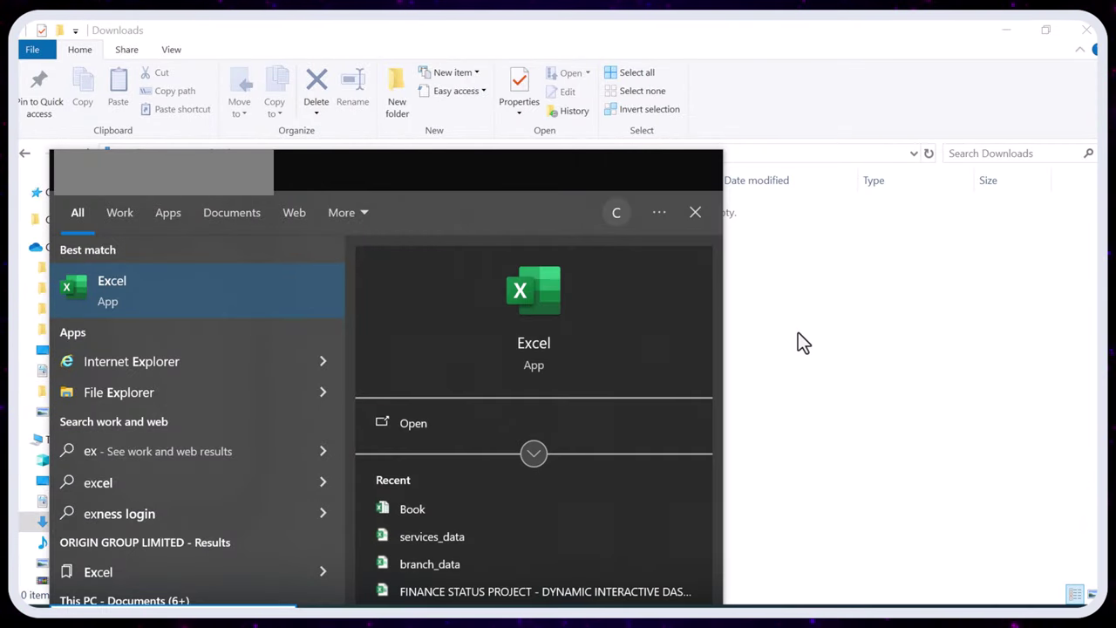
# Start a new blank workbook and select row 1 of Sheet1
pyautogui.click(575, 301)
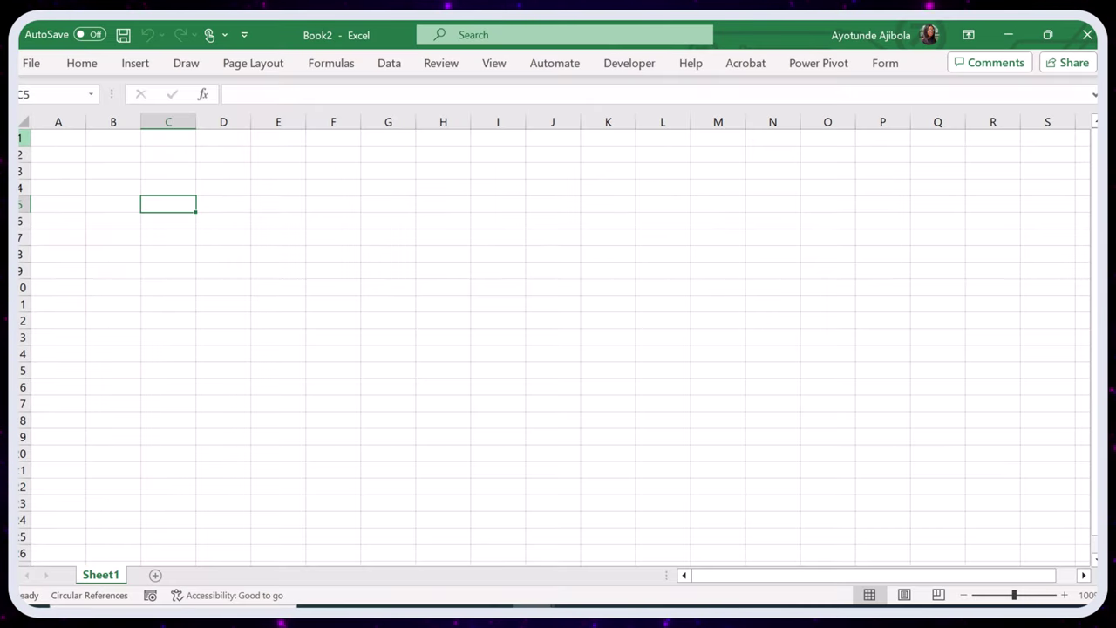
pyautogui.click(21, 138)
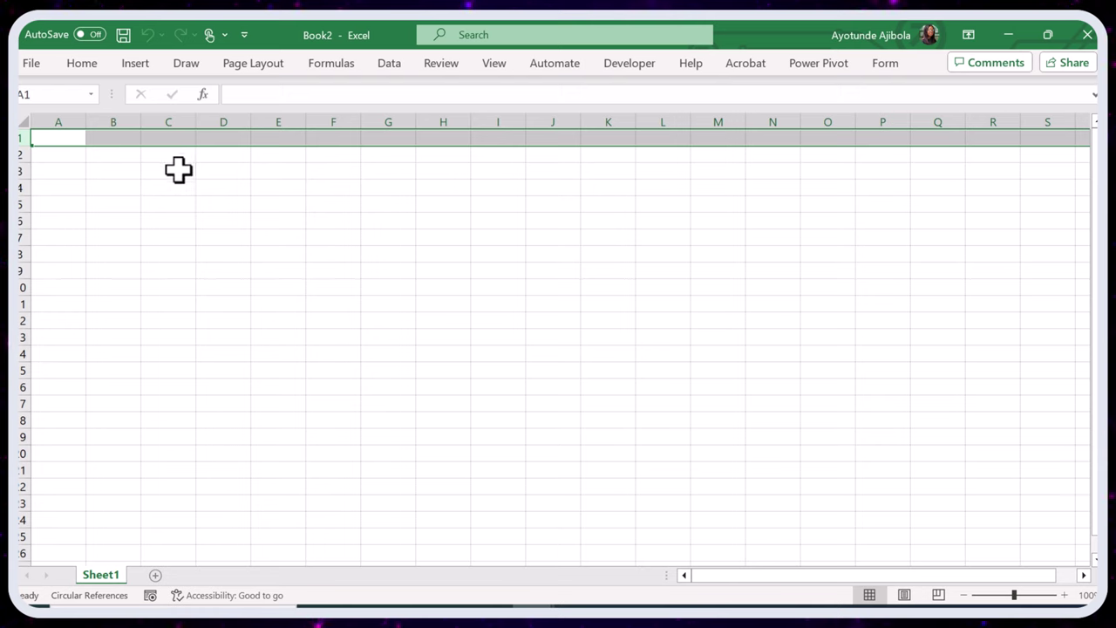
# Enter the Employee Name header in A1 and fit column A to it
pyautogui.click(61, 137)
pyautogui.write('E')
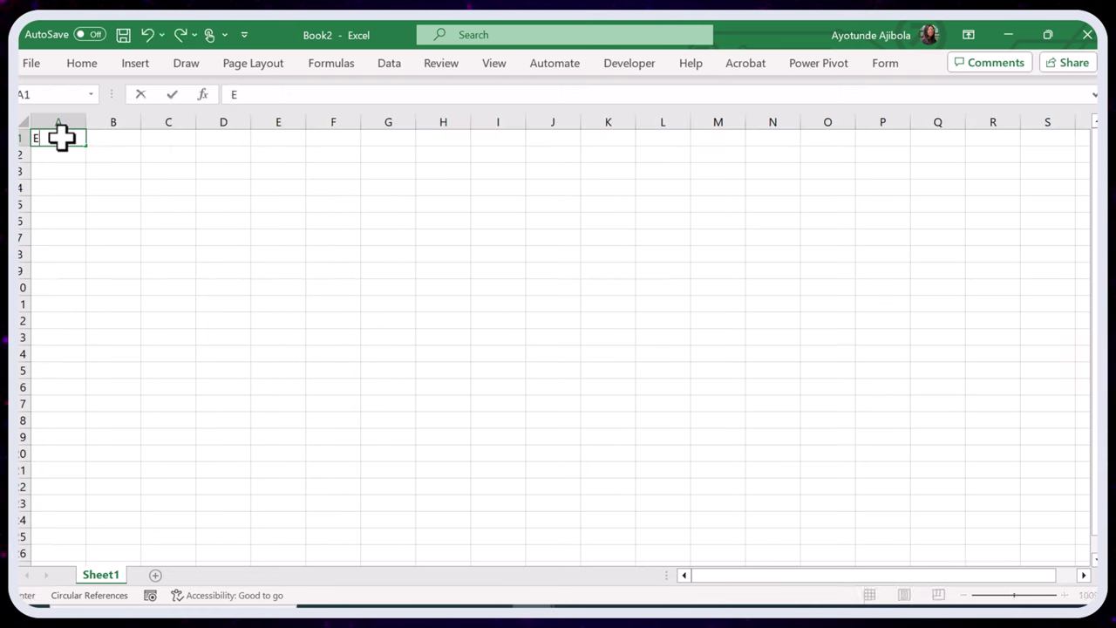
pyautogui.write('mployee Name')
pyautogui.press('Return')
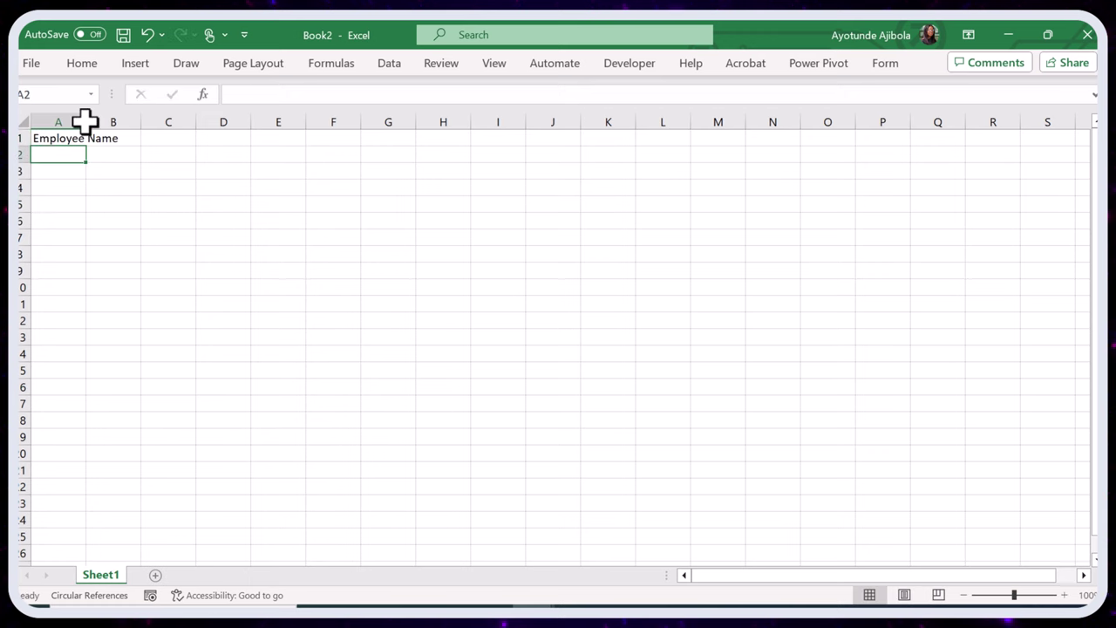
pyautogui.doubleClick(85, 123)
# Add headers Date, Client, Project and Hours Worked in B1:E1
pyautogui.click(144, 139)
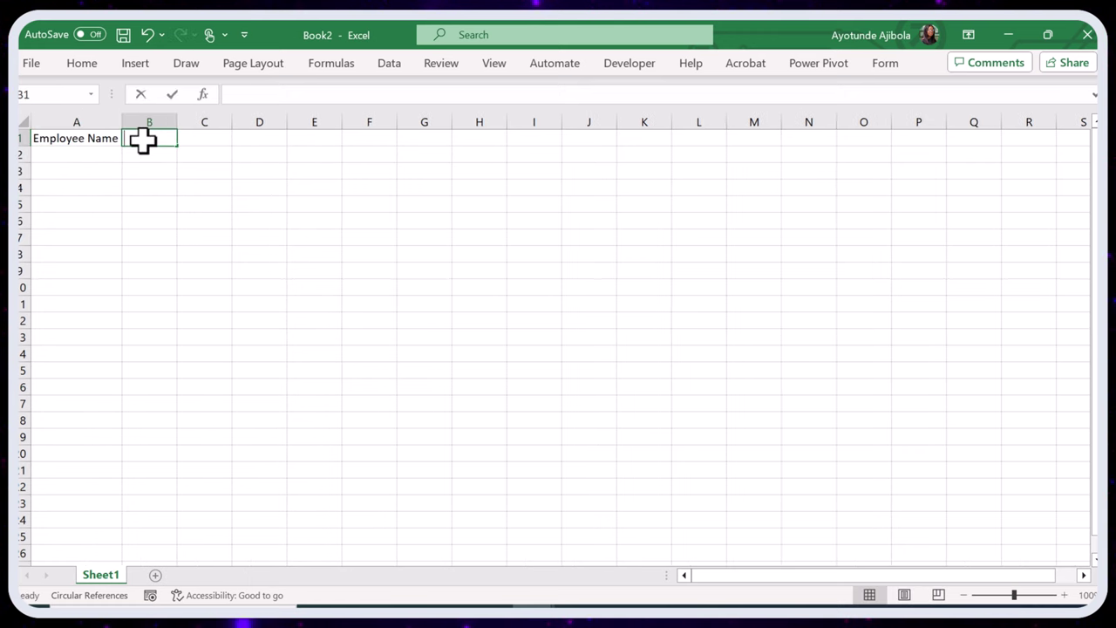
pyautogui.write('Date')
pyautogui.press('Tab')
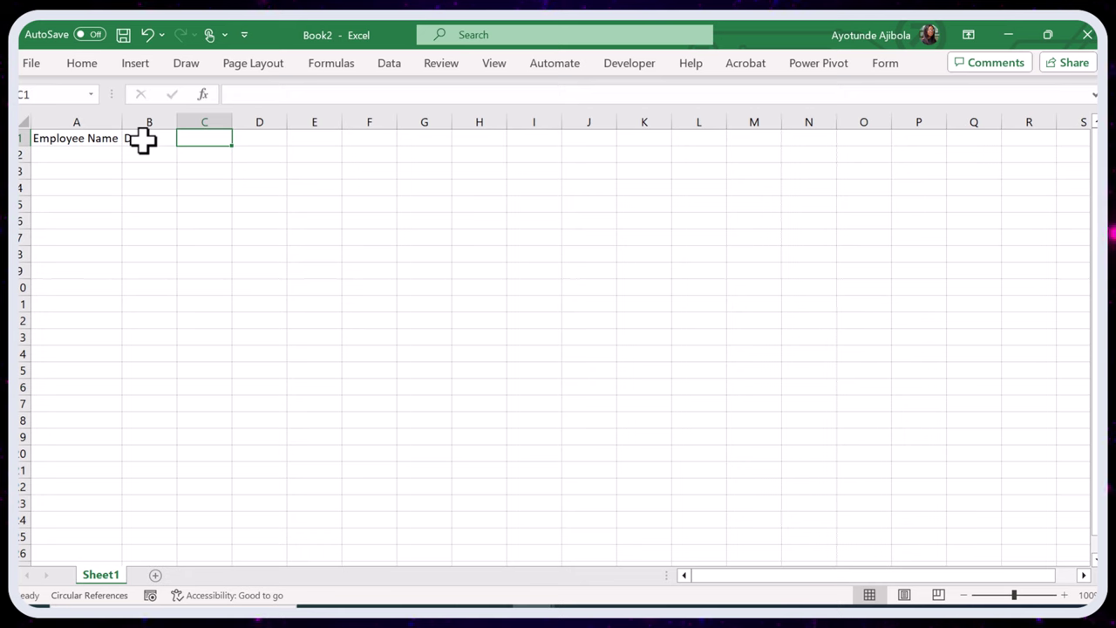
pyautogui.write('Client')
pyautogui.press('Tab')
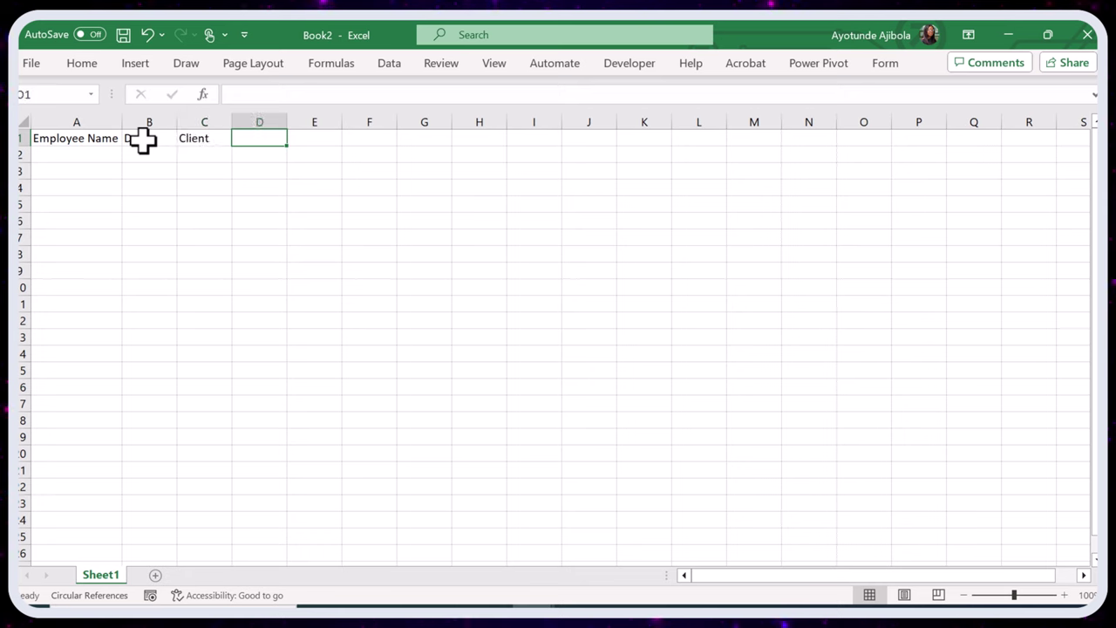
pyautogui.write('Project')
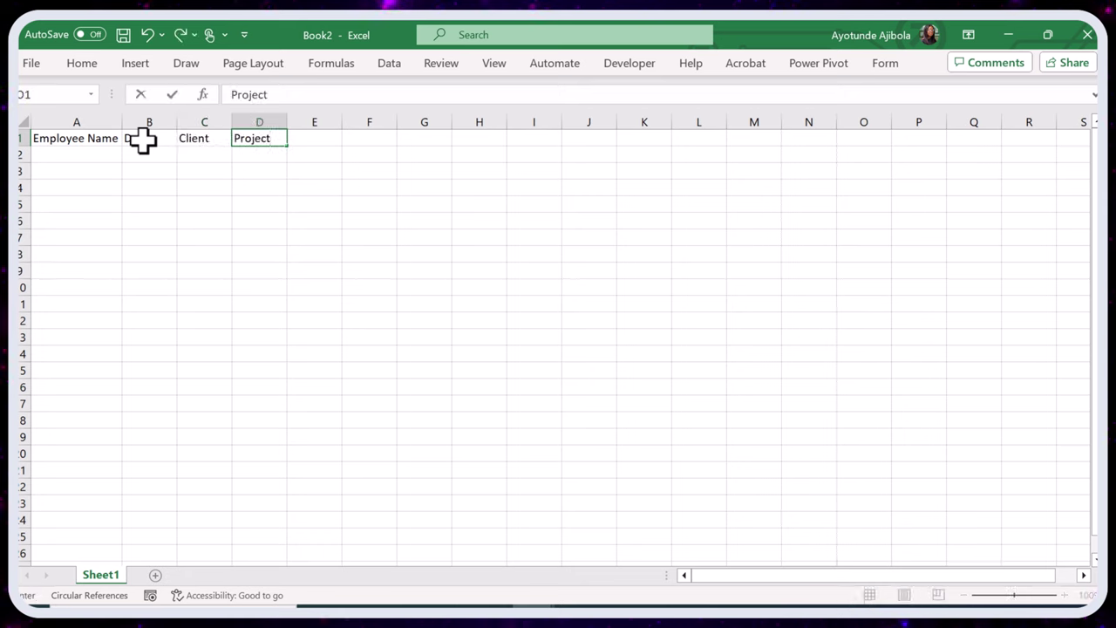
pyautogui.press('Tab')
pyautogui.write('Hours Worked')
pyautogui.press('Return')
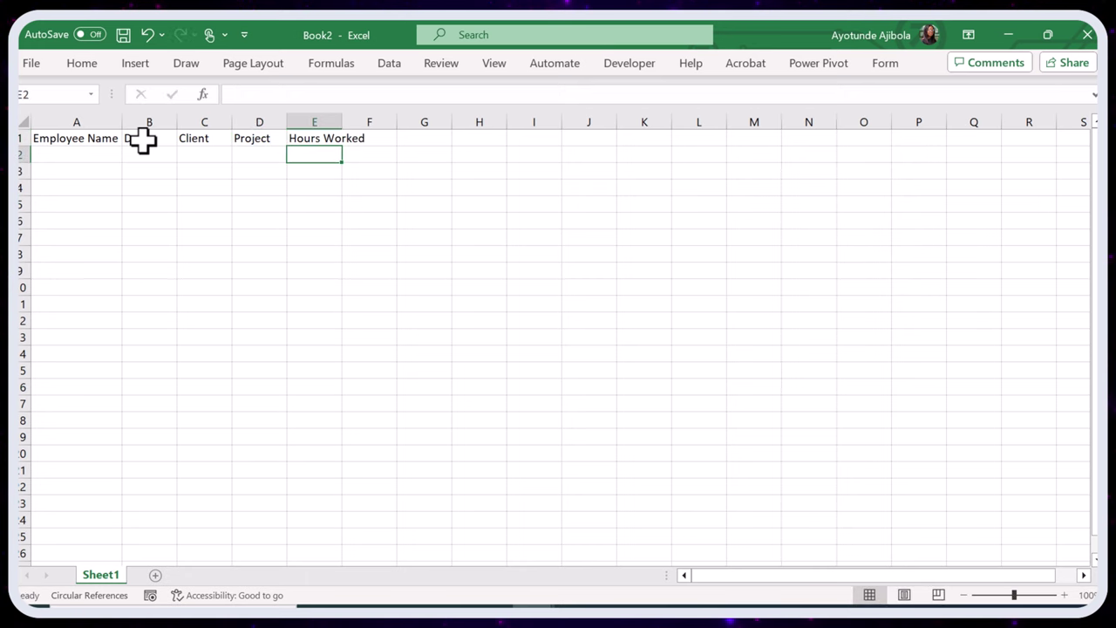
# Autofit columns A–F, widen the Date column and centre the headers
pyautogui.moveTo(76, 122); pyautogui.dragTo(369, 122)
pyautogui.doubleClick(122, 122)
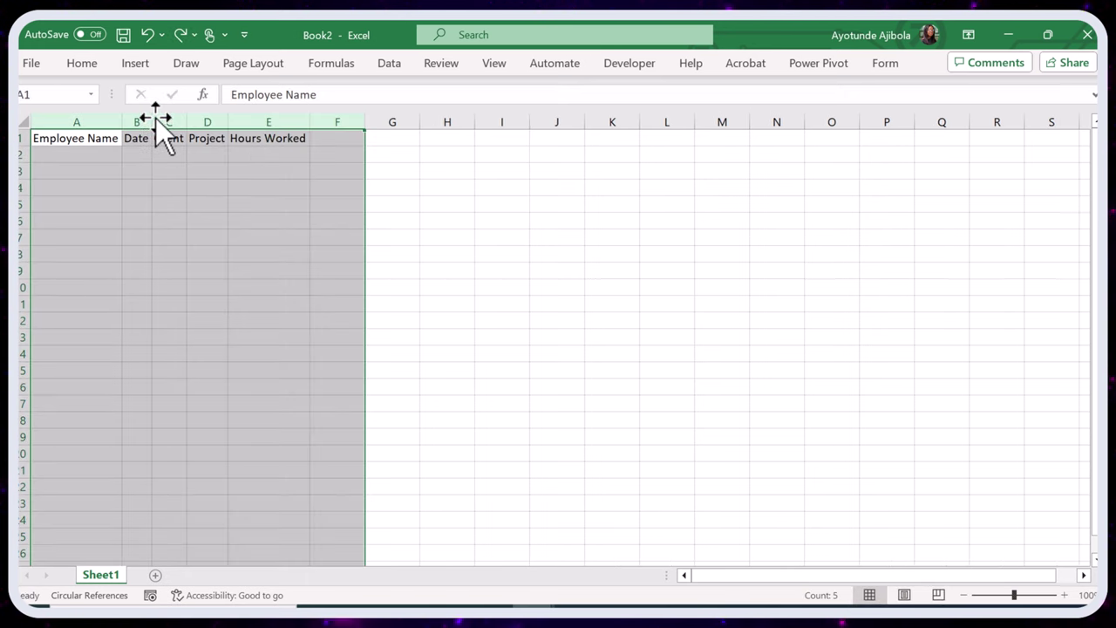
pyautogui.moveTo(154, 119); pyautogui.dragTo(197, 131)
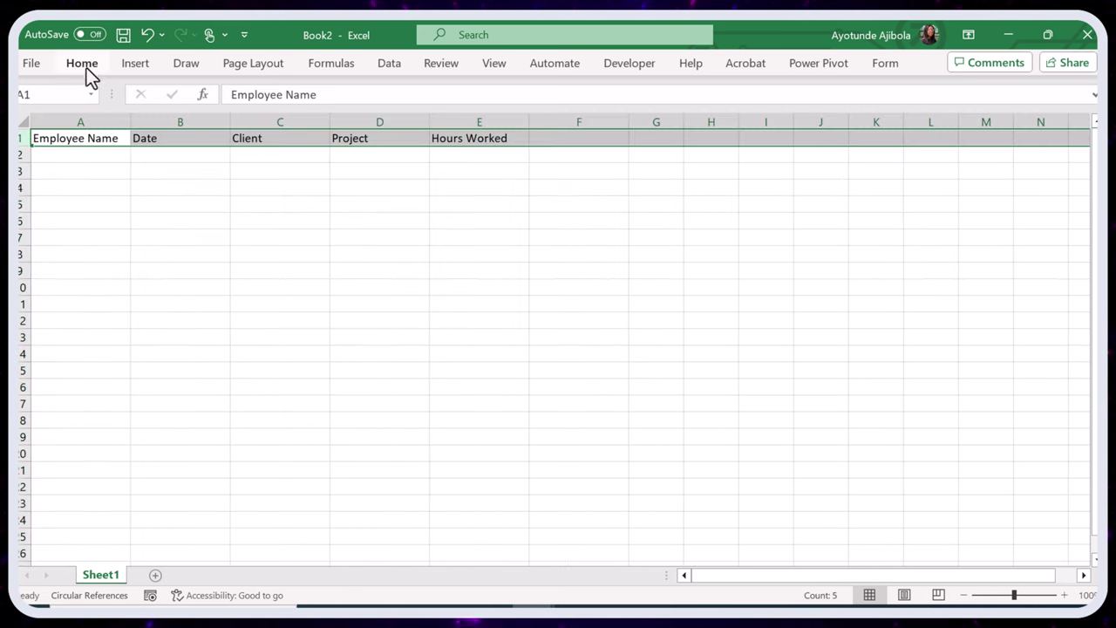
pyautogui.click(82, 64)
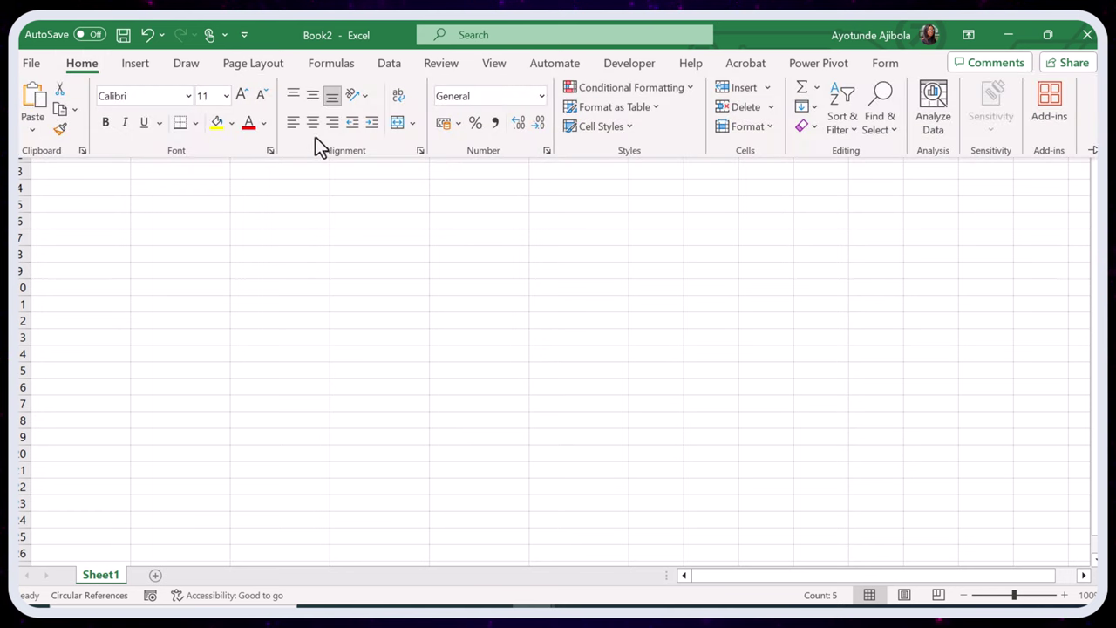
pyautogui.click(122, 521)
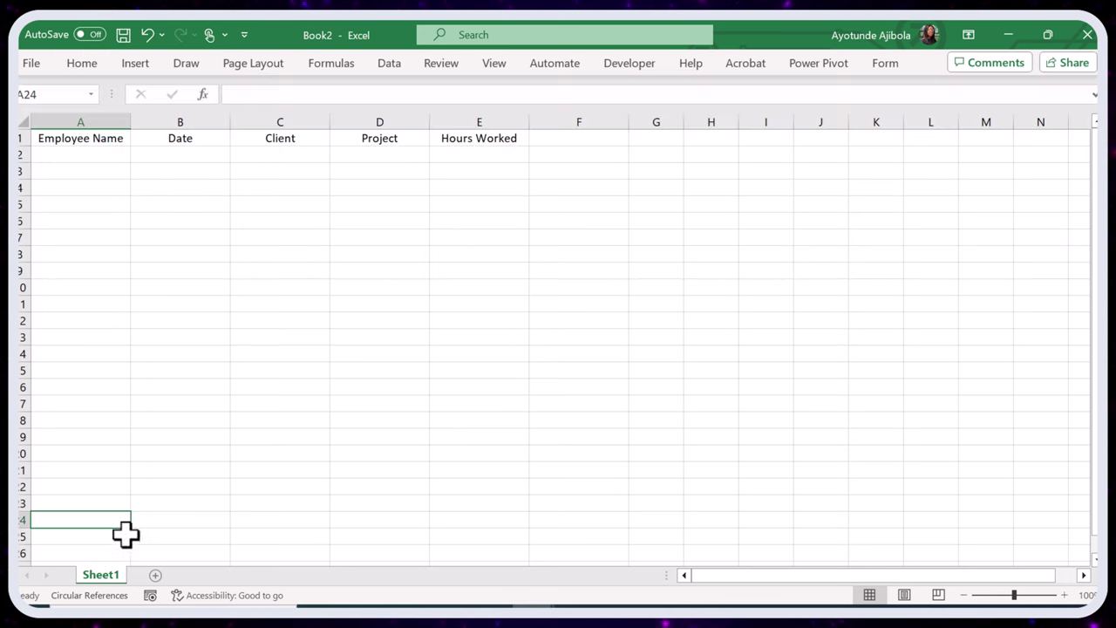
# Rename Sheet1 to 'Emploee Tracking'
pyautogui.doubleClick(101, 575)
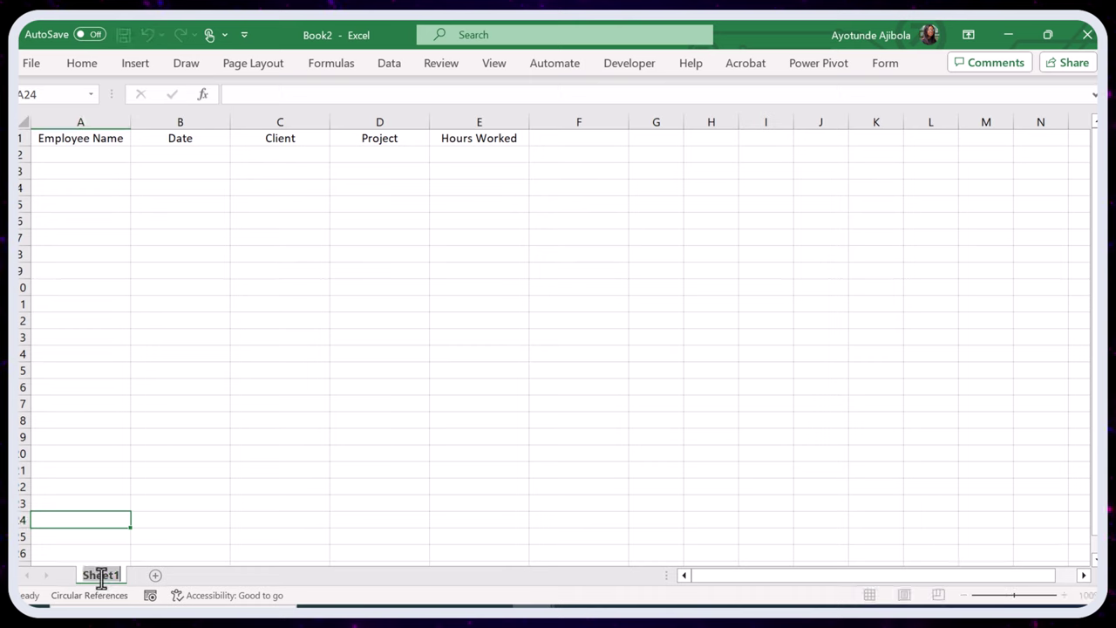
pyautogui.write('Em')
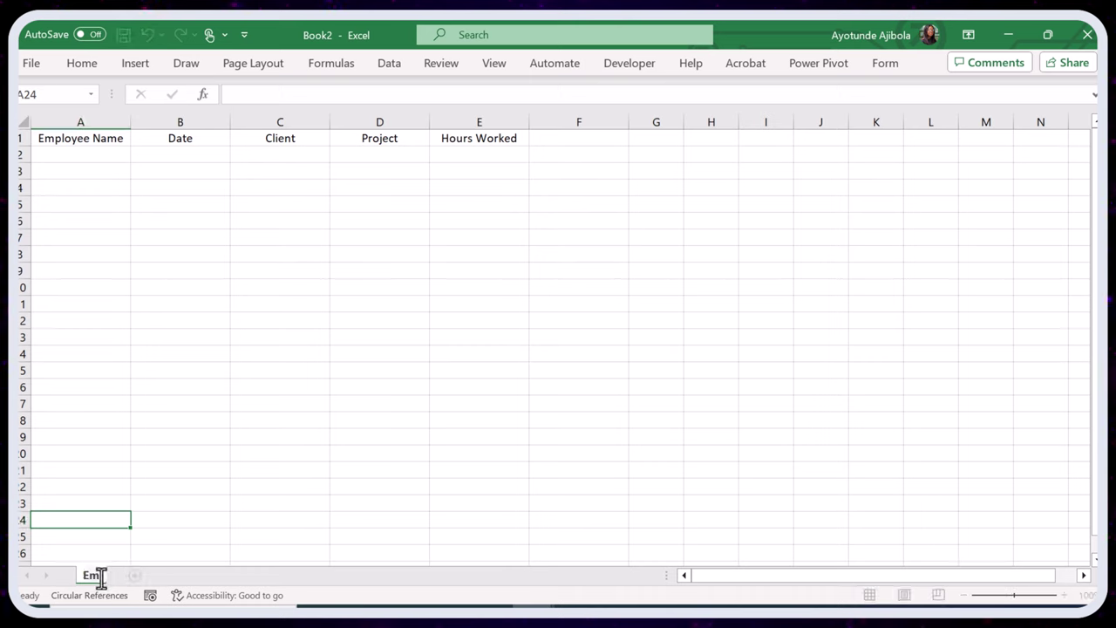
pyautogui.write('ploee Tracking')
pyautogui.click(180, 436)
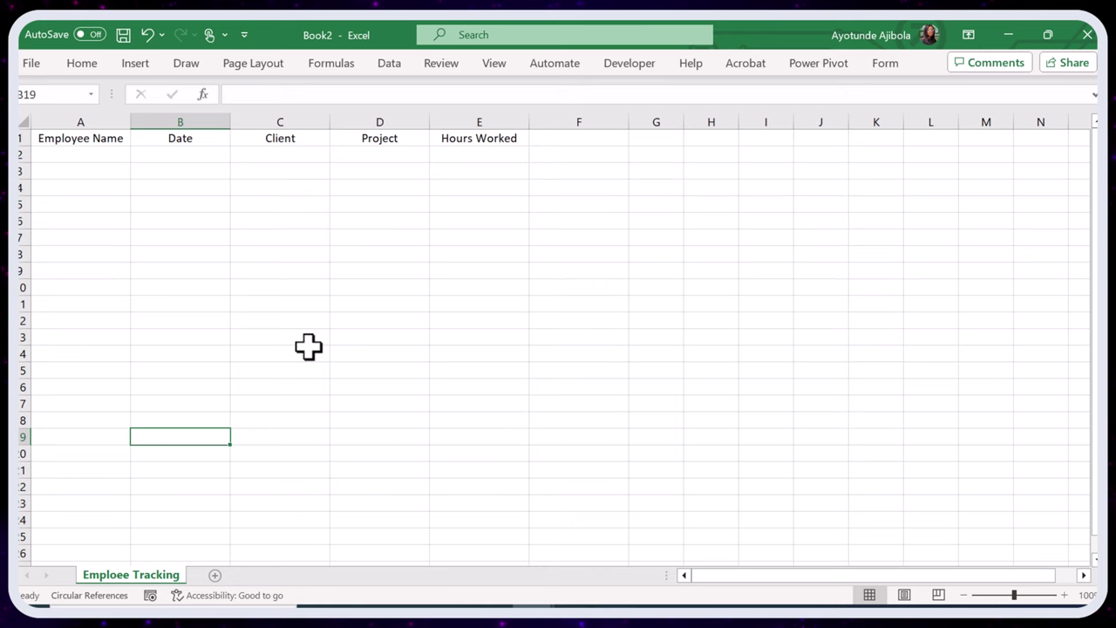
# Add a second sheet and name it 'List'
pyautogui.click(216, 578)
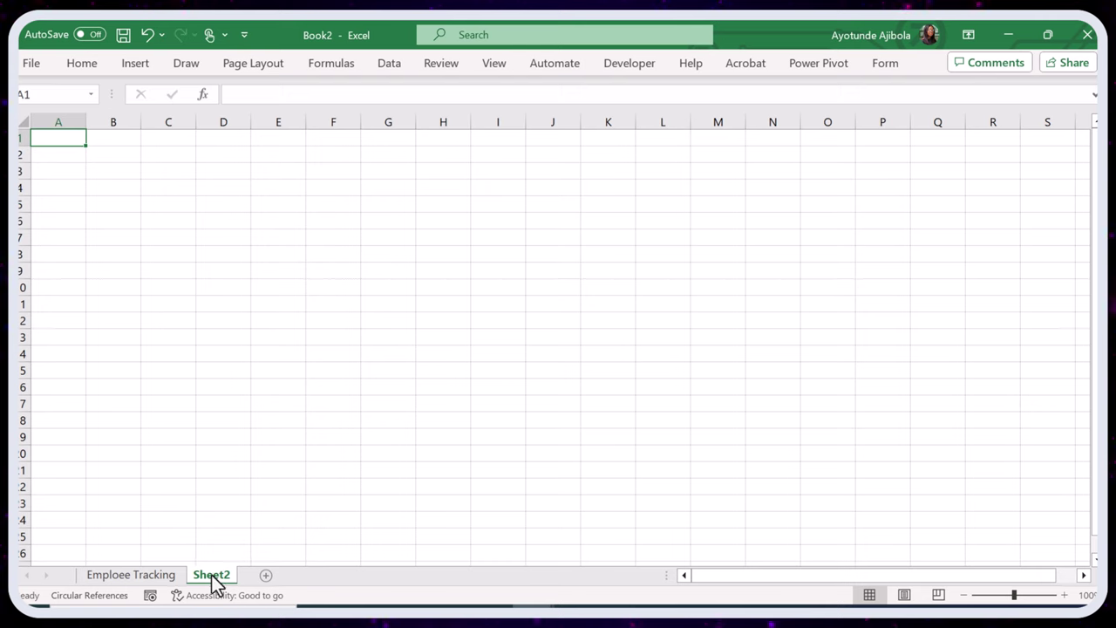
pyautogui.doubleClick(212, 576)
pyautogui.write('List')
pyautogui.click(58, 152)
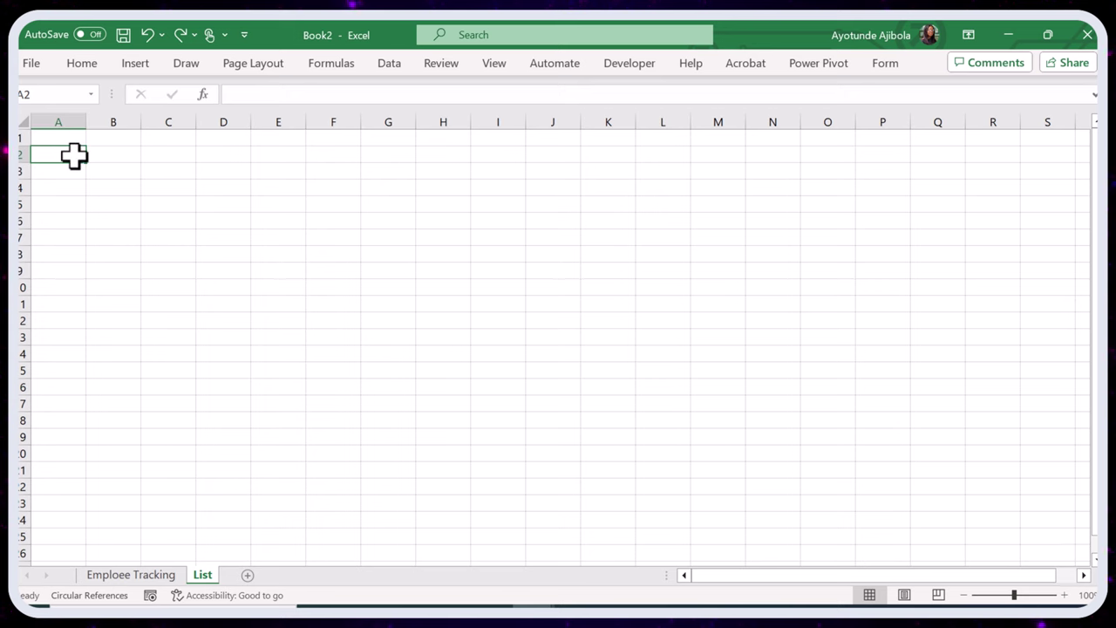
# Paste the five employee names into A2:A6 and autofit column A
pyautogui.rightClick(74, 154)
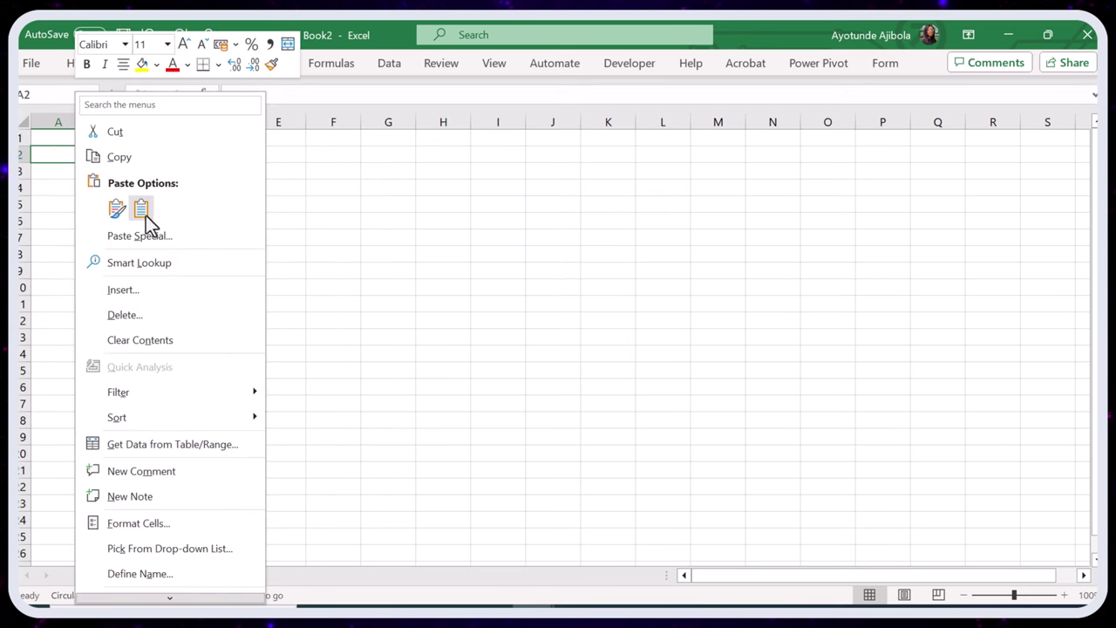
pyautogui.press('Escape')
pyautogui.write('Alice Johnson Bob Lee Carol Taylor John Doe Jane Smith')
pyautogui.hotkey('alt', 'h')
pyautogui.press('o')
pyautogui.press('i')
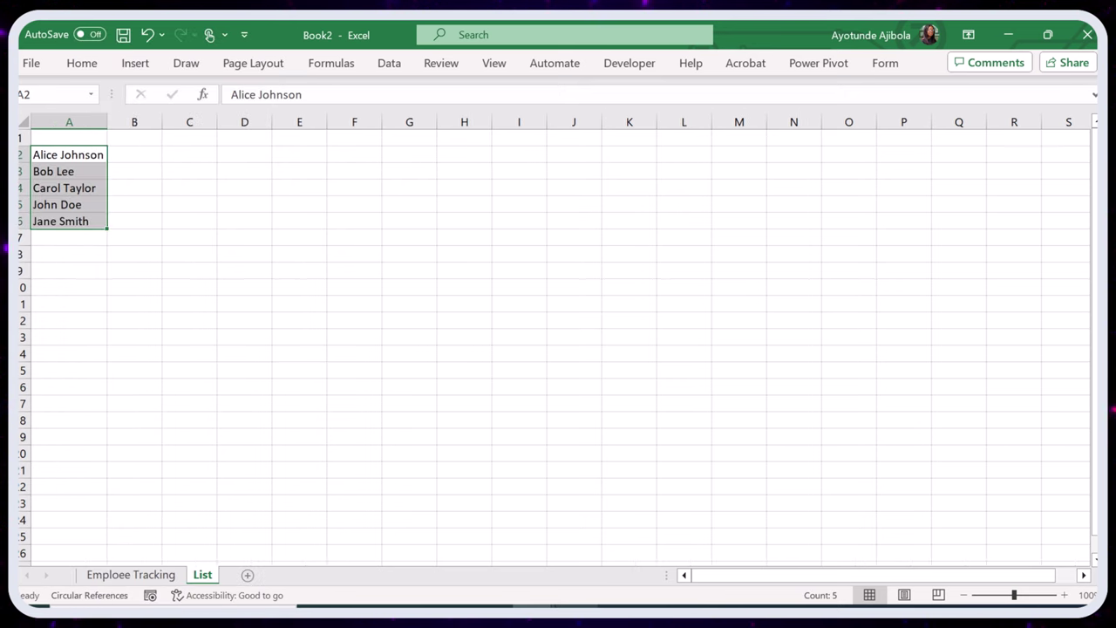
# Paste the client companies into B2:B6 and the project names into C2:C6
pyautogui.click(131, 154)
pyautogui.rightClick(131, 154)
pyautogui.click(194, 217)
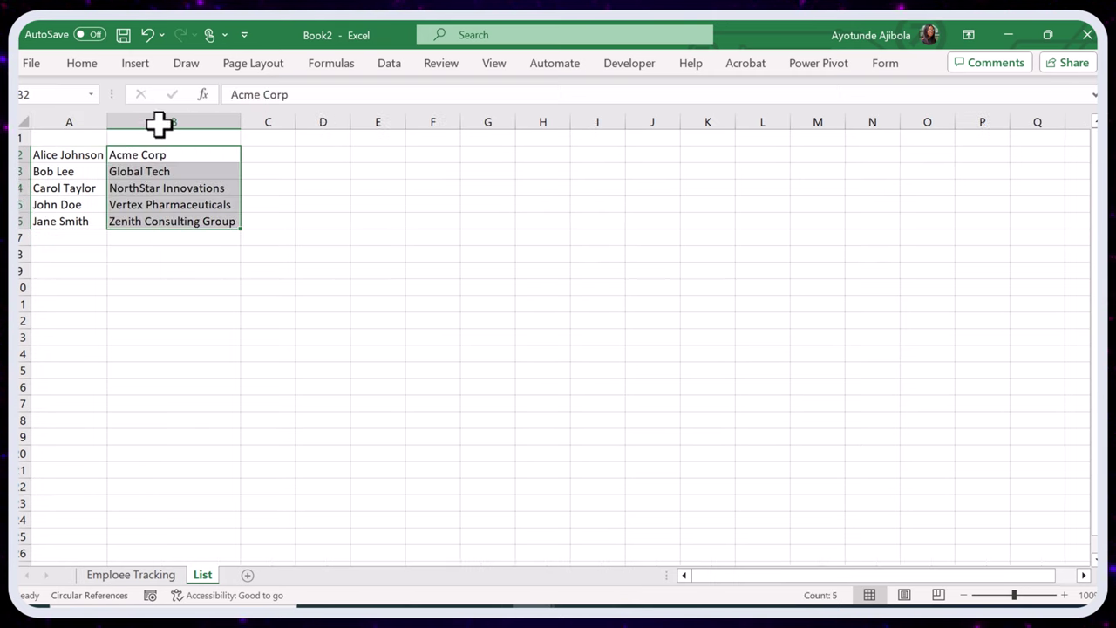
pyautogui.click(272, 153)
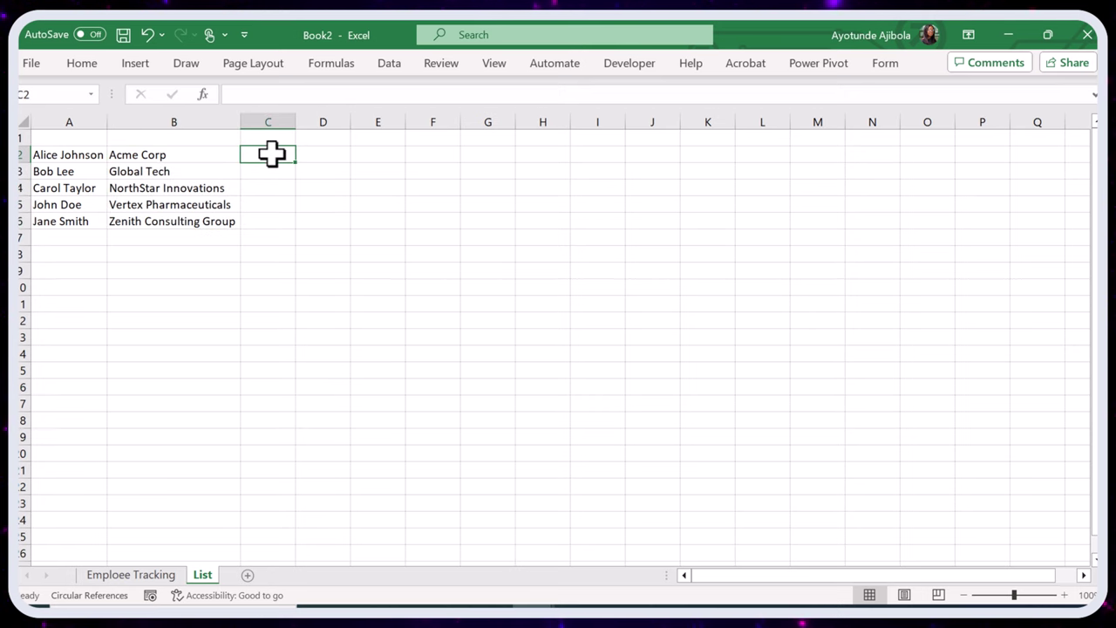
pyautogui.rightClick(270, 156)
pyautogui.click(339, 224)
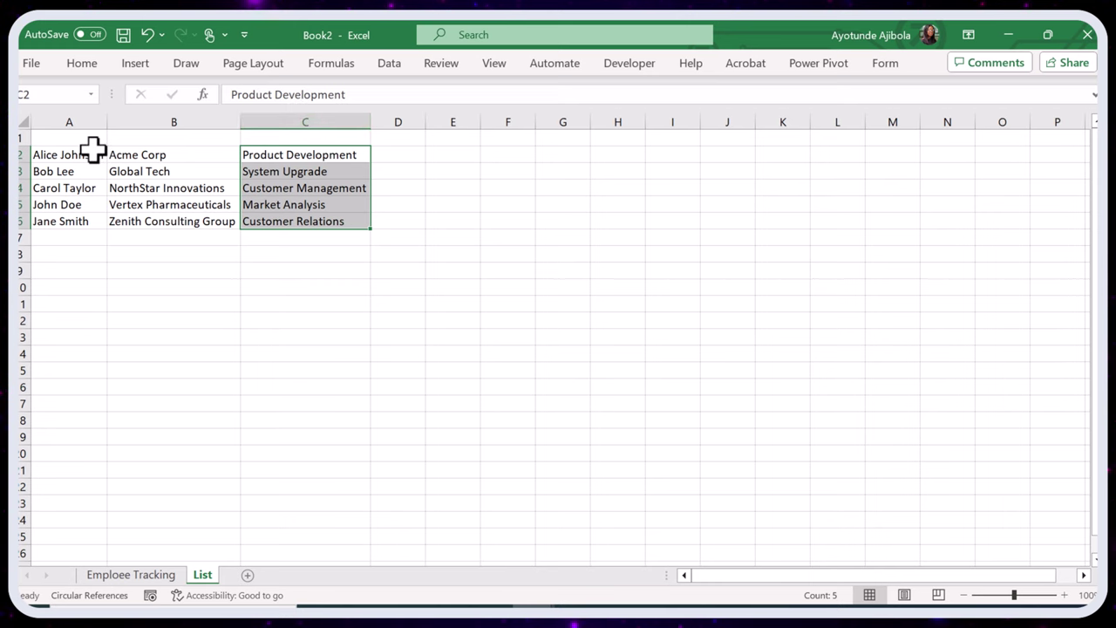
# Enter headers Employee Names, Clients and Projects in A1:C1 and select row 1
pyautogui.click(70, 138)
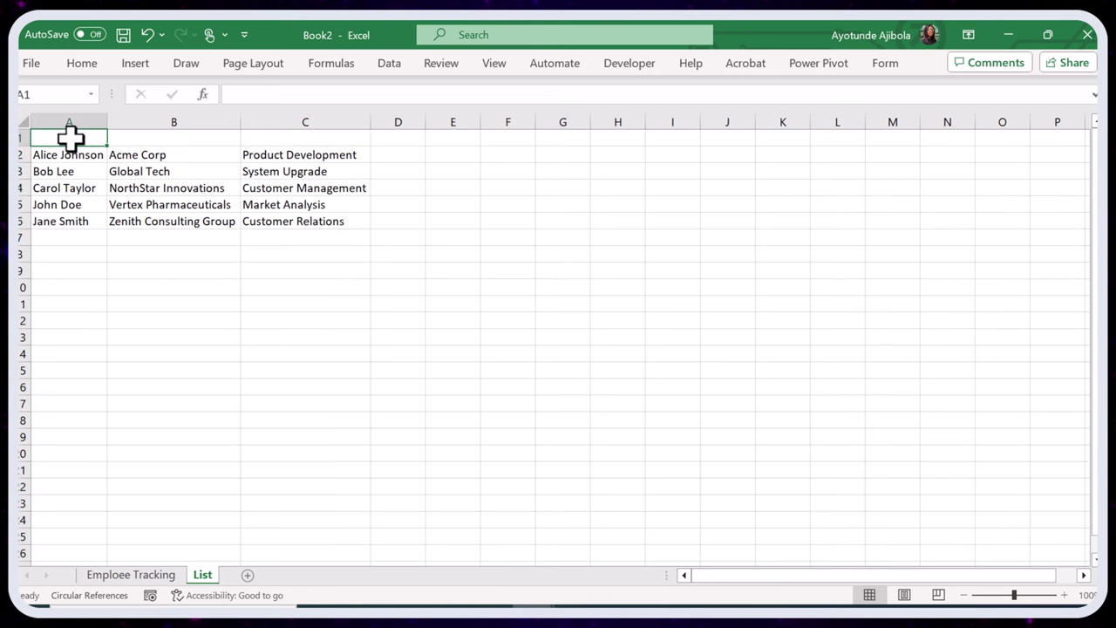
pyautogui.write('Employee Names')
pyautogui.press('Return')
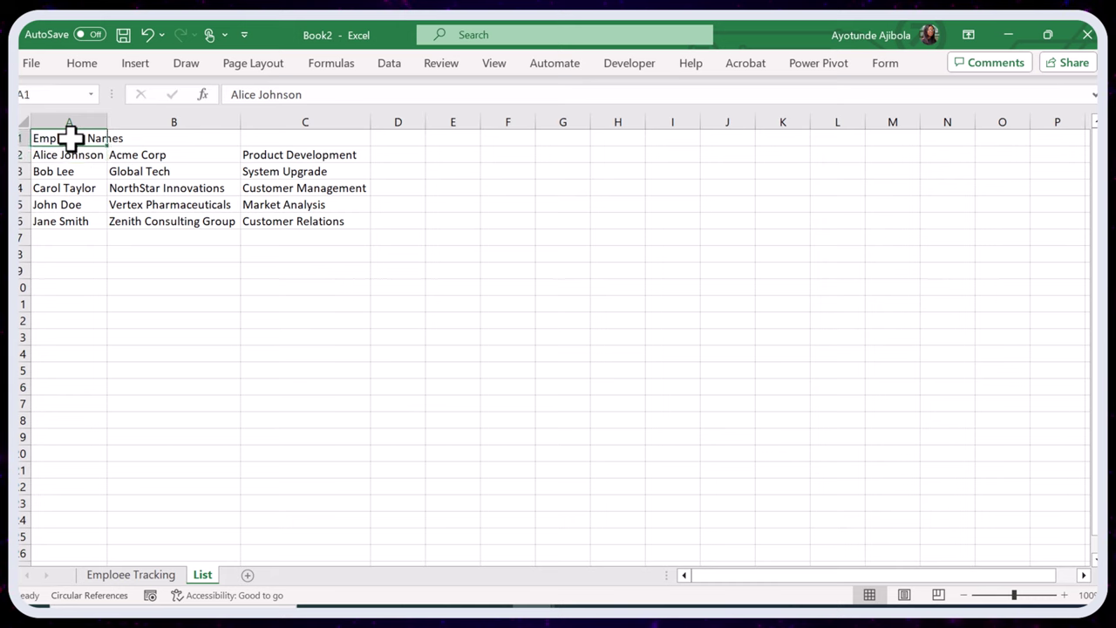
pyautogui.press('Up')
pyautogui.press('Right')
pyautogui.write('Cllient')
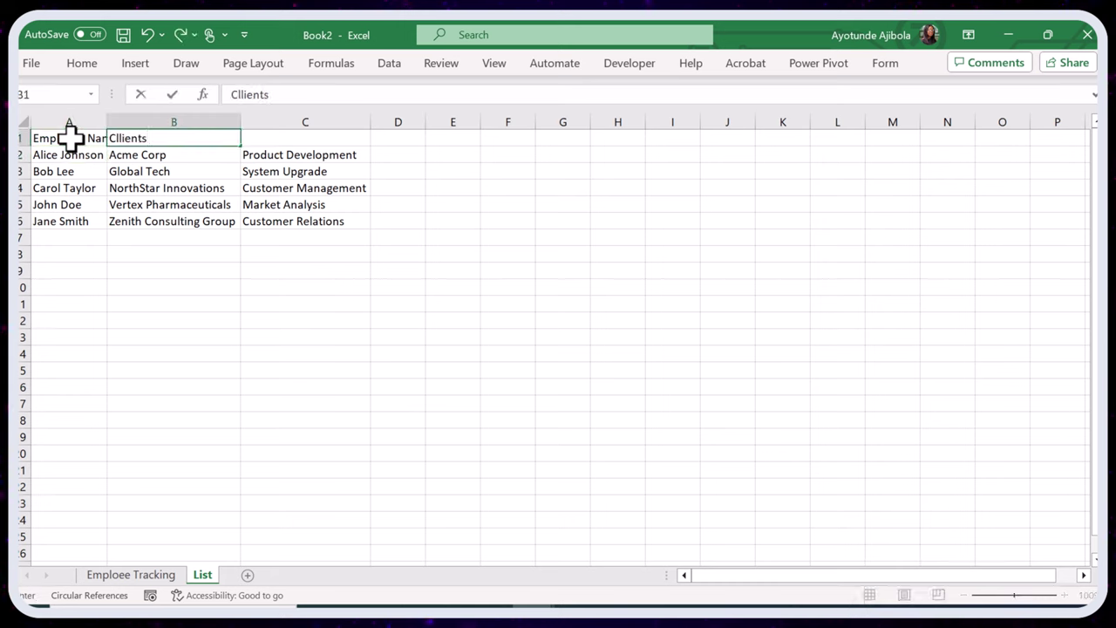
pyautogui.press('Return')
pyautogui.press('Up')
pyautogui.press('Right')
pyautogui.write('Projects')
pyautogui.press('Return')
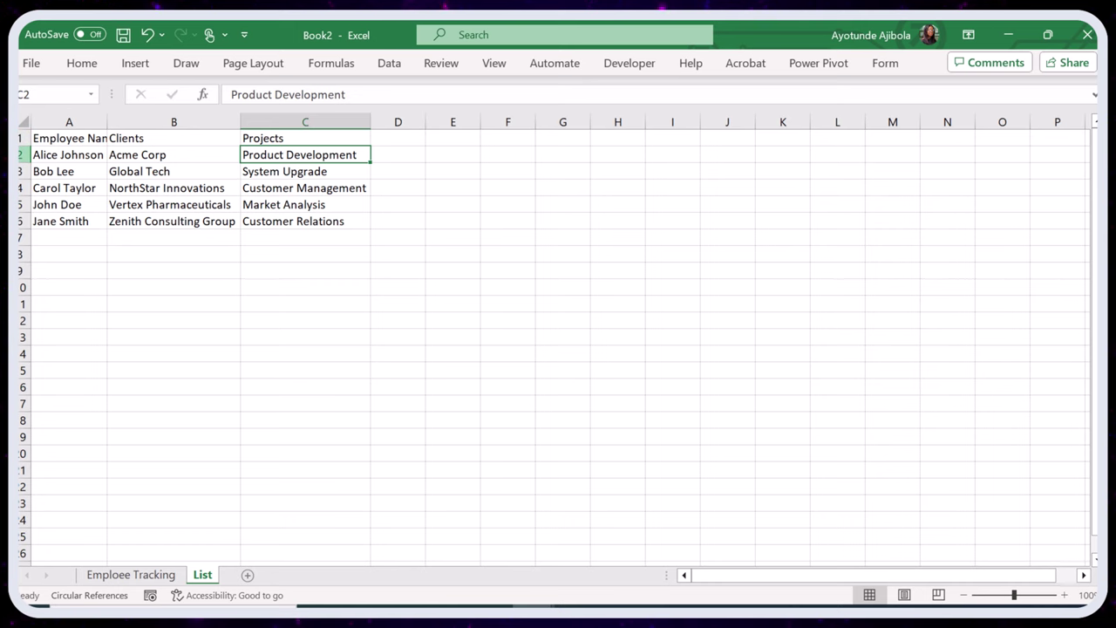
pyautogui.click(21, 138)
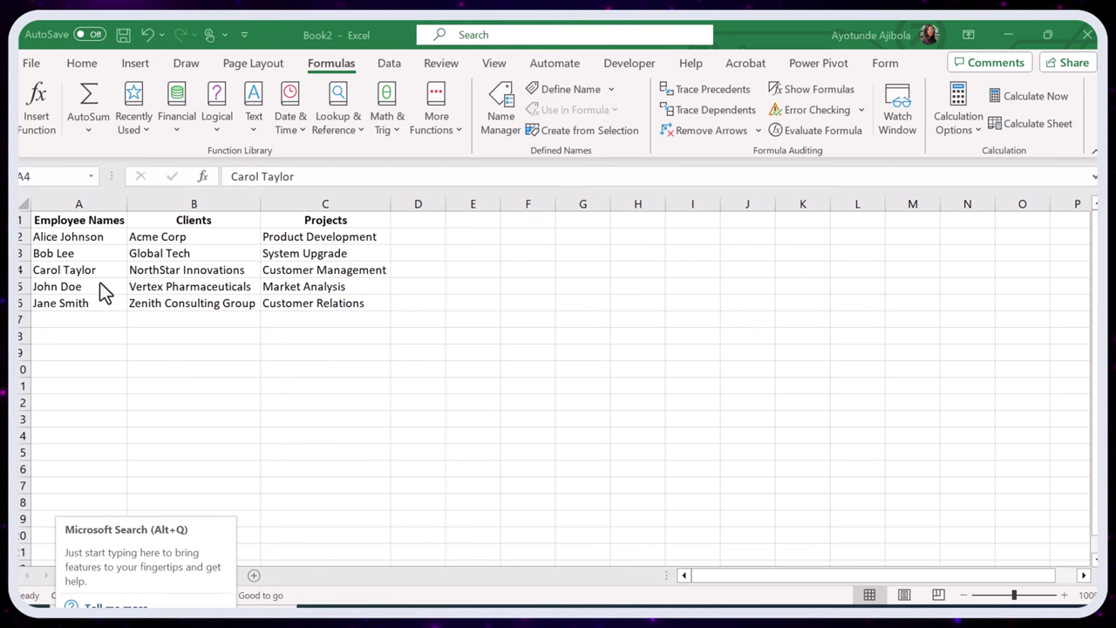
# Define the employee names in A2:A6 as the named range EmployeeList
pyautogui.click(55, 235)
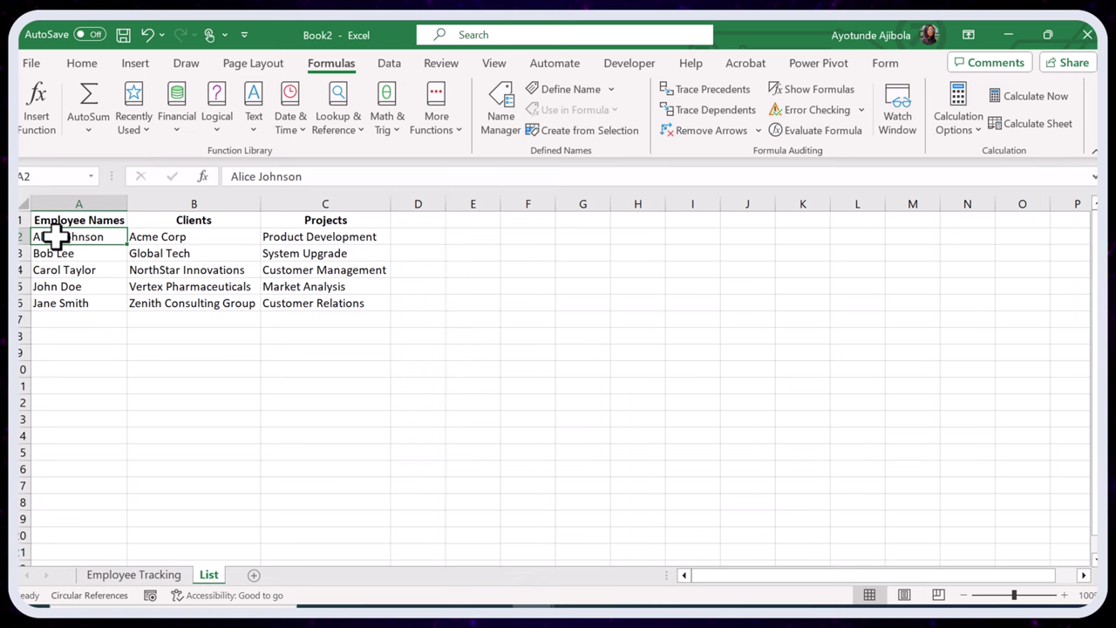
pyautogui.moveTo(54, 236); pyautogui.dragTo(50, 304)
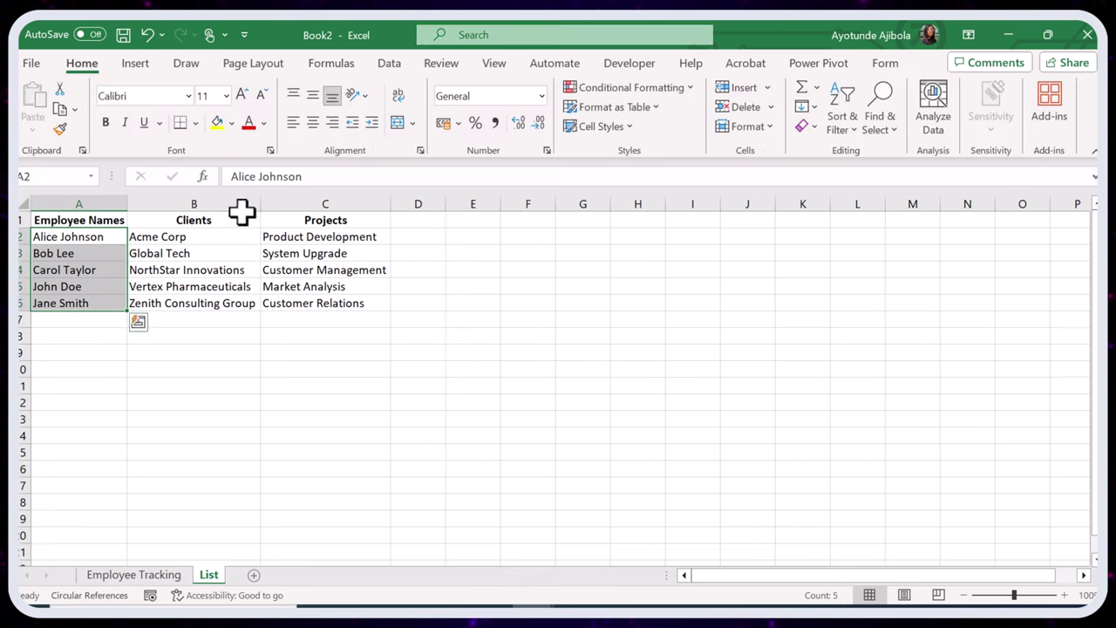
pyautogui.click(320, 63)
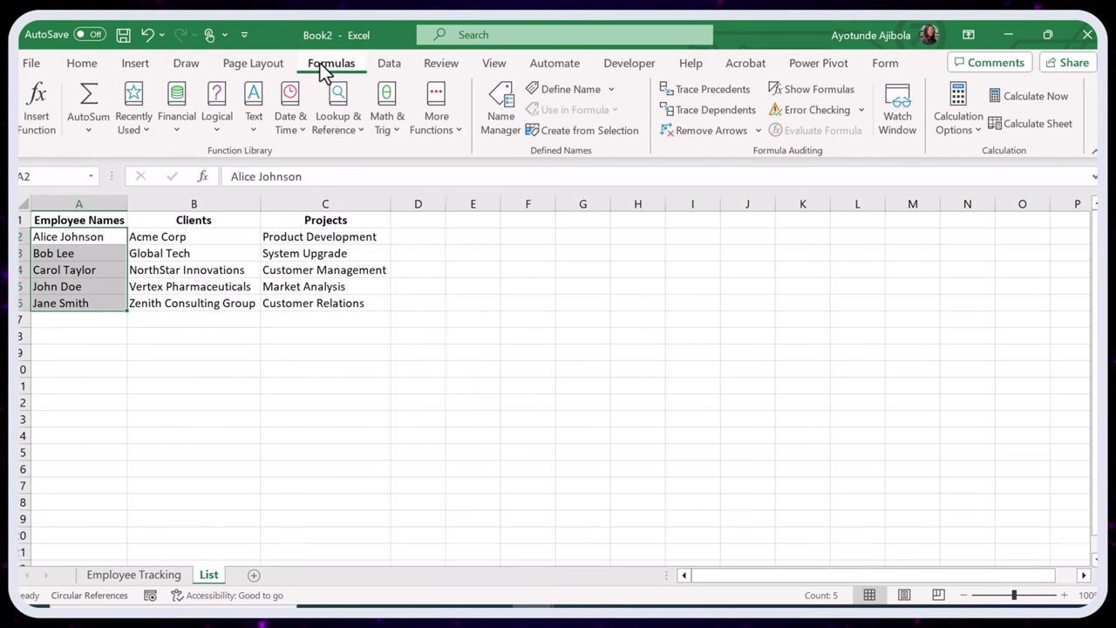
pyautogui.click(574, 90)
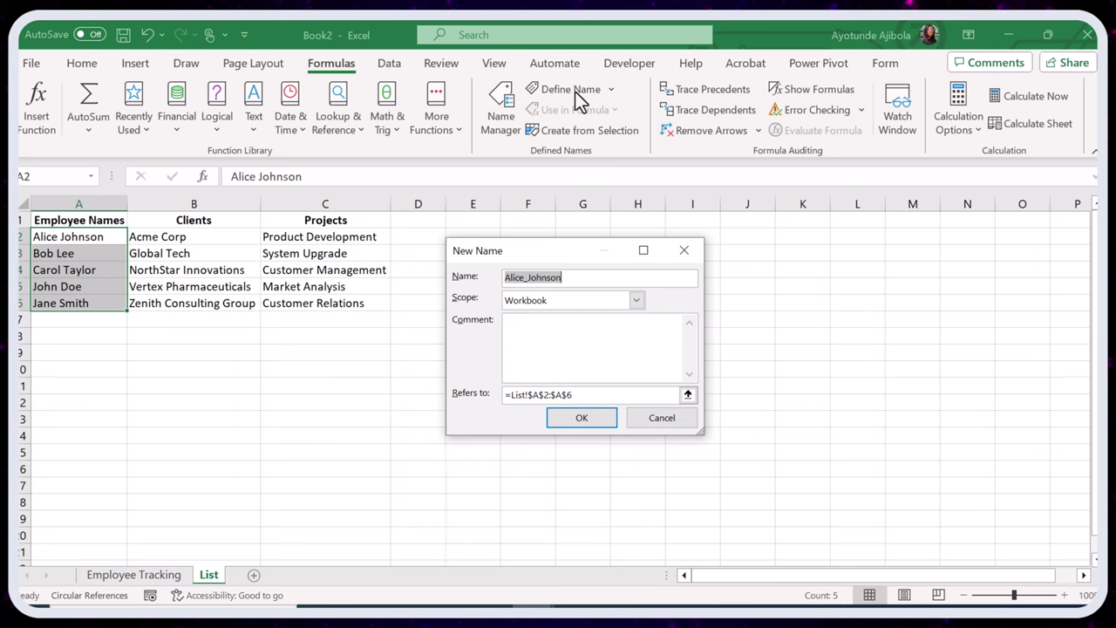
pyautogui.write('EmployeeNames')
pyautogui.click(571, 417)
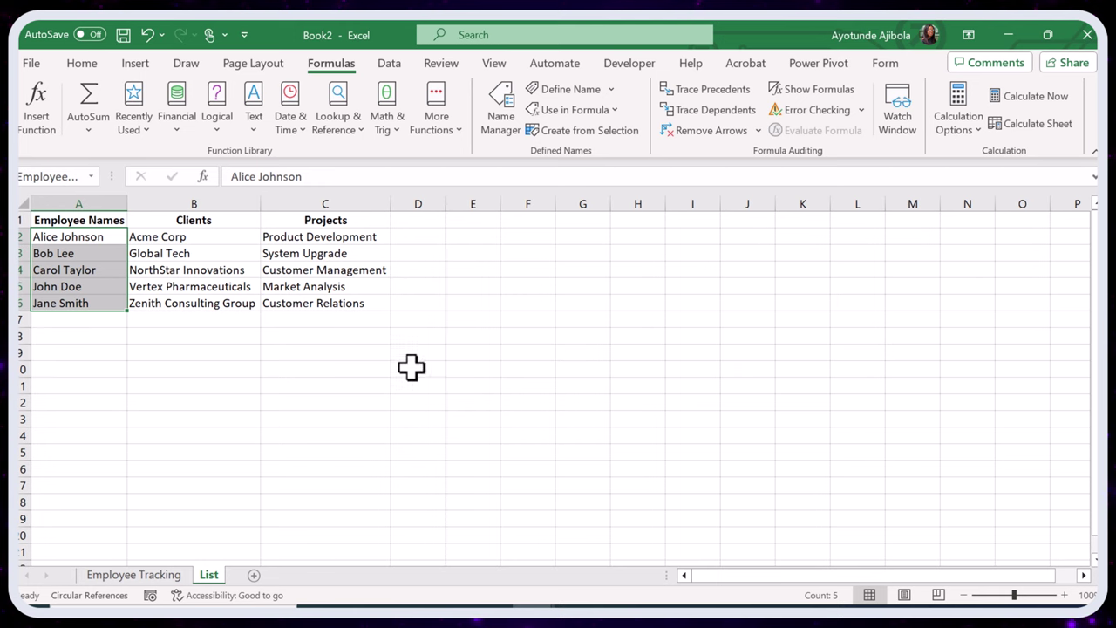
# Name the client range B2:B6 ClientsList
pyautogui.moveTo(212, 236); pyautogui.dragTo(205, 297)
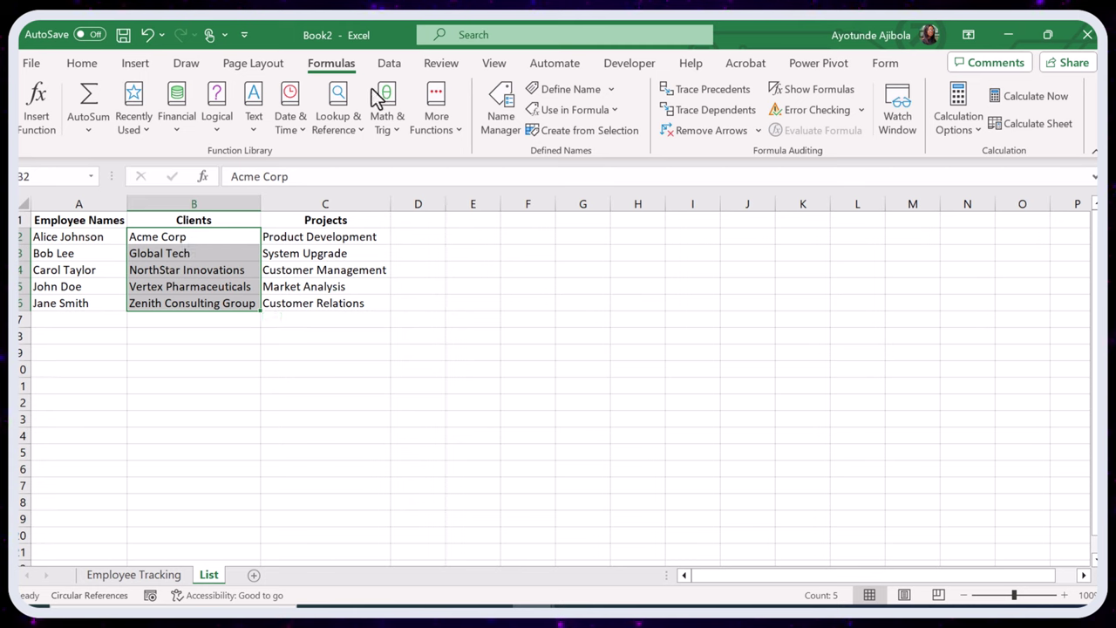
pyautogui.click(600, 89)
pyautogui.write('ClientList')
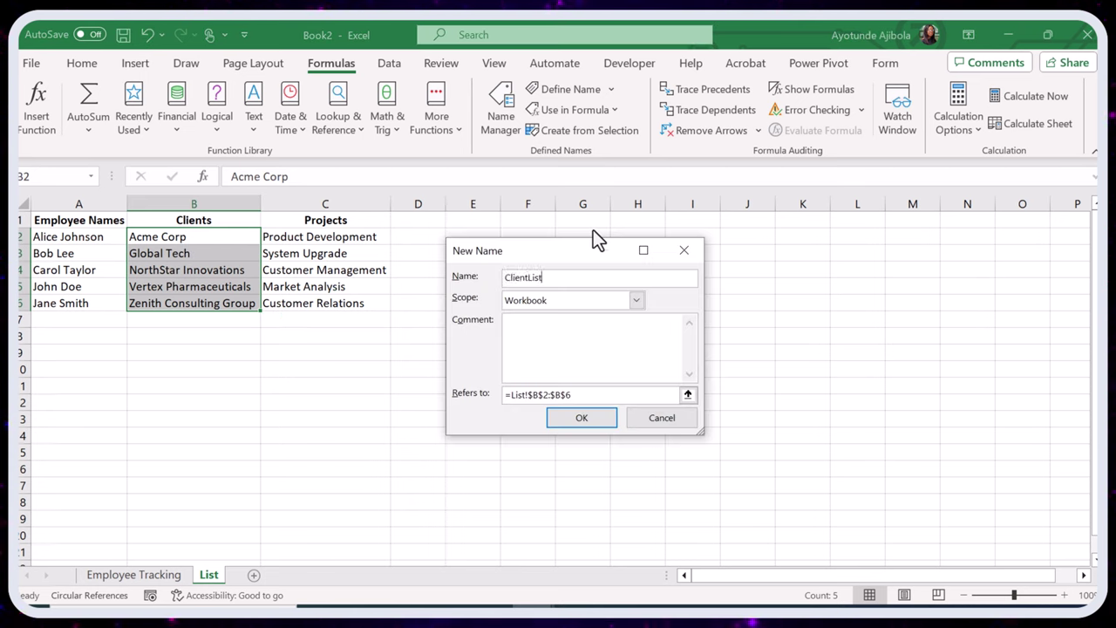
pyautogui.click(582, 418)
# Name the project range C2:C6 ProjectsList and check the Name Box list
pyautogui.moveTo(321, 237); pyautogui.dragTo(326, 302)
pyautogui.click(571, 89)
pyautogui.write('Projects')
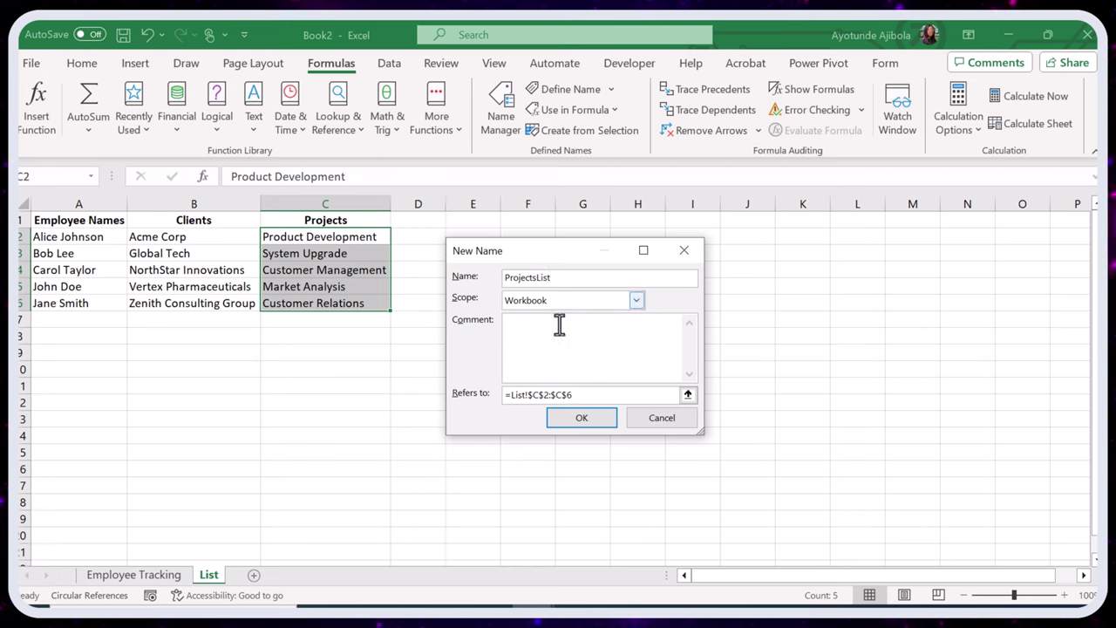
pyautogui.click(571, 420)
pyautogui.click(91, 176)
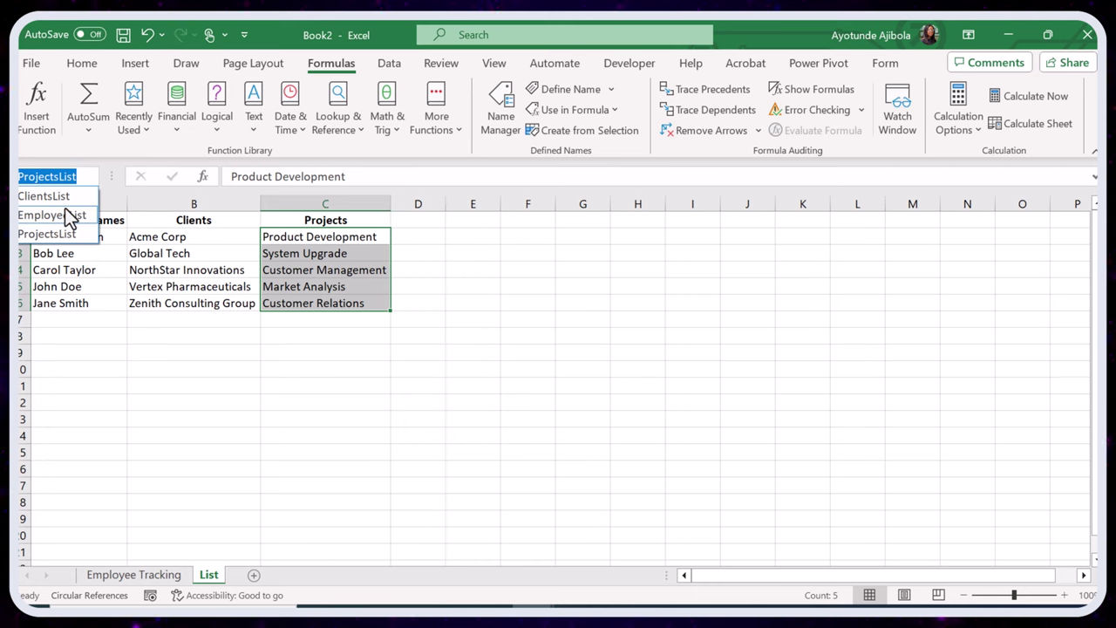
pyautogui.press('Escape')
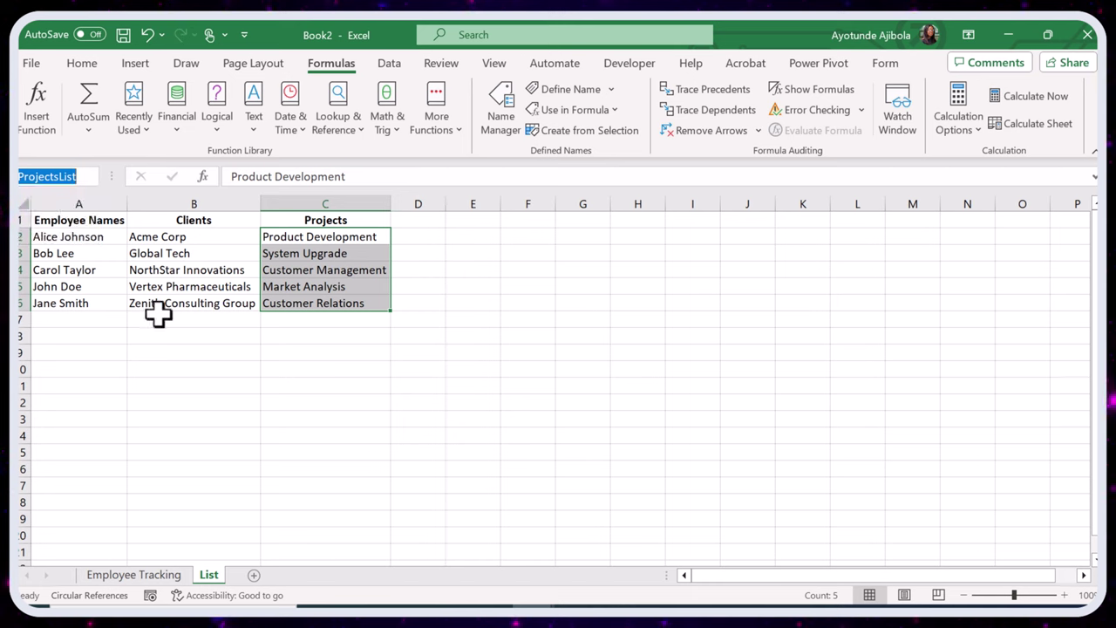
# Return to the Employee Tracking sheet with cell A2 selected and the Data ribbon showing
pyautogui.click(131, 579)
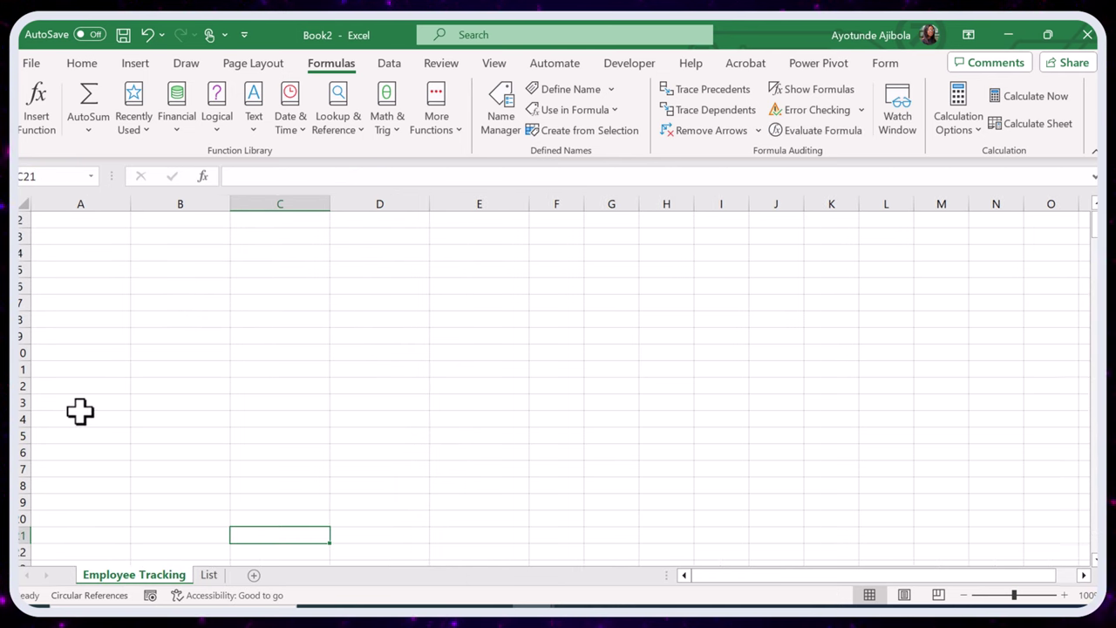
pyautogui.scroll(1, 79, 411)
pyautogui.click(77, 234)
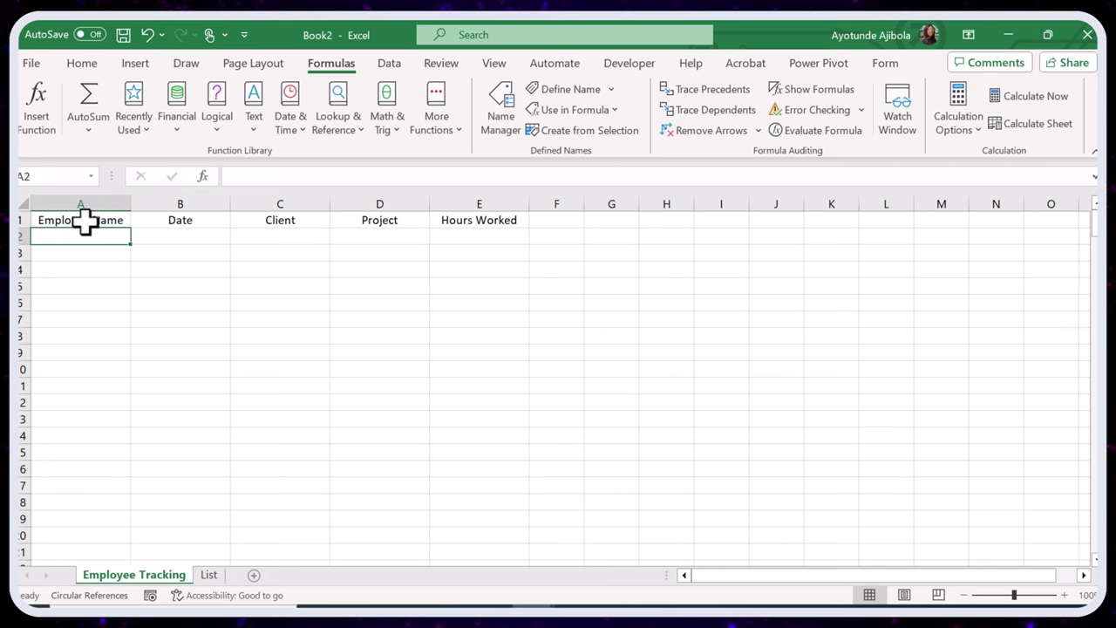
pyautogui.click(84, 221)
pyautogui.click(83, 240)
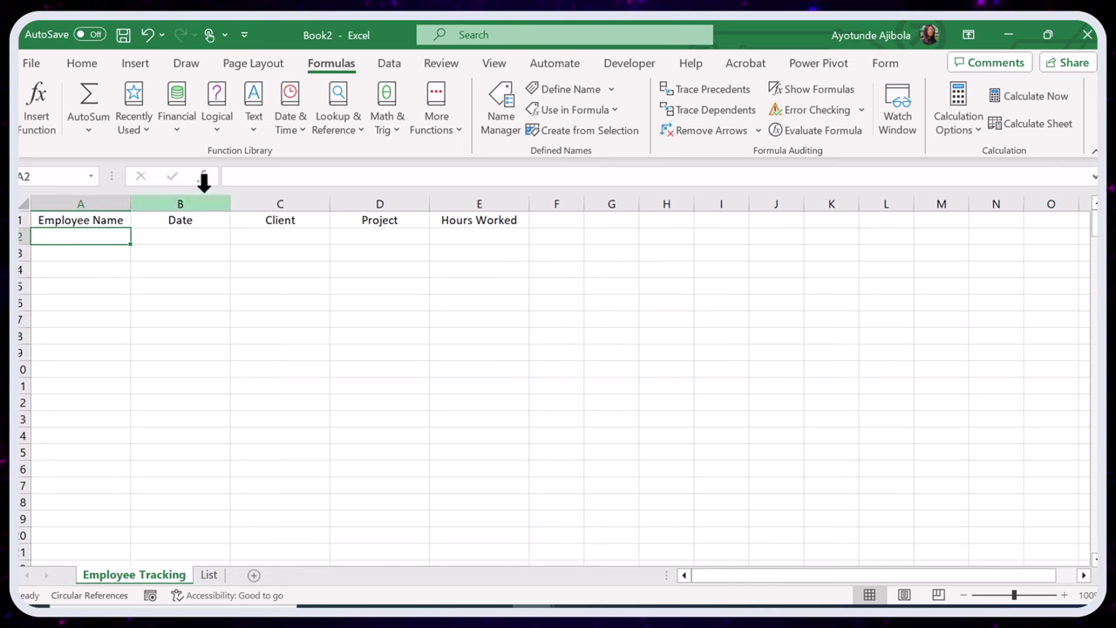
pyautogui.click(389, 63)
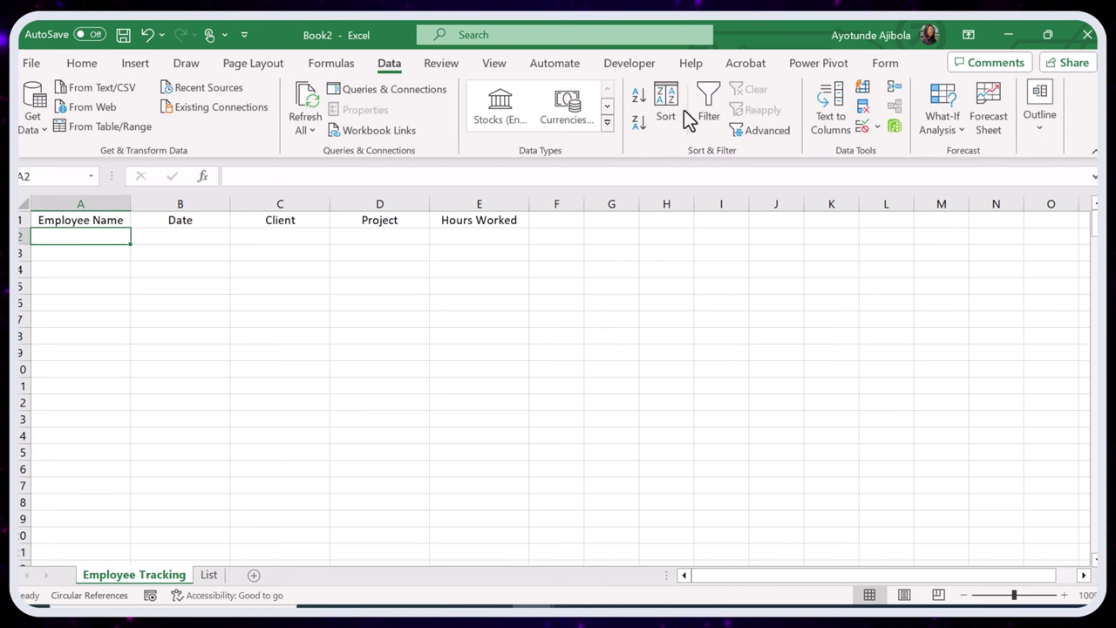
# Give A2 list validation with source =EmployeeList
pyautogui.click(878, 129)
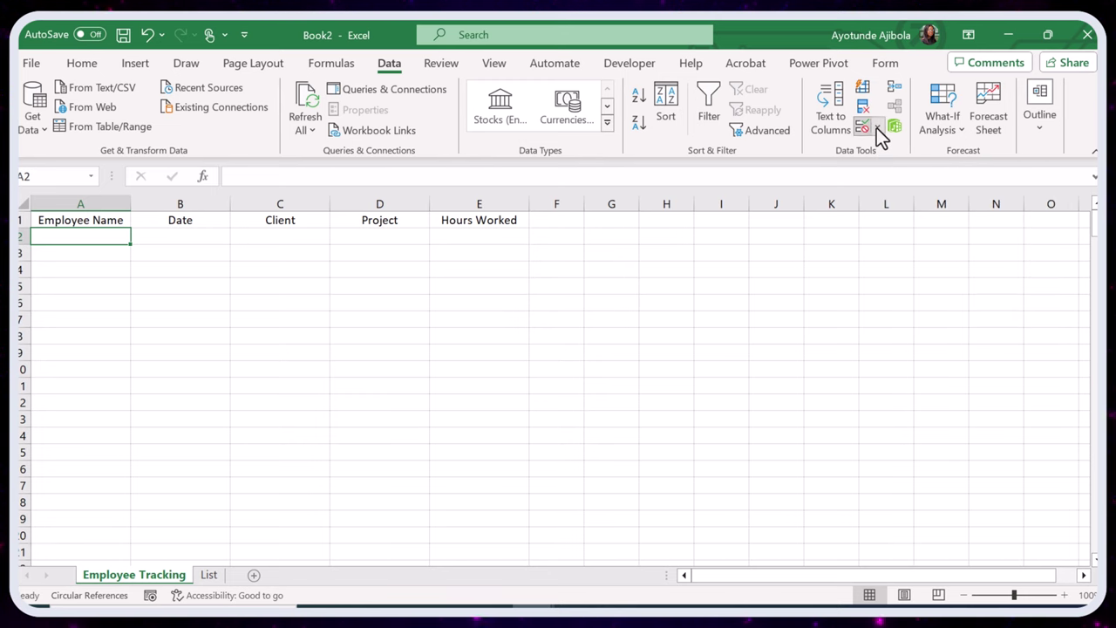
pyautogui.click(880, 150)
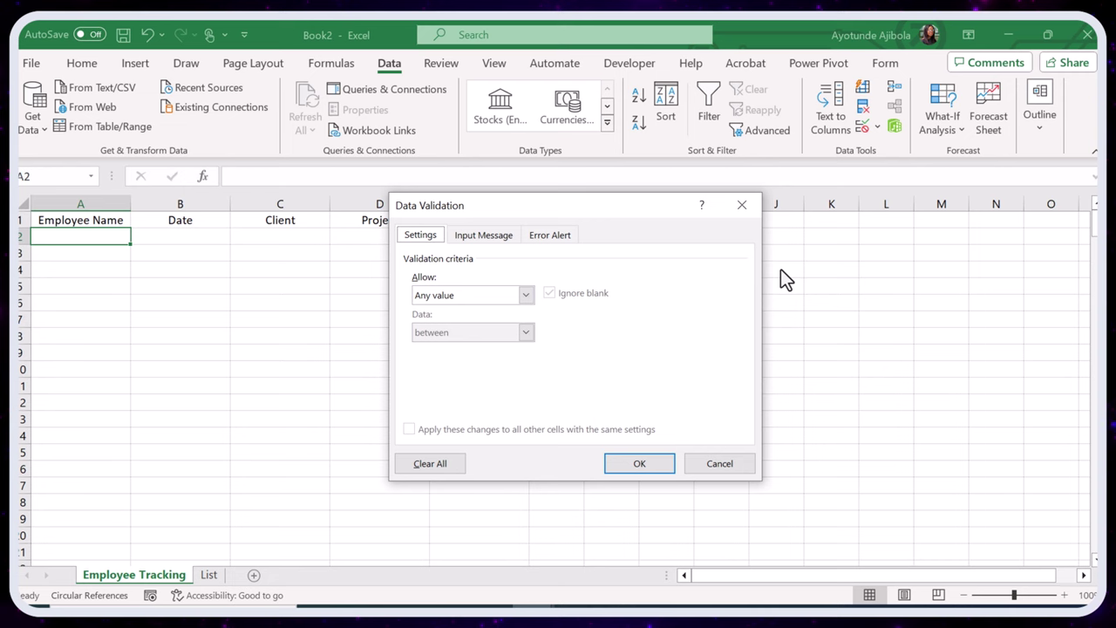
pyautogui.click(528, 301)
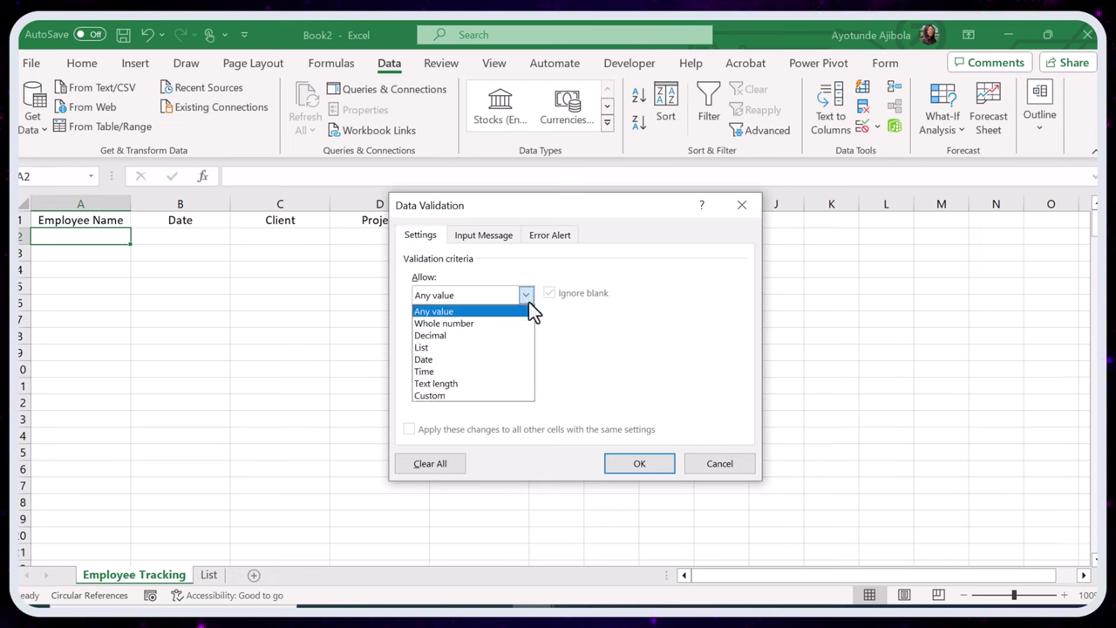
pyautogui.click(451, 347)
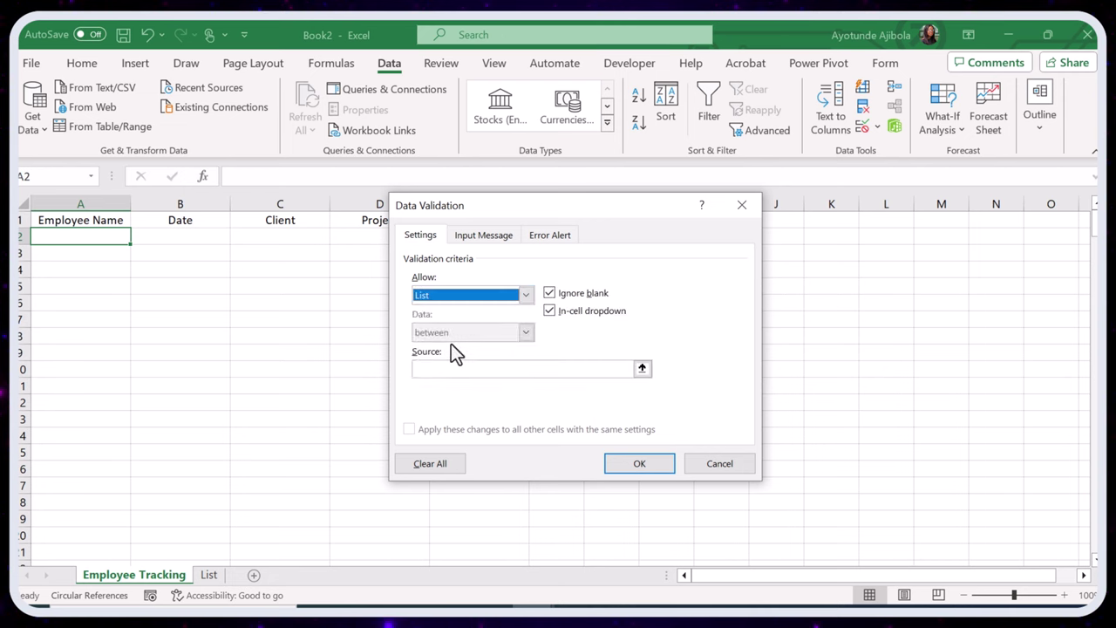
pyautogui.click(539, 373)
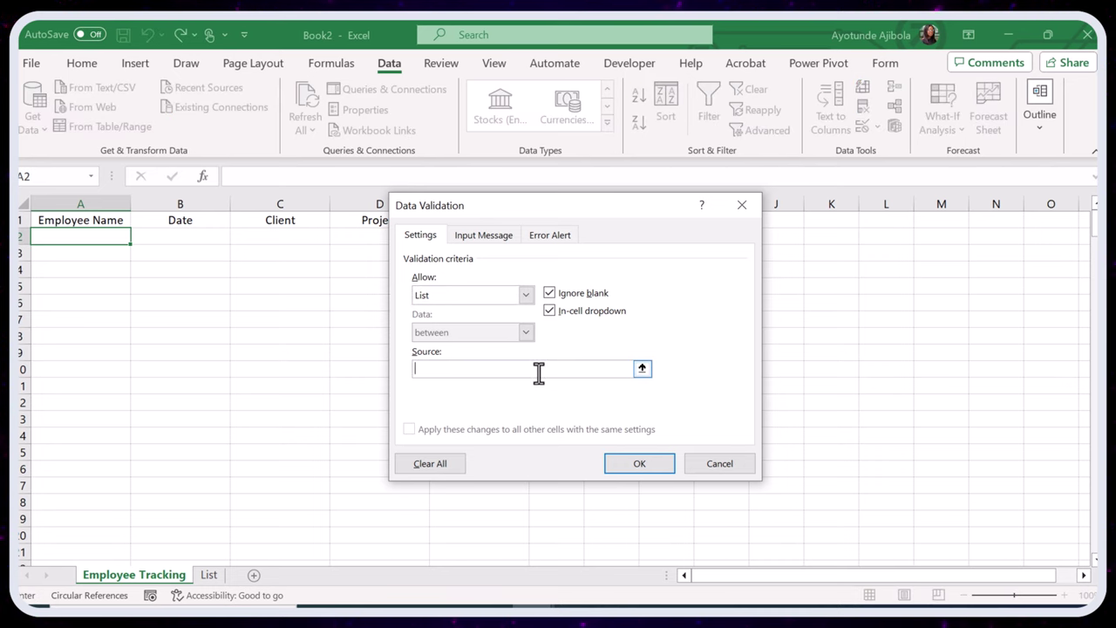
pyautogui.write('=EmployeeList')
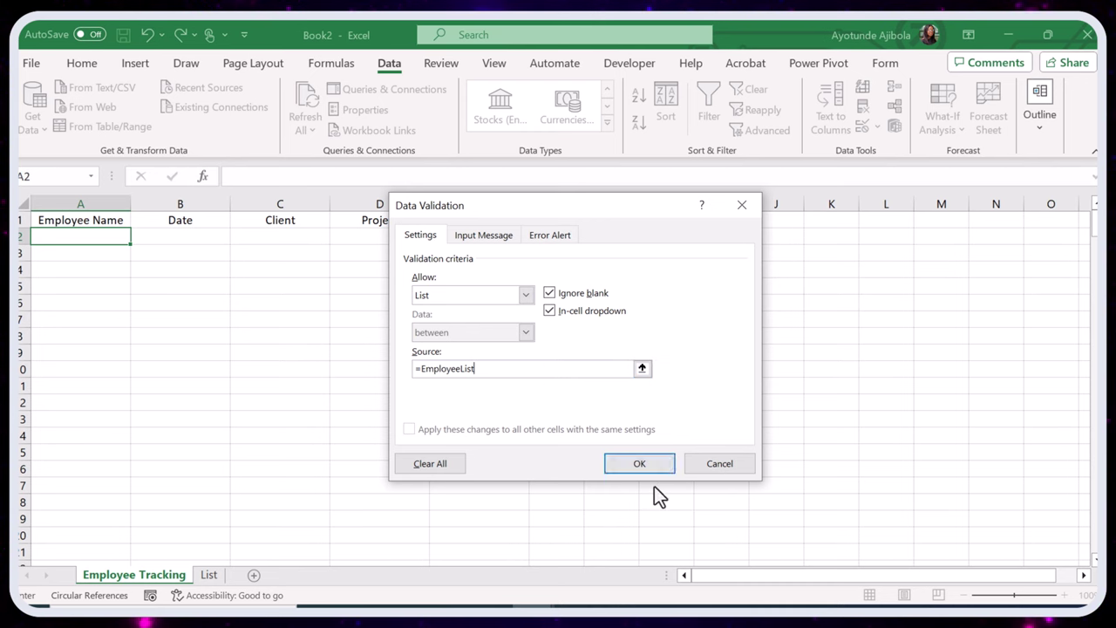
pyautogui.click(642, 463)
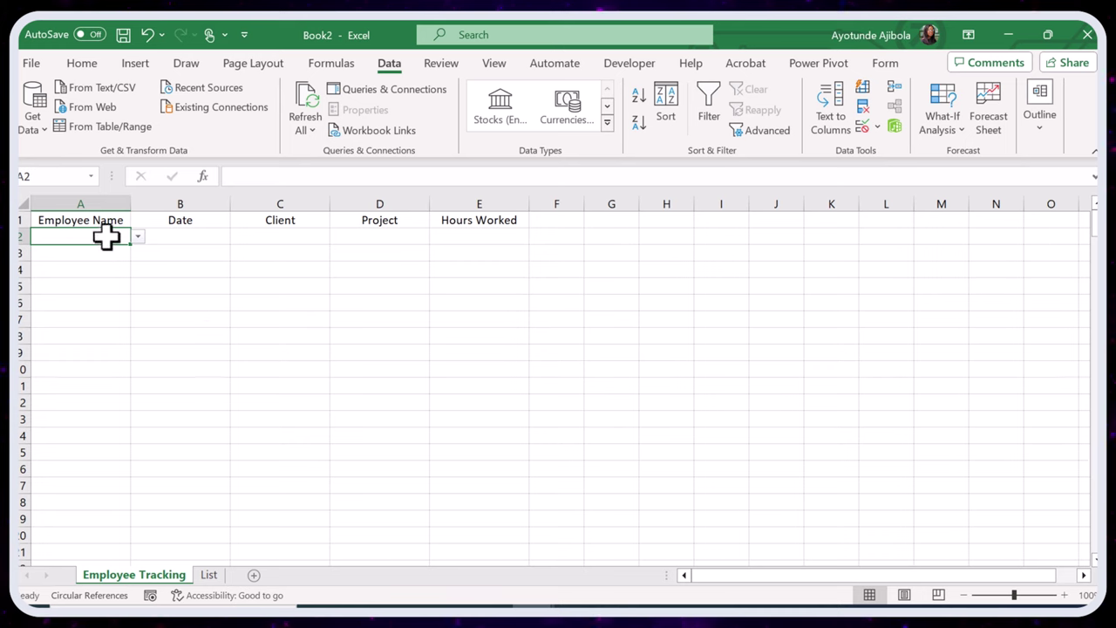
# Test A2's employee dropdown, then fill it down column A to row 70
pyautogui.click(138, 236)
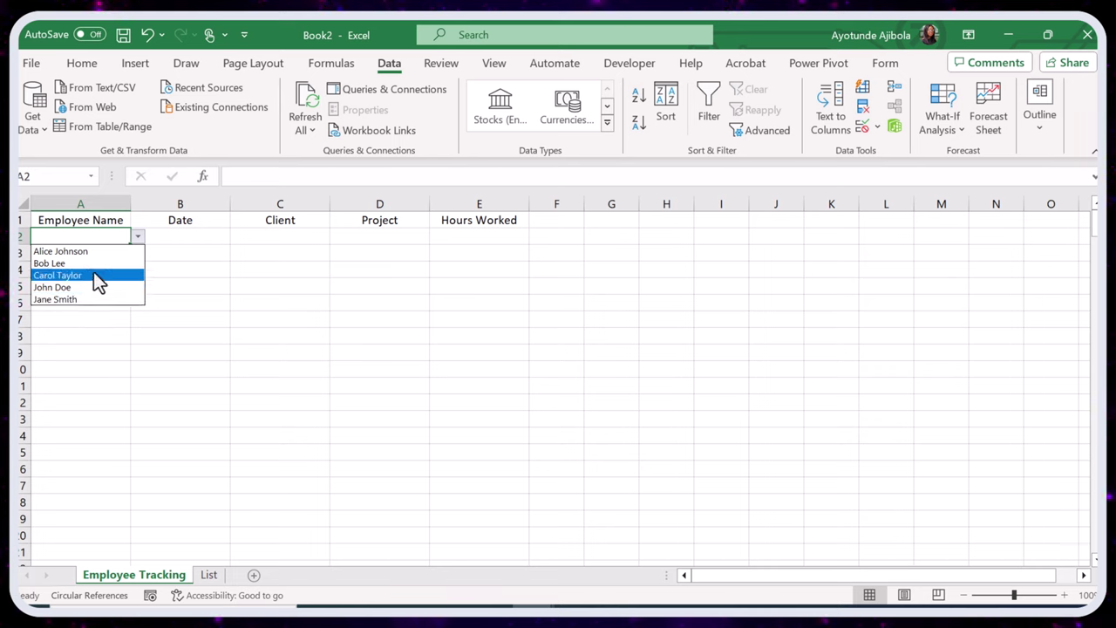
pyautogui.click(113, 237)
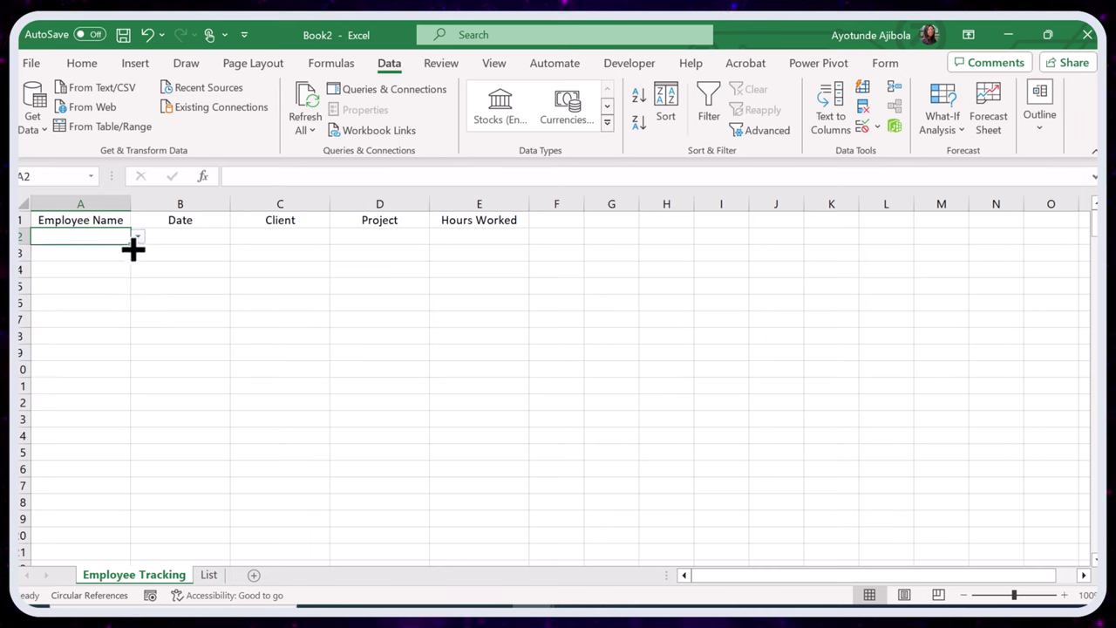
pyautogui.moveTo(132, 246); pyautogui.dragTo(122, 558)
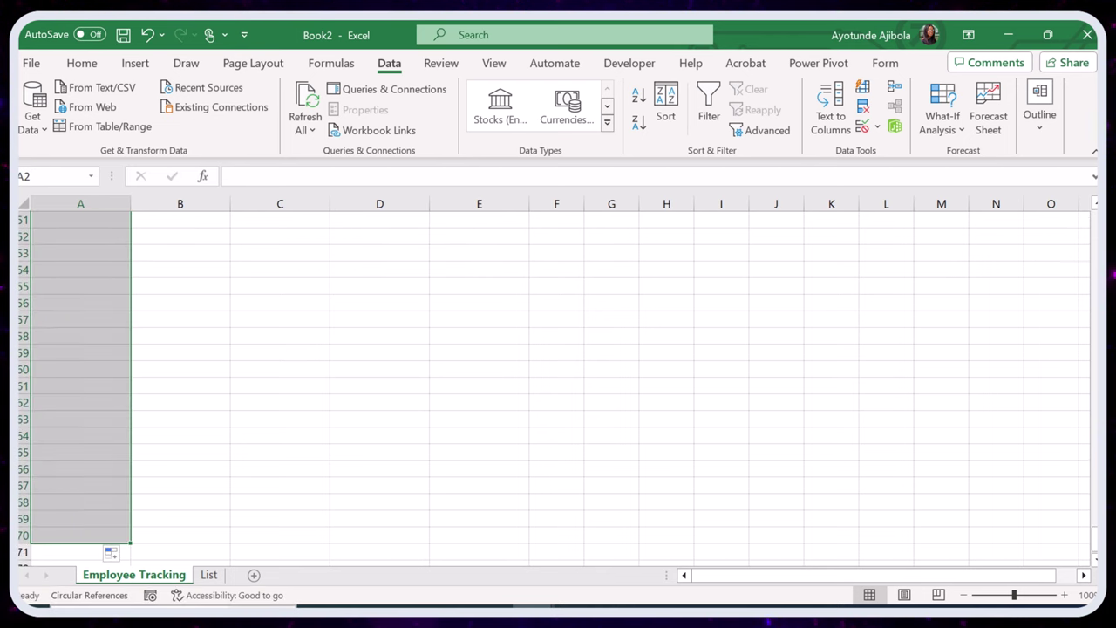
pyautogui.scroll(20, 182, 247)
pyautogui.click(182, 239)
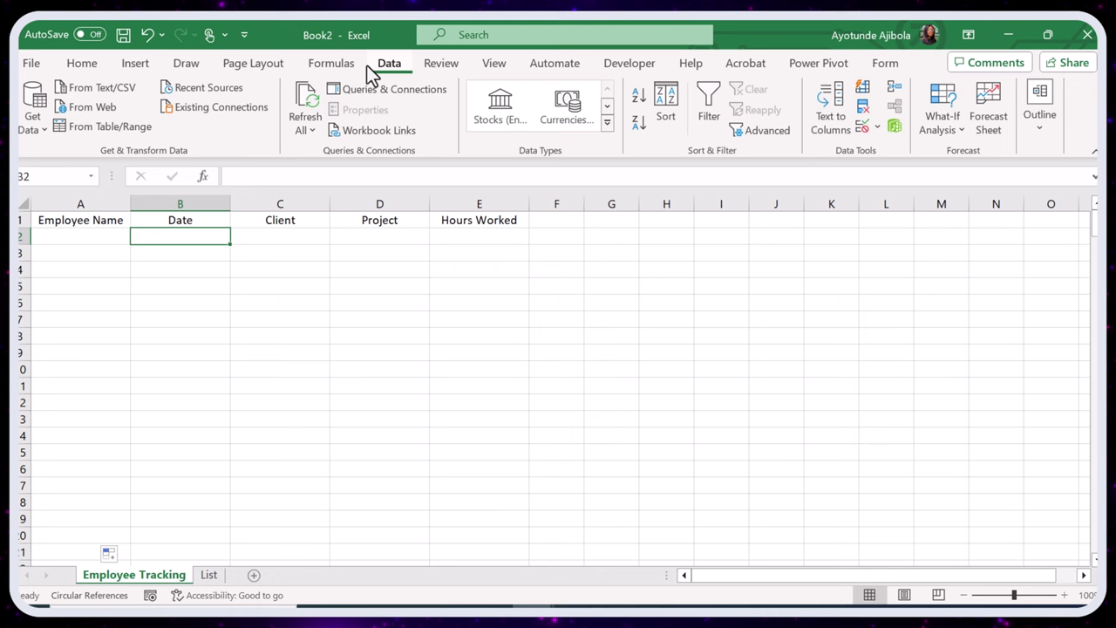
# Restrict B2 to dates between a 2023 start date and a 2023 end date
pyautogui.click(877, 129)
pyautogui.click(886, 148)
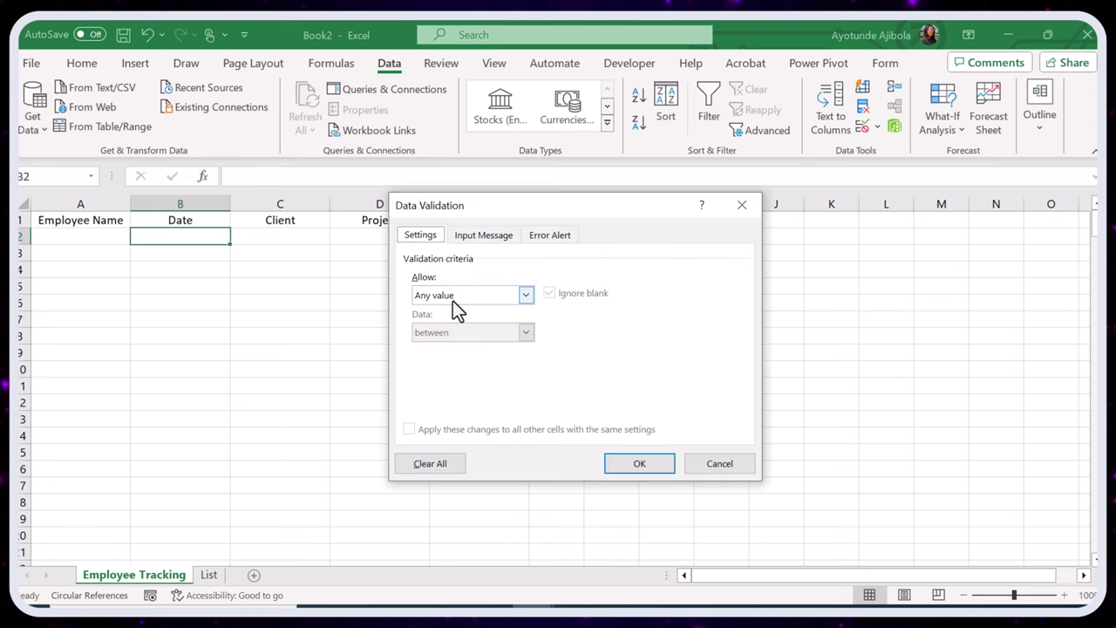
pyautogui.click(527, 298)
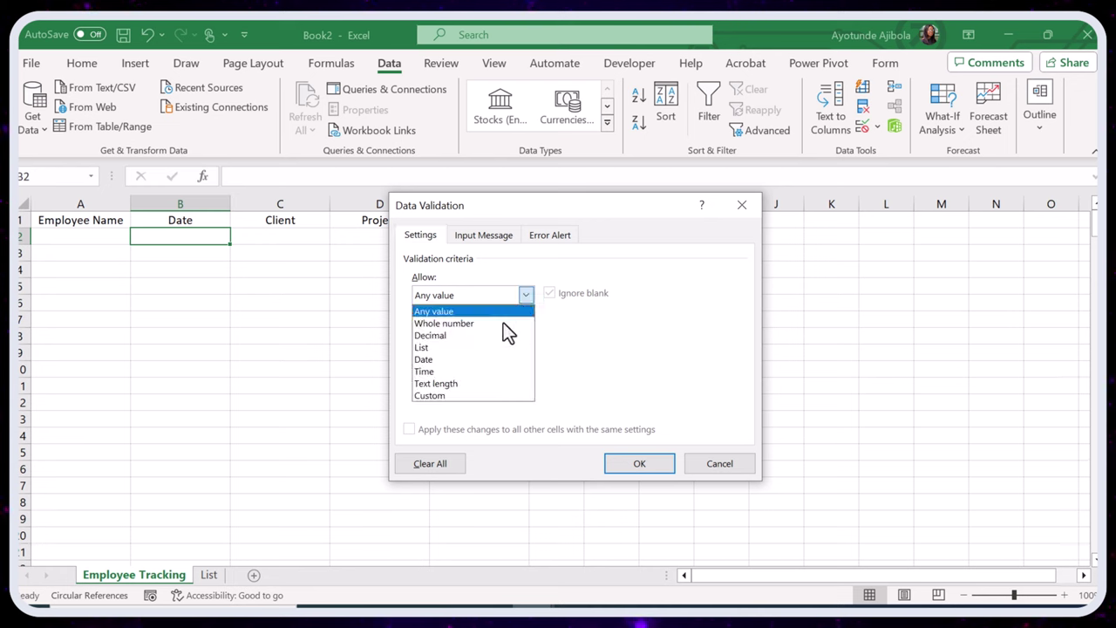
pyautogui.click(446, 356)
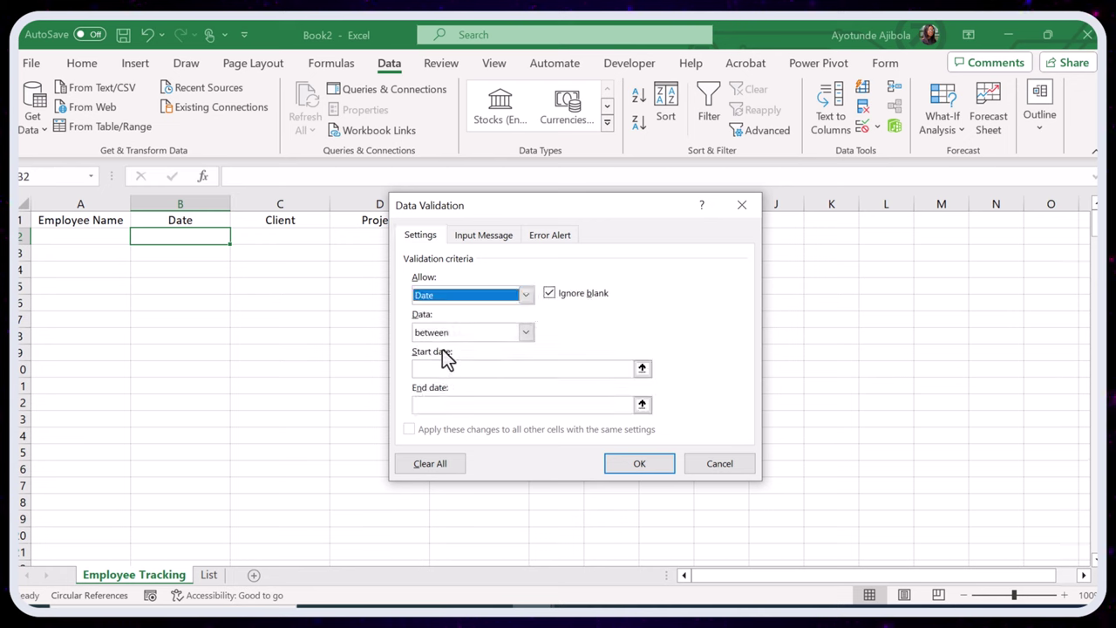
pyautogui.click(613, 375)
pyautogui.write('2023')
pyautogui.click(455, 407)
pyautogui.write('2023')
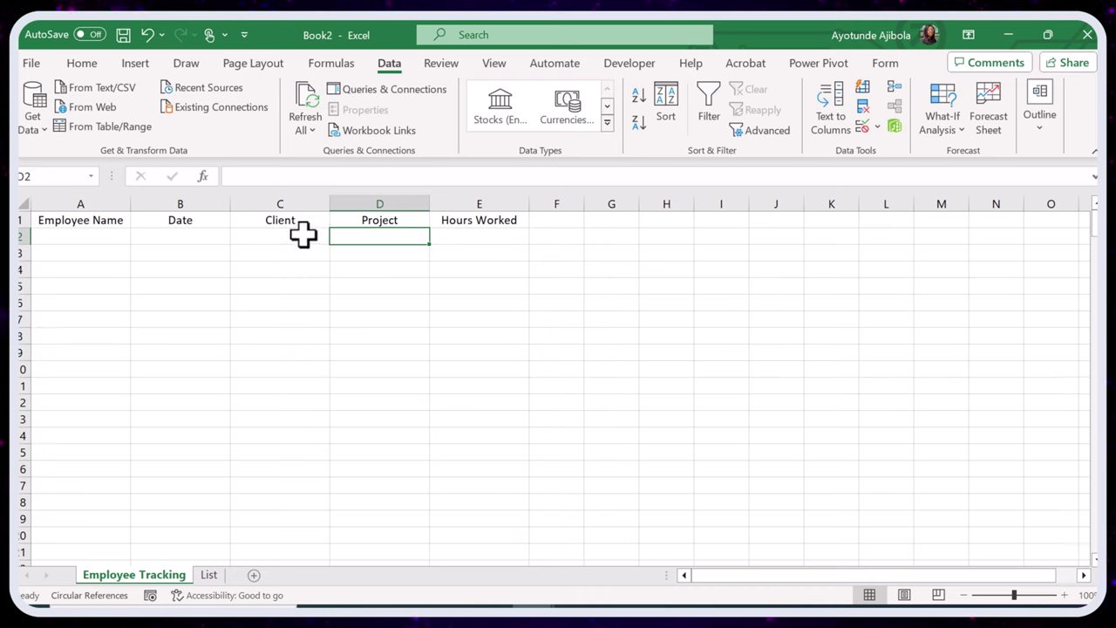
# Apply List validation with source =Client to column C from C2 down, then test C2's dropdown
pyautogui.click(280, 234)
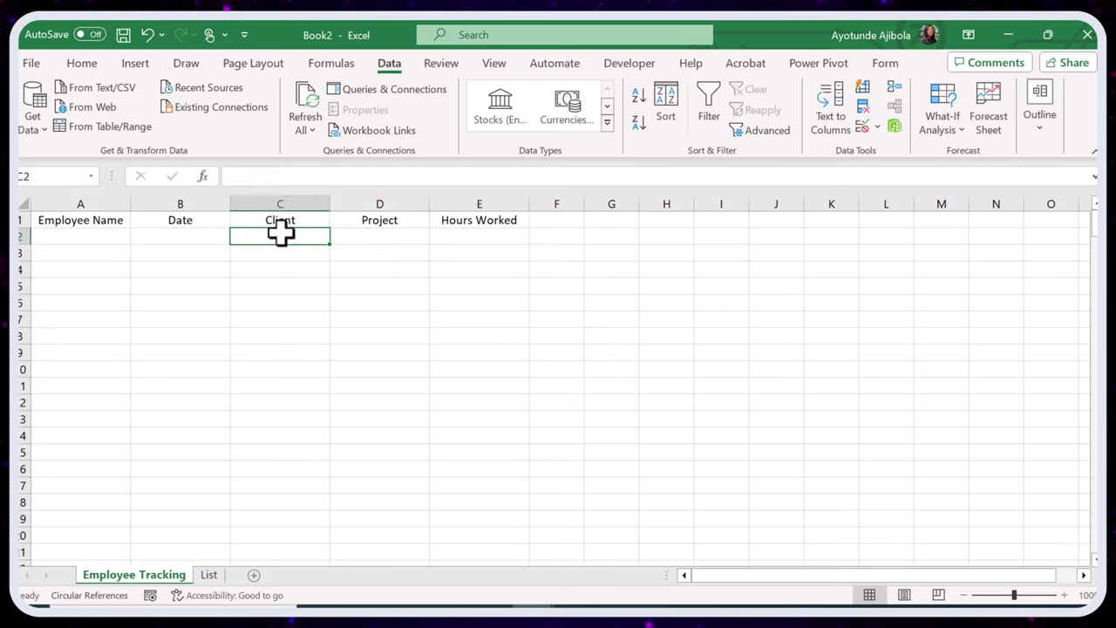
pyautogui.moveTo(280, 234); pyautogui.dragTo(288, 558)
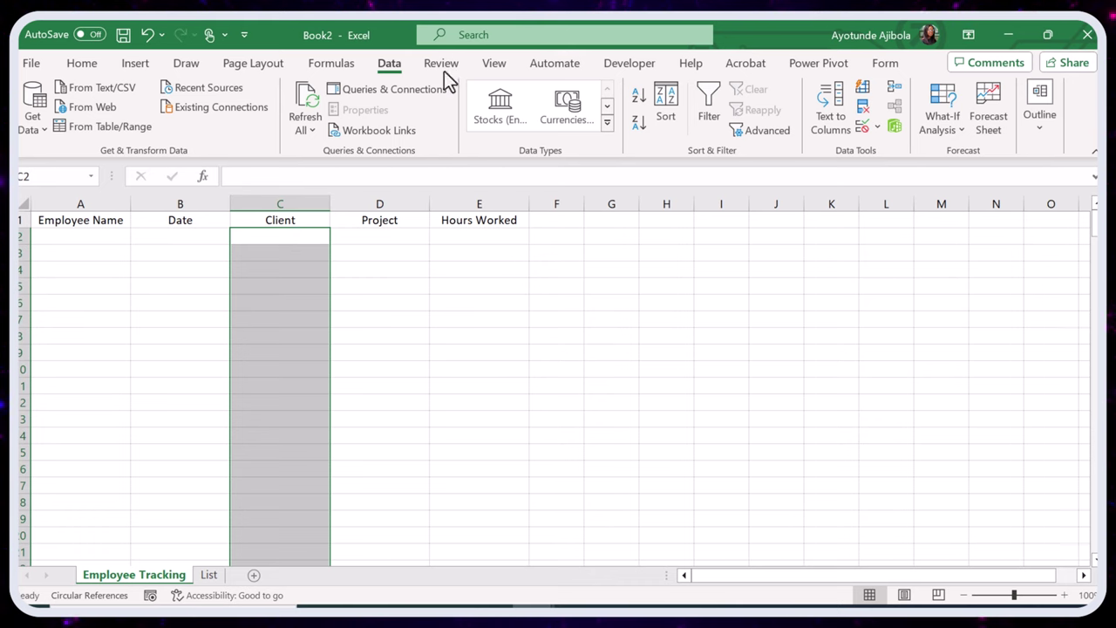
pyautogui.click(881, 133)
pyautogui.click(526, 294)
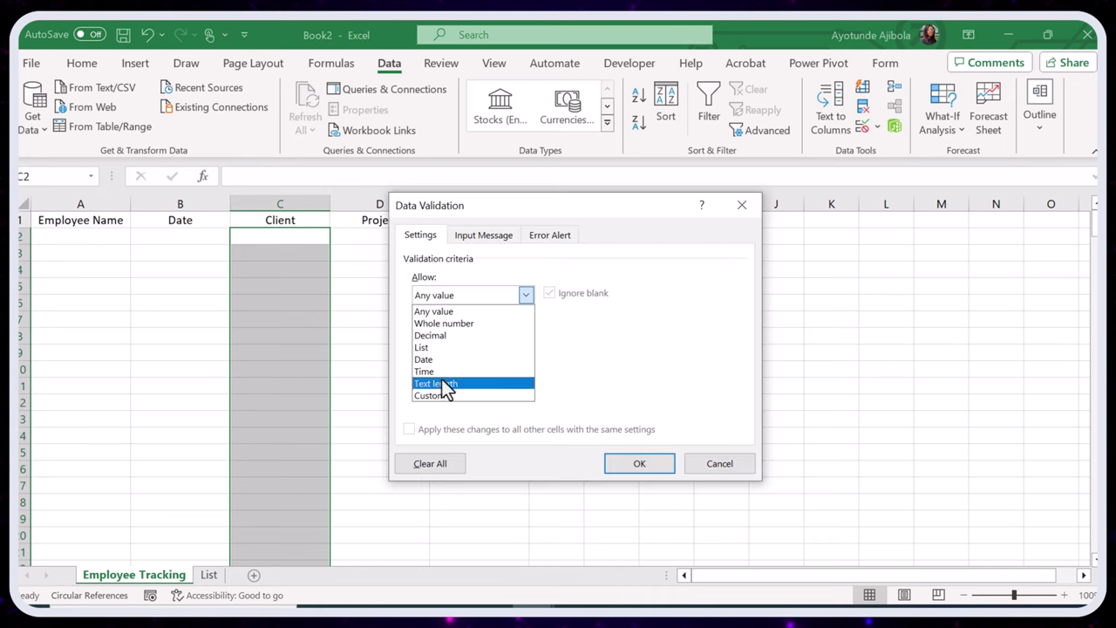
pyautogui.click(439, 348)
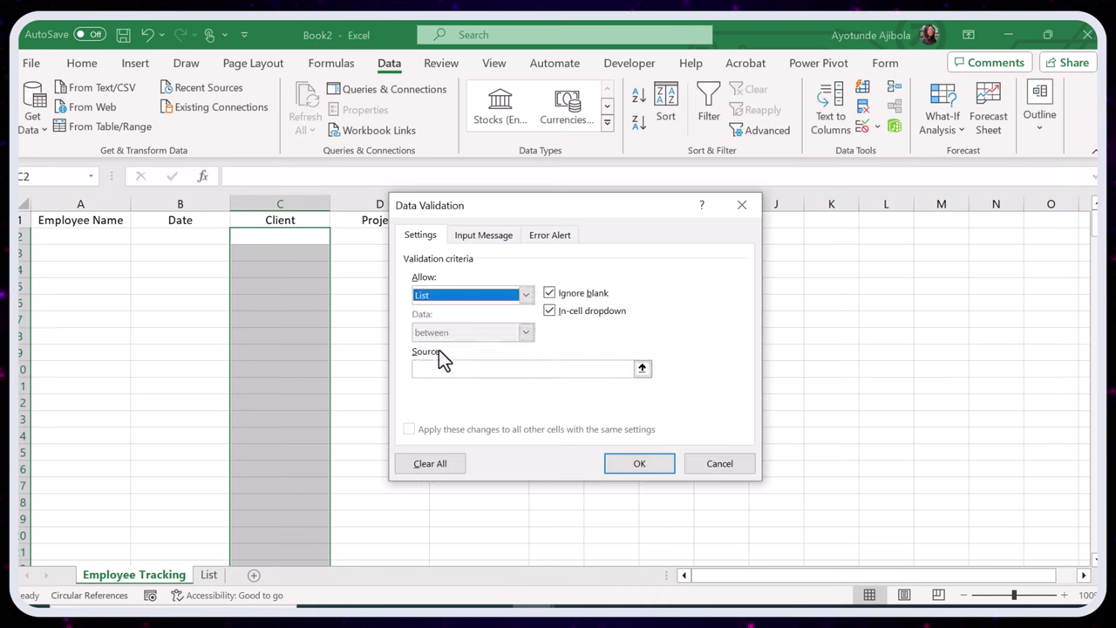
pyautogui.click(481, 371)
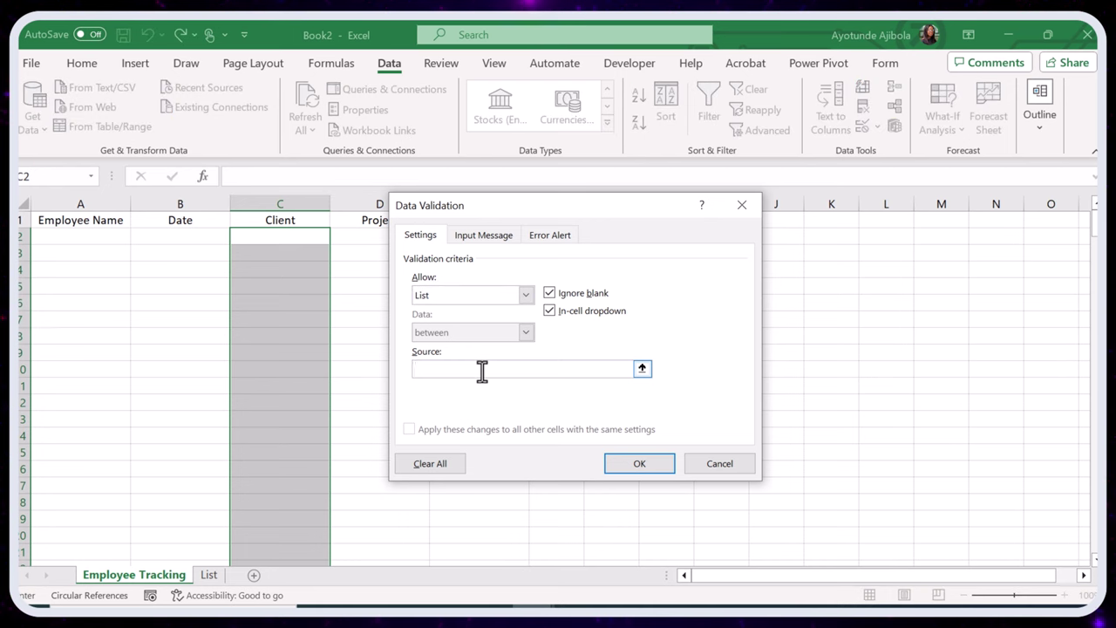
pyautogui.write('=ClientL')
pyautogui.click(653, 462)
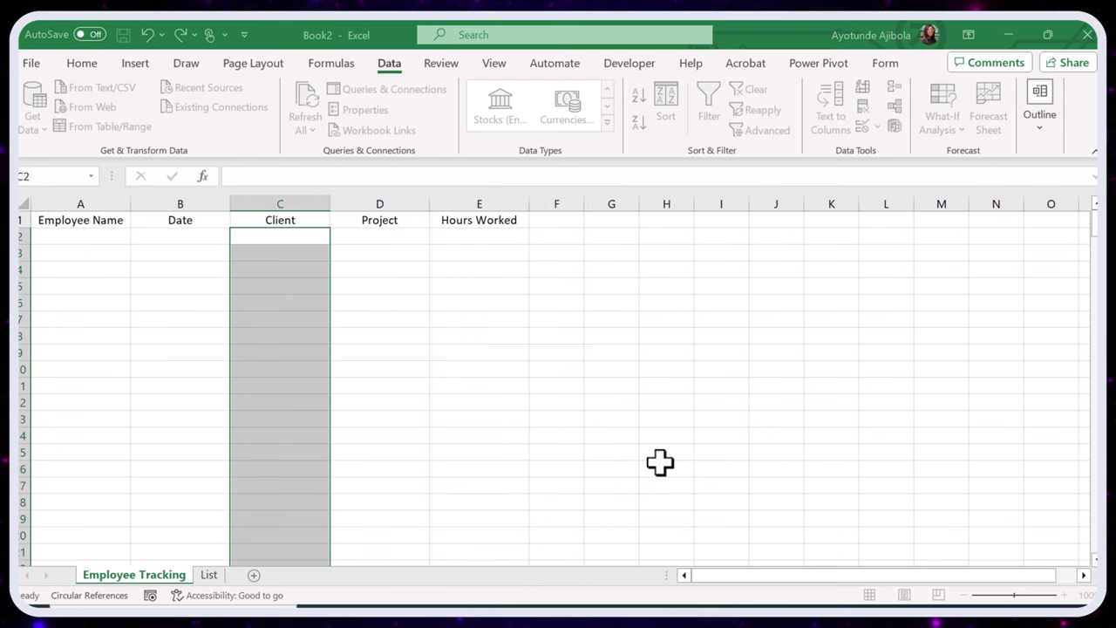
pyautogui.click(337, 237)
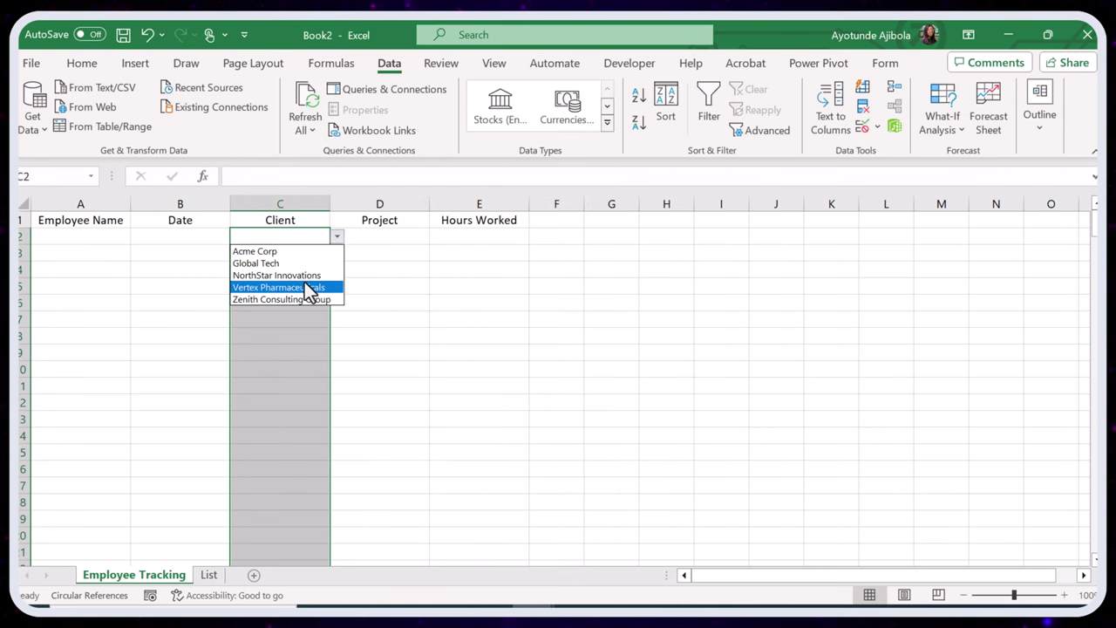
# Add List validation from the projects range to D2 down column D and check D2's dropdown
pyautogui.click(302, 241)
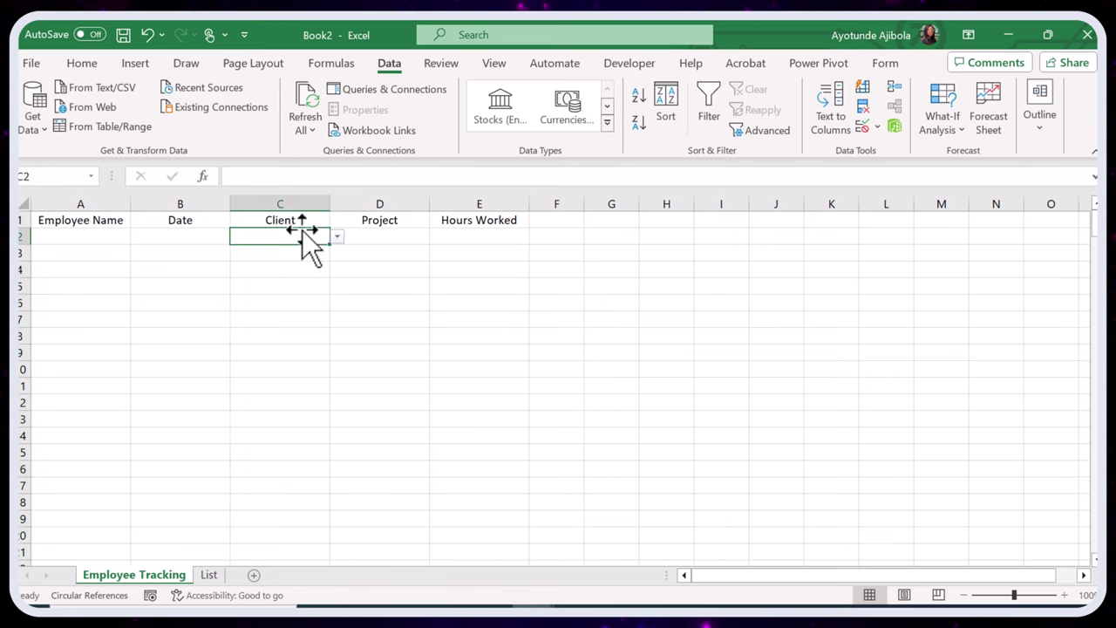
pyautogui.moveTo(370, 236); pyautogui.dragTo(381, 560)
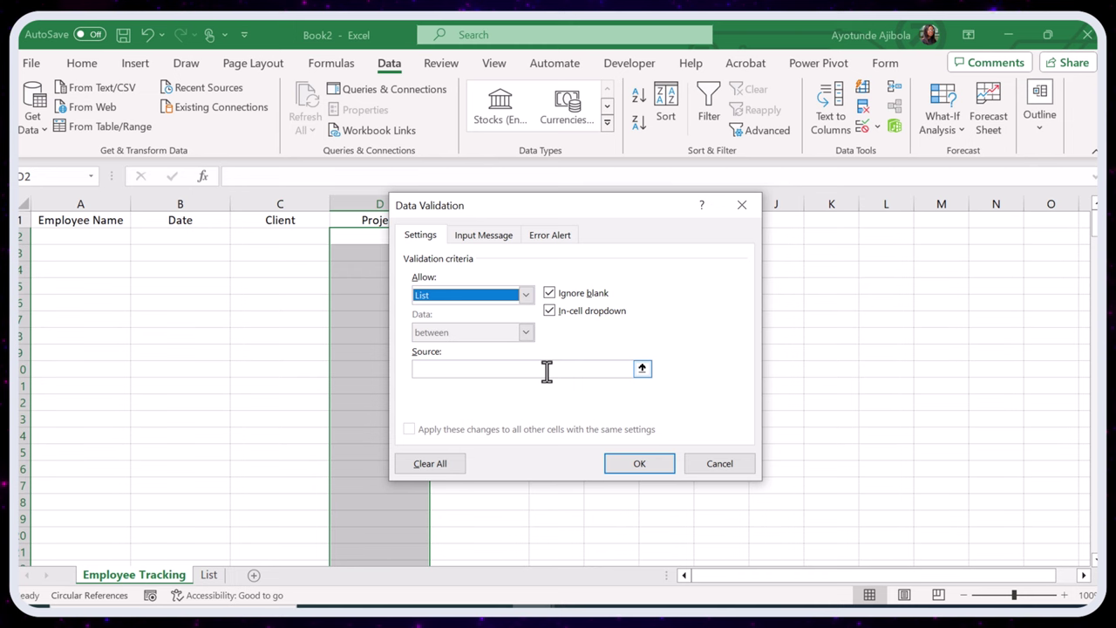
pyautogui.click(547, 371)
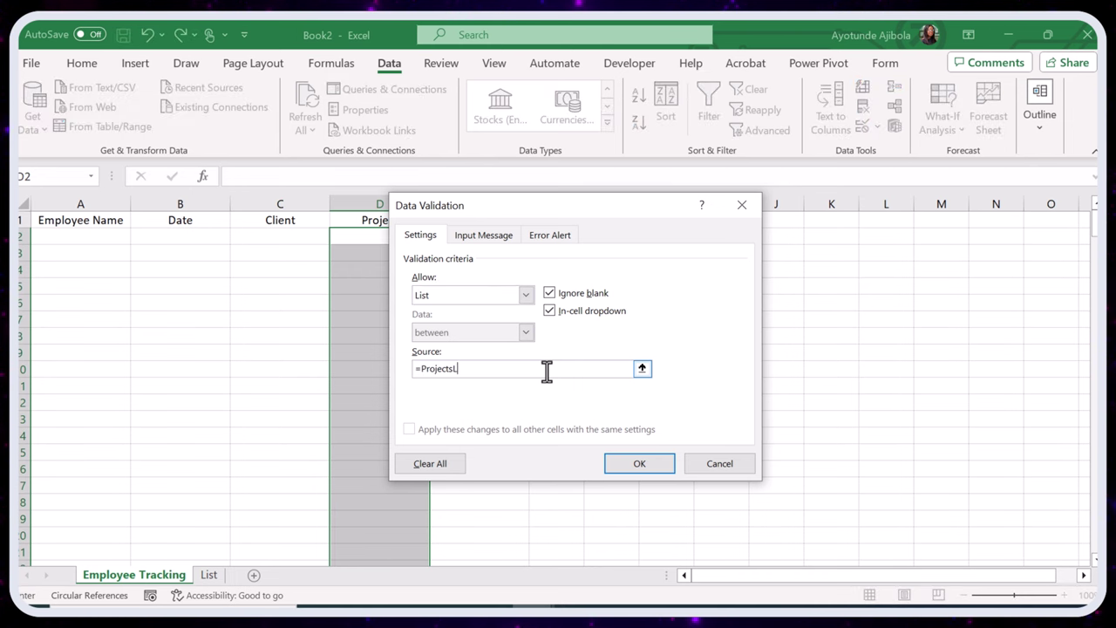
pyautogui.press('Return')
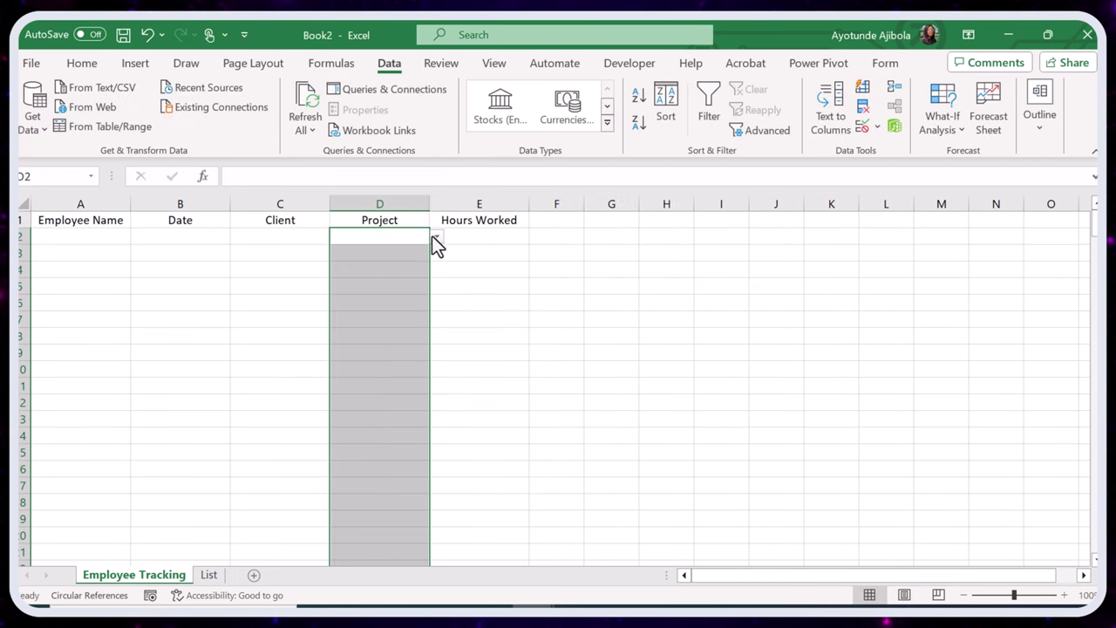
pyautogui.click(436, 238)
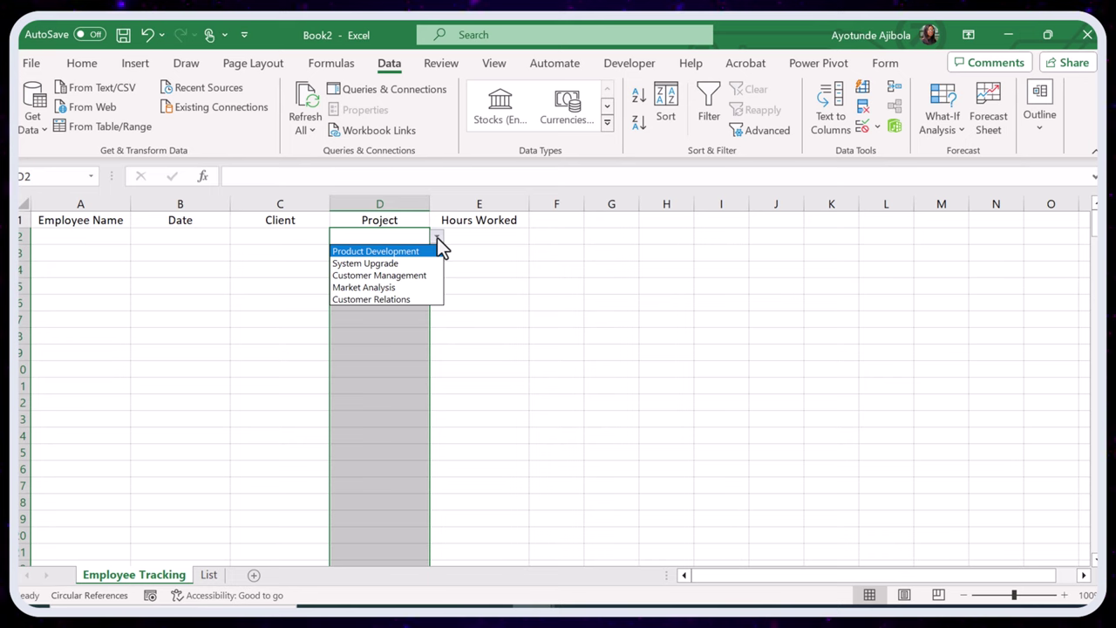
pyautogui.click(507, 303)
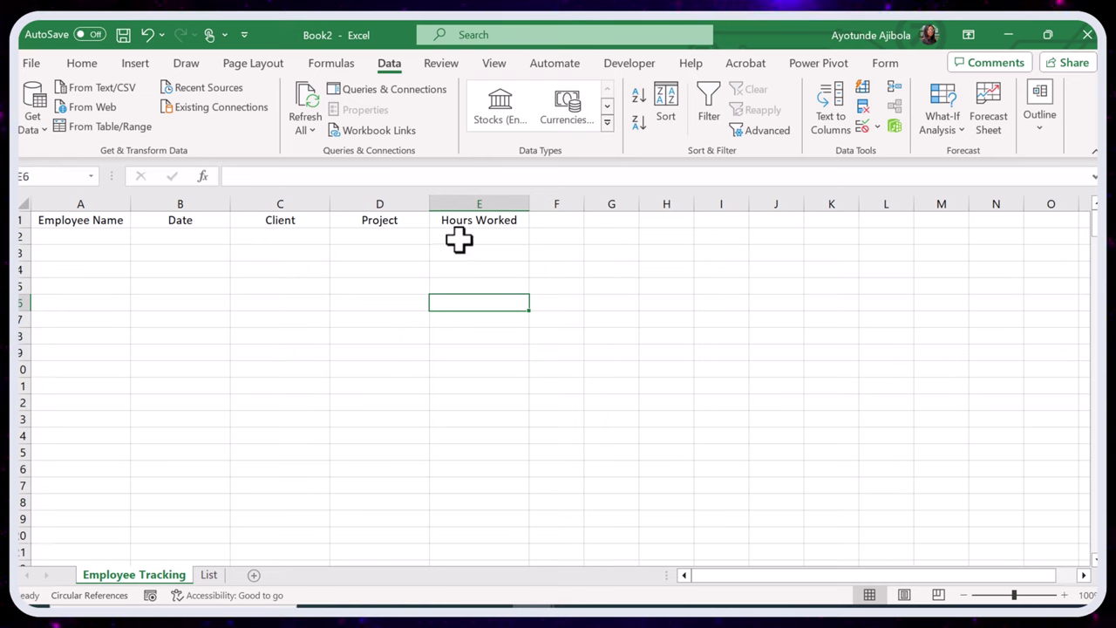
# Set column E's validation to Whole number between 0 and 24
pyautogui.click(504, 191)
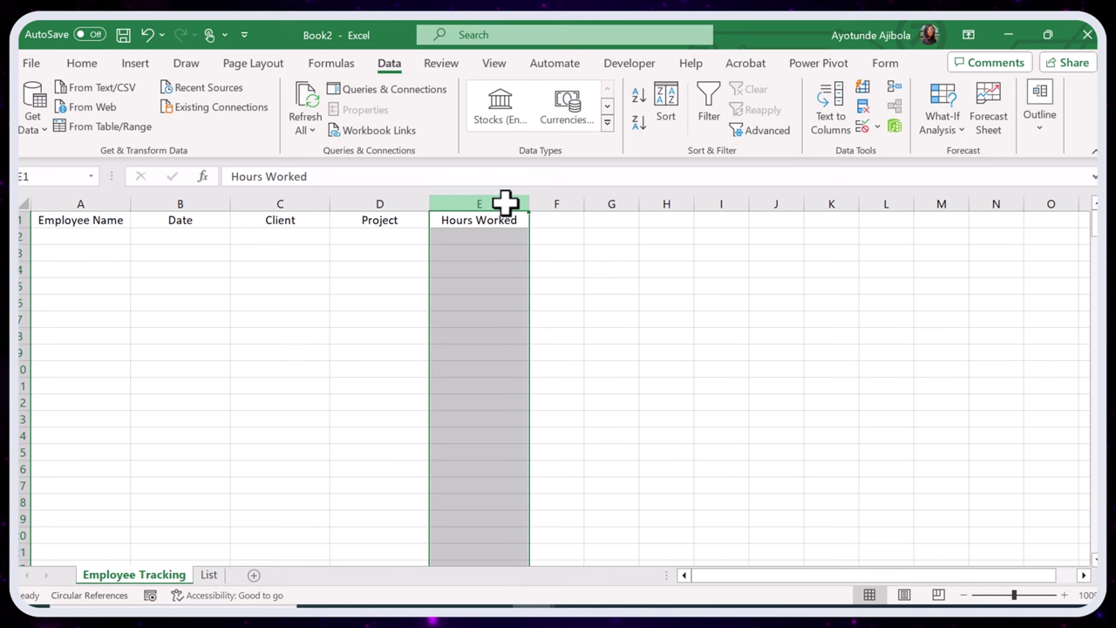
pyautogui.click(876, 129)
pyautogui.click(526, 296)
pyautogui.click(453, 319)
pyautogui.click(437, 368)
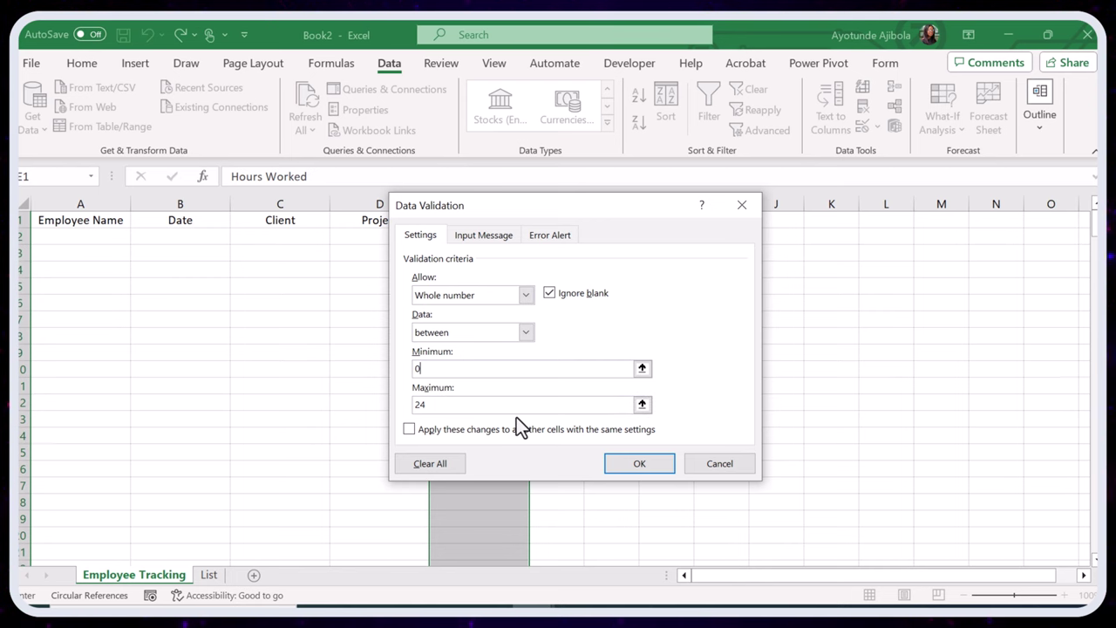
pyautogui.press('Return')
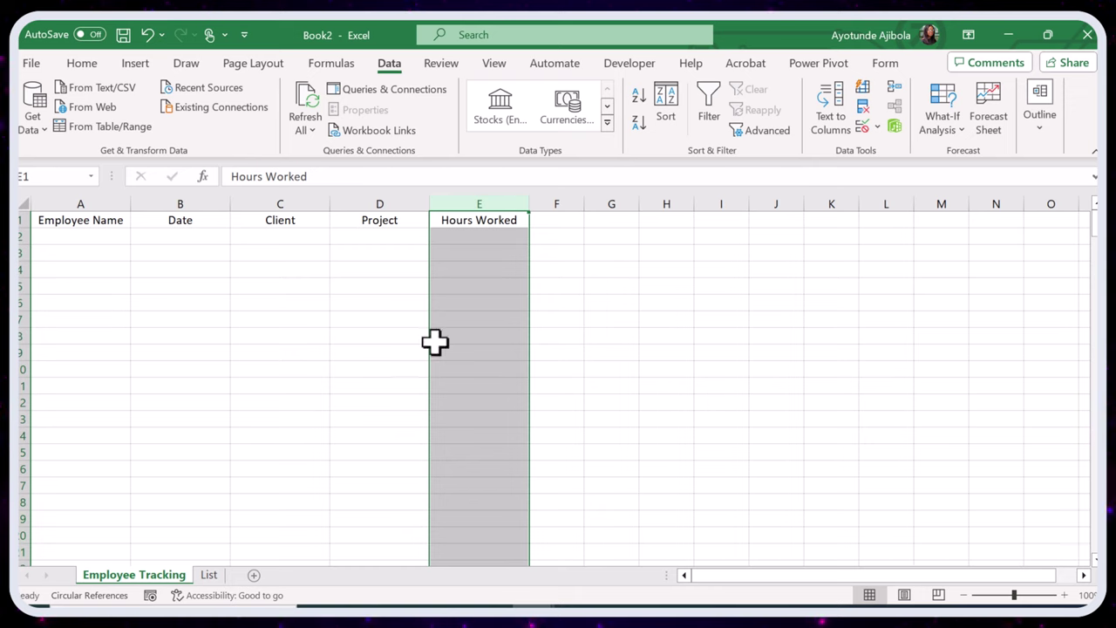
pyautogui.moveTo(557, 336); pyautogui.dragTo(611, 336)
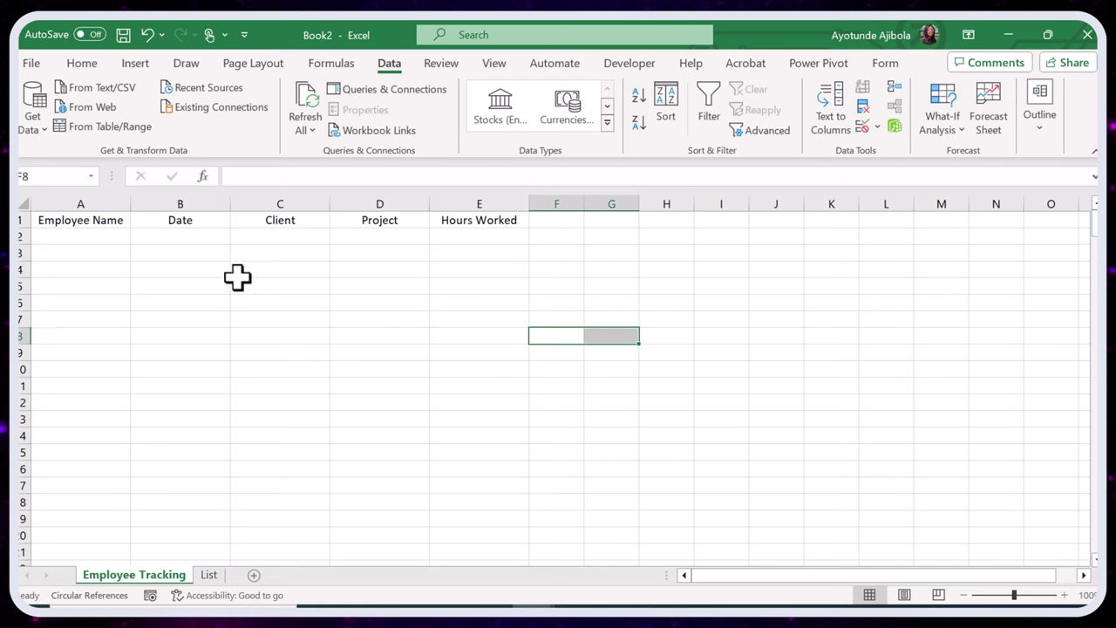
# Open the Protect Sheet settings on the Review tab
pyautogui.click(444, 68)
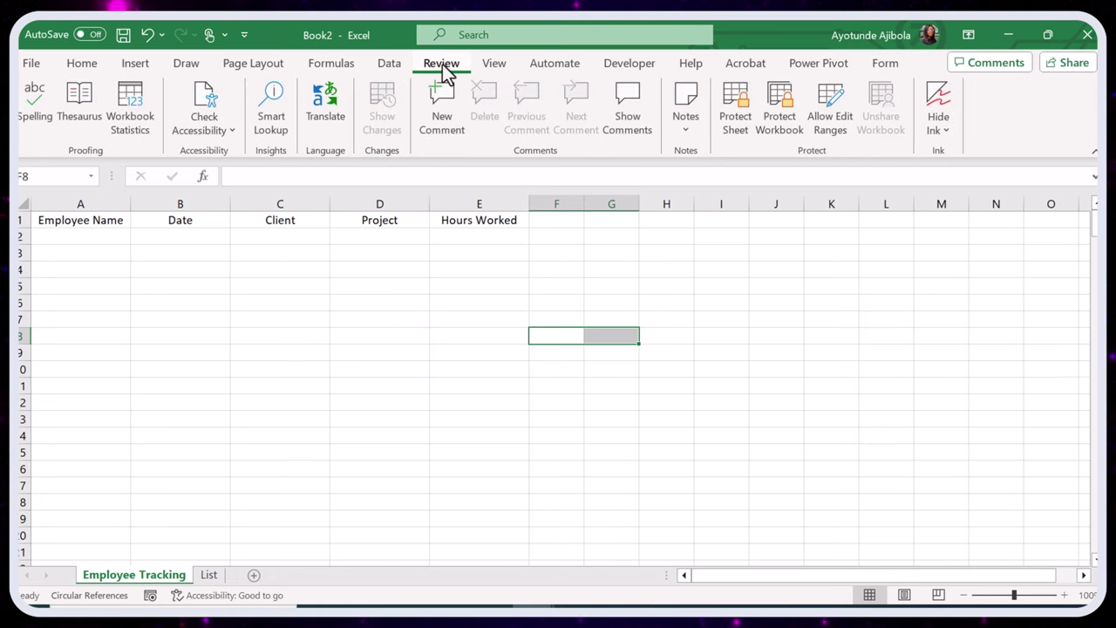
pyautogui.click(731, 131)
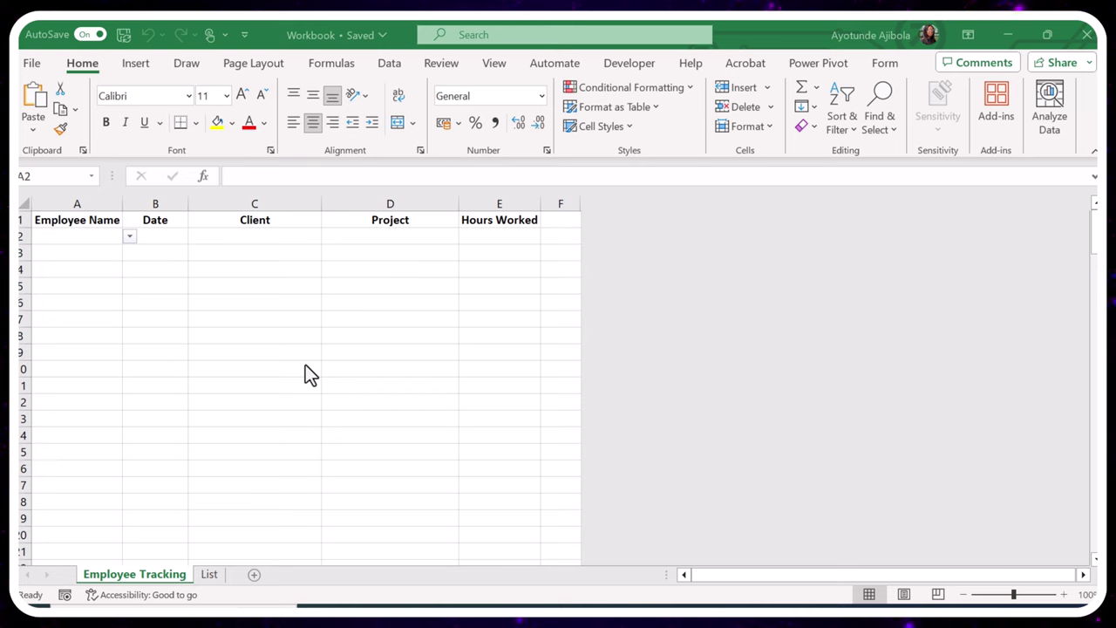
# Add a new worksheet and name it 'Alice Johnson' after the first employee on List
pyautogui.click(254, 576)
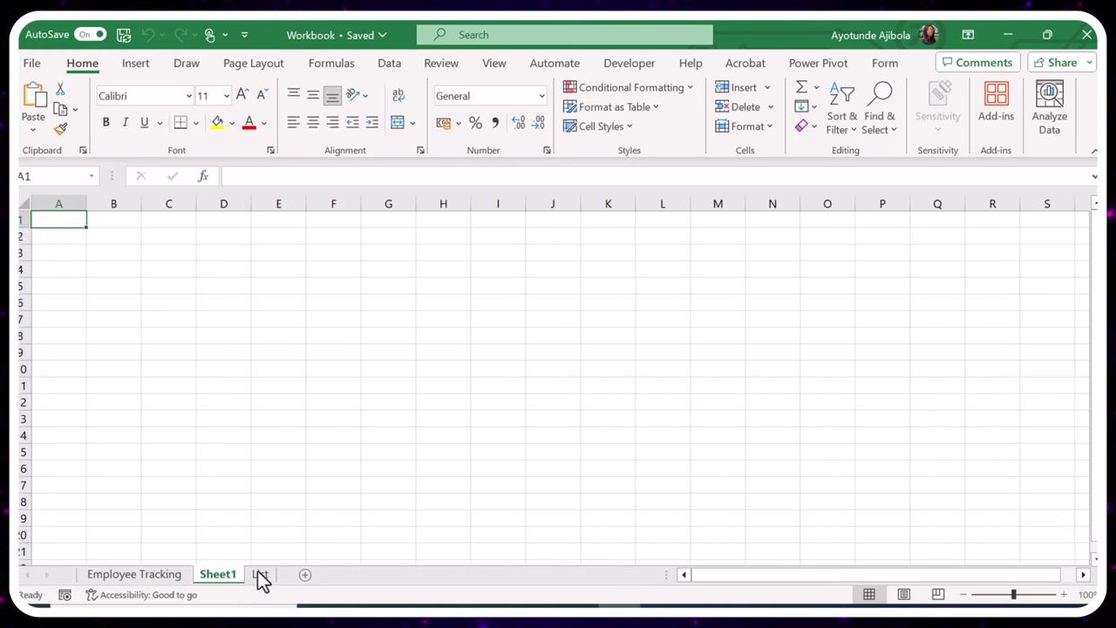
pyautogui.click(261, 576)
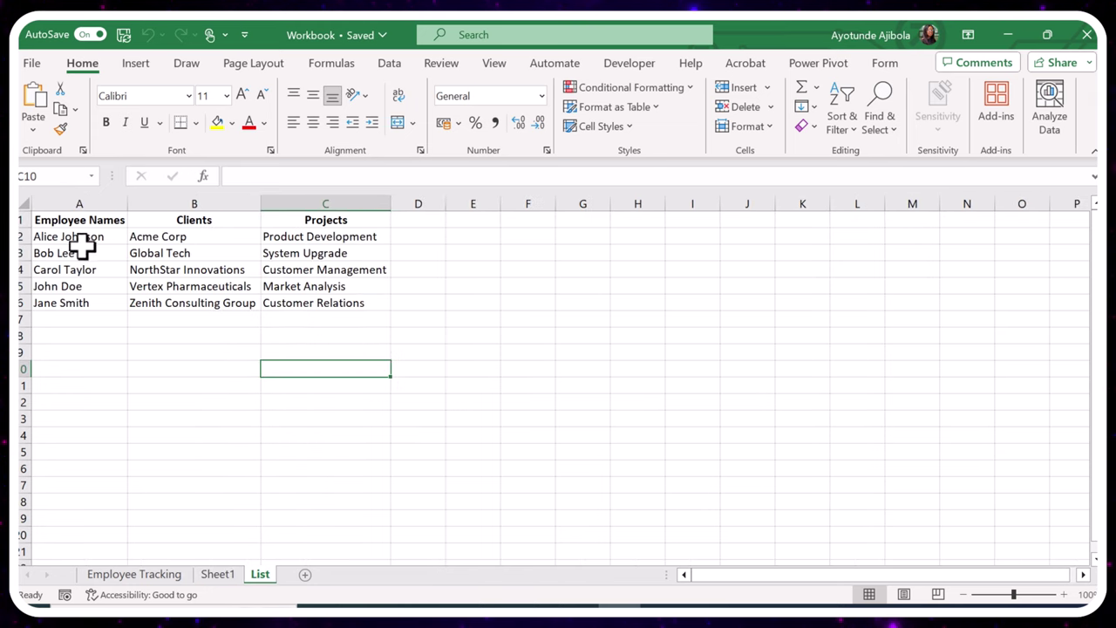
pyautogui.click(223, 576)
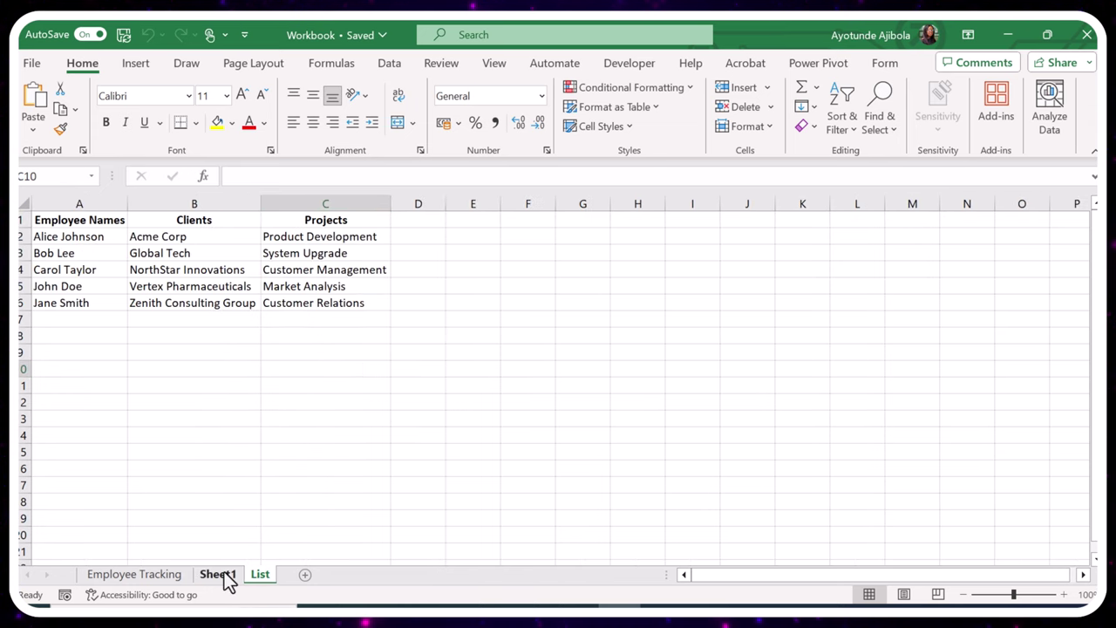
pyautogui.write('A')
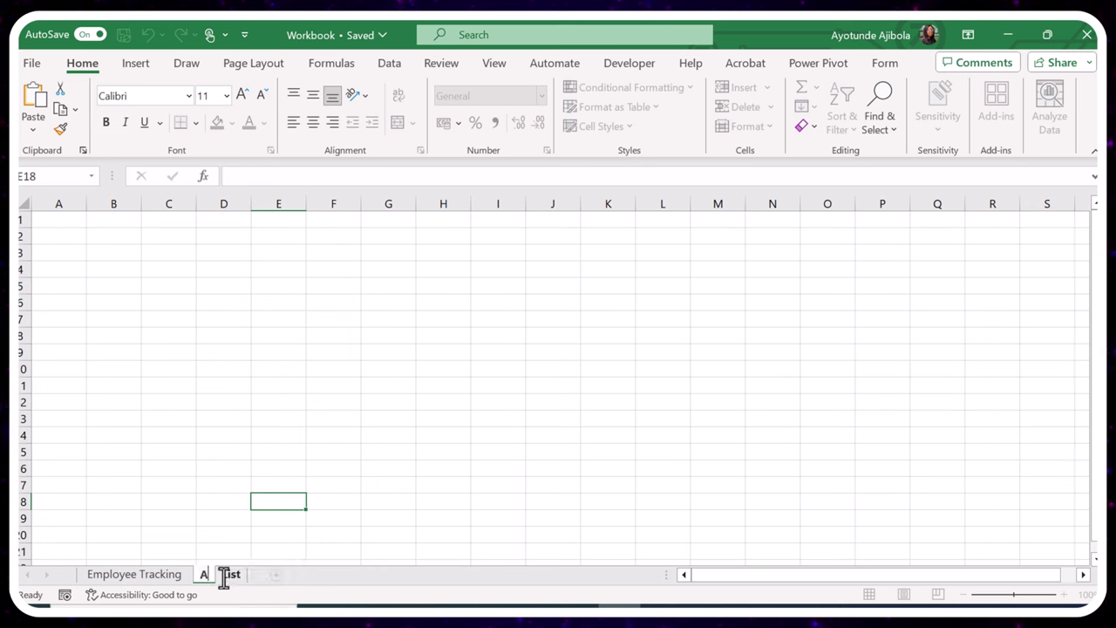
pyautogui.write('lice Johnson')
pyautogui.click(192, 517)
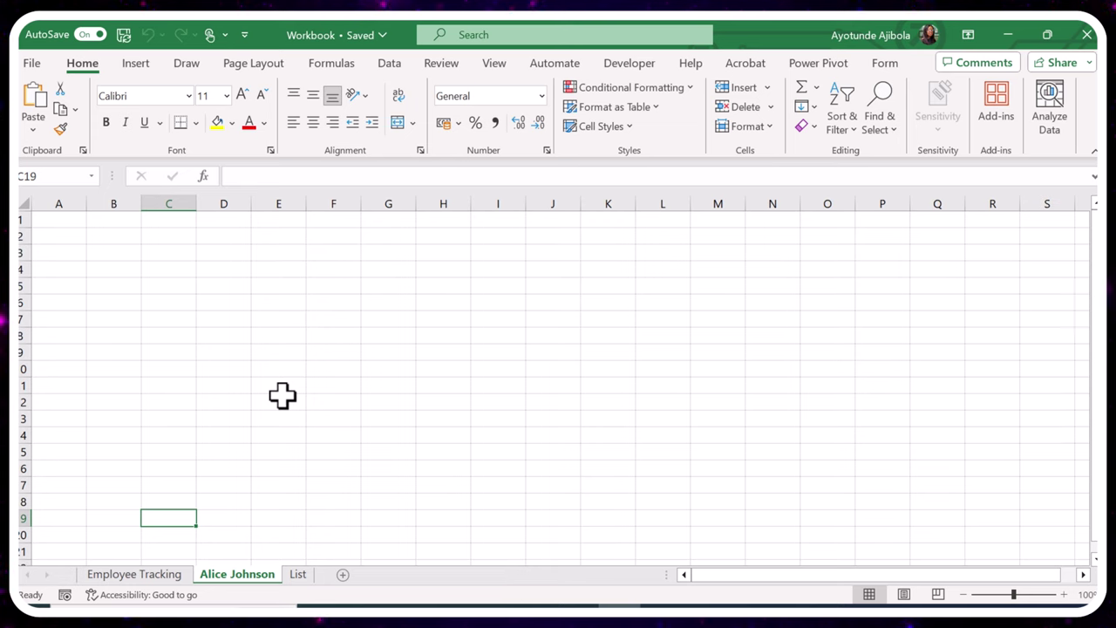
# Copy Employee Tracking's A1:E1 headers into A1 of the Alice Johnson sheet and autofit the columns
pyautogui.click(122, 576)
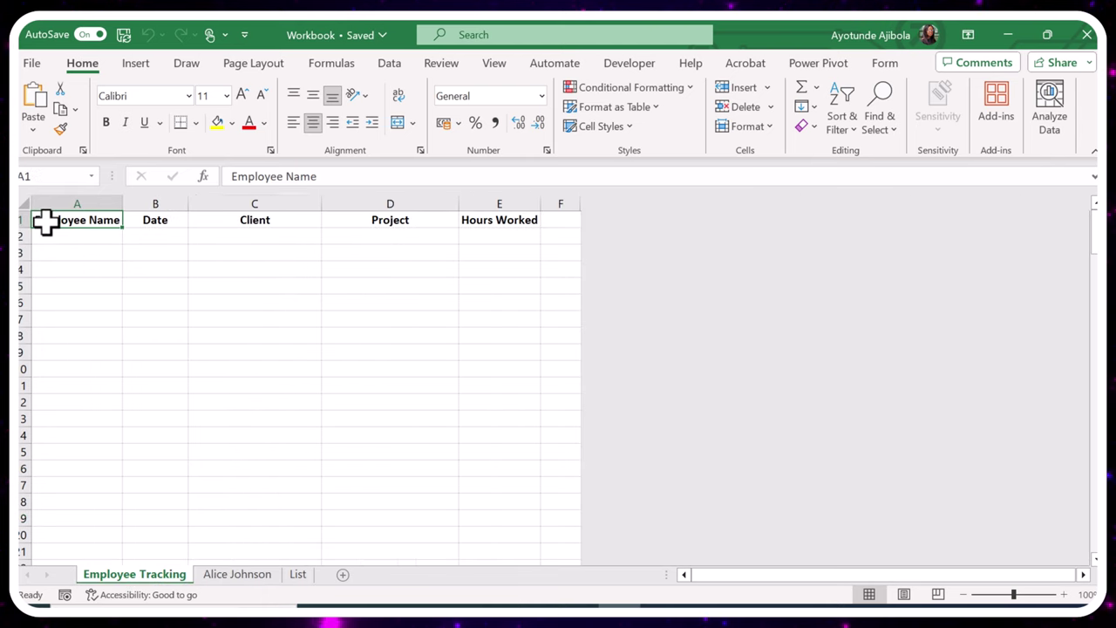
pyautogui.moveTo(44, 219); pyautogui.dragTo(500, 220)
pyautogui.hotkey('ctrl', 'c')
pyautogui.click(239, 574)
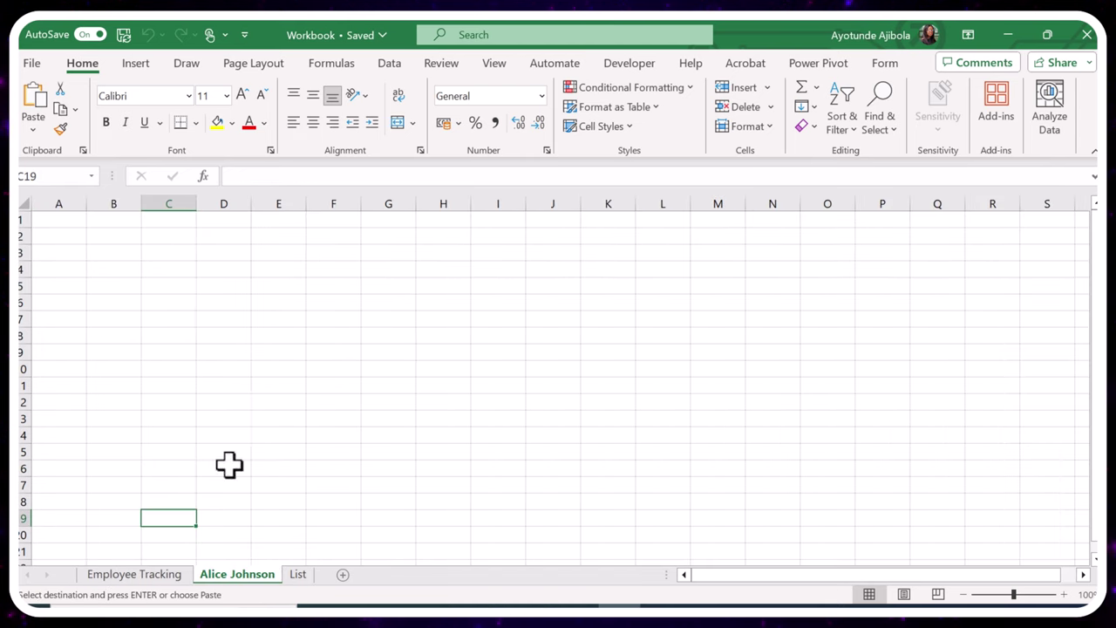
pyautogui.click(55, 220)
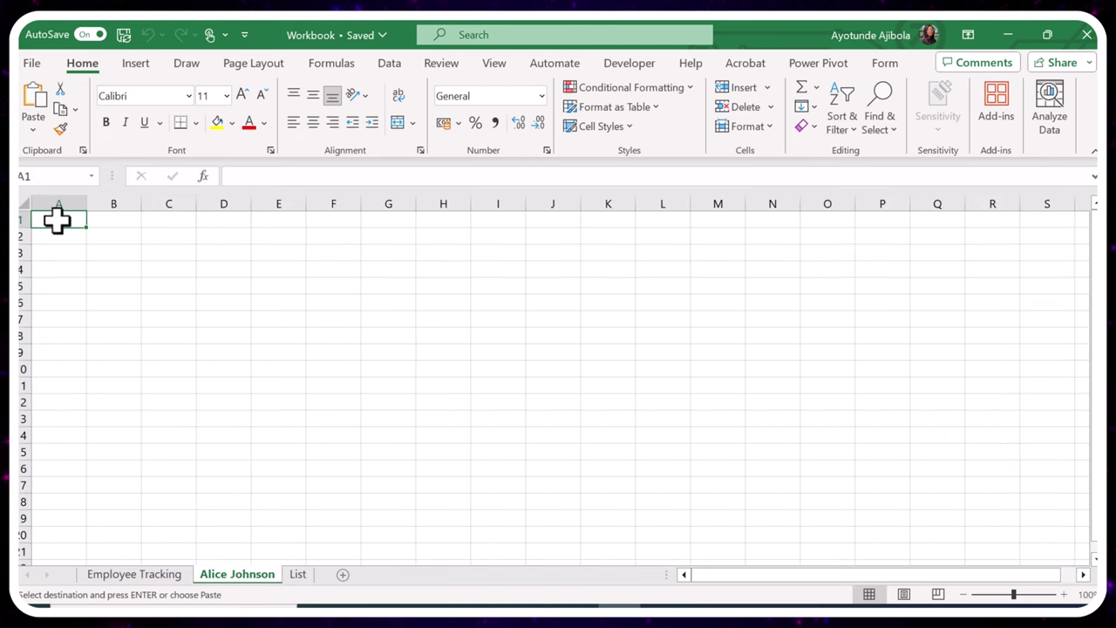
pyautogui.hotkey('ctrl', 'v')
pyautogui.doubleClick(341, 197)
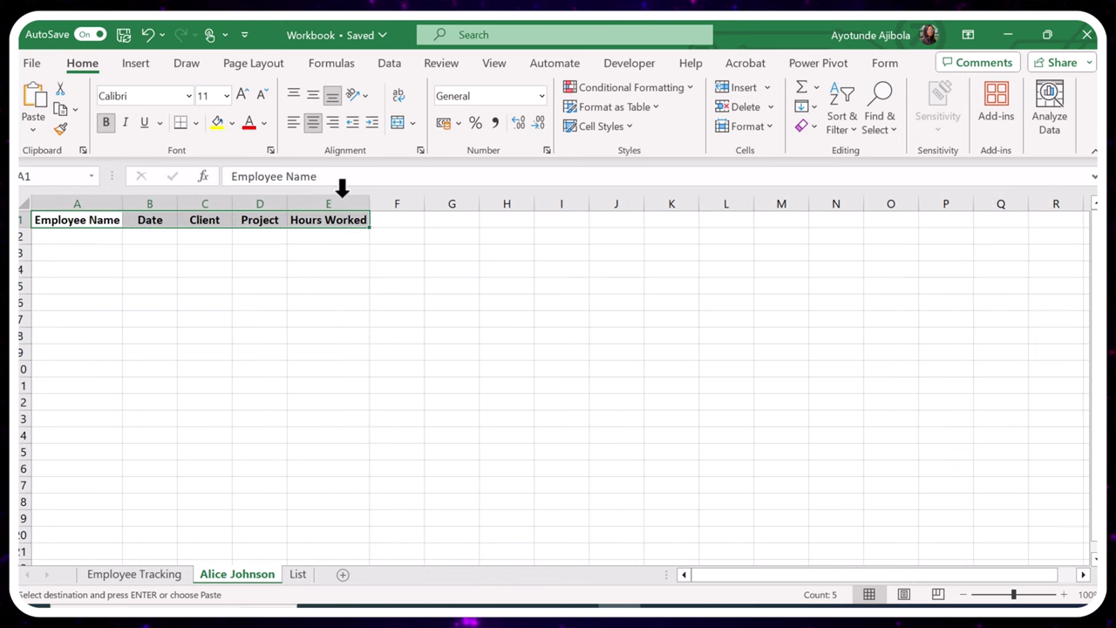
pyautogui.click(366, 352)
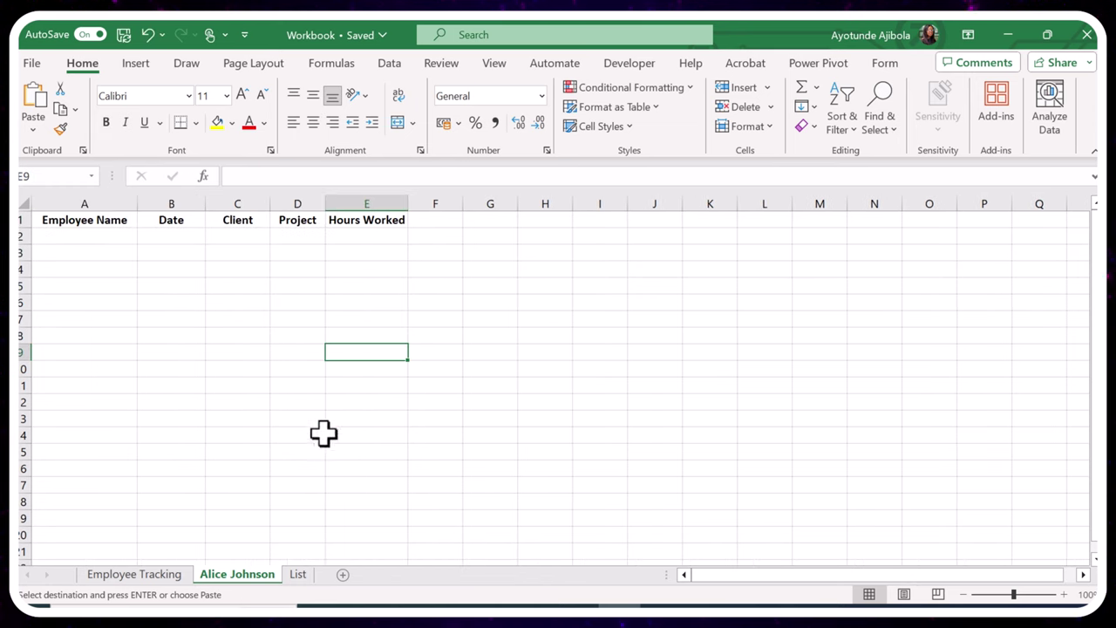
# Add two new sheets named 'Bob Lee' and 'Carol Taylor'
pyautogui.click(341, 576)
pyautogui.click(343, 577)
pyautogui.doubleClick(321, 575)
pyautogui.write('Bob Lee')
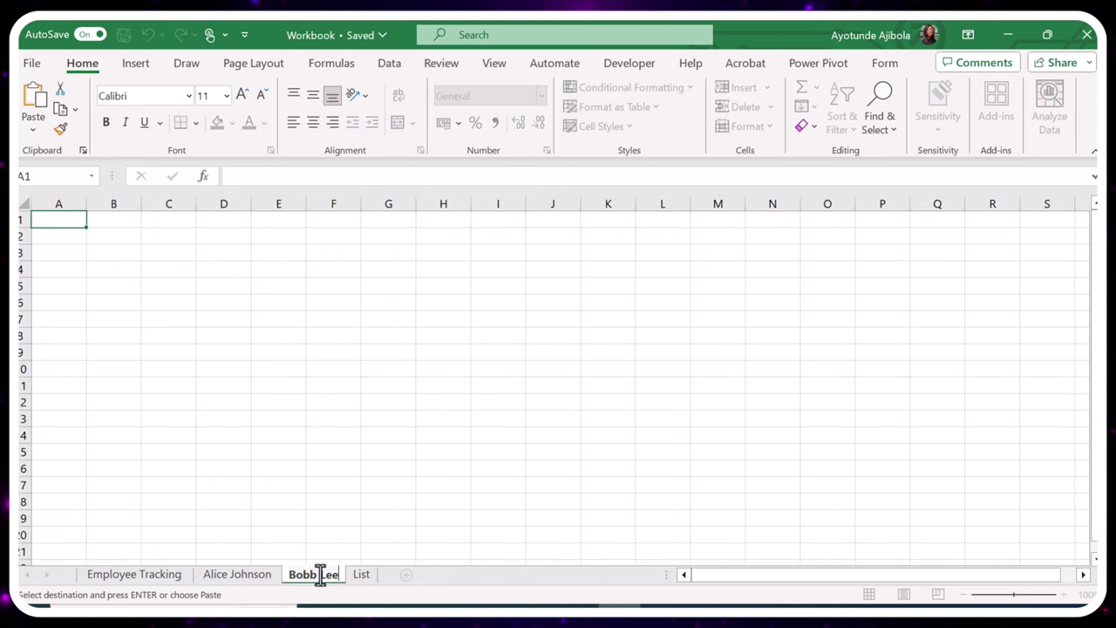
pyautogui.press('Return')
pyautogui.click(402, 574)
pyautogui.click(402, 573)
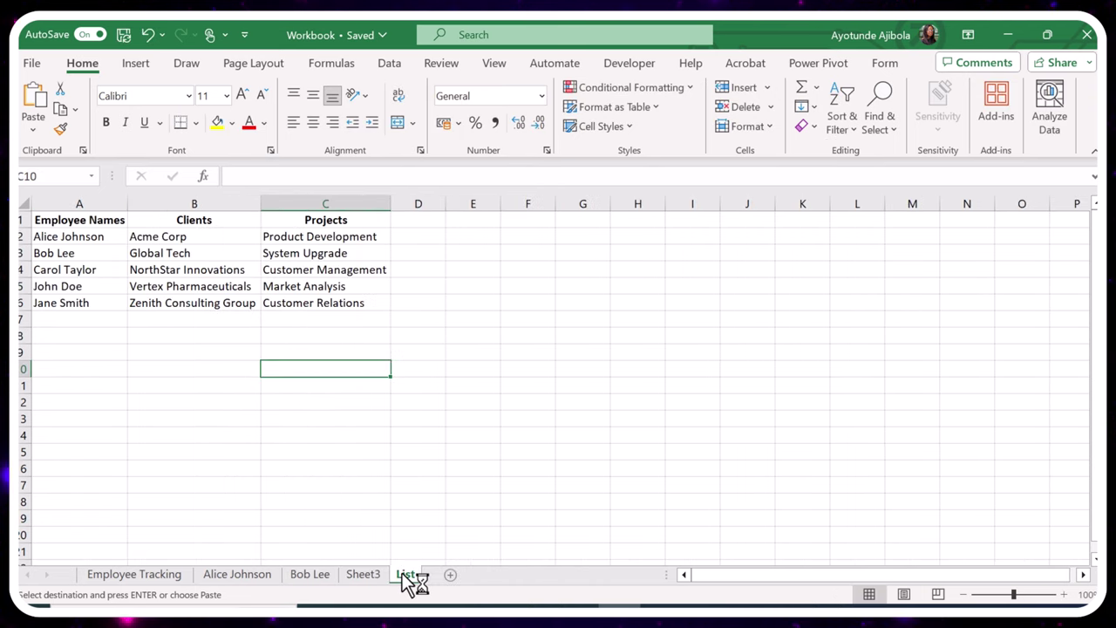
pyautogui.doubleClick(361, 574)
pyautogui.write('Carol Taylor')
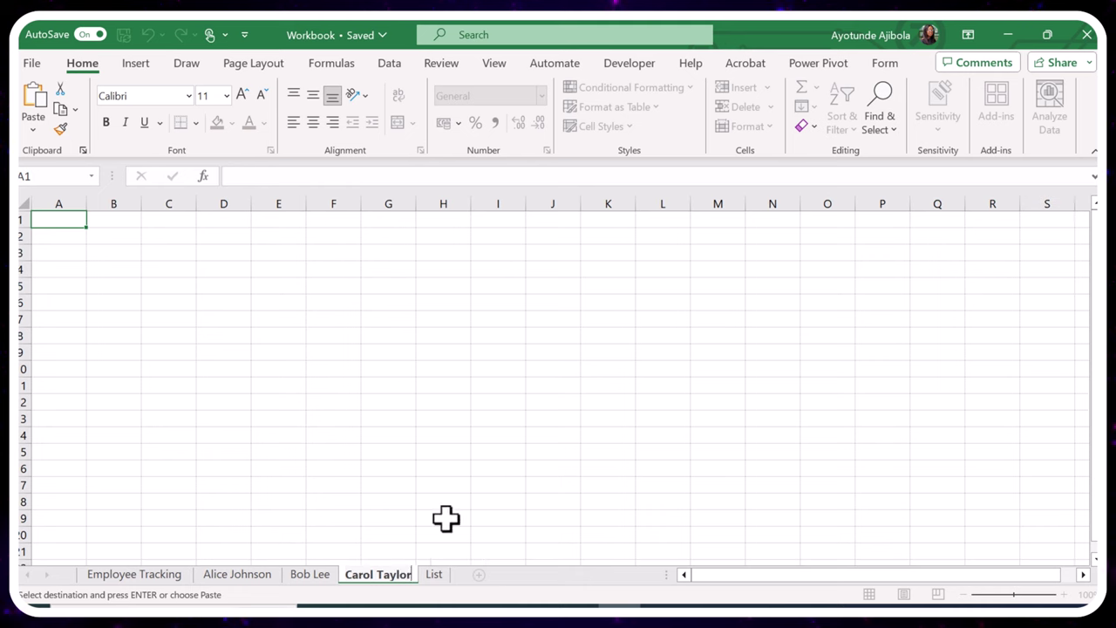
pyautogui.press('Return')
# Add two more sheets named 'John Doe' and 'Jane Smith'
pyautogui.click(480, 574)
pyautogui.click(485, 576)
pyautogui.doubleClick(452, 575)
pyautogui.write('John Doe')
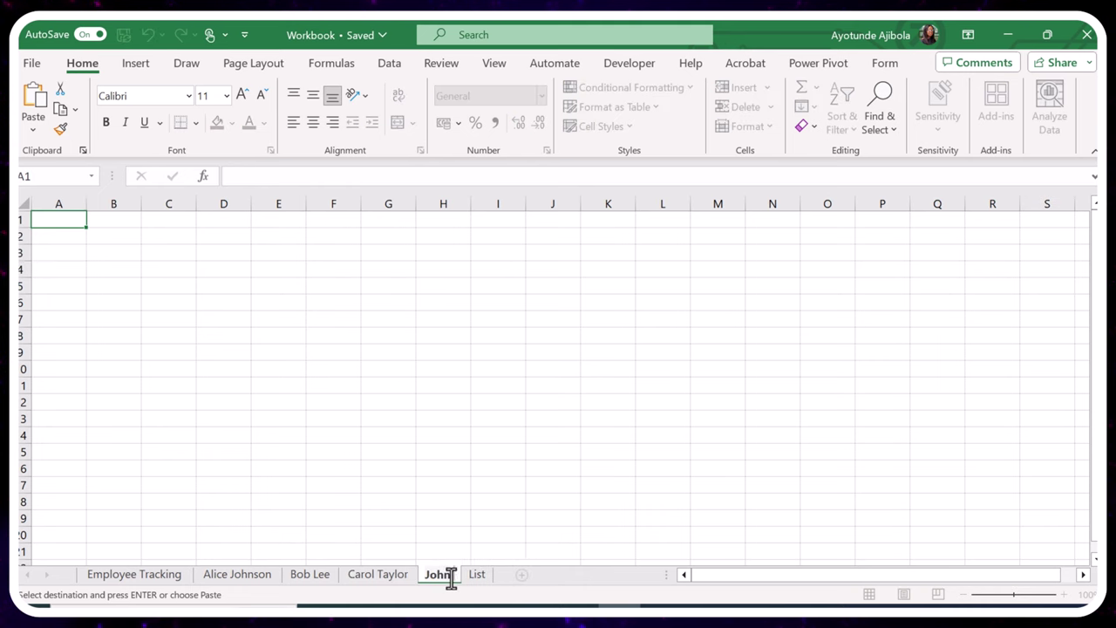
pyautogui.press('Return')
pyautogui.click(541, 575)
pyautogui.click(553, 574)
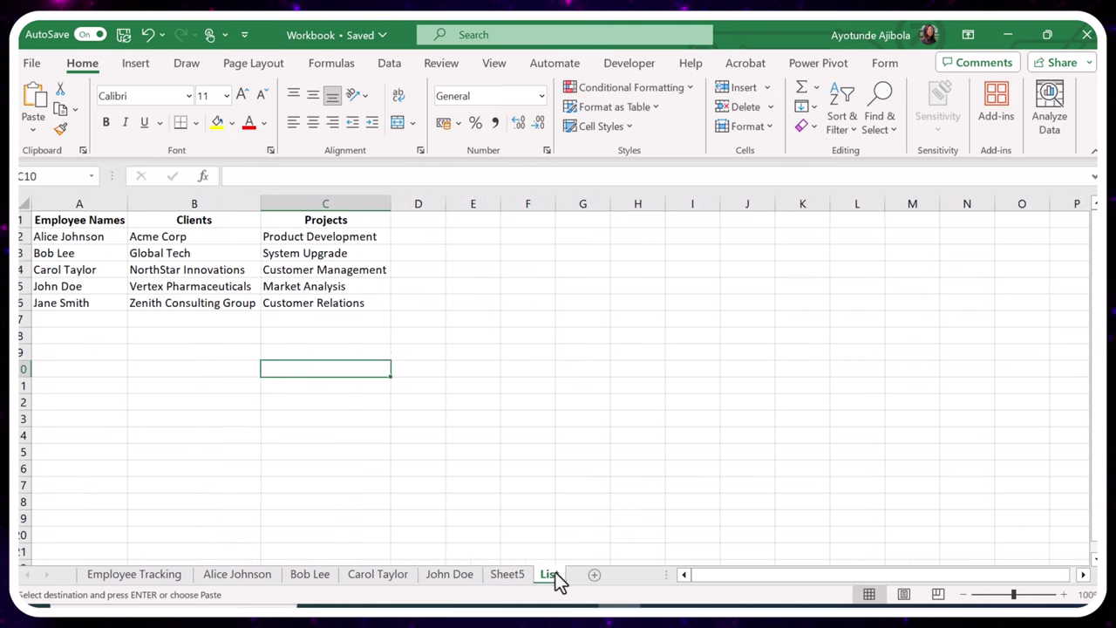
pyautogui.doubleClick(516, 575)
pyautogui.write('Jane Smith')
pyautogui.click(498, 523)
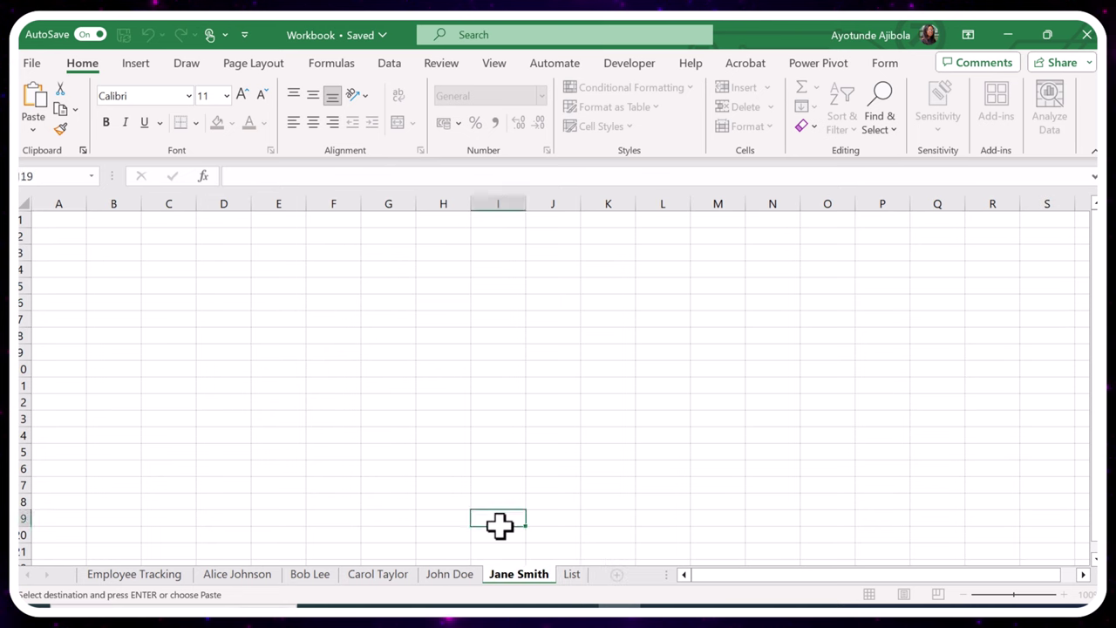
# Paste the header row into A1 of the Bob Lee and Carol Taylor sheets
pyautogui.click(237, 574)
pyautogui.moveTo(52, 220); pyautogui.dragTo(347, 223)
pyautogui.click(310, 574)
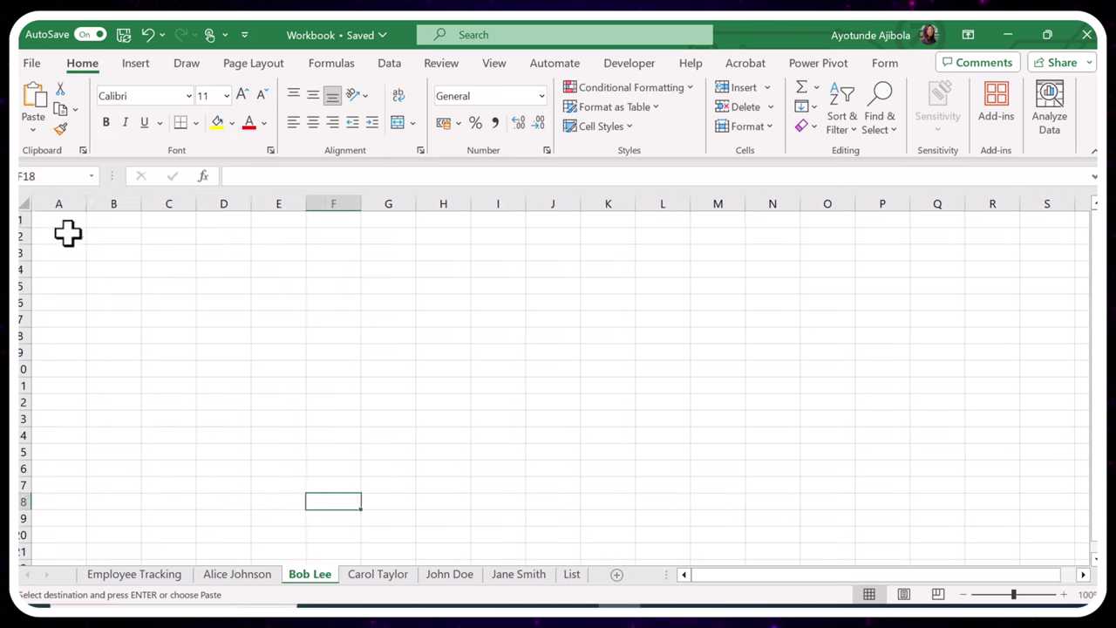
pyautogui.click(65, 224)
pyautogui.hotkey('ctrl', 'v')
pyautogui.click(377, 573)
pyautogui.click(65, 221)
pyautogui.hotkey('ctrl', 'v')
# Paste the header row into A1 of the John Doe and Jane Smith sheets
pyautogui.hotkey('ctrl', 'pagedown')
pyautogui.hotkey('ctrl', 'v')
pyautogui.hotkey('ctrl', 'pagedown')
pyautogui.click(60, 220)
pyautogui.hotkey('ctrl', 'v')
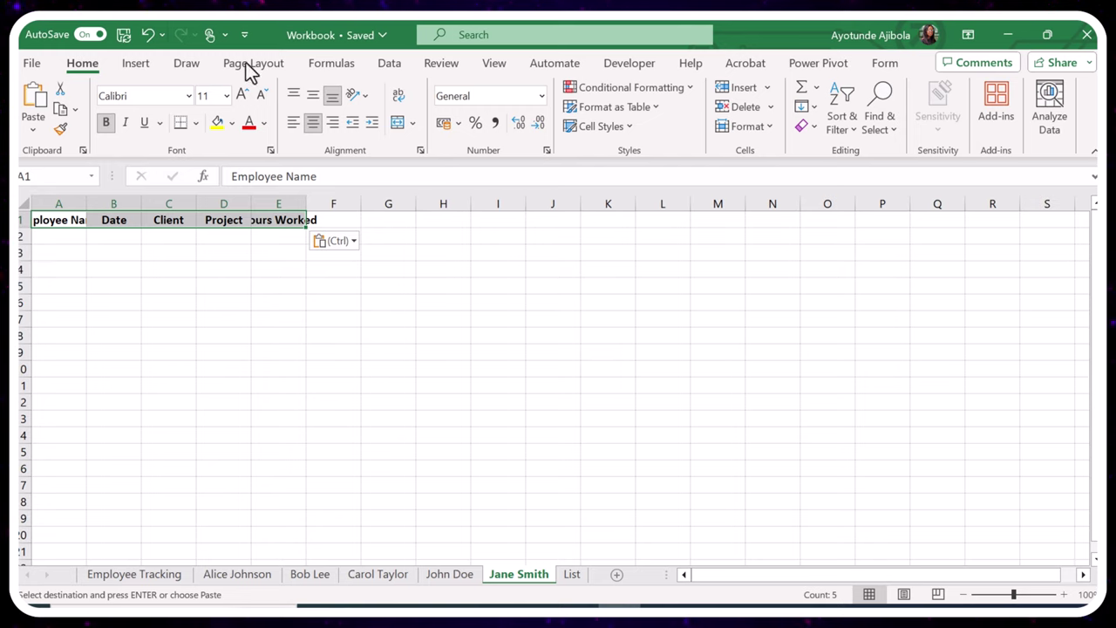
# Review the Main Tabs list under Excel Options > Customize Ribbon, then cancel without changes
pyautogui.click(33, 64)
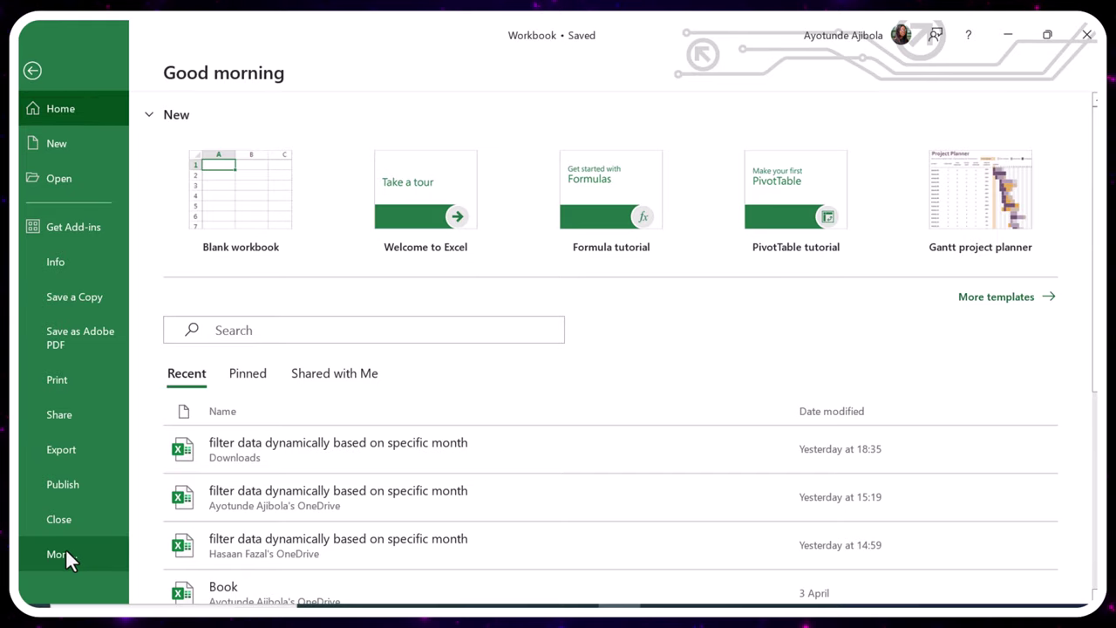
pyautogui.click(66, 550)
pyautogui.click(176, 553)
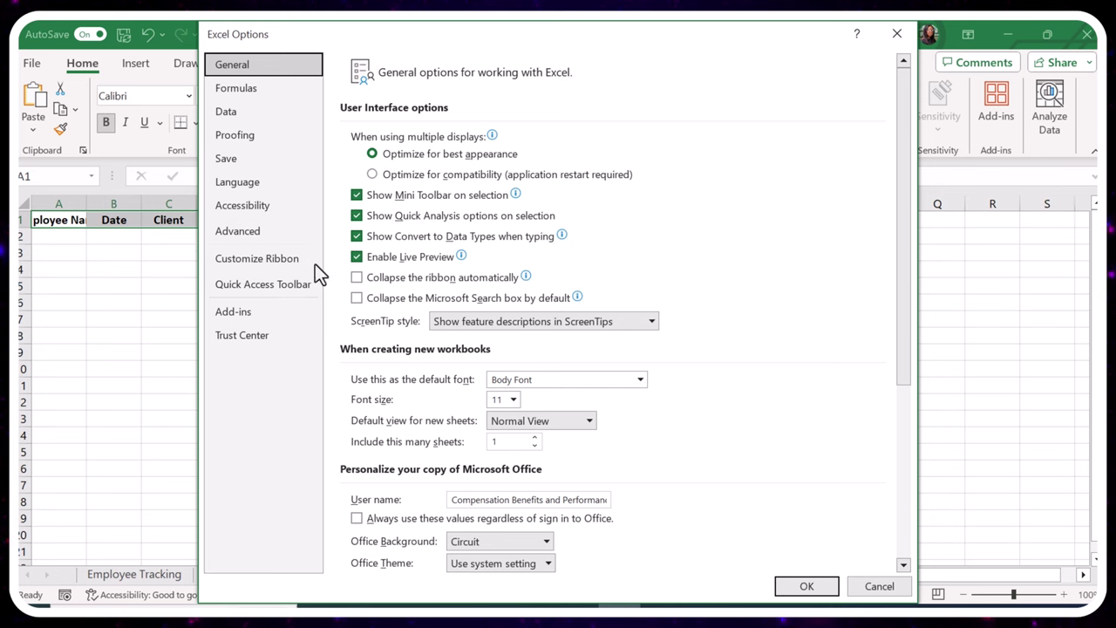
pyautogui.click(284, 259)
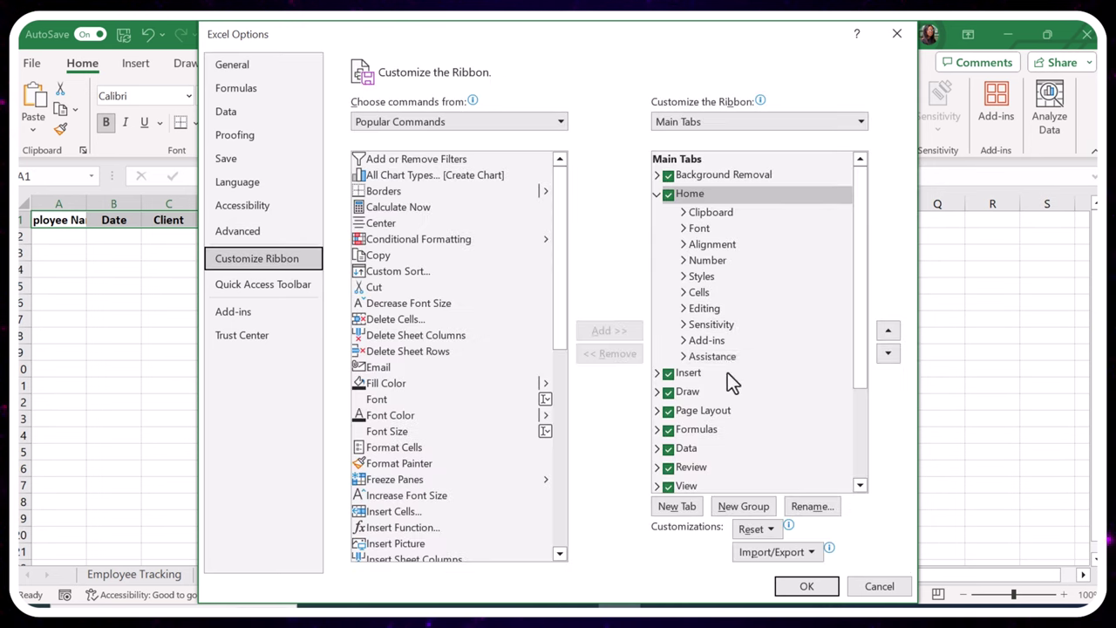
pyautogui.scroll(-2, 706, 392)
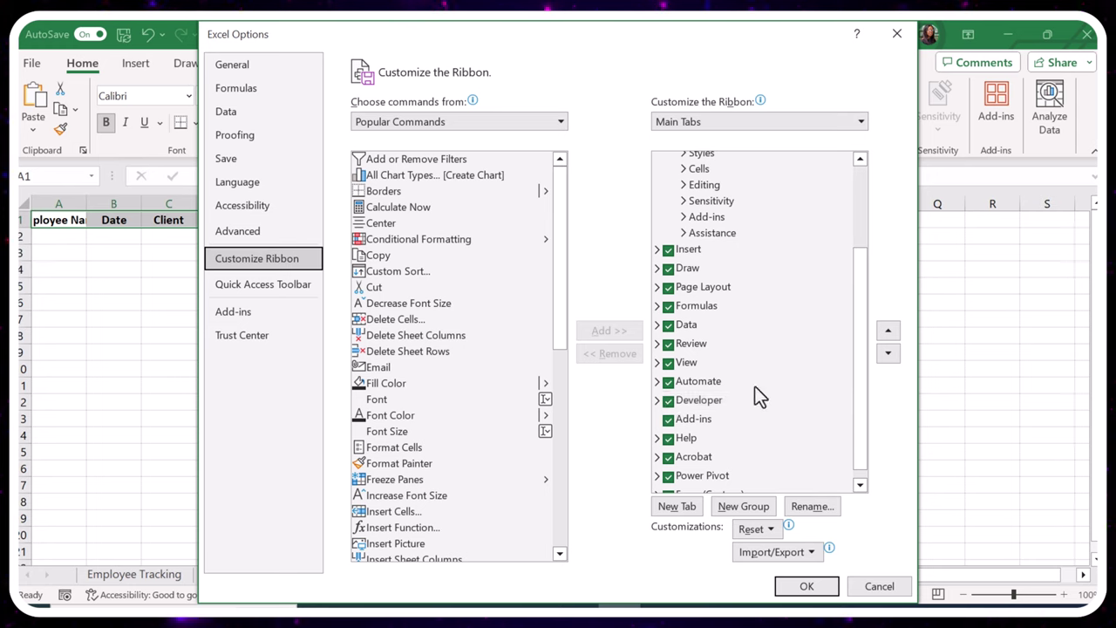
pyautogui.click(883, 589)
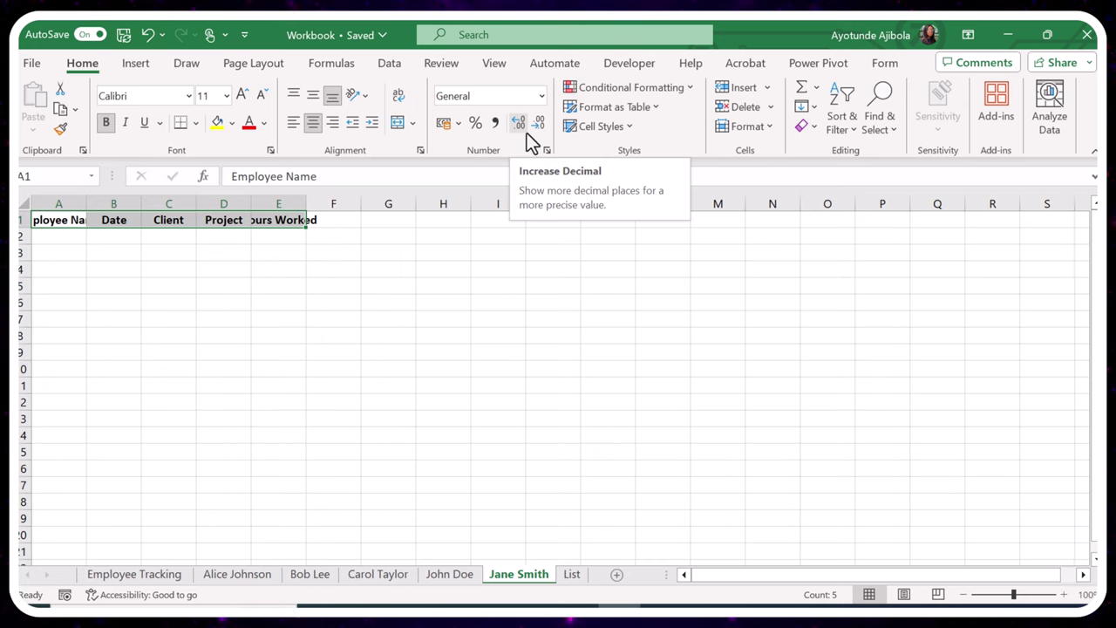
# Launch the Visual Basic editor from the Developer tab's Code group
pyautogui.click(629, 63)
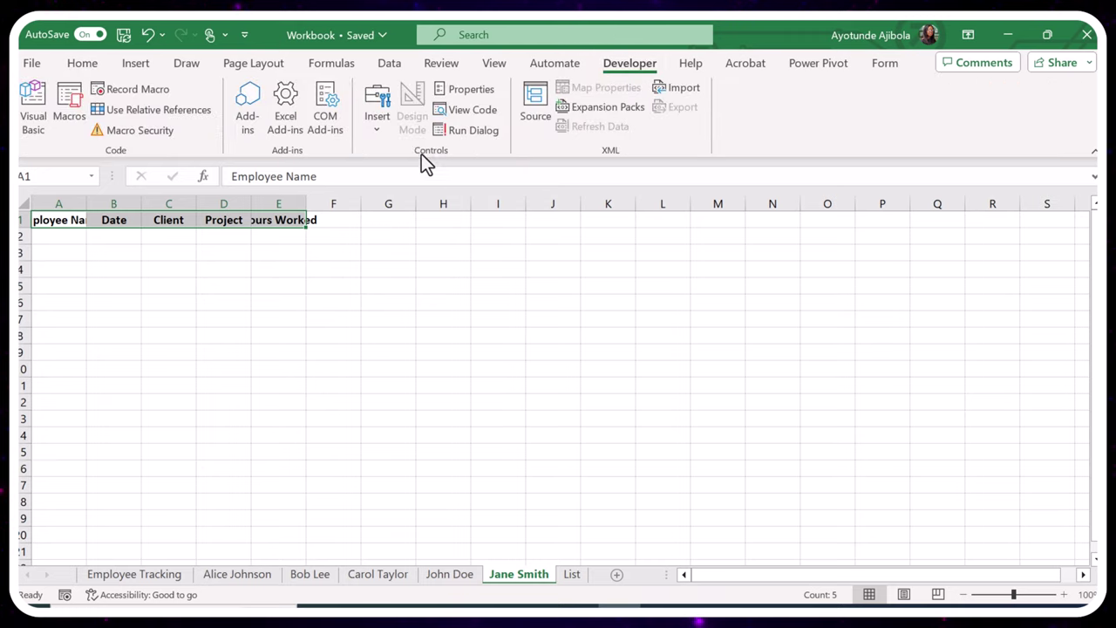
pyautogui.click(35, 116)
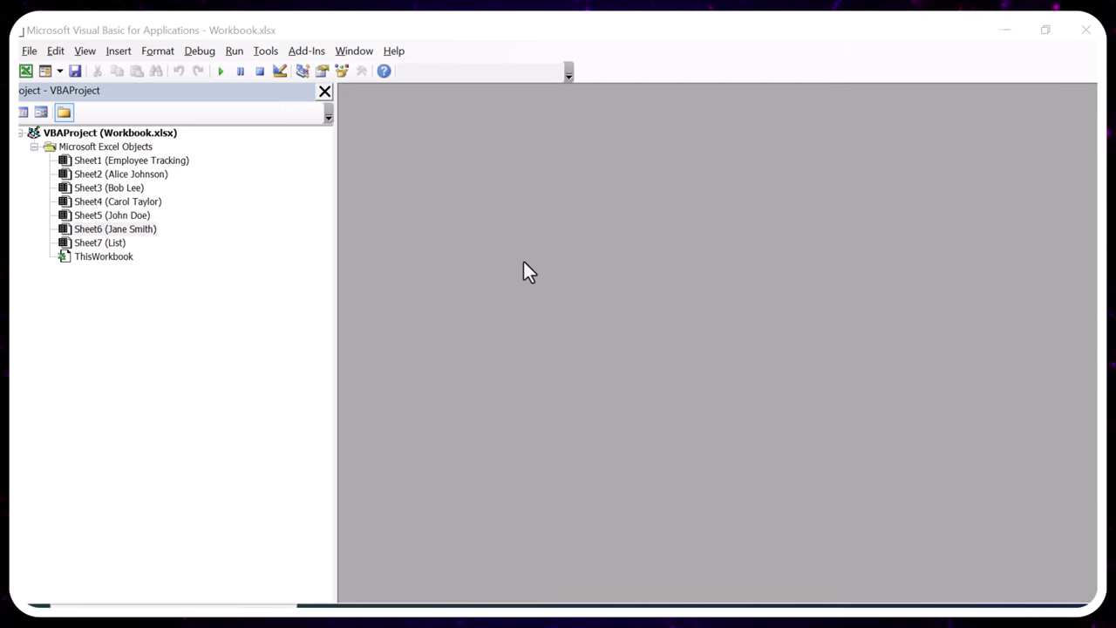
# Insert a new Module1 into the Workbook.xlsx project via the Project pane's Insert > Module
pyautogui.click(118, 202)
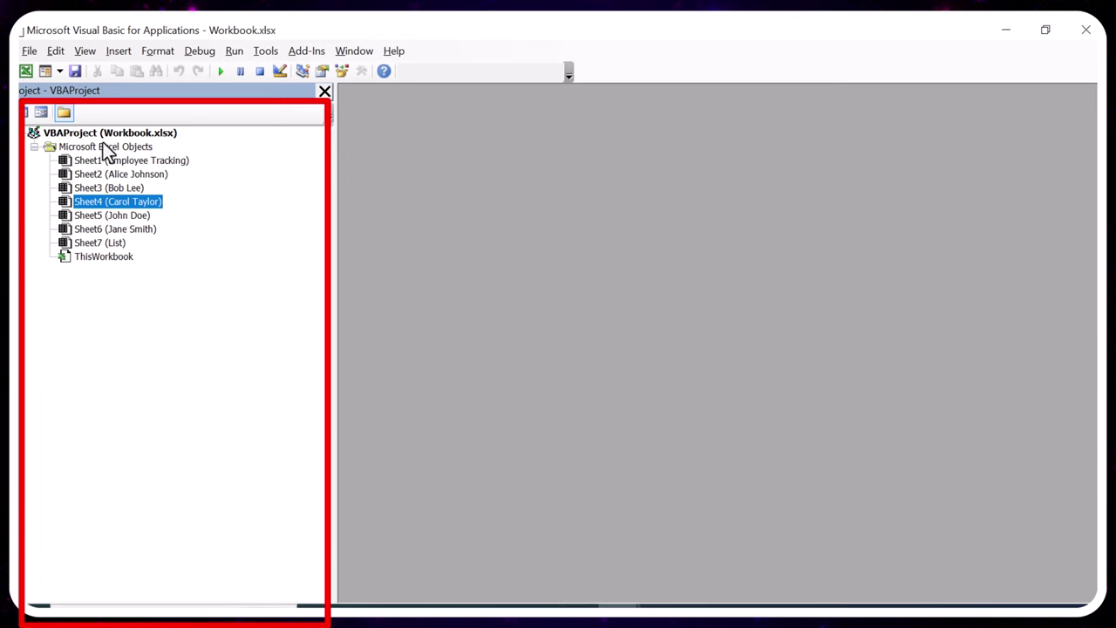
pyautogui.rightClick(206, 319)
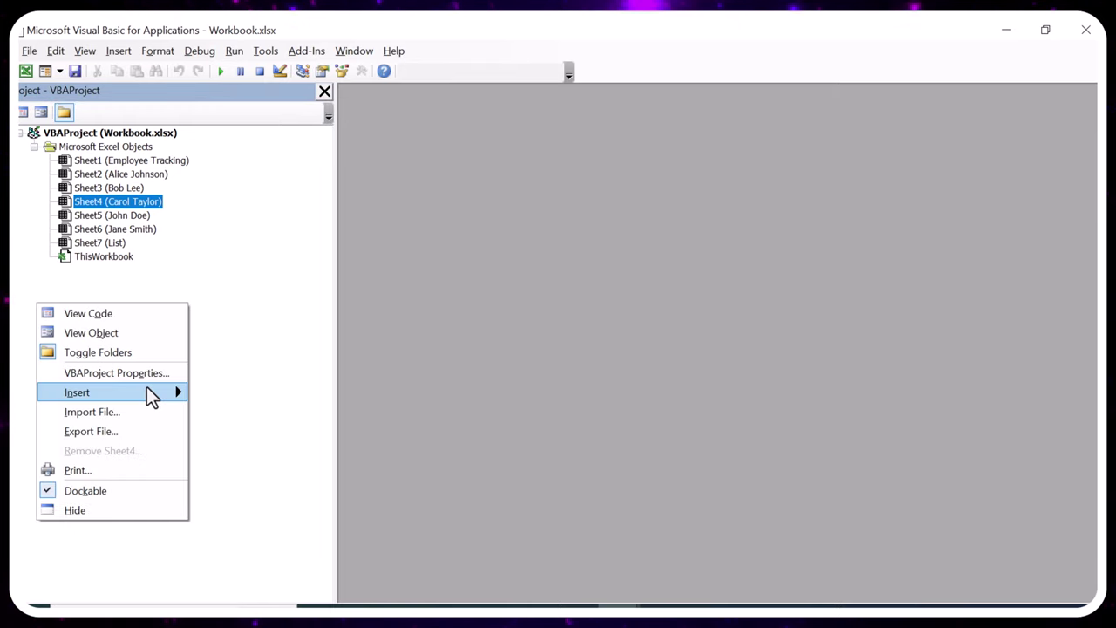
pyautogui.moveTo(147, 390)
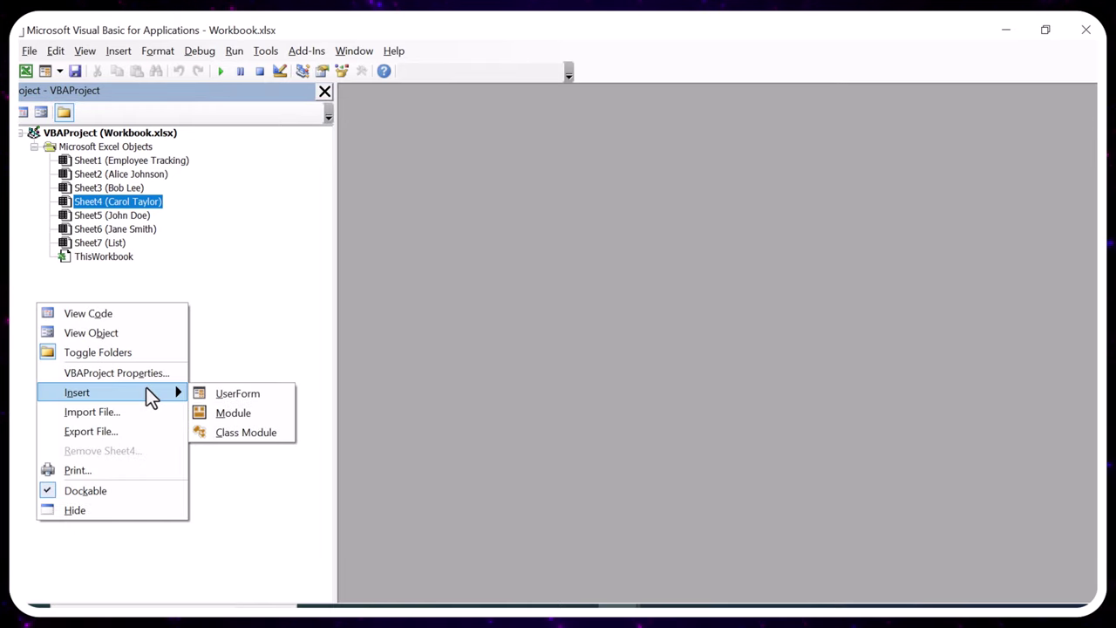
pyautogui.click(224, 425)
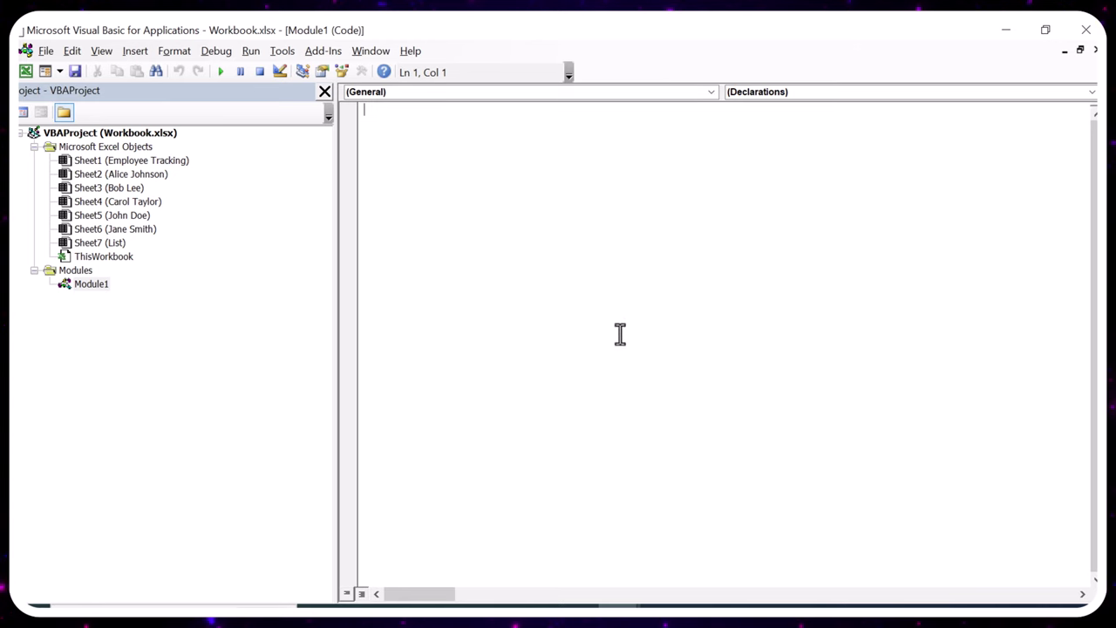
# Paste the ConsolidateData macro over Module1's scratch text, then go back to Excel with Alt+F11
pyautogui.press('BackSpace')
pyautogui.press('BackSpace')
pyautogui.press('BackSpace')
pyautogui.write('kvl')
pyautogui.moveTo(455, 110); pyautogui.dragTo(355, 108)
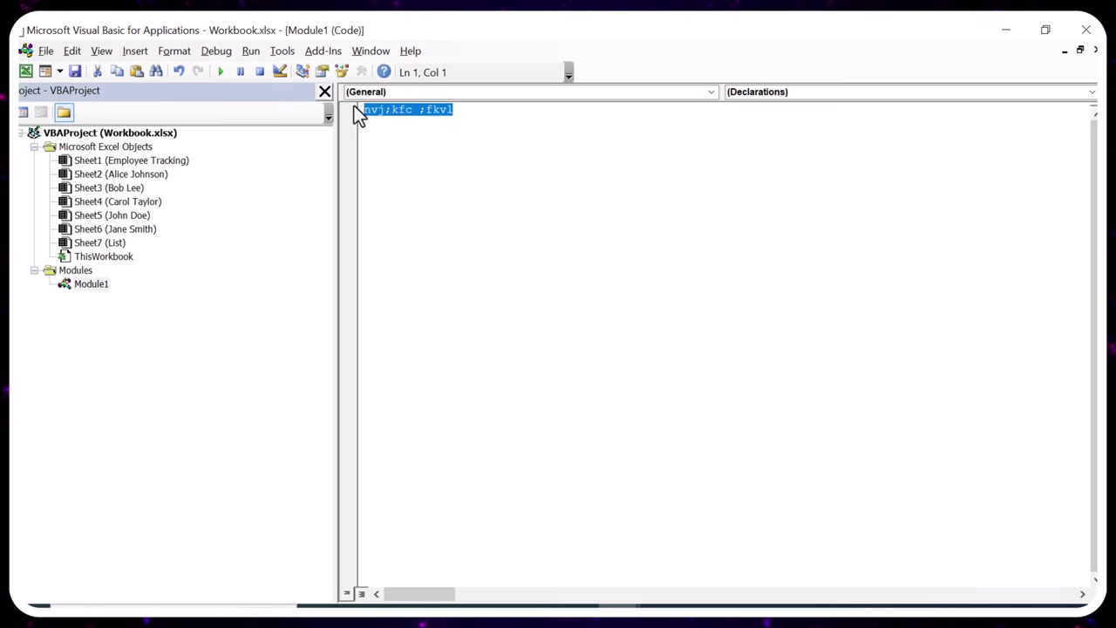
pyautogui.write('Sub ConsolidateData()     Dim ws As Worksheet     Dim masterSheet As Worksheet     Set masterSheet = ThisWorkbook.Sheets("Employee Tracking")      masterSheet.Cells.ClearContents      For Each ws In ThisWorkbook.Worksheets         If ws.Name <> "Employee Tracking" Then             ws.Range("A2:E" & ws.Cells(ws.Rows.Count, "A").End(xlUp).Row).Copy             masterSheet.Cells(masterSheet.Rows.Count, "A").End(xlUp).Offset(1, 0).PasteSpecial xlPasteValues         End If     Next ws      Application.CutCopyMode = False     MsgBox "Data has been consolidated successfully!" End Sub')
pyautogui.moveTo(760, 309); pyautogui.dragTo(414, 103)
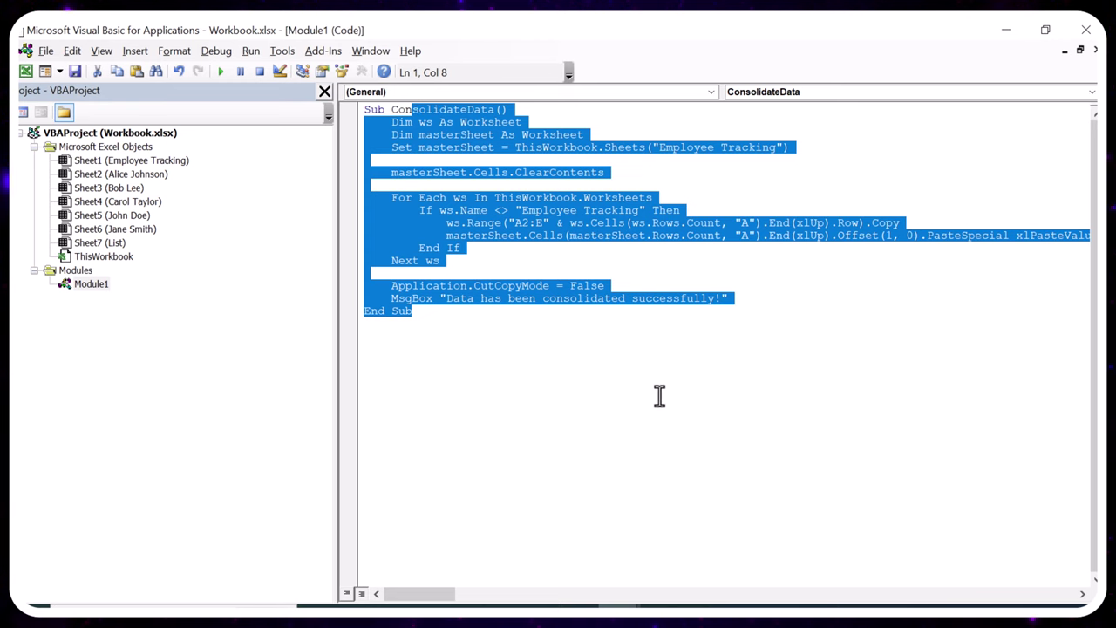
pyautogui.click(641, 270)
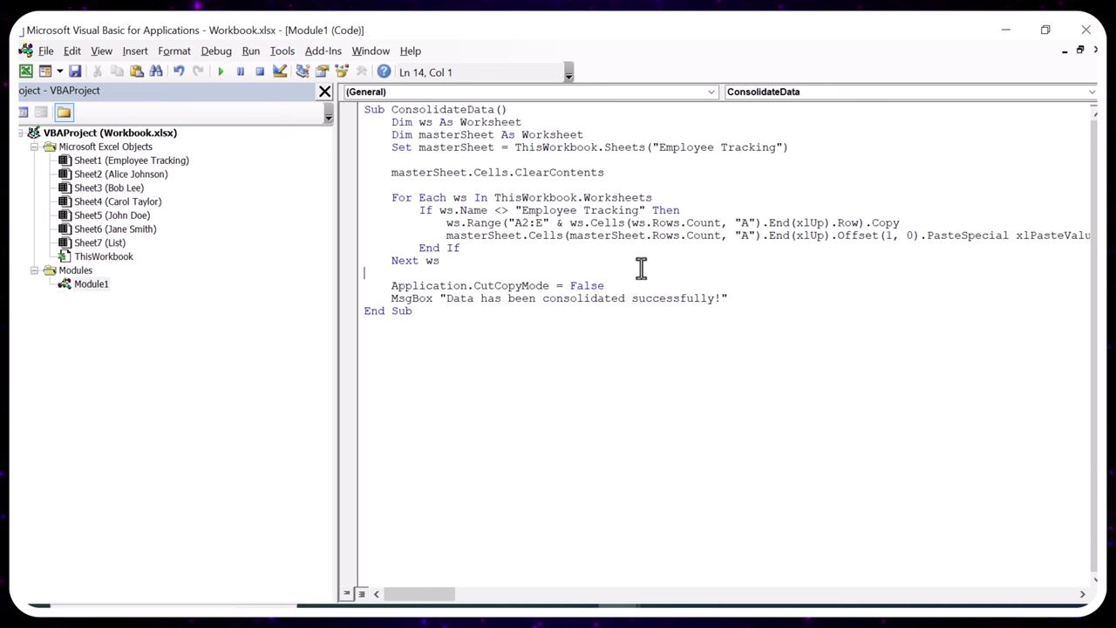
pyautogui.hotkey('alt', 'F11')
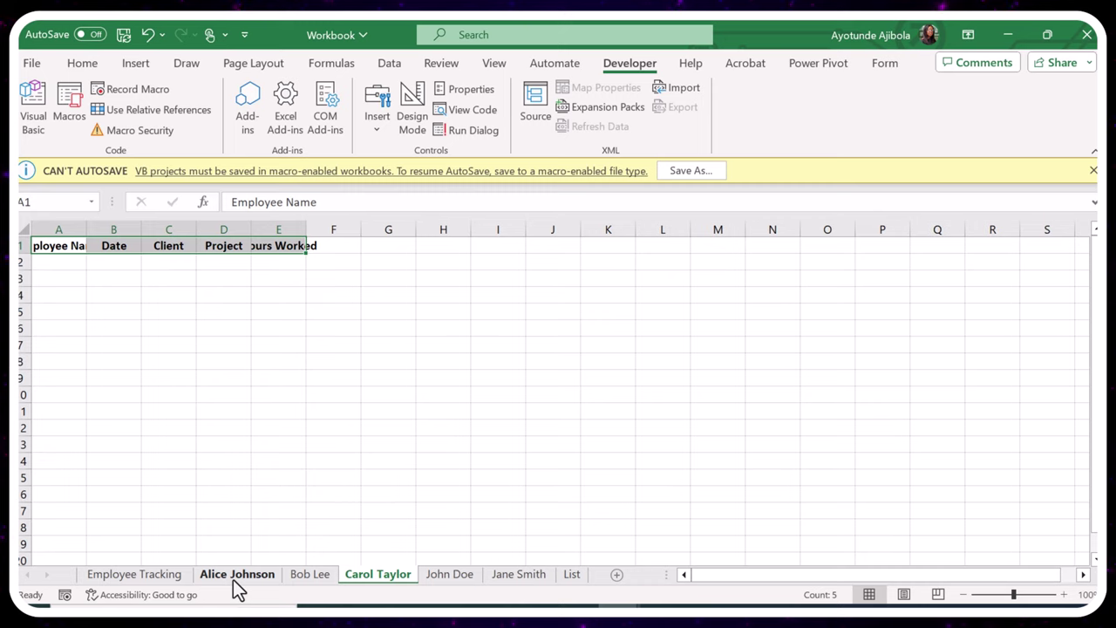
# Look through the Bob Lee, Carol Taylor, John Doe and Employee Tracking sheets, ending on Alice Johnson
pyautogui.click(233, 580)
pyautogui.click(289, 579)
pyautogui.click(364, 579)
pyautogui.click(445, 578)
pyautogui.click(139, 574)
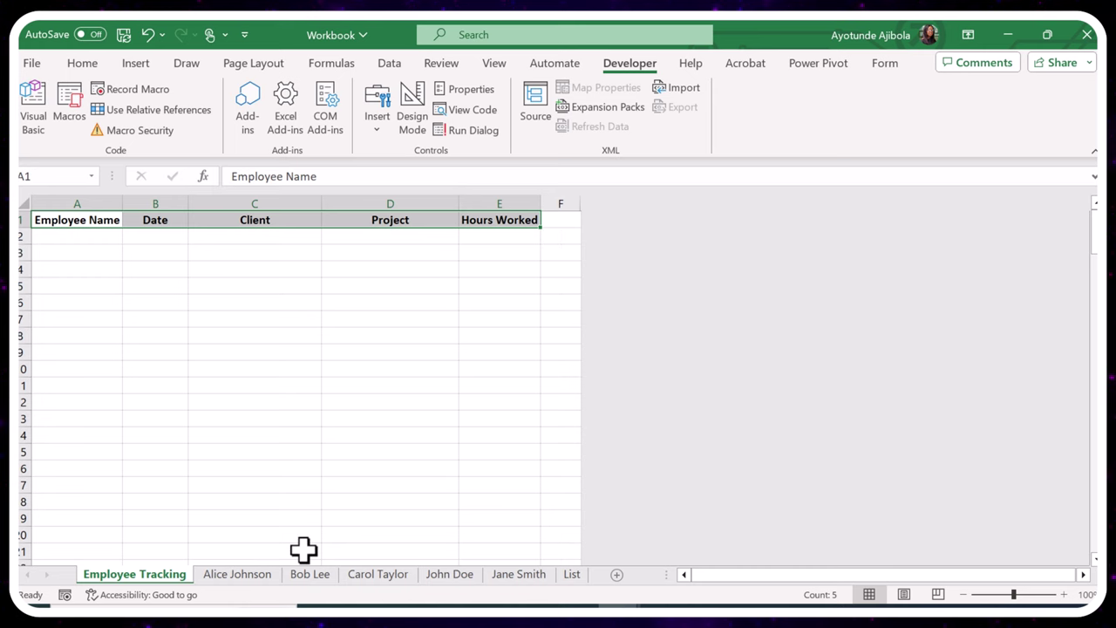
pyautogui.click(256, 576)
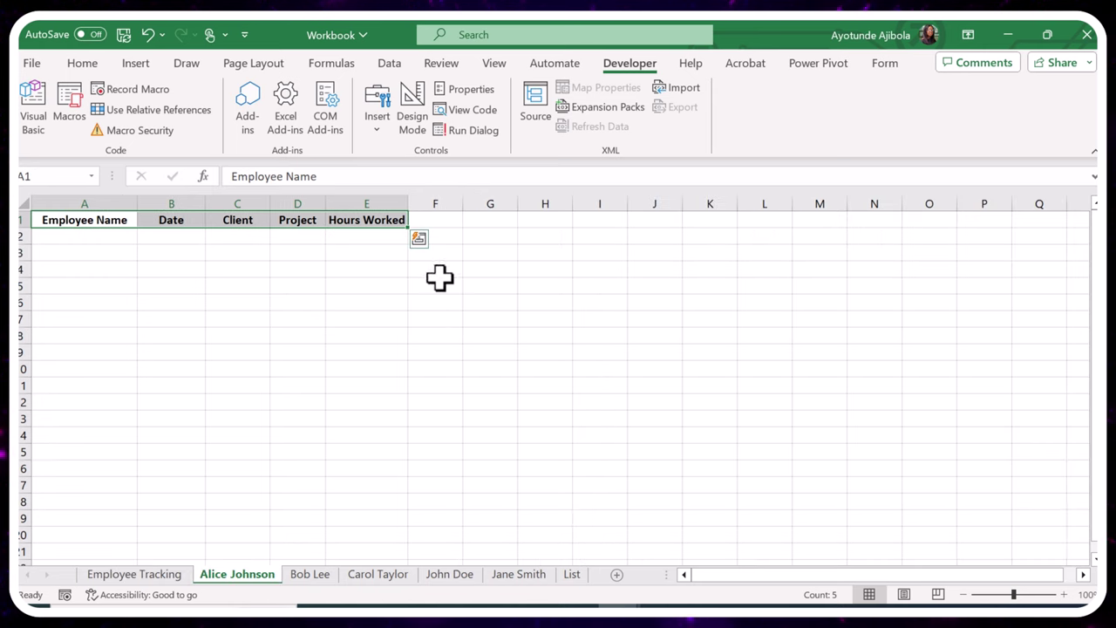
# Draw a Form Controls button below the headers and assign it the ConsolidateData macro
pyautogui.click(375, 129)
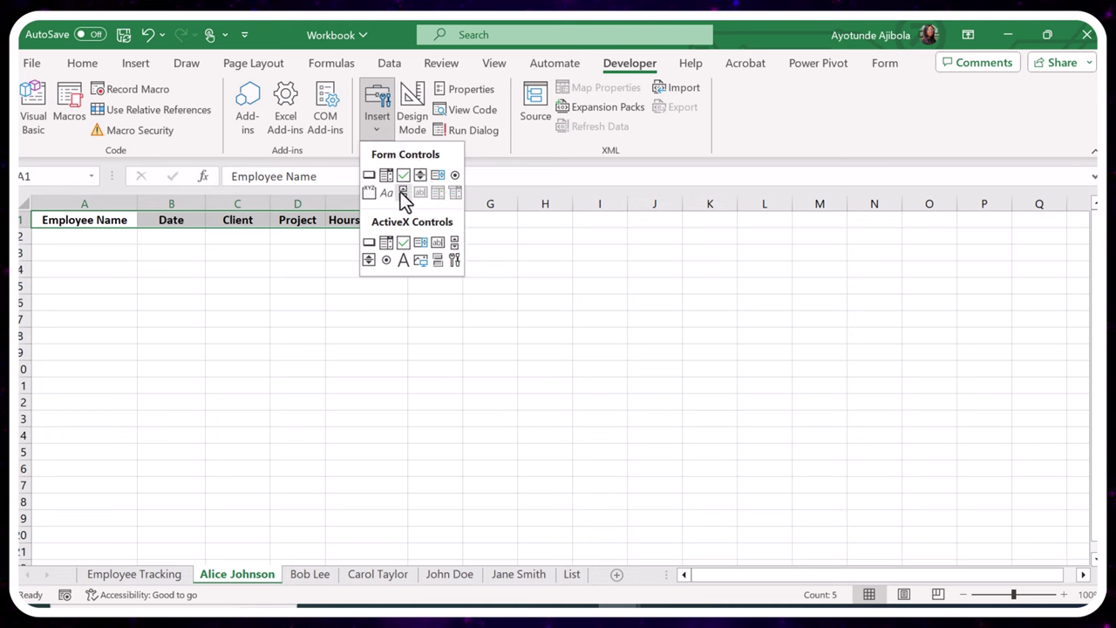
pyautogui.click(369, 178)
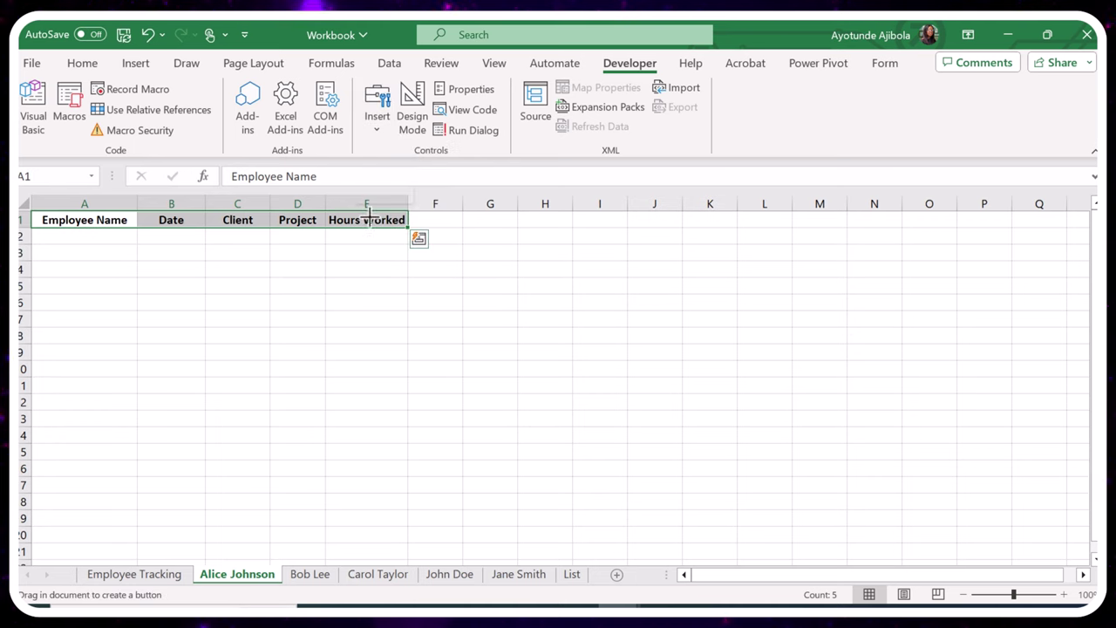
pyautogui.moveTo(346, 255); pyautogui.dragTo(446, 292)
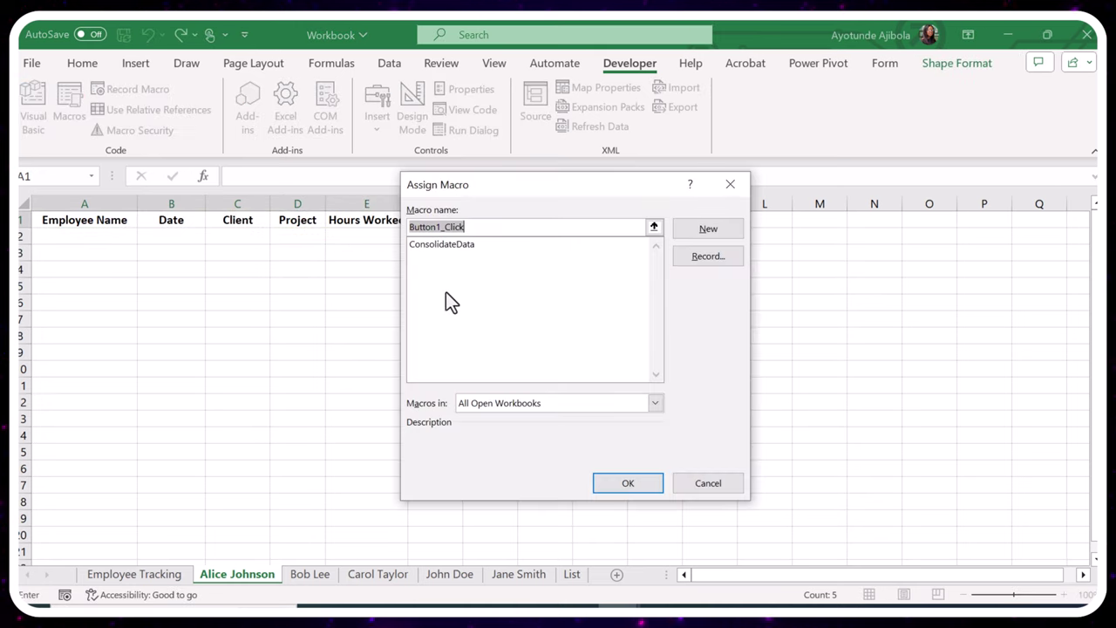
pyautogui.click(437, 244)
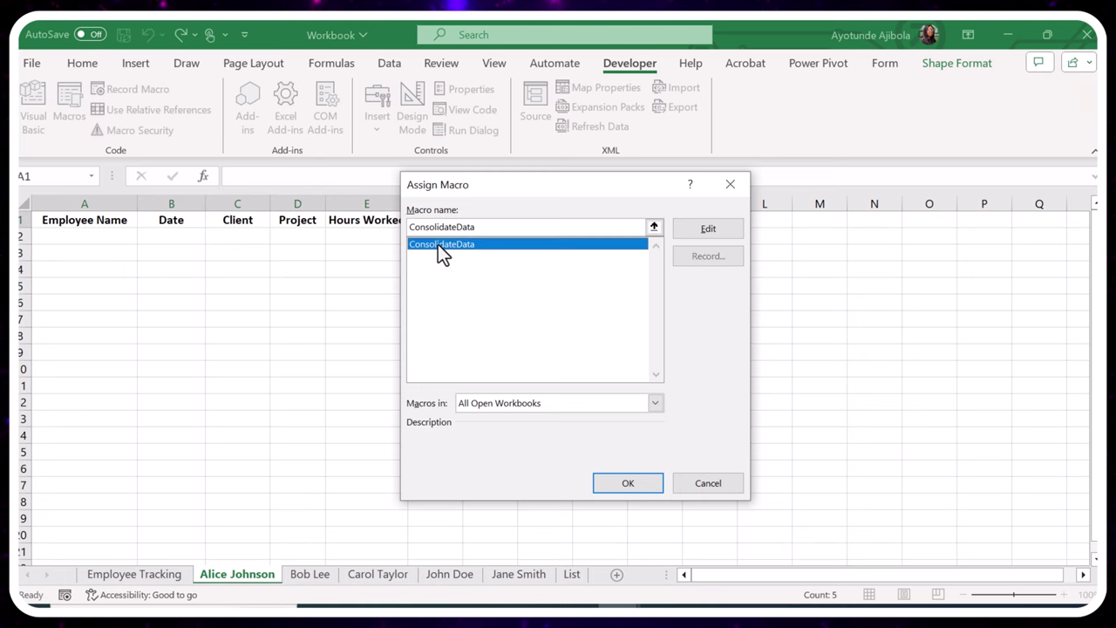
pyautogui.click(625, 483)
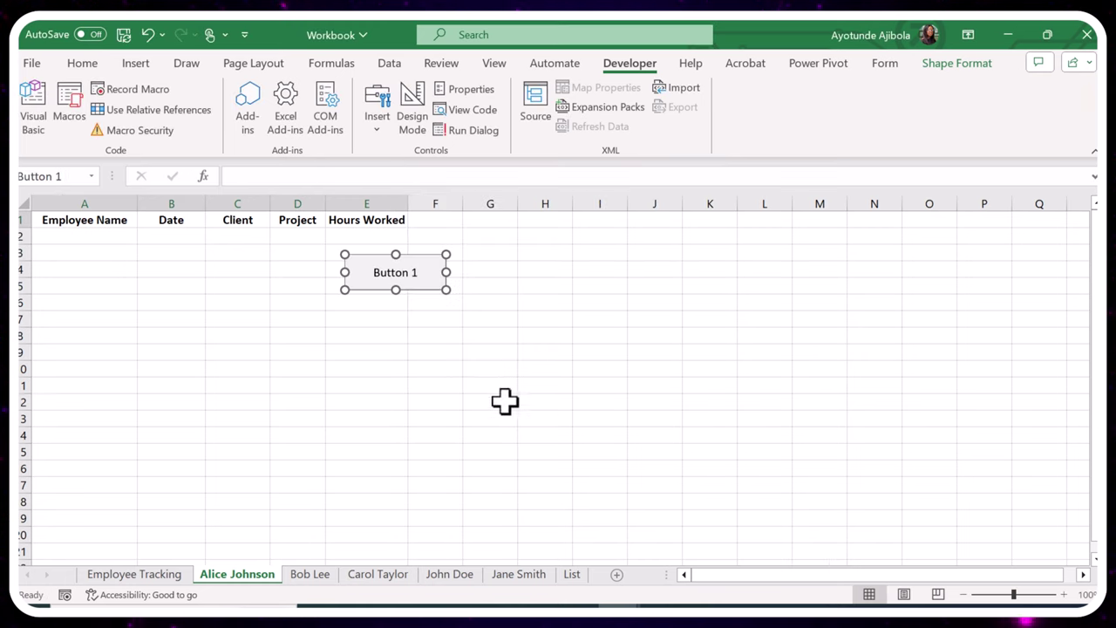
# Rename the button's caption from Button 1 to 'Submit Data'
pyautogui.click(380, 274)
pyautogui.moveTo(375, 273); pyautogui.dragTo(424, 281)
pyautogui.write('Submit Data')
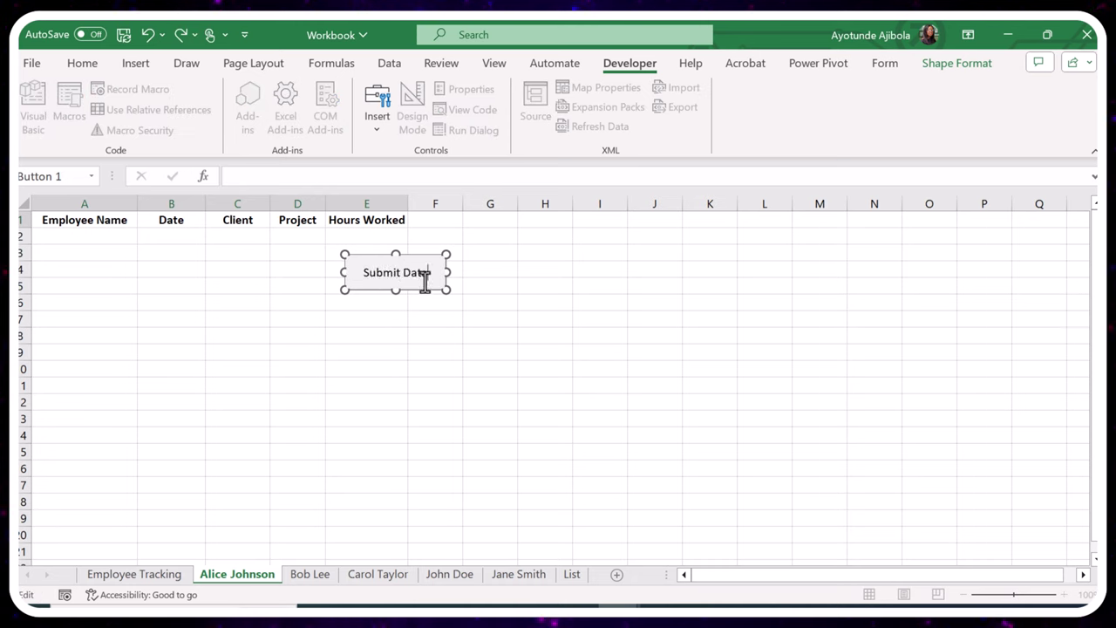
pyautogui.press('Escape')
pyautogui.press('Escape')
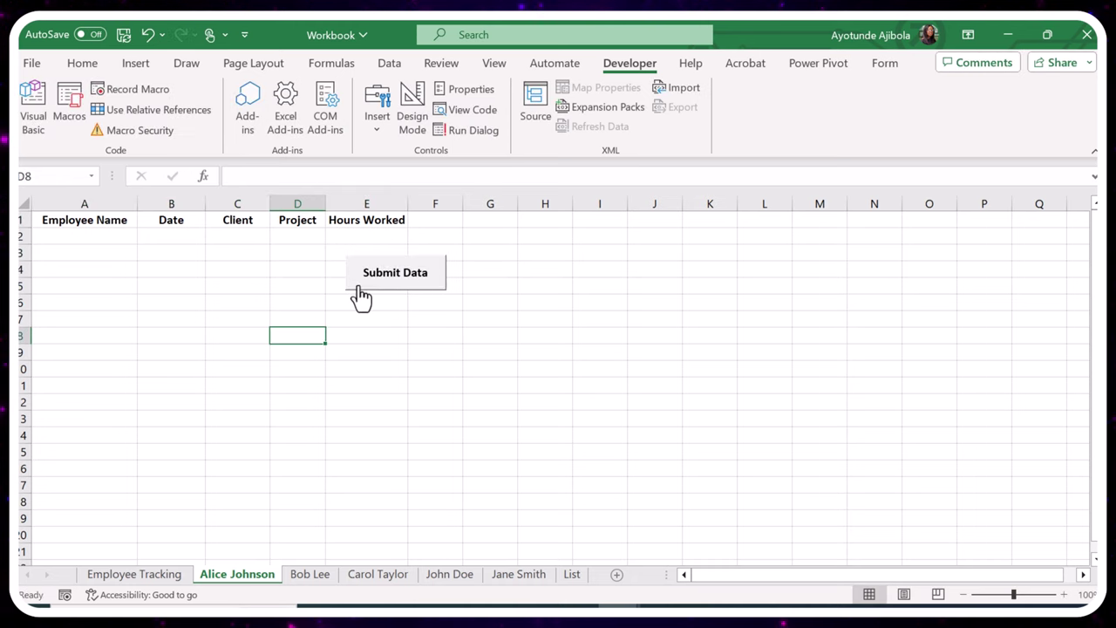
# Move the Submit Data button to cell H2 by cutting and pasting it
pyautogui.rightClick(360, 288)
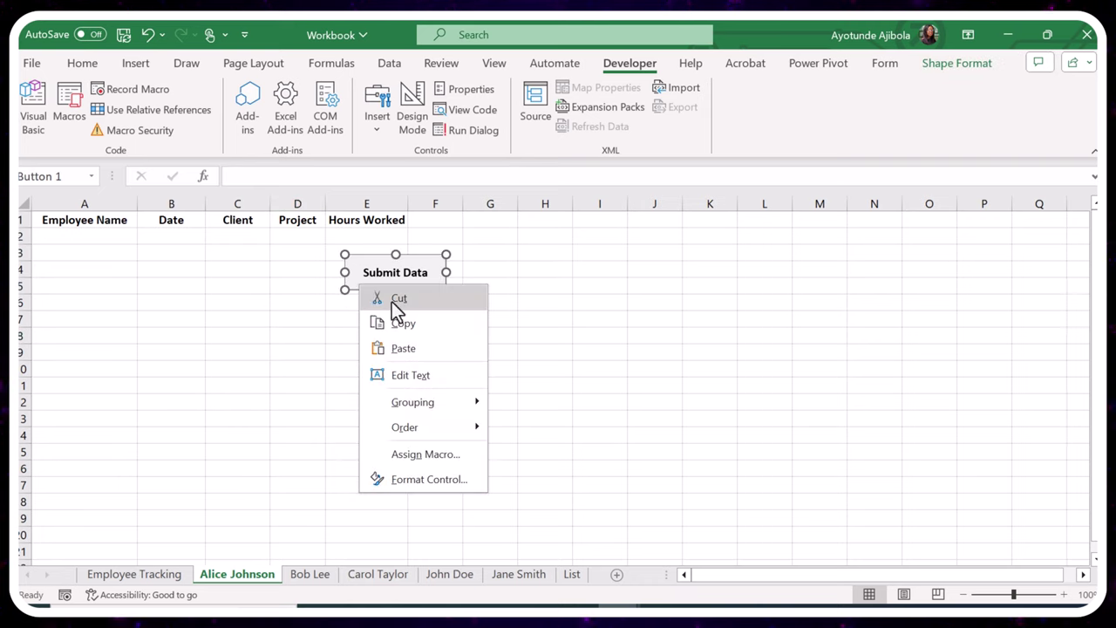
pyautogui.click(394, 300)
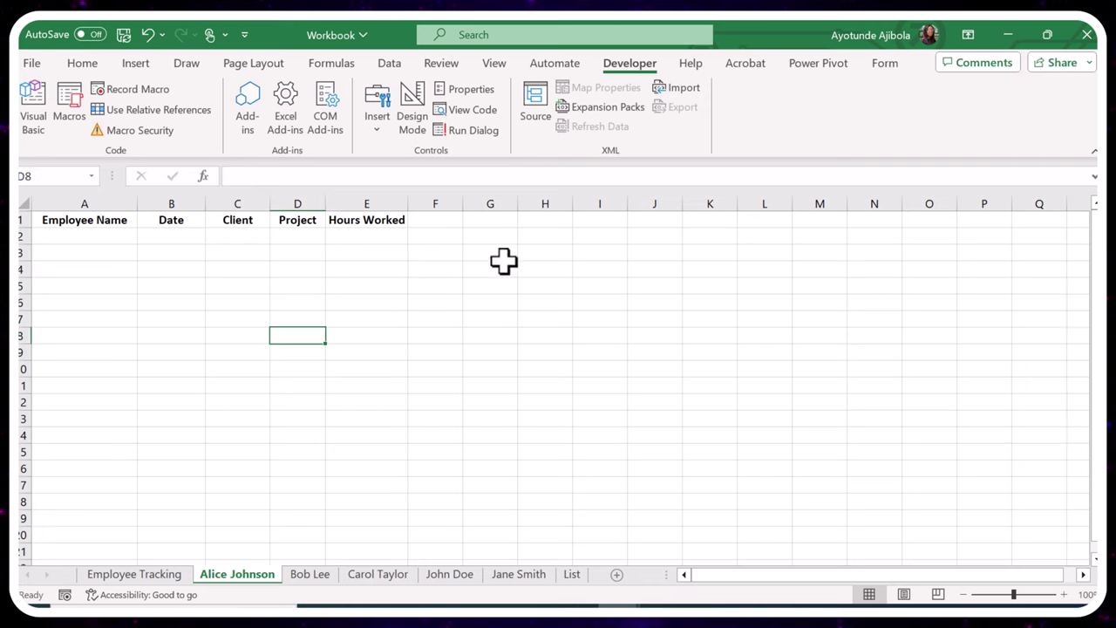
pyautogui.click(551, 230)
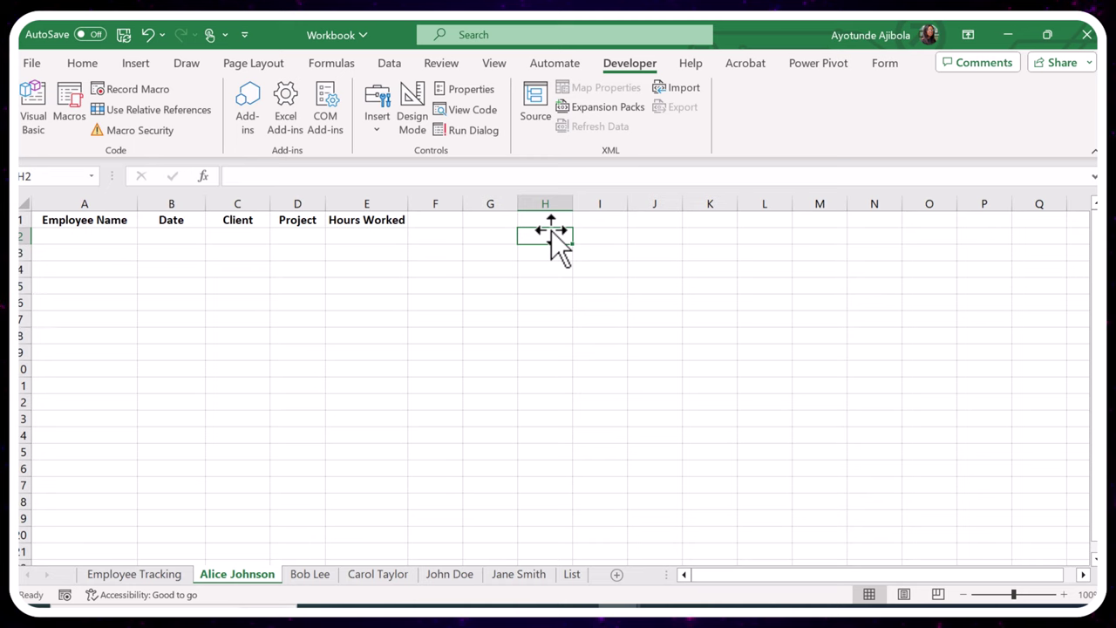
pyautogui.hotkey('ctrl', 'v')
pyautogui.click(545, 336)
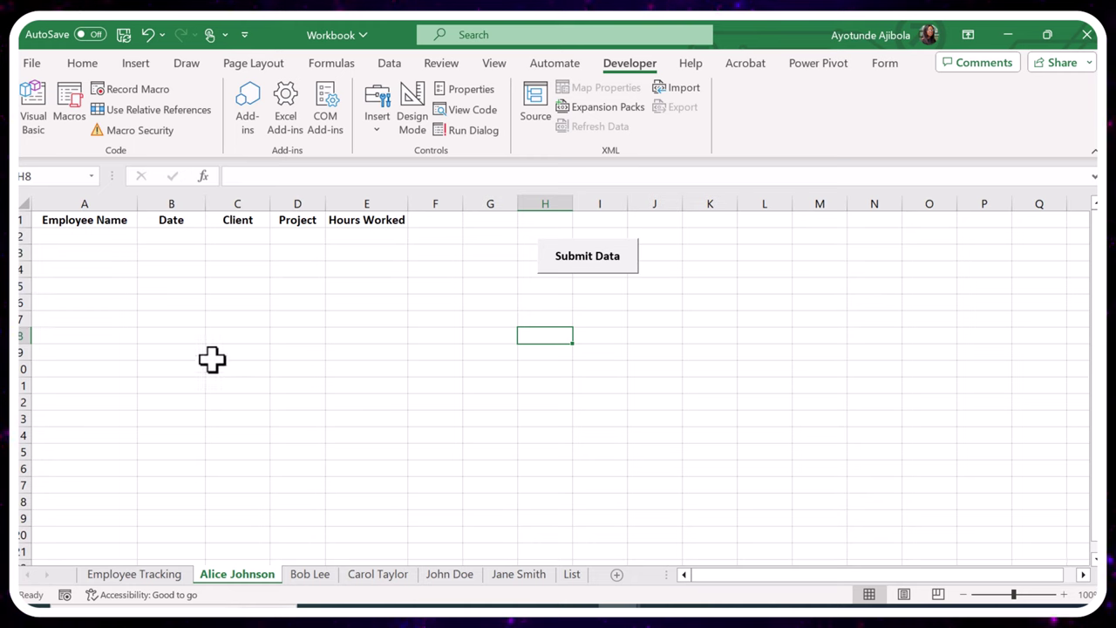
# Save the workbook as an Excel Macro-Enabled Workbook
pyautogui.click(32, 63)
pyautogui.click(54, 329)
pyautogui.click(288, 296)
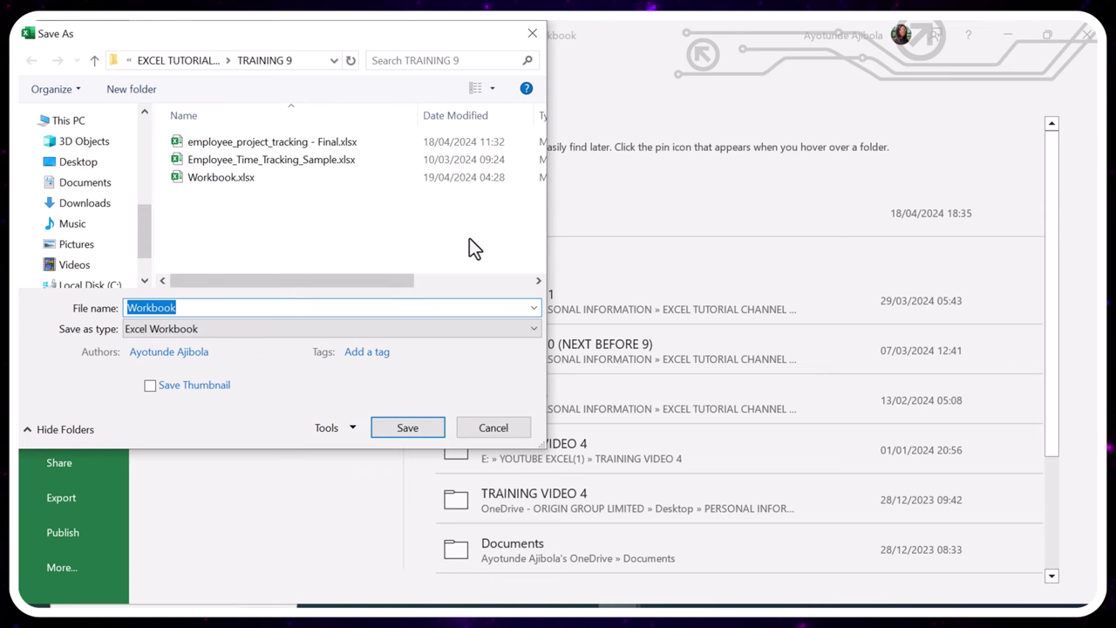
pyautogui.click(276, 327)
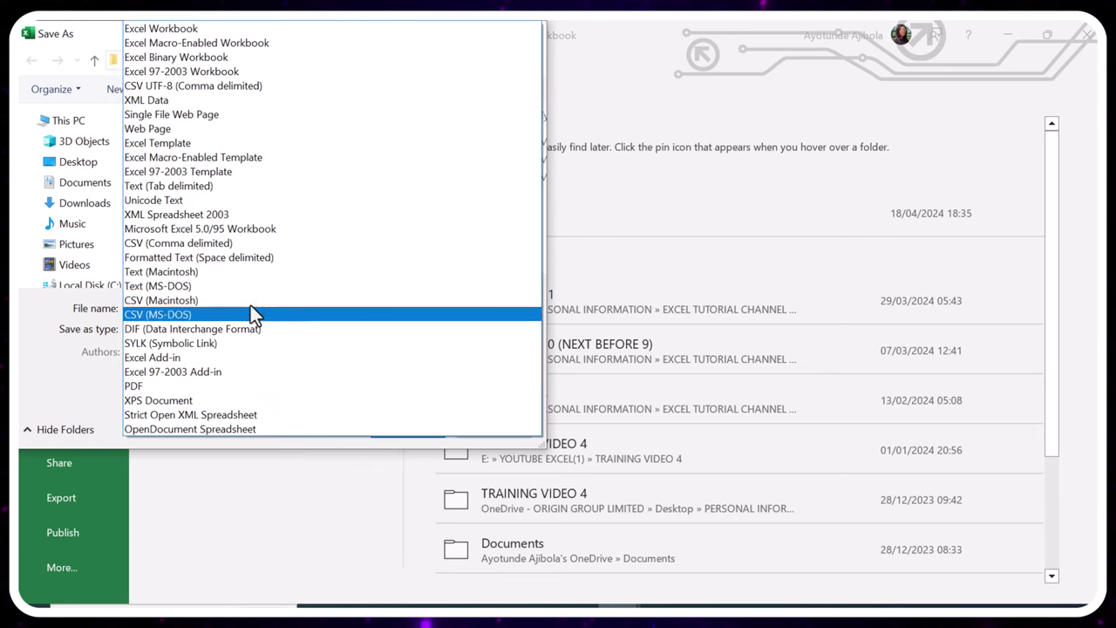
pyautogui.click(222, 44)
pyautogui.click(401, 427)
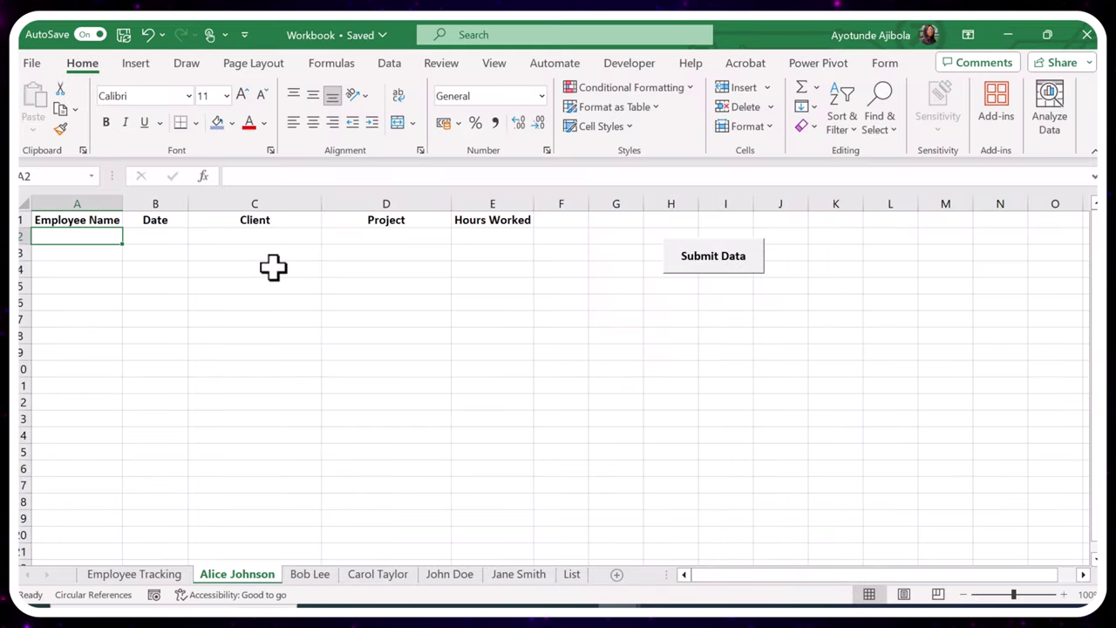
# Paste Alice Johnson's timesheet rows starting at cell A2
pyautogui.rightClick(90, 238)
pyautogui.click(142, 214)
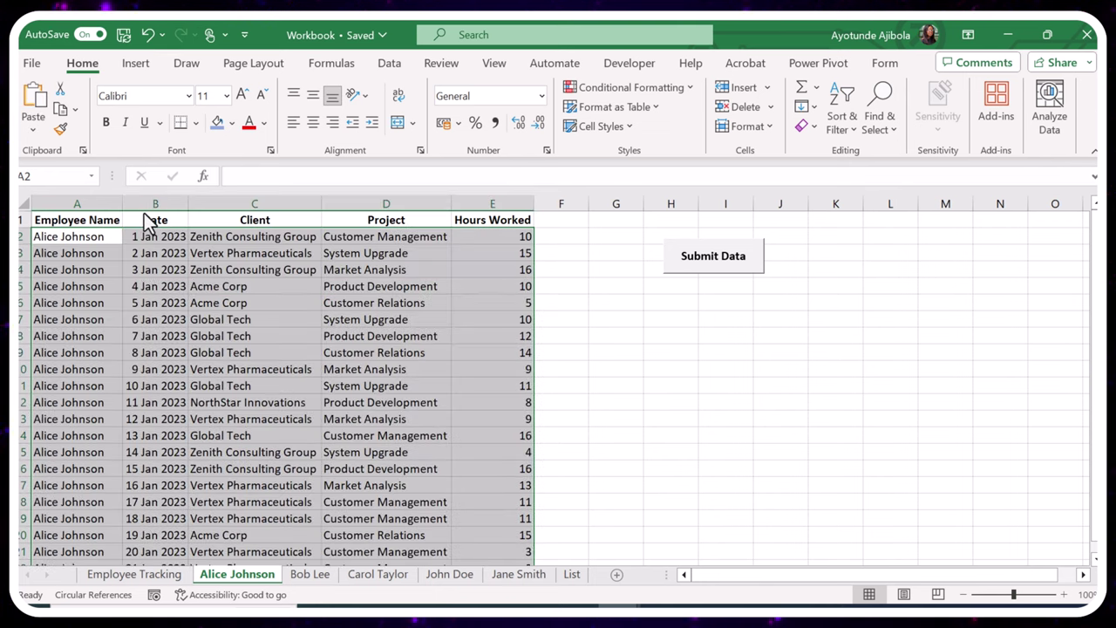
pyautogui.moveTo(82, 214); pyautogui.dragTo(506, 217)
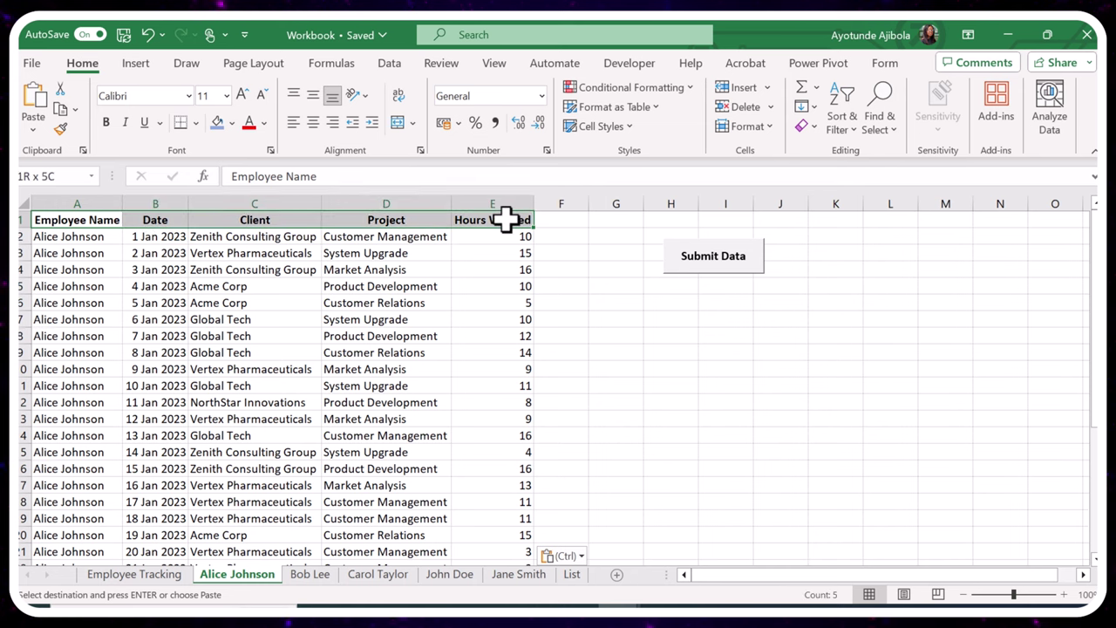
# Fill the header row blue and hide the sheet's gridlines
pyautogui.click(217, 124)
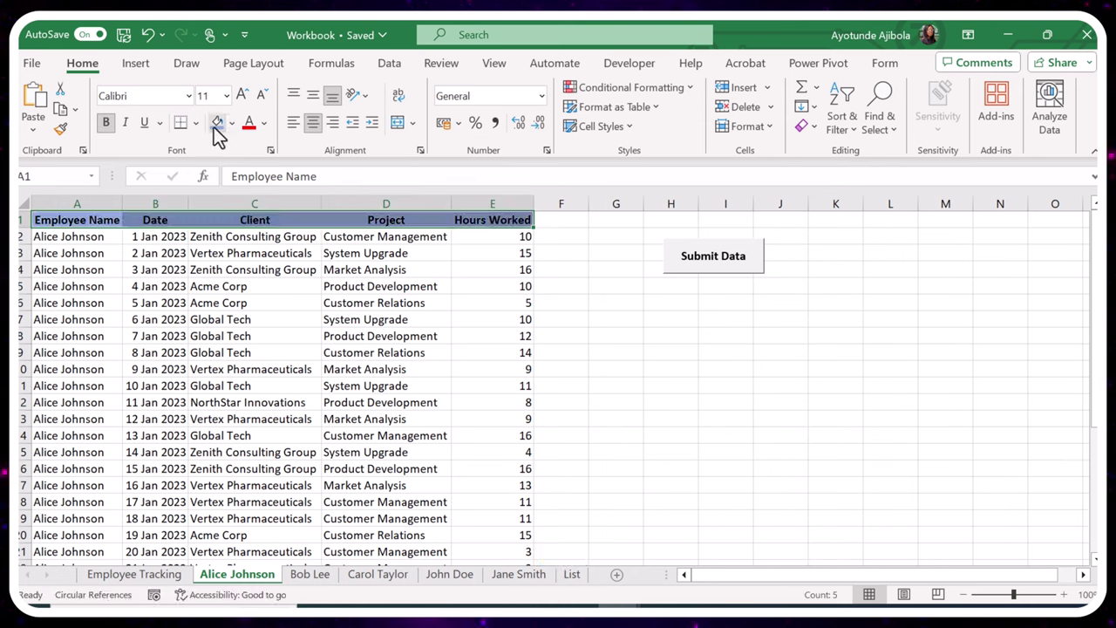
pyautogui.click(224, 301)
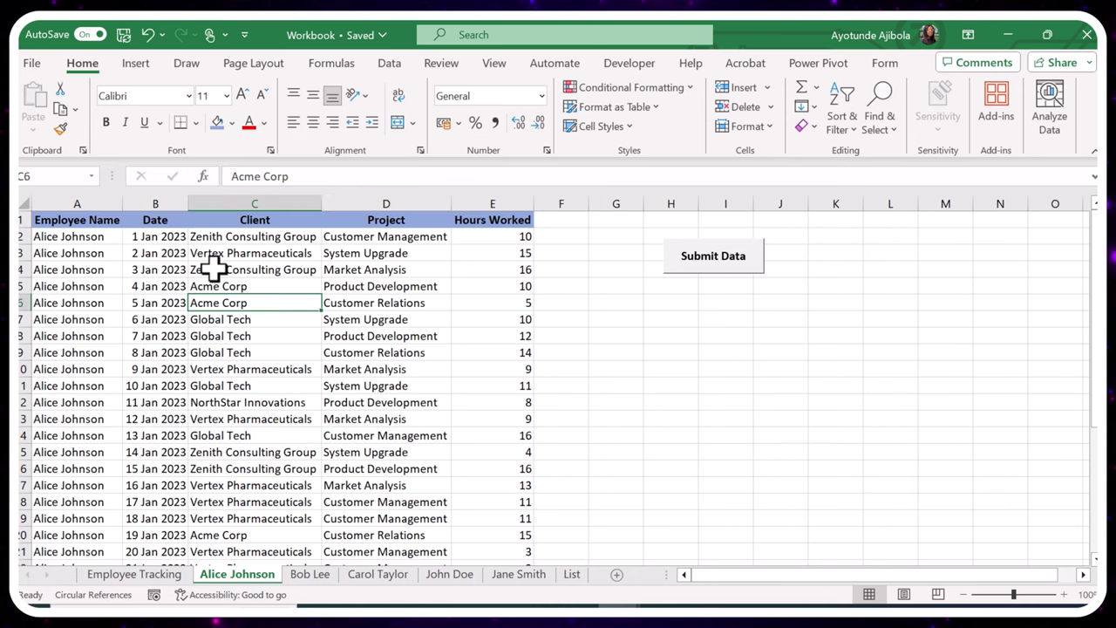
pyautogui.click(24, 203)
pyautogui.click(389, 64)
pyautogui.click(436, 65)
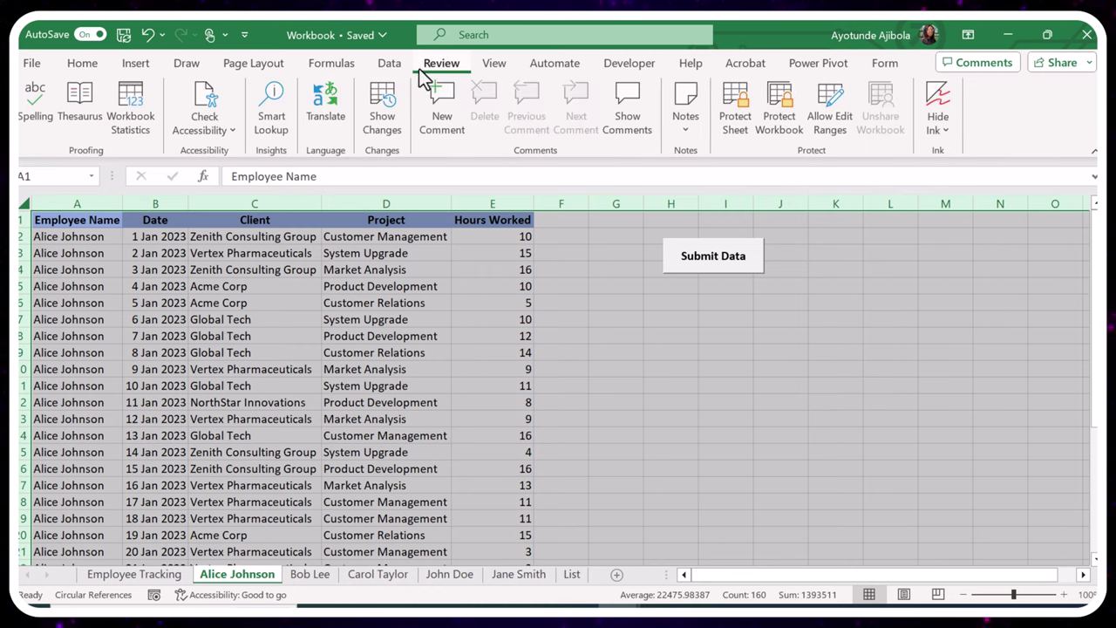
pyautogui.click(236, 63)
pyautogui.click(582, 109)
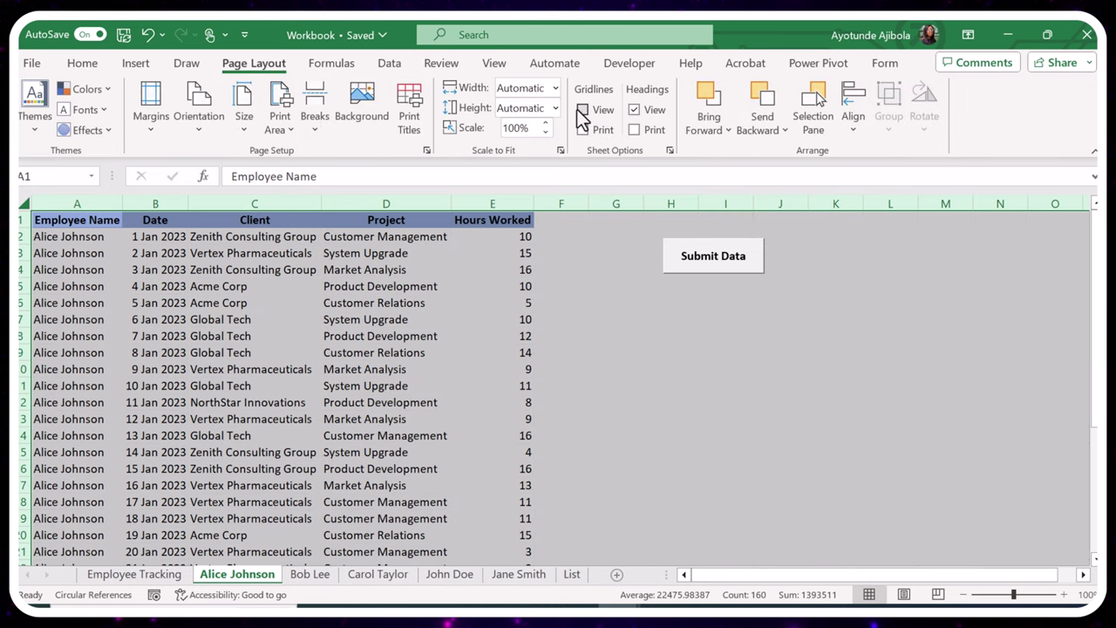
pyautogui.click(384, 319)
# Apply All Borders to the data range A1:E32
pyautogui.click(52, 224)
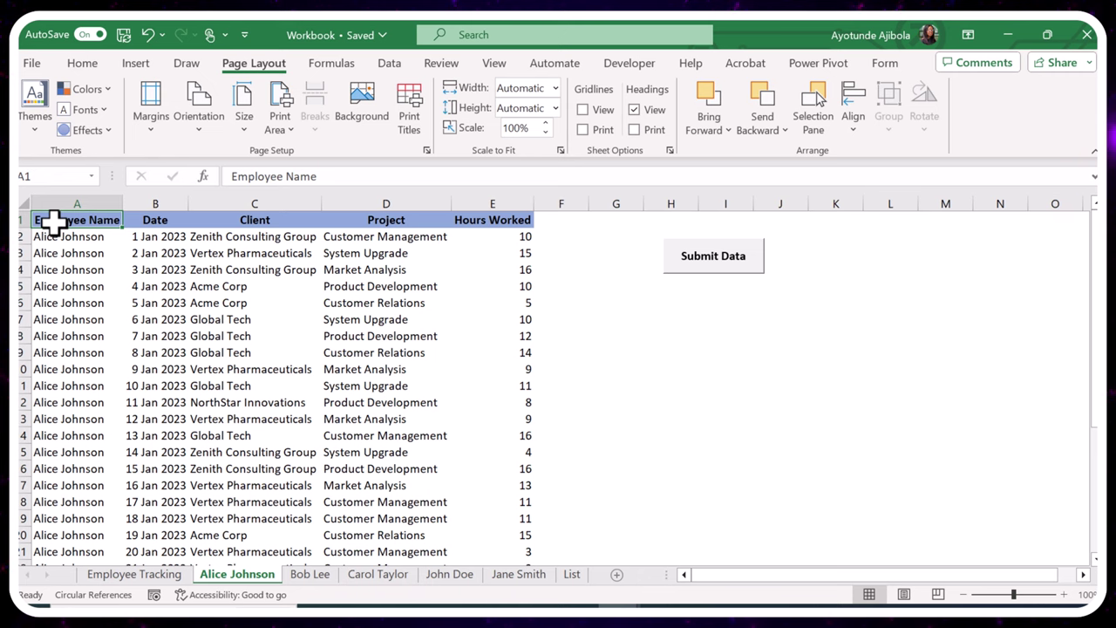
pyautogui.hotkey('ctrl', 'shift', 'Right')
pyautogui.hotkey('ctrl', 'shift', 'Down')
pyautogui.click(82, 63)
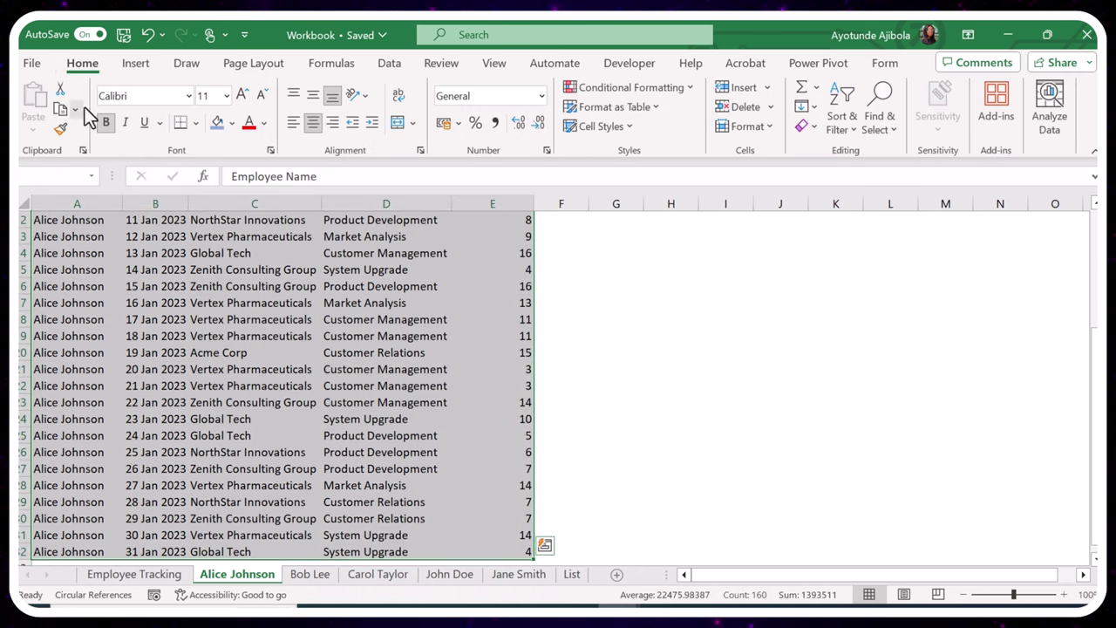
pyautogui.click(193, 122)
pyautogui.click(192, 299)
pyautogui.click(424, 324)
# Hide every column from J through the last column
pyautogui.scroll(4, 424, 323)
pyautogui.click(561, 203)
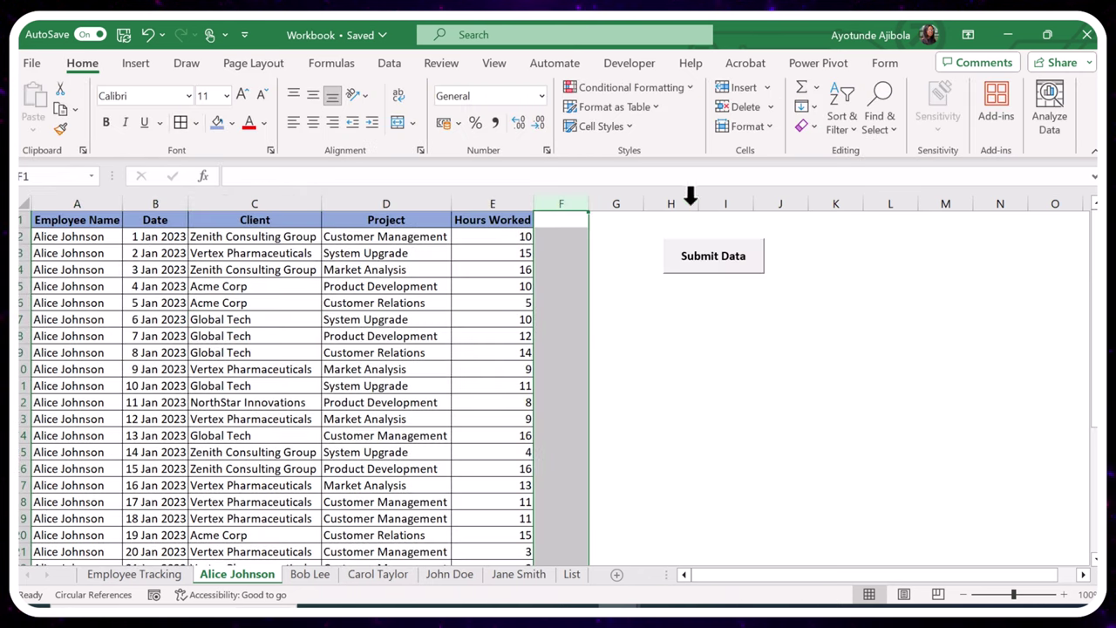
pyautogui.click(743, 199)
pyautogui.click(764, 199)
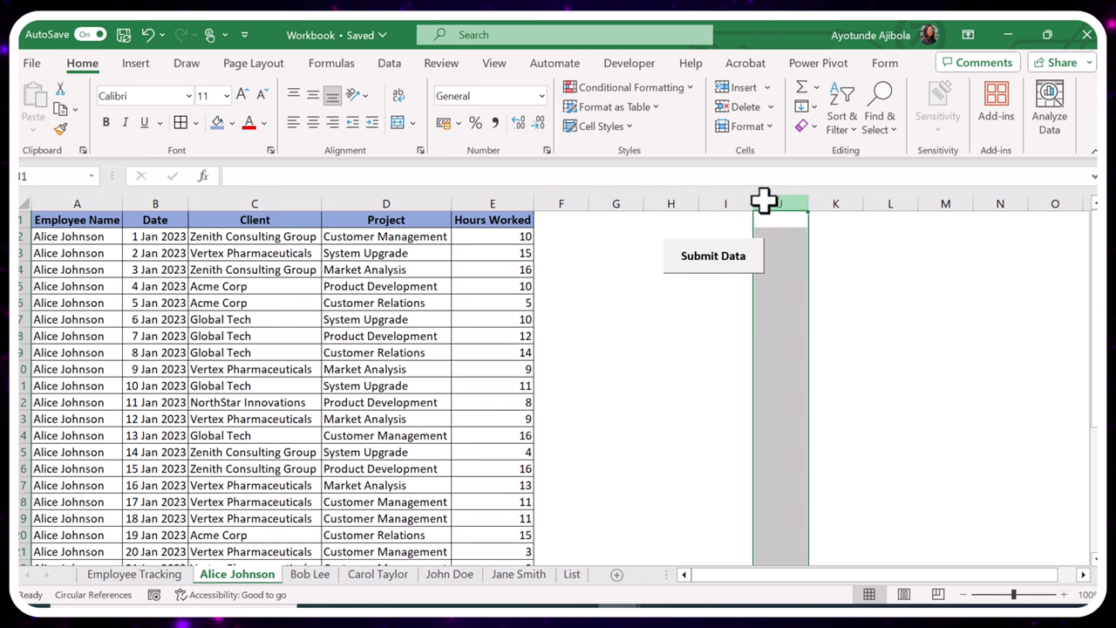
pyautogui.hotkey('ctrl', 'shift', 'Right')
pyautogui.rightClick(521, 274)
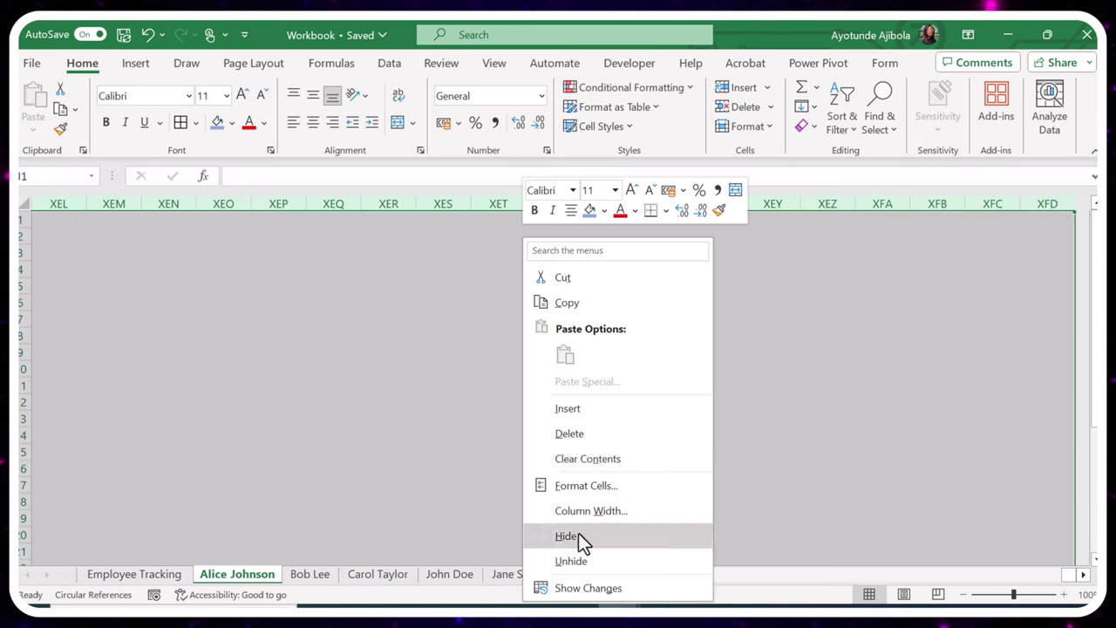
pyautogui.click(580, 539)
pyautogui.moveTo(831, 568); pyautogui.dragTo(606, 553)
pyautogui.click(610, 355)
# Delete the empty column F
pyautogui.click(566, 199)
pyautogui.rightClick(566, 199)
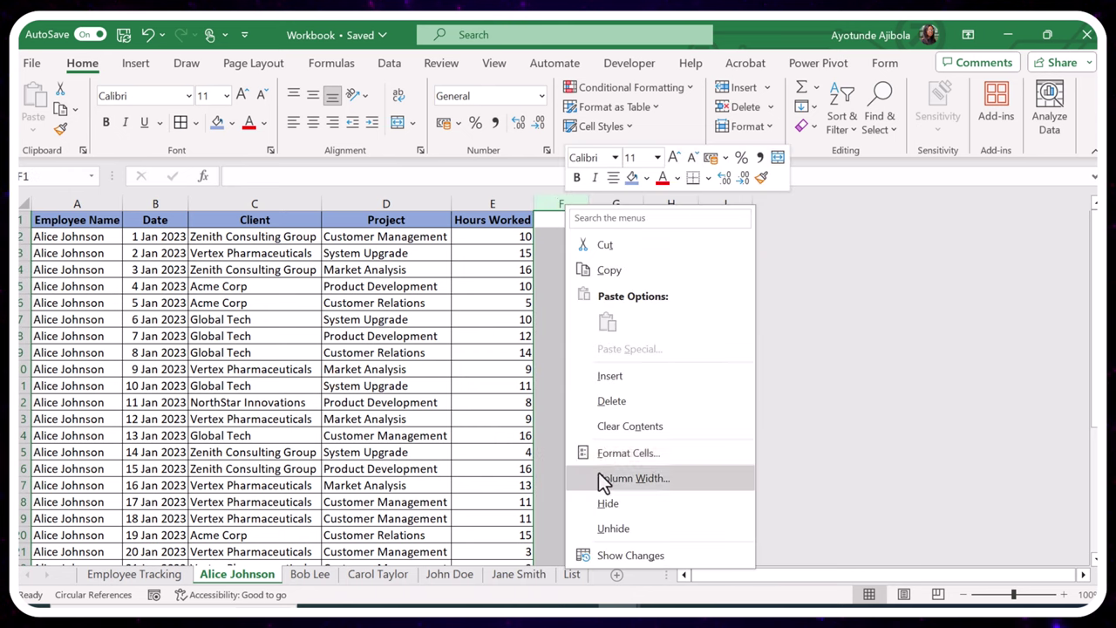
pyautogui.click(611, 400)
pyautogui.click(632, 378)
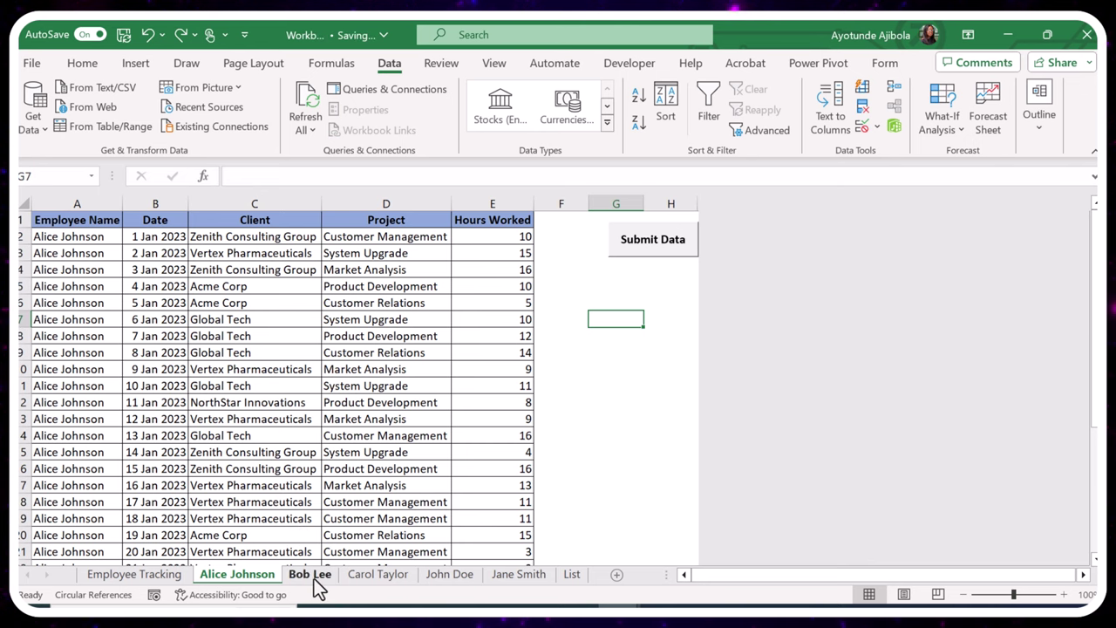
# Auto-fit the Bob Lee sheet's columns and paste in its daily records
pyautogui.click(311, 574)
pyautogui.click(340, 353)
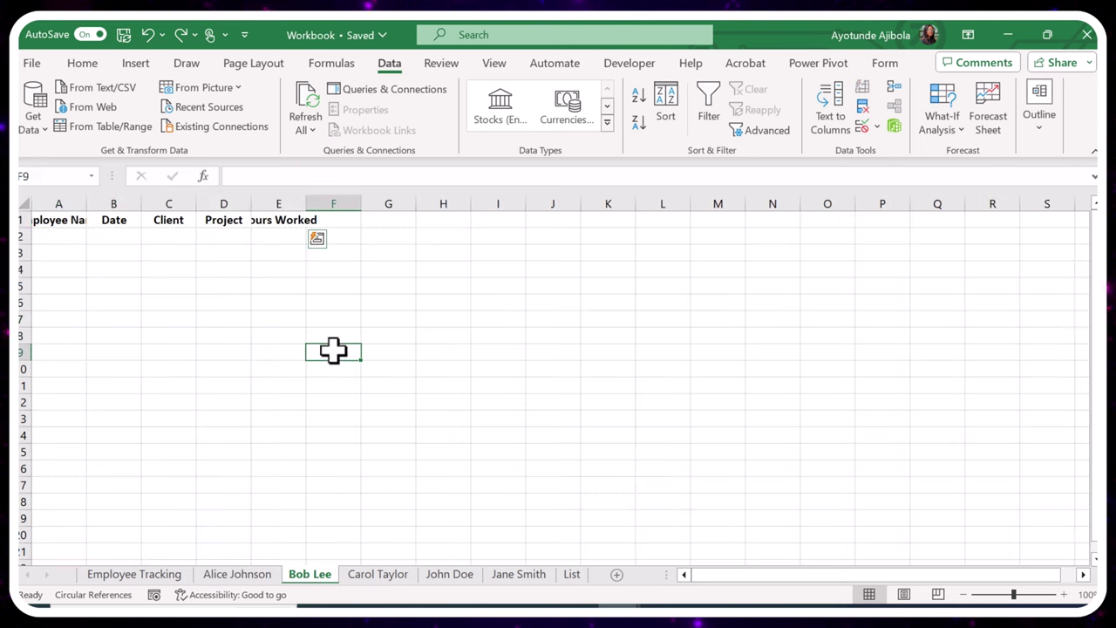
pyautogui.click(23, 203)
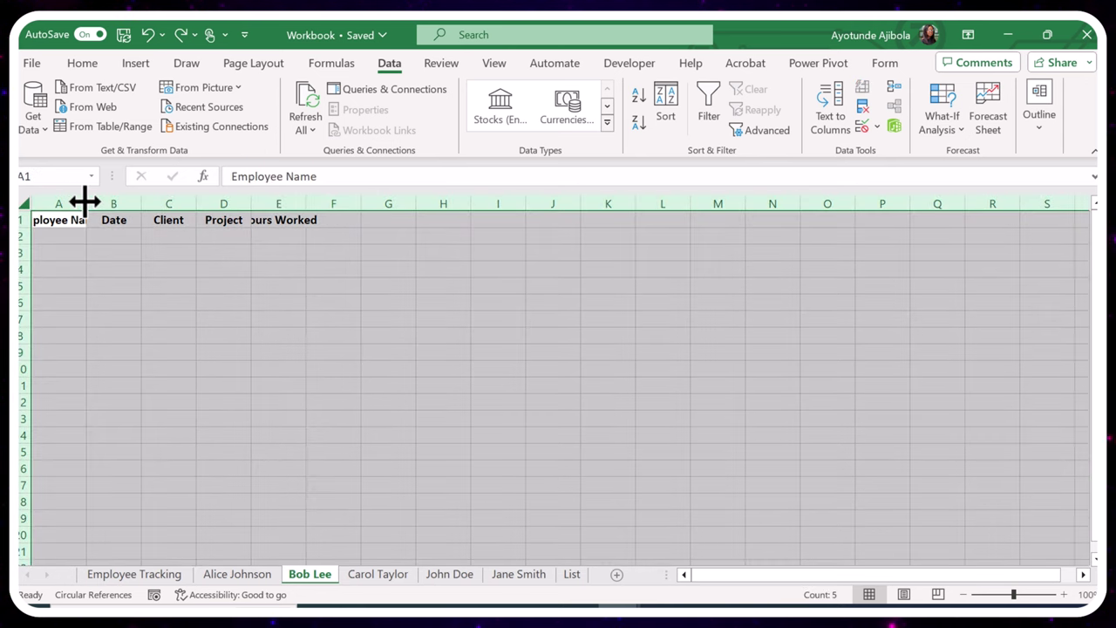
pyautogui.doubleClick(85, 202)
pyautogui.click(62, 237)
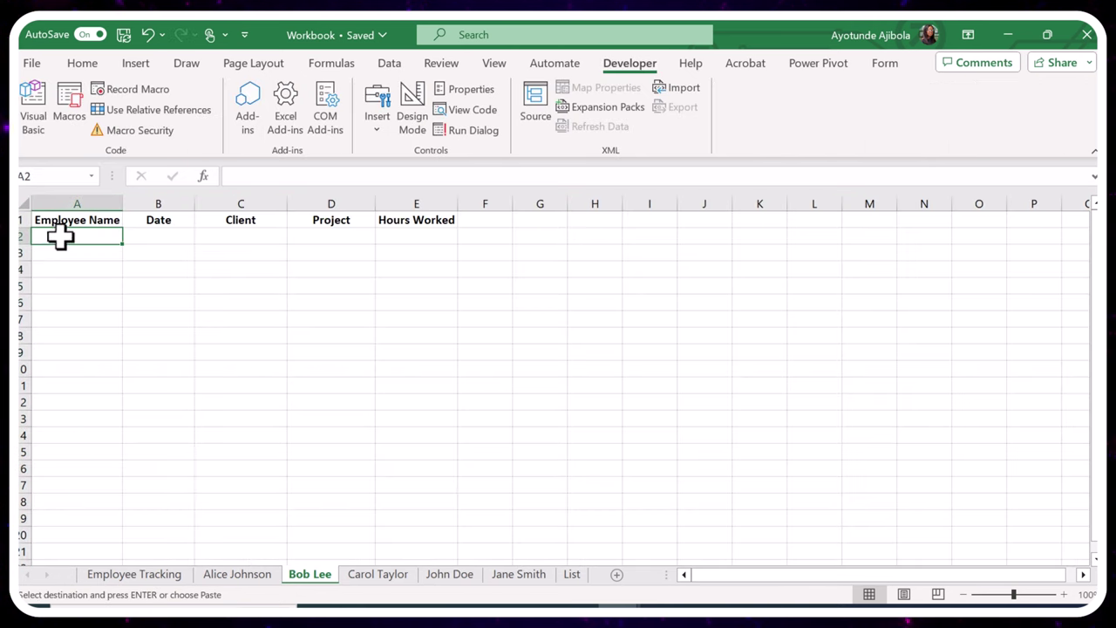
pyautogui.rightClick(62, 236)
pyautogui.click(105, 155)
pyautogui.hotkey('ctrl', 'v')
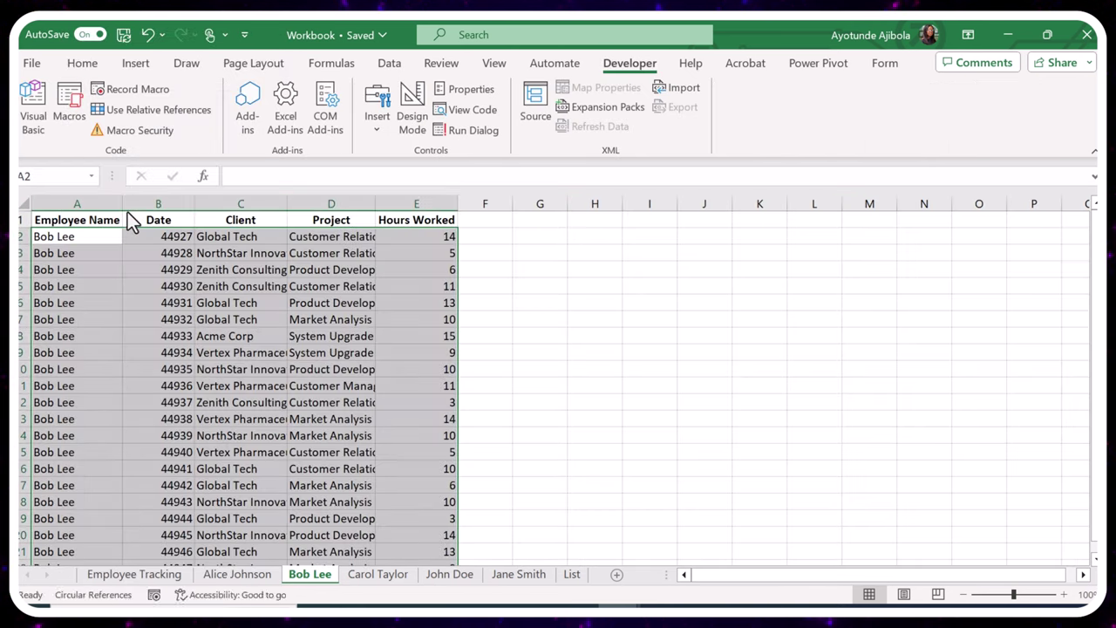
# Format the Date column as dates and hide the sheet's gridlines
pyautogui.click(158, 203)
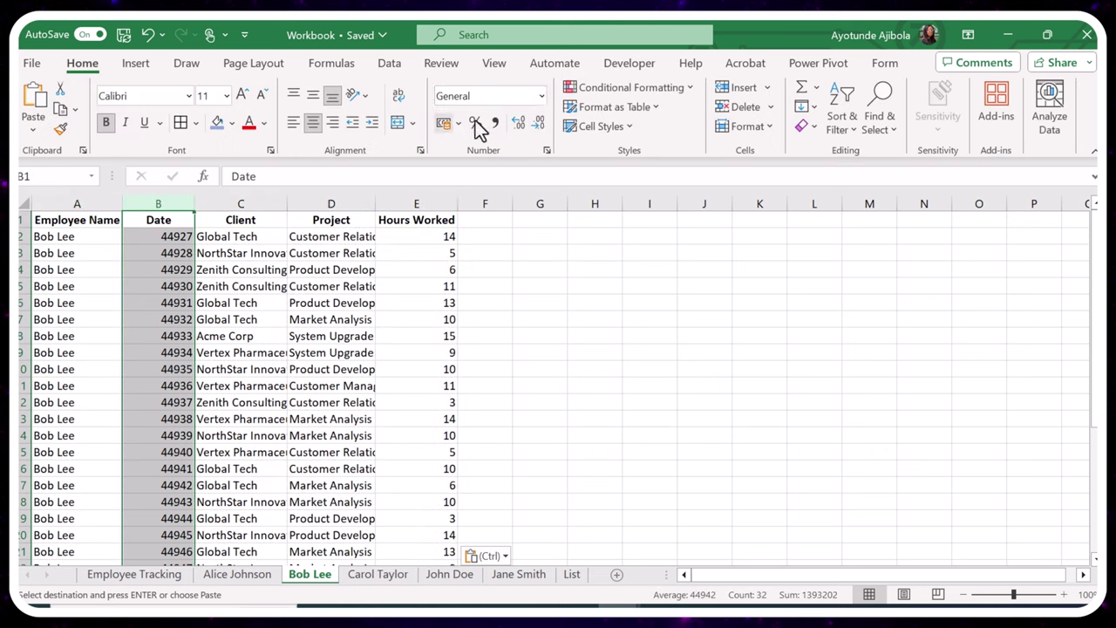
pyautogui.click(541, 96)
pyautogui.click(506, 491)
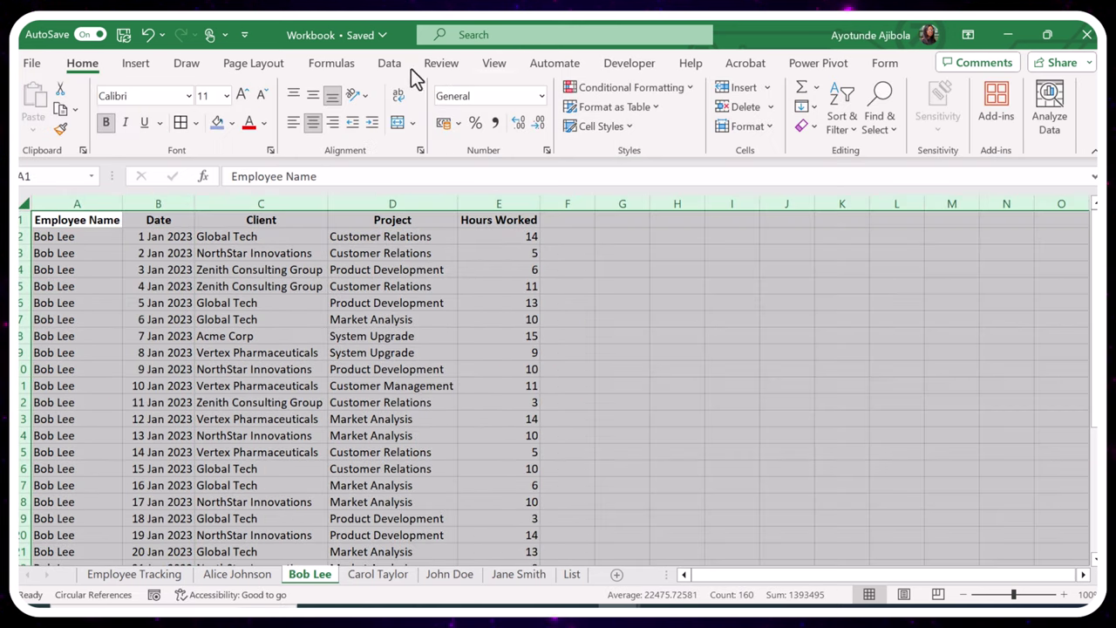
pyautogui.click(253, 63)
pyautogui.click(582, 109)
# Apply All Borders to the data table A1:E32
pyautogui.moveTo(104, 229); pyautogui.dragTo(526, 593)
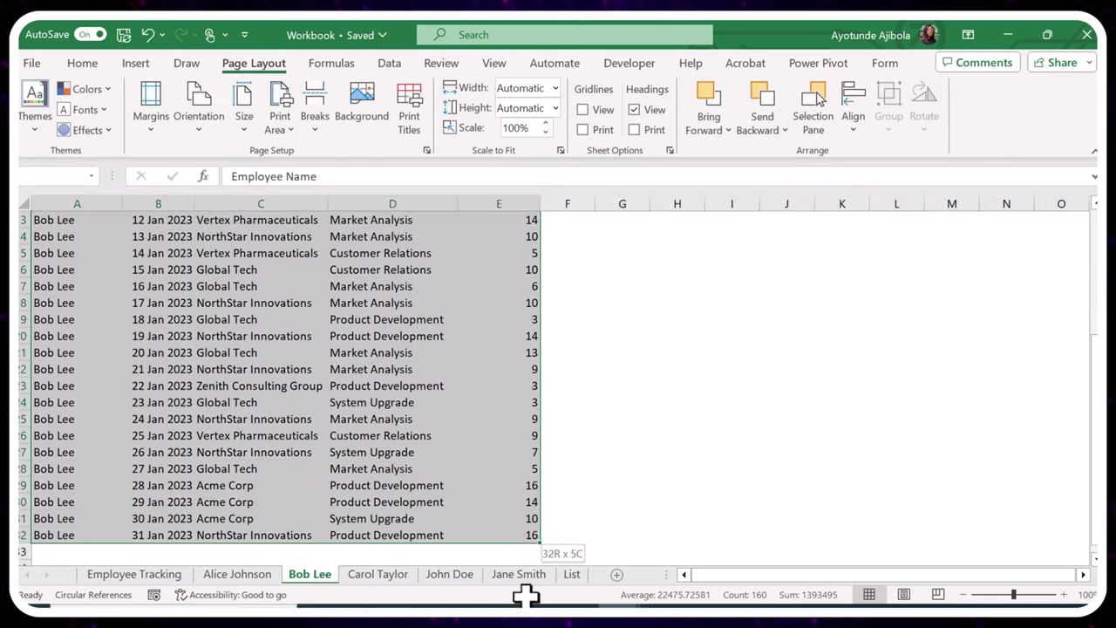
pyautogui.click(82, 63)
pyautogui.click(181, 122)
pyautogui.click(392, 353)
# Insert an empty column A and fill the header row B1:F1 light blue
pyautogui.click(55, 204)
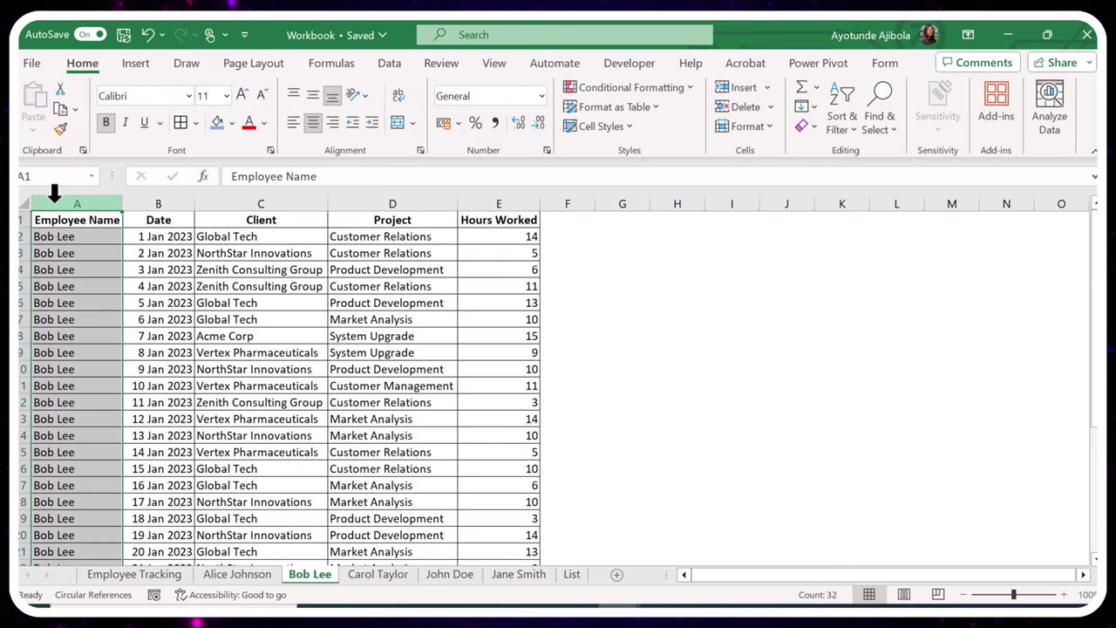
pyautogui.rightClick(55, 203)
pyautogui.click(125, 379)
pyautogui.click(175, 369)
pyautogui.click(290, 336)
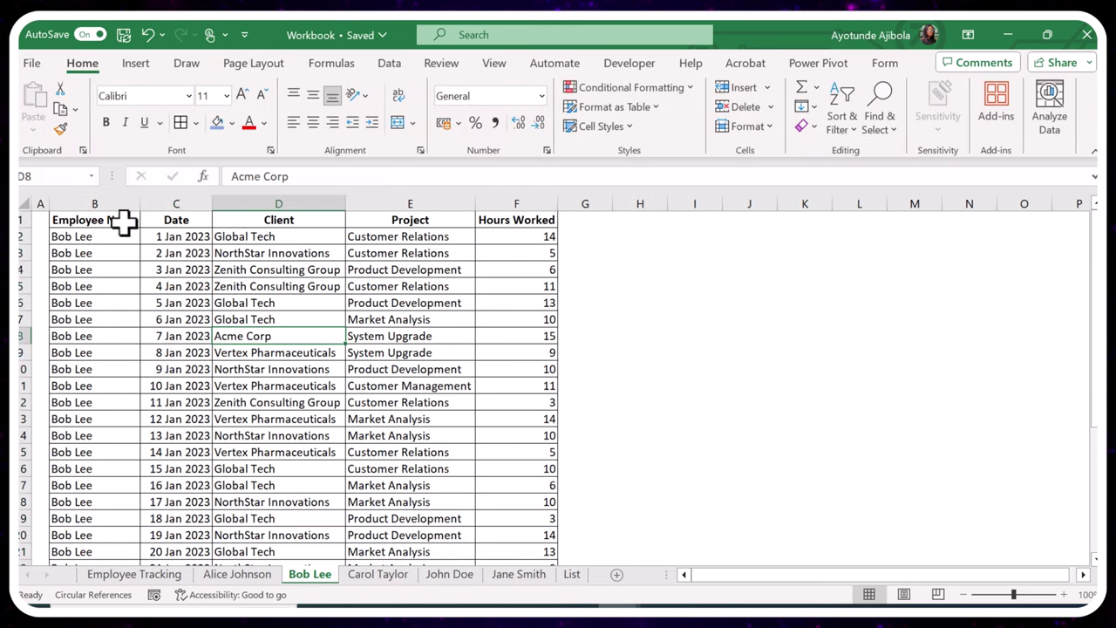
pyautogui.moveTo(122, 219); pyautogui.dragTo(523, 220)
pyautogui.click(217, 122)
pyautogui.click(410, 336)
# Hide every column from J through the last column
pyautogui.click(618, 293)
pyautogui.click(741, 204)
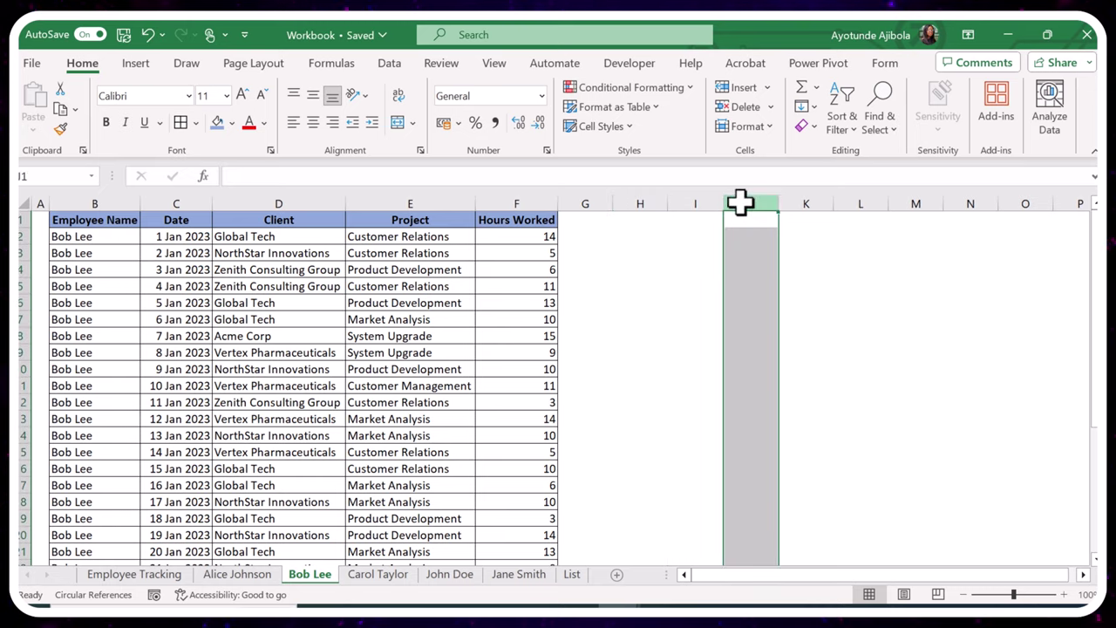
pyautogui.hotkey('ctrl', 'shift', 'Right')
pyautogui.rightClick(584, 233)
pyautogui.click(625, 533)
pyautogui.moveTo(841, 575); pyautogui.dragTo(740, 576)
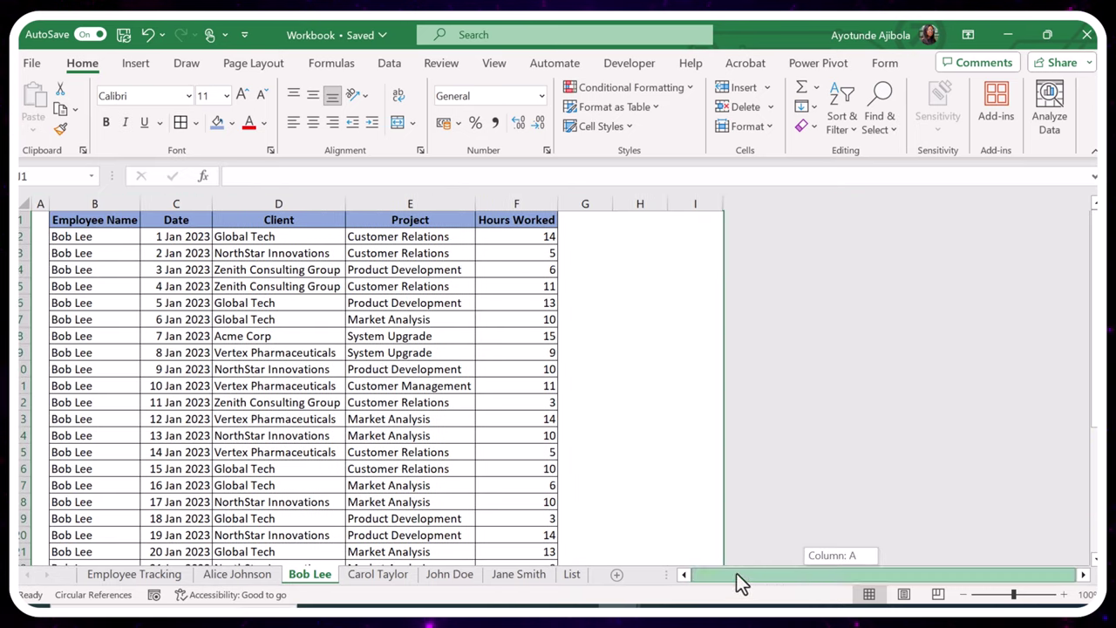
pyautogui.click(237, 574)
pyautogui.rightClick(621, 237)
pyautogui.click(659, 270)
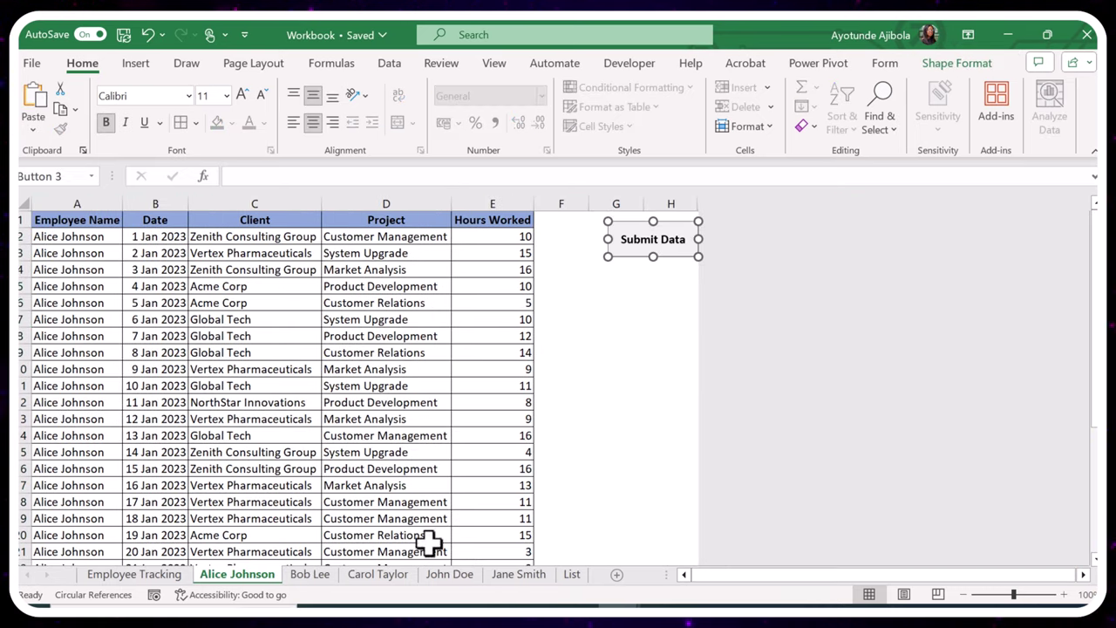
pyautogui.click(309, 574)
pyautogui.click(636, 231)
pyautogui.hotkey('ctrl', 'v')
pyautogui.click(690, 333)
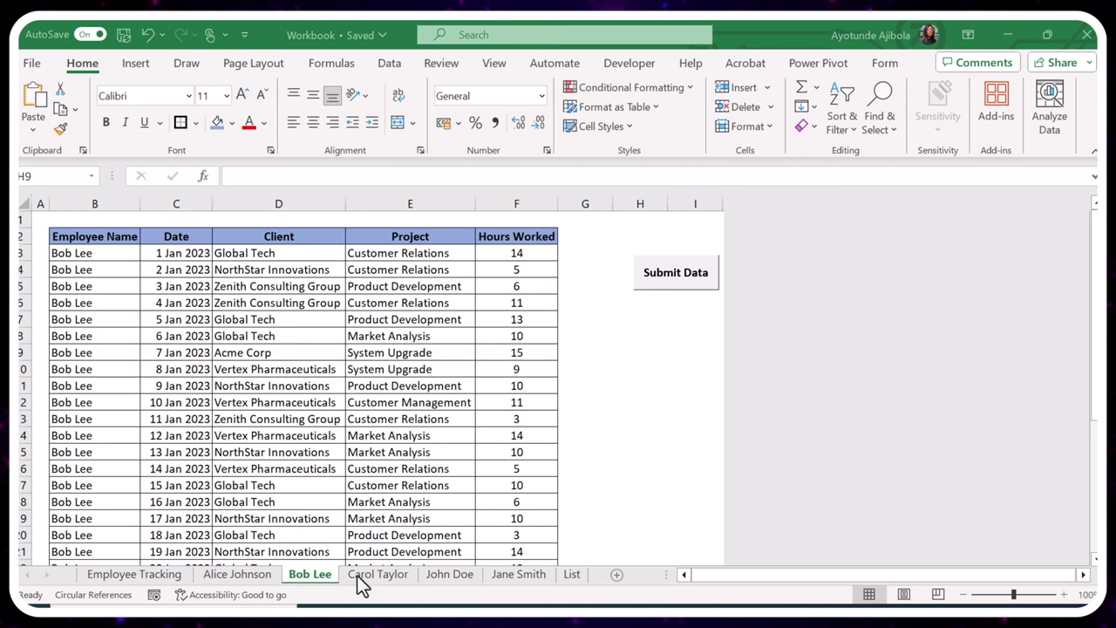
# Review the other employee sheets and the Employee Tracking sheet
pyautogui.click(448, 576)
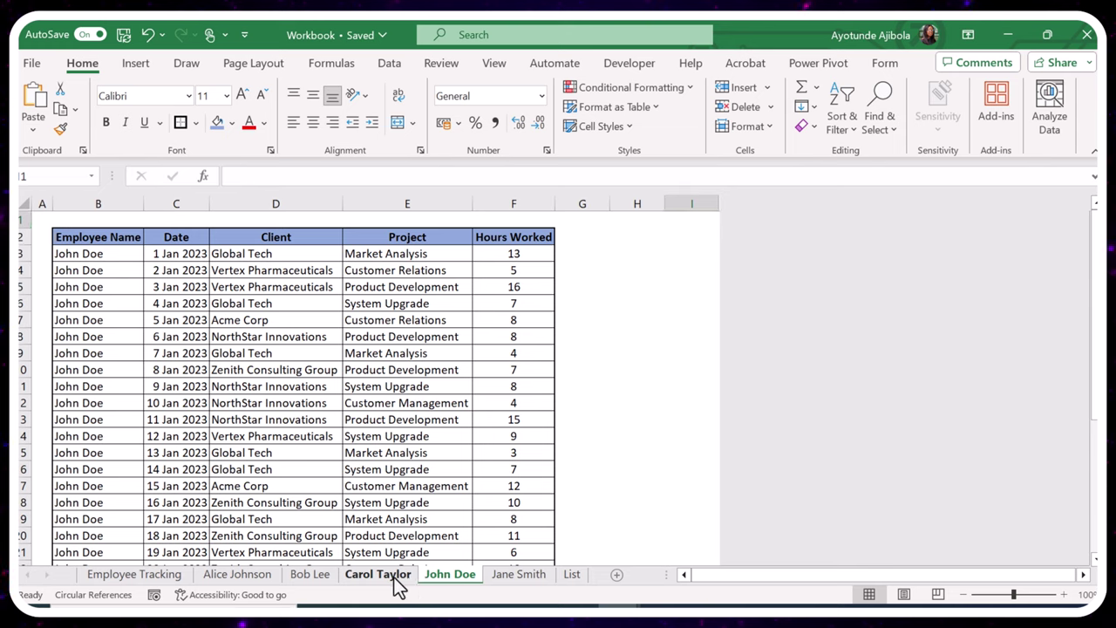
pyautogui.click(394, 577)
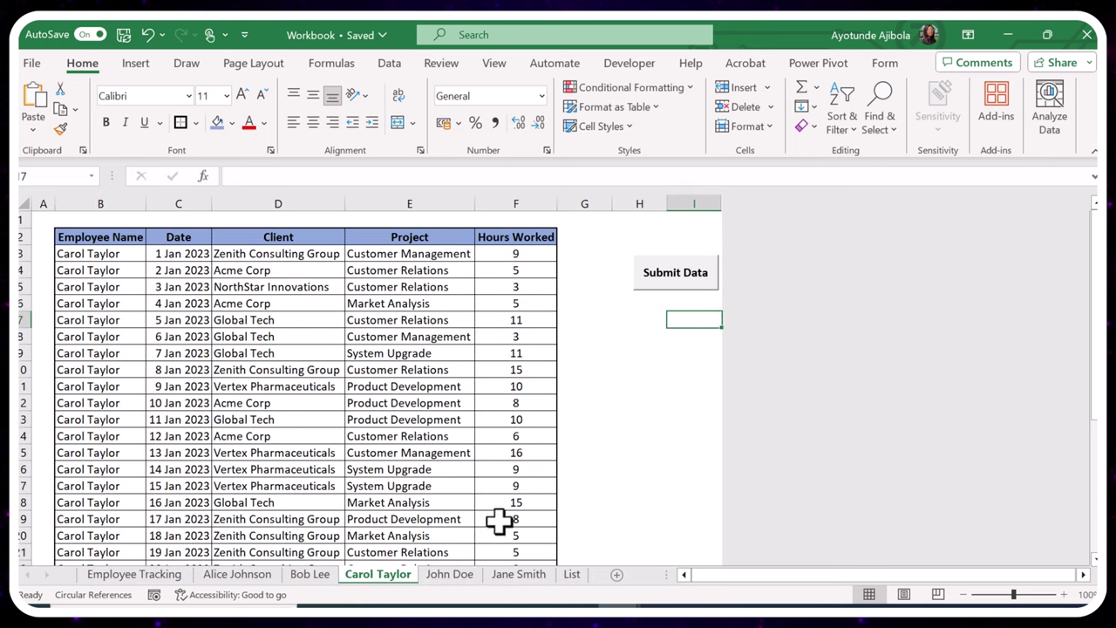
pyautogui.click(450, 576)
pyautogui.click(521, 575)
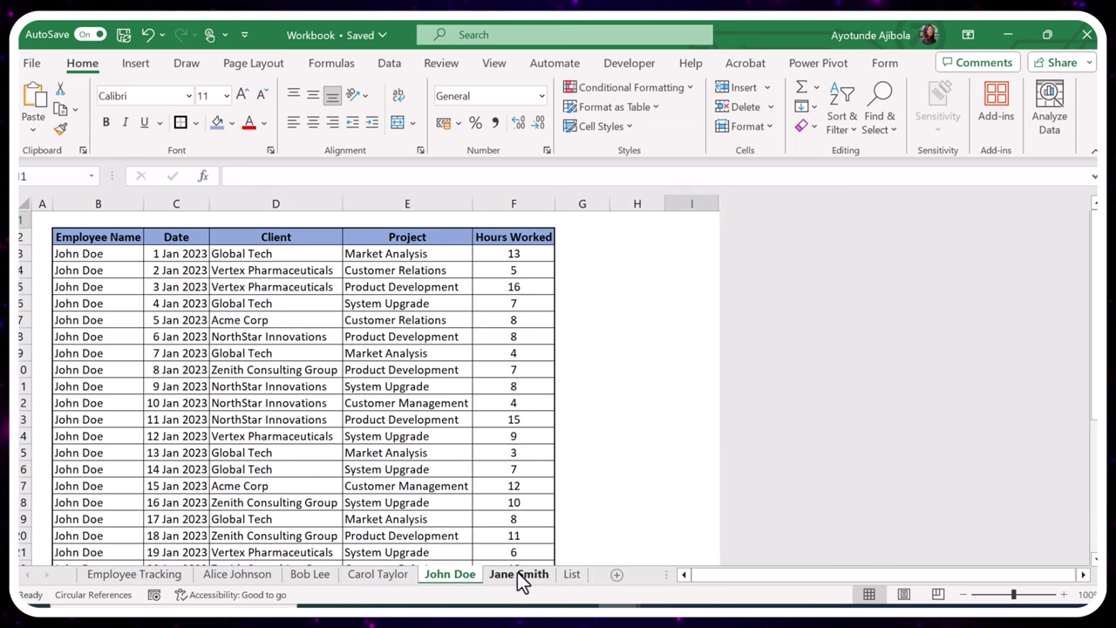
pyautogui.click(310, 574)
pyautogui.click(237, 577)
pyautogui.click(119, 578)
pyautogui.click(387, 577)
pyautogui.click(450, 576)
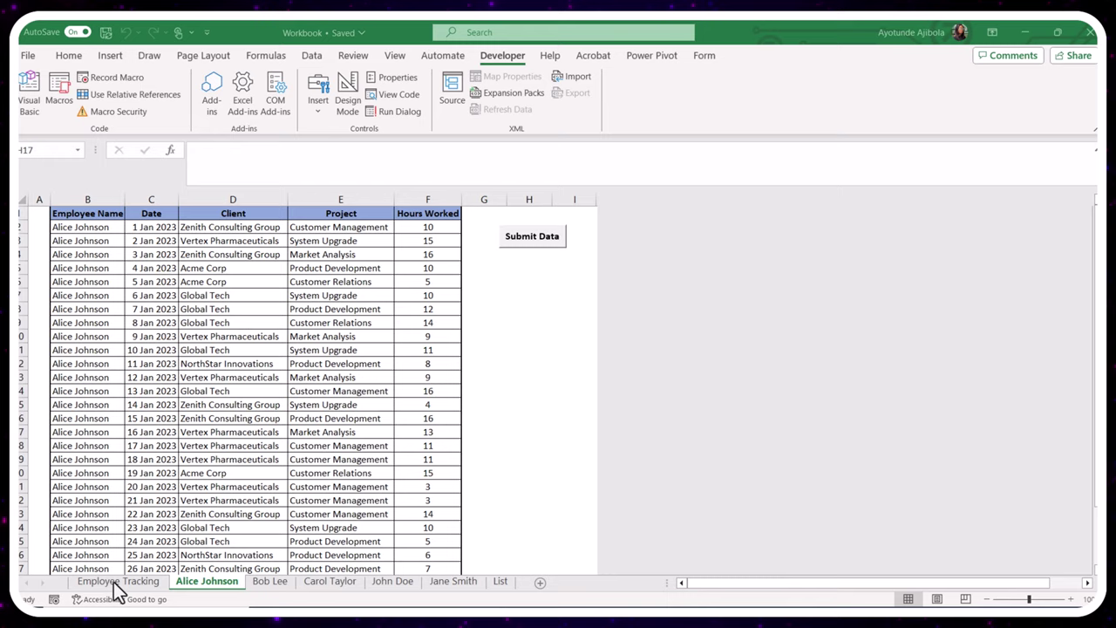
# Check the empty Employee Tracking sheet, then run Submit Data on Alice Johnson's sheet
pyautogui.click(118, 582)
pyautogui.click(275, 435)
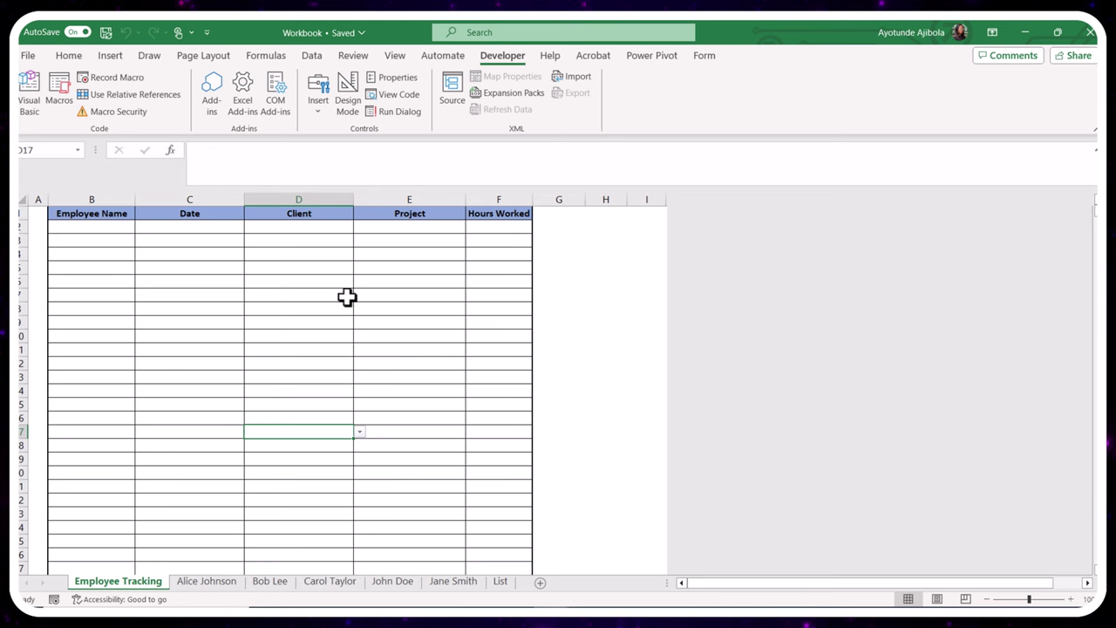
pyautogui.hotkey('ctrl', 'pagedown')
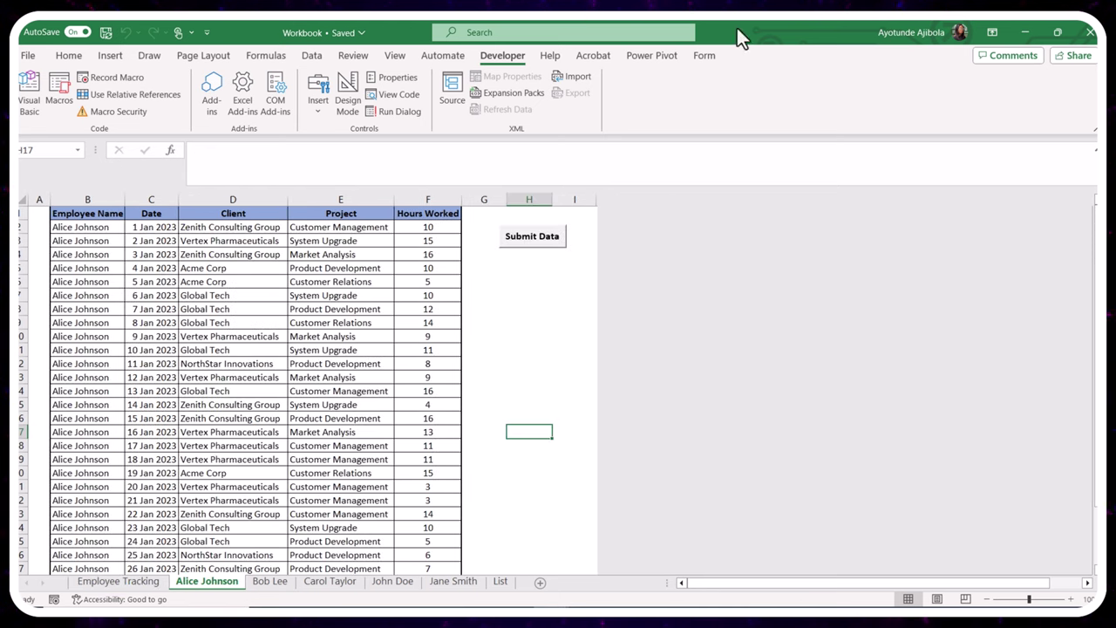
pyautogui.click(540, 242)
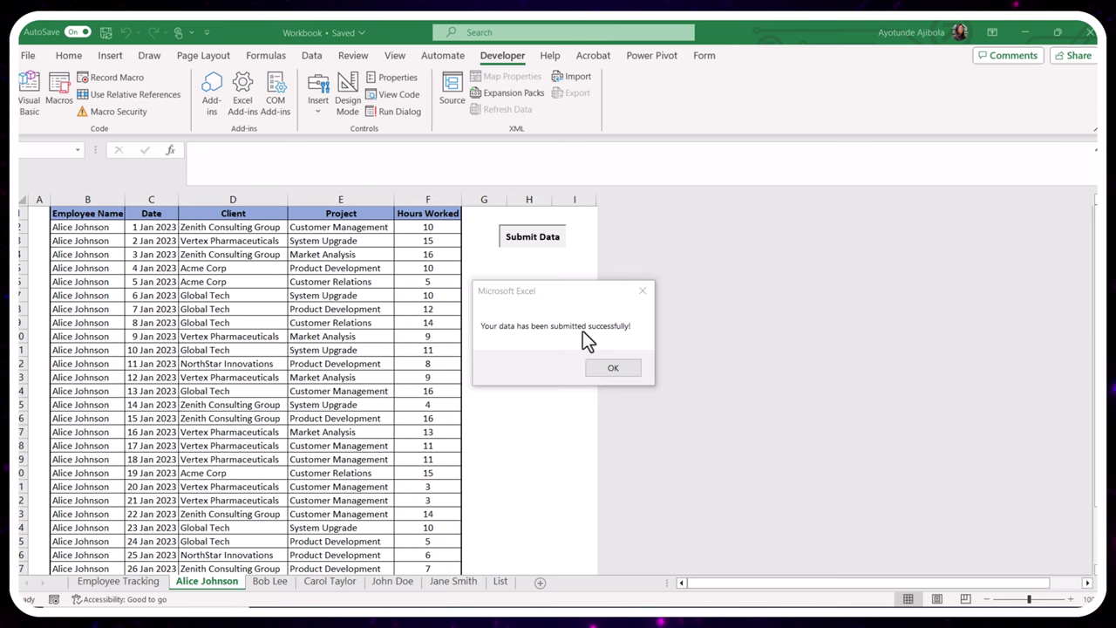
# Dismiss the success message and check Alice Johnson's rows in Employee Tracking
pyautogui.click(613, 368)
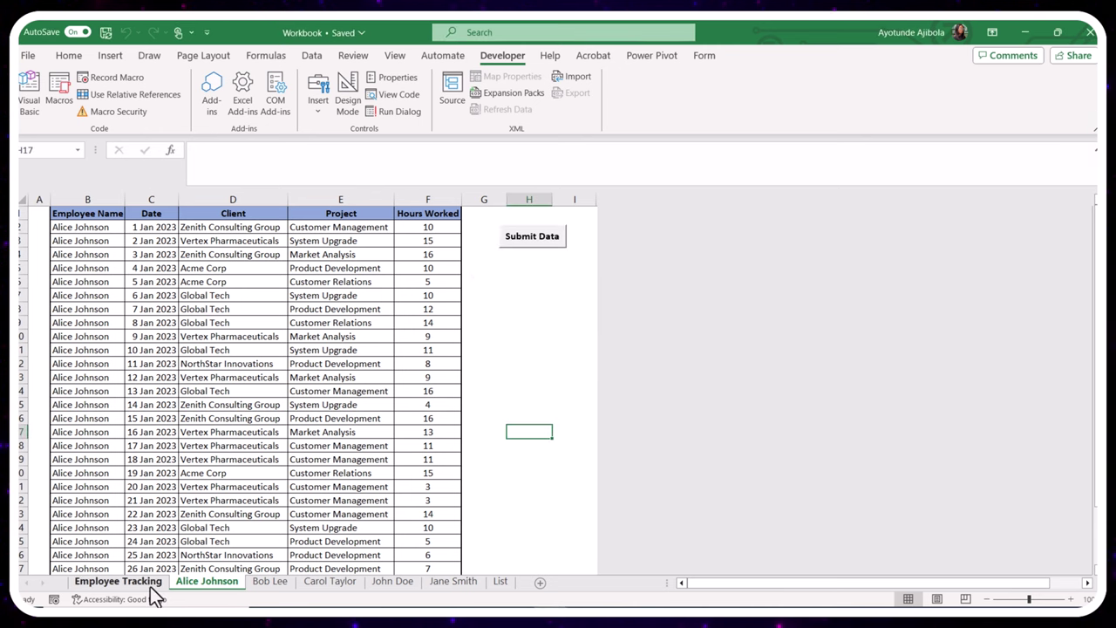
pyautogui.click(144, 581)
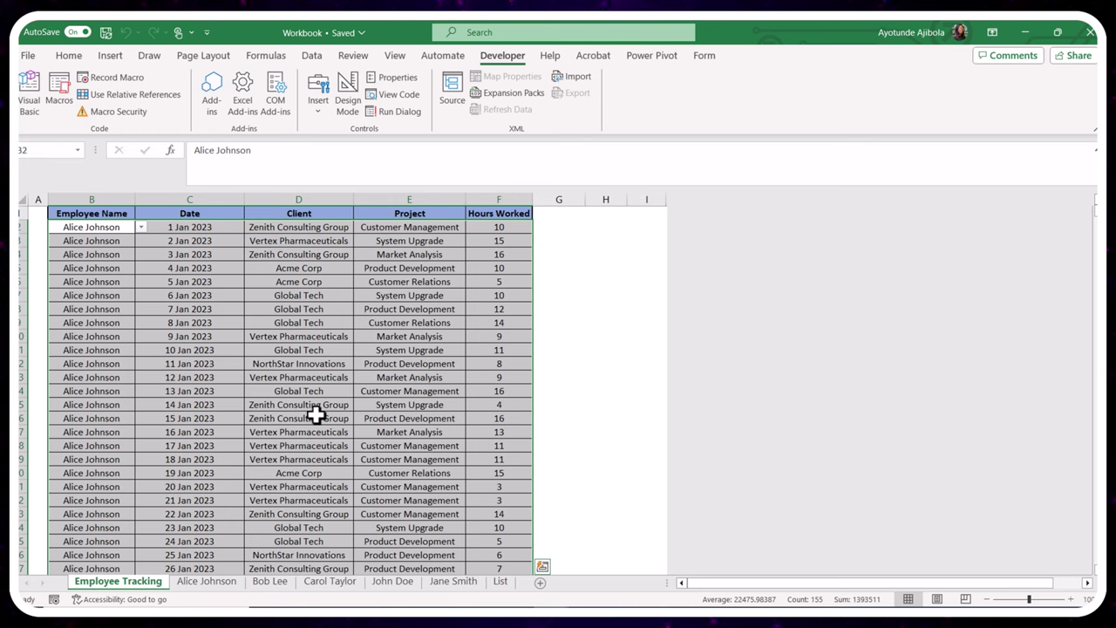
pyautogui.click(298, 350)
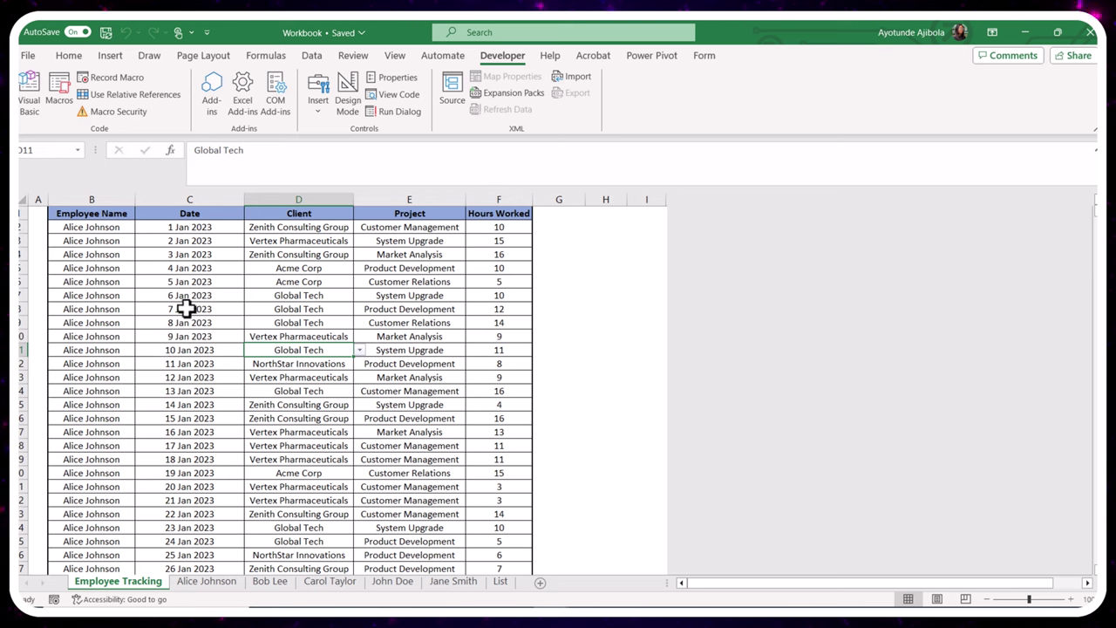
# Submit Bob Lee's and Carol Taylor's hours to the Employee Tracking sheet
pyautogui.click(190, 585)
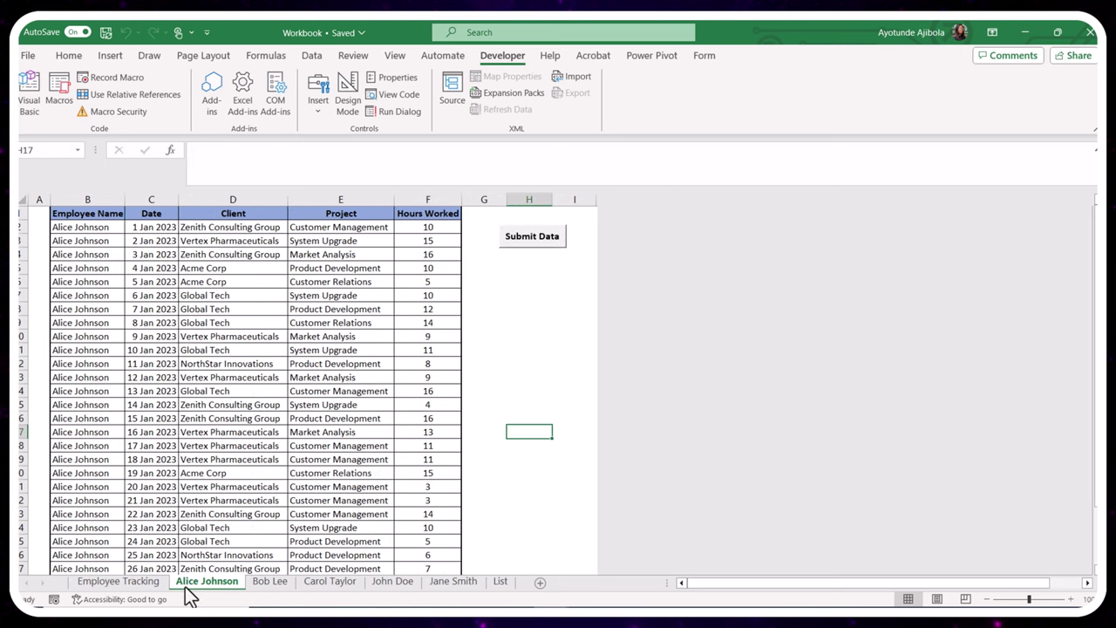
pyautogui.click(269, 582)
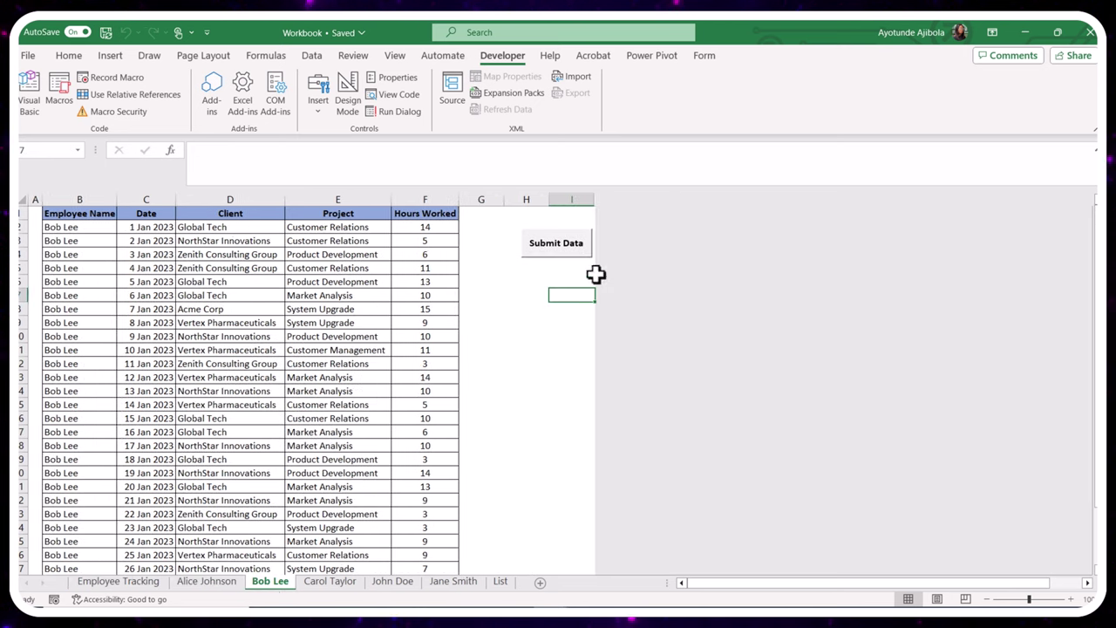
pyautogui.click(554, 253)
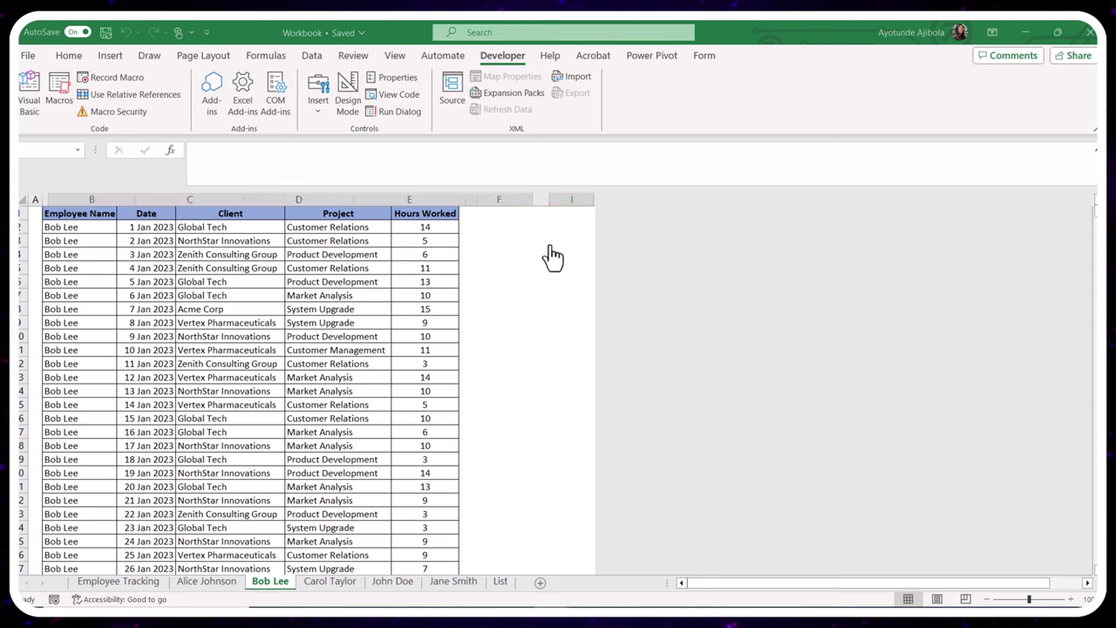
pyautogui.click(606, 369)
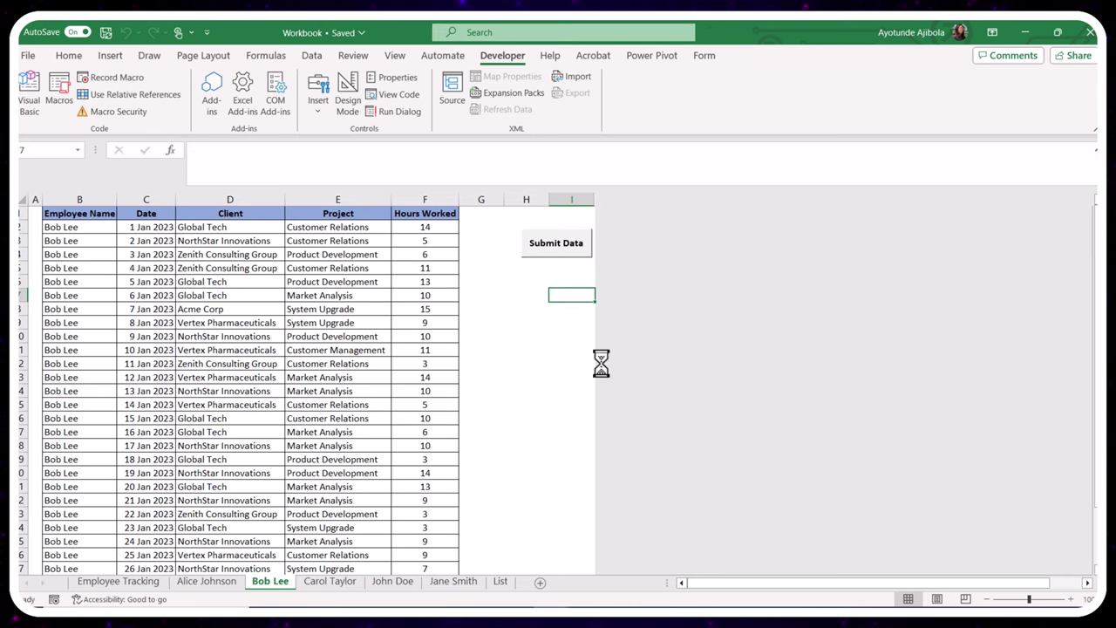
pyautogui.click(339, 584)
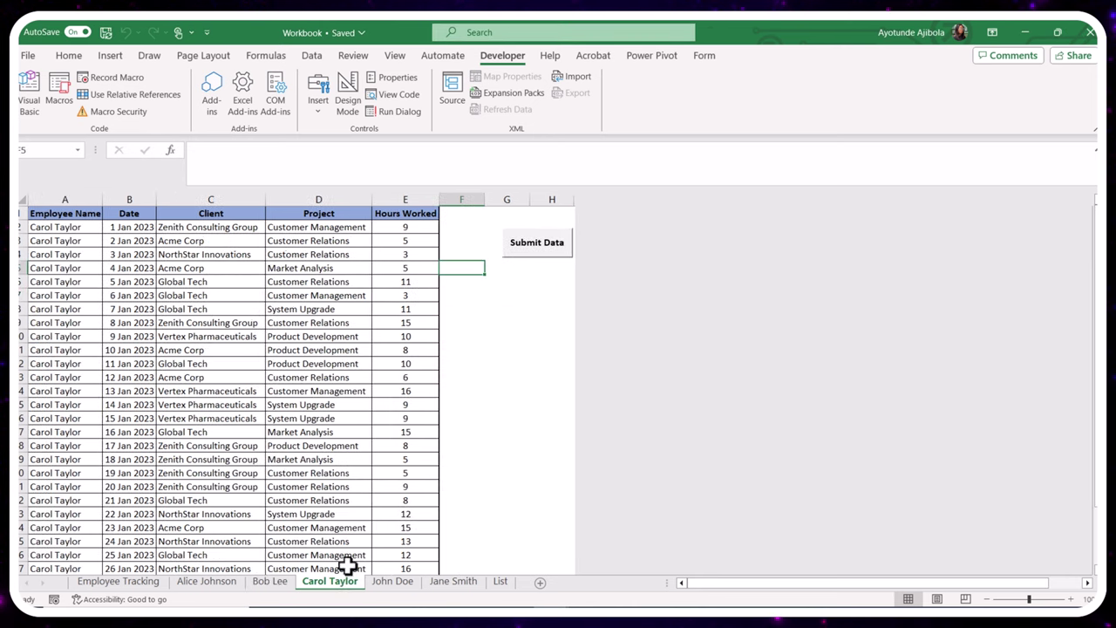
pyautogui.click(527, 246)
pyautogui.click(606, 368)
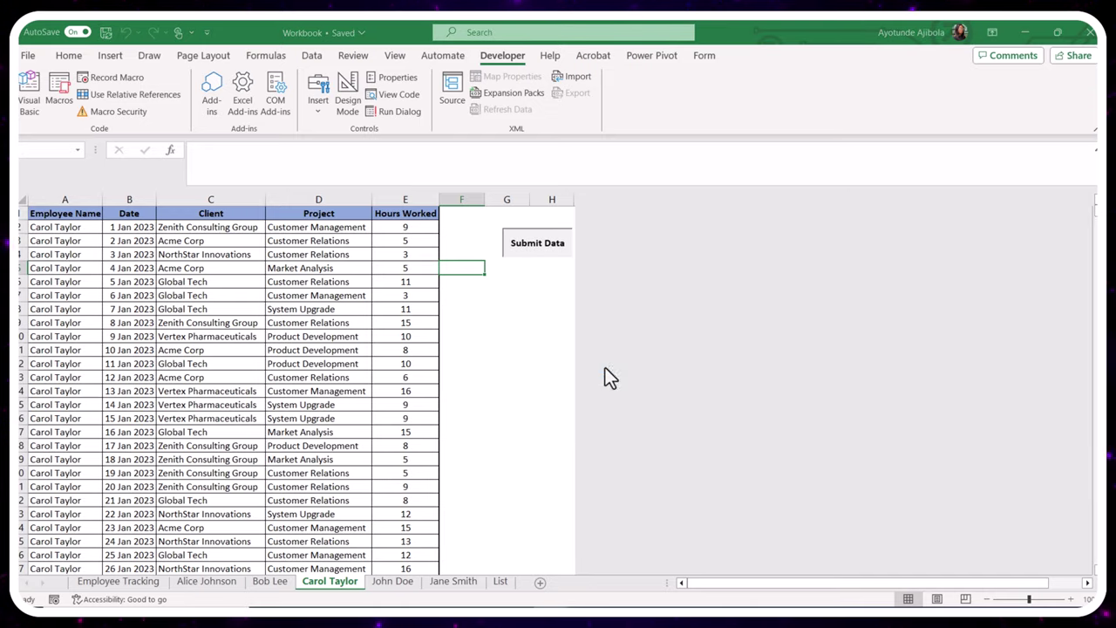
# Submit John Doe's and Jane Smith's hours to the Employee Tracking sheet
pyautogui.click(401, 583)
pyautogui.click(558, 246)
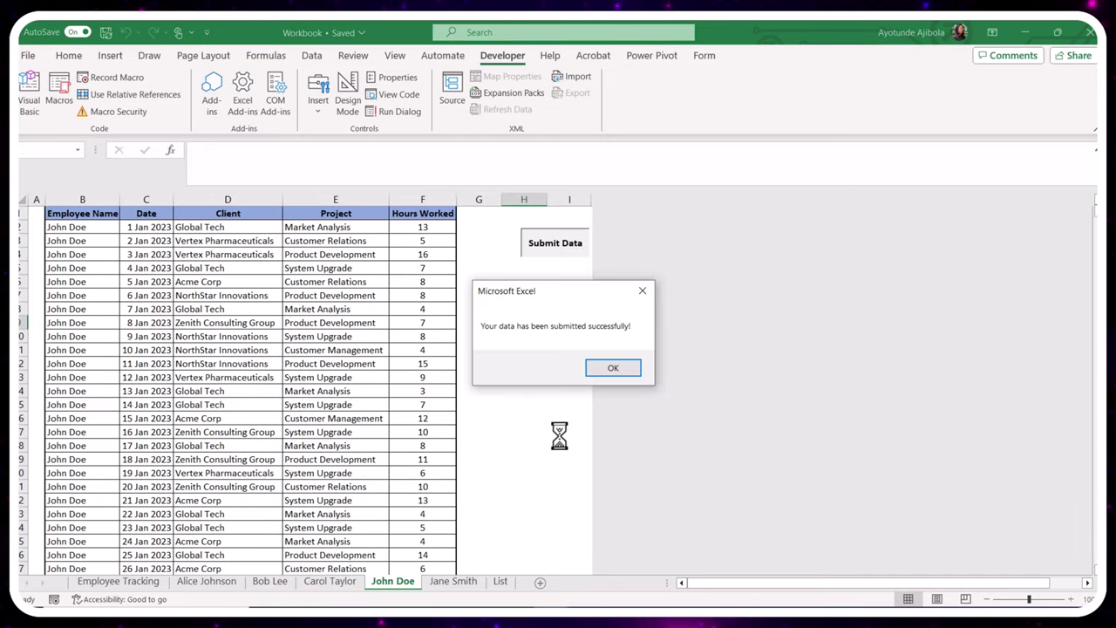
pyautogui.click(613, 368)
pyautogui.click(451, 583)
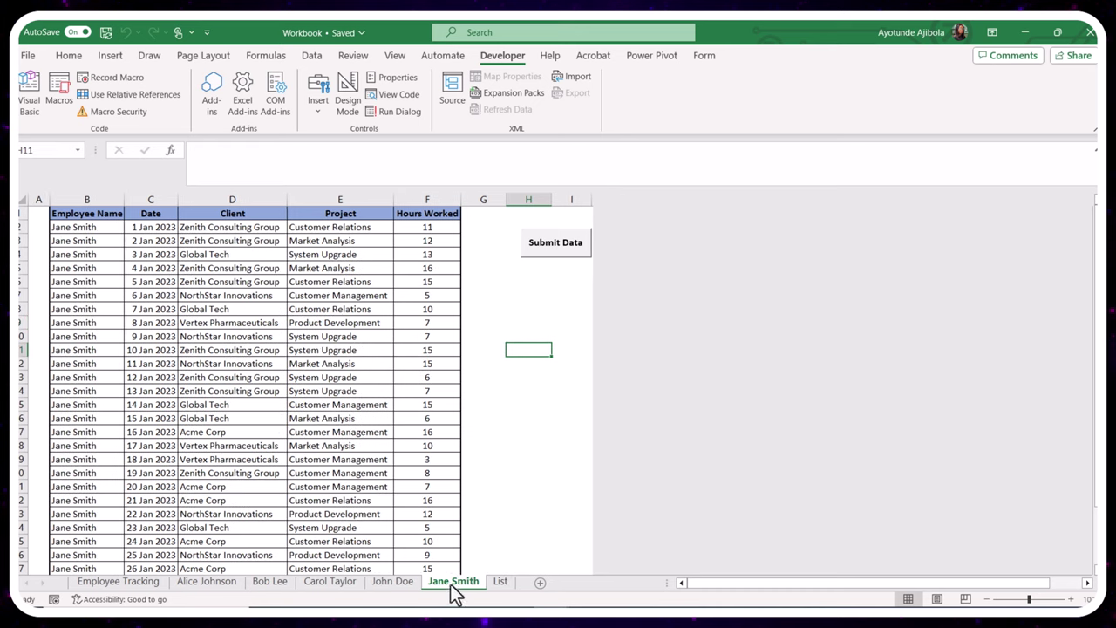
pyautogui.click(564, 249)
pyautogui.click(617, 369)
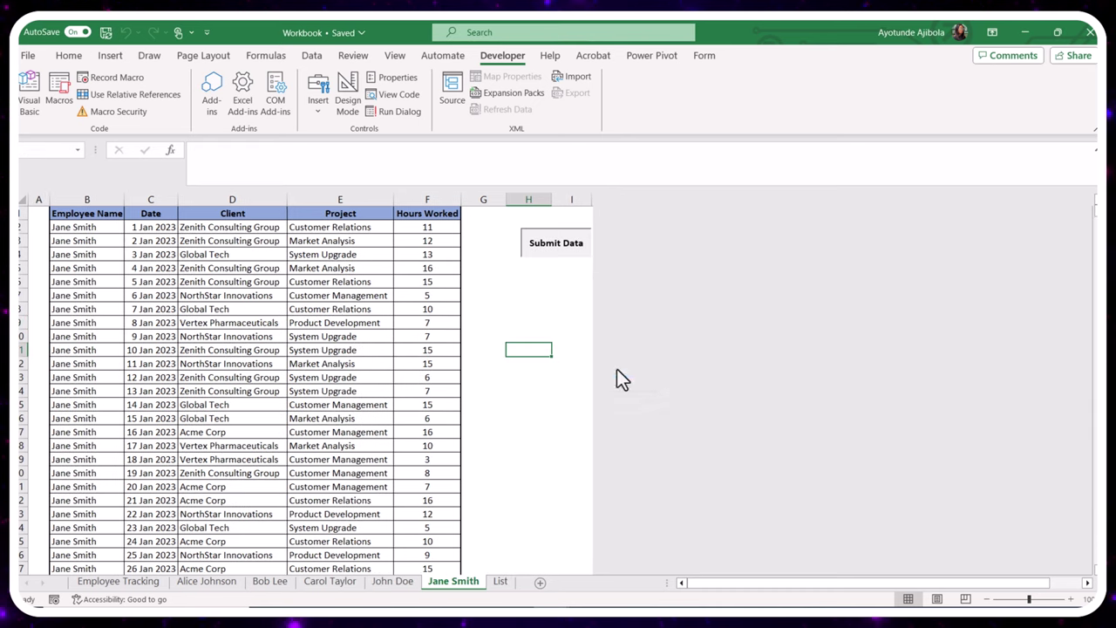
# Scroll through Employee Tracking to review all five employees' appended January 2023 rows
pyautogui.click(122, 582)
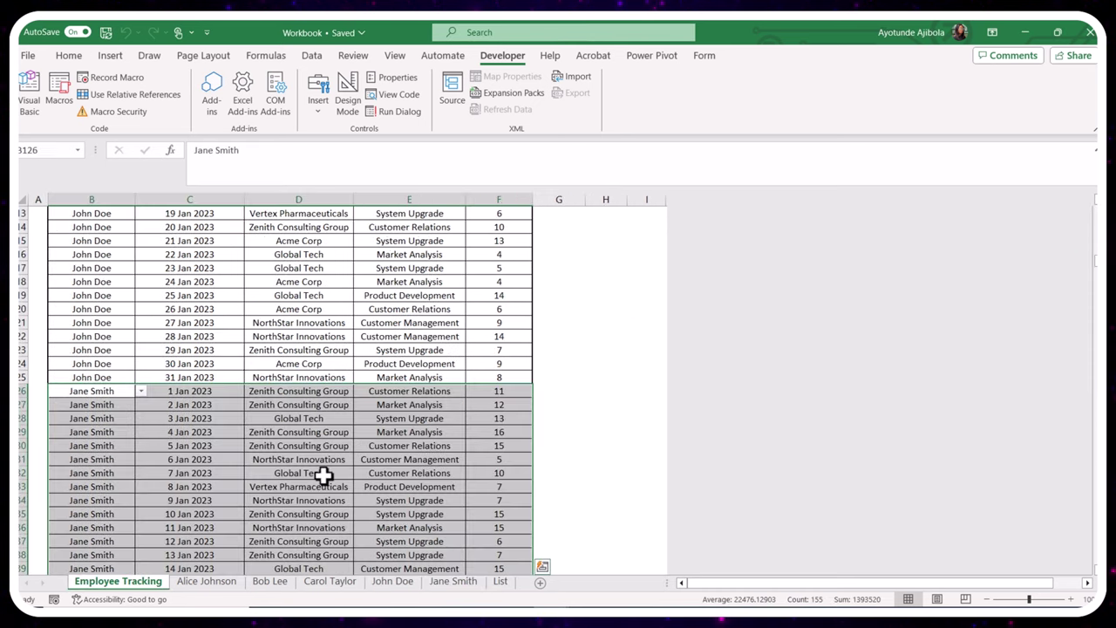
pyautogui.scroll(10, 226, 391)
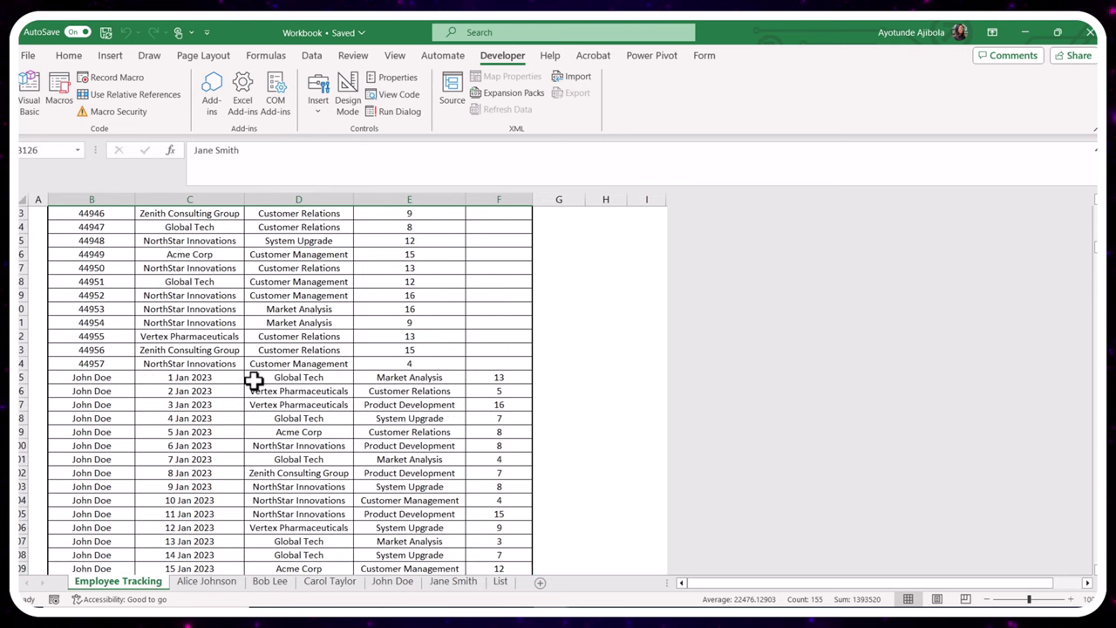
pyautogui.scroll(20, 255, 380)
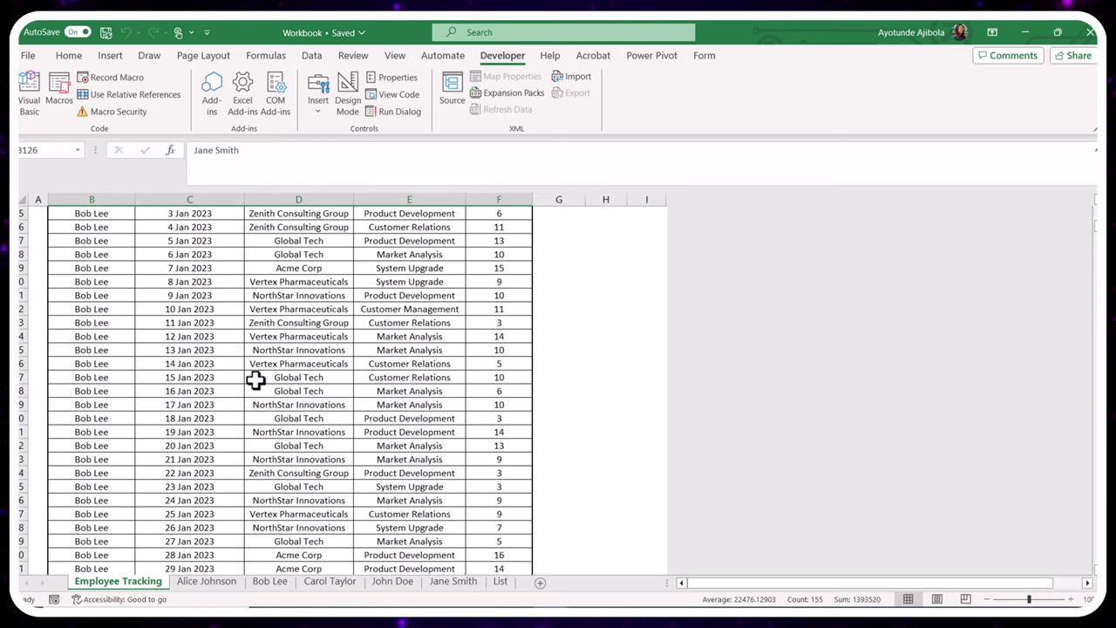
pyautogui.scroll(3, 255, 380)
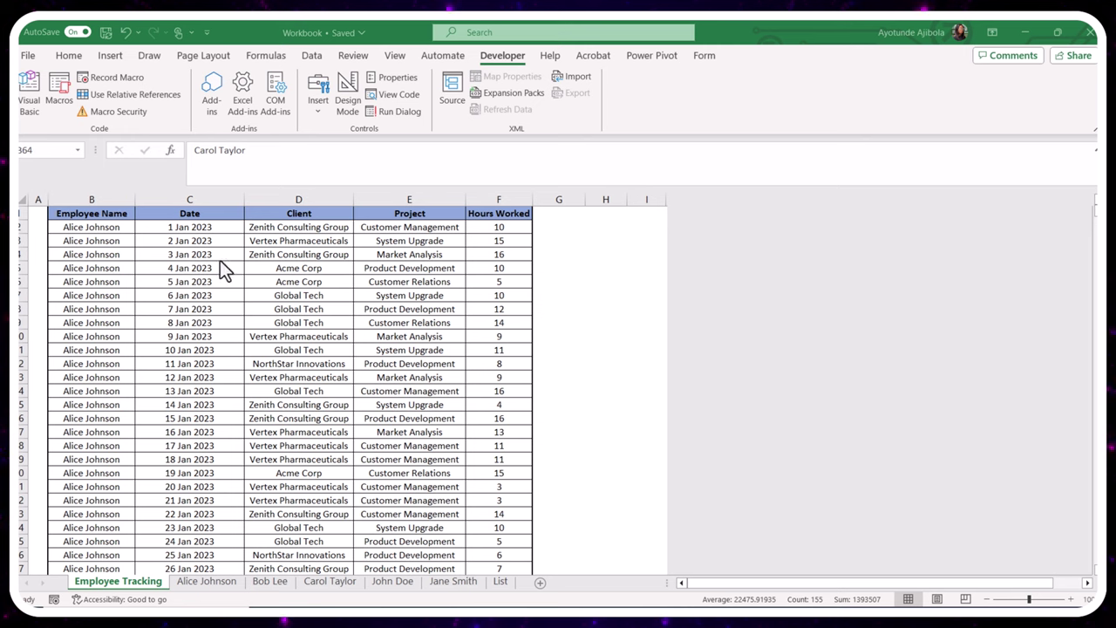
pyautogui.scroll(-1, 277, 330)
pyautogui.scroll(-10, 274, 321)
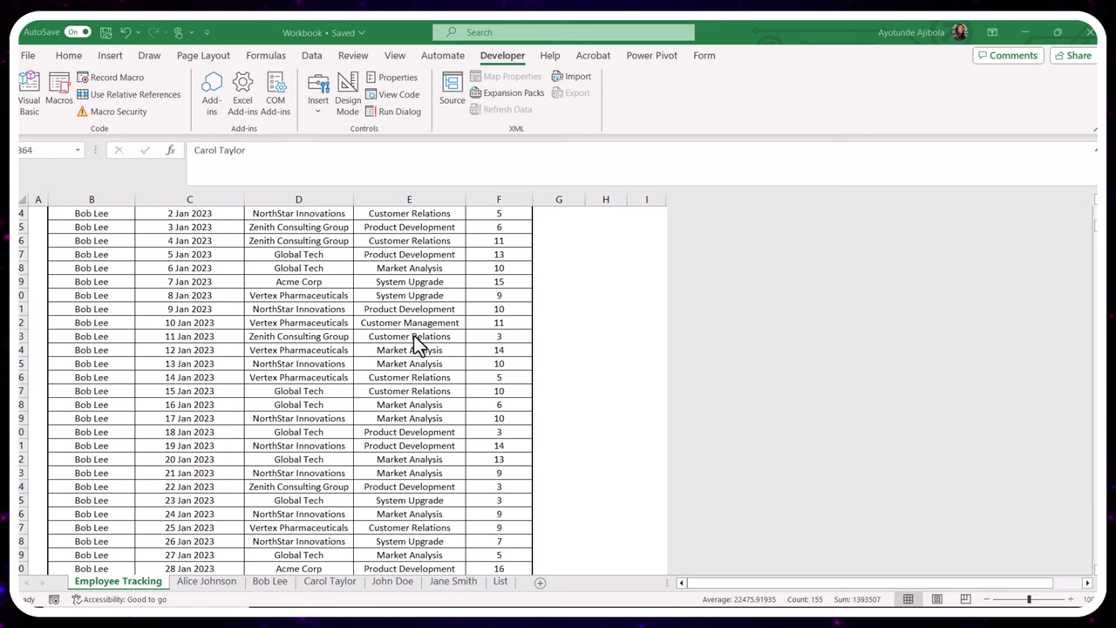
pyautogui.scroll(-6, 415, 335)
pyautogui.scroll(-9, 419, 343)
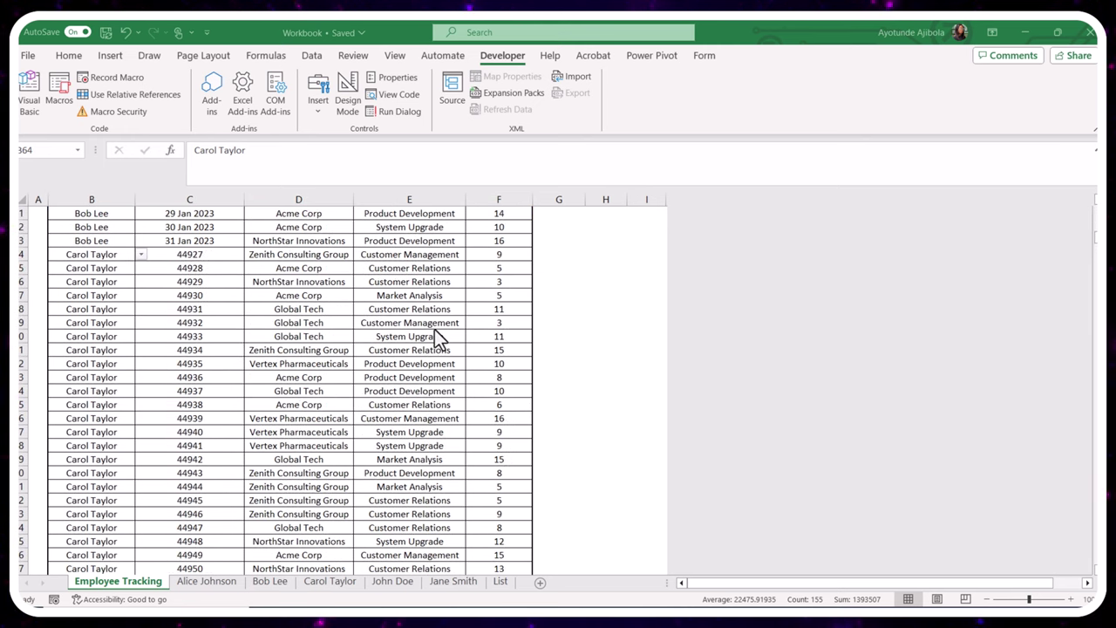
pyautogui.scroll(-18, 440, 339)
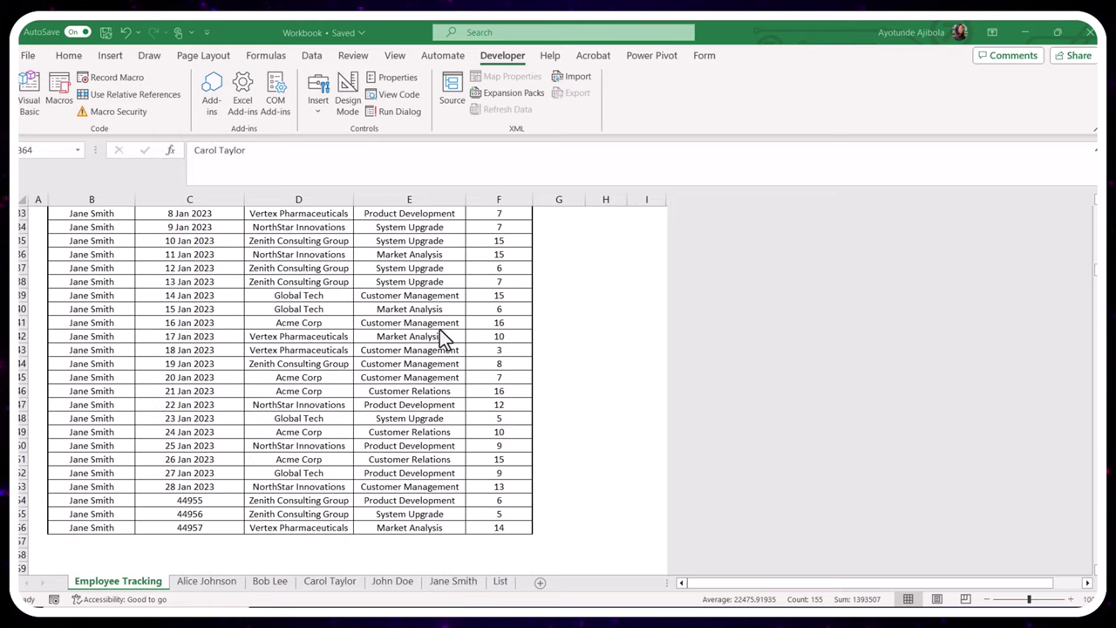
pyautogui.scroll(12, 440, 336)
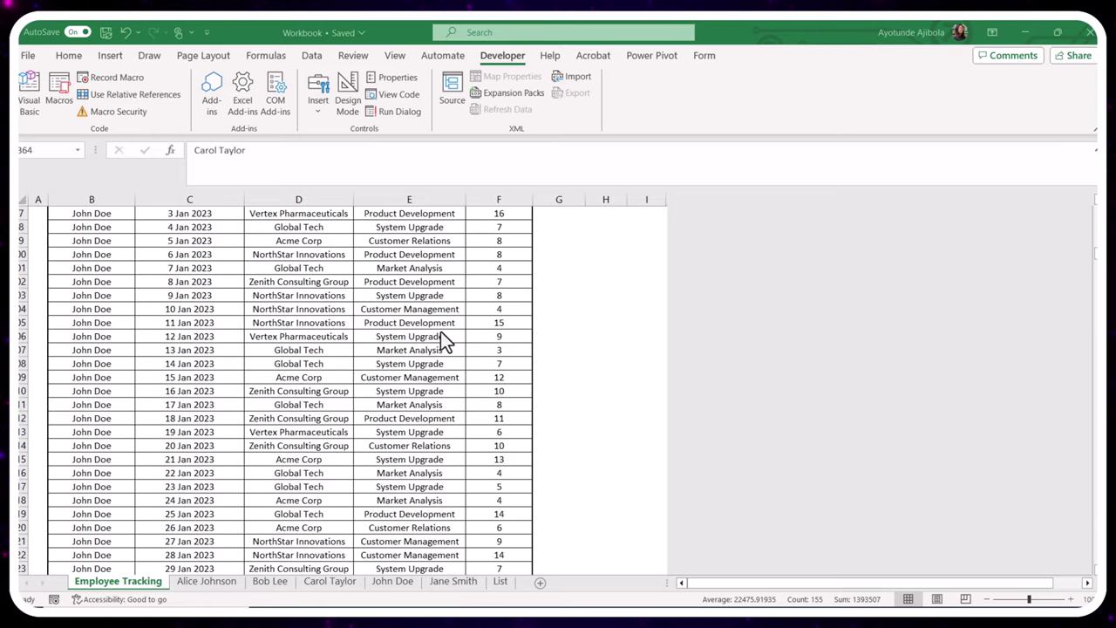
pyautogui.scroll(4, 441, 332)
pyautogui.scroll(15, 443, 338)
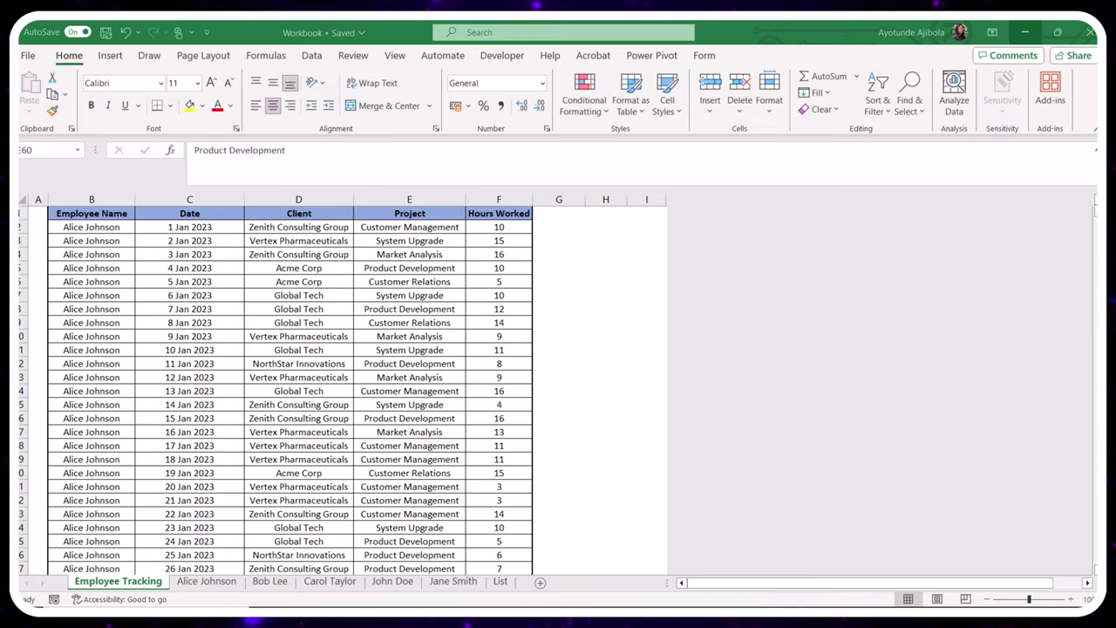
# In ConsolidateData, highlight the next-empty-row line, header checks, and source last-row line
pyautogui.hotkey('alt', 'F11')
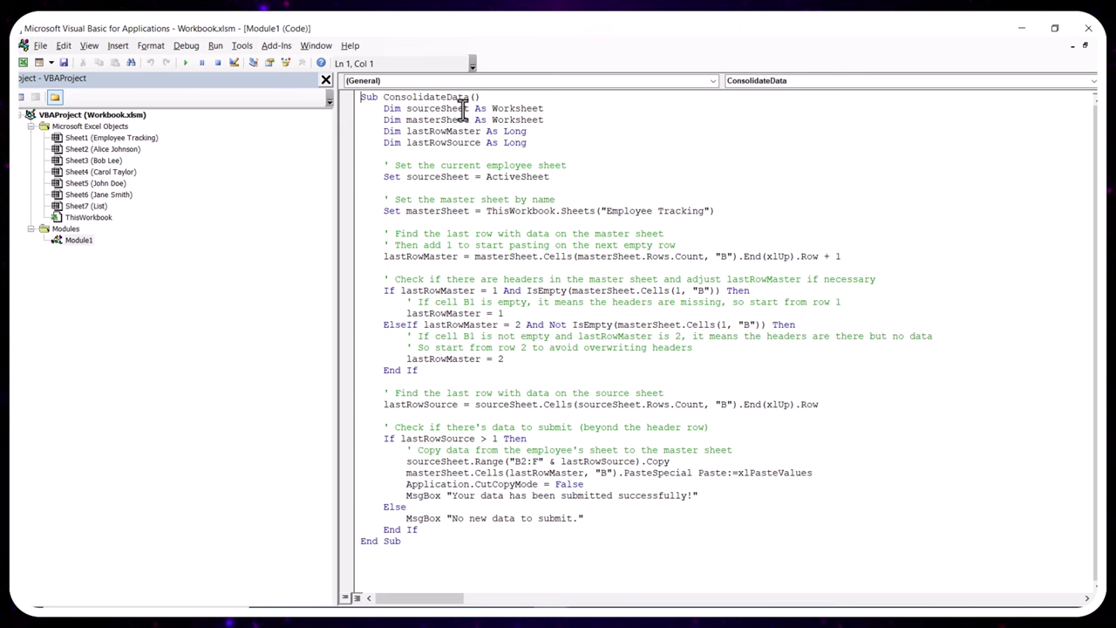
pyautogui.moveTo(383, 257); pyautogui.dragTo(851, 264)
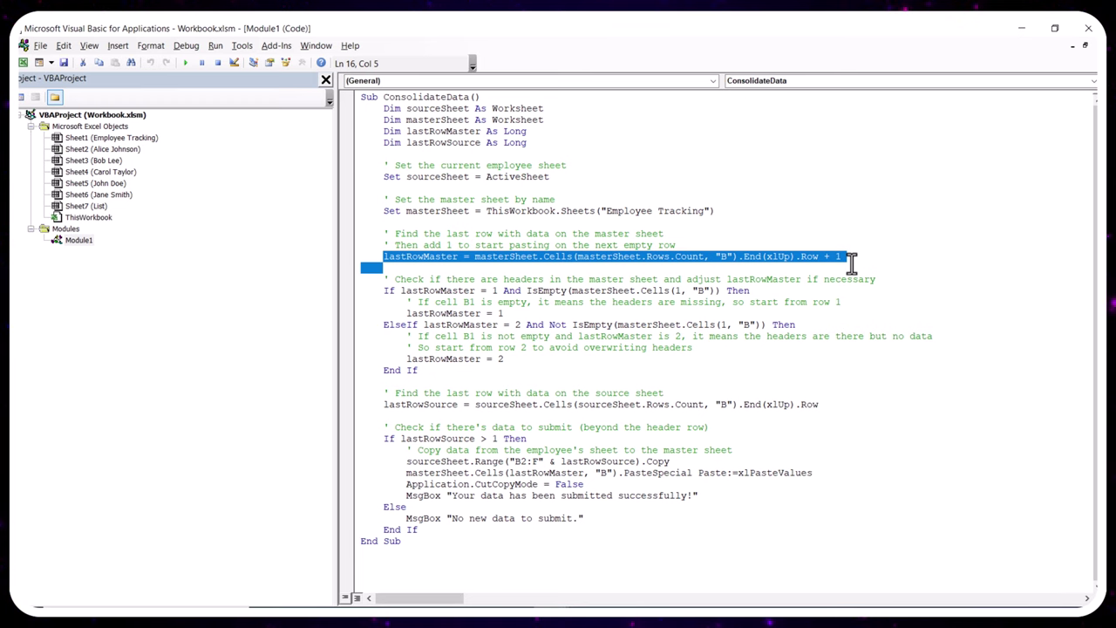
pyautogui.moveTo(384, 291); pyautogui.dragTo(578, 309)
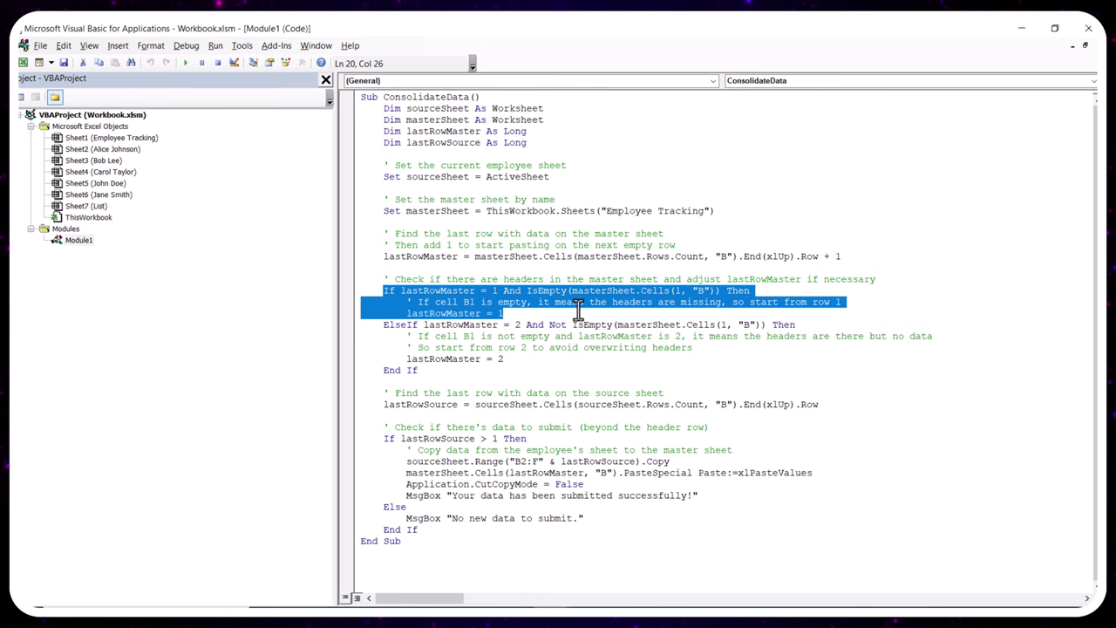
pyautogui.click(391, 345)
pyautogui.moveTo(381, 324); pyautogui.dragTo(547, 372)
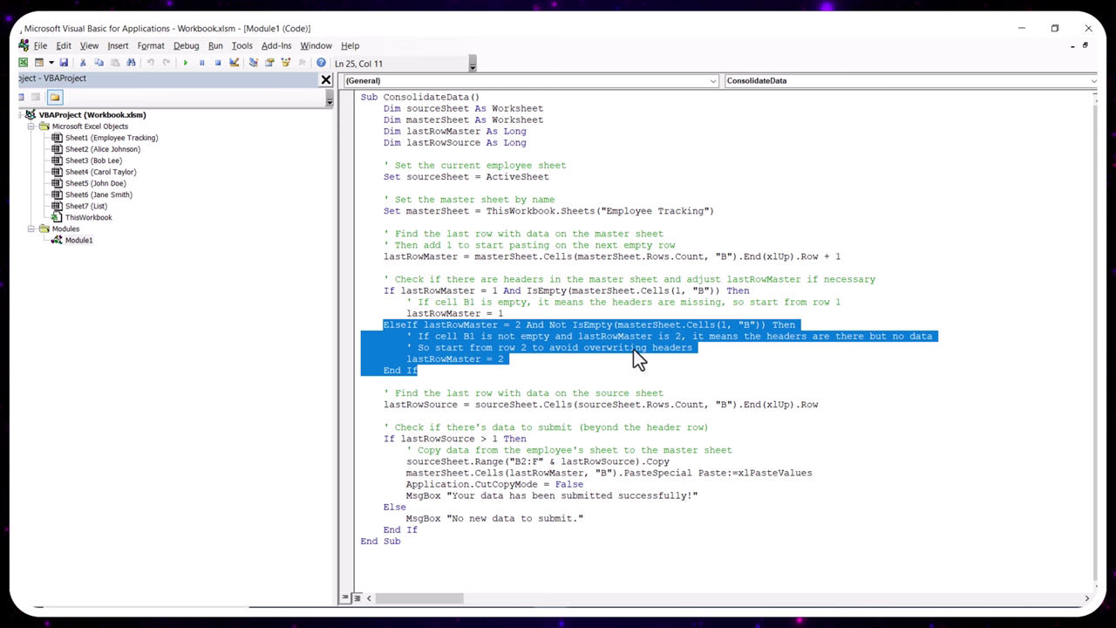
pyautogui.moveTo(379, 405); pyautogui.dragTo(816, 416)
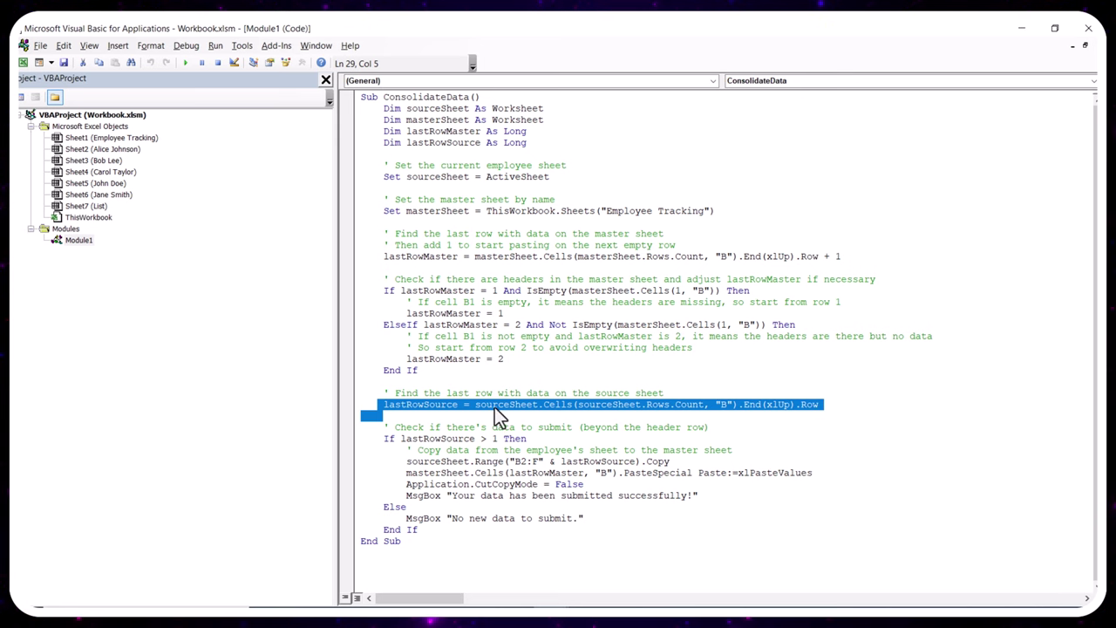
pyautogui.click(368, 455)
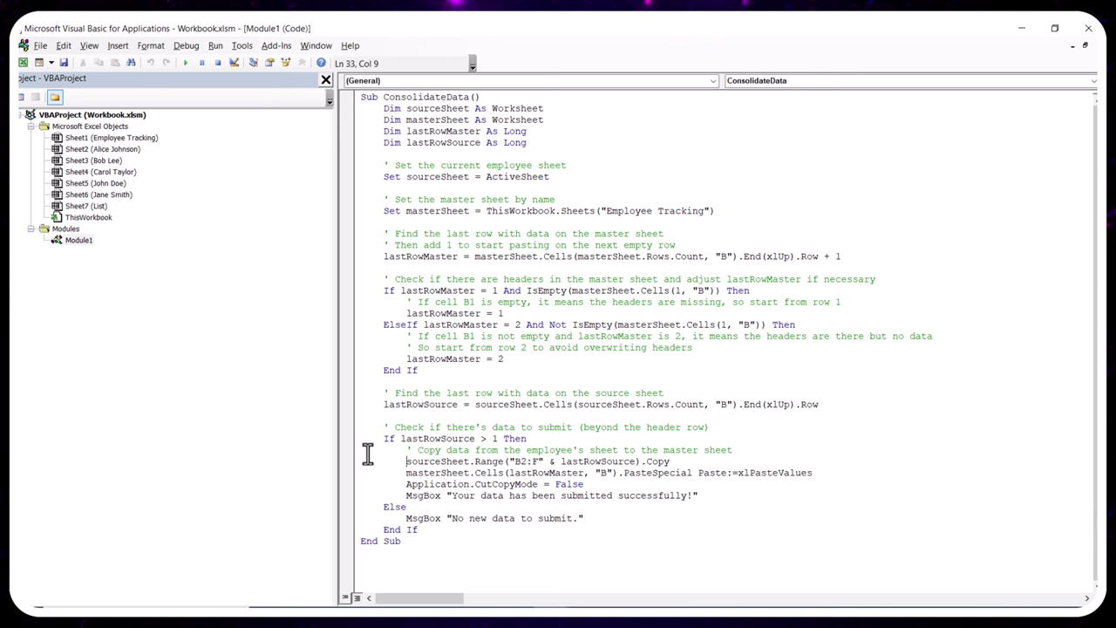
pyautogui.moveTo(368, 455); pyautogui.dragTo(837, 475)
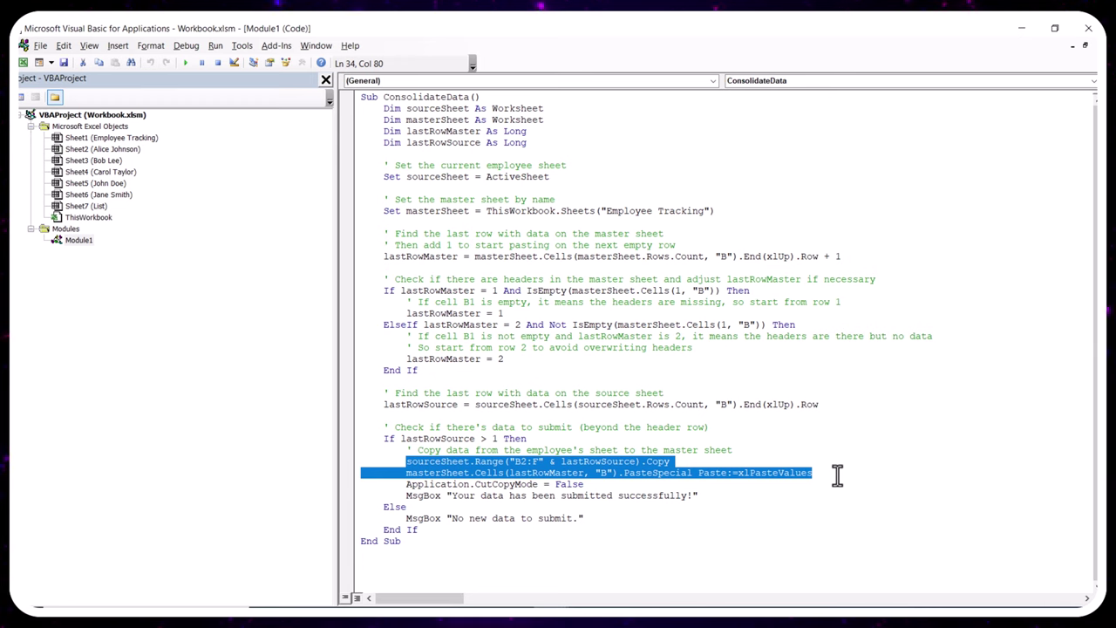
pyautogui.click(653, 558)
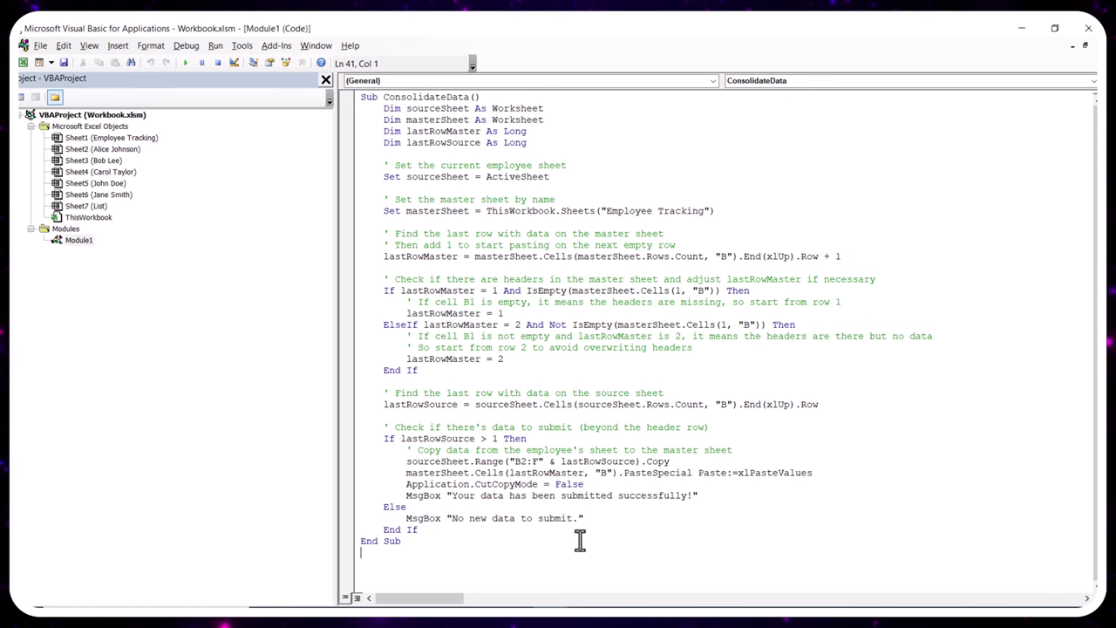
pyautogui.moveTo(583, 518); pyautogui.dragTo(422, 518)
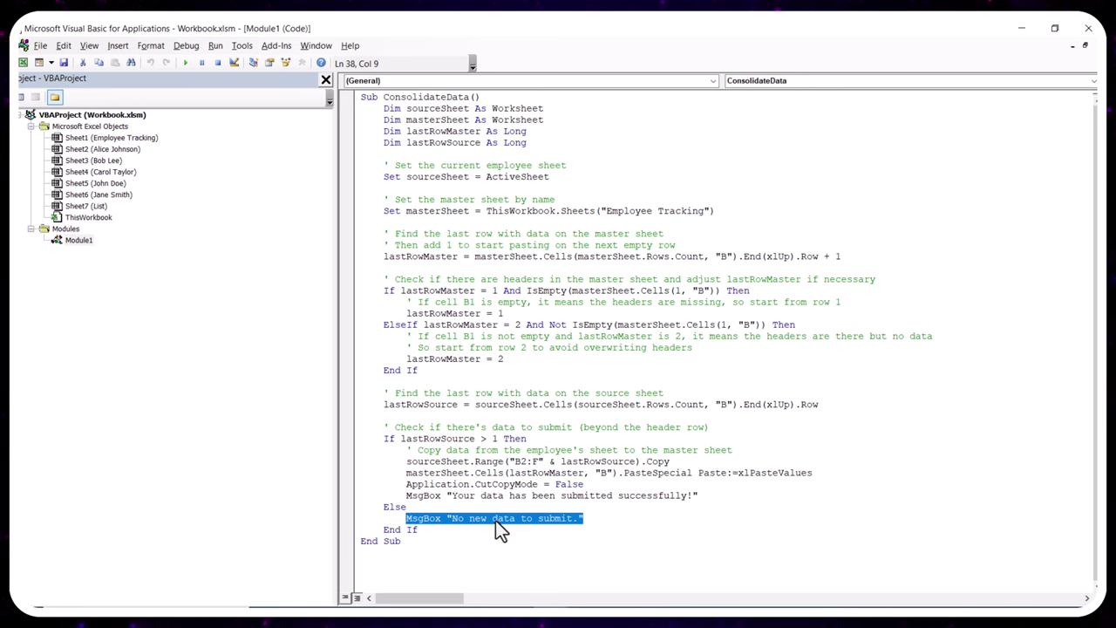
pyautogui.click(591, 518)
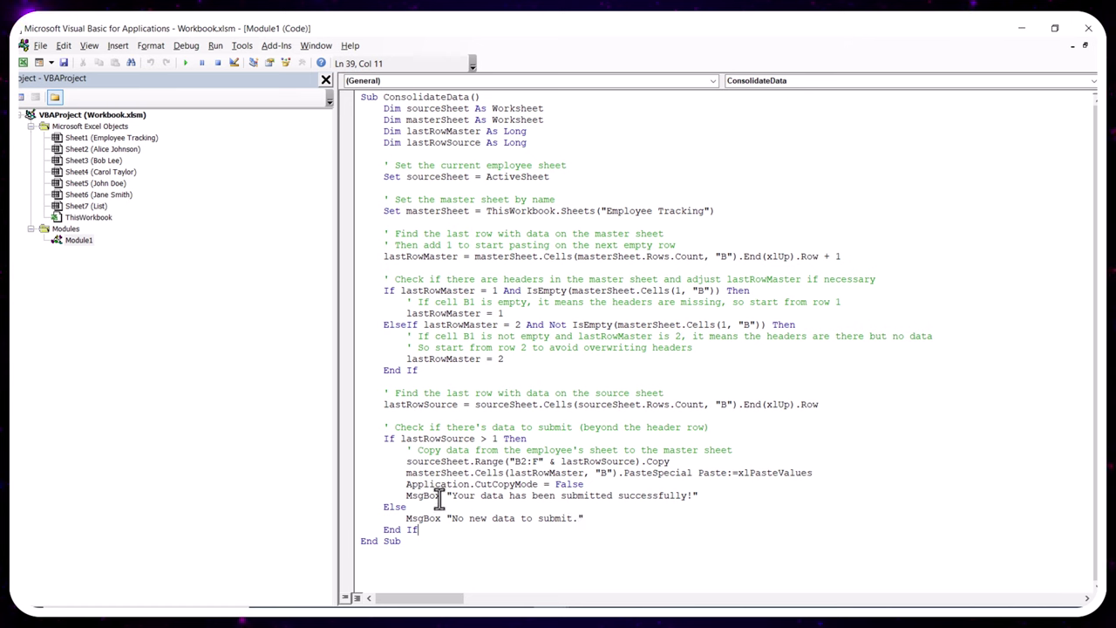
pyautogui.moveTo(446, 496); pyautogui.dragTo(689, 497)
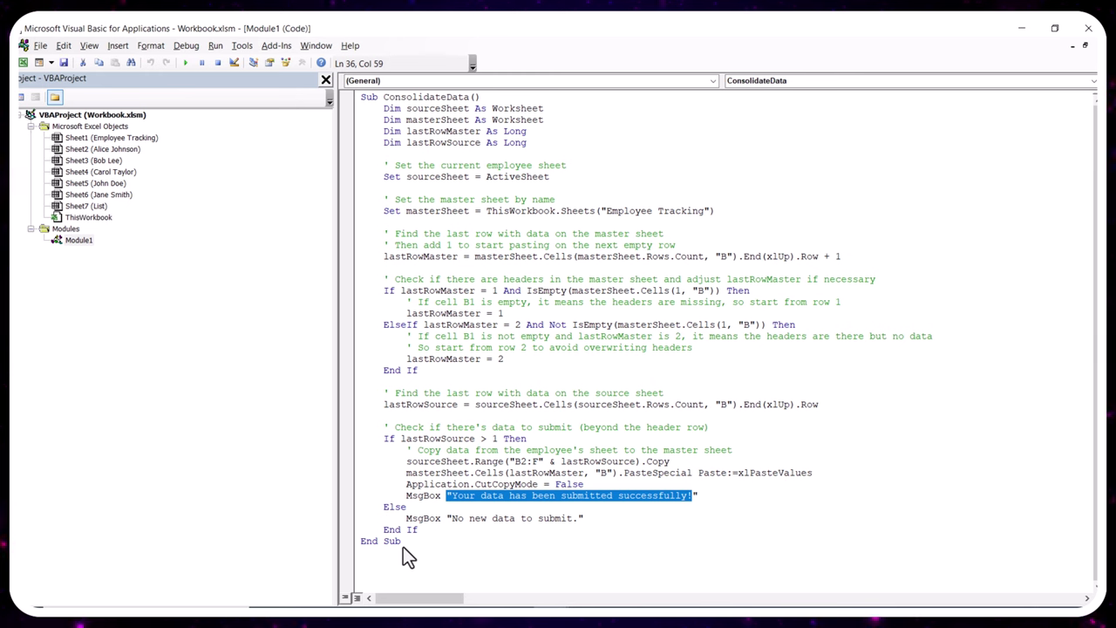
pyautogui.hotkey('alt', 'Tab')
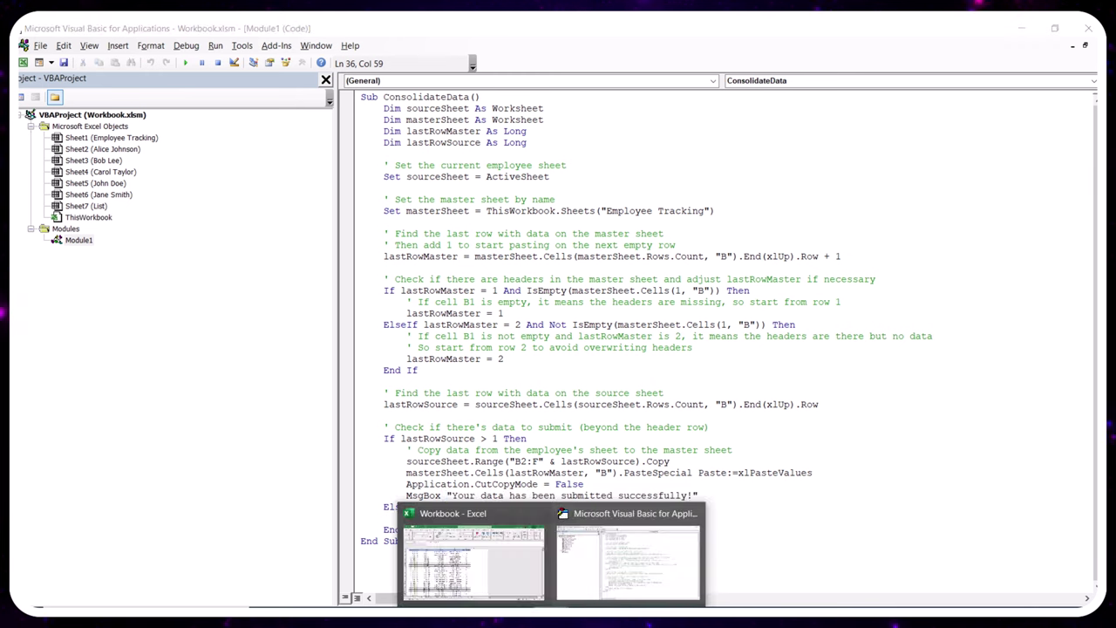
# Back in Excel, add a new worksheet and name it Daily Summary
pyautogui.click(506, 533)
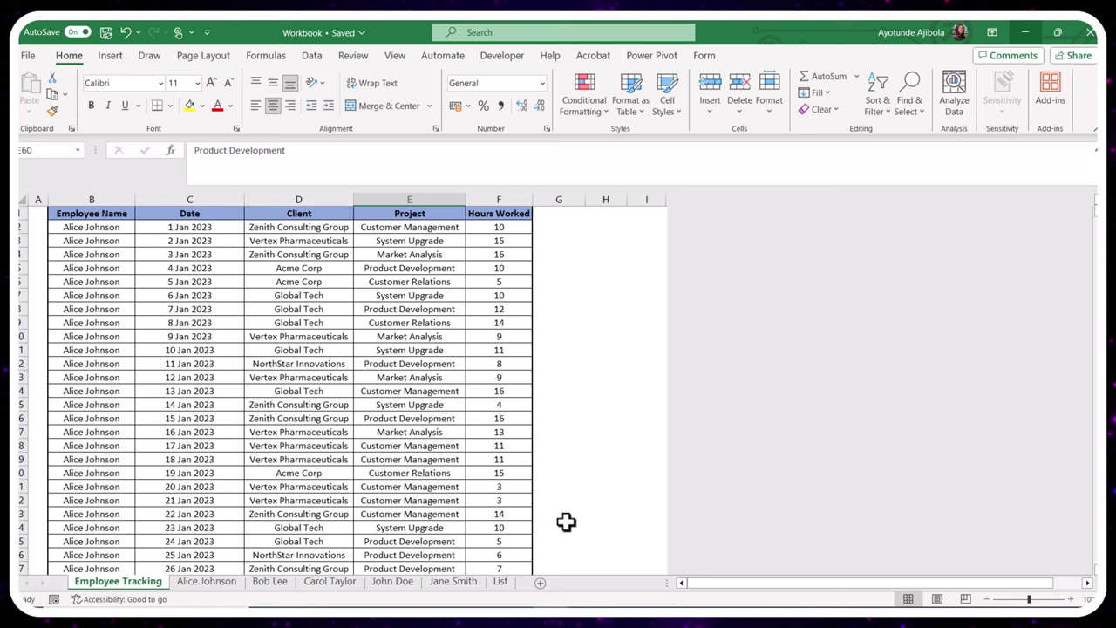
pyautogui.click(541, 582)
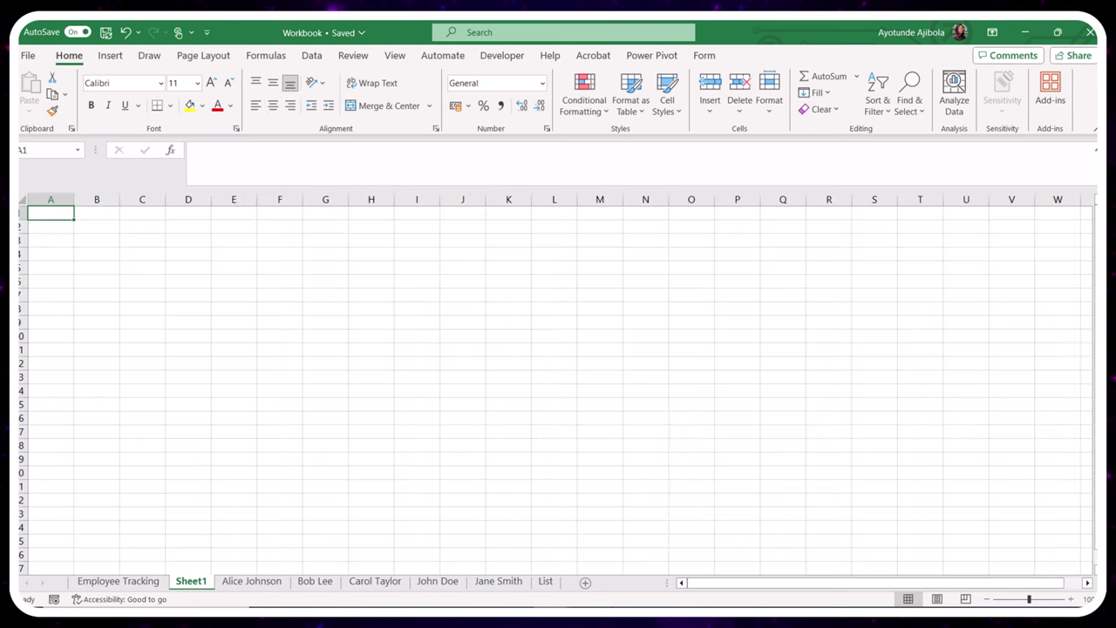
pyautogui.doubleClick(192, 582)
pyautogui.write('Da')
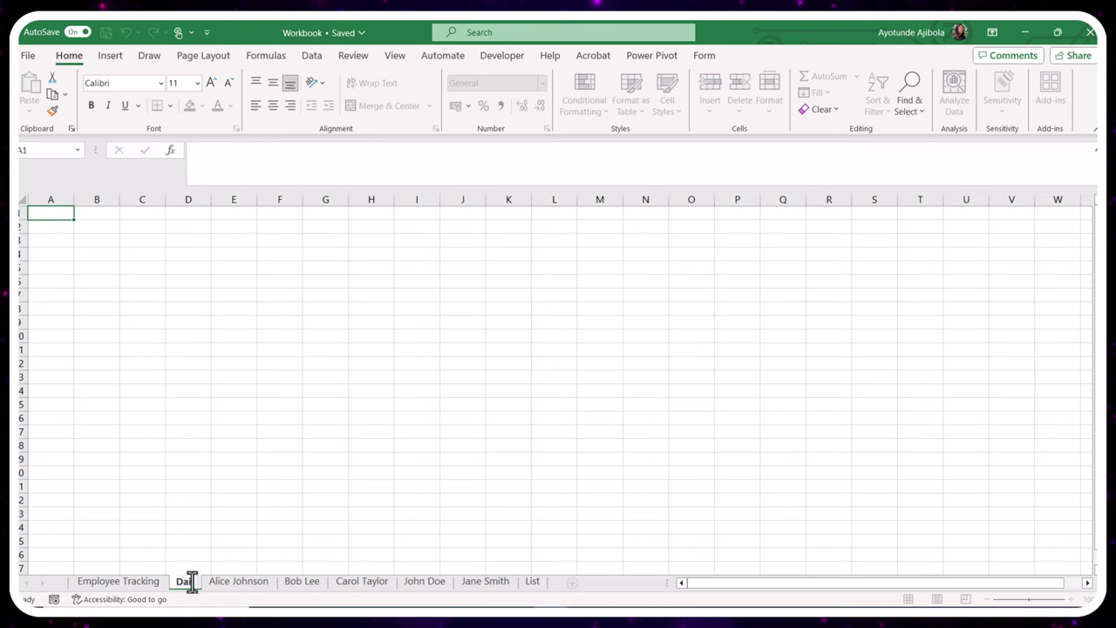
pyautogui.write('ily Summary')
pyautogui.click(219, 497)
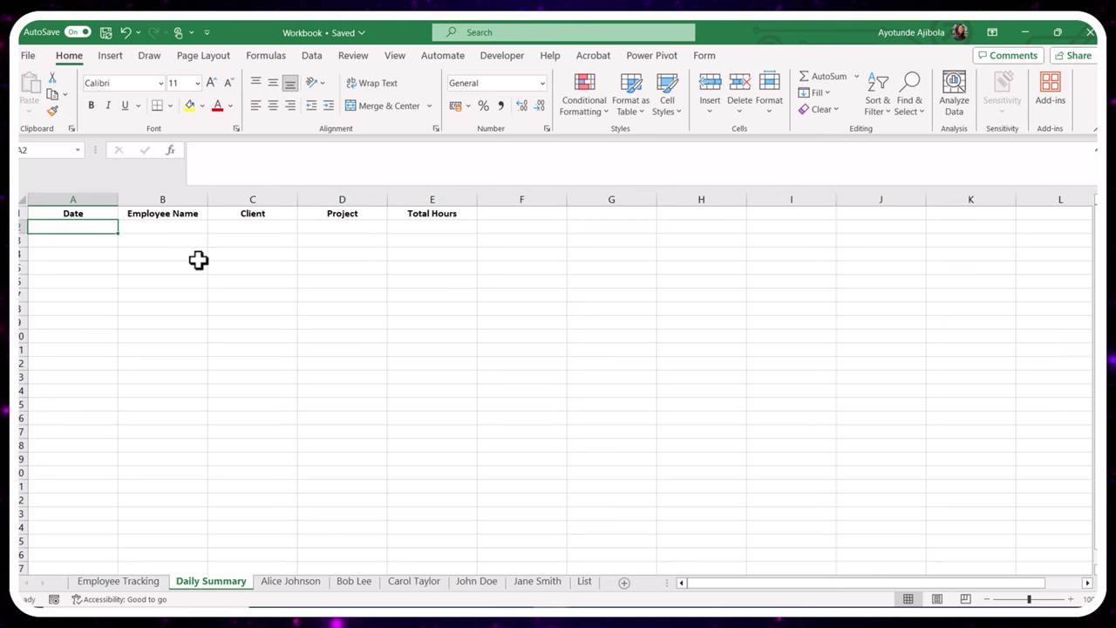
# Create an empty pivot table from the Employee Tracking range at 'Daily Summary'!A2
pyautogui.click(118, 582)
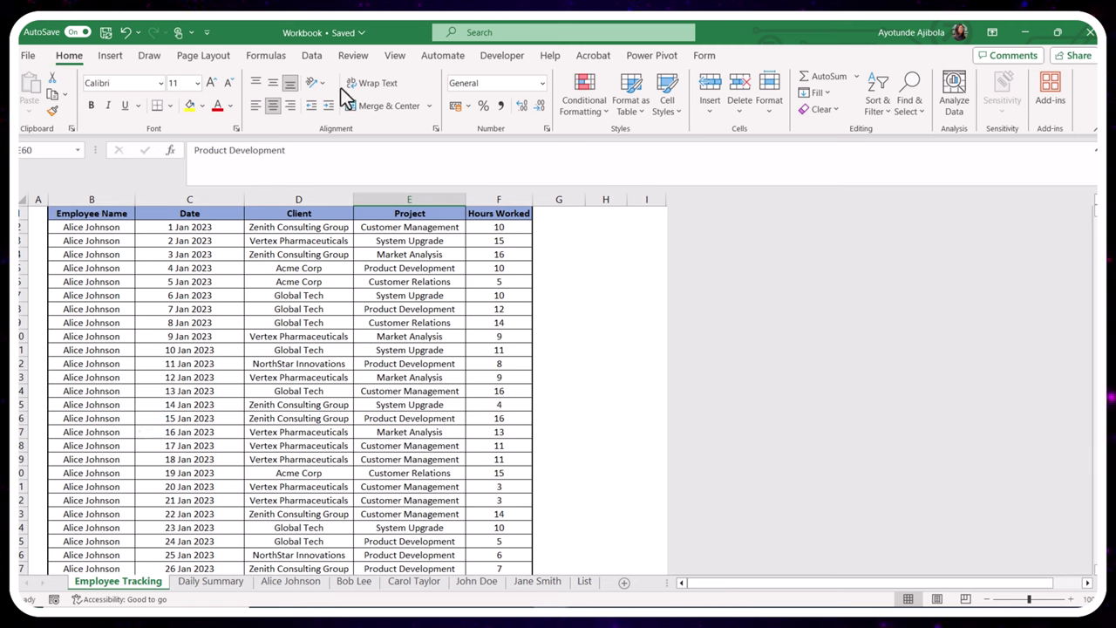
pyautogui.click(111, 56)
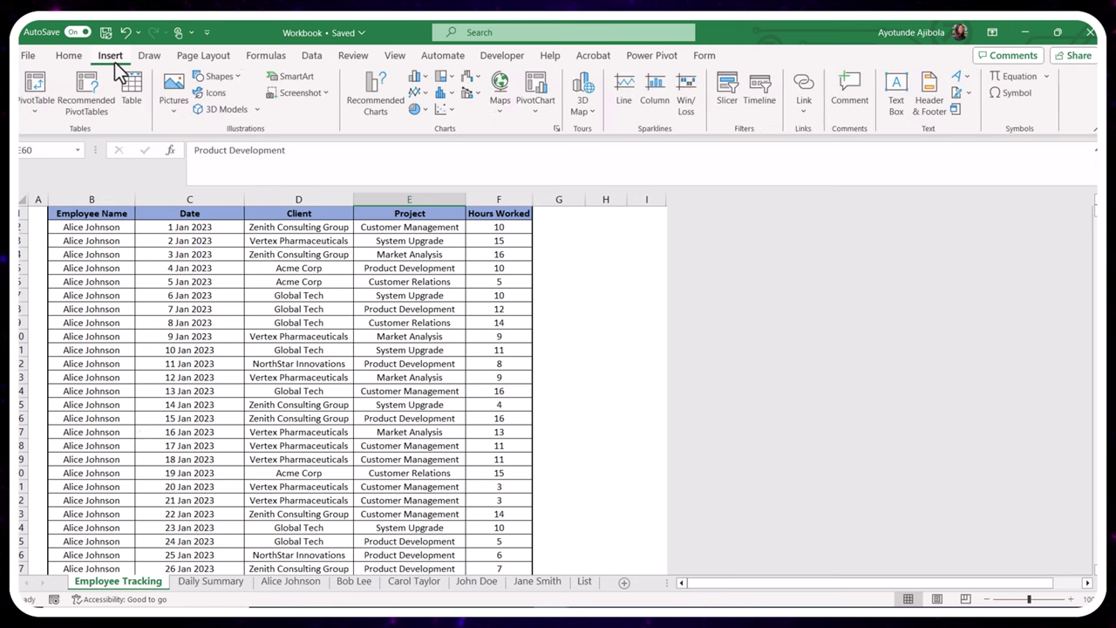
pyautogui.click(31, 113)
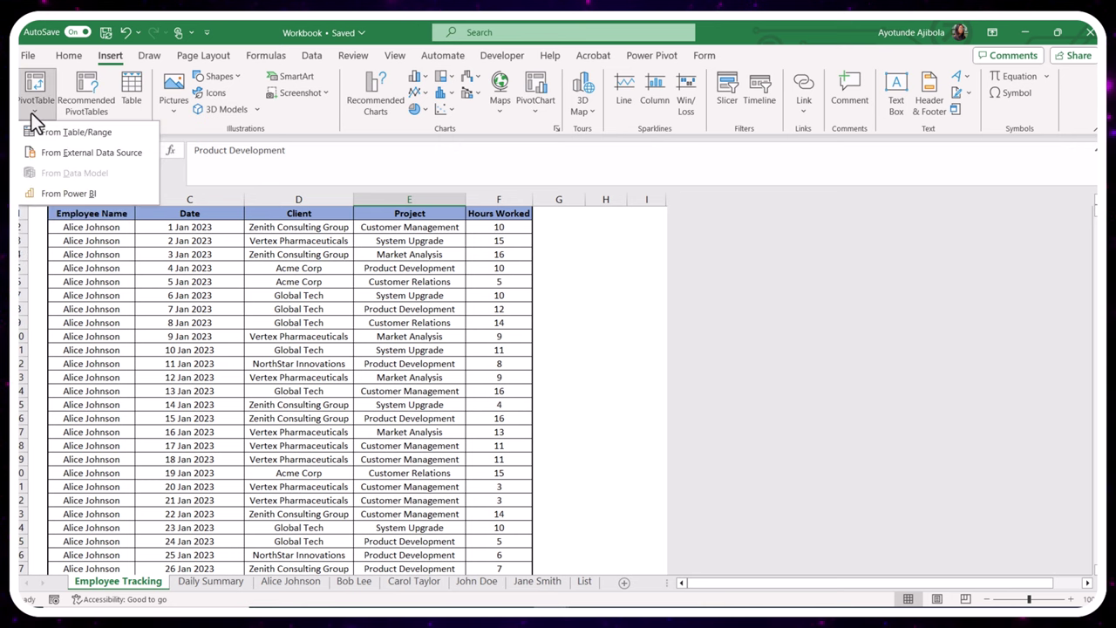
pyautogui.click(48, 129)
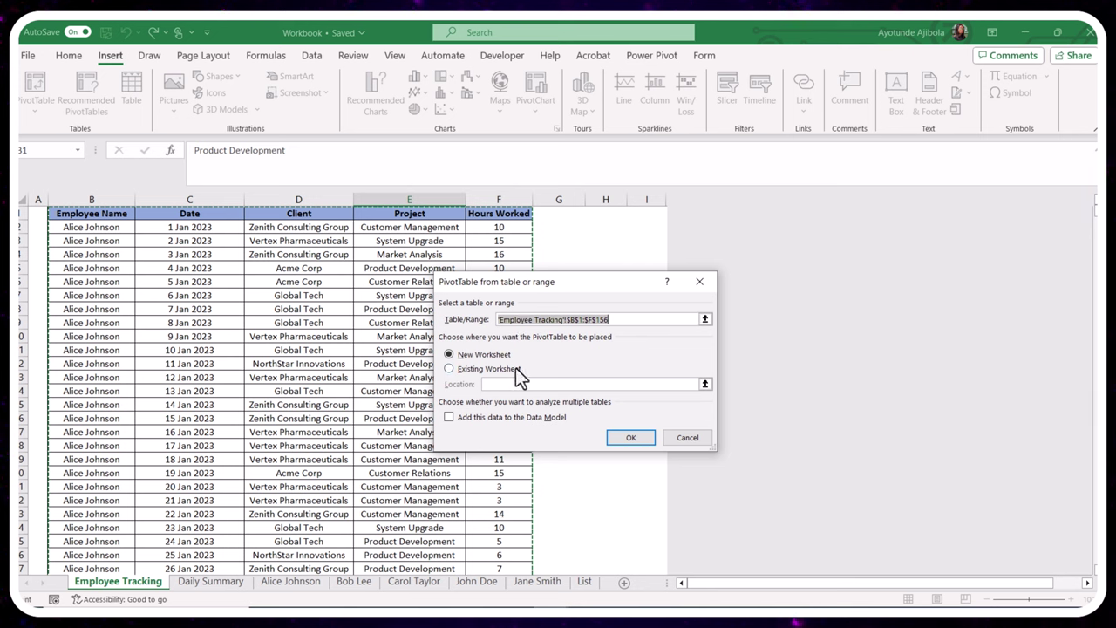
pyautogui.press('Escape')
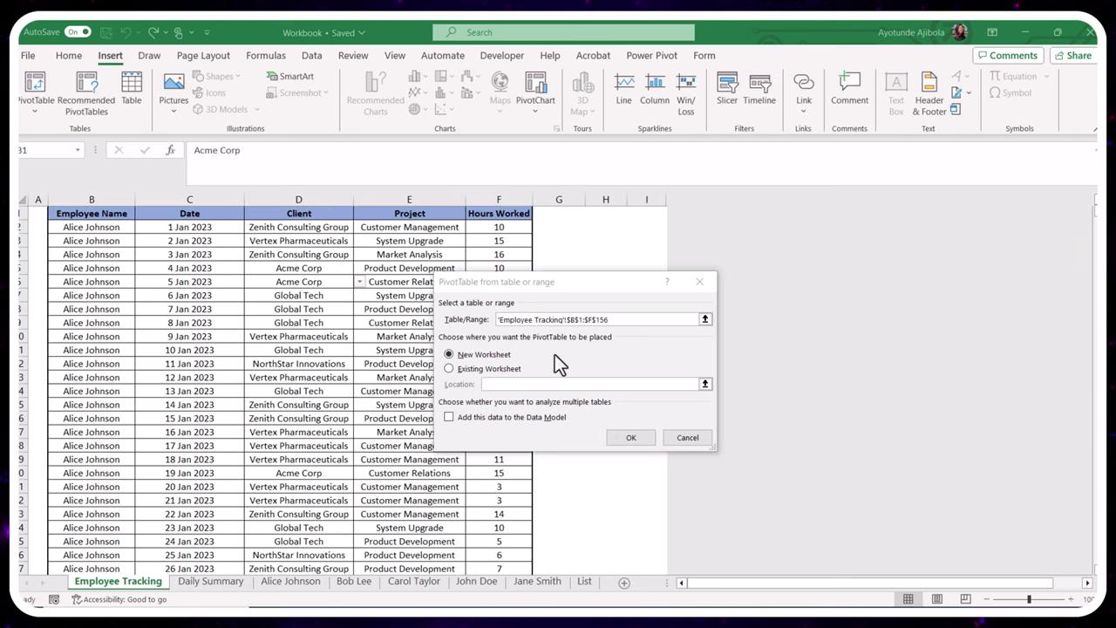
pyautogui.click(448, 370)
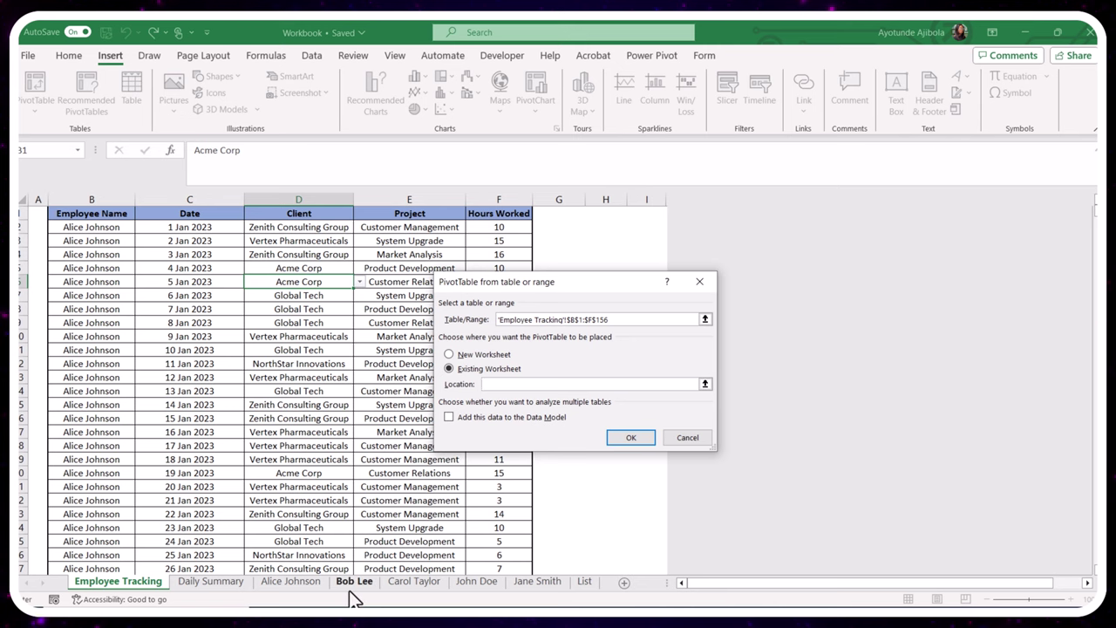
pyautogui.click(211, 581)
pyautogui.click(73, 226)
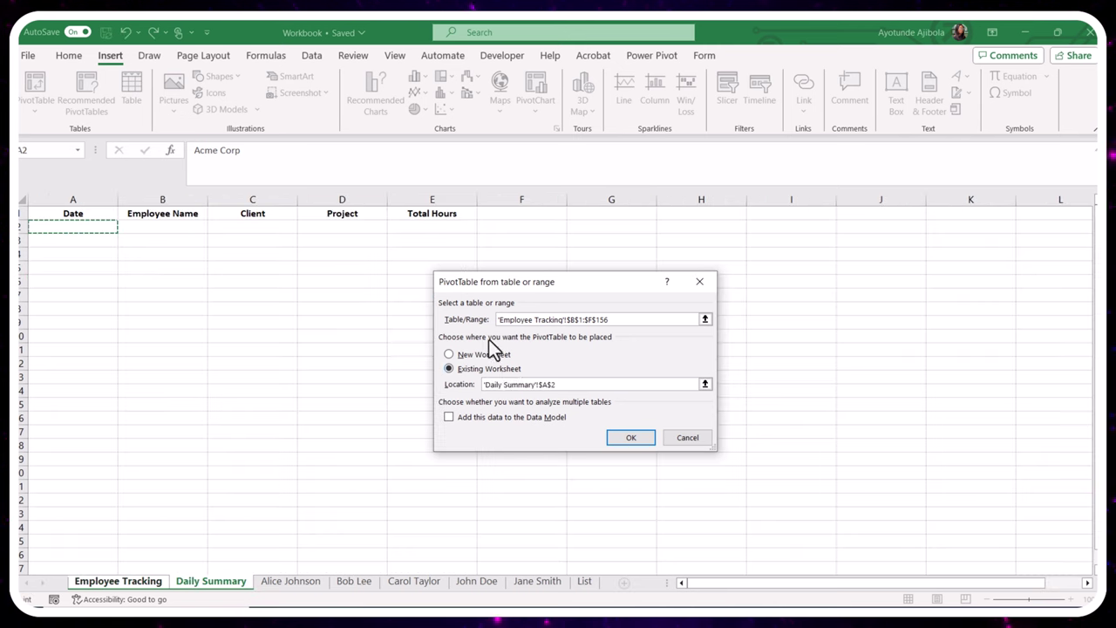
pyautogui.click(623, 442)
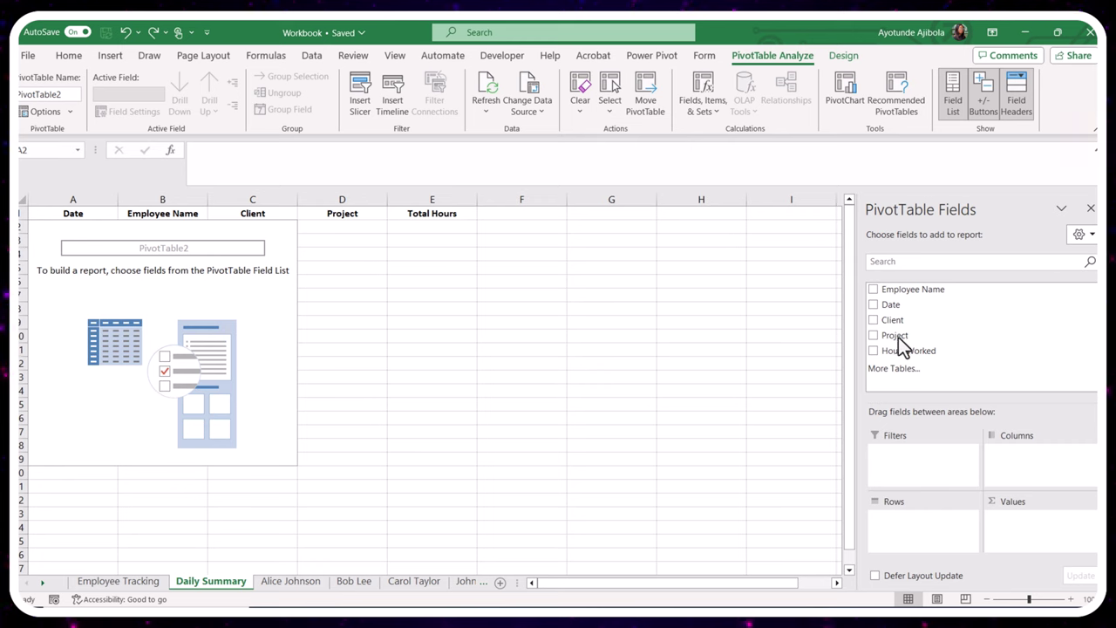
# Put Date, Employee Name, Client and Project in Rows and Sum of Hours Worked in Values
pyautogui.moveTo(891, 304); pyautogui.dragTo(905, 528)
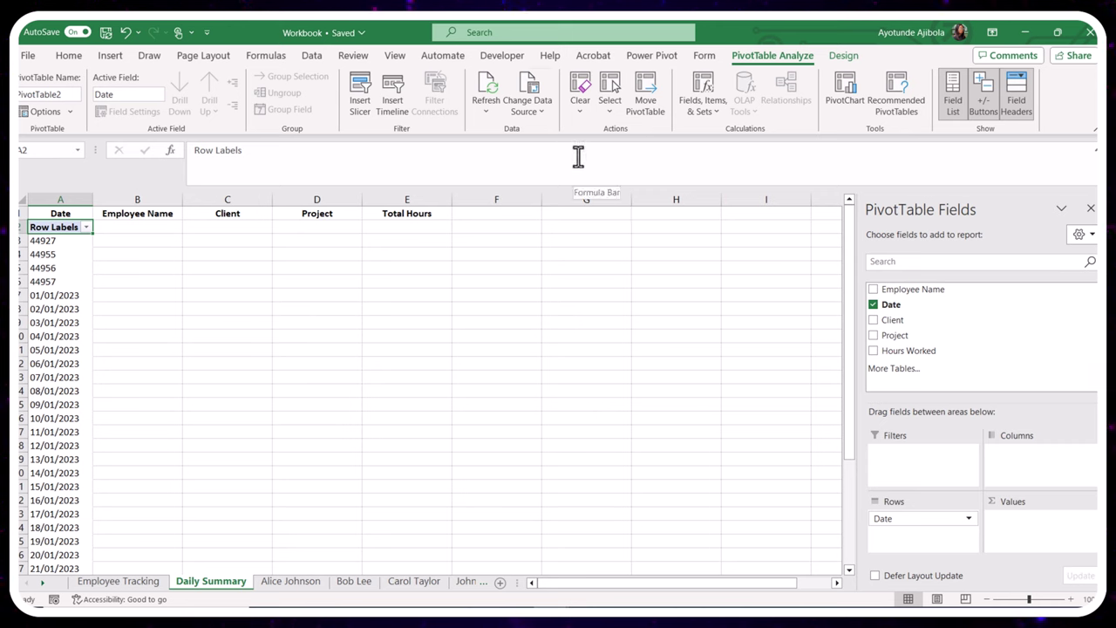
pyautogui.moveTo(913, 288); pyautogui.dragTo(905, 534)
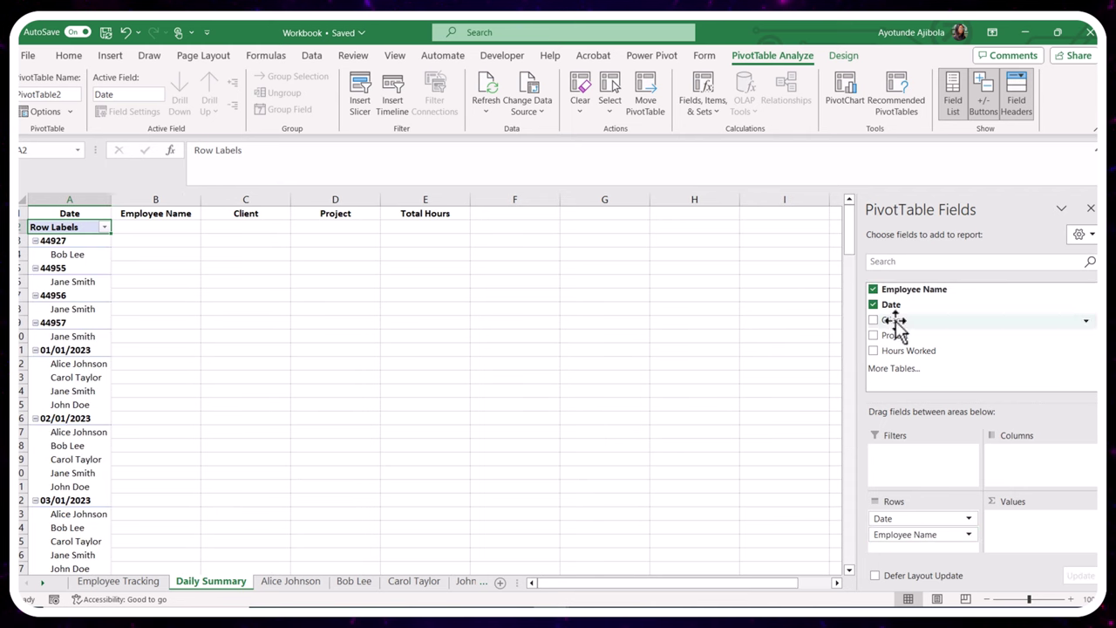
pyautogui.moveTo(767, 451); pyautogui.dragTo(922, 544)
pyautogui.moveTo(894, 335); pyautogui.dragTo(898, 549)
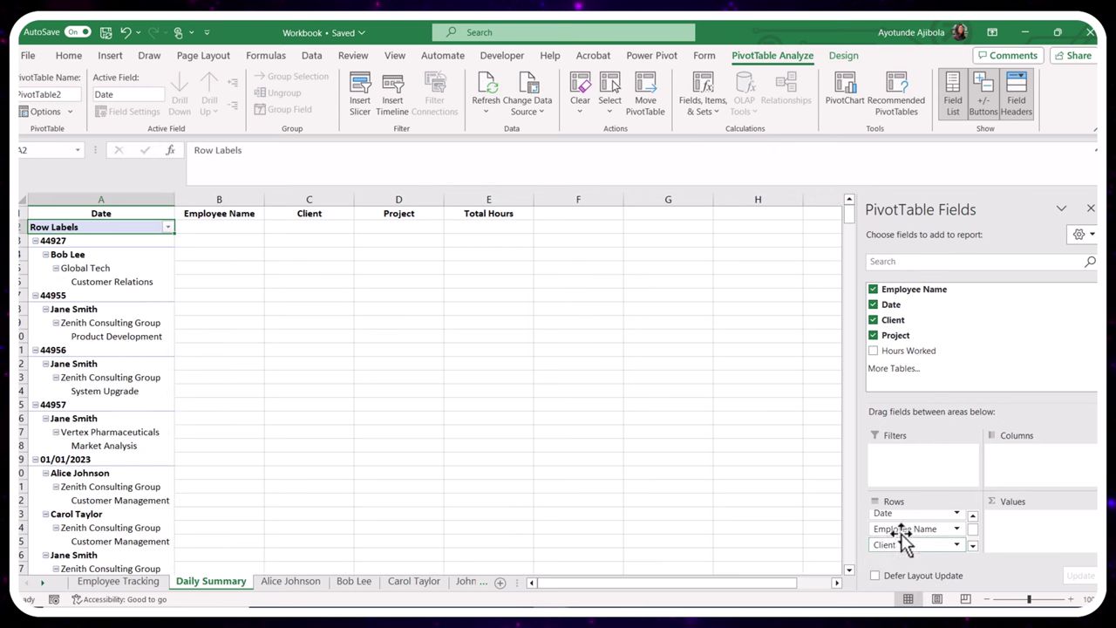
pyautogui.scroll(-3, 91, 375)
pyautogui.scroll(3, 87, 381)
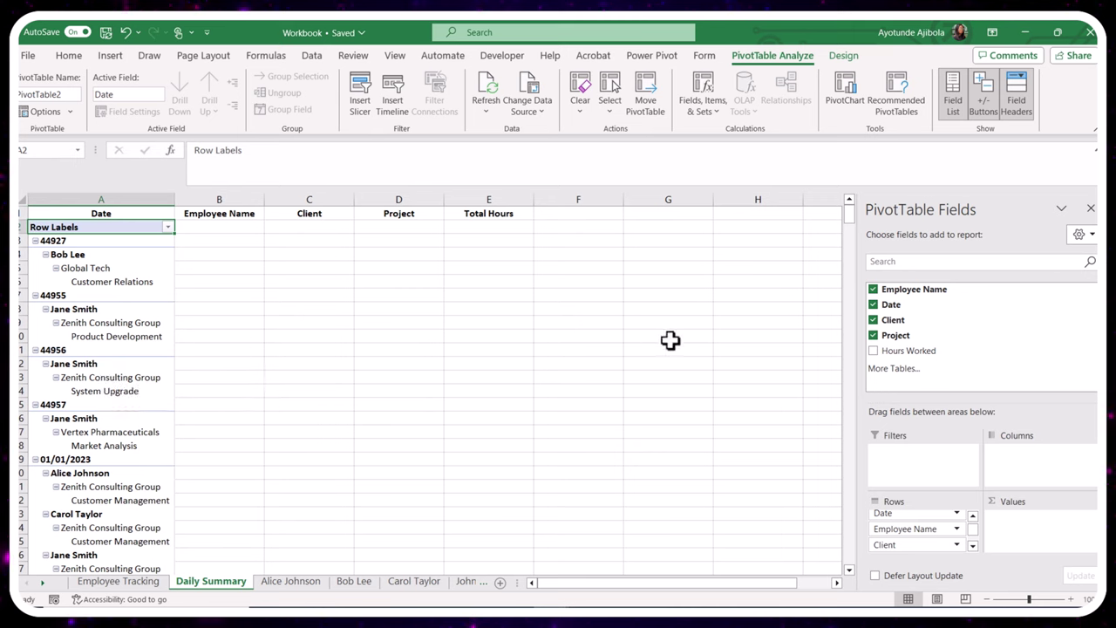
pyautogui.moveTo(897, 351); pyautogui.dragTo(1039, 543)
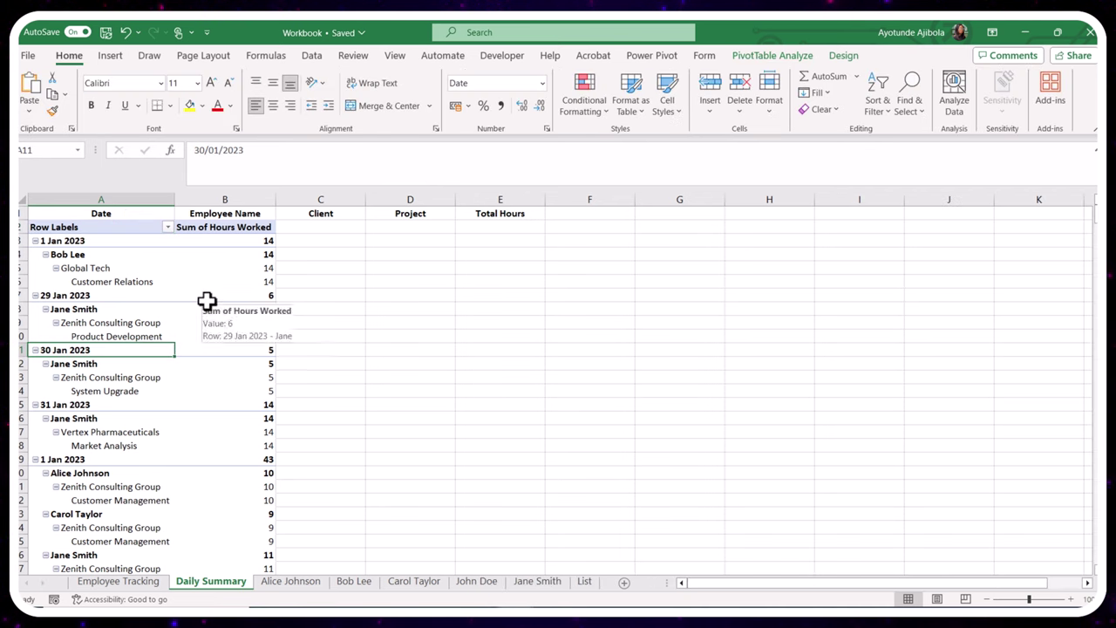
# Select the Daily Summary pivot and browse the PivotTable Design style options
pyautogui.click(174, 285)
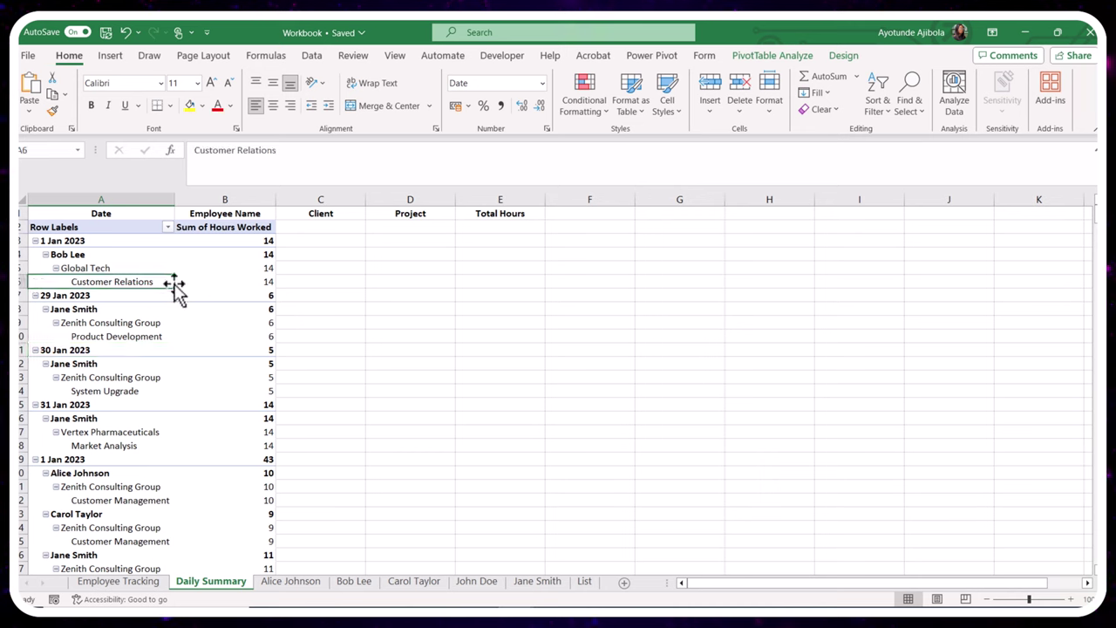
pyautogui.click(844, 57)
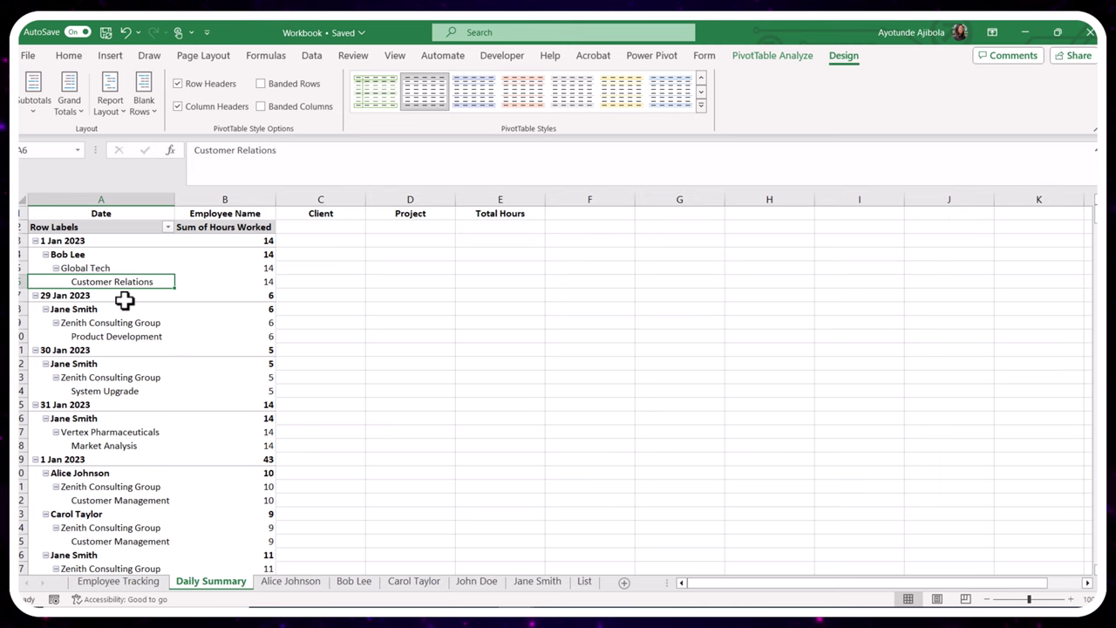
pyautogui.scroll(-2, 183, 366)
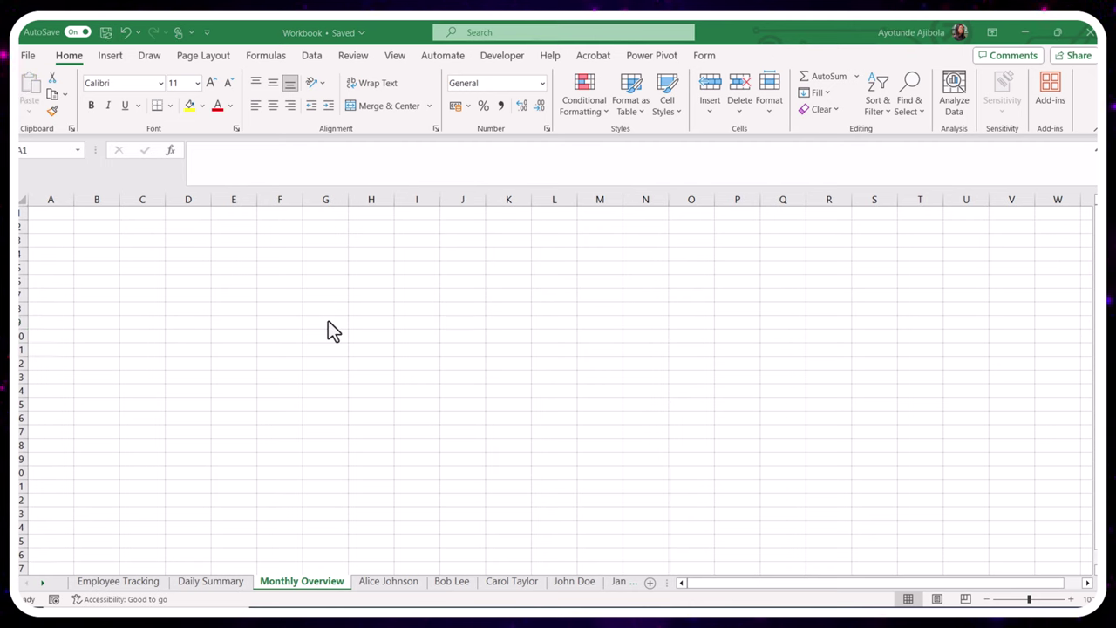
pyautogui.hotkey('shift', 'Right')
pyautogui.hotkey('shift', 'Right')
pyautogui.hotkey('shift', 'Right')
pyautogui.hotkey('shift', 'Right')
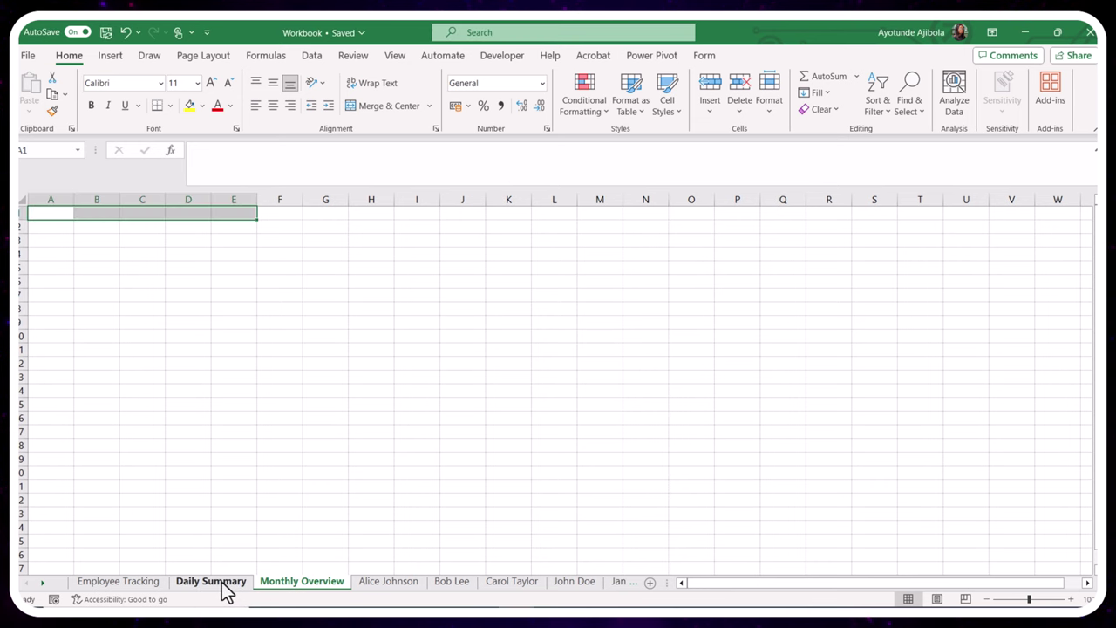
# Create an empty pivot table from the Employee Tracking range at Monthly Overview cell A1
pyautogui.click(139, 589)
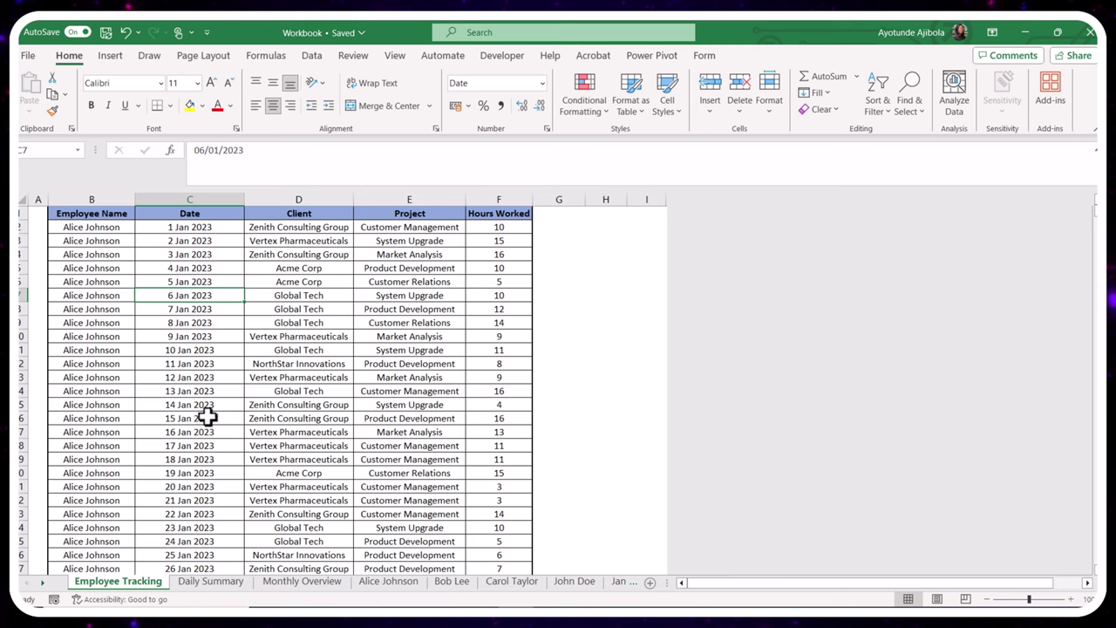
pyautogui.click(110, 58)
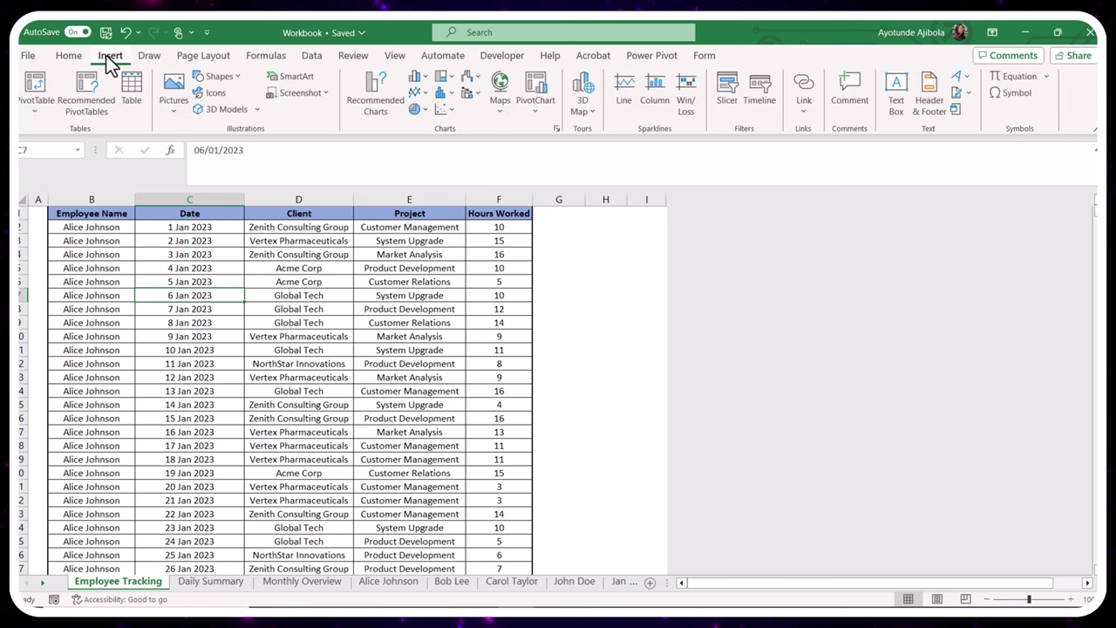
pyautogui.click(39, 109)
pyautogui.click(64, 133)
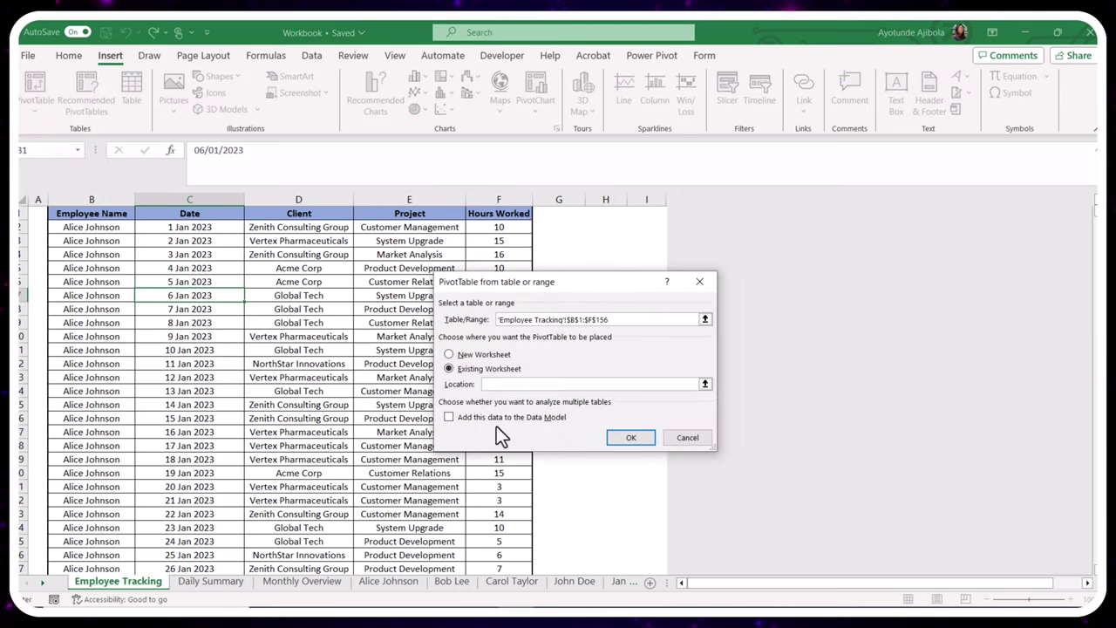
pyautogui.click(324, 583)
pyautogui.click(54, 214)
pyautogui.click(634, 437)
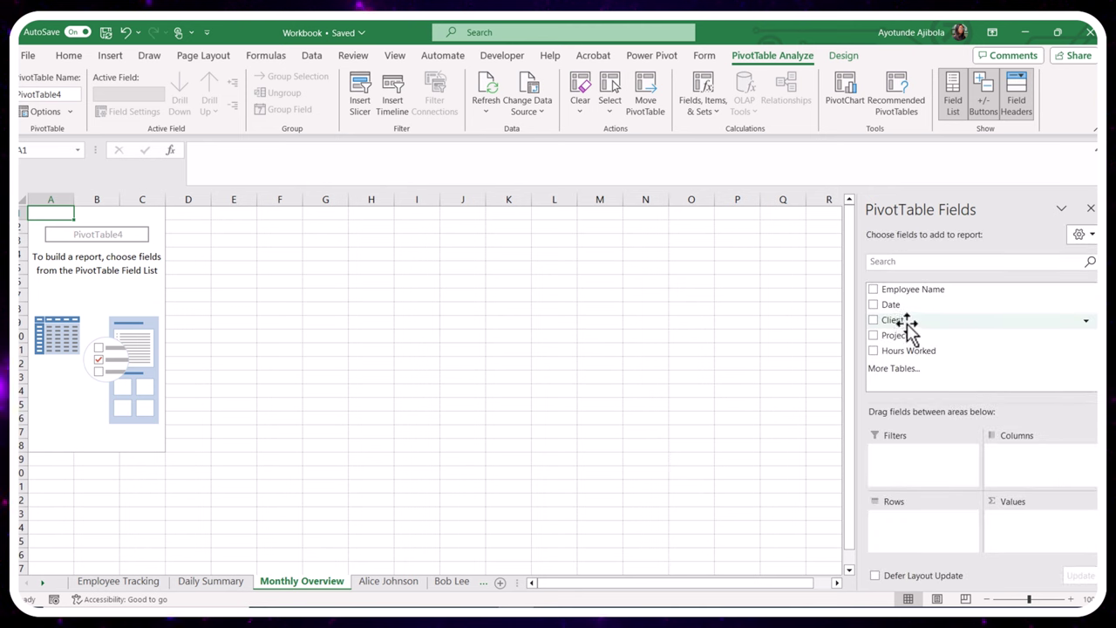
# Add Date to the pivot rows and format it with the 14 Mar 2012 date style
pyautogui.click(894, 307)
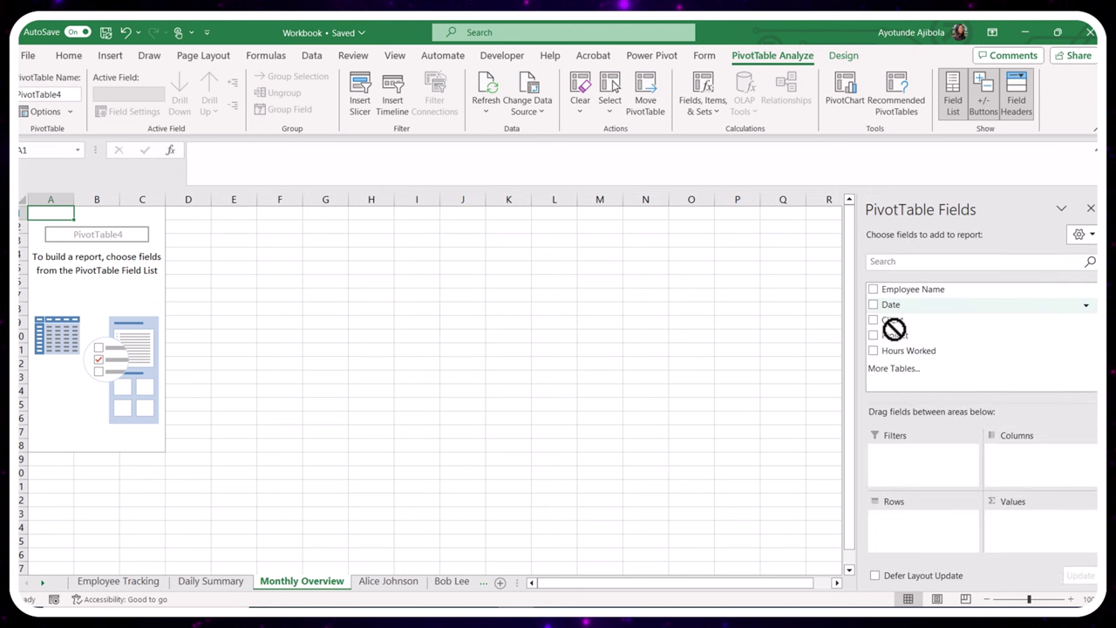
pyautogui.click(69, 55)
pyautogui.click(542, 84)
pyautogui.click(509, 450)
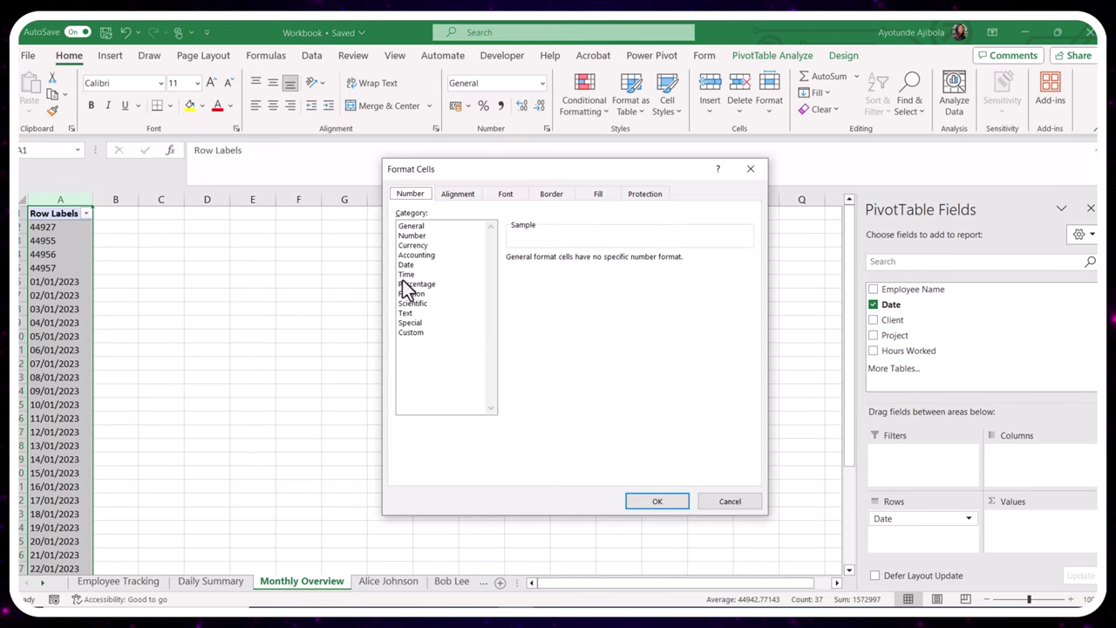
pyautogui.click(407, 274)
pyautogui.click(406, 265)
pyautogui.click(548, 309)
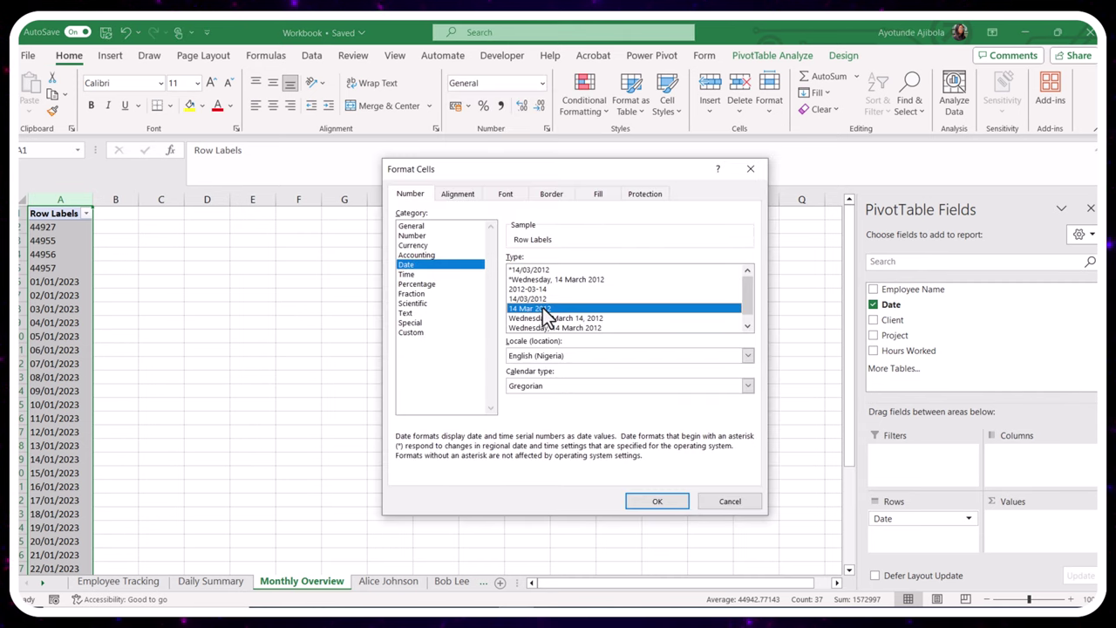
pyautogui.click(646, 500)
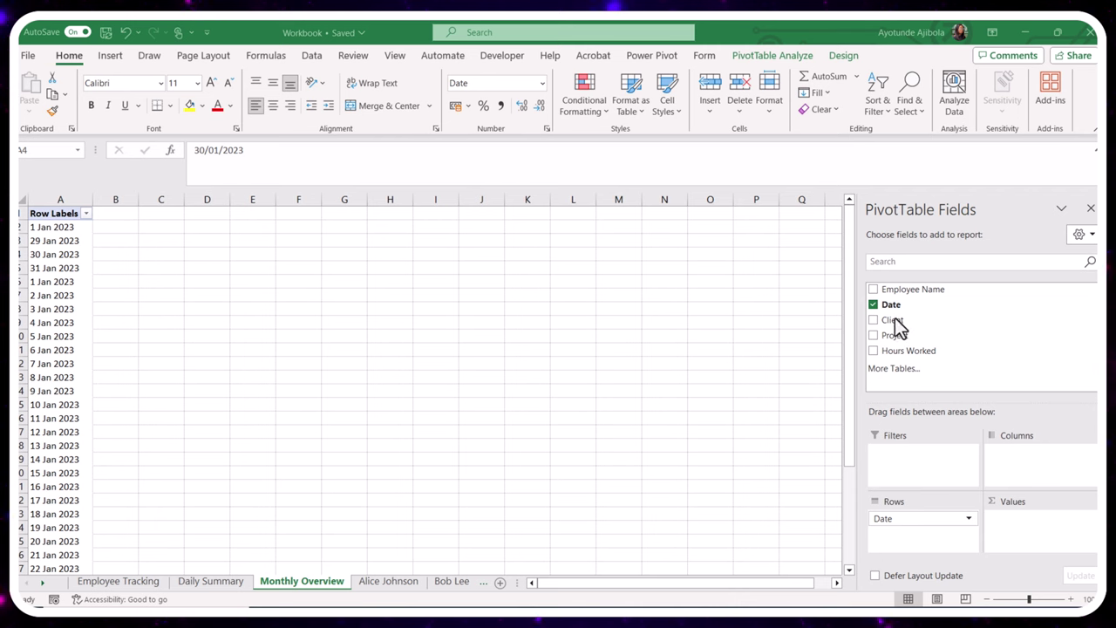
# Add Employee Name, Client and Project to Rows and Hours Worked to Values
pyautogui.moveTo(898, 290); pyautogui.dragTo(916, 552)
pyautogui.moveTo(893, 320); pyautogui.dragTo(916, 549)
pyautogui.moveTo(891, 339); pyautogui.dragTo(916, 554)
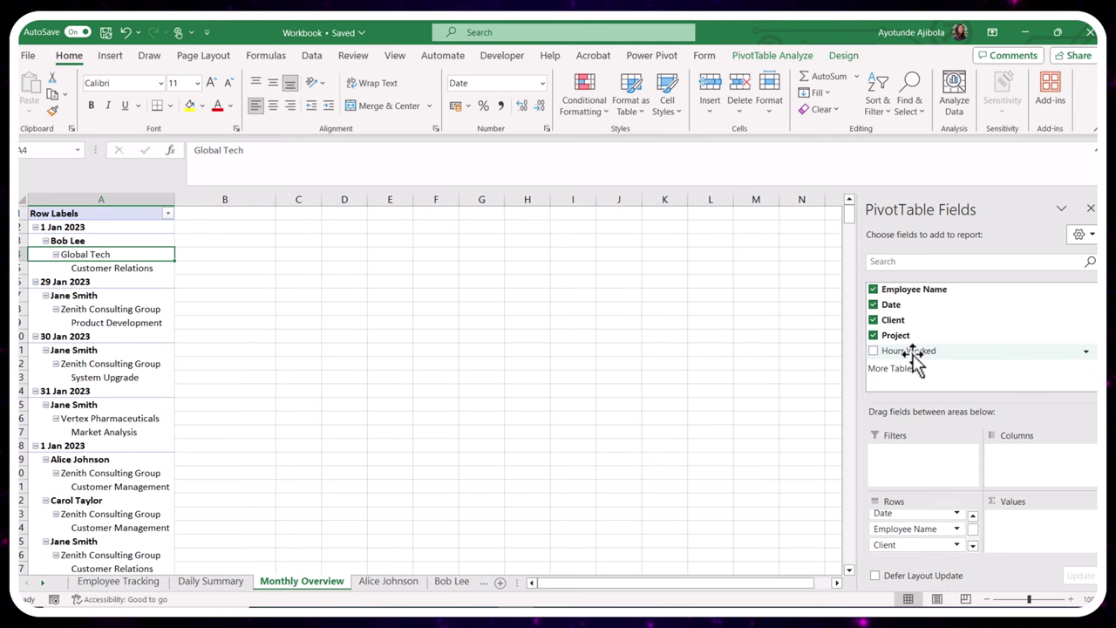
pyautogui.moveTo(911, 351); pyautogui.dragTo(1047, 523)
# Format Sum of Hours Worked as General and move Employee Name into Filters
pyautogui.click(244, 200)
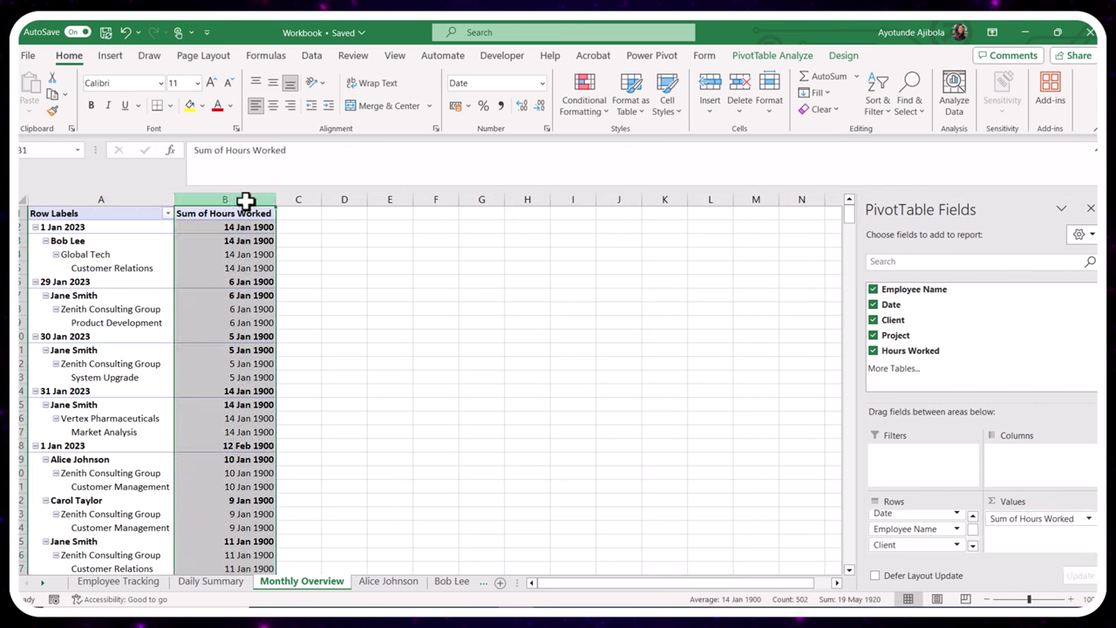
pyautogui.click(541, 84)
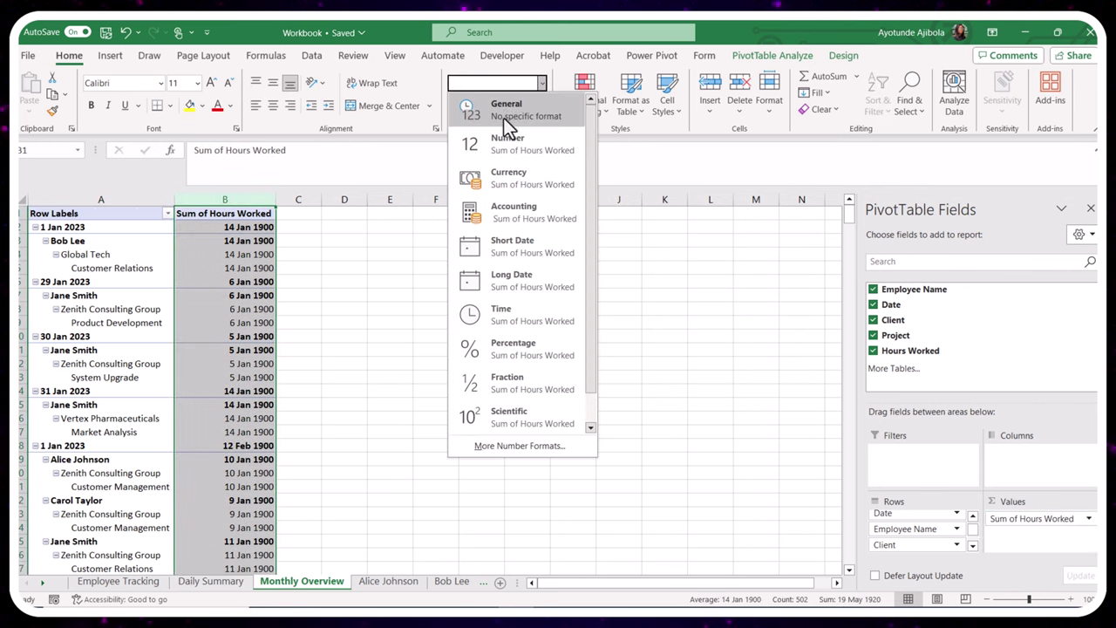
pyautogui.click(504, 113)
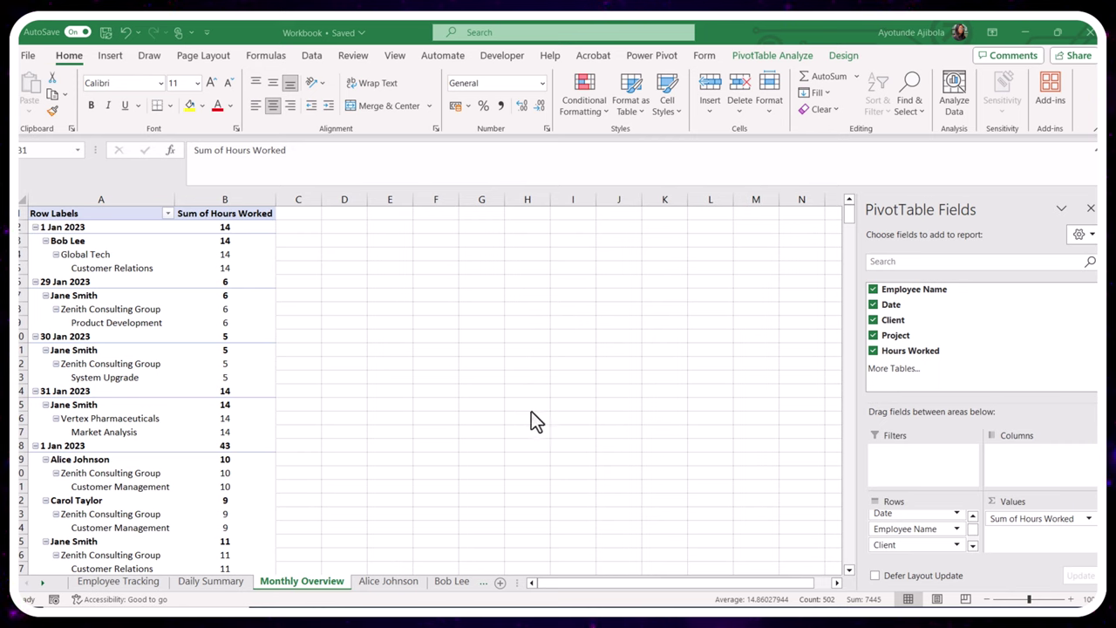
pyautogui.moveTo(907, 289); pyautogui.dragTo(927, 471)
# Move Project into Filters and check the Employee Name and Client filter lists
pyautogui.moveTo(893, 319); pyautogui.dragTo(926, 493)
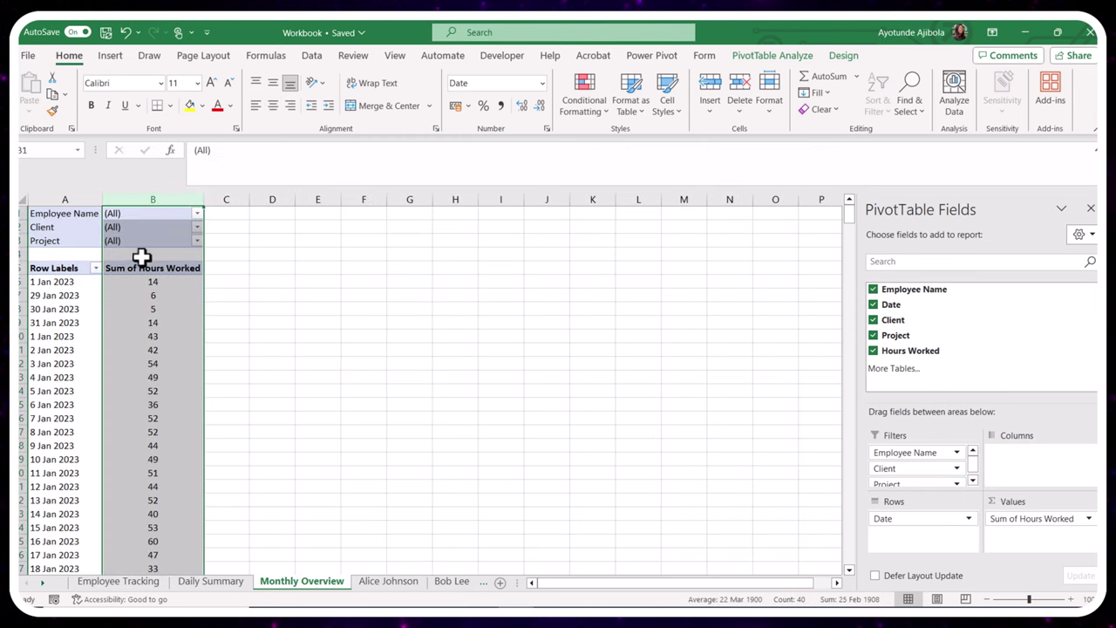
pyautogui.click(297, 280)
pyautogui.click(197, 214)
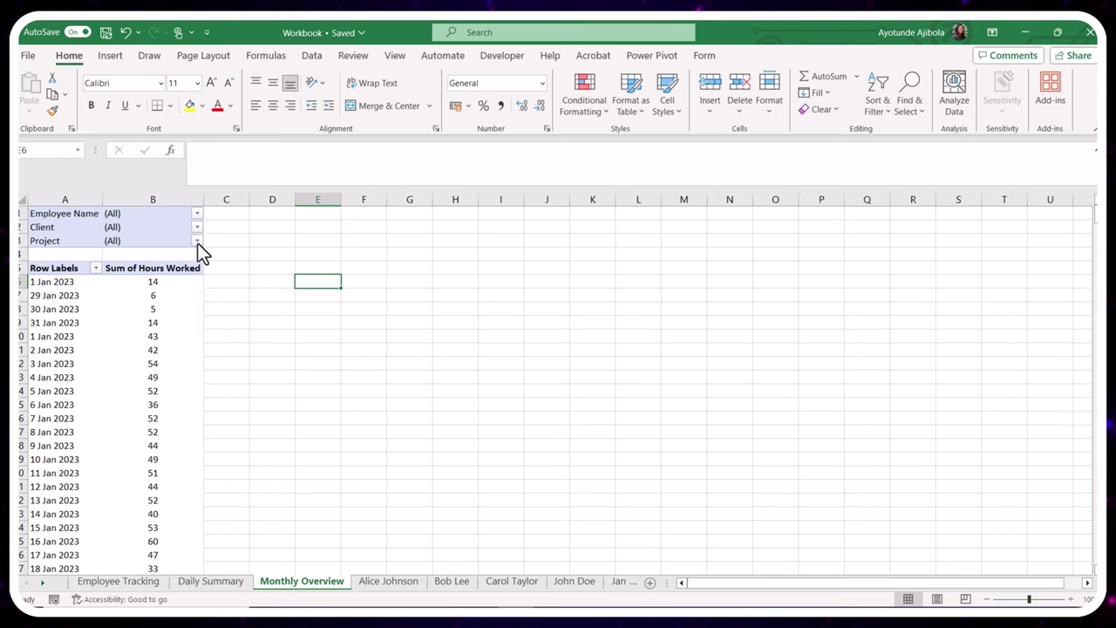
pyautogui.click(197, 241)
pyautogui.press('Escape')
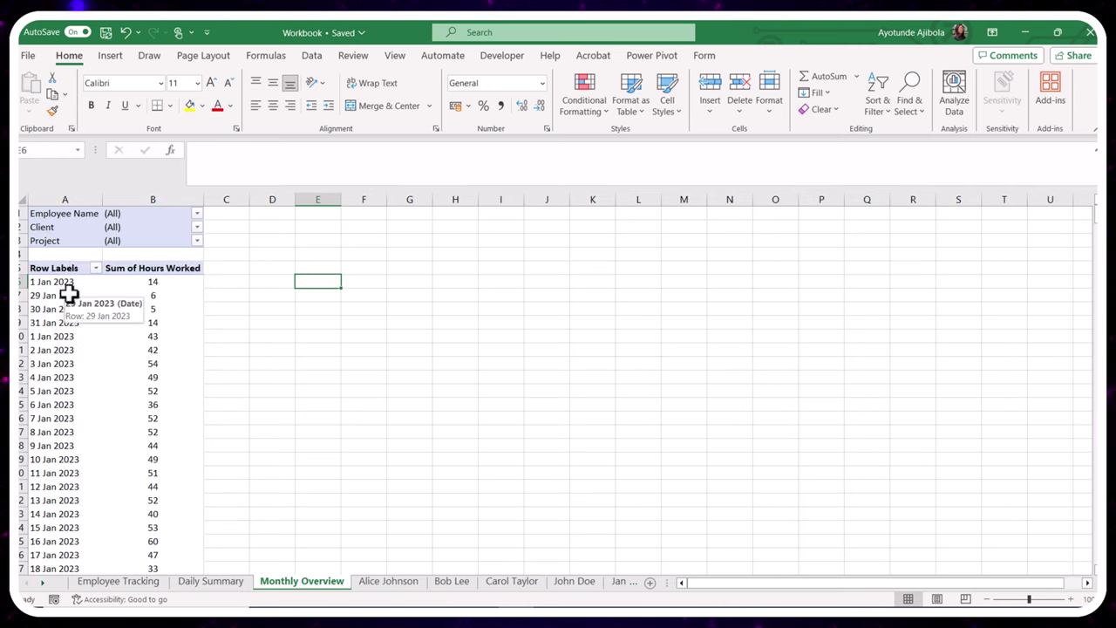
# Select the Sum of Hours Worked column and bring up the Conditional Formatting rules
pyautogui.click(74, 328)
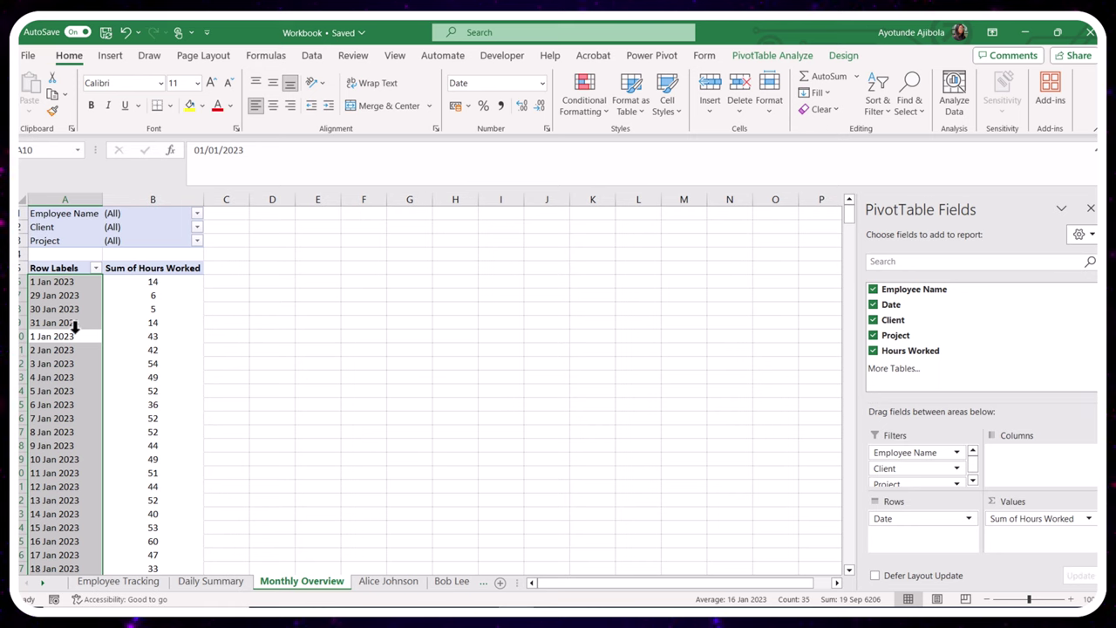
pyautogui.click(75, 323)
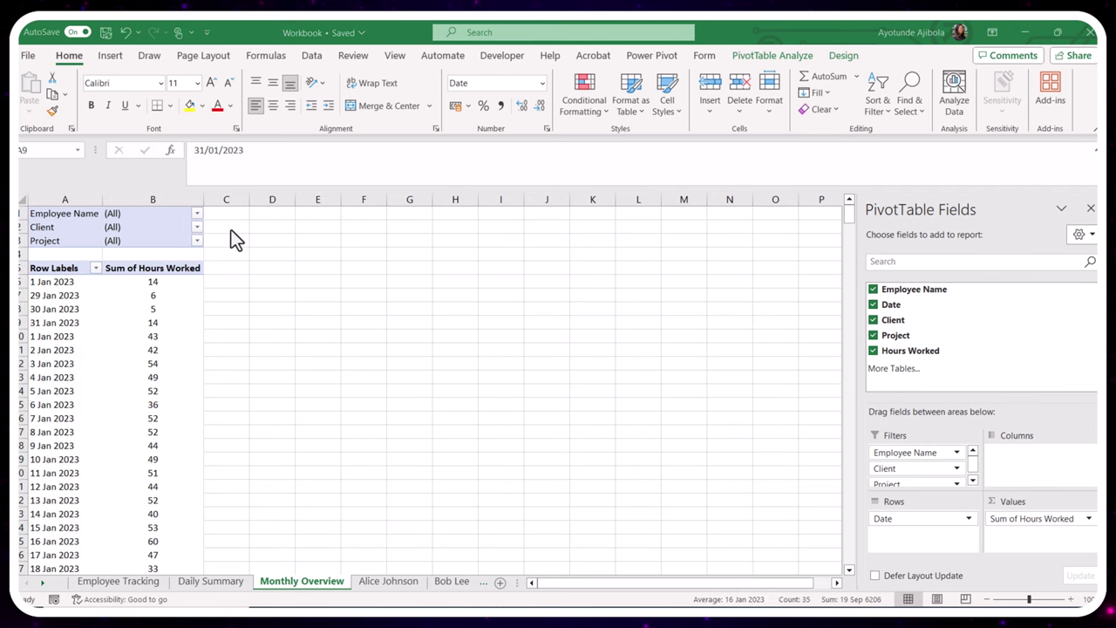
pyautogui.click(173, 198)
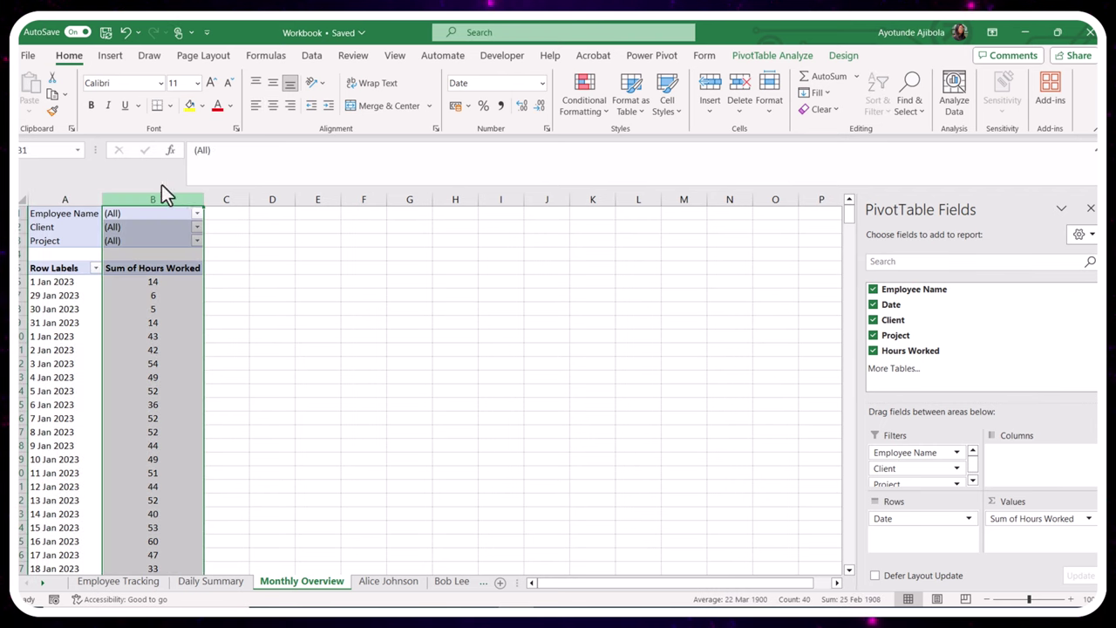
pyautogui.click(593, 115)
# Highlight hour totals greater than 40 with Light Red Fill and Dark Red Text
pyautogui.moveTo(626, 142)
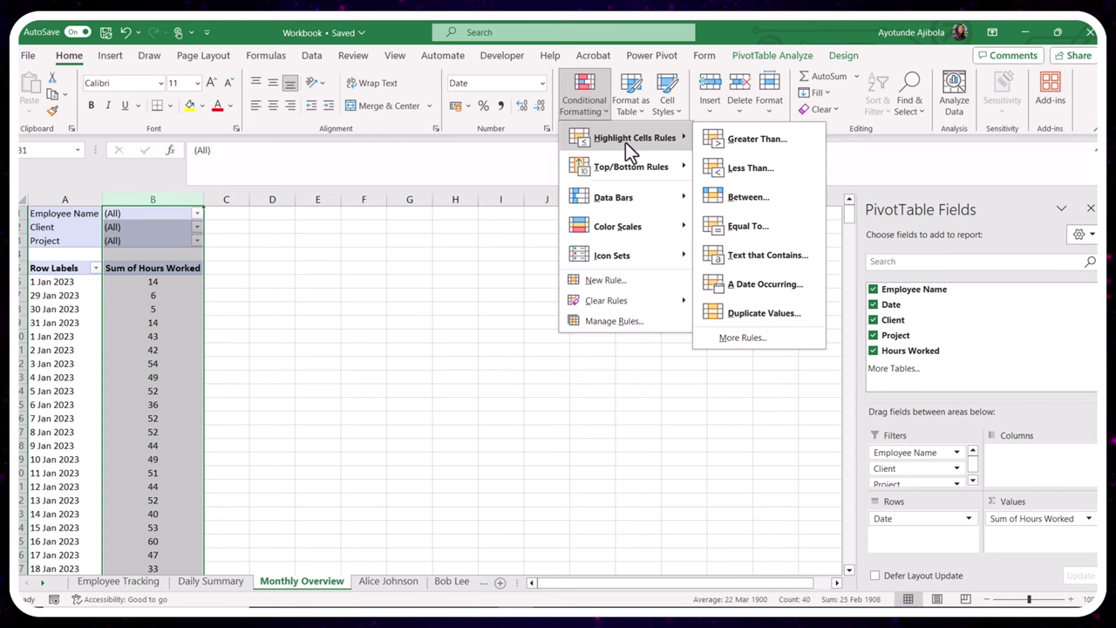
pyautogui.click(769, 139)
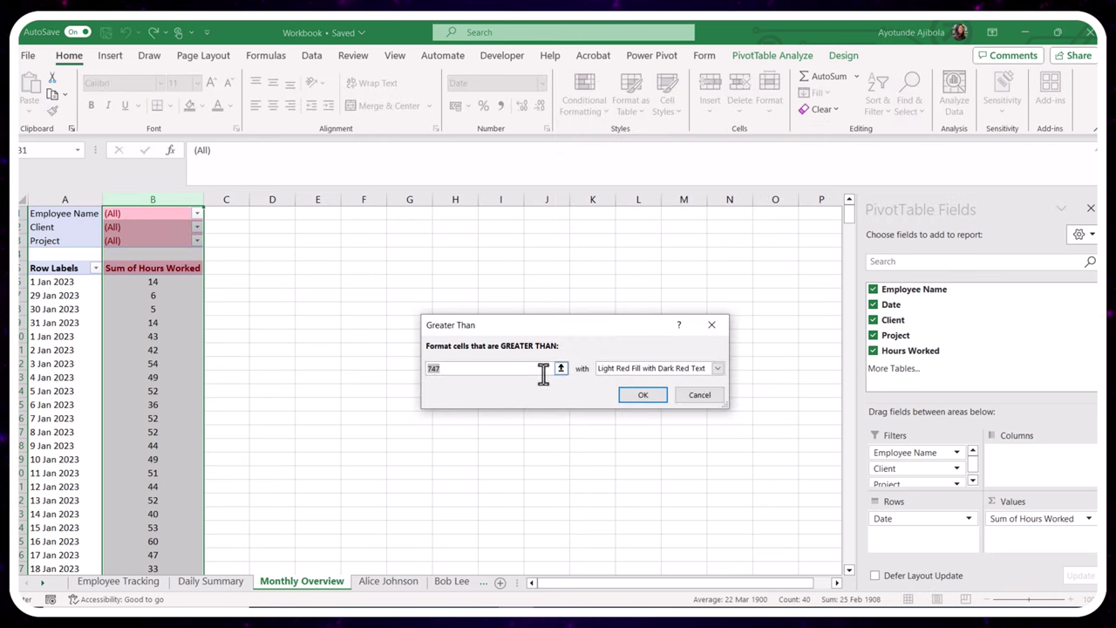
pyautogui.write('40')
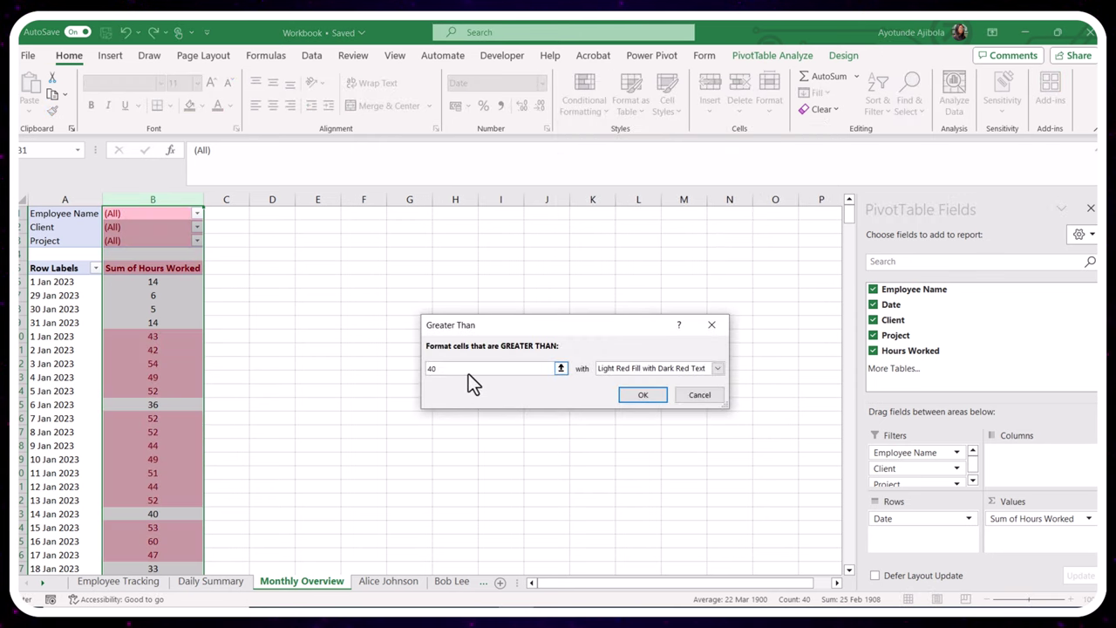
pyautogui.click(643, 395)
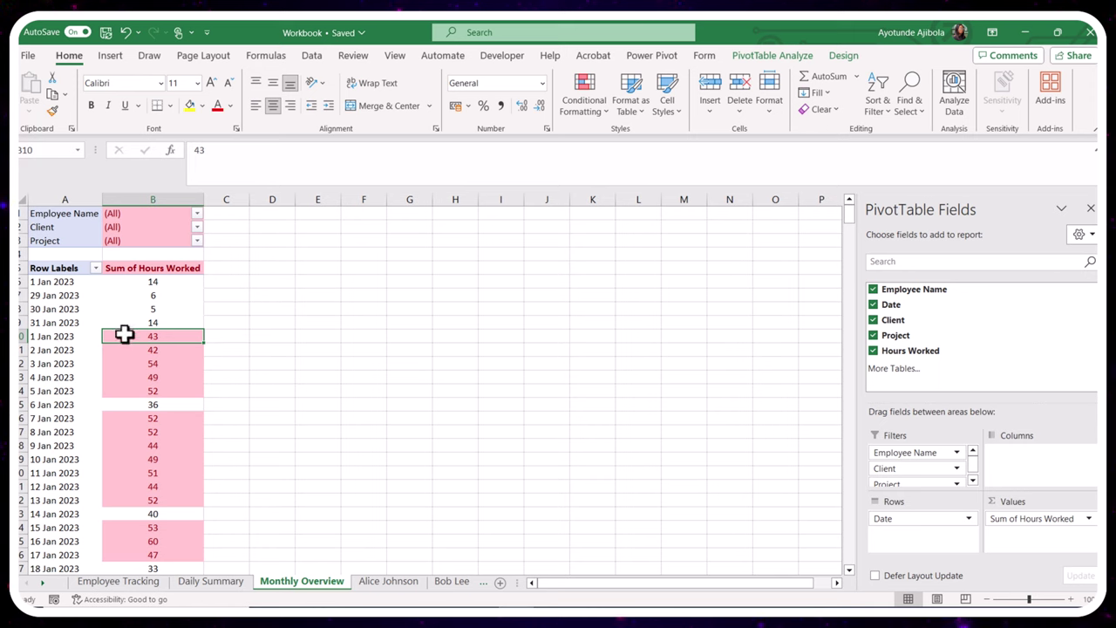
# Insert Date, Client and Project slicers for the pivot table
pyautogui.click(784, 59)
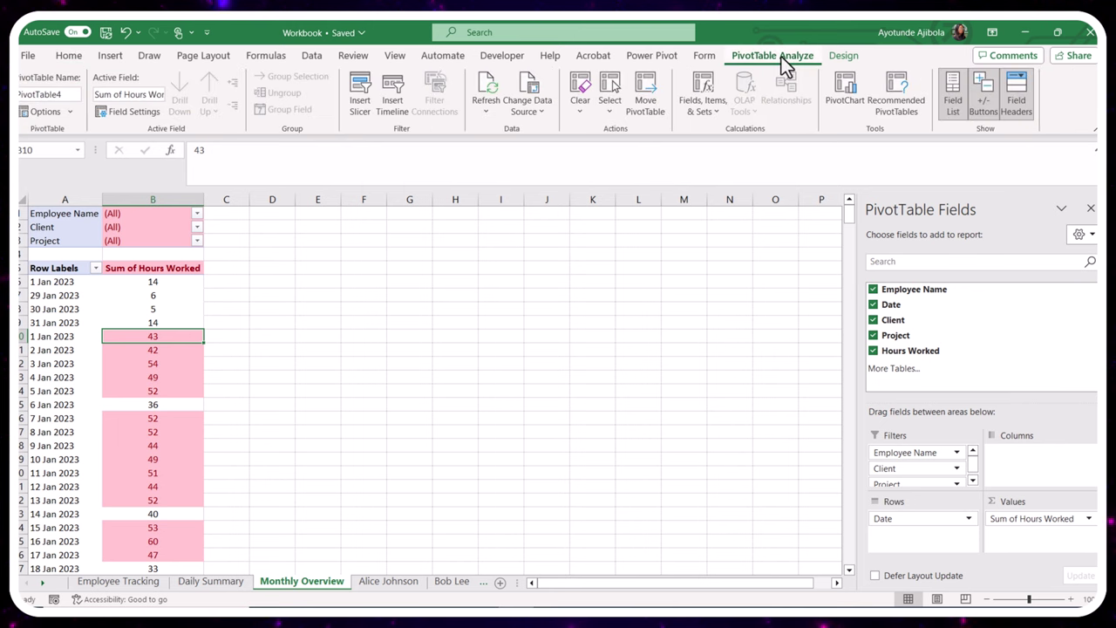
pyautogui.click(361, 105)
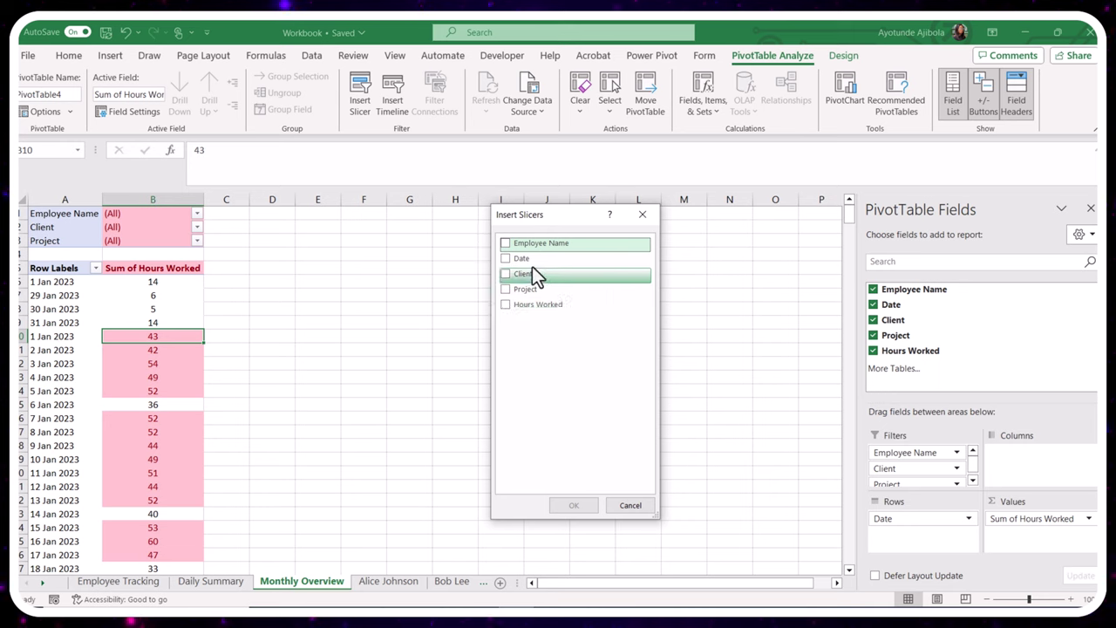
pyautogui.click(506, 259)
pyautogui.click(506, 274)
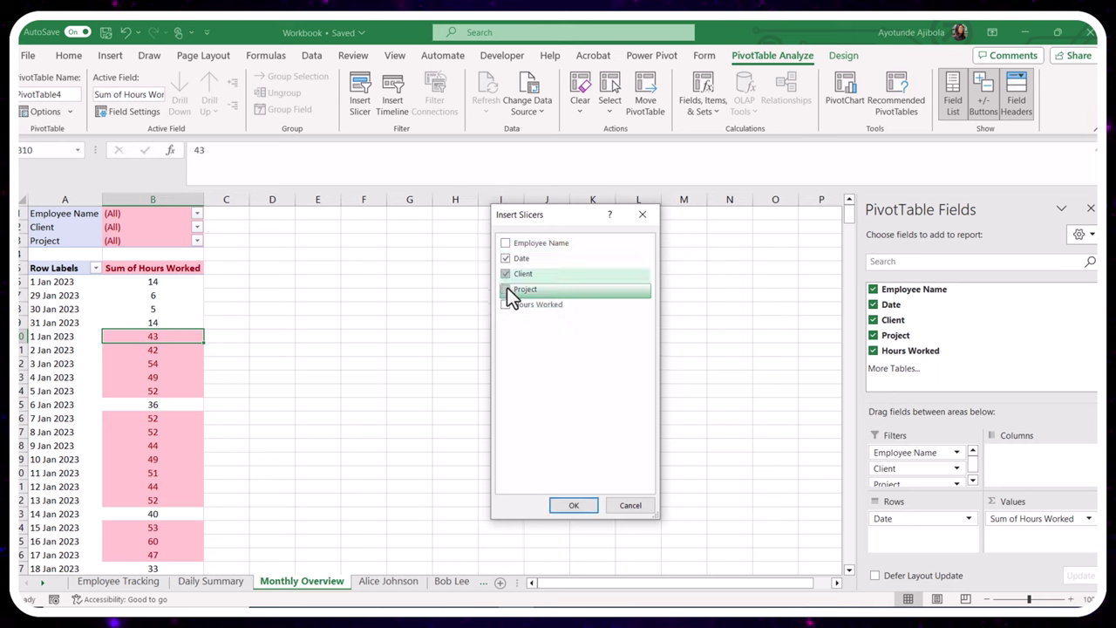
pyautogui.click(507, 289)
pyautogui.click(574, 505)
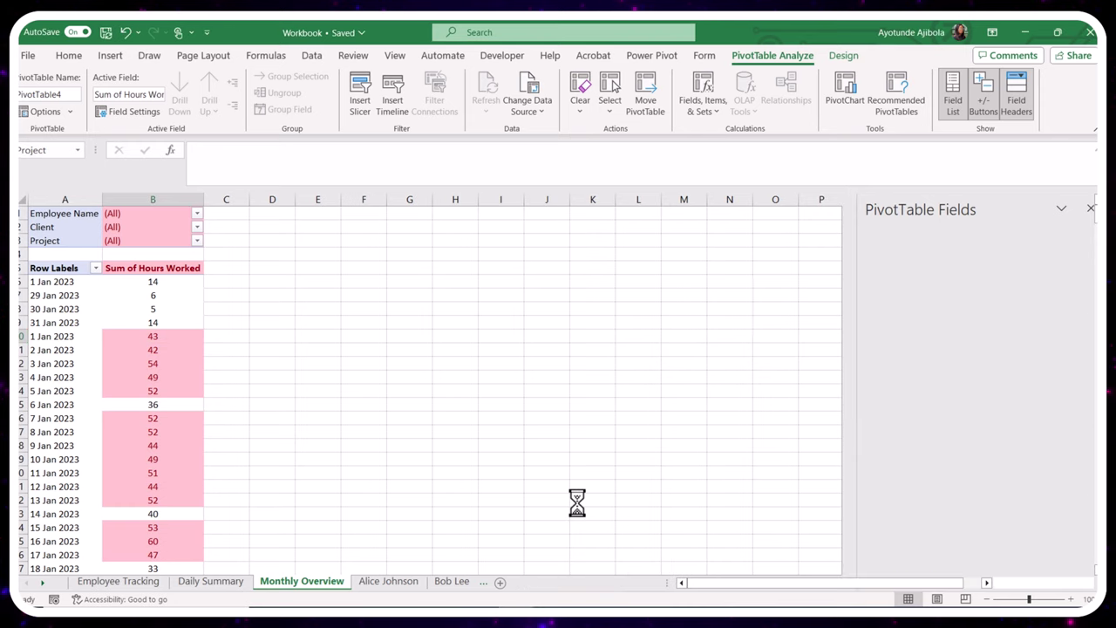
# Spread the three slicers into a row beside the pivot and give them a blue slicer style
pyautogui.moveTo(441, 303); pyautogui.dragTo(573, 265)
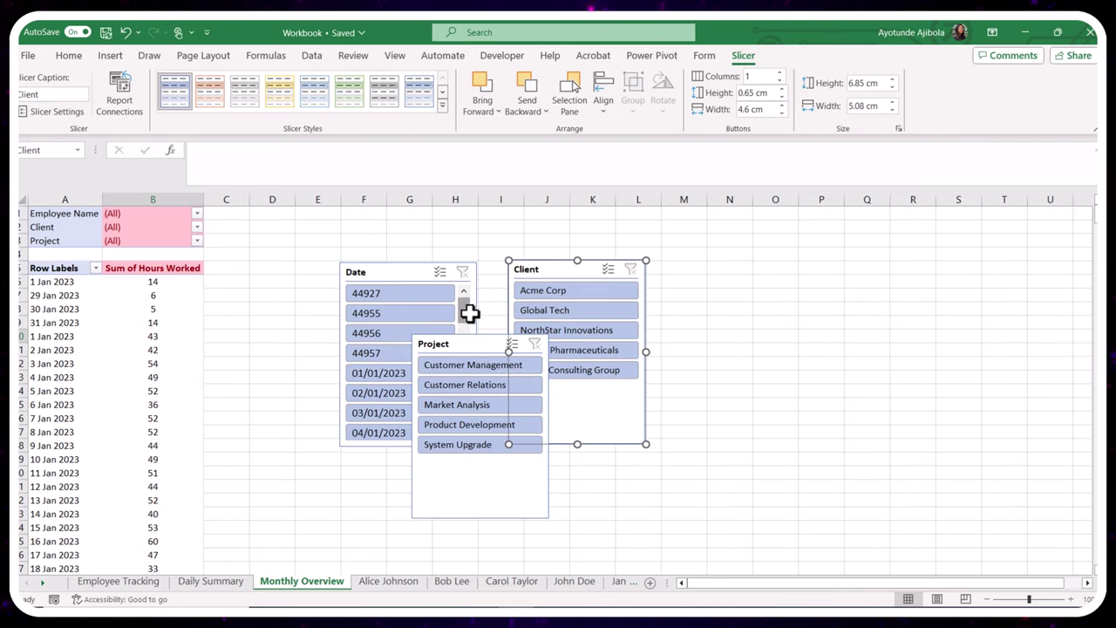
pyautogui.moveTo(465, 315); pyautogui.dragTo(742, 279)
pyautogui.click(580, 387)
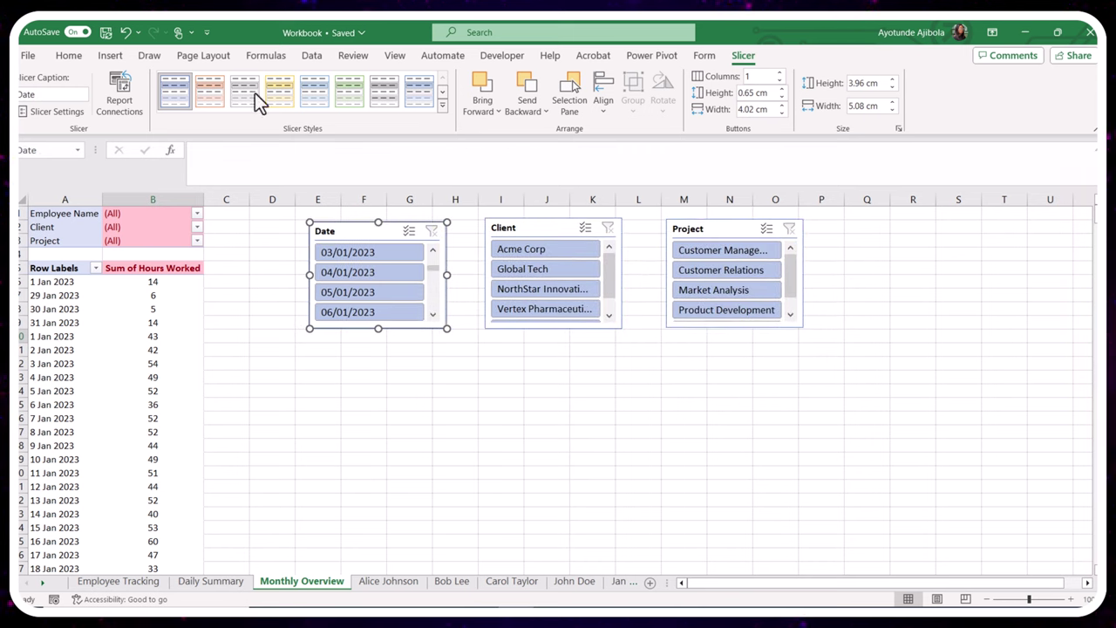
pyautogui.click(208, 98)
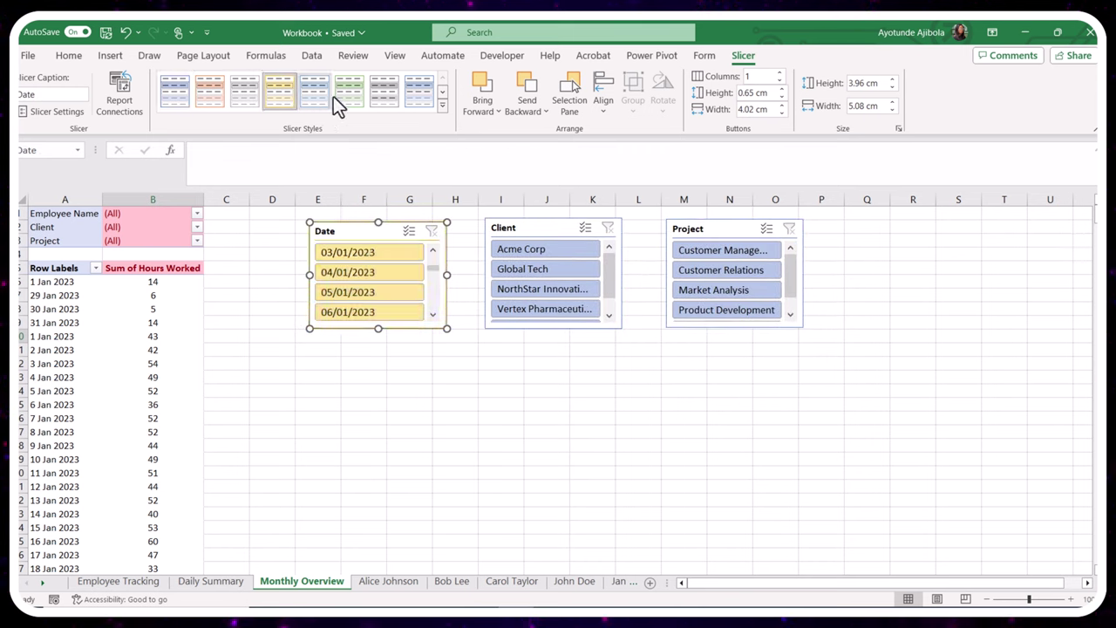
pyautogui.click(411, 96)
pyautogui.click(68, 189)
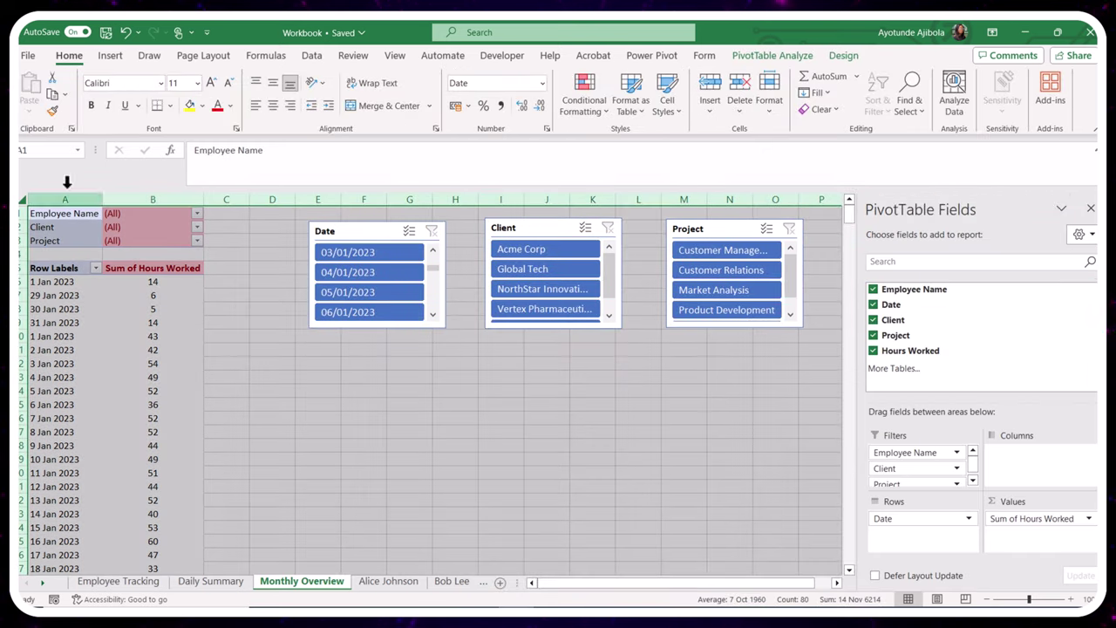
# Turn off sheet gridlines and hide every unused column from O to the end
pyautogui.click(311, 56)
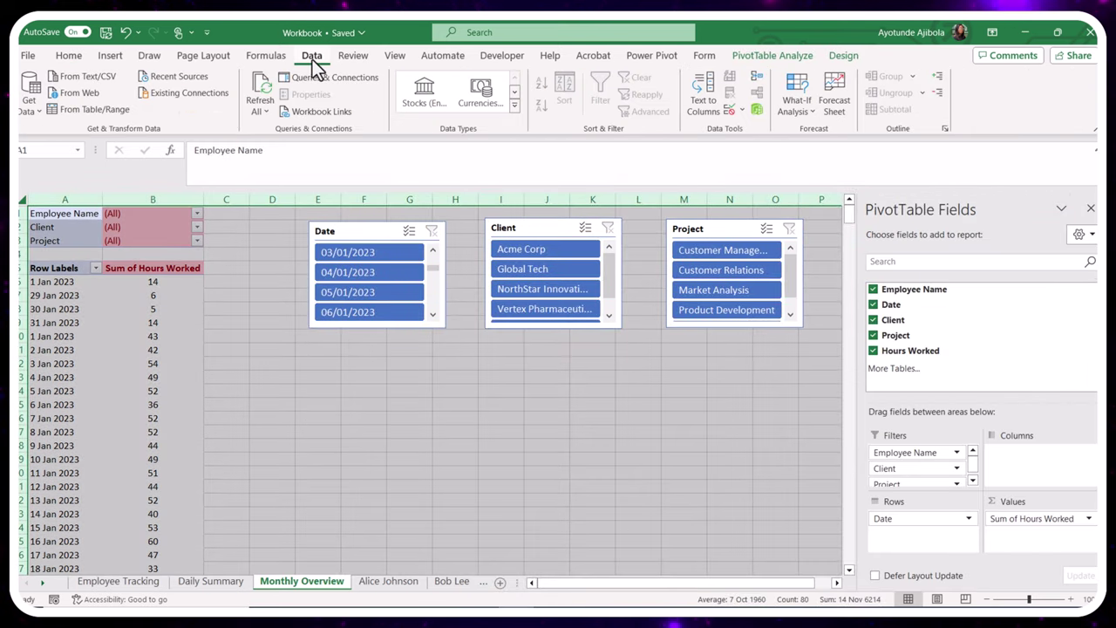
pyautogui.click(223, 57)
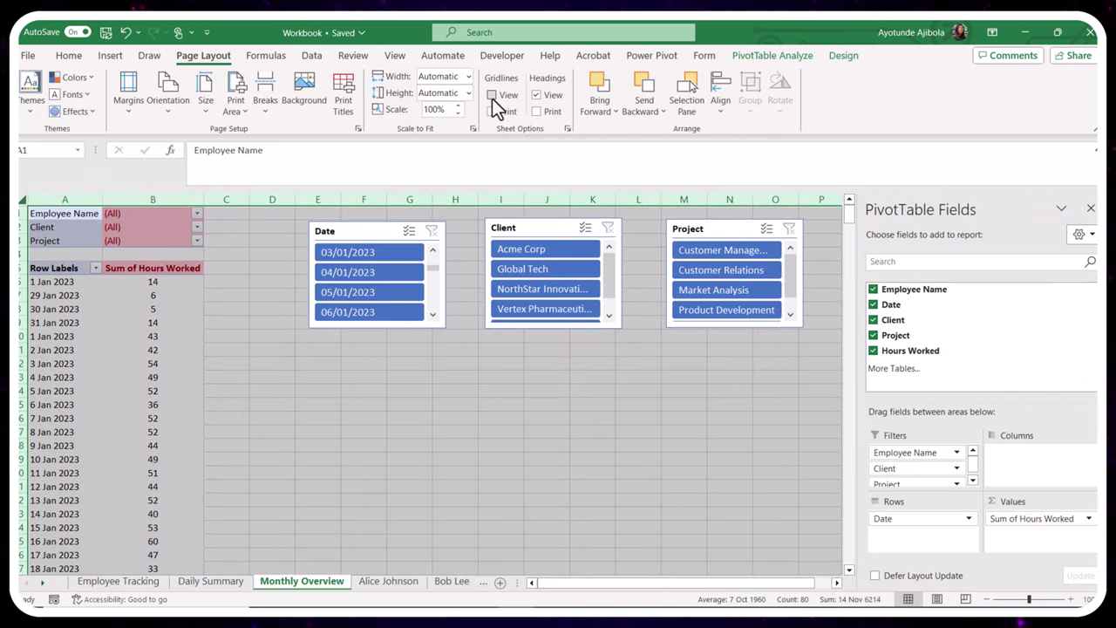
pyautogui.click(492, 96)
pyautogui.click(760, 199)
pyautogui.hotkey('ctrl', 'shift', 'Right')
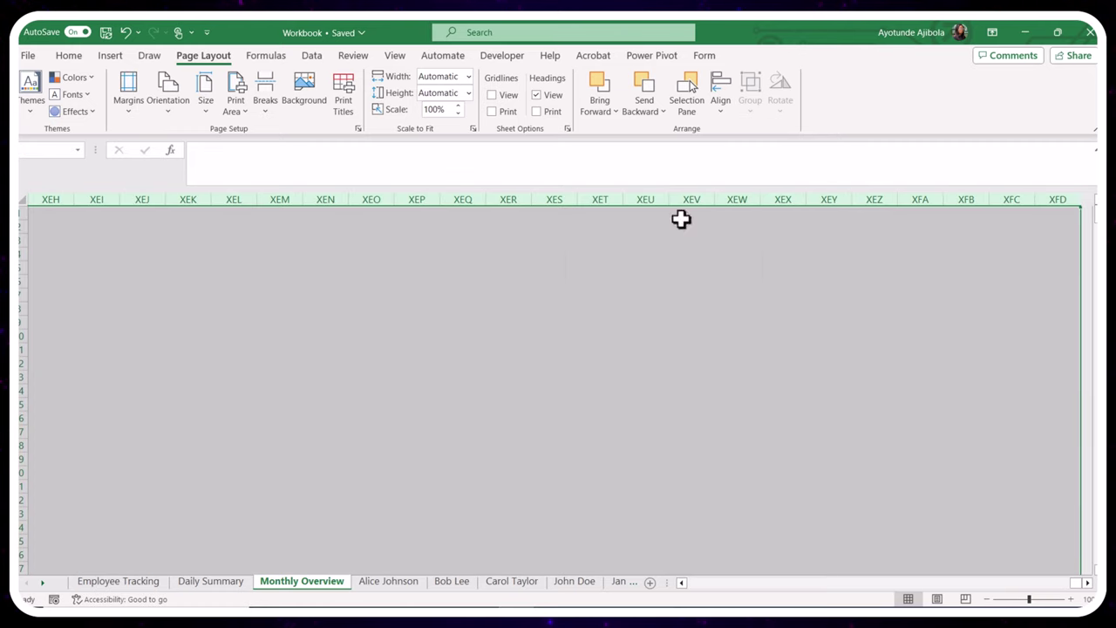
pyautogui.rightClick(567, 305)
pyautogui.click(602, 549)
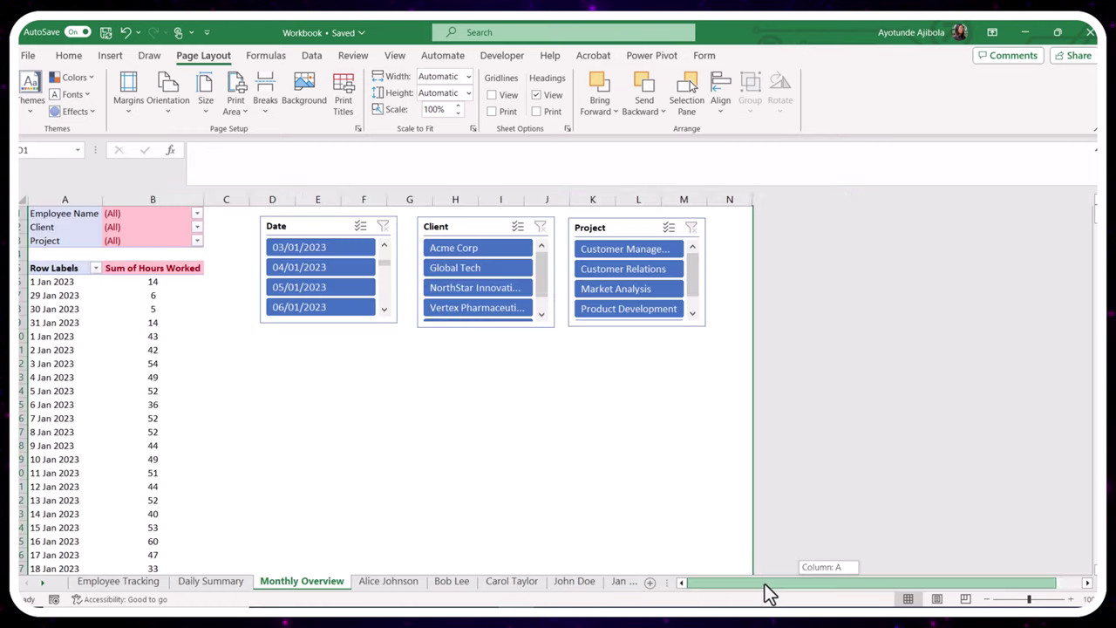
# Apply All Borders to the pivot table cells in columns A and B
pyautogui.moveTo(65, 199); pyautogui.dragTo(122, 199)
pyautogui.click(68, 55)
pyautogui.click(171, 105)
pyautogui.click(180, 251)
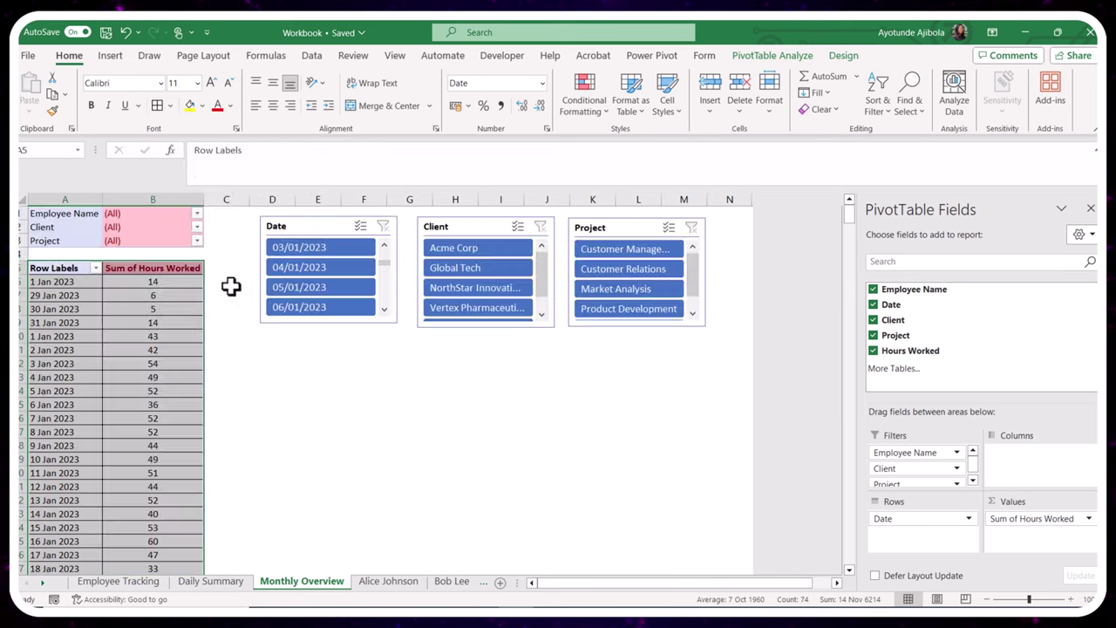
pyautogui.click(318, 363)
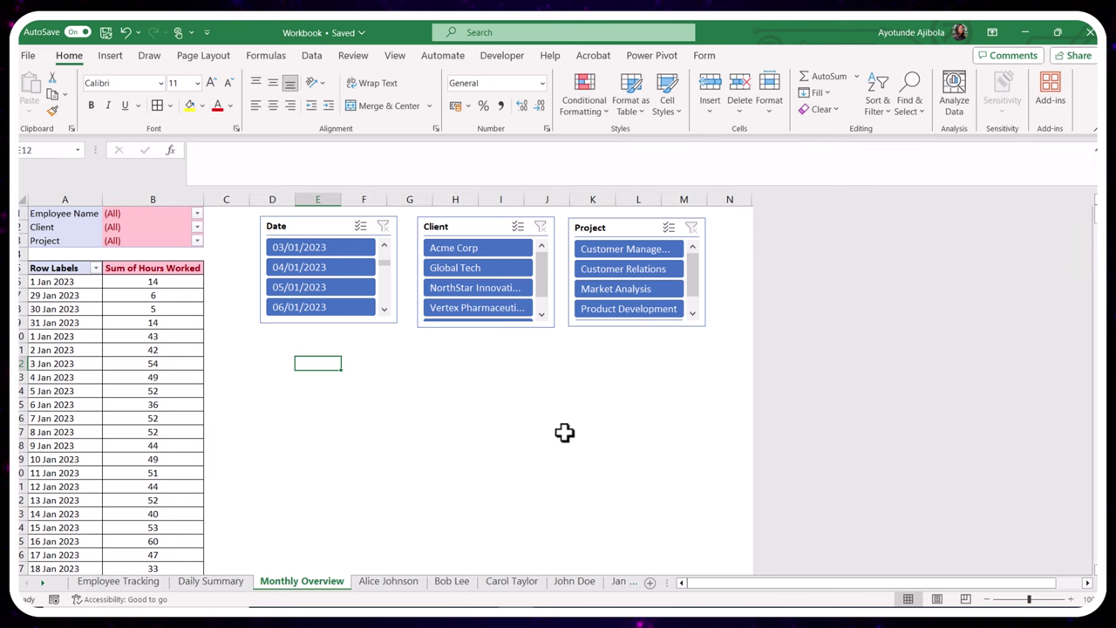
# Refresh the Monthly Overview pivot table data
pyautogui.click(165, 366)
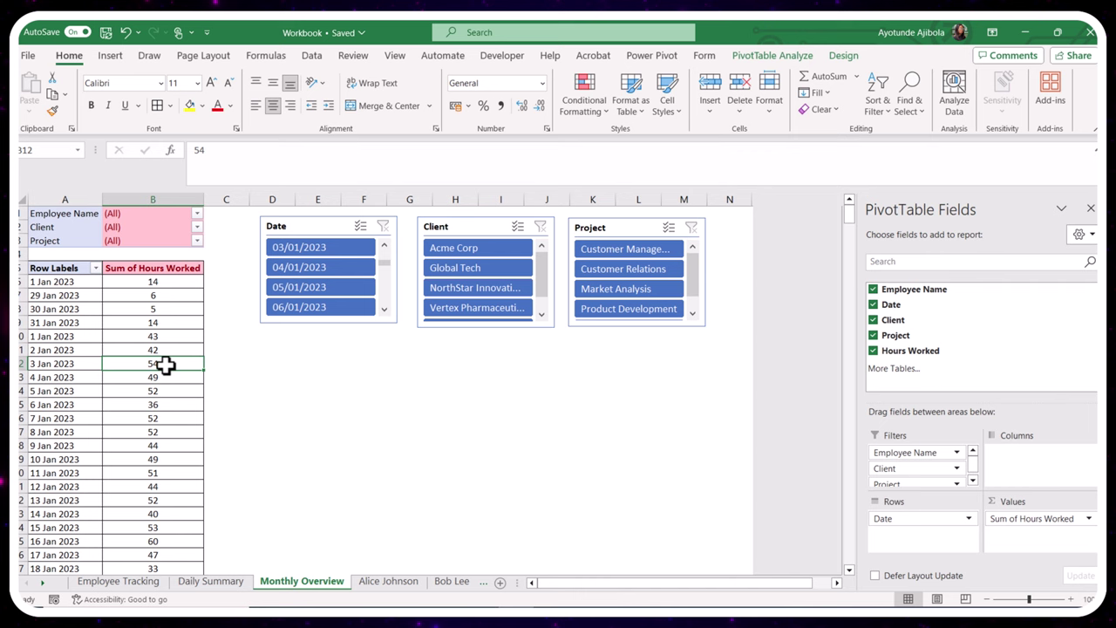
pyautogui.rightClick(166, 364)
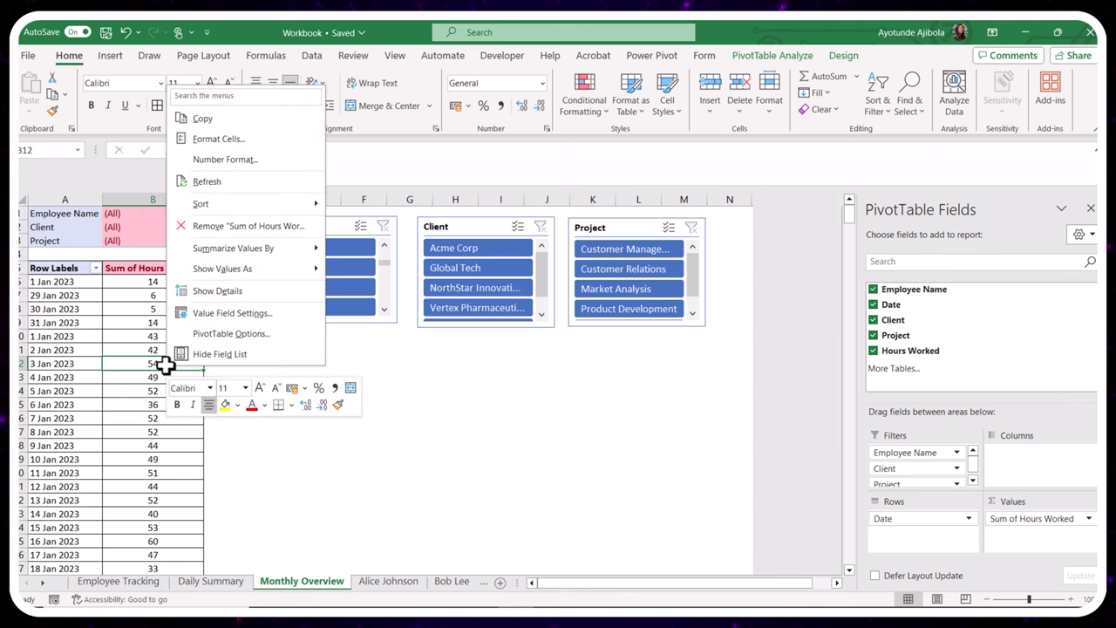
pyautogui.click(209, 186)
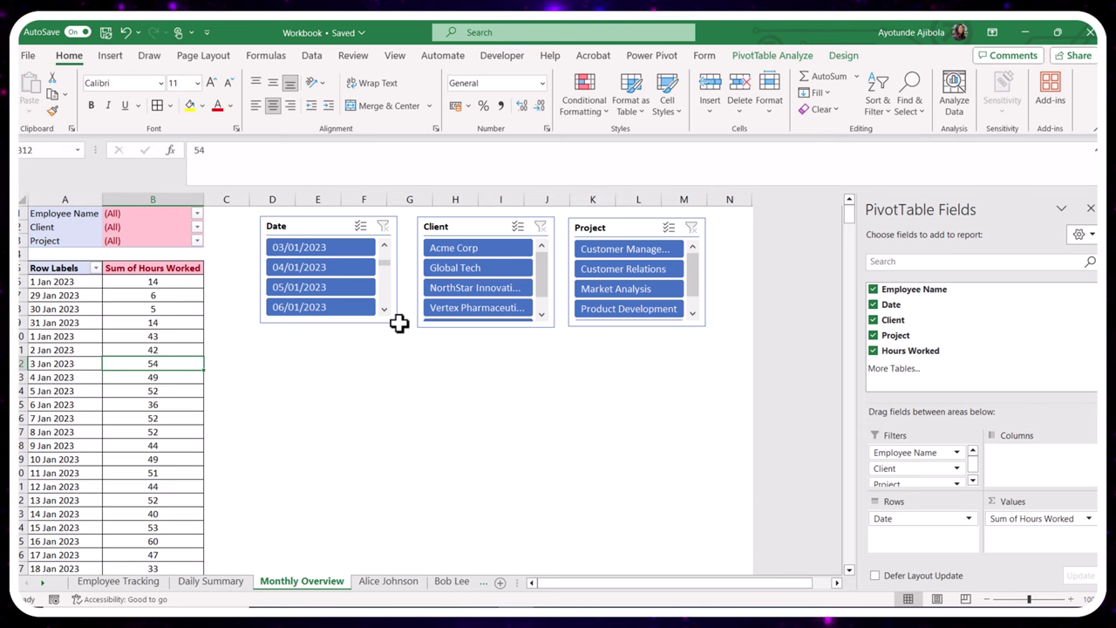
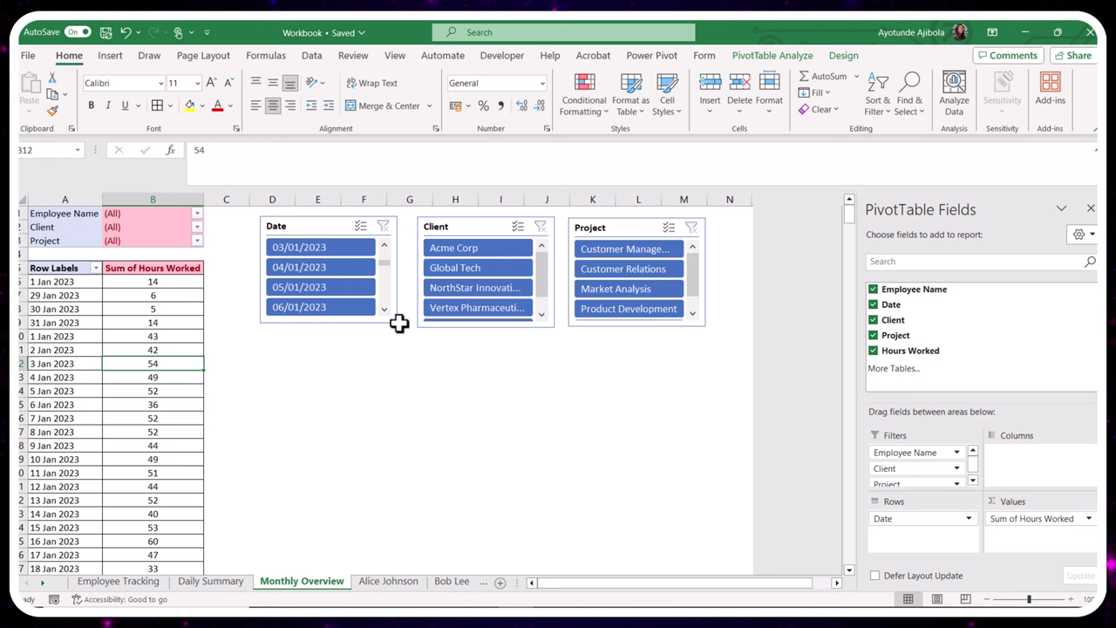
# Add a new sheet and name it 'Monthly Agreements'
pyautogui.click(499, 585)
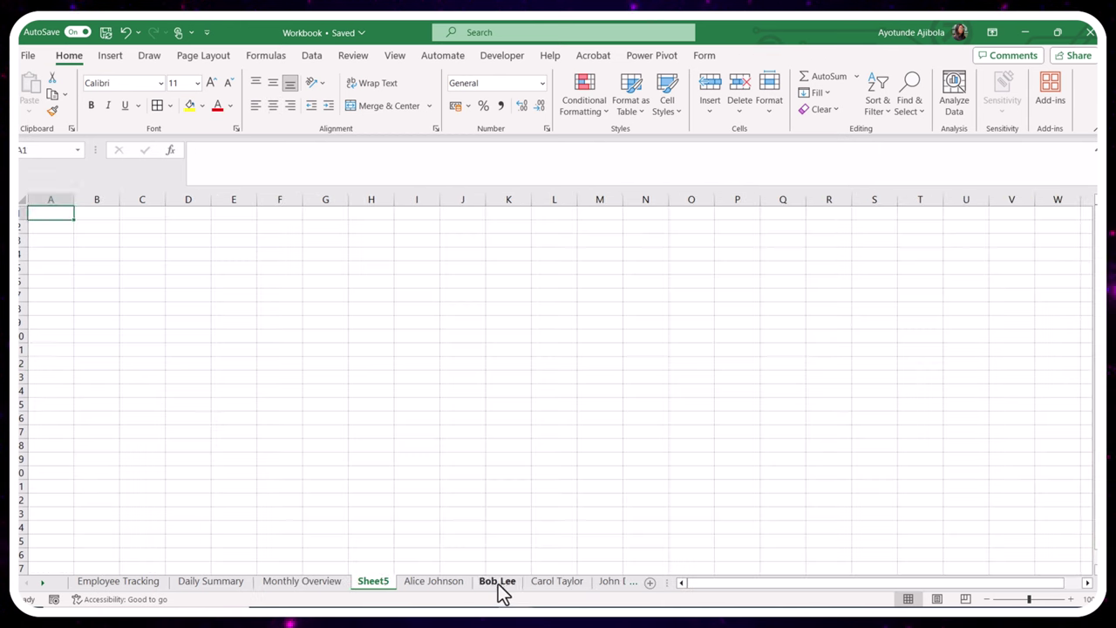
pyautogui.doubleClick(370, 587)
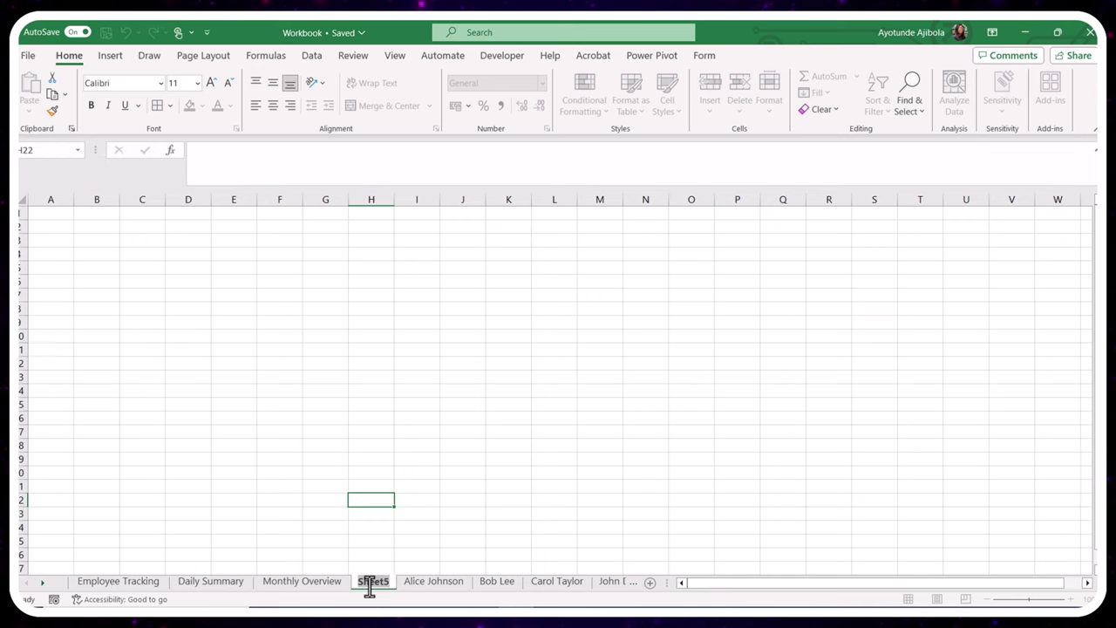
pyautogui.write('Monthl')
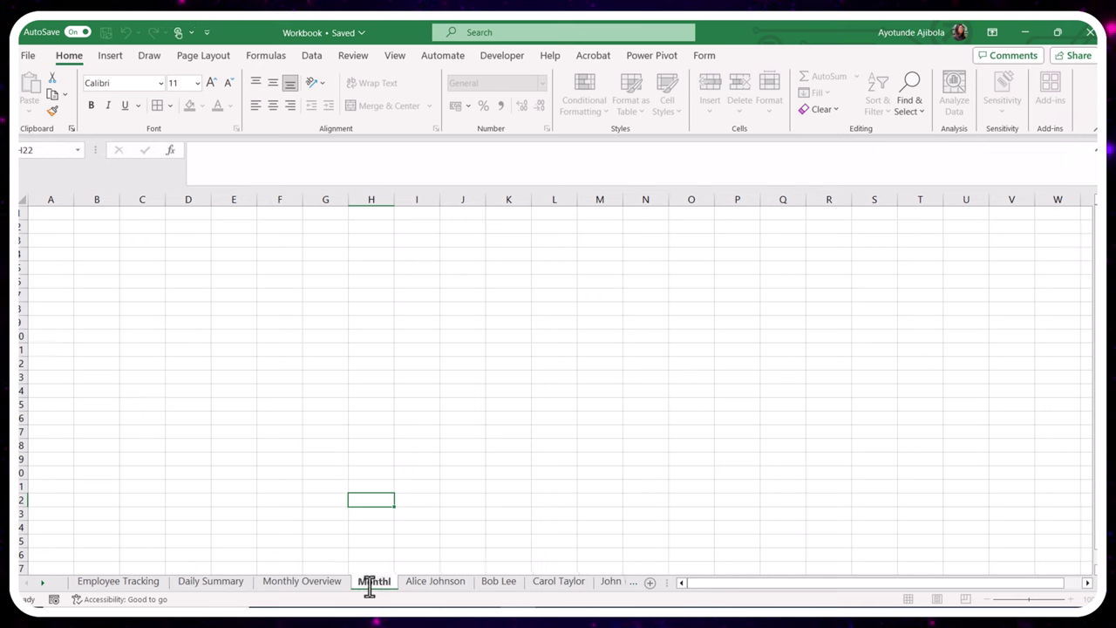
pyautogui.write('y Agreements')
pyautogui.click(418, 540)
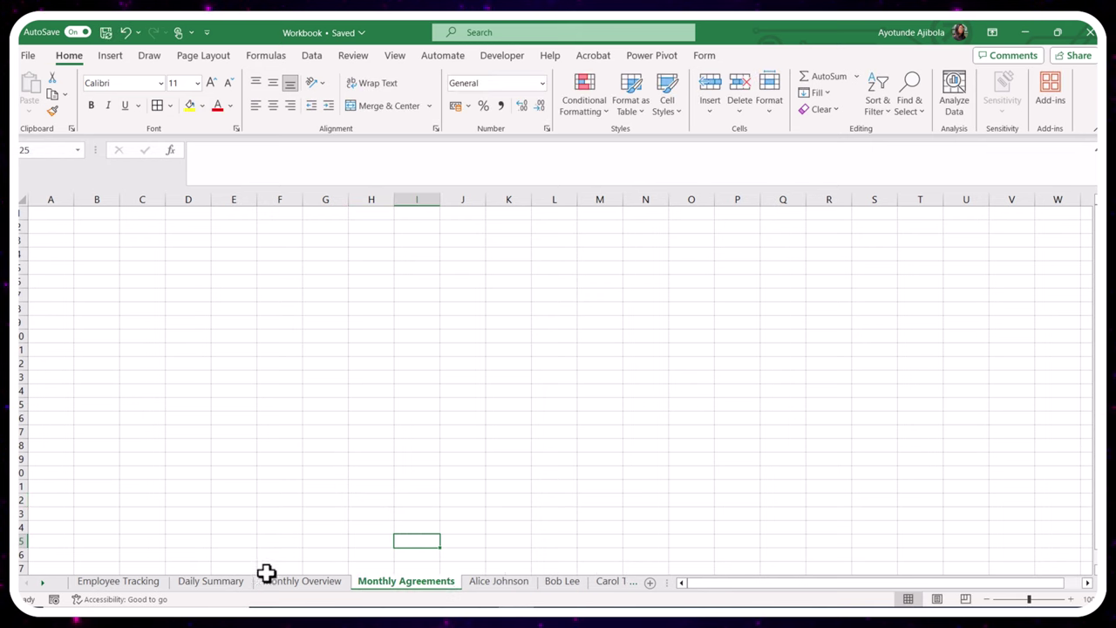
# Enter headers Client, Project, Month, Agreed Hours and Actual Hours in A1:E1
pyautogui.click(52, 216)
pyautogui.write('Client')
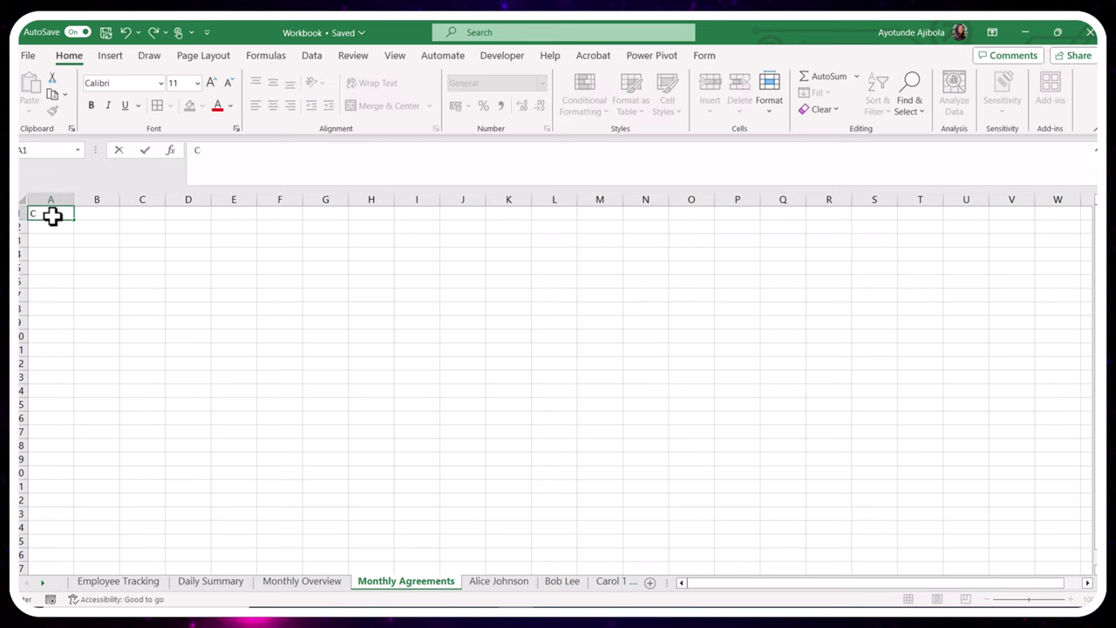
pyautogui.press('Tab')
pyautogui.write('P')
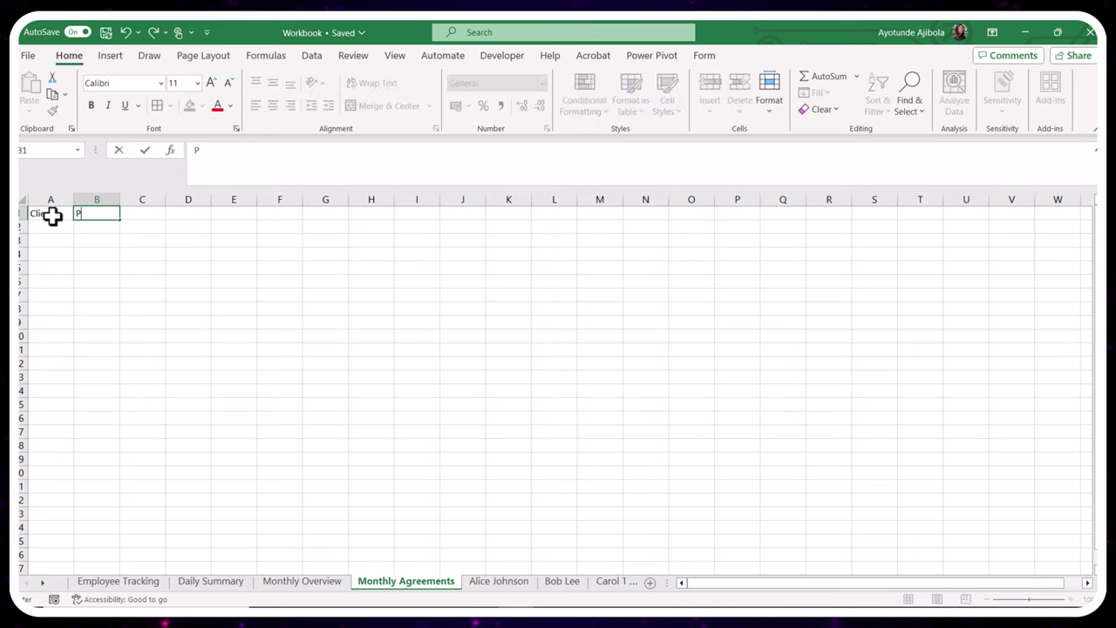
pyautogui.press('Tab')
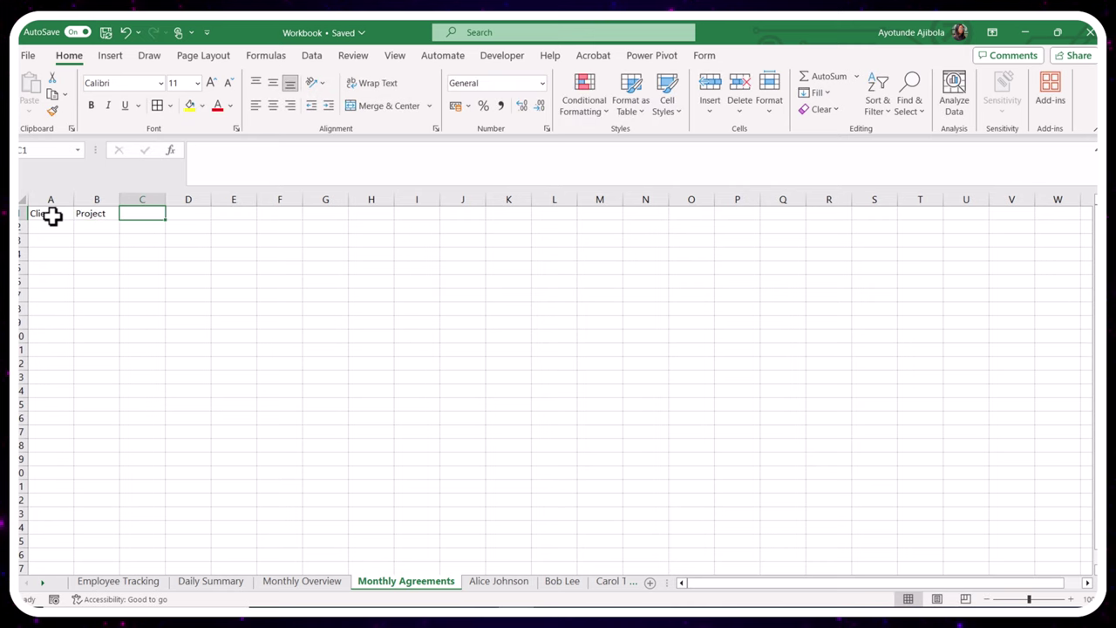
pyautogui.write('Month')
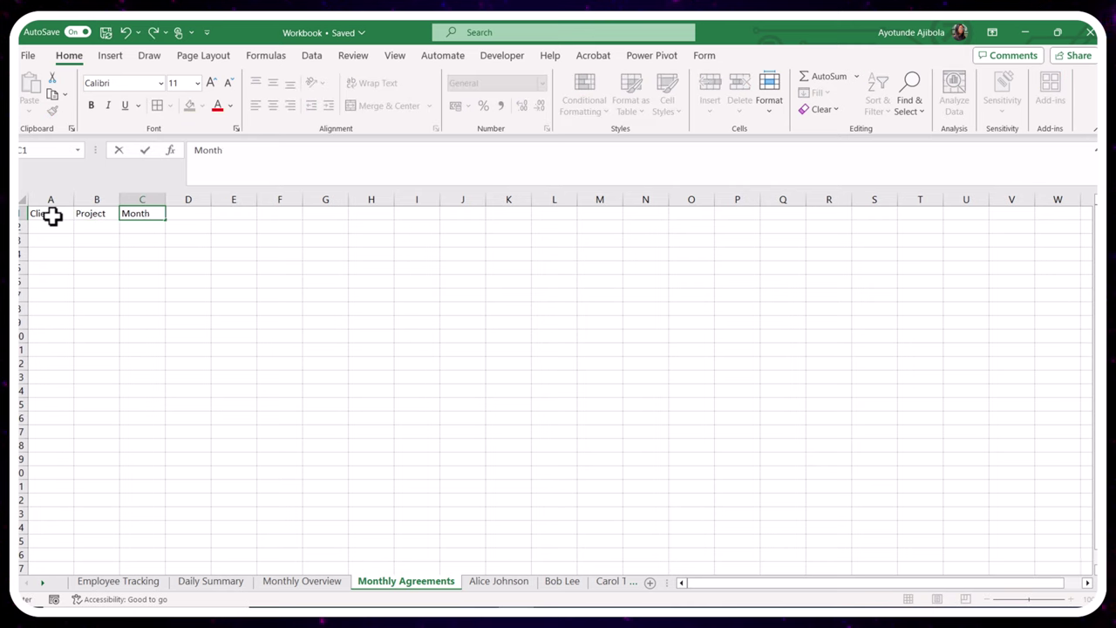
pyautogui.click(193, 210)
pyautogui.write('Agreed Hours')
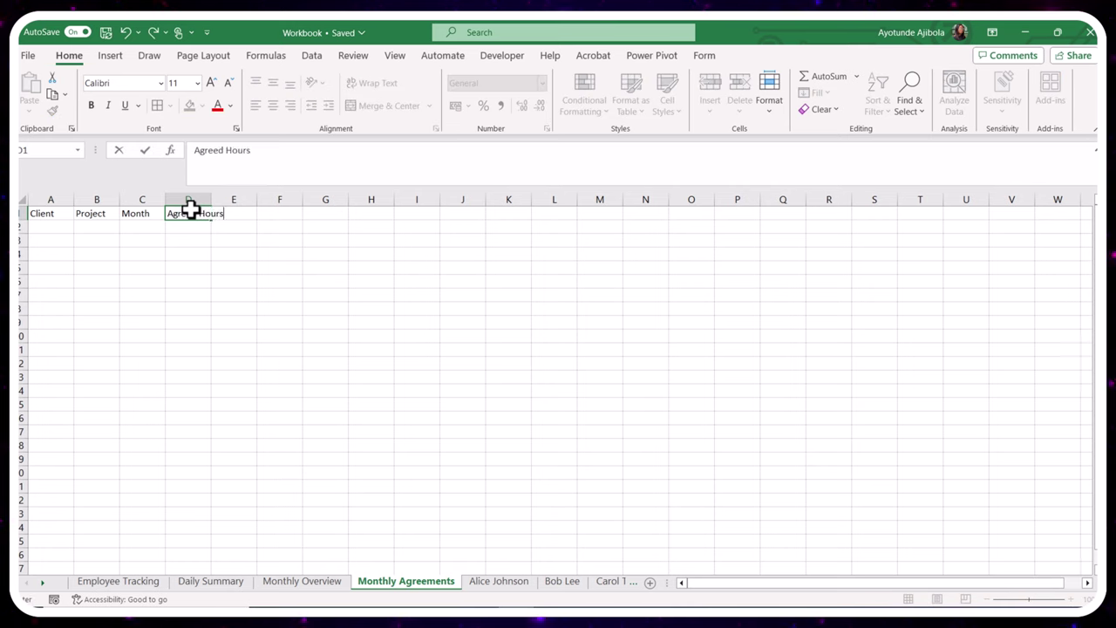
pyautogui.press('Tab')
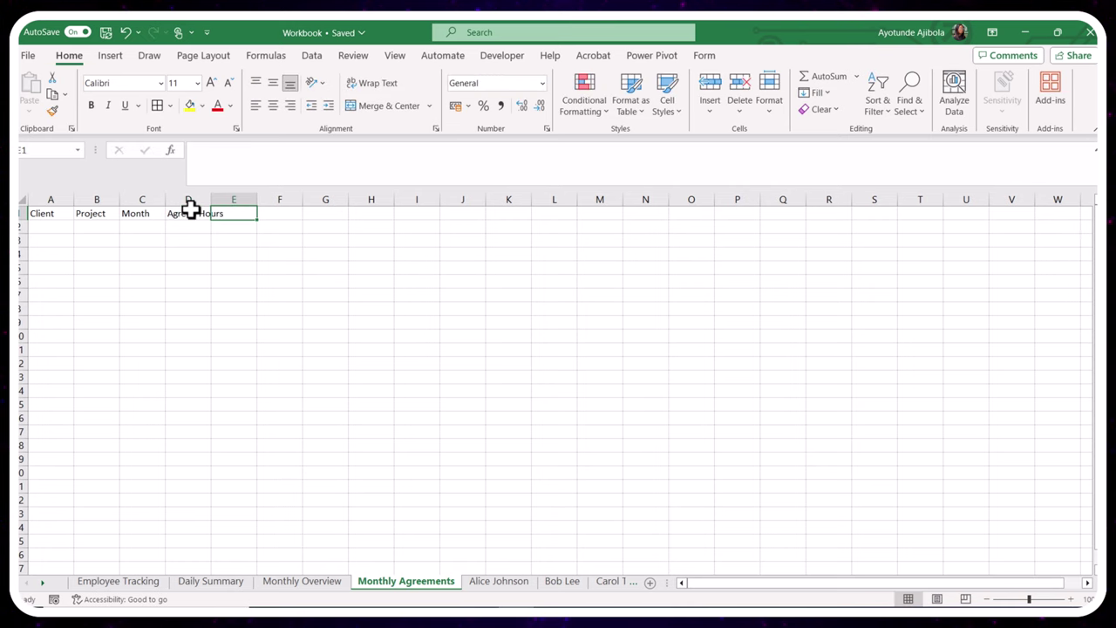
pyautogui.write('c')
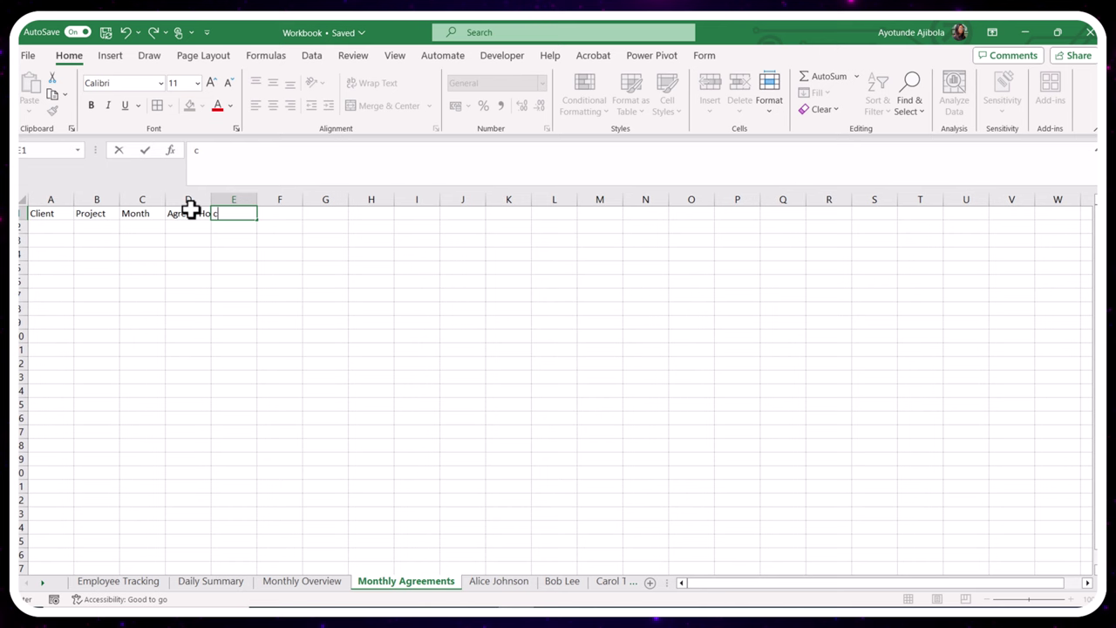
pyautogui.press('BackSpace')
pyautogui.write('Actual Hours')
pyautogui.hotkey('ctrl', 'Return')
# Widen every column on the sheet to about 14
pyautogui.click(22, 203)
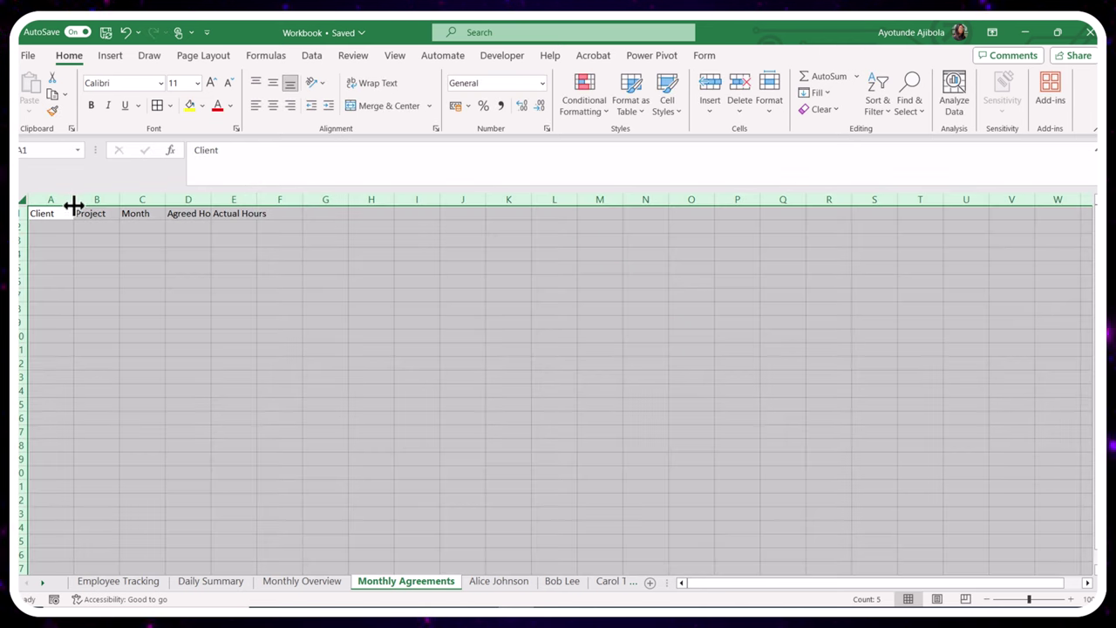
pyautogui.moveTo(77, 204); pyautogui.dragTo(109, 204)
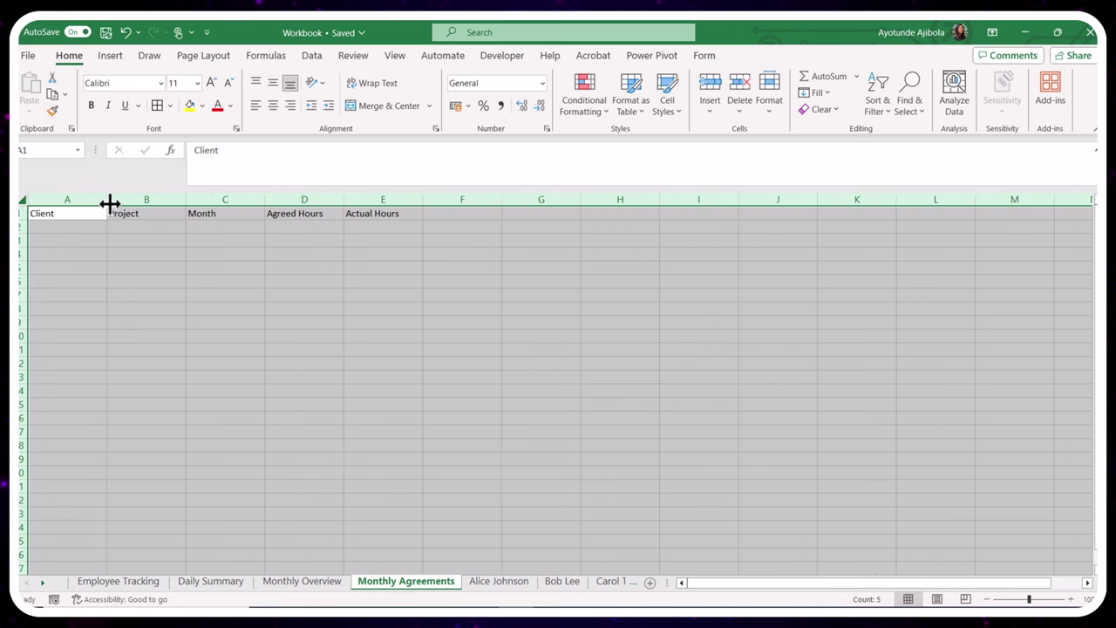
pyautogui.click(345, 253)
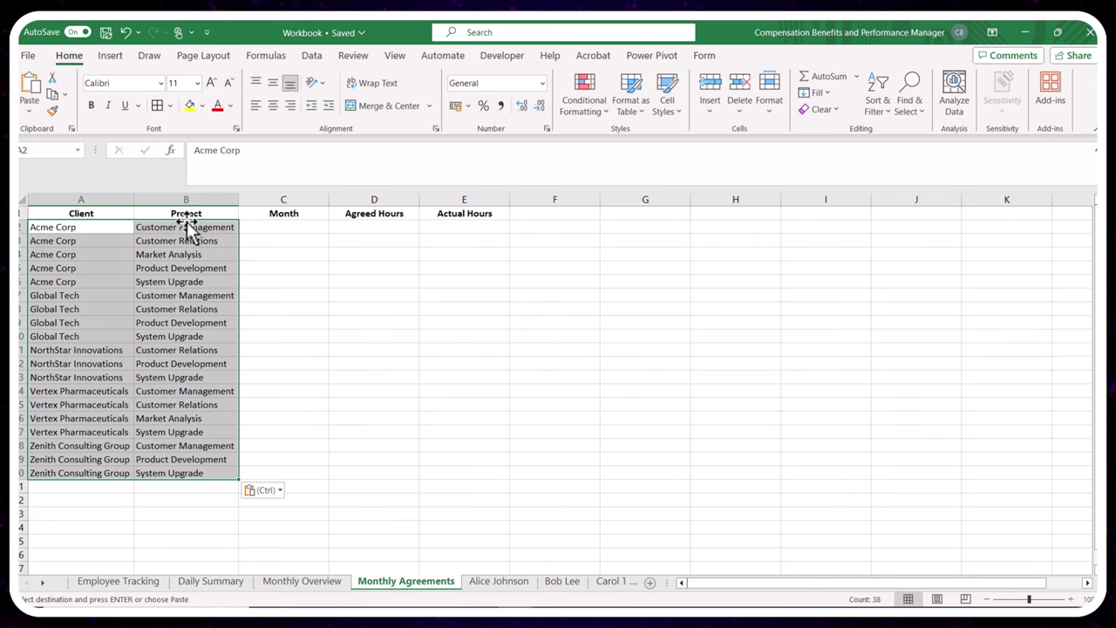
# Enter Jan 2023 in C2 and copy it down through C20
pyautogui.click(202, 243)
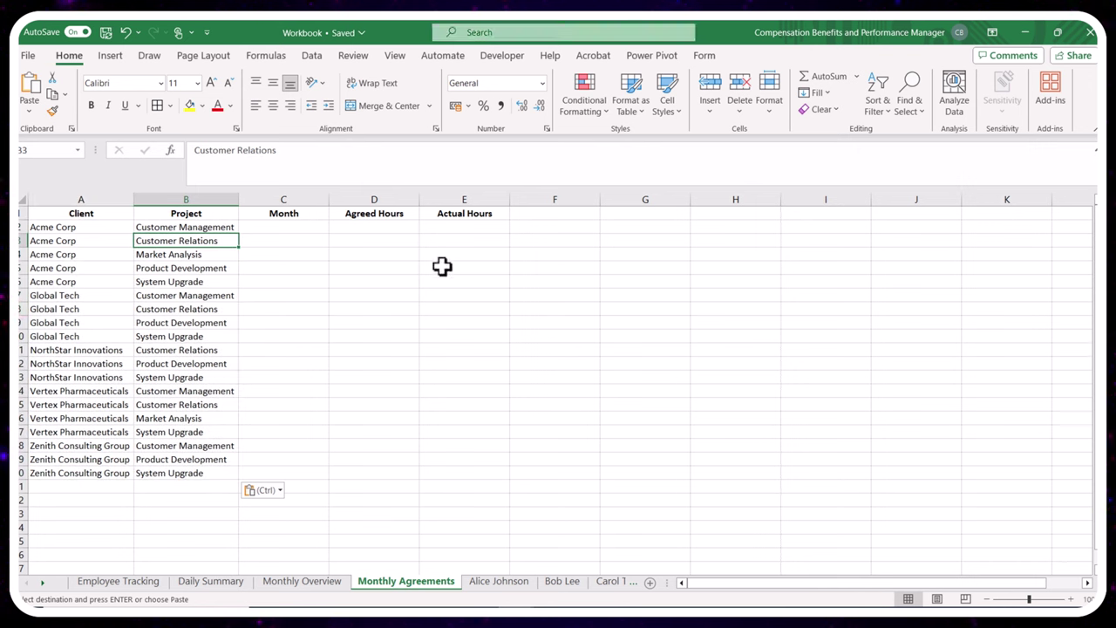
pyautogui.click(310, 228)
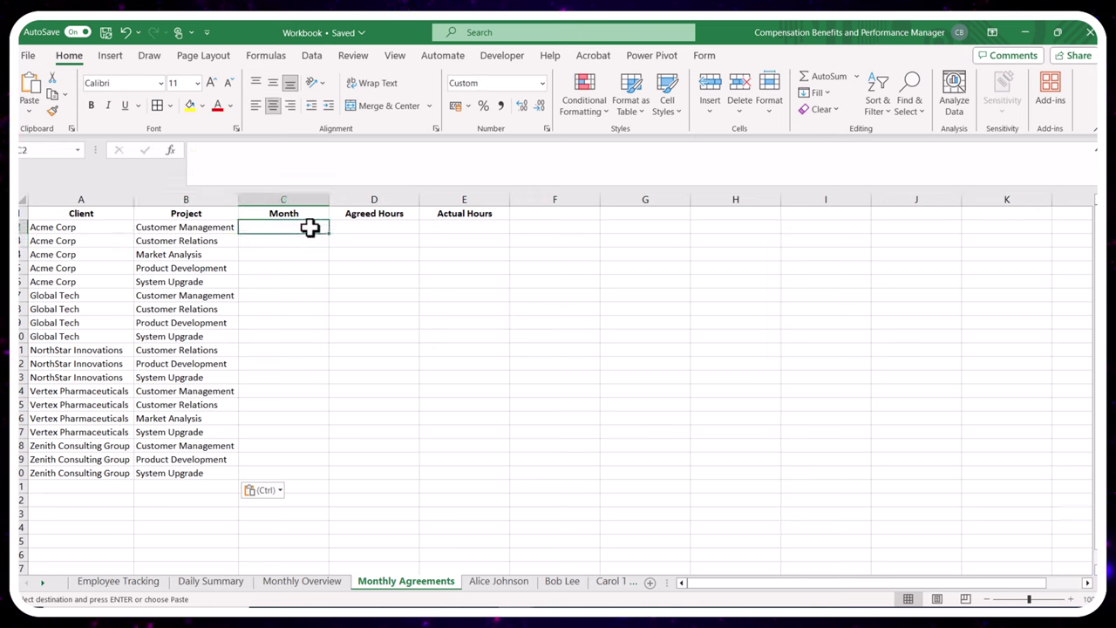
pyautogui.write('Jan 2023')
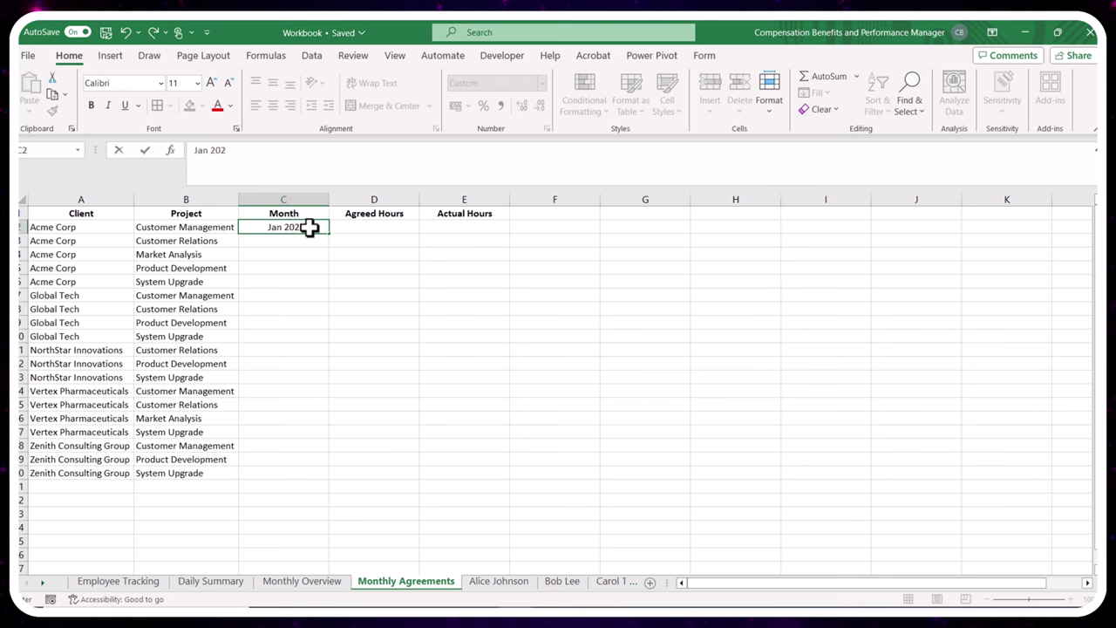
pyautogui.hotkey('ctrl', 'Return')
pyautogui.hotkey('ctrl', 'c')
pyautogui.click(297, 239)
pyautogui.moveTo(297, 239); pyautogui.dragTo(302, 468)
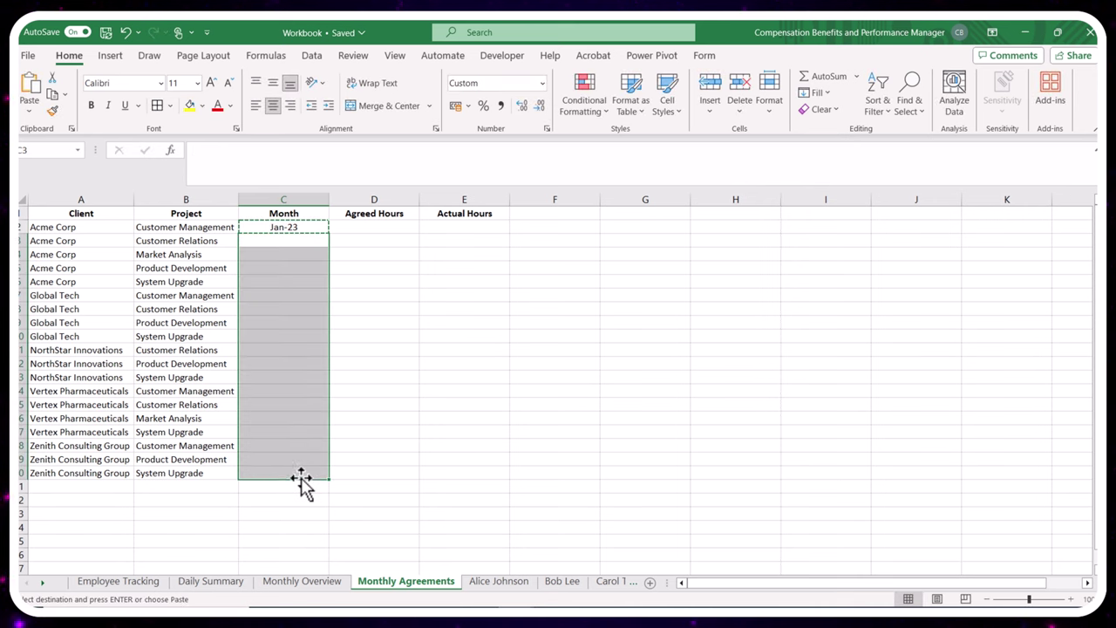
pyautogui.press('Return')
pyautogui.hotkey('ctrl', 'c')
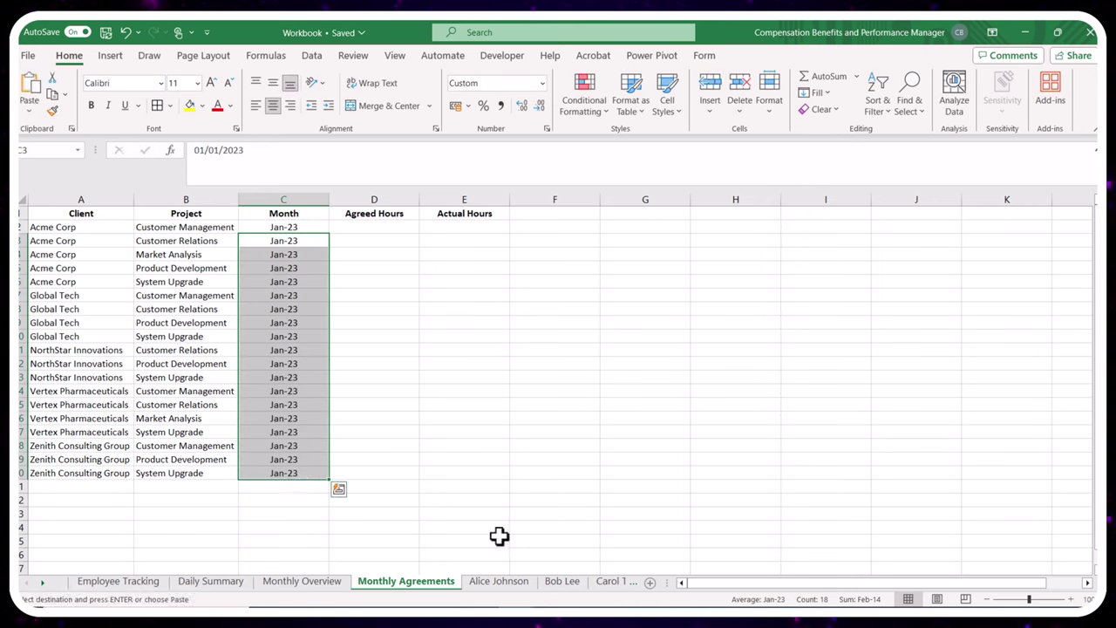
pyautogui.press('Escape')
# Paste the agreed hours values into column D starting at D2
pyautogui.click(363, 229)
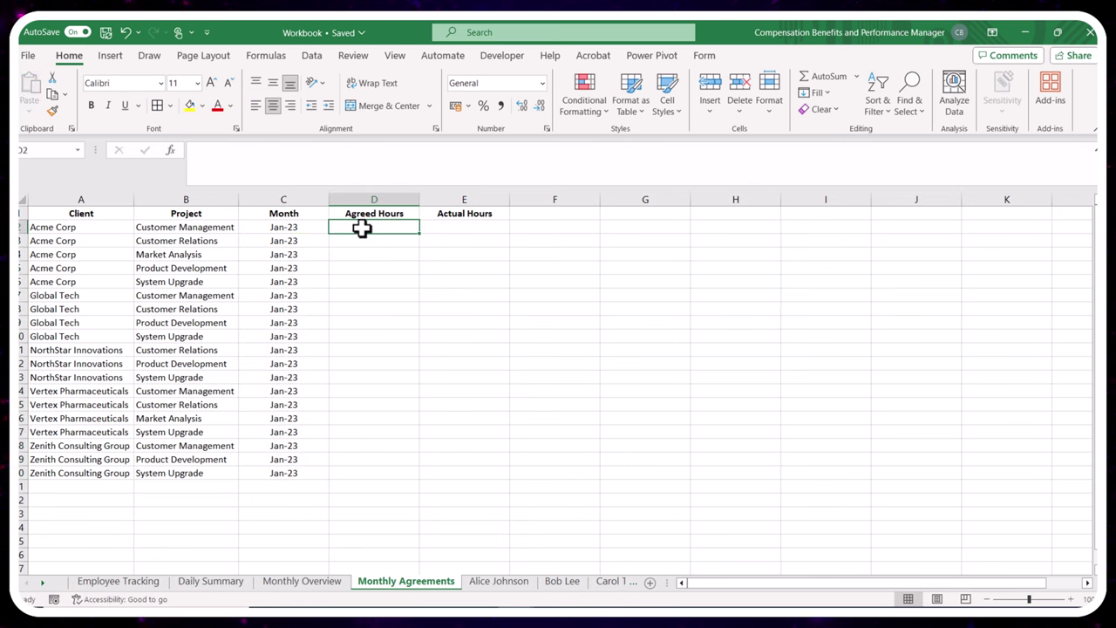
pyautogui.rightClick(363, 229)
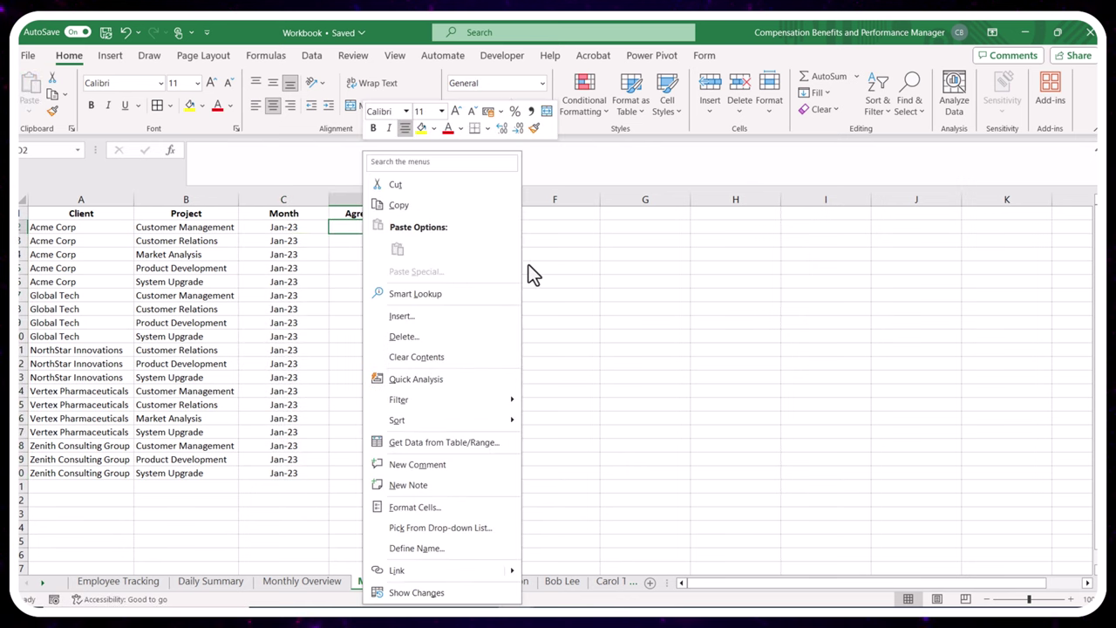
pyautogui.press('Escape')
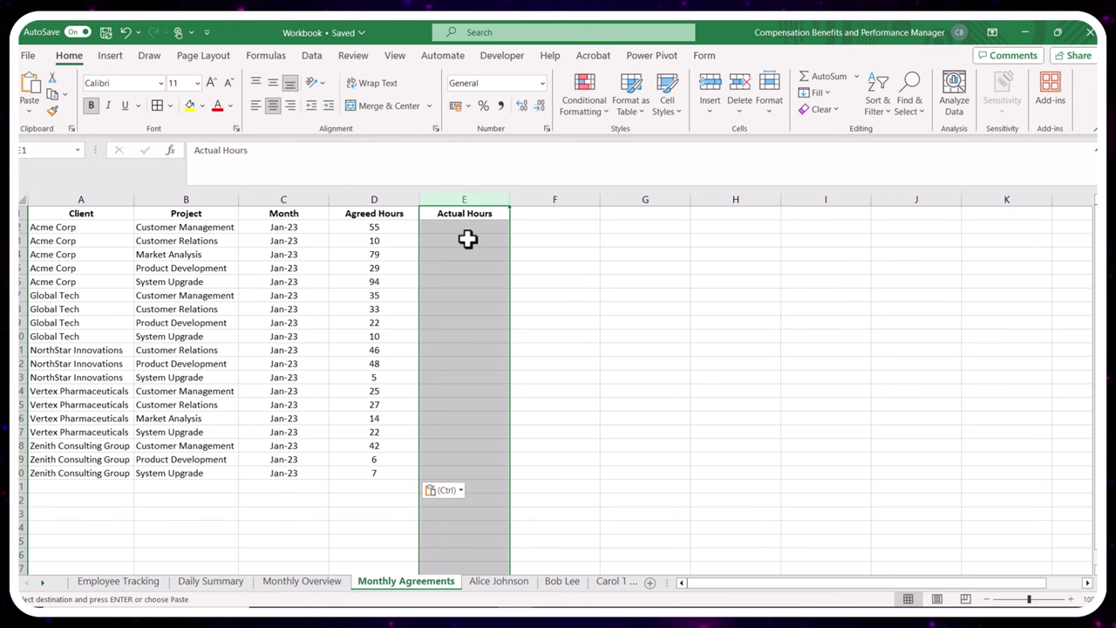
pyautogui.click(445, 242)
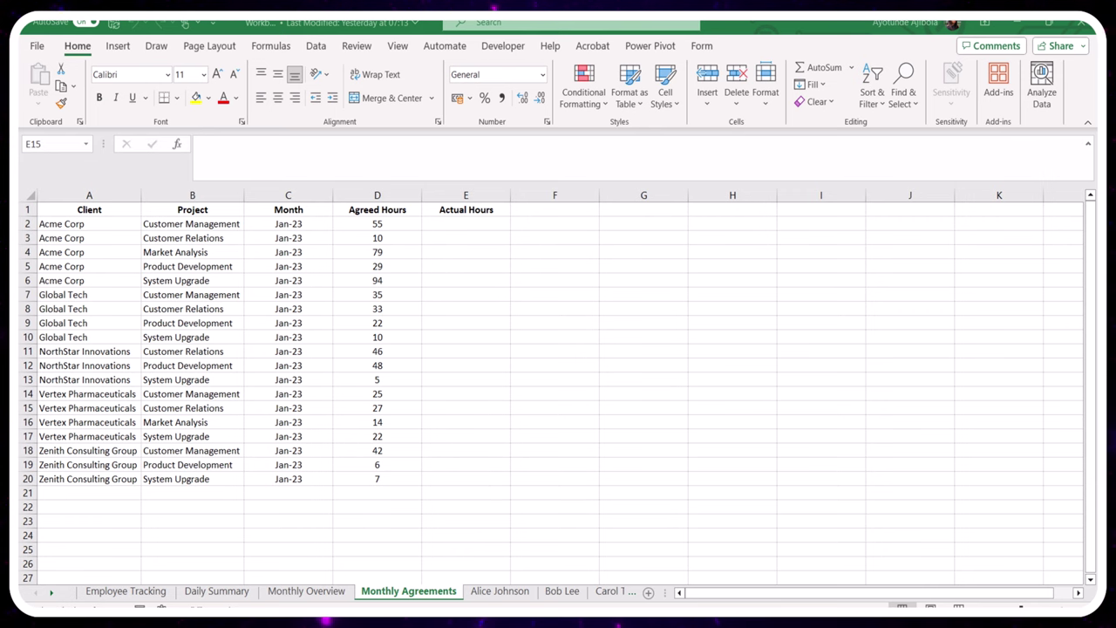
# On Monthly Overview, open the pivot table's Report Layout menu under PivotTable Design
pyautogui.click(292, 593)
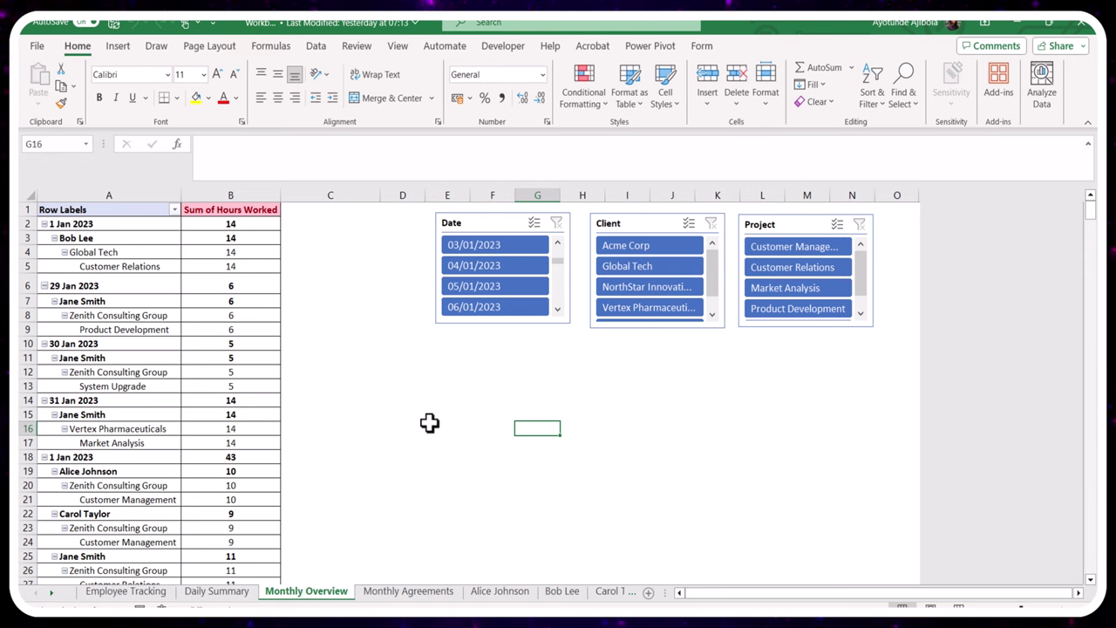
pyautogui.moveTo(223, 329)
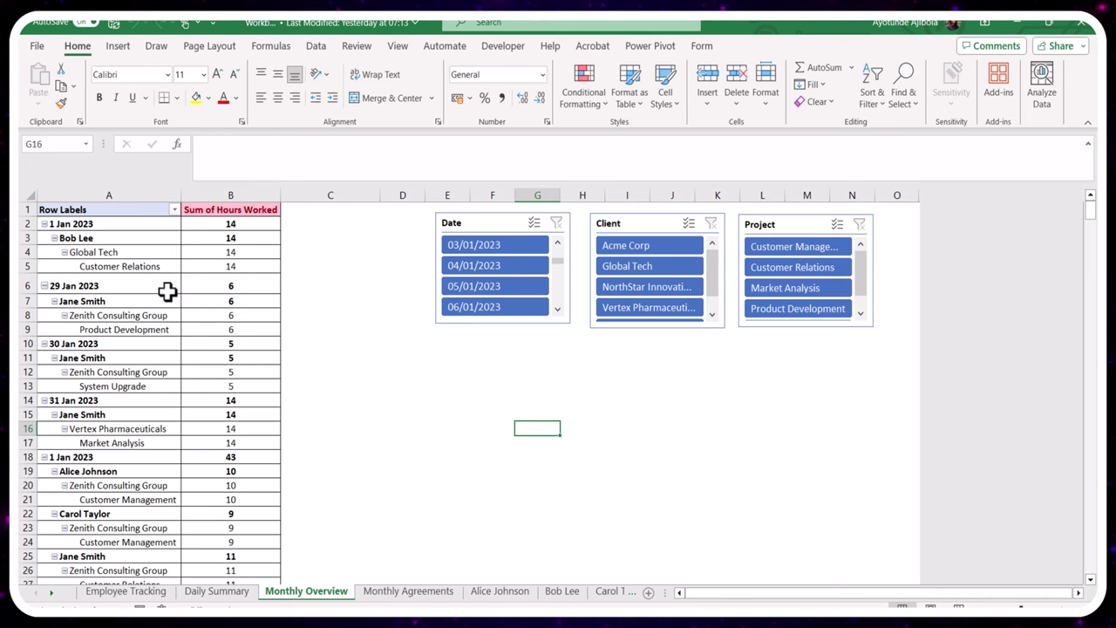
pyautogui.click(161, 288)
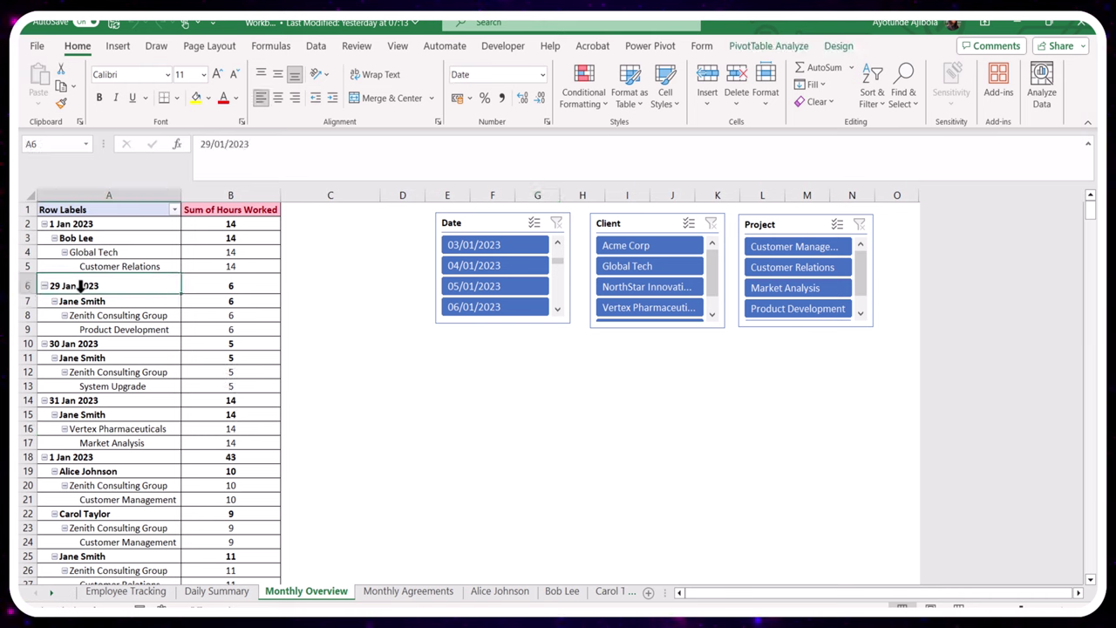
pyautogui.click(841, 48)
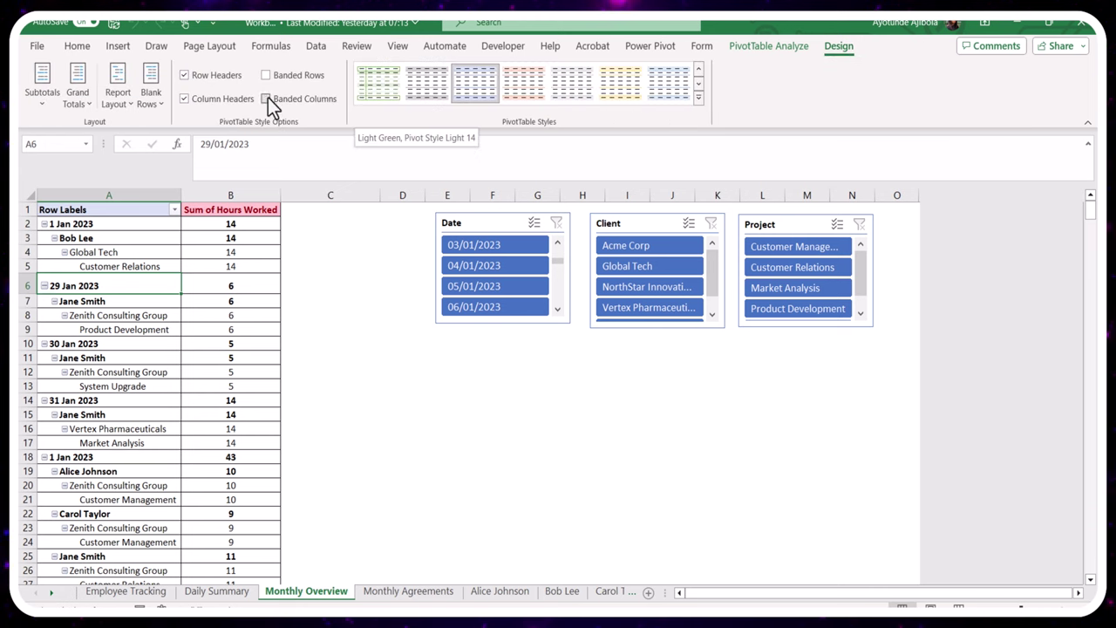
pyautogui.click(107, 97)
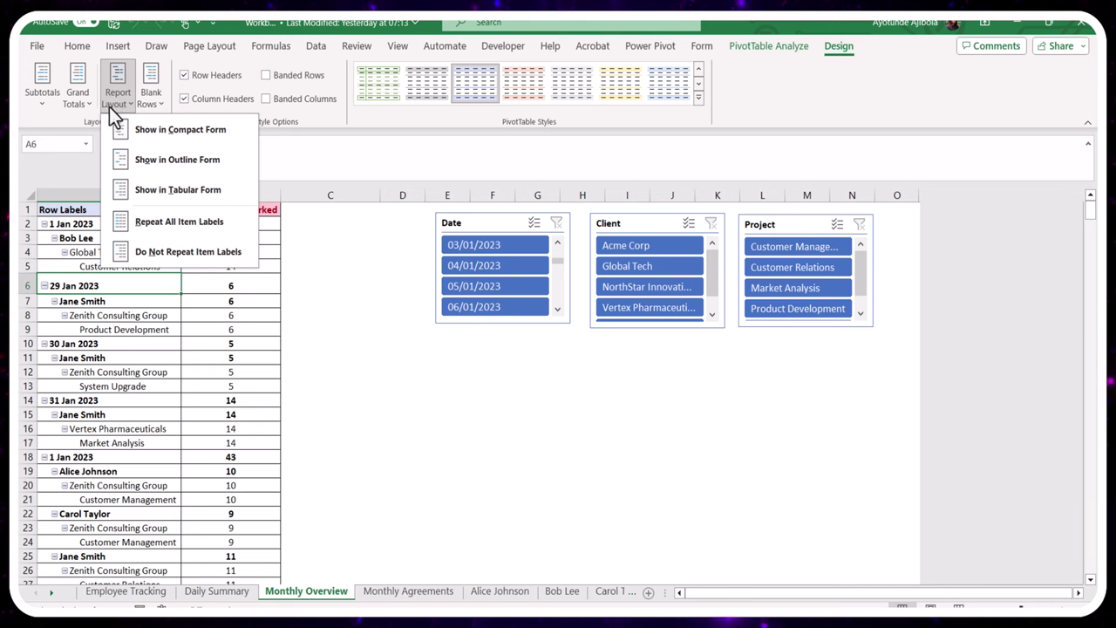
# Show the pivot in tabular form, move the Date slicer right, and insert a blank column F
pyautogui.click(183, 199)
pyautogui.click(541, 363)
pyautogui.moveTo(568, 224); pyautogui.dragTo(663, 224)
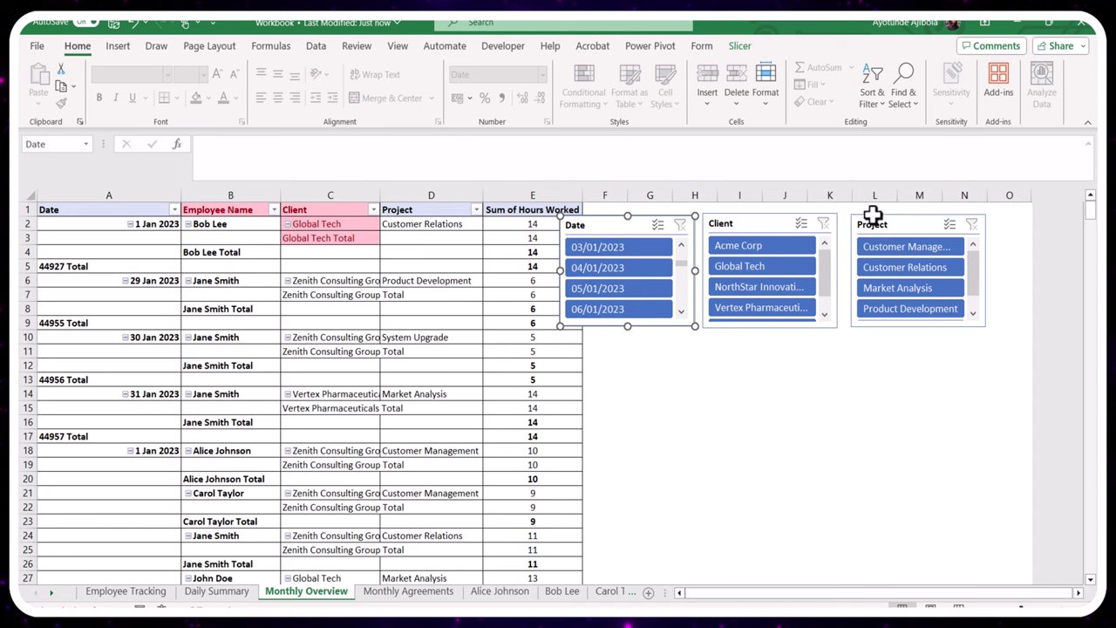
pyautogui.click(602, 195)
pyautogui.rightClick(601, 195)
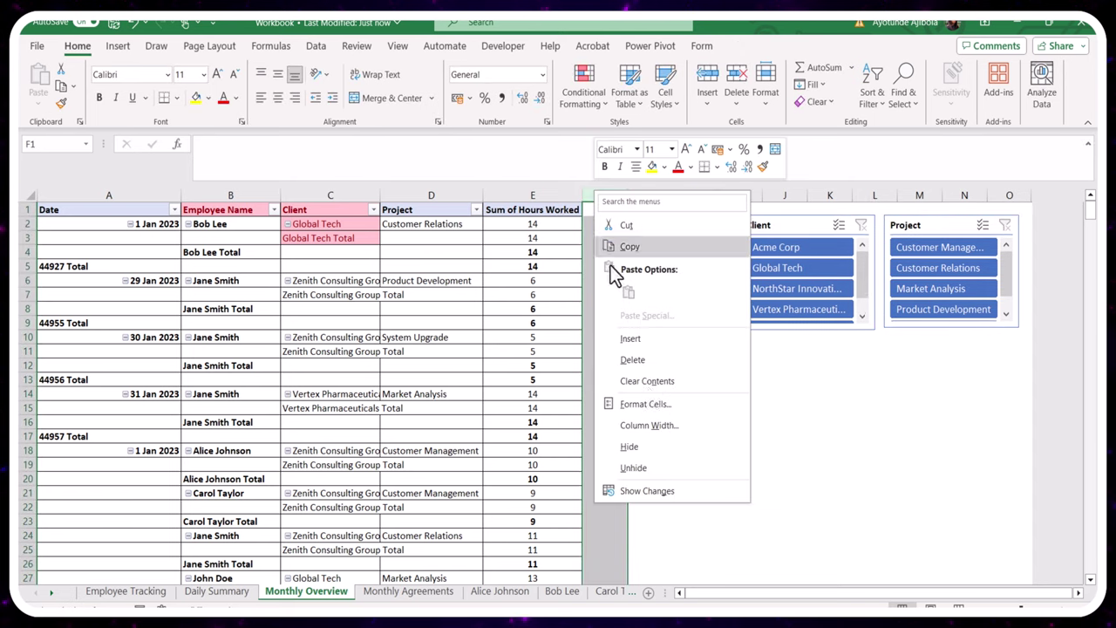
pyautogui.click(634, 341)
# Head F1 'Unique Identifier', enter =C2 & "-" & D2 & "-" & TEXT(A2, "mmm-yyyy") in F2, and save
pyautogui.click(629, 209)
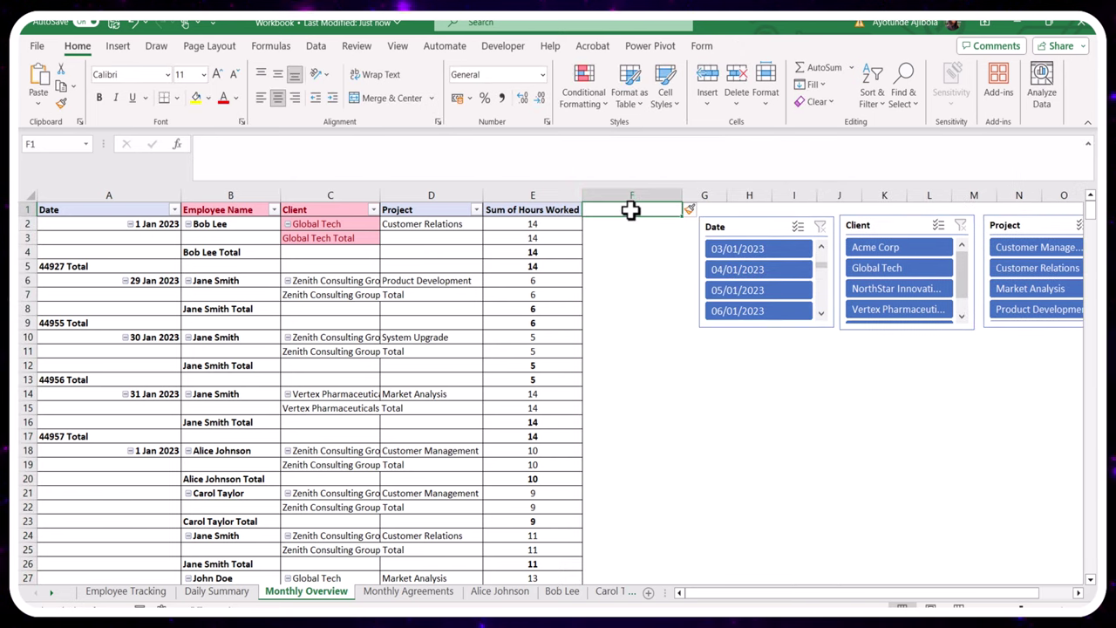
pyautogui.write('Unique')
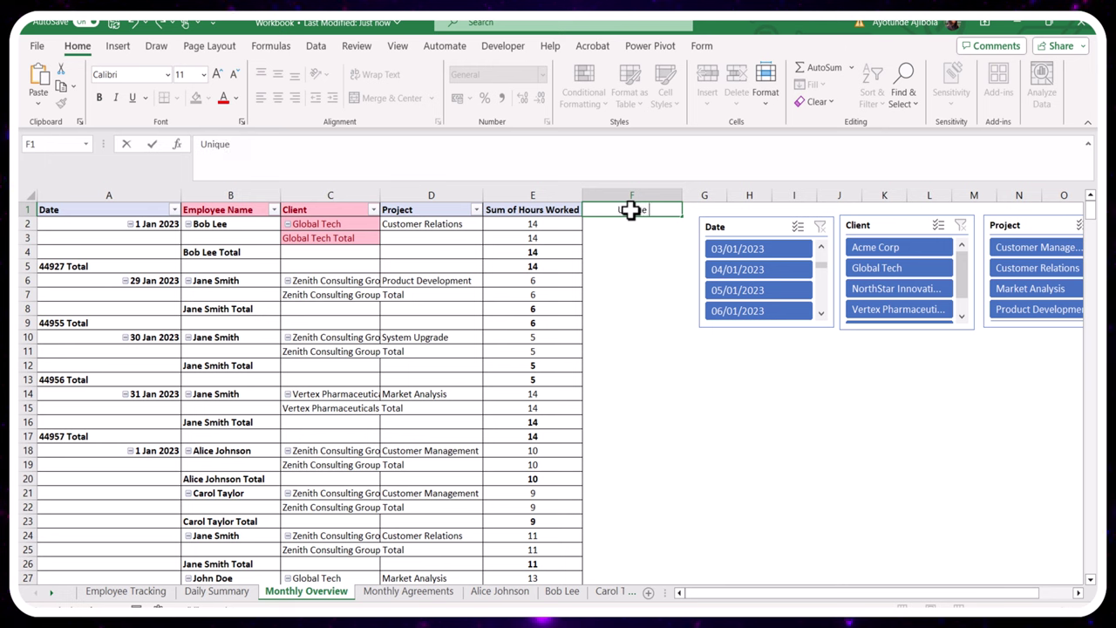
pyautogui.write(' Identifier')
pyautogui.press('Return')
pyautogui.write('=C2 & "-" & D2 & "-" & TEXT(A2, "mmm-yyyy")')
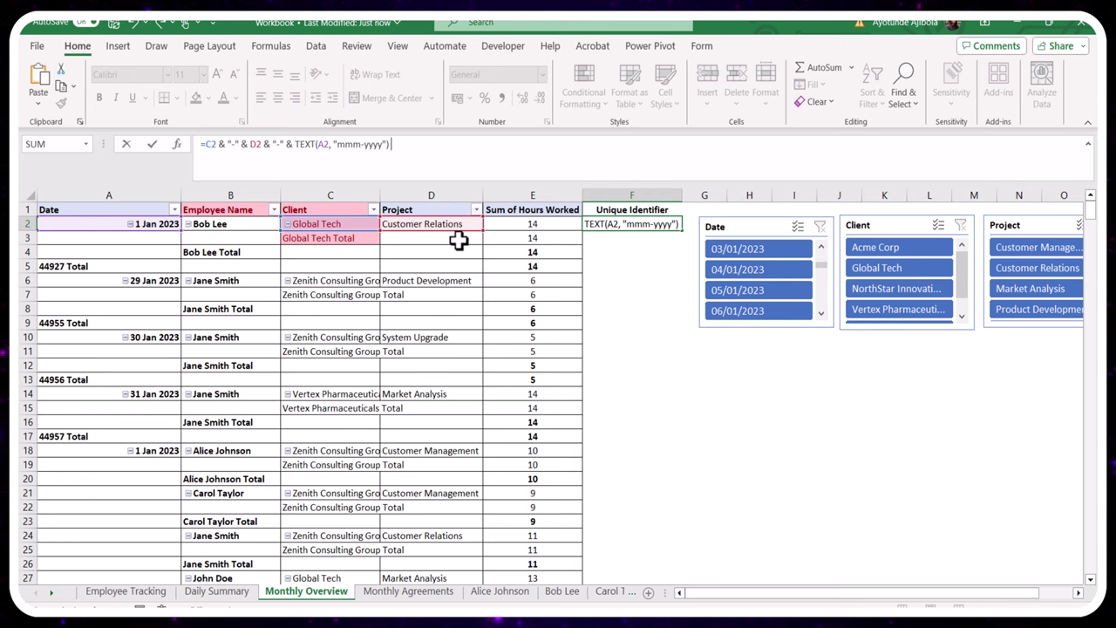
pyautogui.hotkey('ctrl', 'Return')
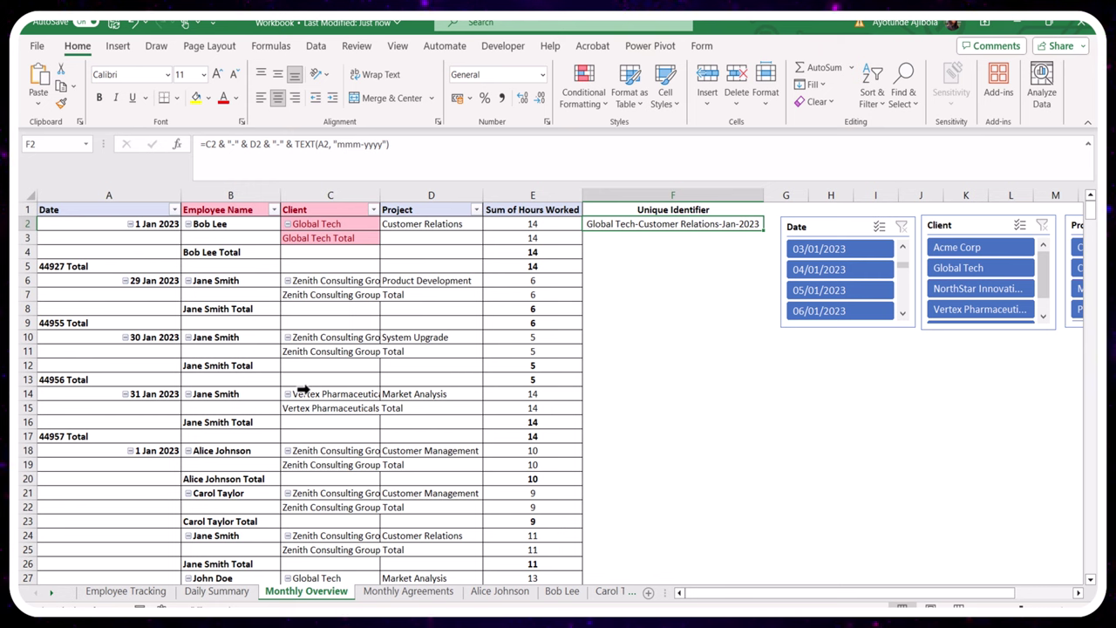
pyautogui.hotkey('ctrl', 's')
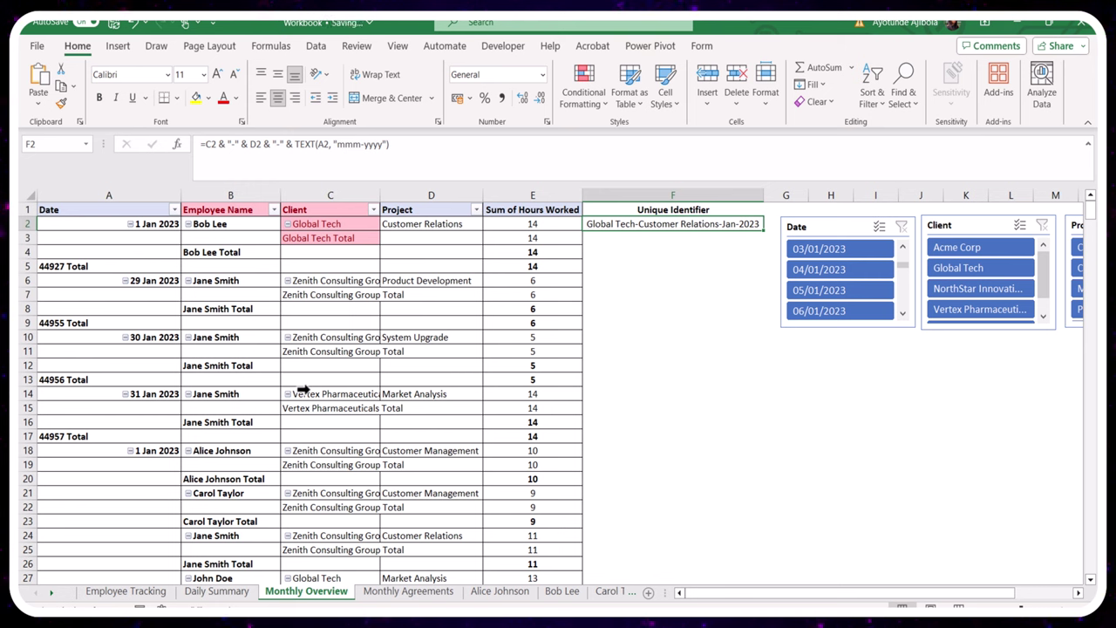
# Set the pivot table to Do Not Show Subtotals and bring up the Grand Totals options
pyautogui.click(354, 322)
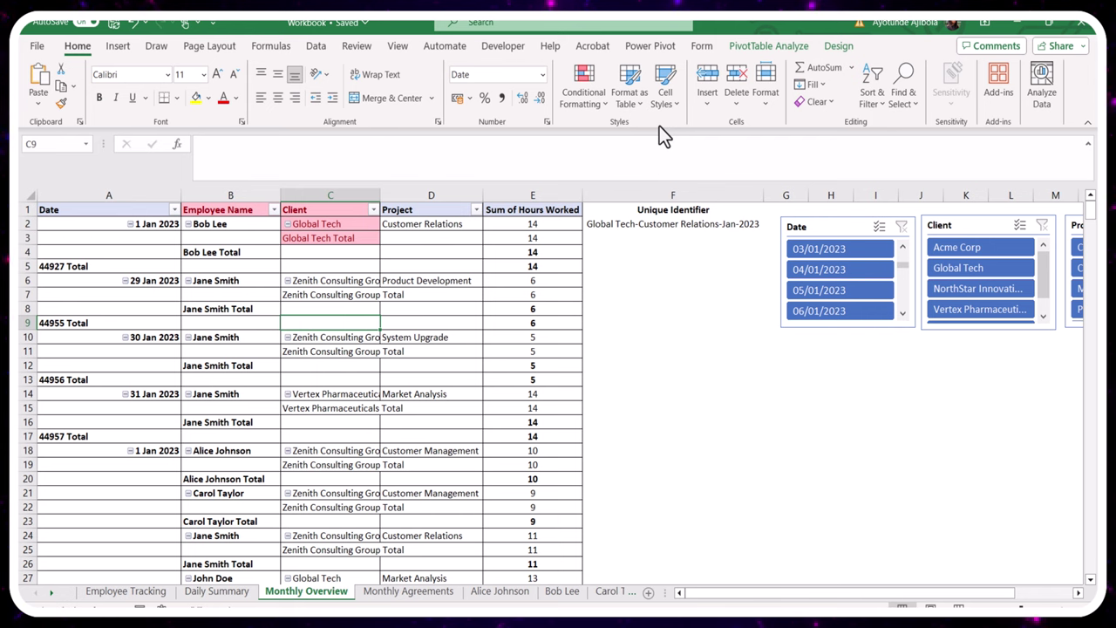
pyautogui.click(838, 46)
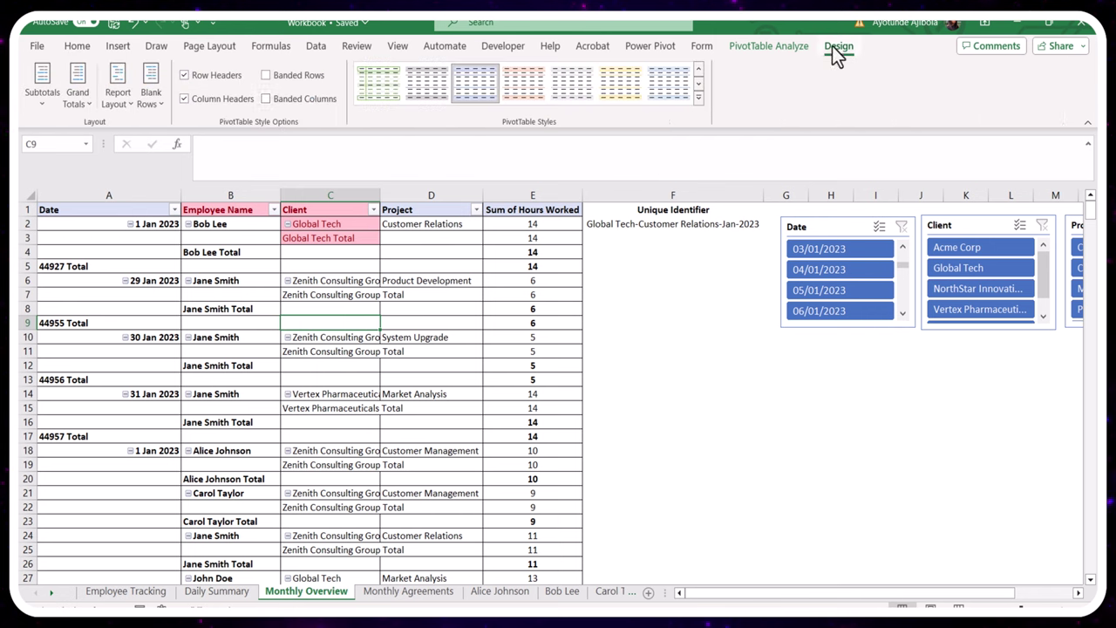
pyautogui.click(41, 103)
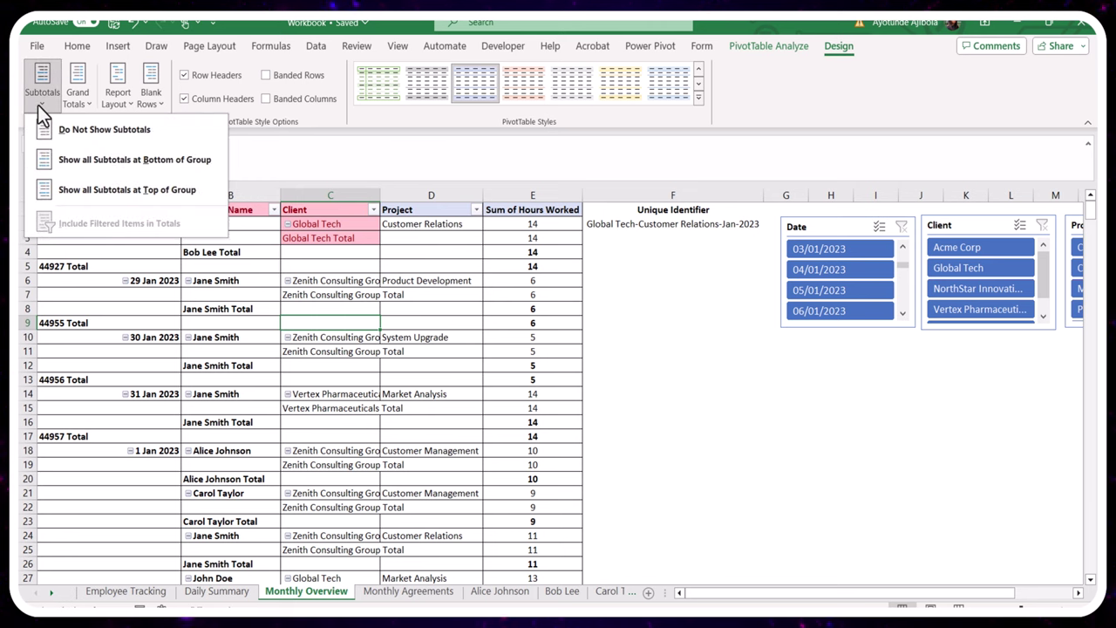
pyautogui.click(78, 131)
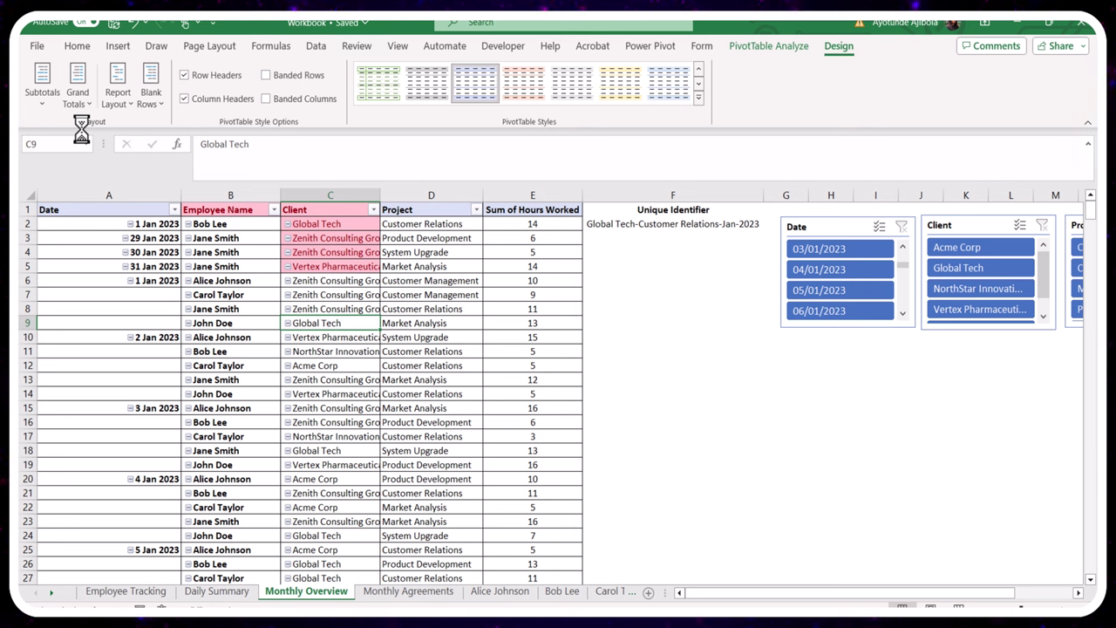
pyautogui.click(79, 100)
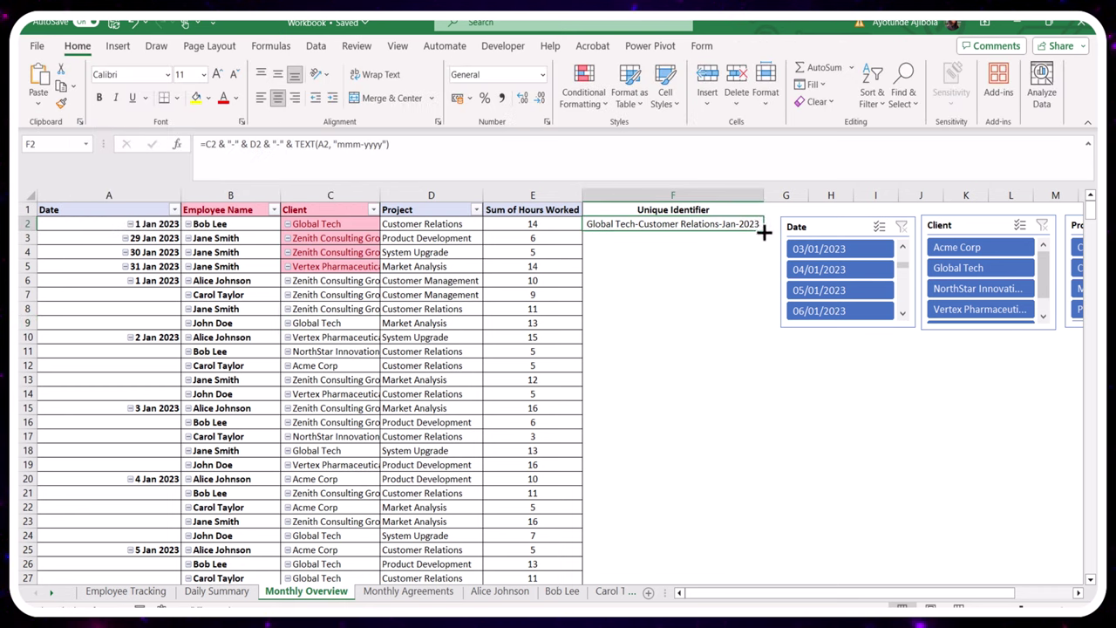
# Fill the identifier formula down column F, autofit the column, and check Monthly Agreements
pyautogui.doubleClick(763, 230)
pyautogui.doubleClick(764, 195)
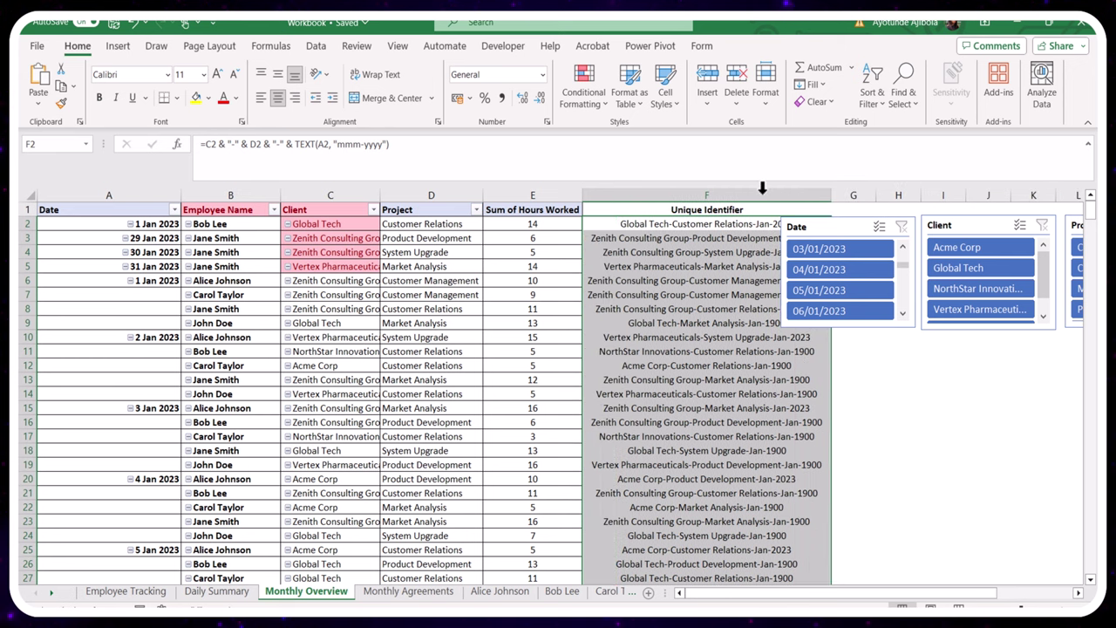
pyautogui.scroll(-5, 817, 390)
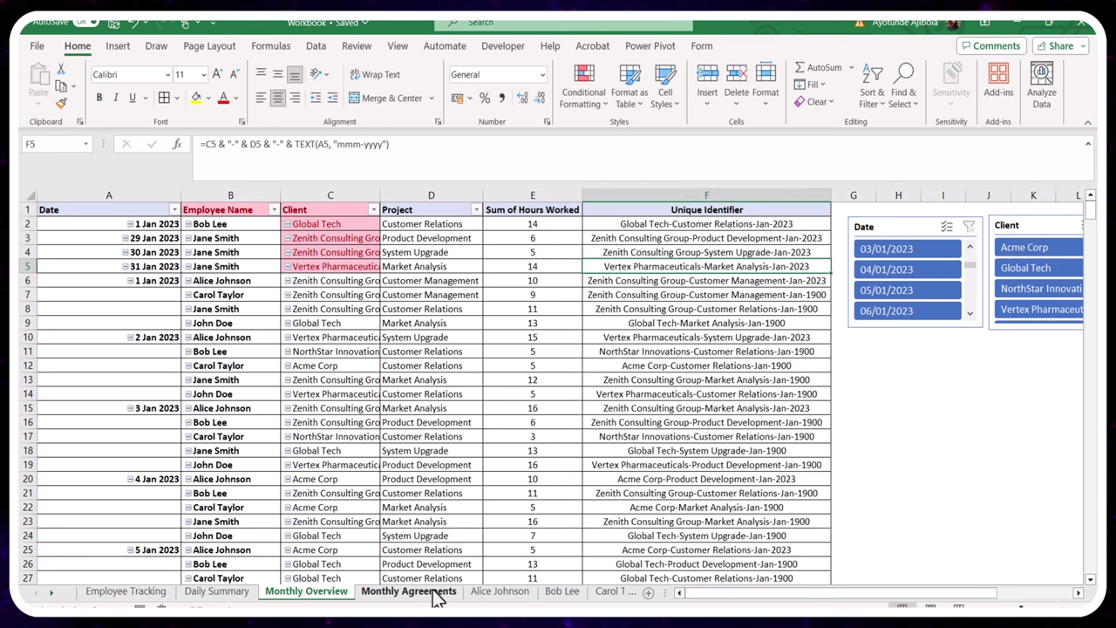
pyautogui.click(408, 592)
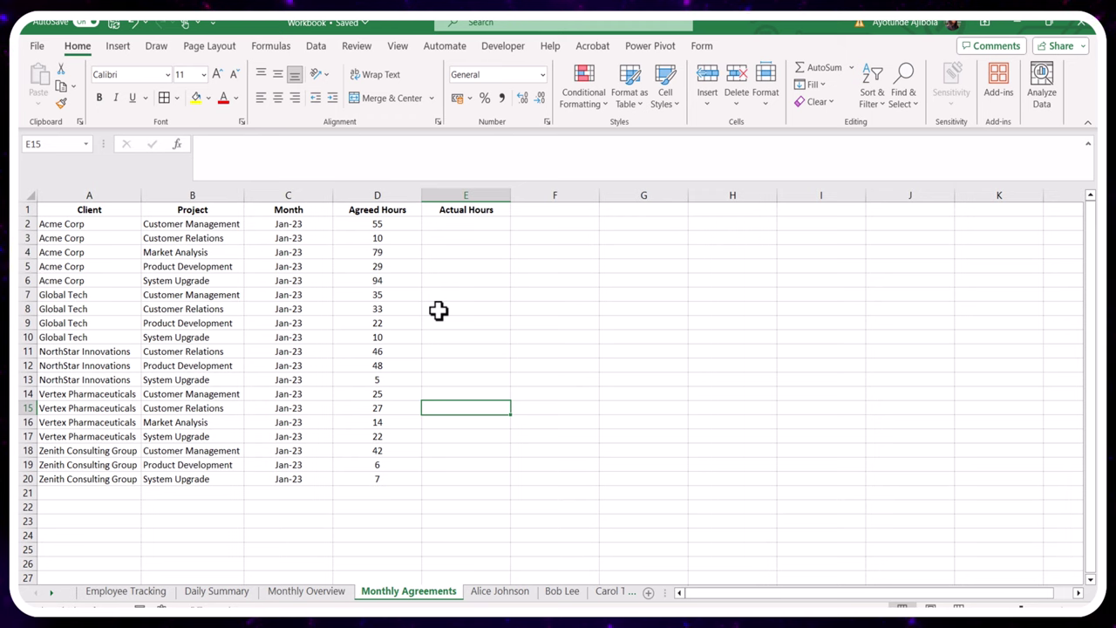
pyautogui.click(307, 592)
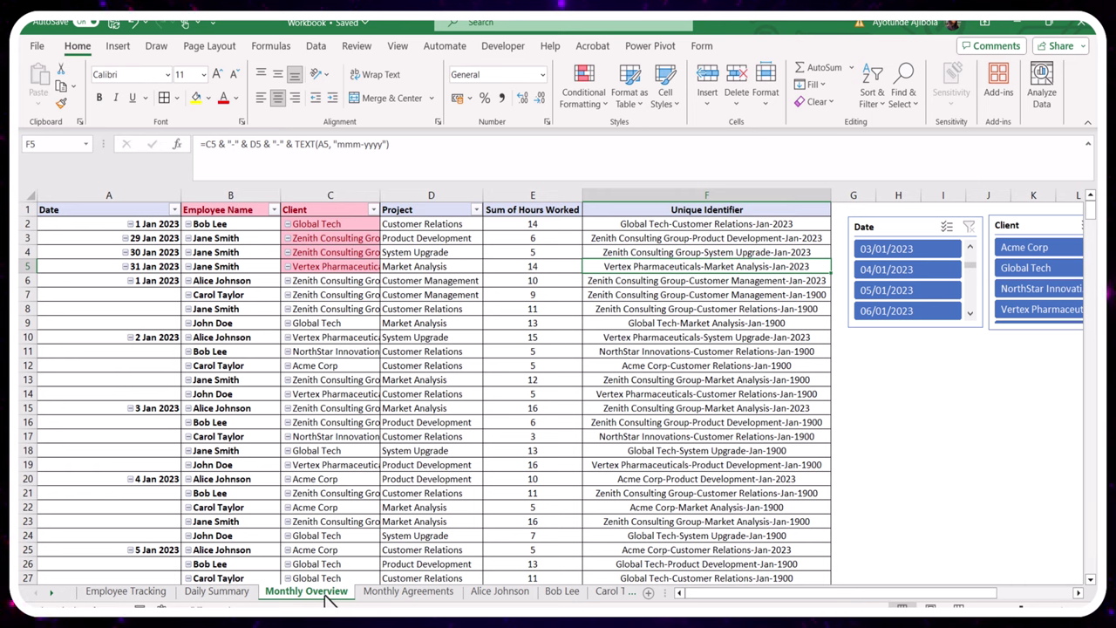
pyautogui.click(409, 592)
# In E2 enter =INDEX('Monthly Overview'!E:E,MATCH('Monthly Overview'!F2,'Monthly Overview'!F:F,0)), returning 14
pyautogui.click(465, 224)
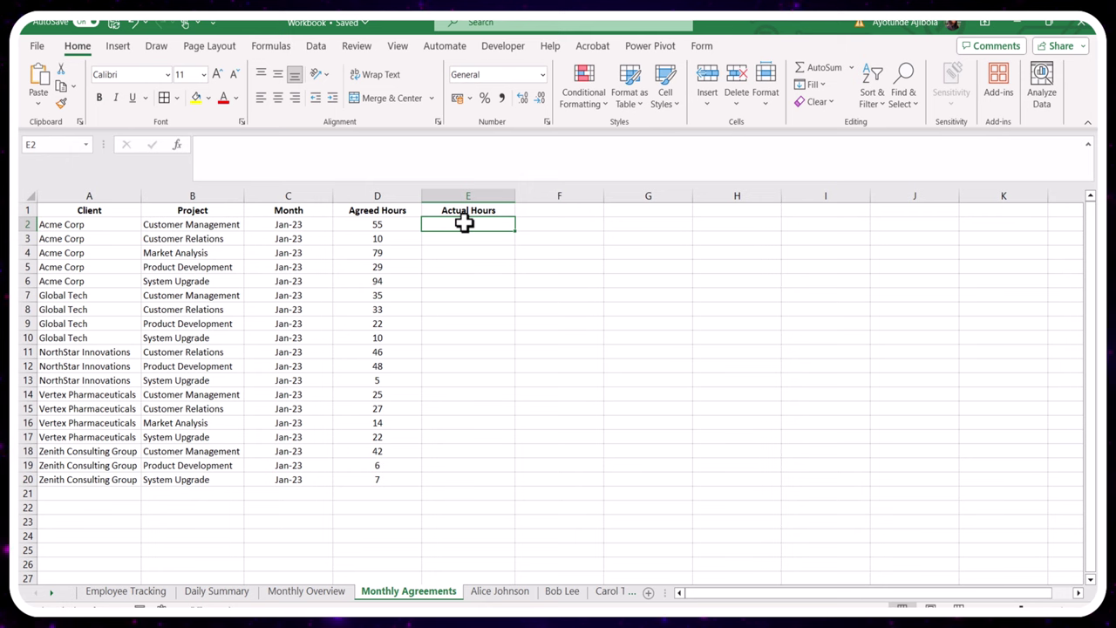
pyautogui.write('=in')
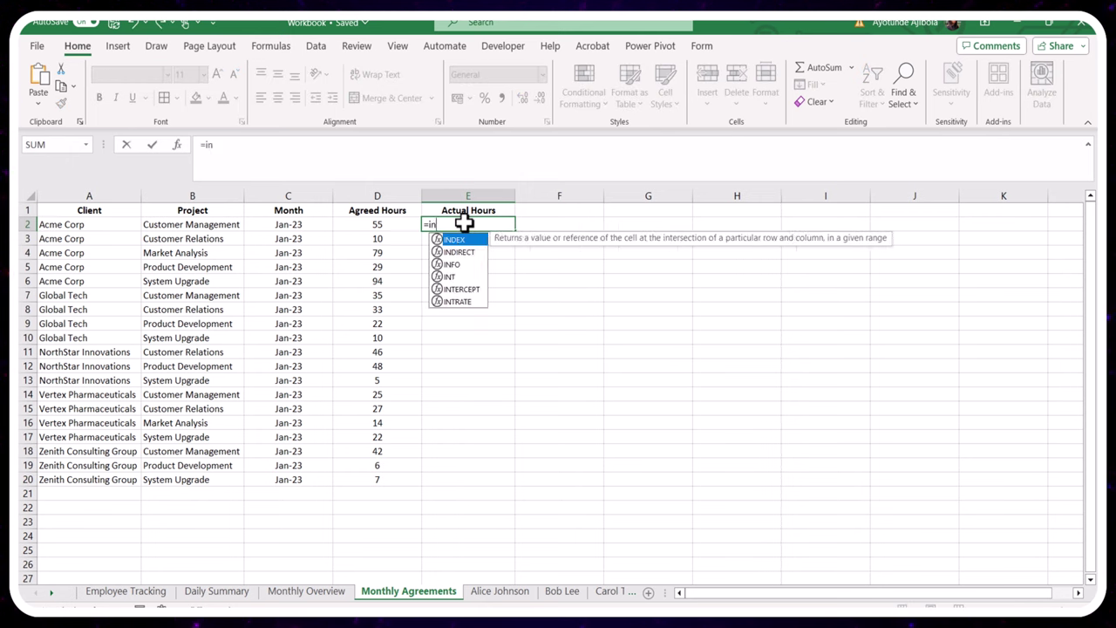
pyautogui.doubleClick(453, 237)
pyautogui.click(342, 592)
pyautogui.click(540, 191)
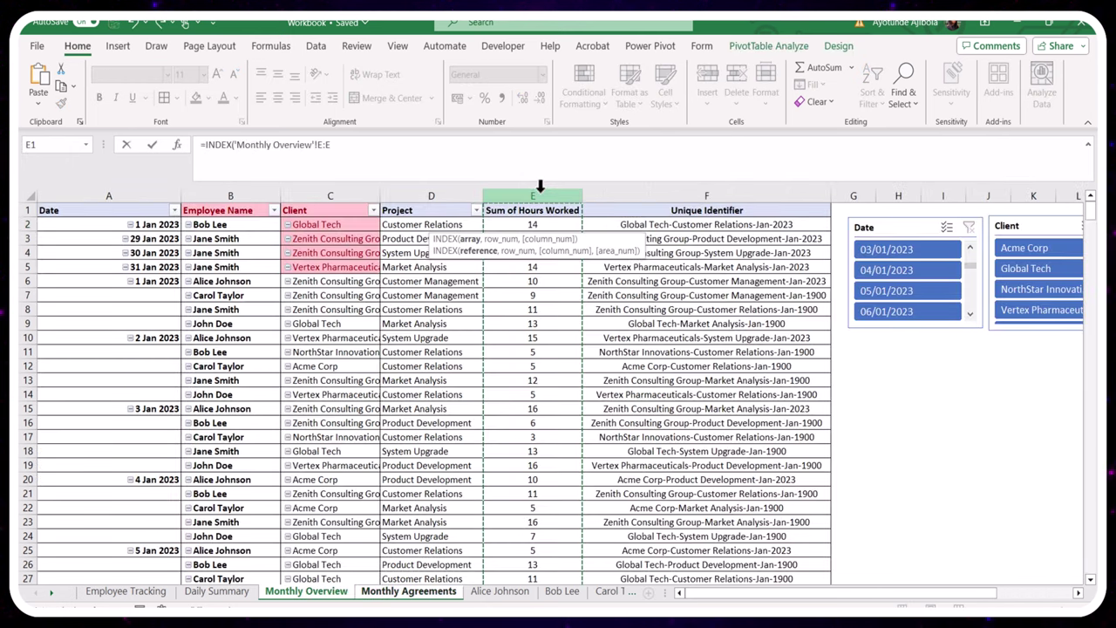
pyautogui.write(',mat')
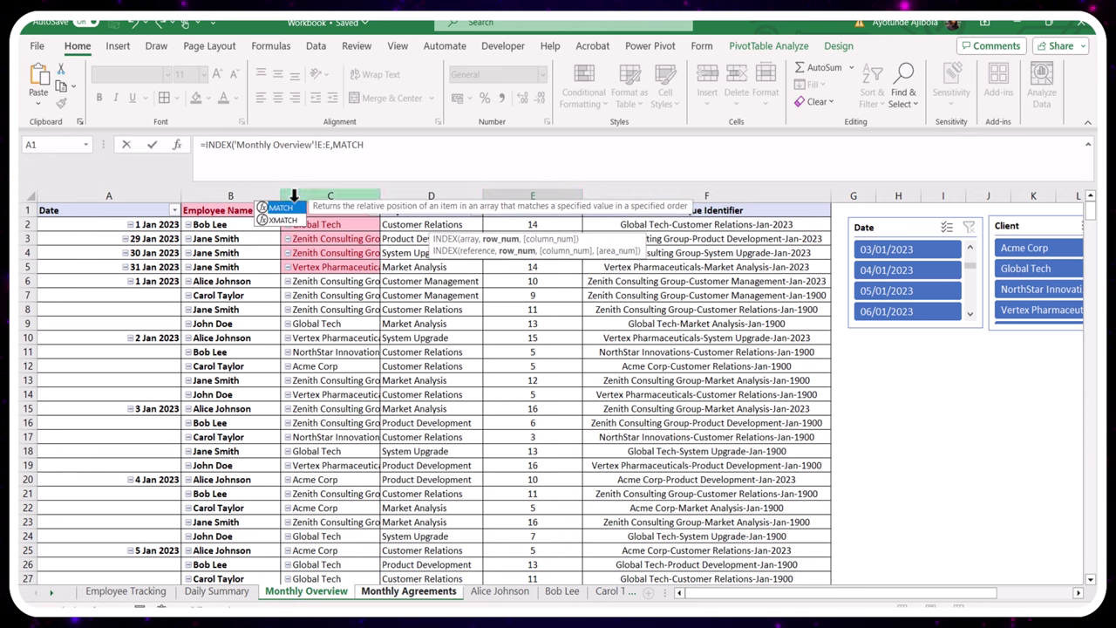
pyautogui.press('Tab')
pyautogui.click(639, 225)
pyautogui.write(',')
pyautogui.click(738, 195)
pyautogui.write(',0))')
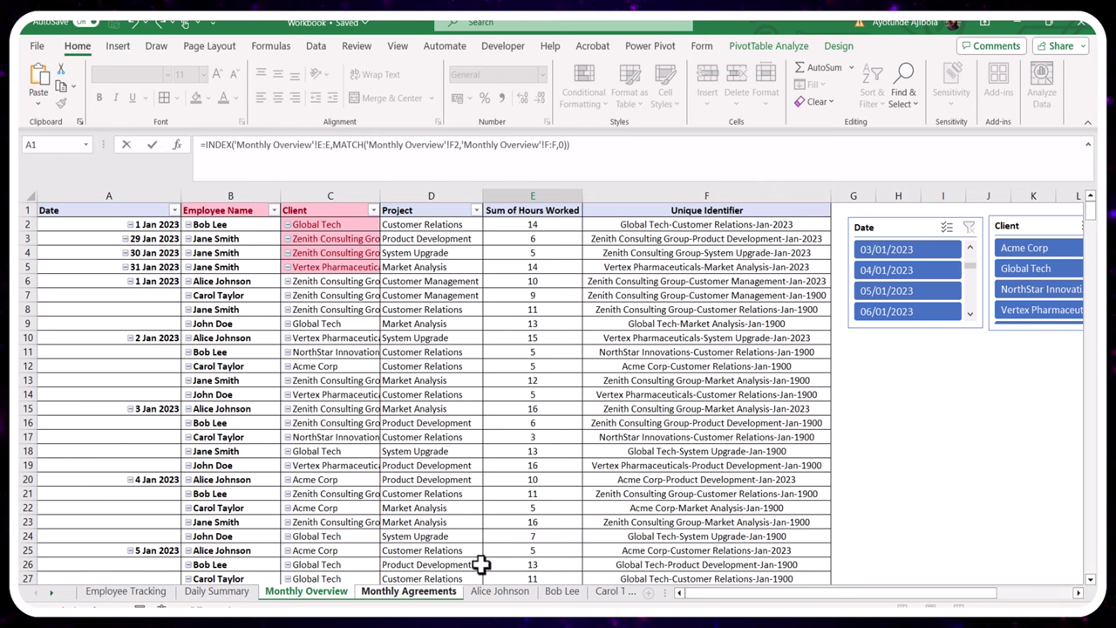
pyautogui.hotkey('ctrl', 'pagedown')
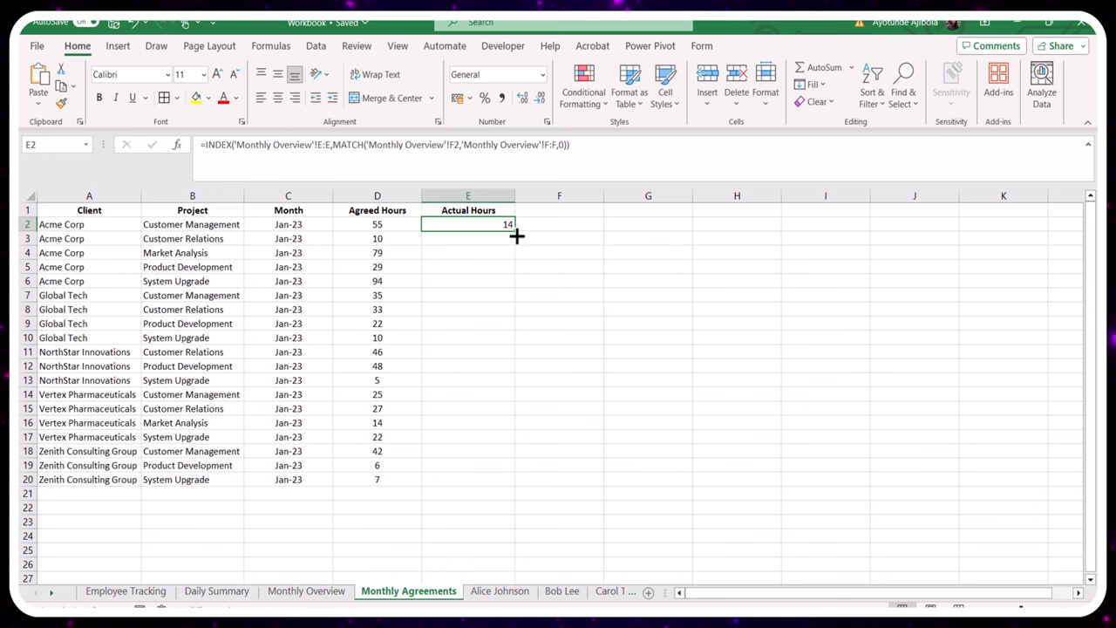
# Fill the E2 lookup down to E20 and select the Actual Hours column E
pyautogui.moveTo(517, 236); pyautogui.dragTo(494, 488)
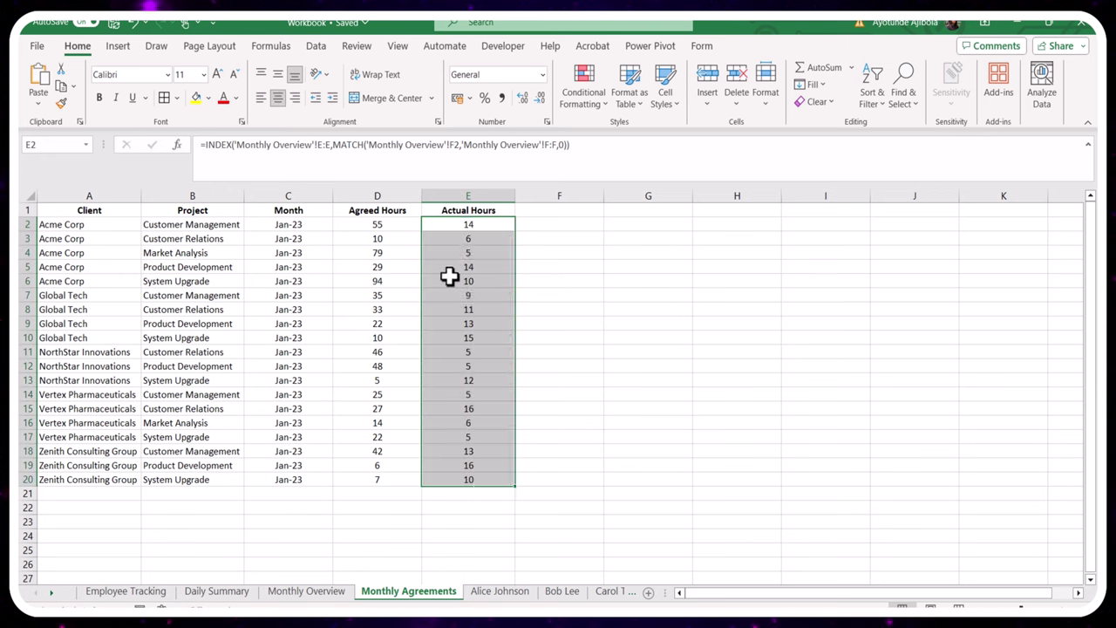
pyautogui.click(485, 239)
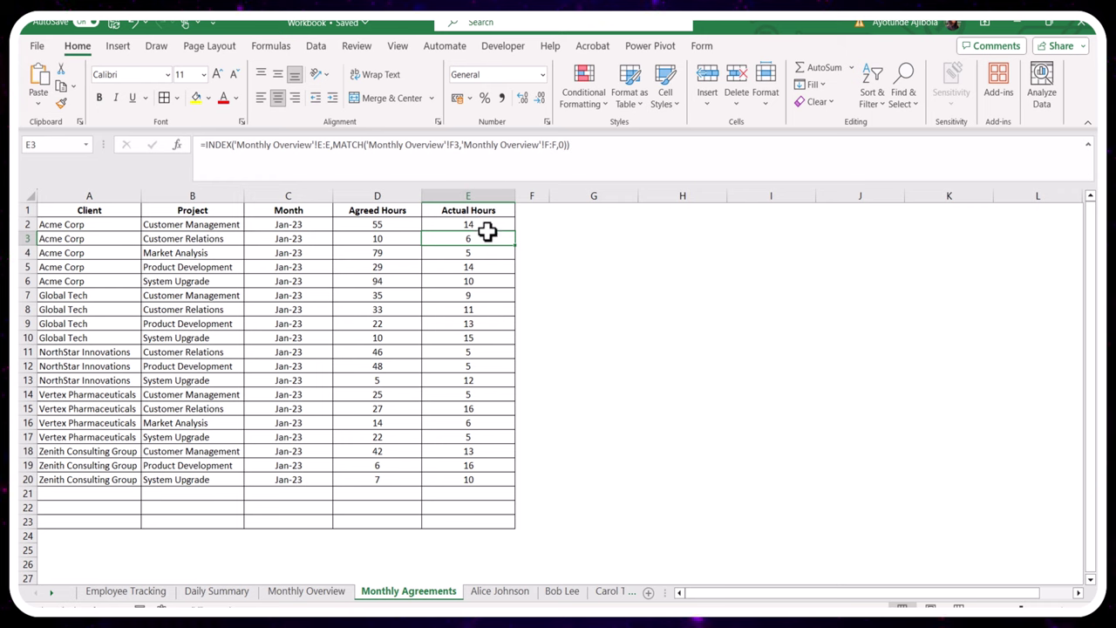
pyautogui.click(463, 192)
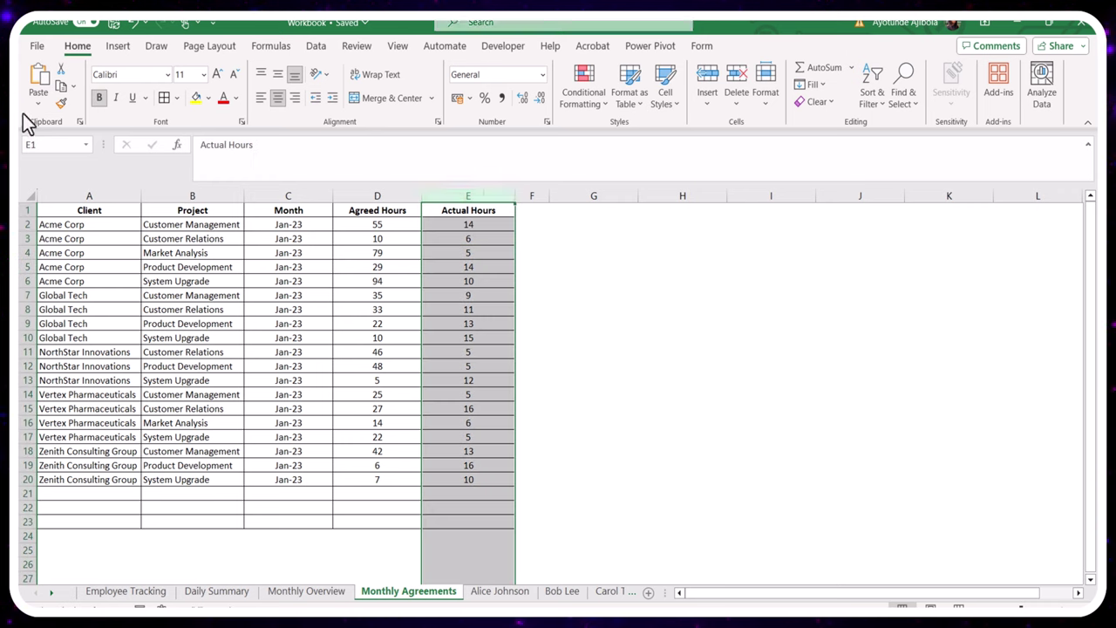
# Add a conditional formatting rule =$E2>$D2 with a red fill to the Actual Hours column
pyautogui.click(579, 106)
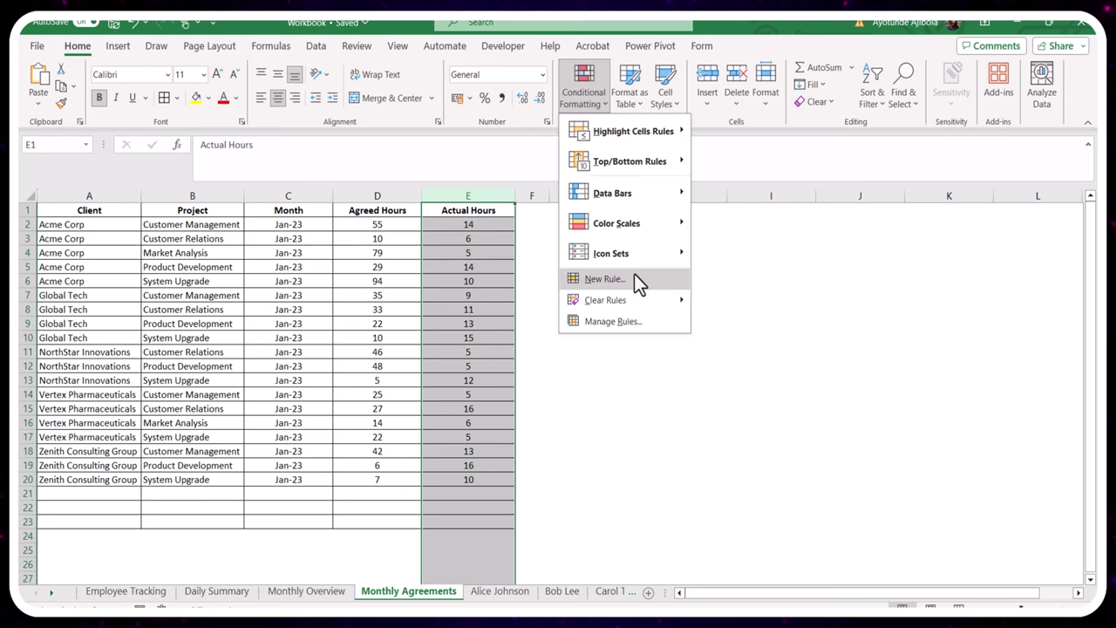
pyautogui.click(634, 276)
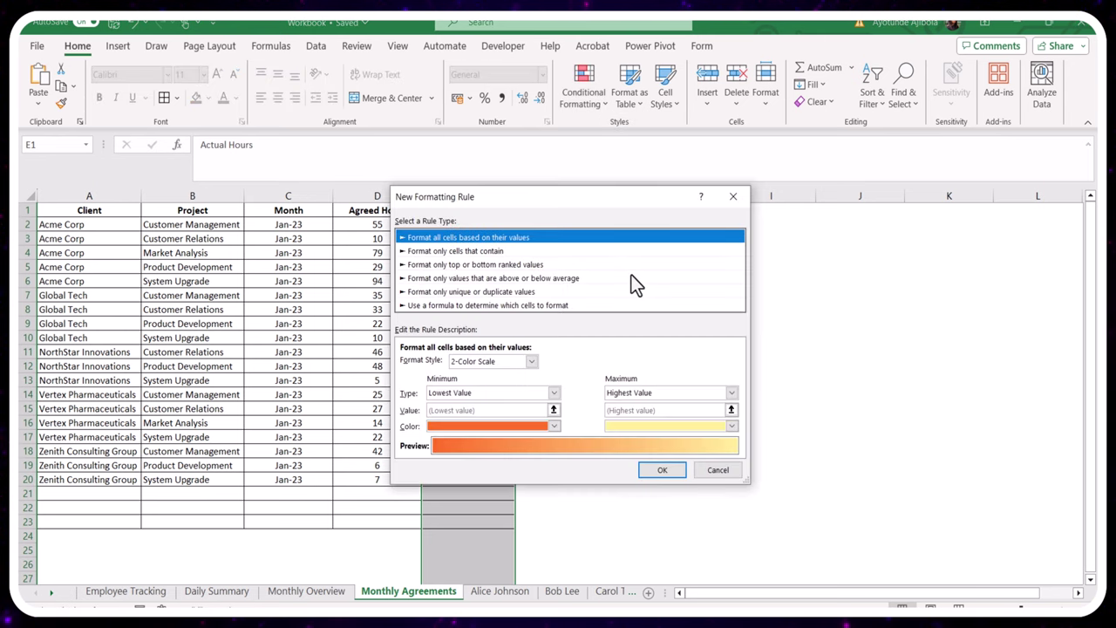
pyautogui.click(472, 305)
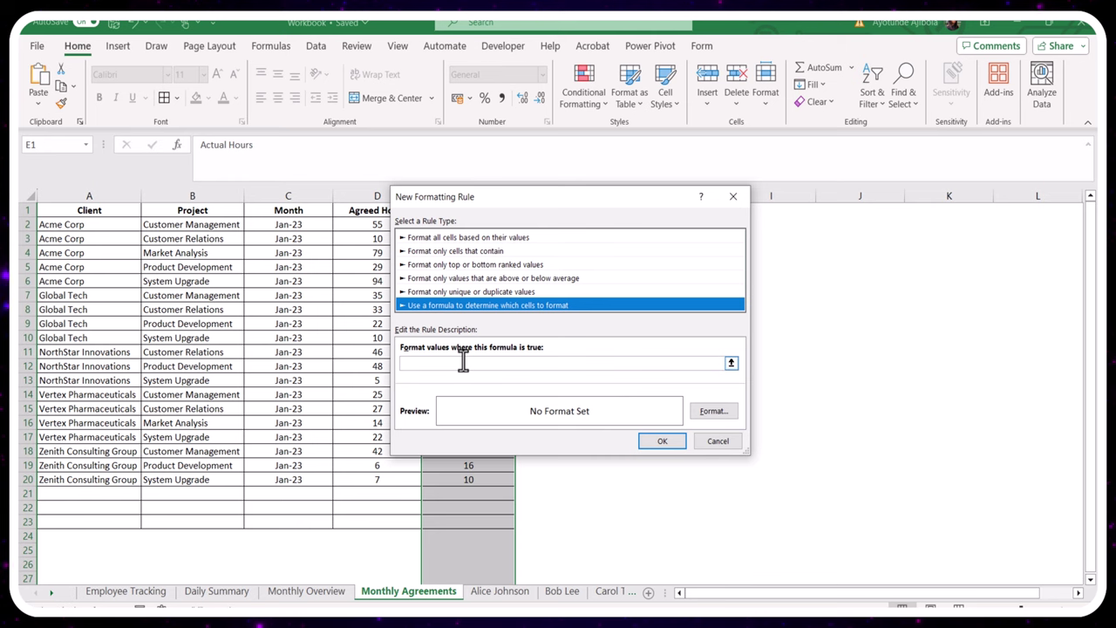
pyautogui.click(464, 363)
pyautogui.write('=$E2>$D2')
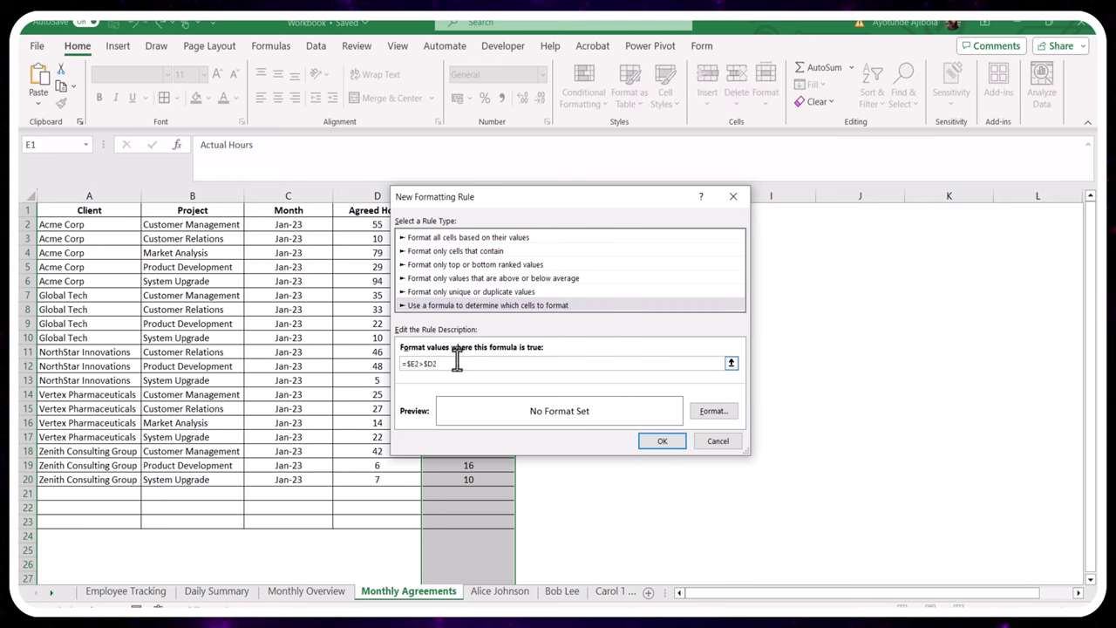
pyautogui.click(713, 411)
pyautogui.click(423, 288)
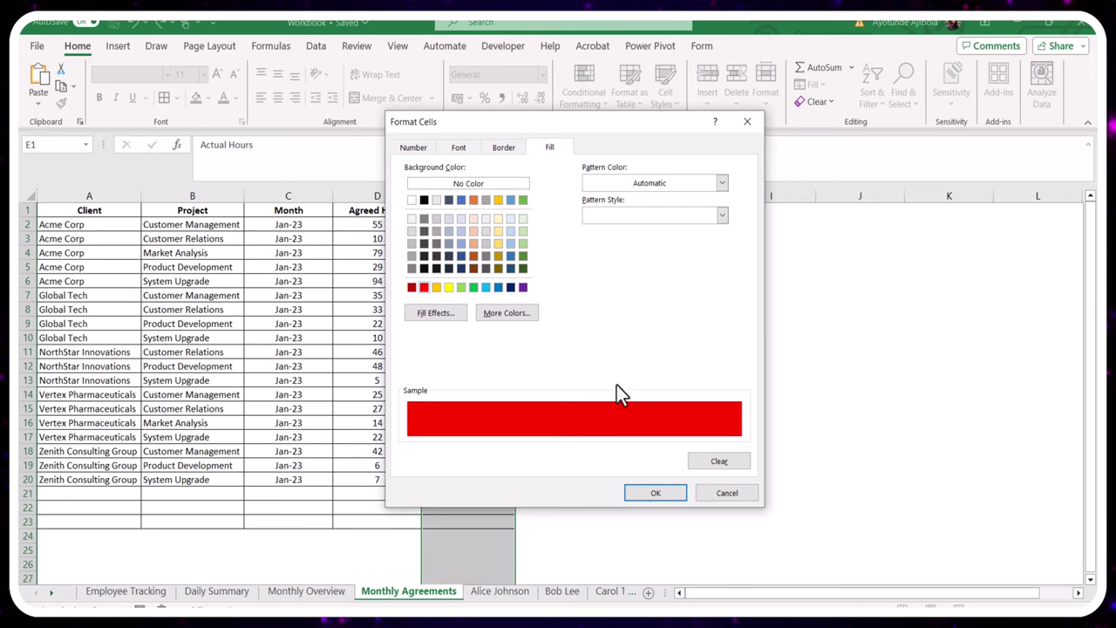
pyautogui.click(654, 493)
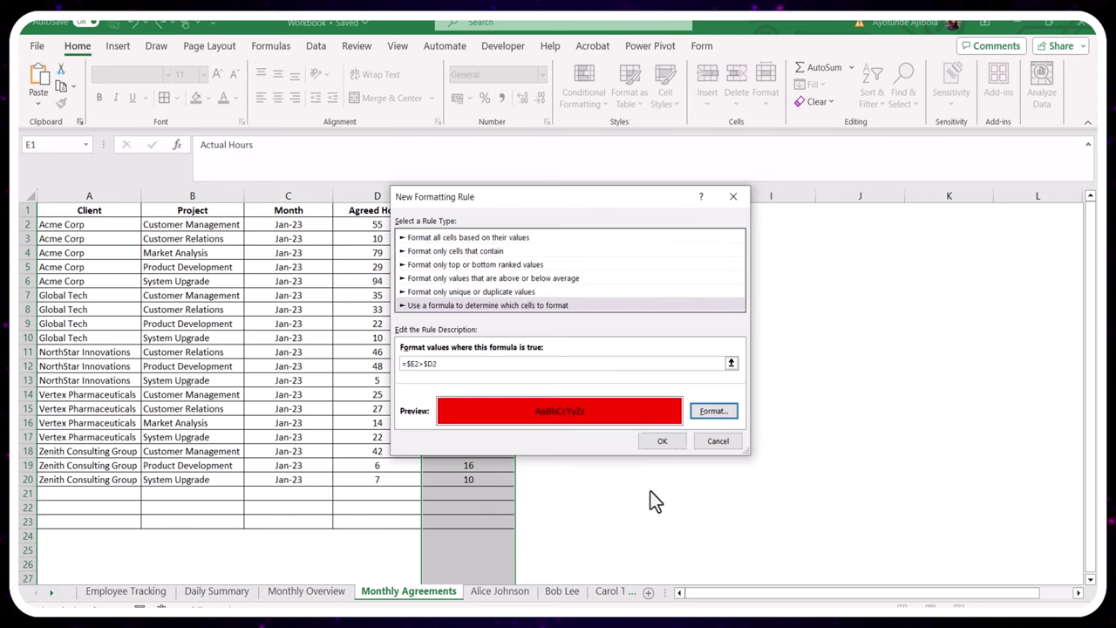
pyautogui.click(661, 441)
pyautogui.click(199, 394)
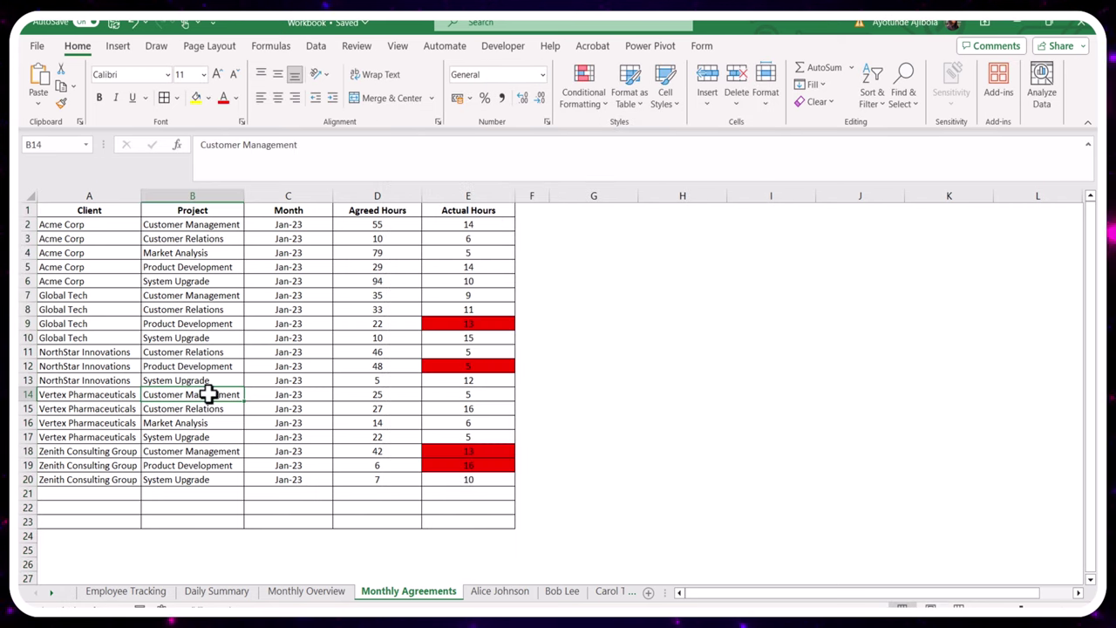
# Review the highlighted over-hours rows 9, 12, 18 and 19
pyautogui.click(22, 324)
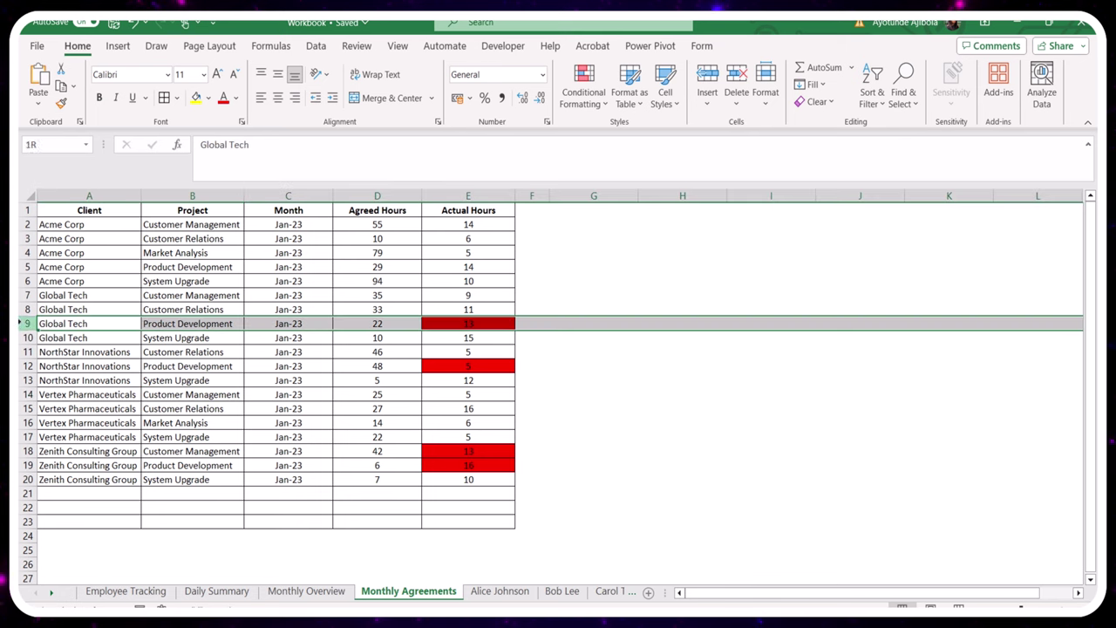
pyautogui.keyDown('ctrl'); pyautogui.click(27, 366); pyautogui.keyUp('ctrl')
pyautogui.moveTo(27, 451); pyautogui.dragTo(25, 463)
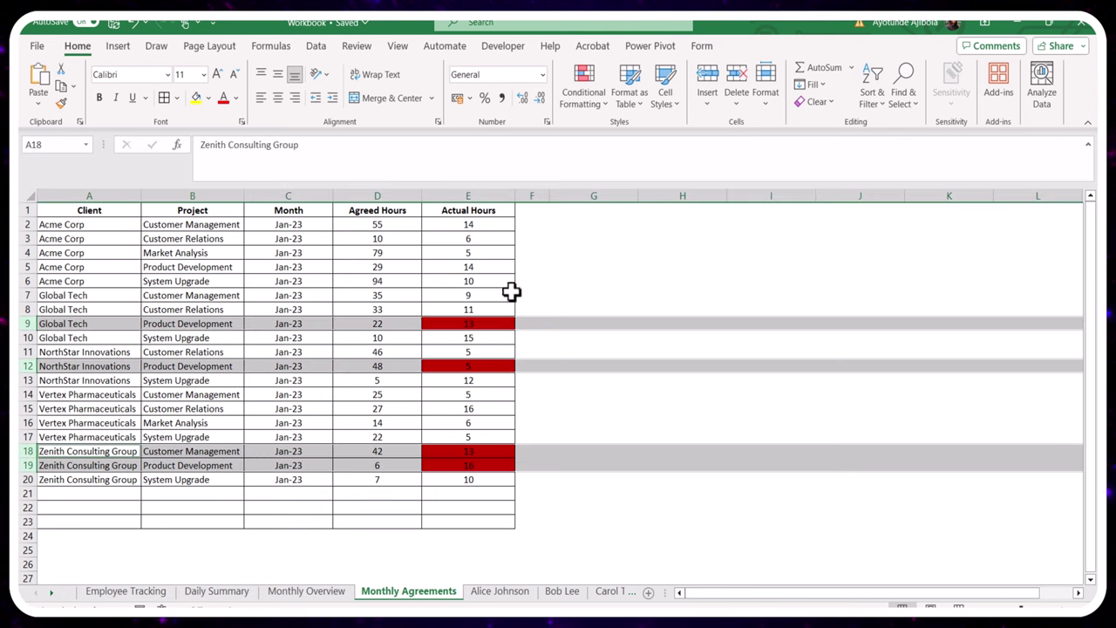
pyautogui.click(596, 293)
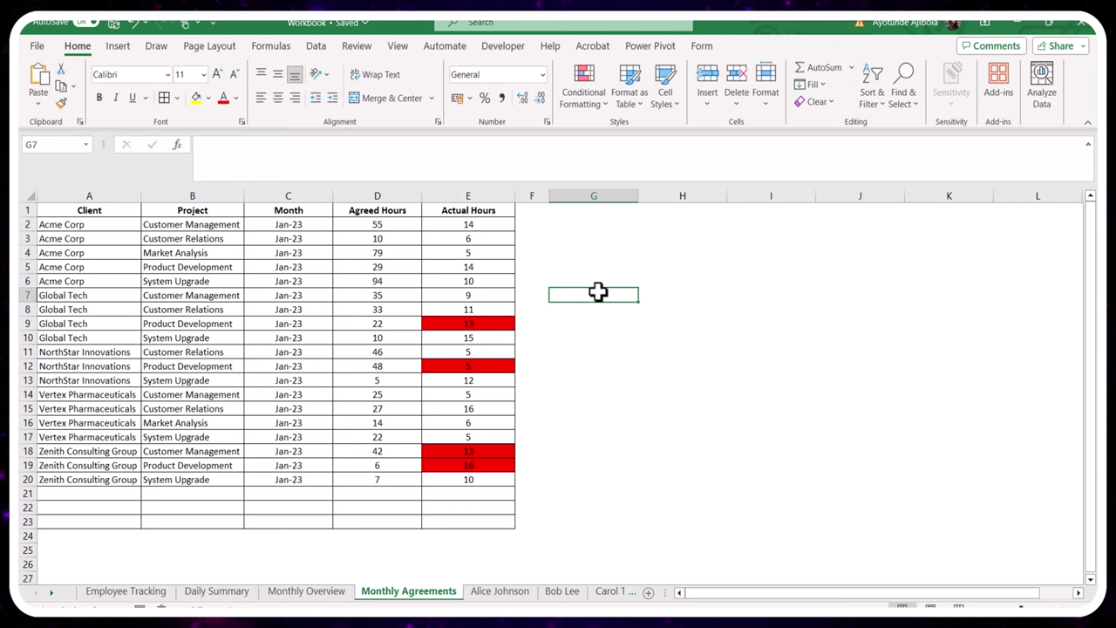
# Insert a new worksheet after Monthly Agreements and name it PivotTable_Data
pyautogui.click(594, 408)
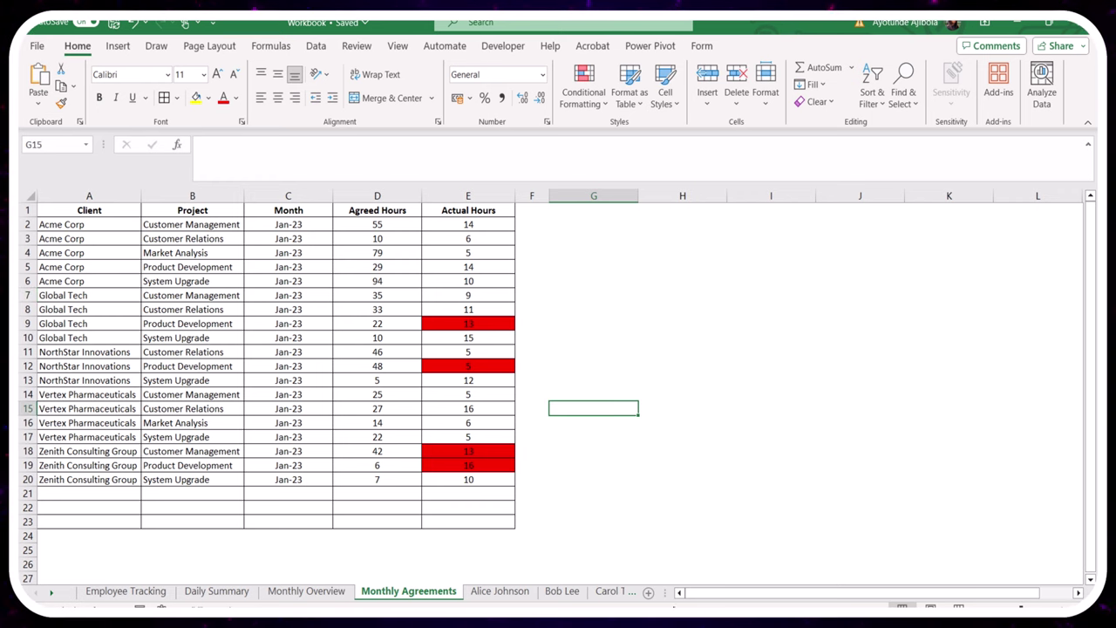
pyautogui.click(650, 593)
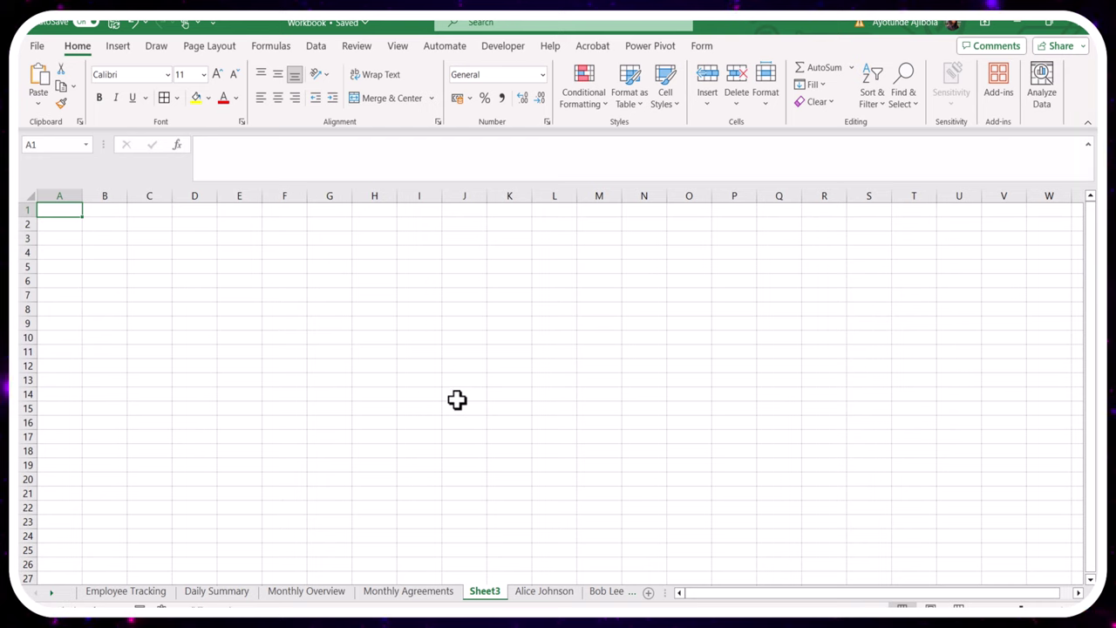
pyautogui.doubleClick(489, 593)
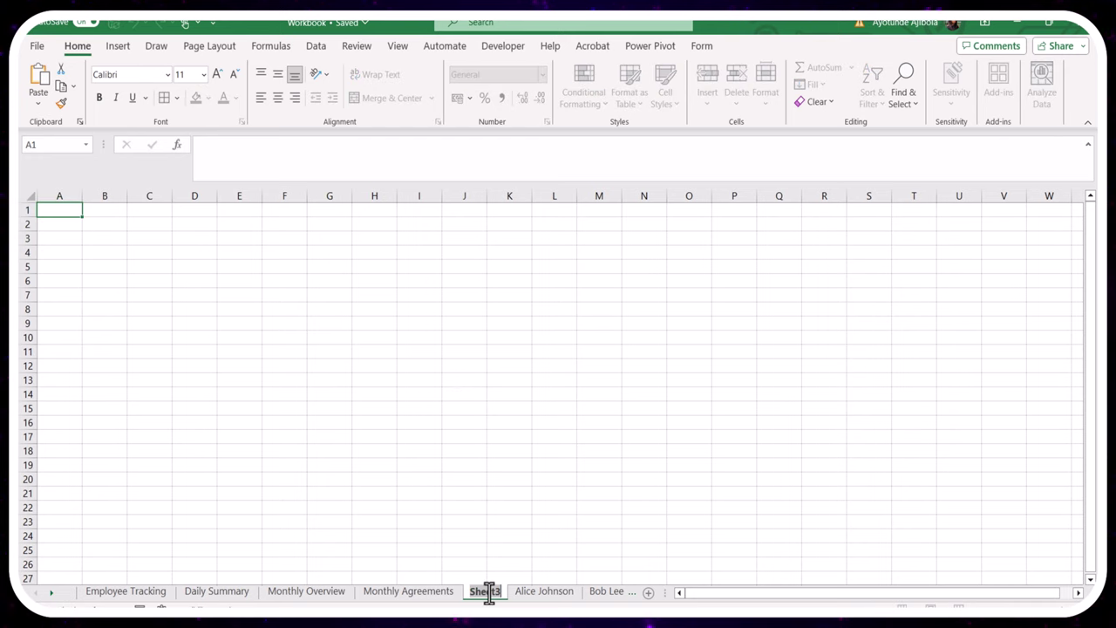
pyautogui.write('PivotTable_Data')
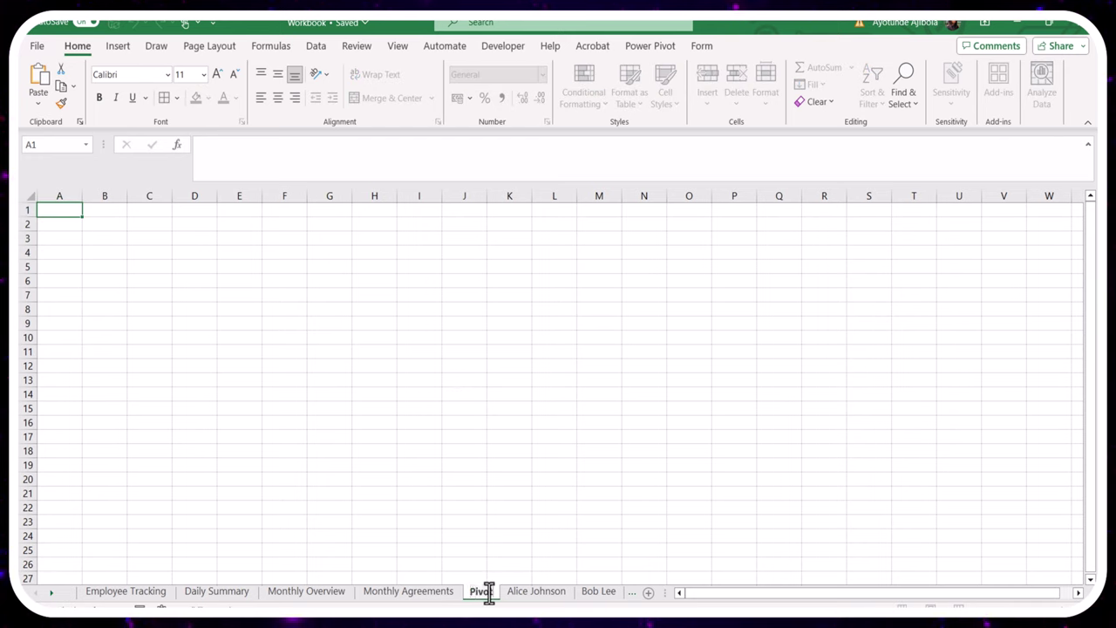
pyautogui.click(510, 479)
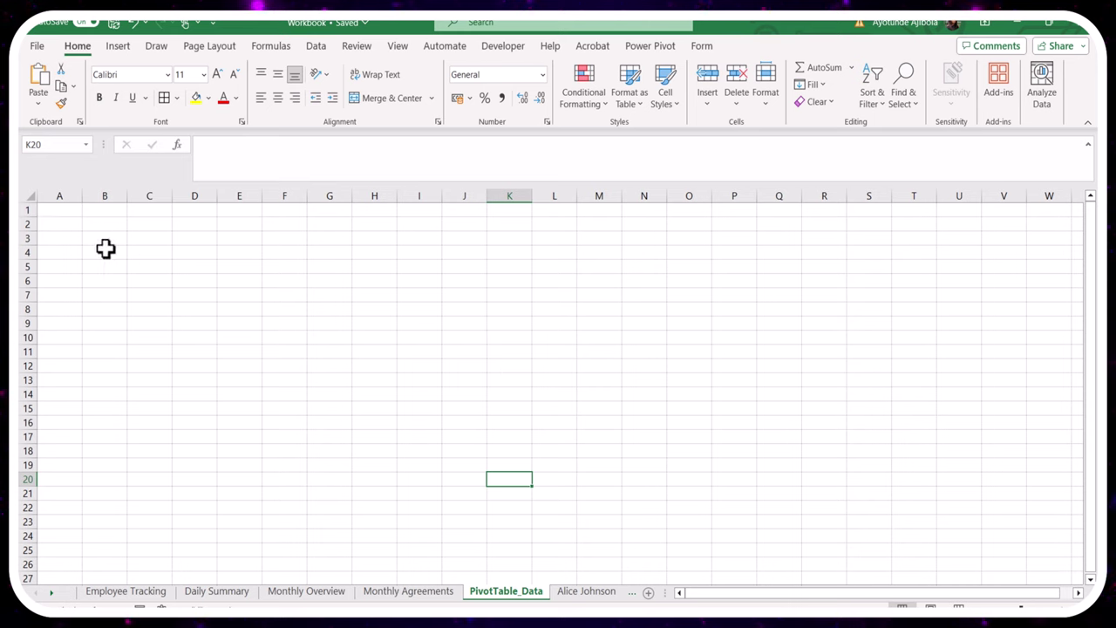
# Create a PivotTable at A1 of PivotTable_Data from 'Monthly Overview' columns A:F
pyautogui.click(55, 208)
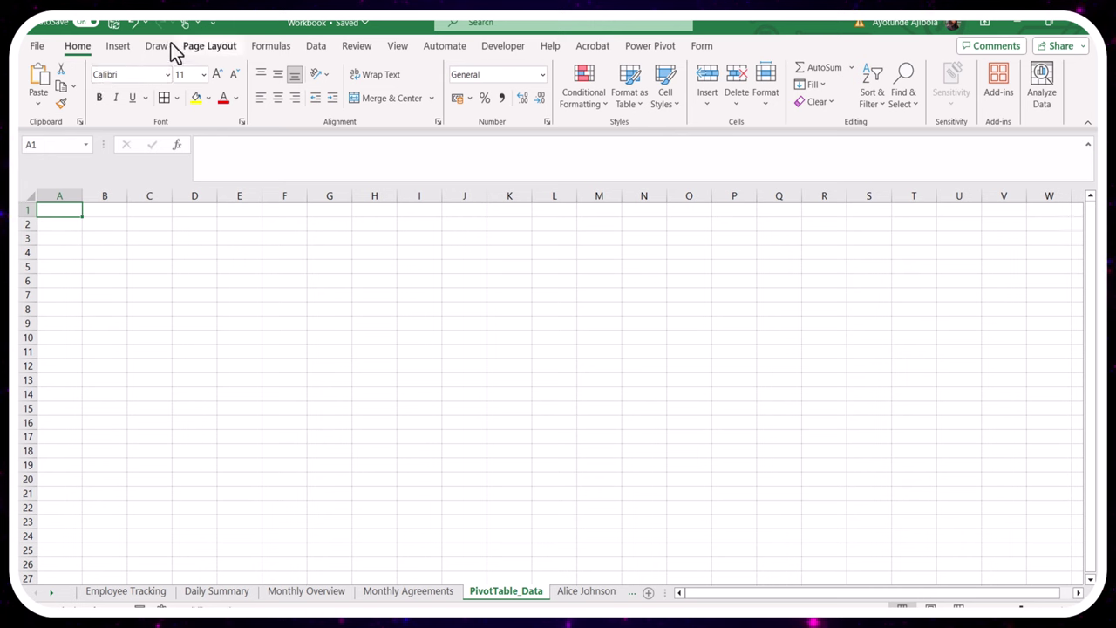
pyautogui.click(118, 46)
pyautogui.click(41, 102)
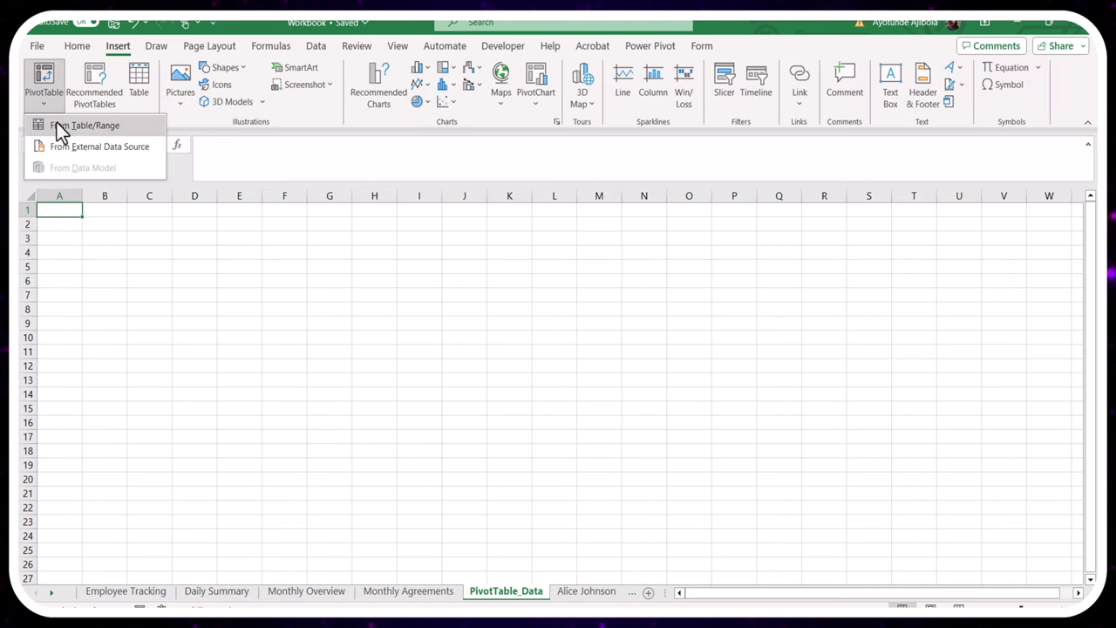
pyautogui.click(56, 123)
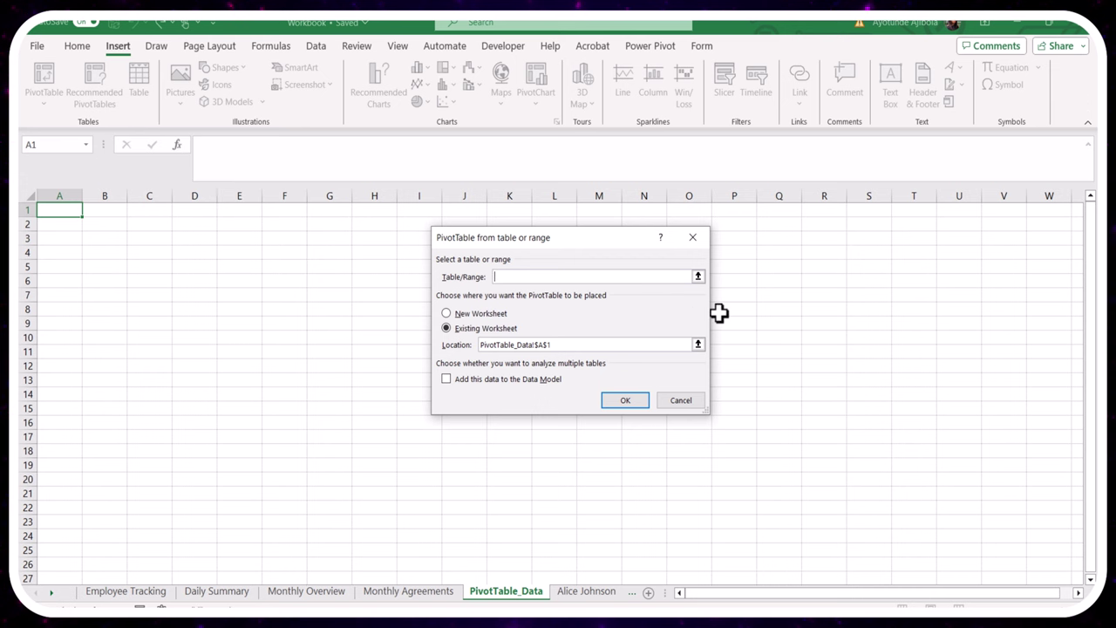
pyautogui.click(698, 276)
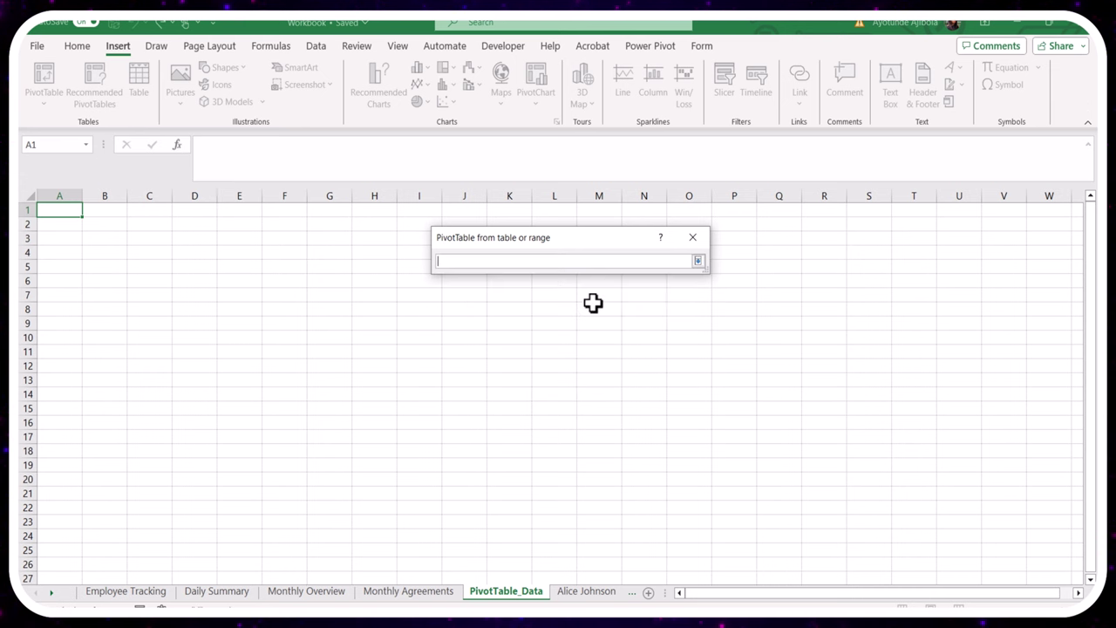
pyautogui.click(339, 593)
pyautogui.moveTo(130, 195); pyautogui.dragTo(742, 278)
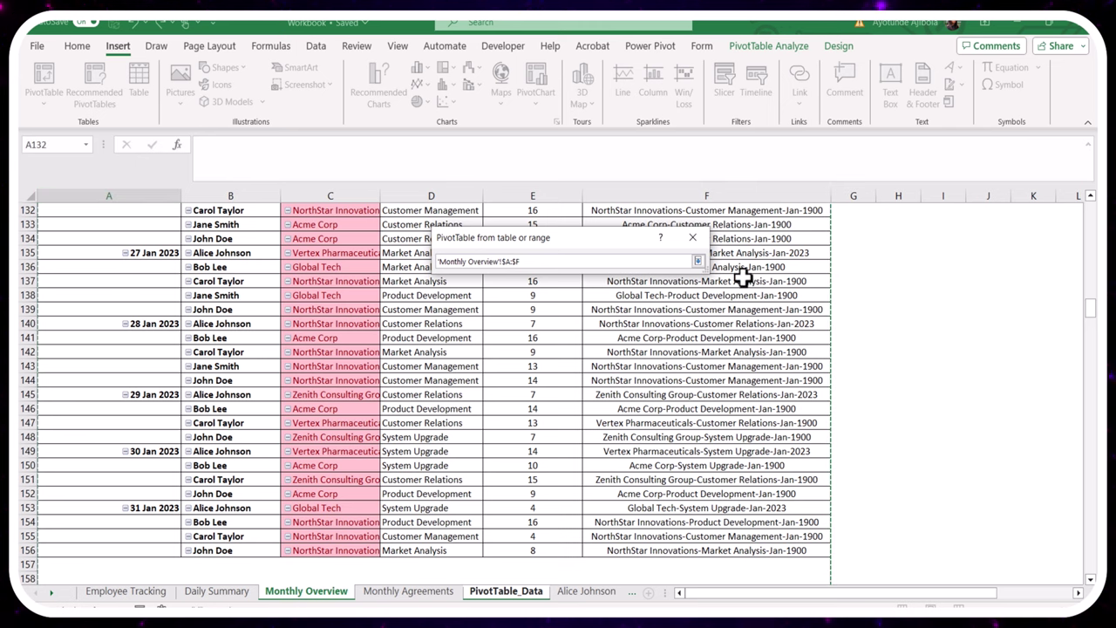
pyautogui.click(698, 260)
pyautogui.click(625, 400)
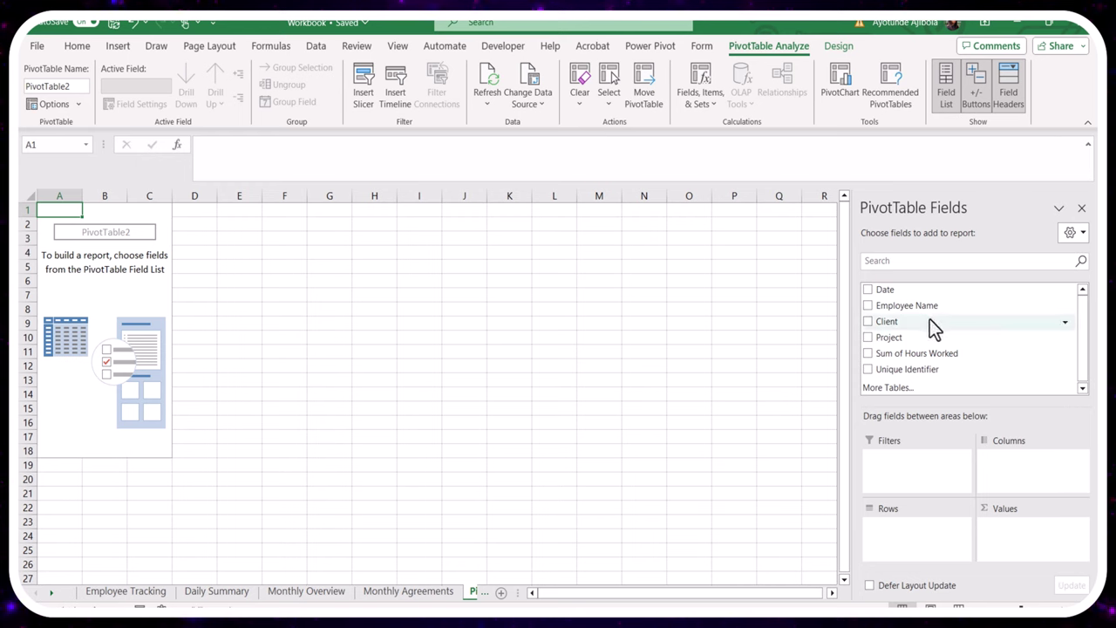
# Set Date as filter, Employee Name with nested Client as rows, and Sum of Hours Worked as values
pyautogui.moveTo(895, 290); pyautogui.dragTo(907, 462)
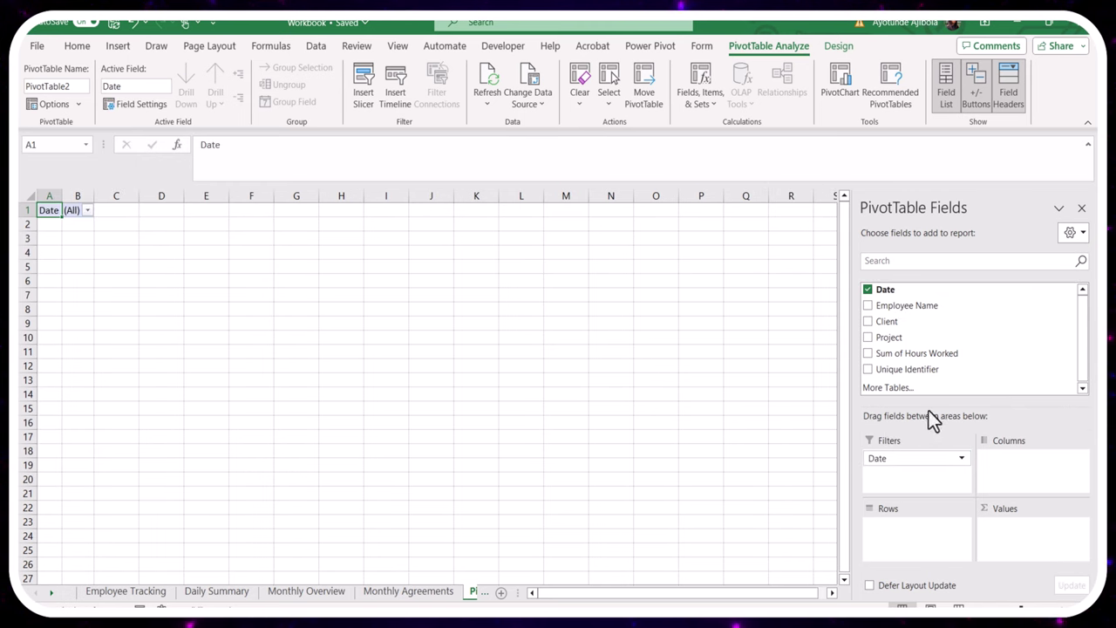
pyautogui.moveTo(911, 307); pyautogui.dragTo(942, 550)
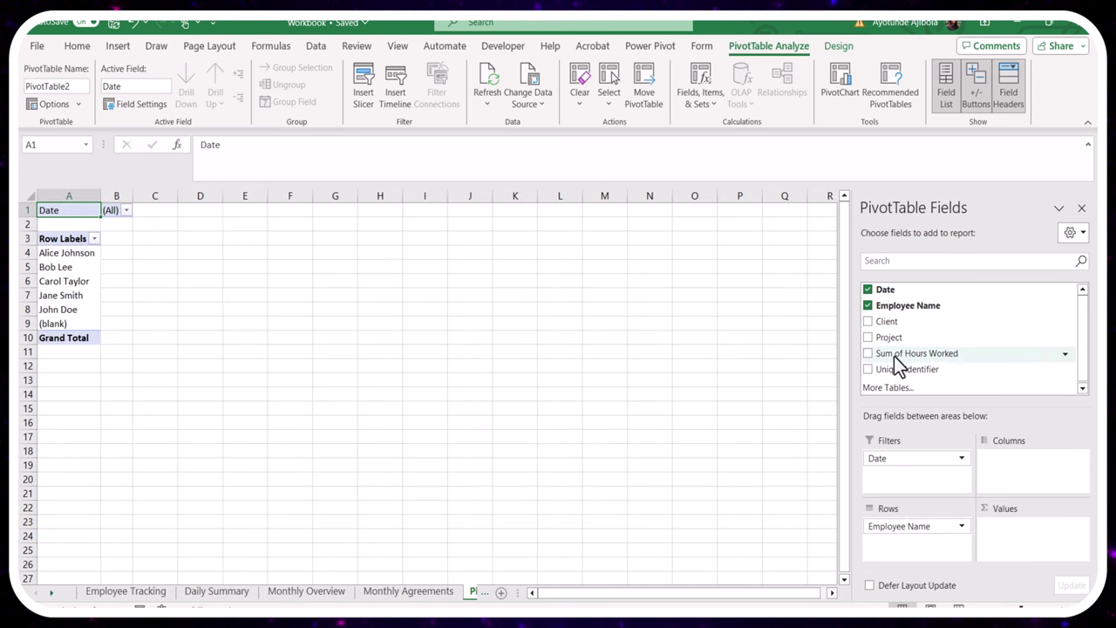
pyautogui.moveTo(899, 359); pyautogui.dragTo(1008, 543)
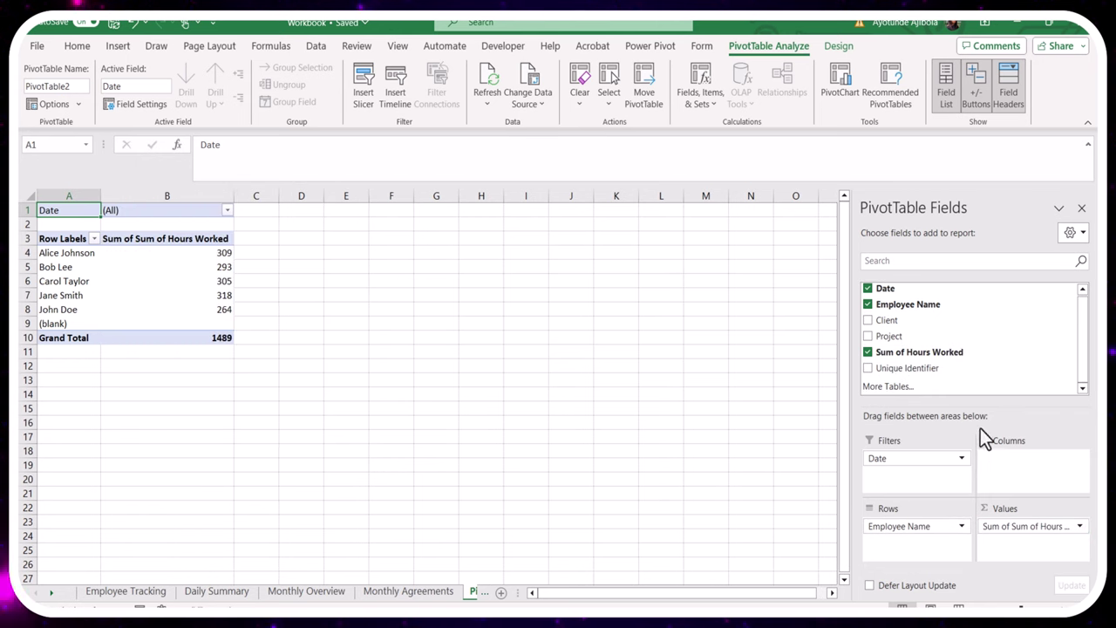
pyautogui.moveTo(902, 317); pyautogui.dragTo(953, 554)
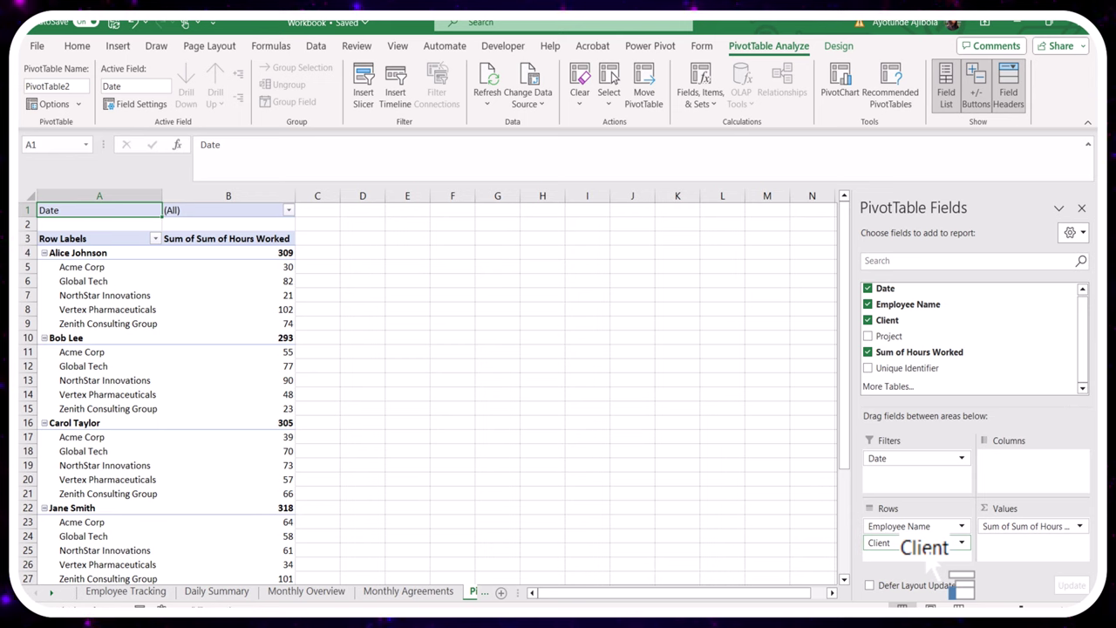
pyautogui.moveTo(930, 560); pyautogui.dragTo(928, 558)
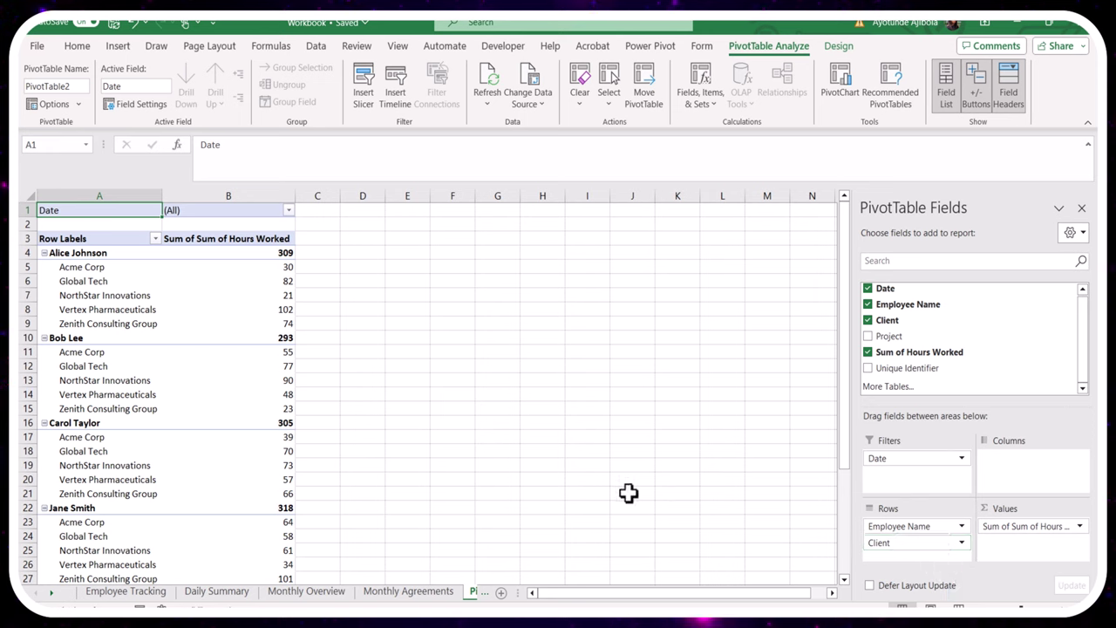
pyautogui.click(262, 281)
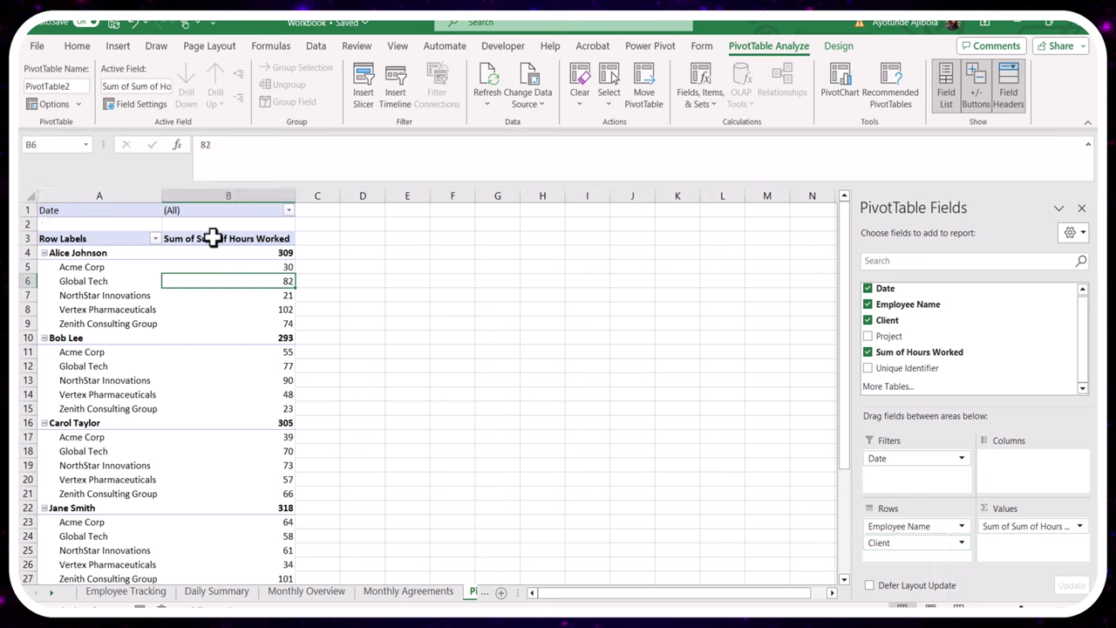
# Insert a narrowed doughnut PivotChart of the hours and add a new sheet named Dashboard
pyautogui.click(117, 47)
pyautogui.click(418, 102)
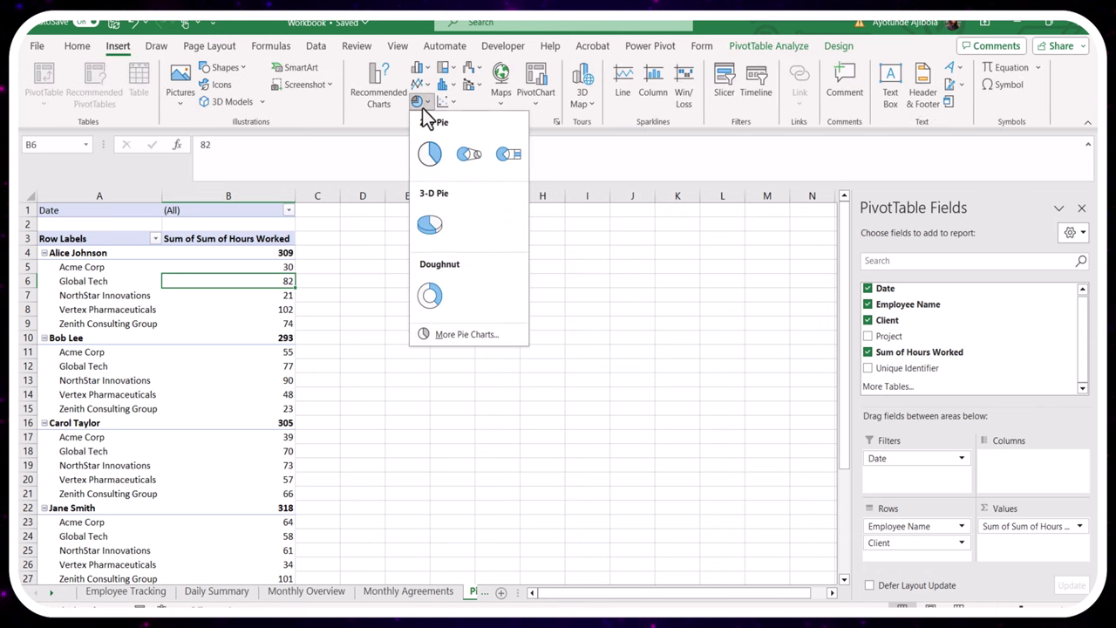
pyautogui.click(429, 295)
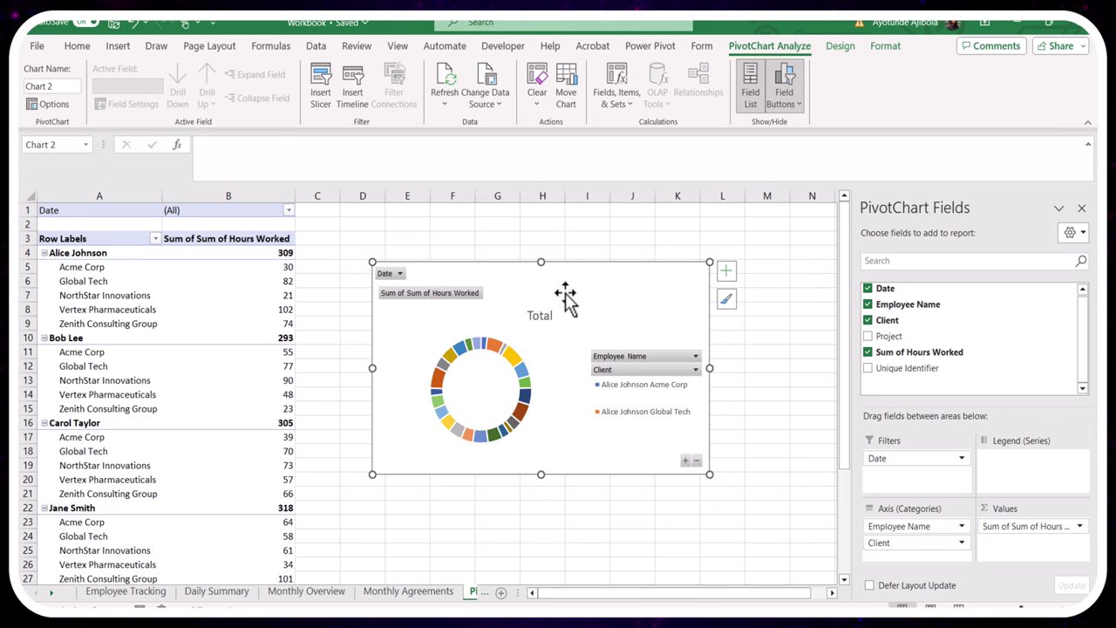
pyautogui.moveTo(710, 474); pyautogui.dragTo(608, 466)
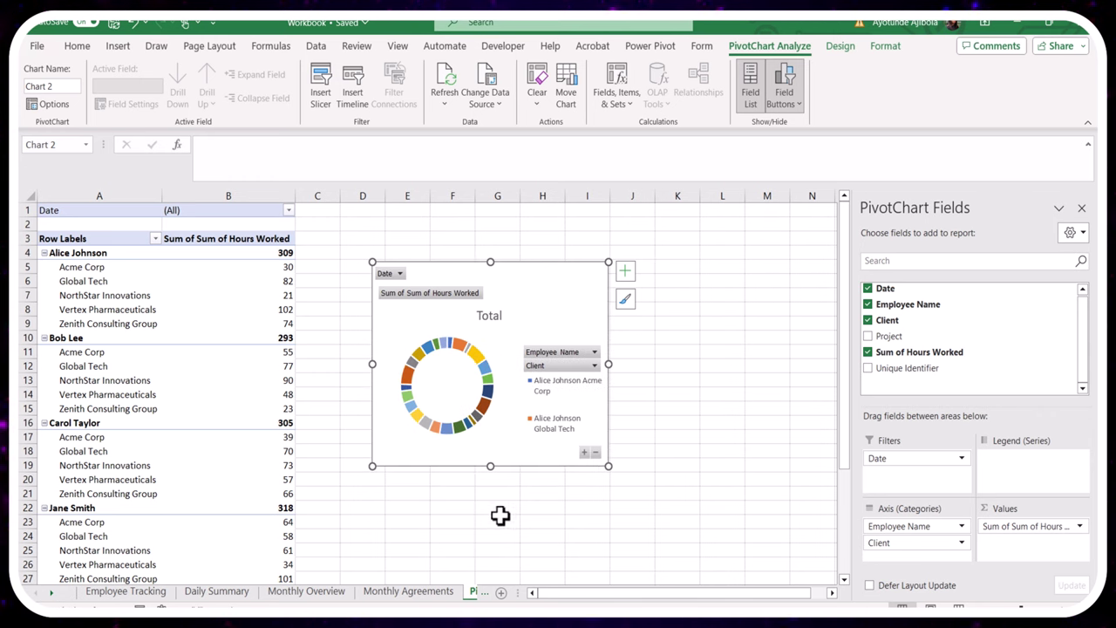
pyautogui.click(502, 593)
pyautogui.doubleClick(573, 591)
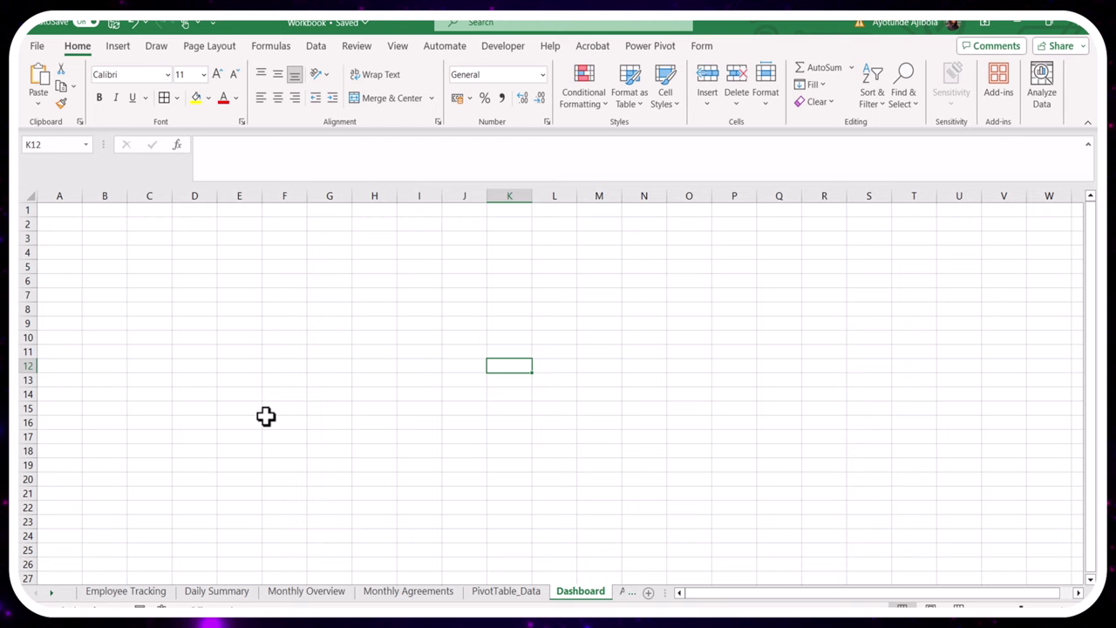
# Hide the gridlines on the Dashboard sheet and select all its cells
pyautogui.click(209, 45)
pyautogui.click(494, 85)
pyautogui.click(78, 45)
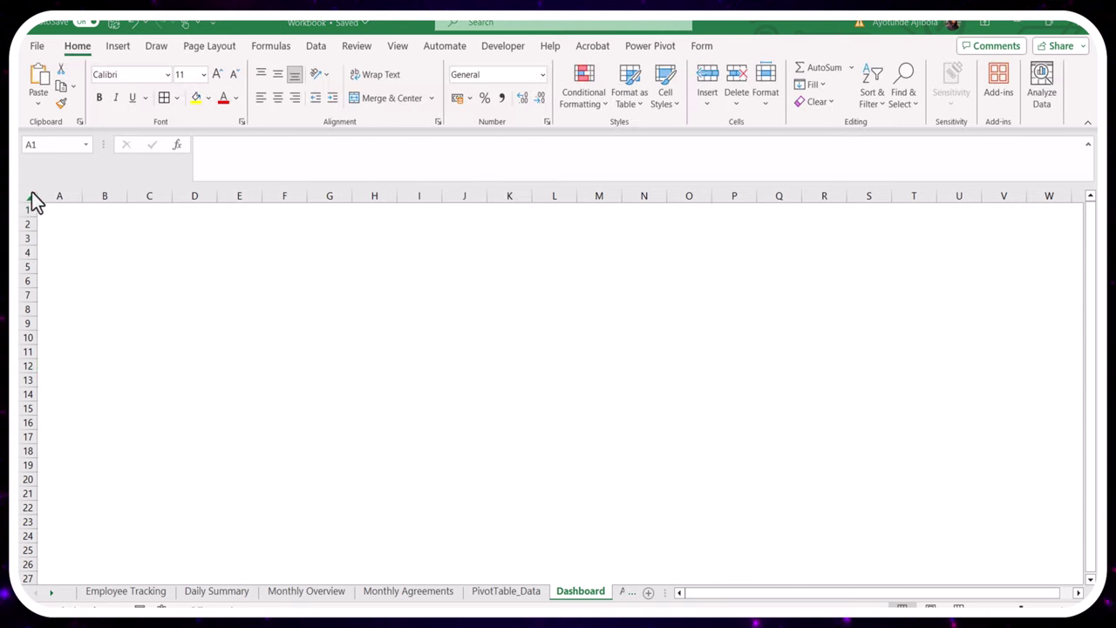
pyautogui.click(26, 192)
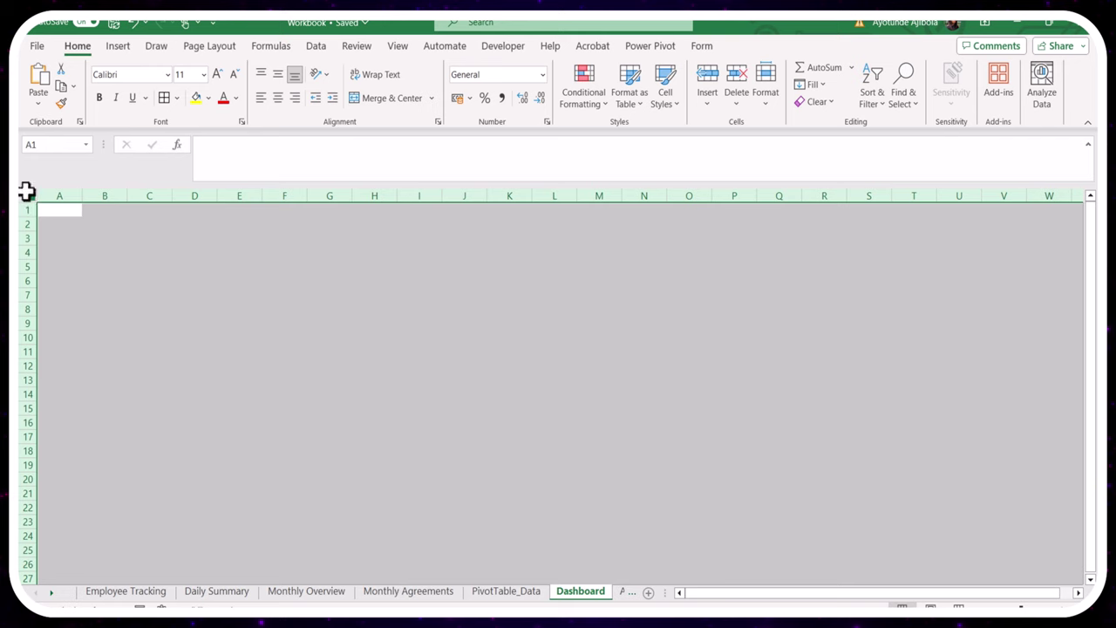
# Fill every cell with the custom dark navy colour #0A0F1E
pyautogui.click(208, 97)
pyautogui.click(236, 282)
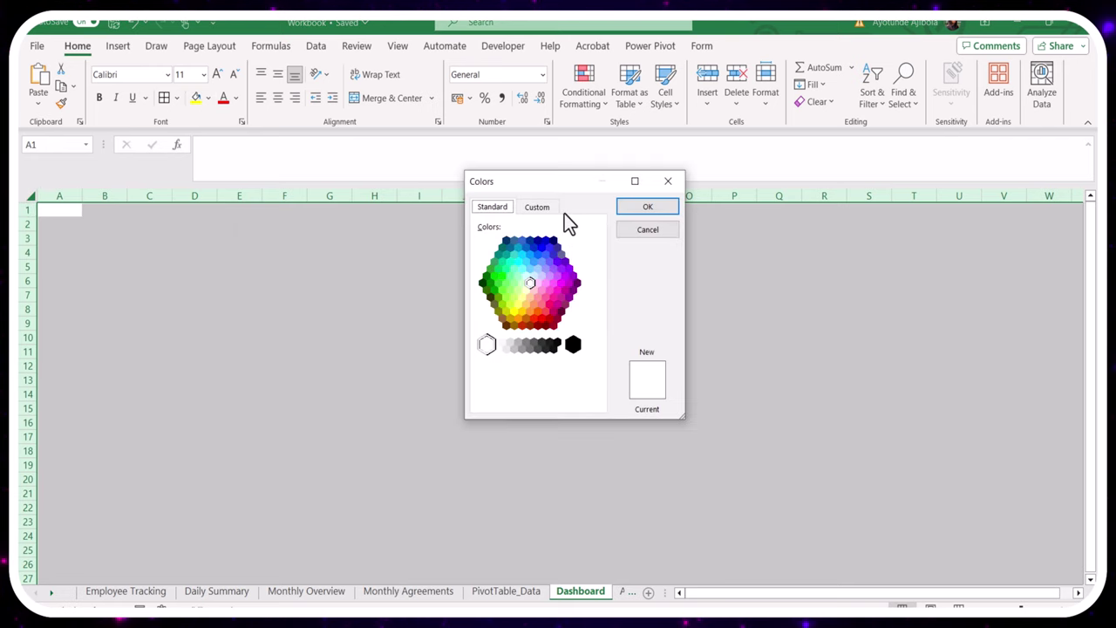
pyautogui.click(537, 207)
pyautogui.moveTo(564, 398); pyautogui.dragTo(508, 394)
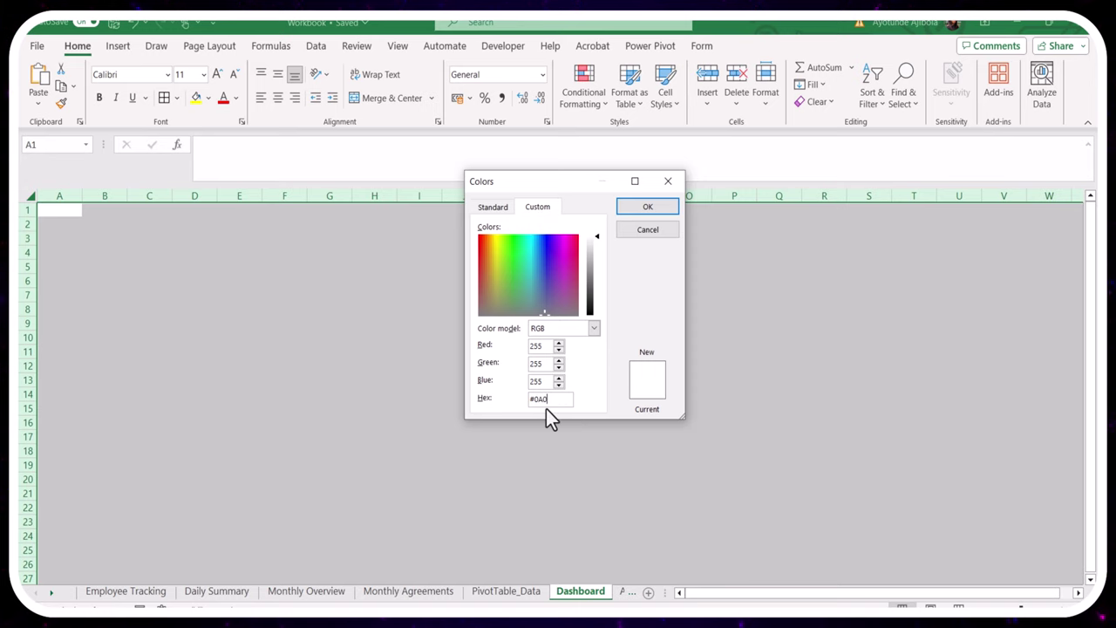
pyautogui.write('#0A0F1E')
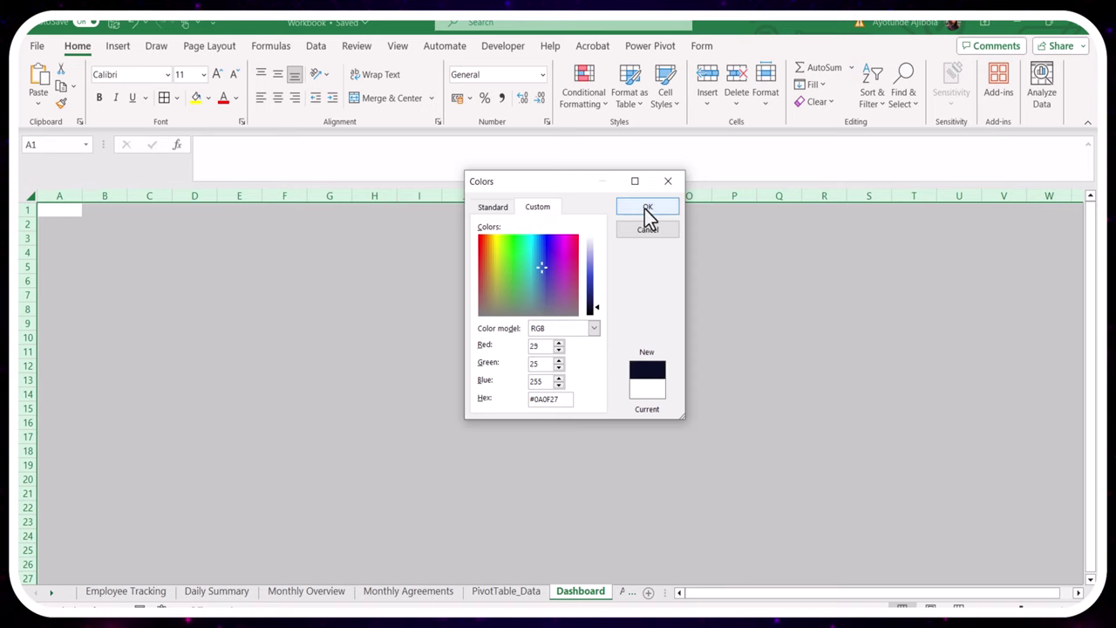
pyautogui.click(648, 207)
pyautogui.click(118, 45)
# Draw a long banner rectangle across rows 2–4 and give it a gradient fill
pyautogui.click(235, 69)
pyautogui.click(272, 105)
pyautogui.moveTo(279, 222)
pyautogui.mouseDown()
pyautogui.moveTo(564, 244)
pyautogui.moveTo(884, 249)
pyautogui.mouseUp()
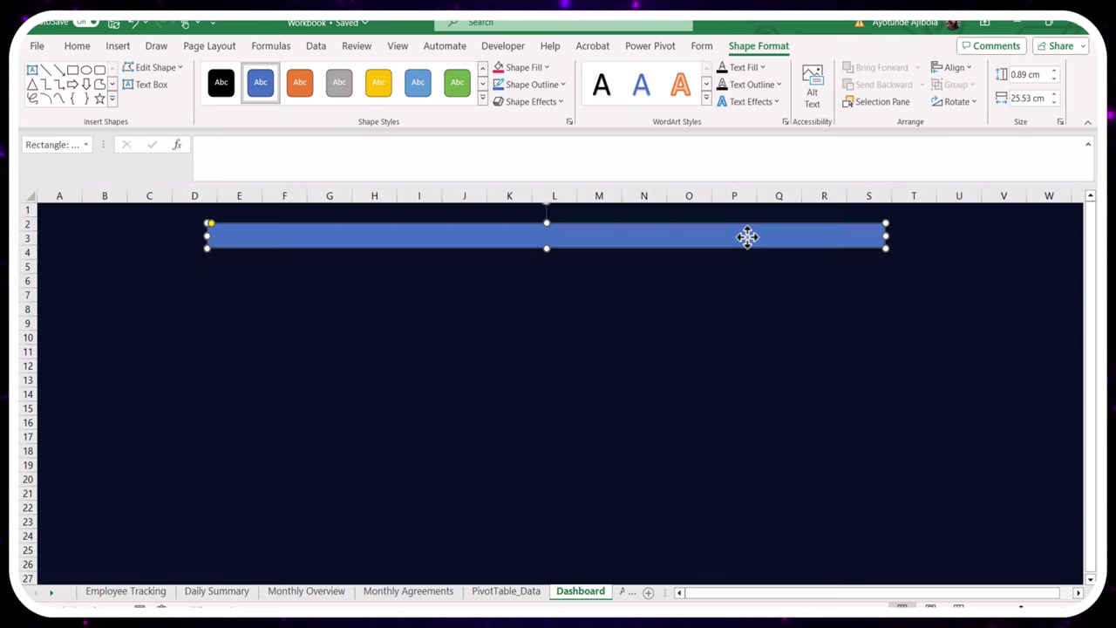
pyautogui.rightClick(748, 237)
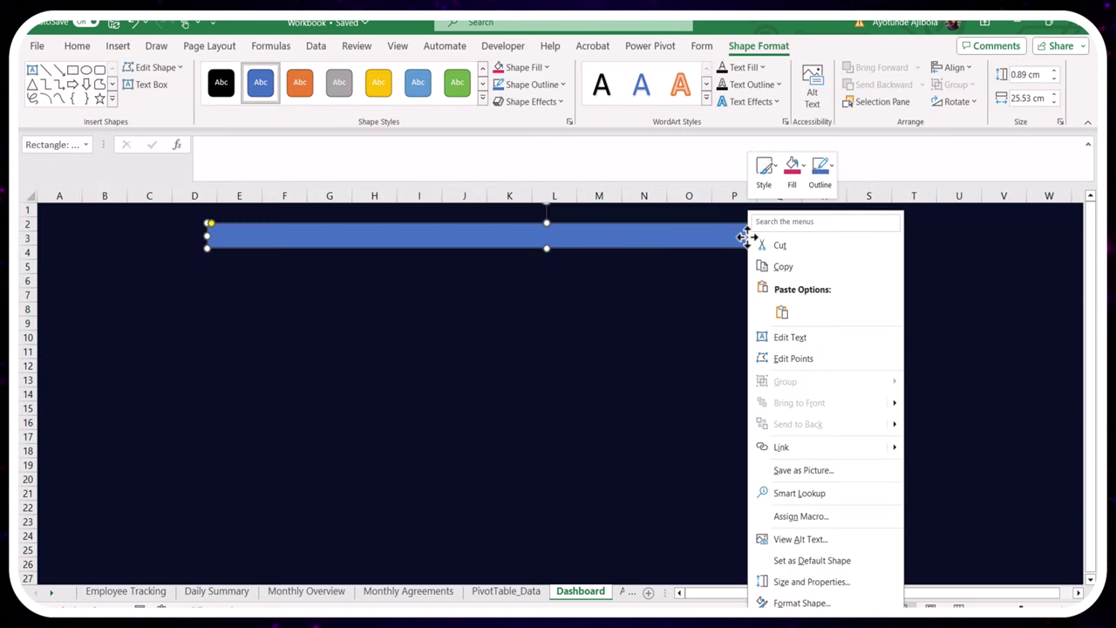
pyautogui.click(820, 602)
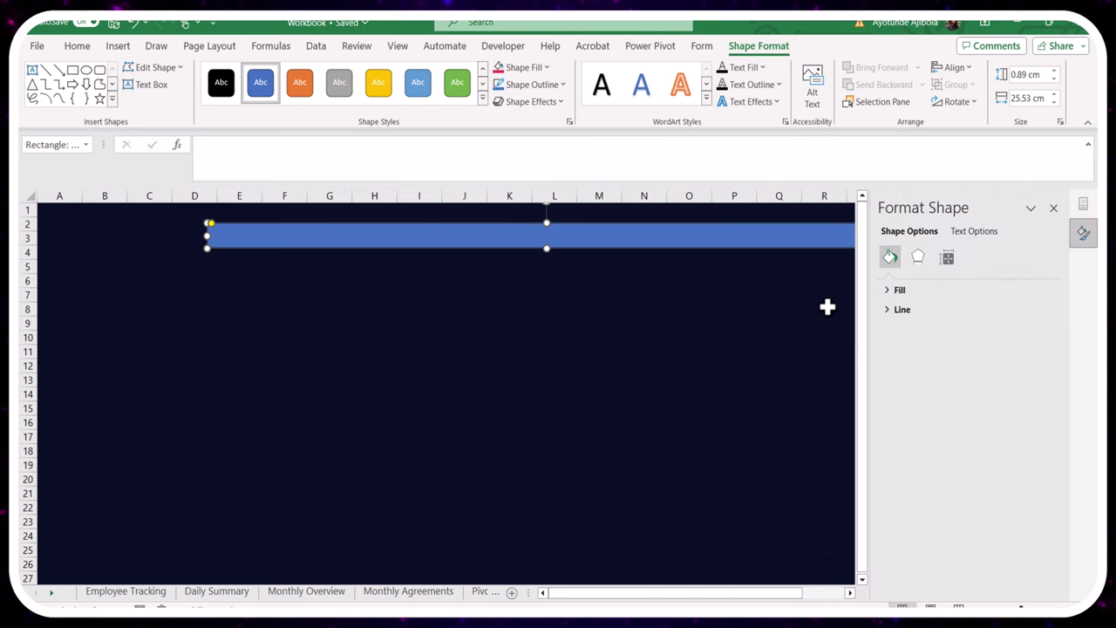
pyautogui.click(890, 291)
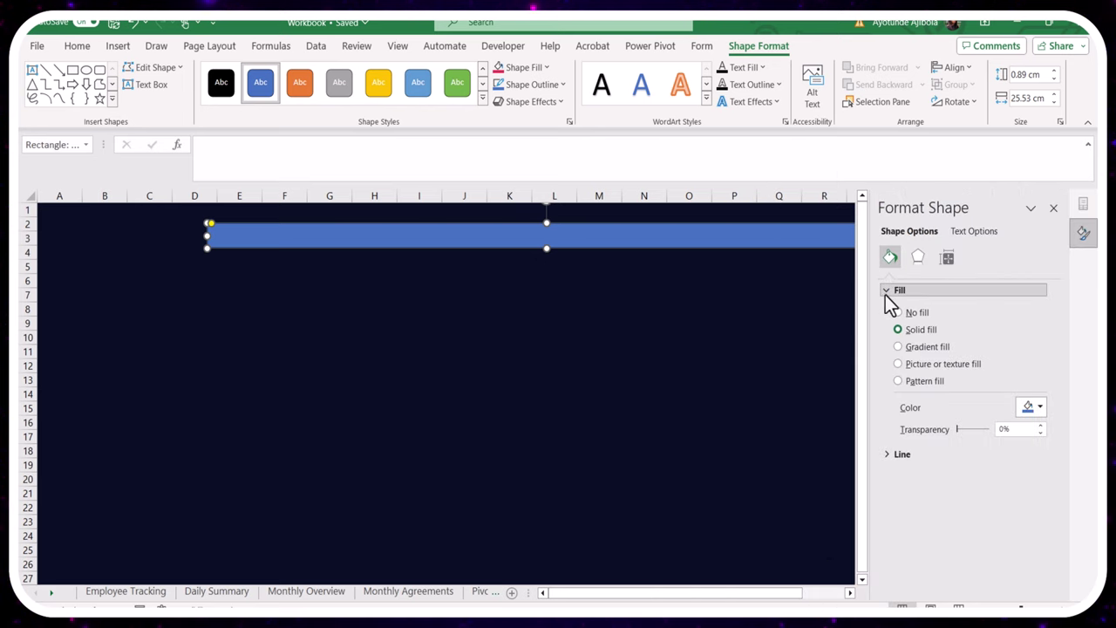
pyautogui.click(899, 347)
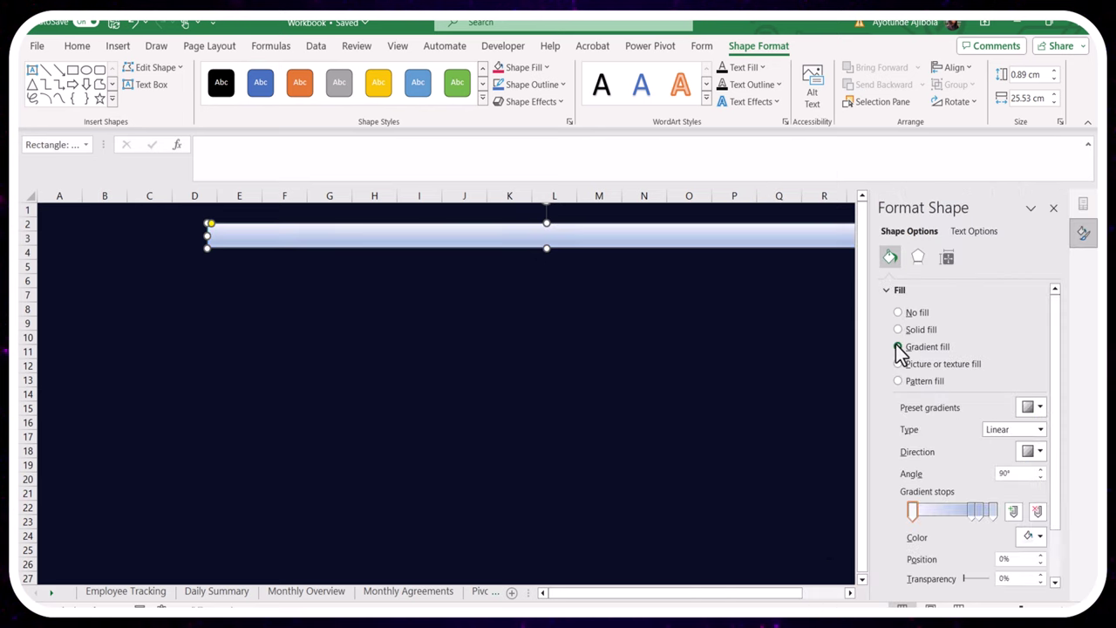
# Reduce the gradient to two stops and make the first stop pink
pyautogui.click(1037, 512)
pyautogui.click(1037, 513)
pyautogui.moveTo(981, 516); pyautogui.dragTo(908, 512)
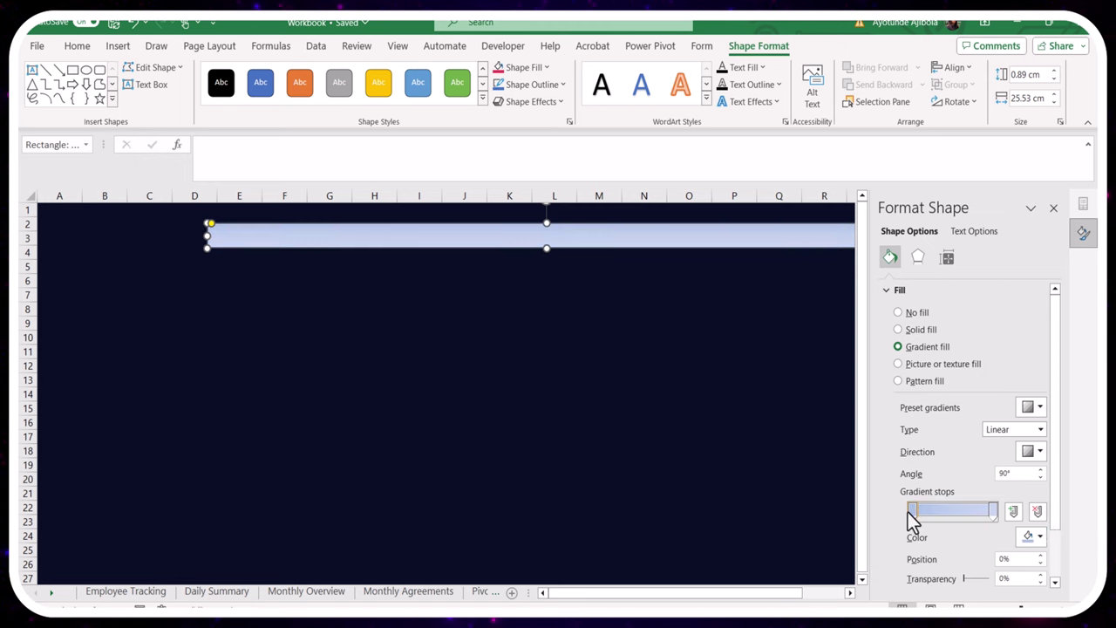
pyautogui.scroll(-1, 1037, 528)
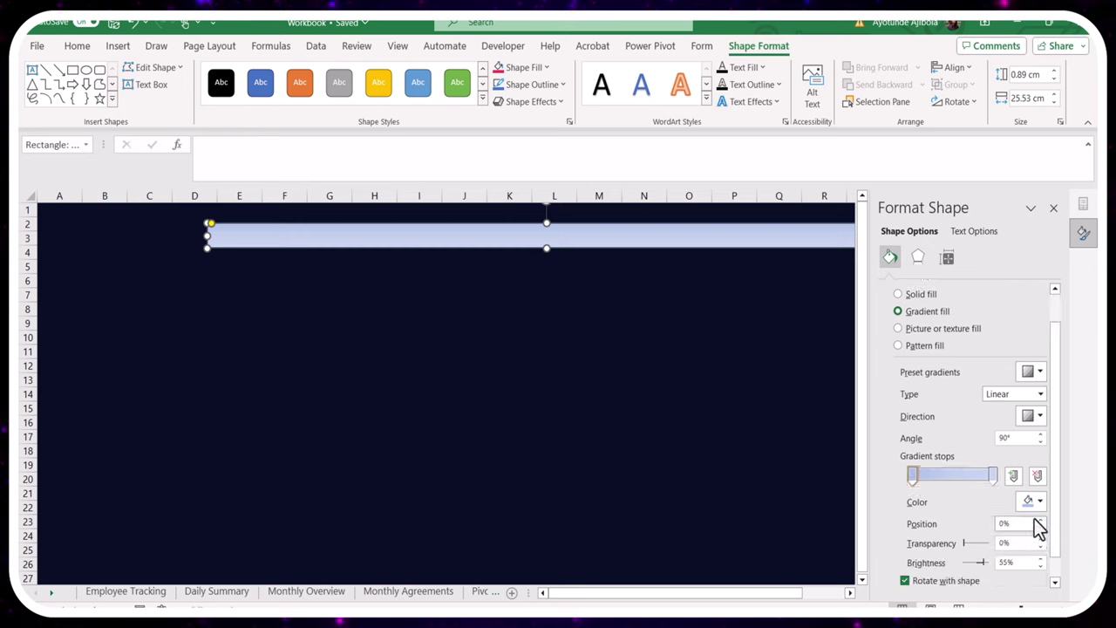
pyautogui.click(1038, 502)
pyautogui.click(1022, 494)
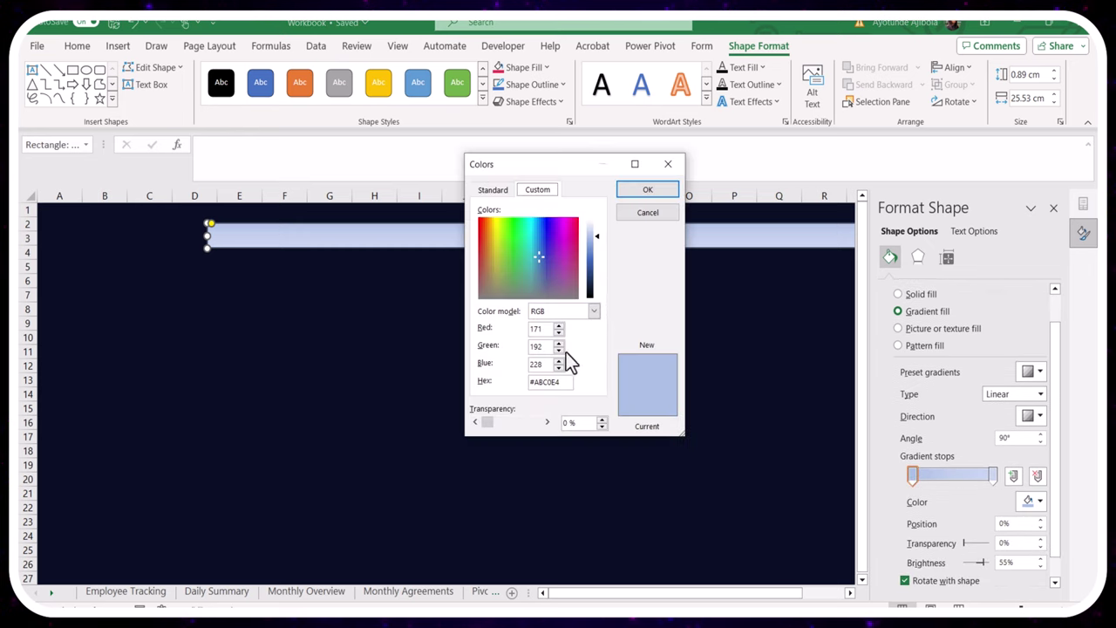
pyautogui.moveTo(563, 381); pyautogui.dragTo(545, 384)
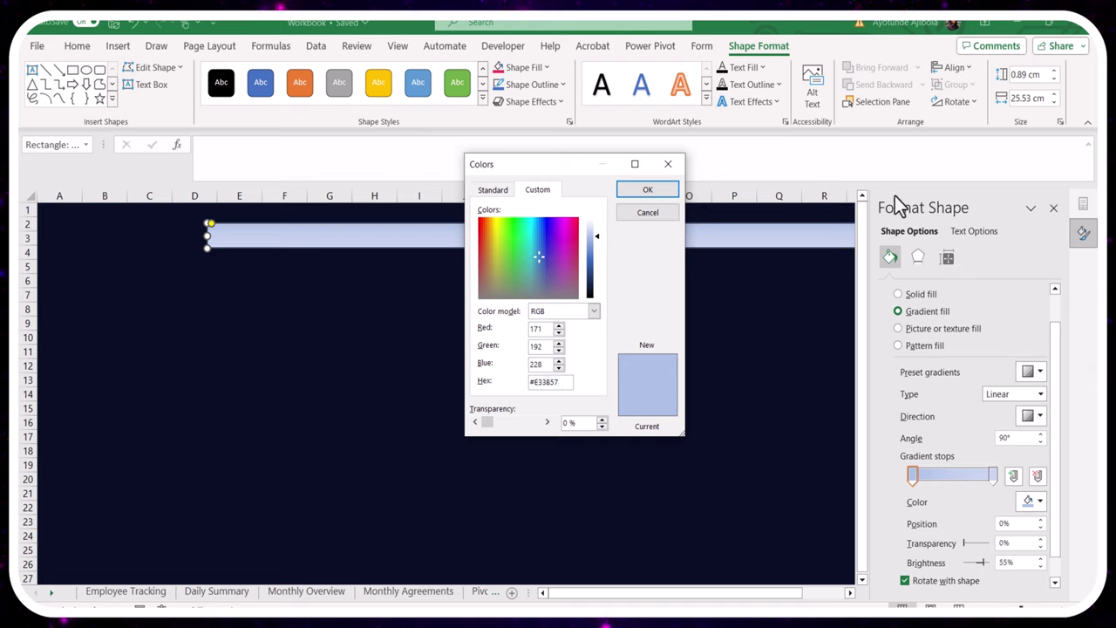
pyautogui.click(628, 196)
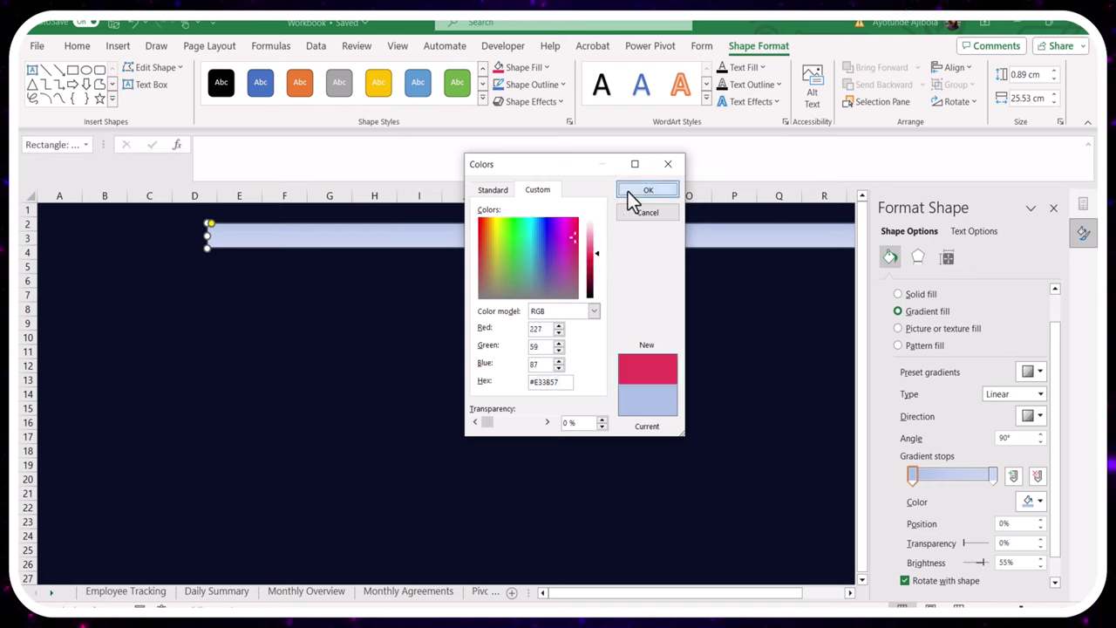
# Set the gradient's end stop to orange #F06A30
pyautogui.click(993, 476)
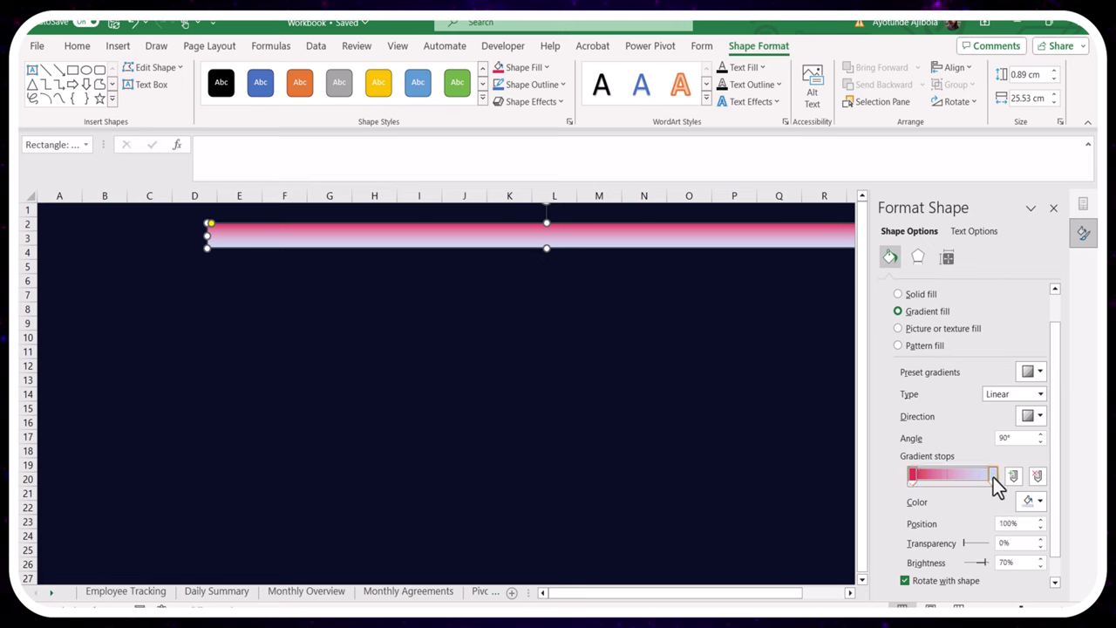
pyautogui.click(1034, 503)
pyautogui.click(1012, 491)
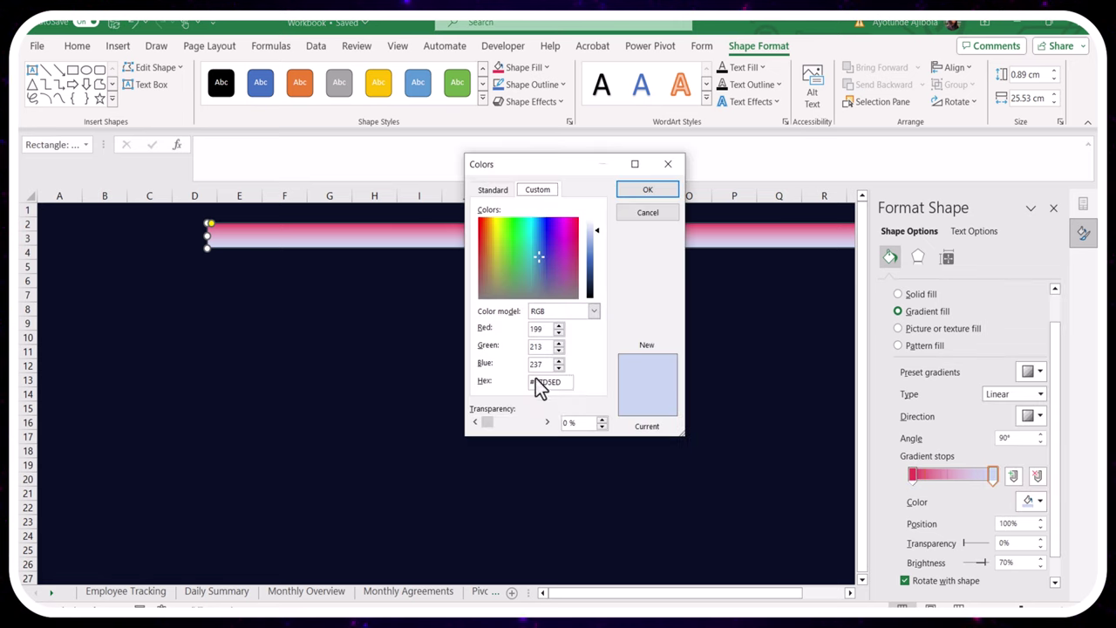
pyautogui.moveTo(568, 382); pyautogui.dragTo(538, 385)
pyautogui.press('BackSpace')
pyautogui.write('F06A30')
pyautogui.click(630, 189)
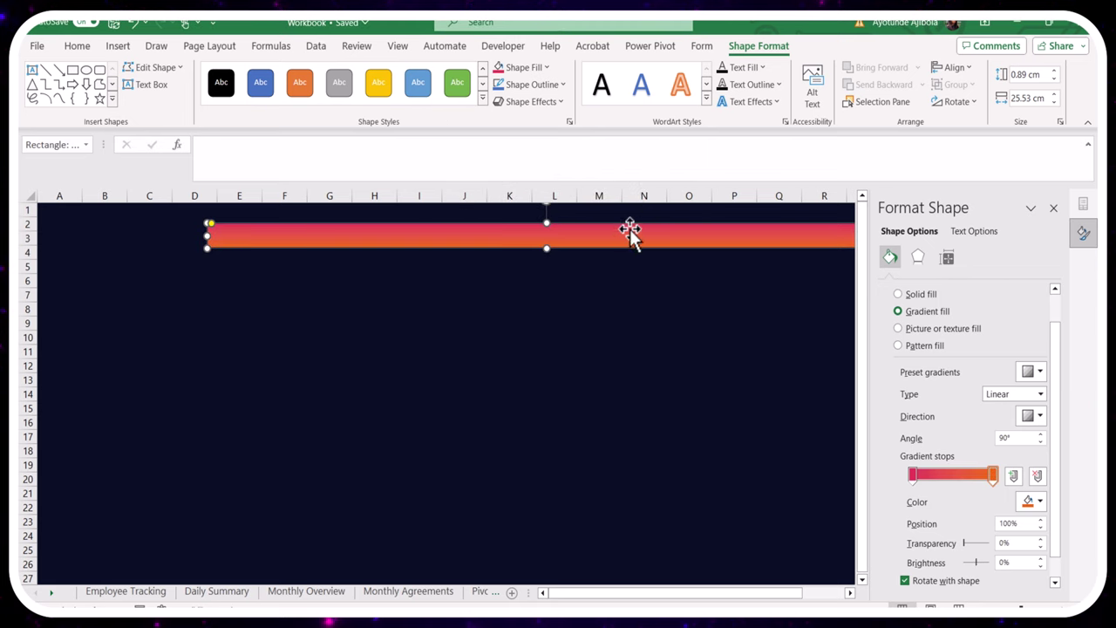
# Shift the banner to start at column B and run the gradient linearly left to right
pyautogui.moveTo(622, 232); pyautogui.dragTo(529, 234)
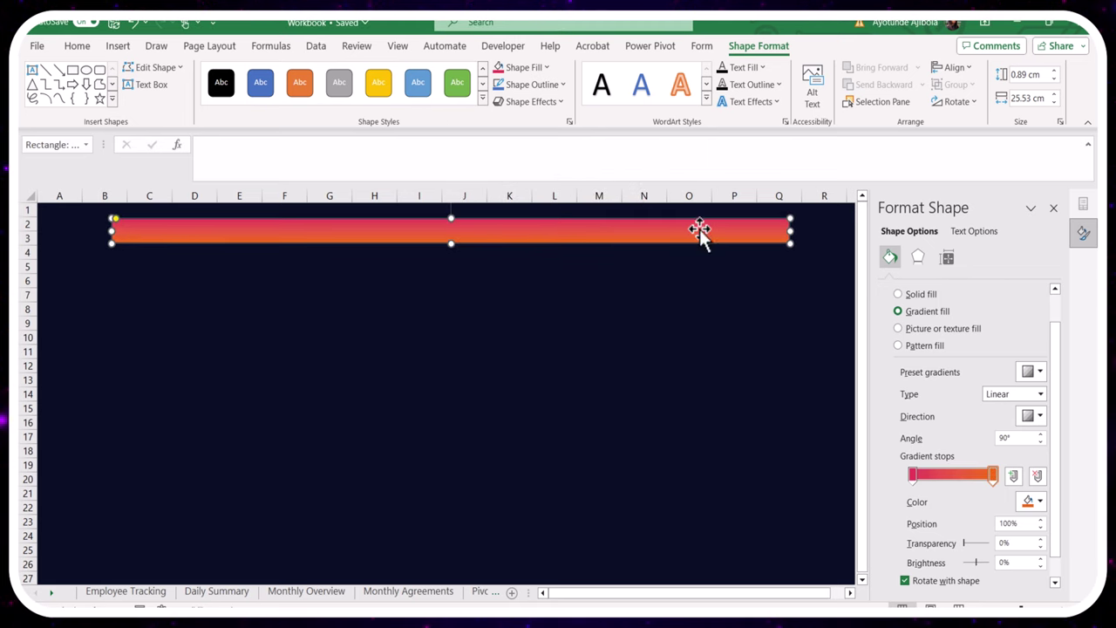
pyautogui.click(1029, 416)
pyautogui.click(1043, 453)
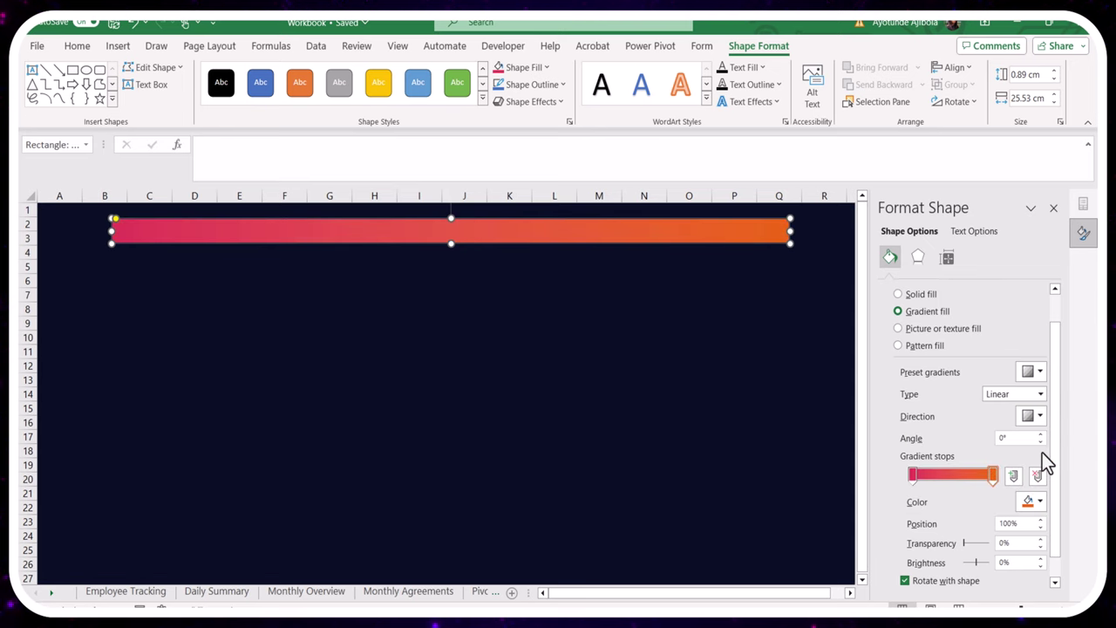
# Type the title 'MONTHLY PROJECT DASHBOARD' inside the banner
pyautogui.click(1053, 208)
pyautogui.write('MONTHLY')
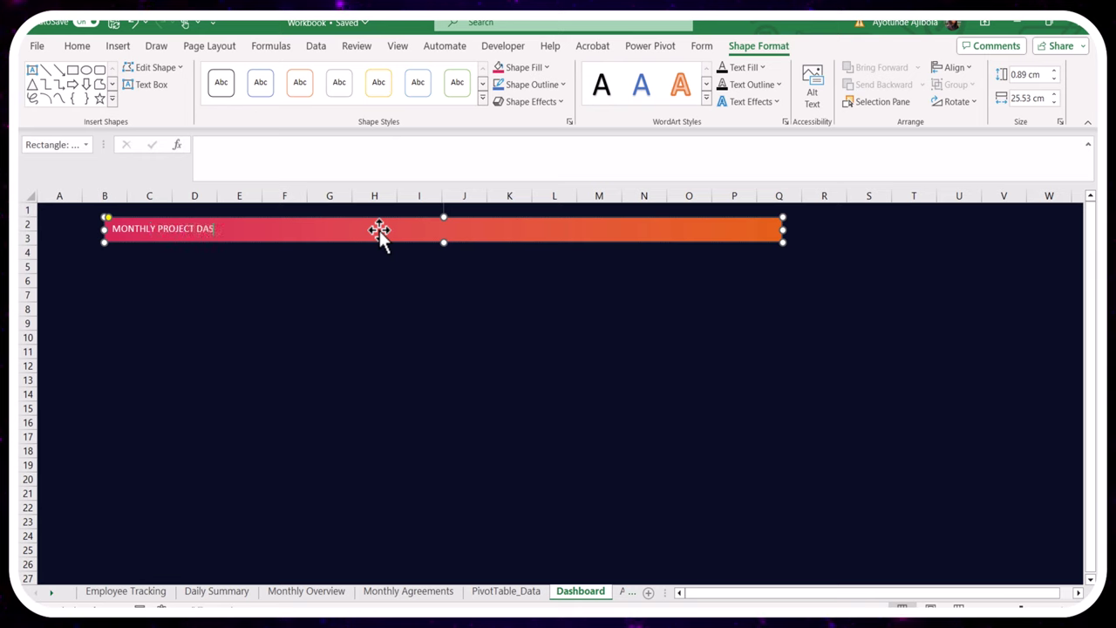
pyautogui.write('PROJECT DASHBOARD')
# Enlarge the title font and centre the text within the banner
pyautogui.hotkey('ctrl', 'a')
pyautogui.click(77, 45)
pyautogui.click(217, 73)
pyautogui.click(217, 74)
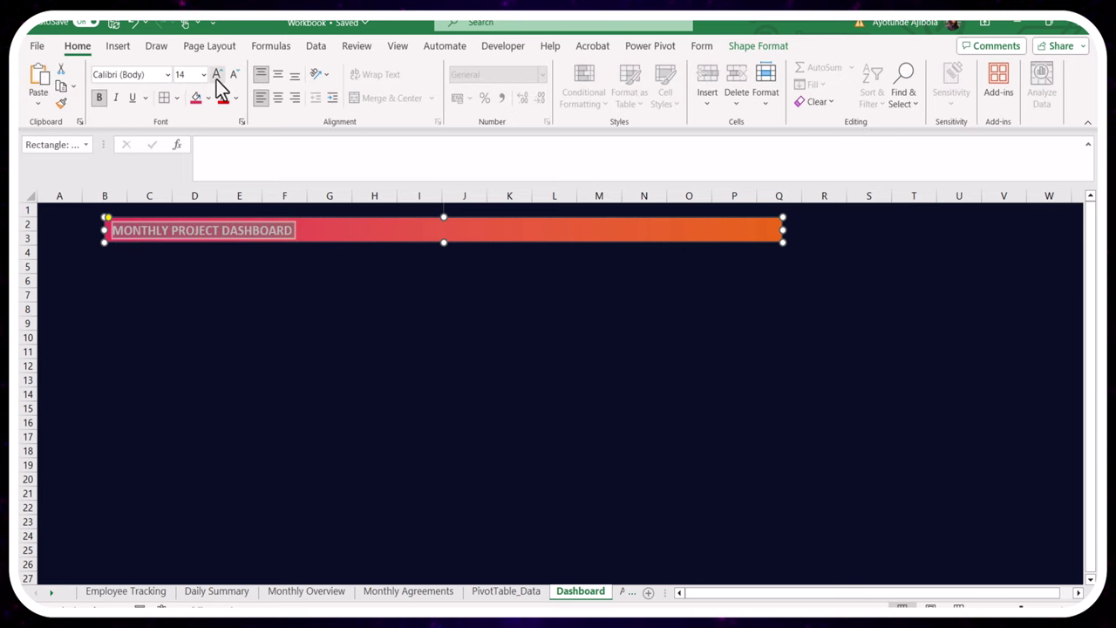
pyautogui.click(217, 73)
pyautogui.click(217, 73)
pyautogui.click(218, 73)
pyautogui.click(217, 74)
pyautogui.click(217, 74)
pyautogui.click(218, 73)
pyautogui.click(217, 74)
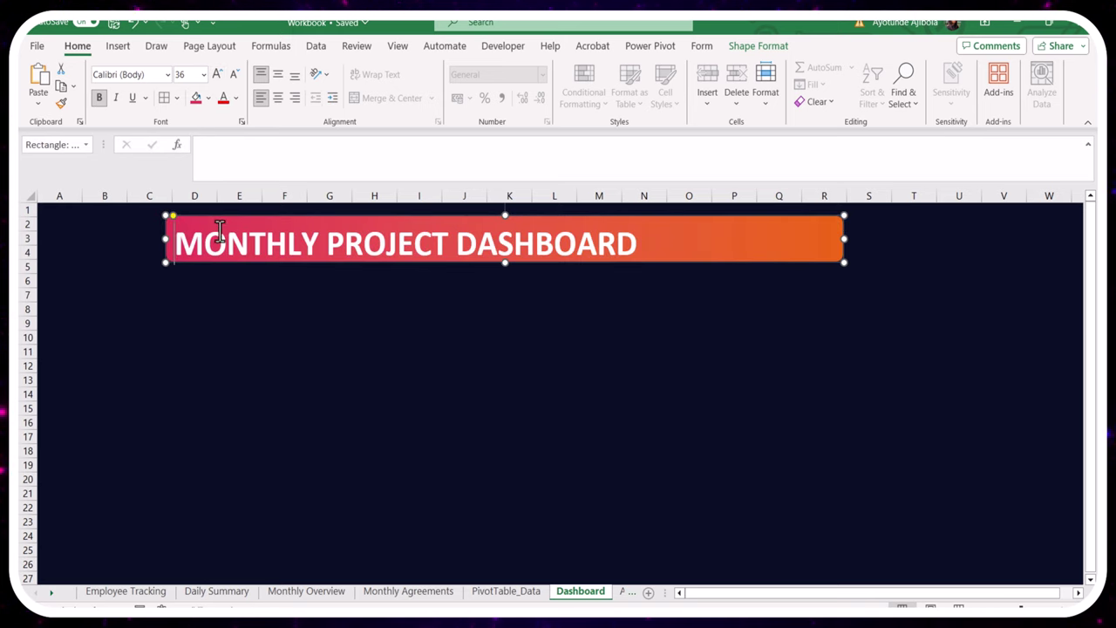
pyautogui.hotkey('ctrl', 'a')
pyautogui.hotkey('ctrl', 'e')
pyautogui.click(234, 75)
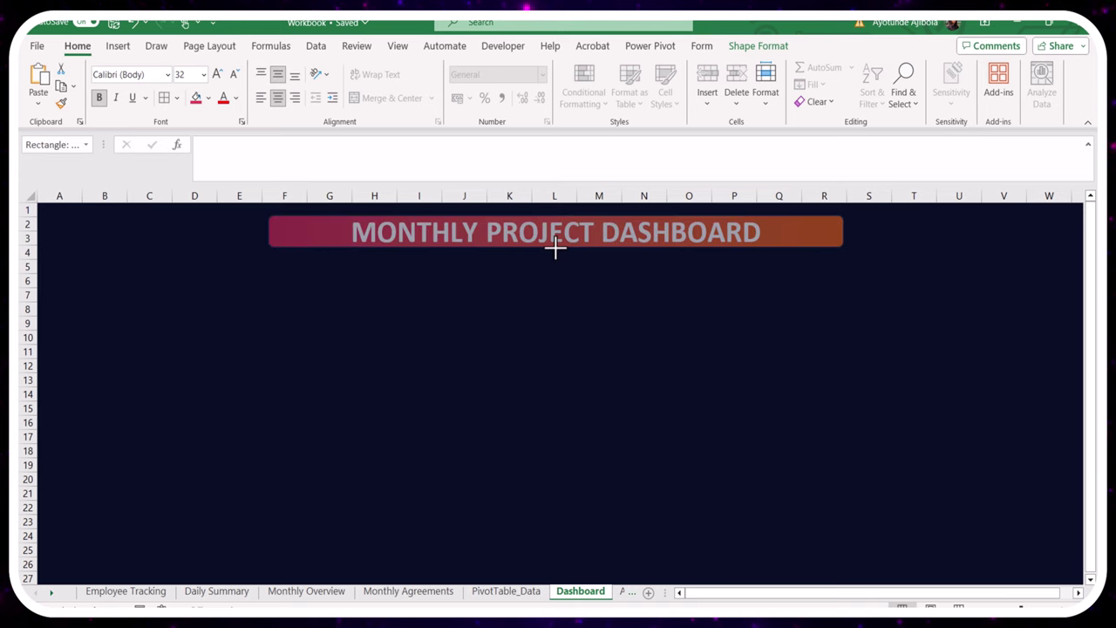
# Move the title banner up to the top centre of the sheet
pyautogui.click(555, 249)
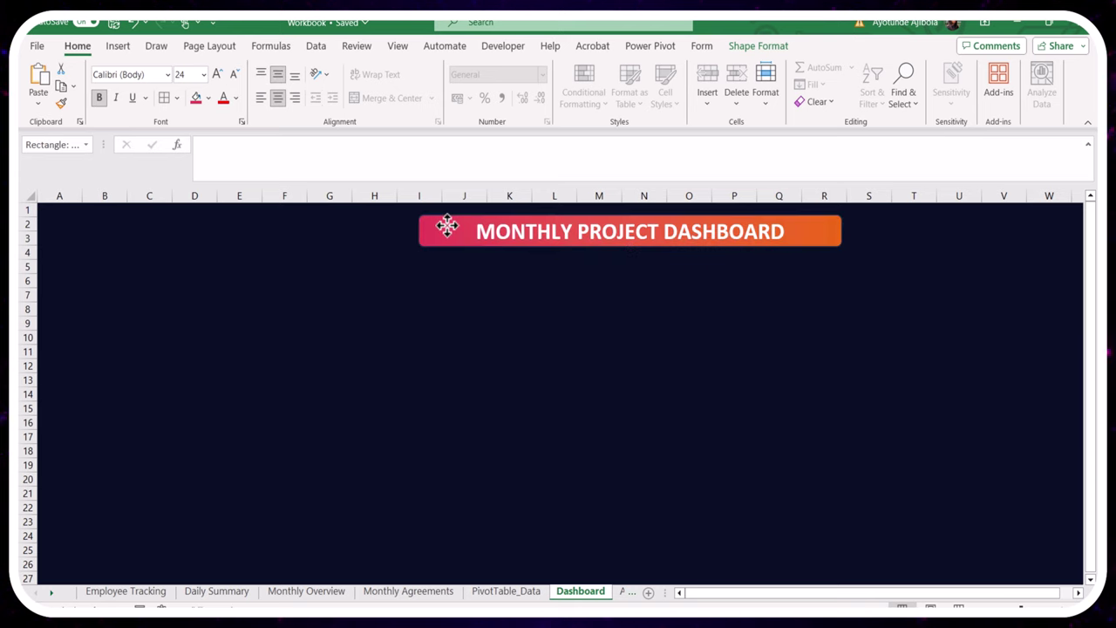
pyautogui.moveTo(446, 229); pyautogui.dragTo(396, 221)
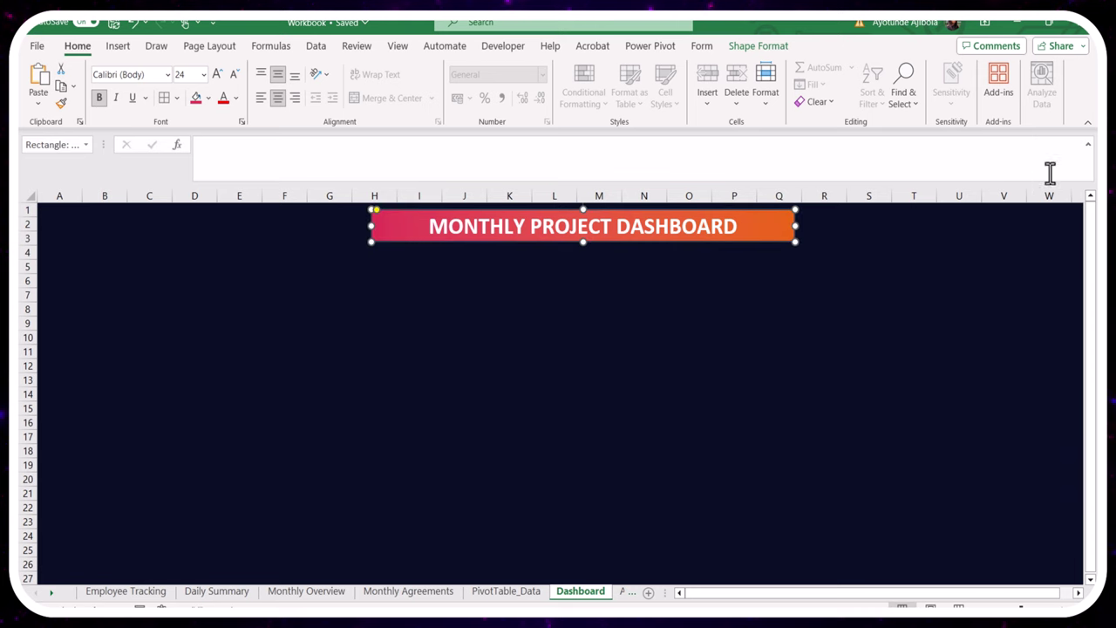
pyautogui.click(1089, 145)
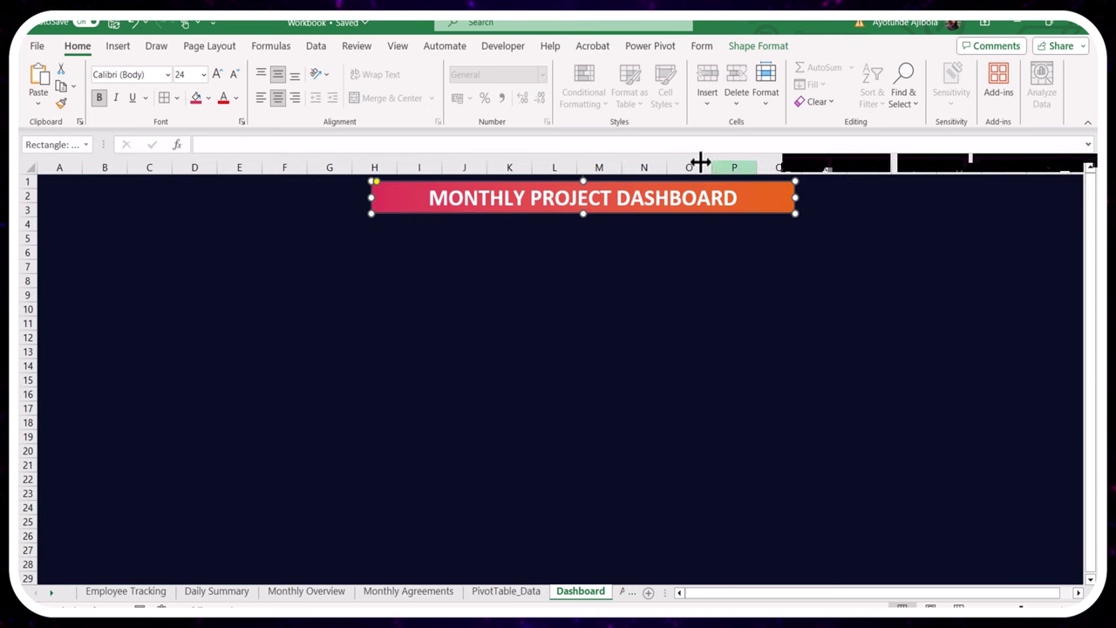
pyautogui.click(481, 286)
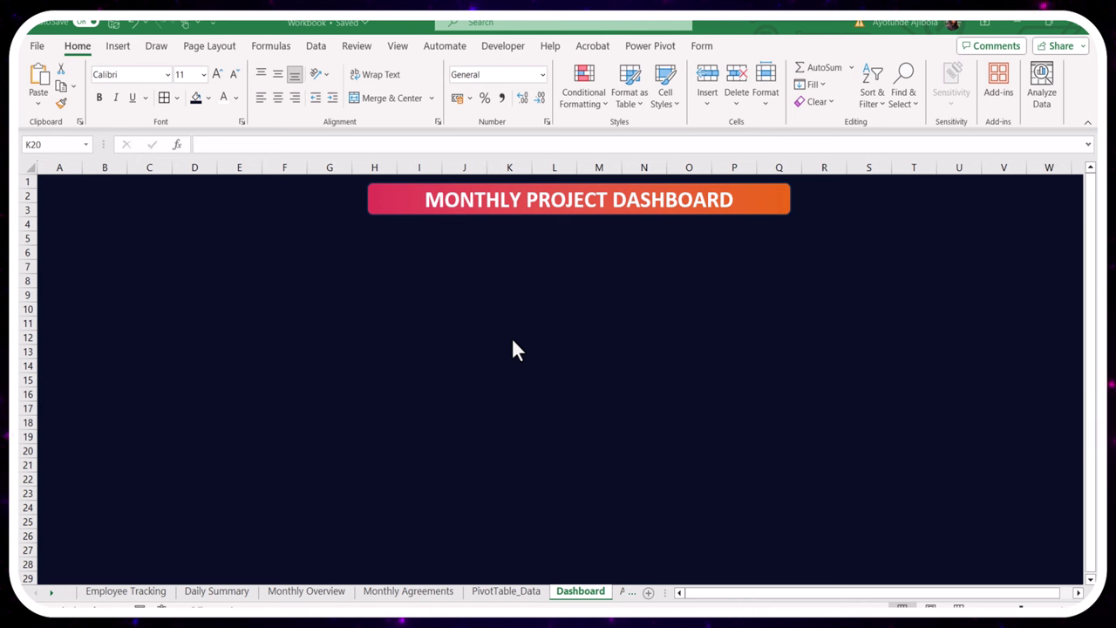
# Move the doughnut chart from PivotTable_Data to the Dashboard, right of and below the banner
pyautogui.hotkey('ctrl', 'pageup')
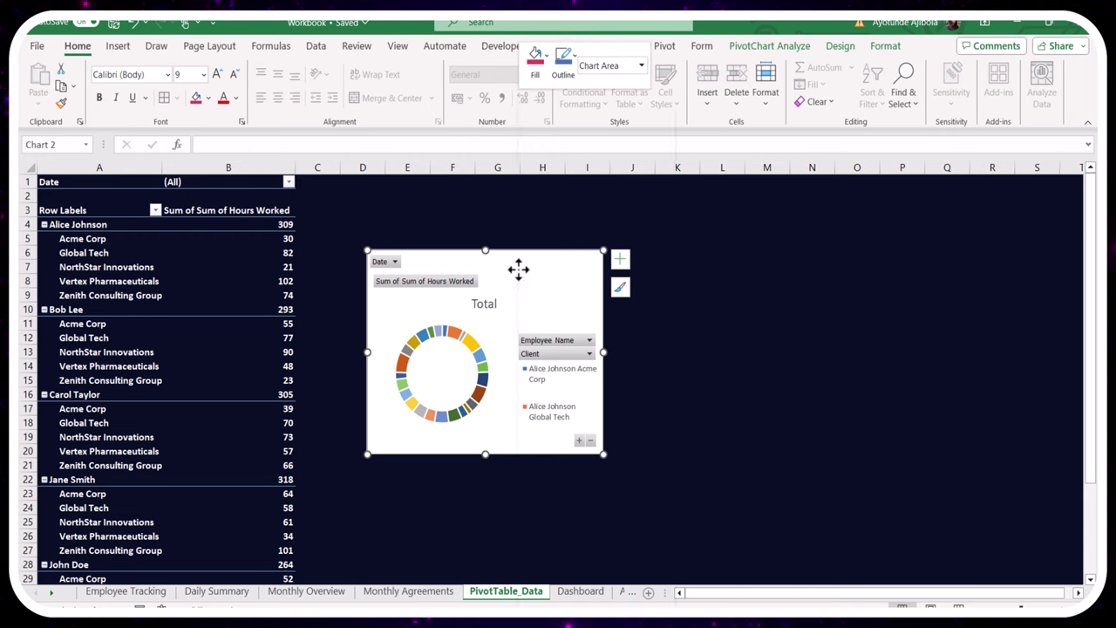
pyautogui.rightClick(518, 270)
pyautogui.click(564, 159)
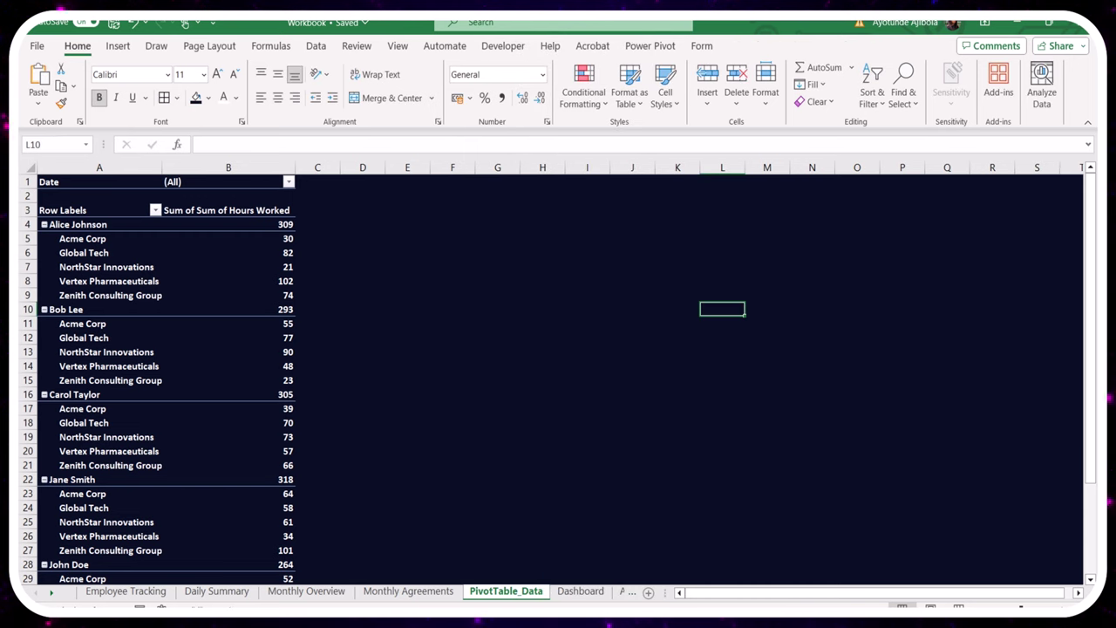
pyautogui.hotkey('ctrl', 'pagedown')
pyautogui.hotkey('ctrl', 'v')
pyautogui.moveTo(588, 392); pyautogui.dragTo(518, 282)
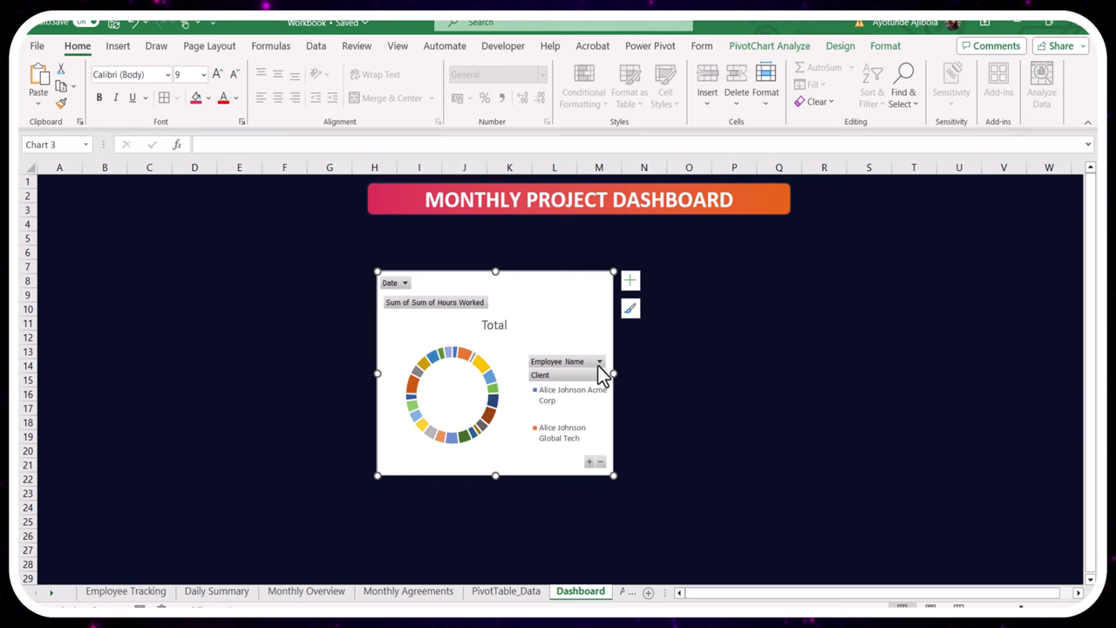
pyautogui.moveTo(601, 371); pyautogui.dragTo(841, 411)
pyautogui.click(118, 45)
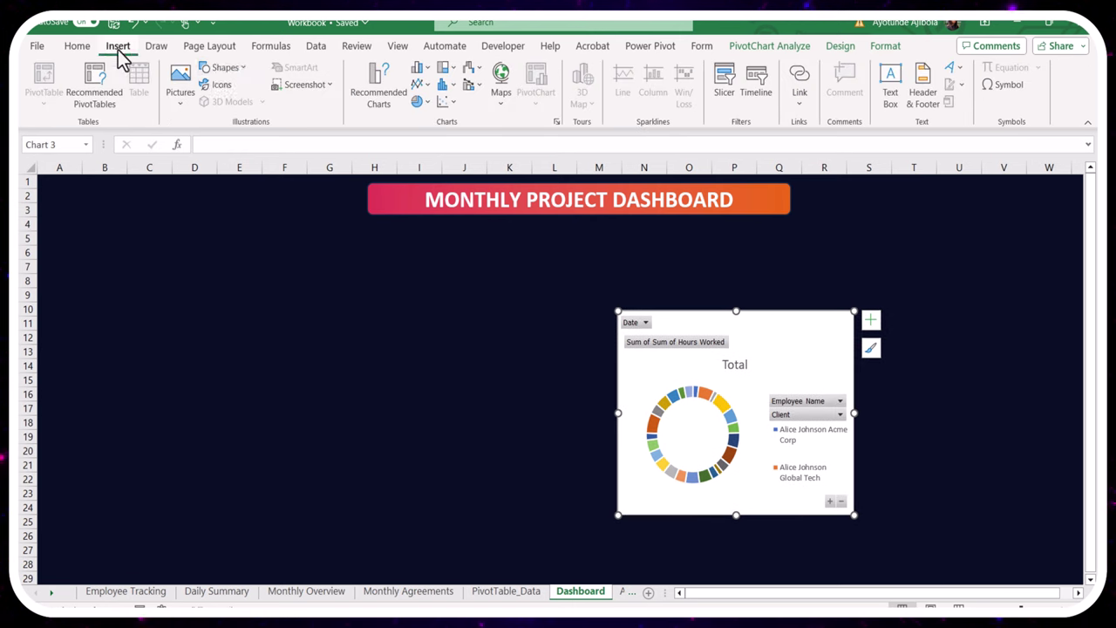
pyautogui.click(224, 68)
# Draw a rounded rectangle at the left and fill it with a custom dark navy colour
pyautogui.click(272, 110)
pyautogui.moveTo(117, 253); pyautogui.dragTo(282, 334)
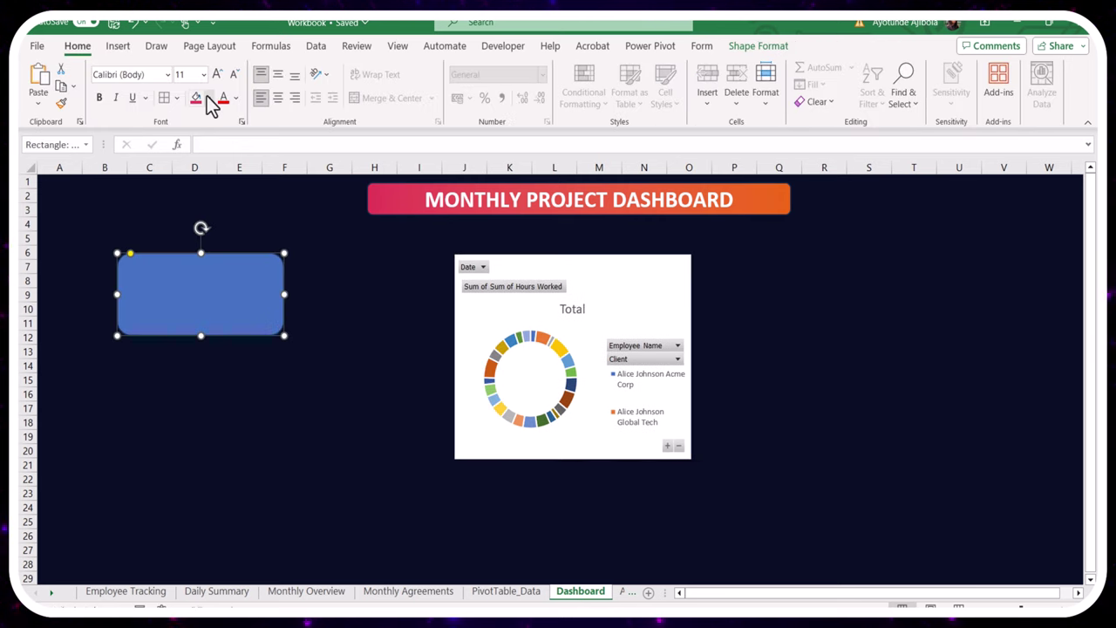
pyautogui.click(207, 99)
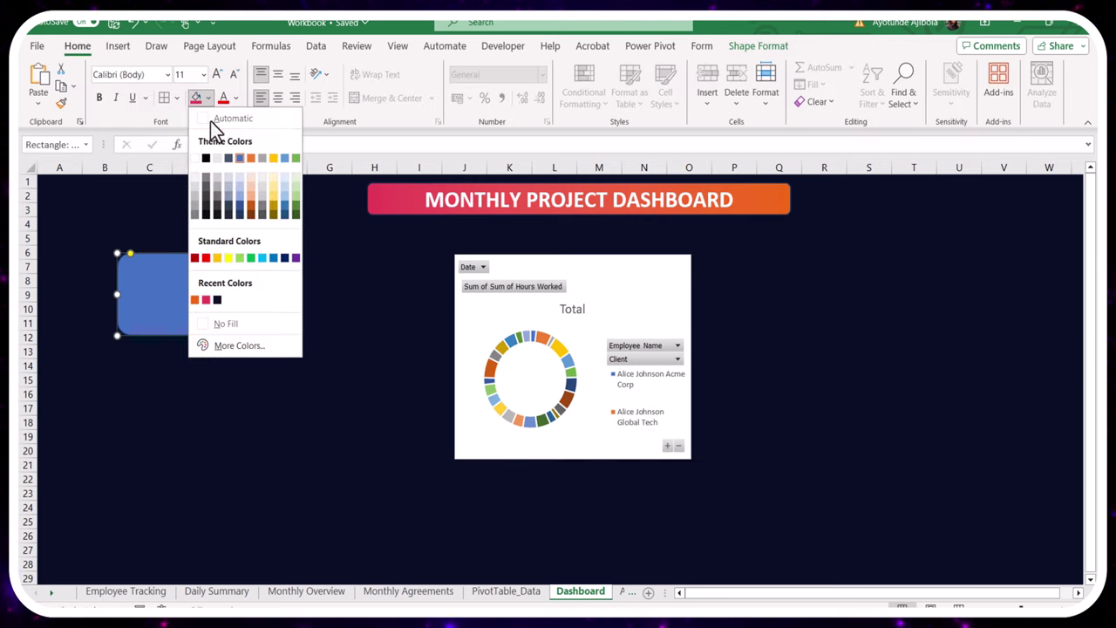
pyautogui.click(222, 343)
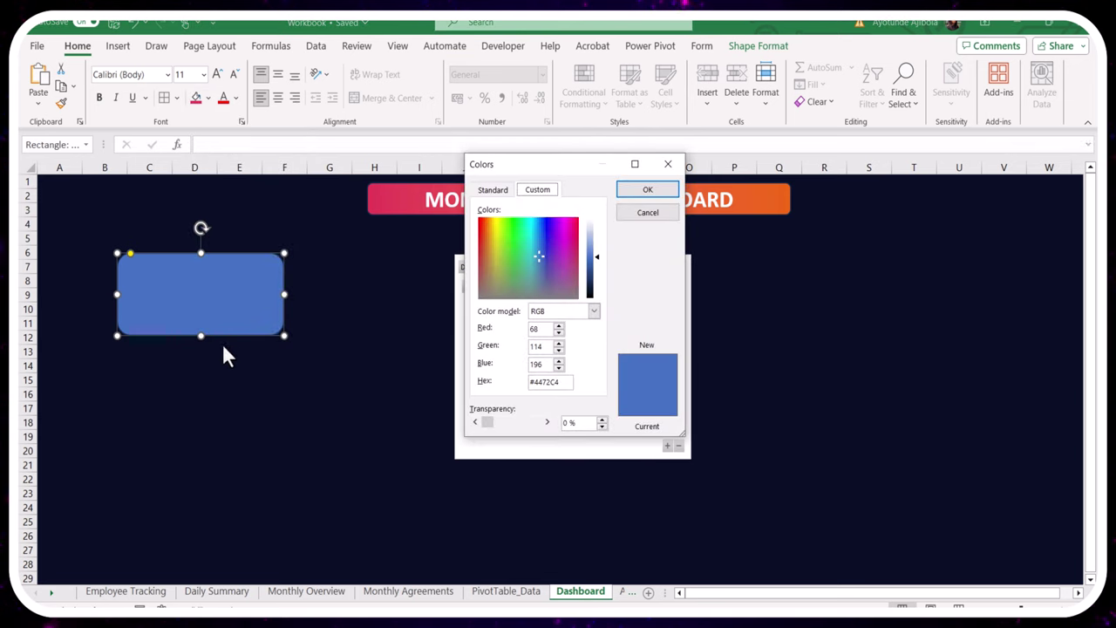
pyautogui.moveTo(562, 381); pyautogui.dragTo(536, 386)
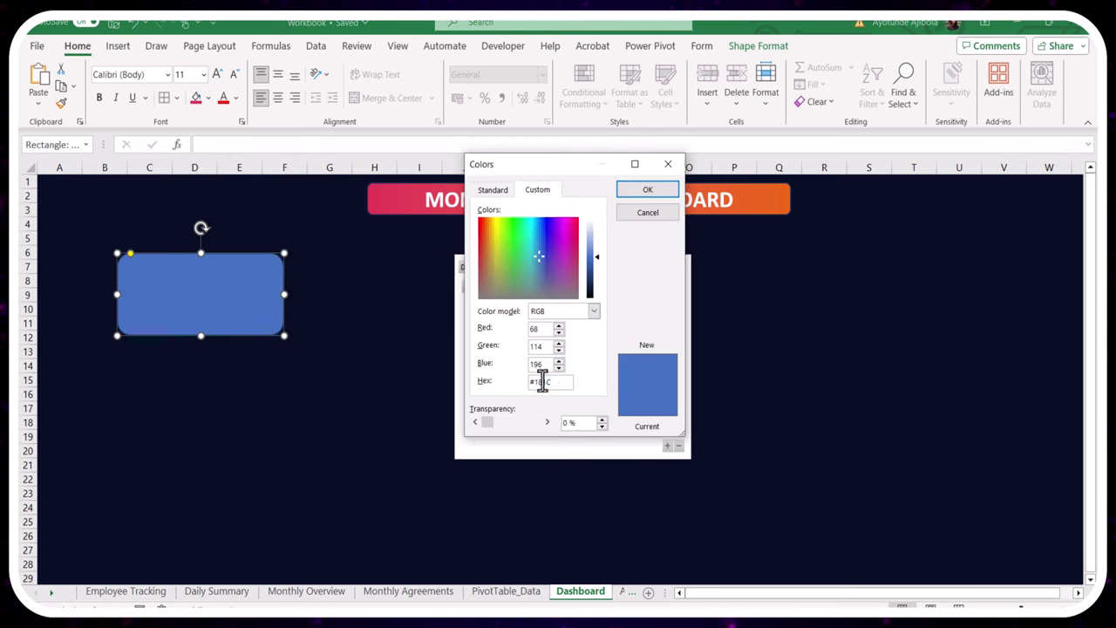
pyautogui.click(631, 196)
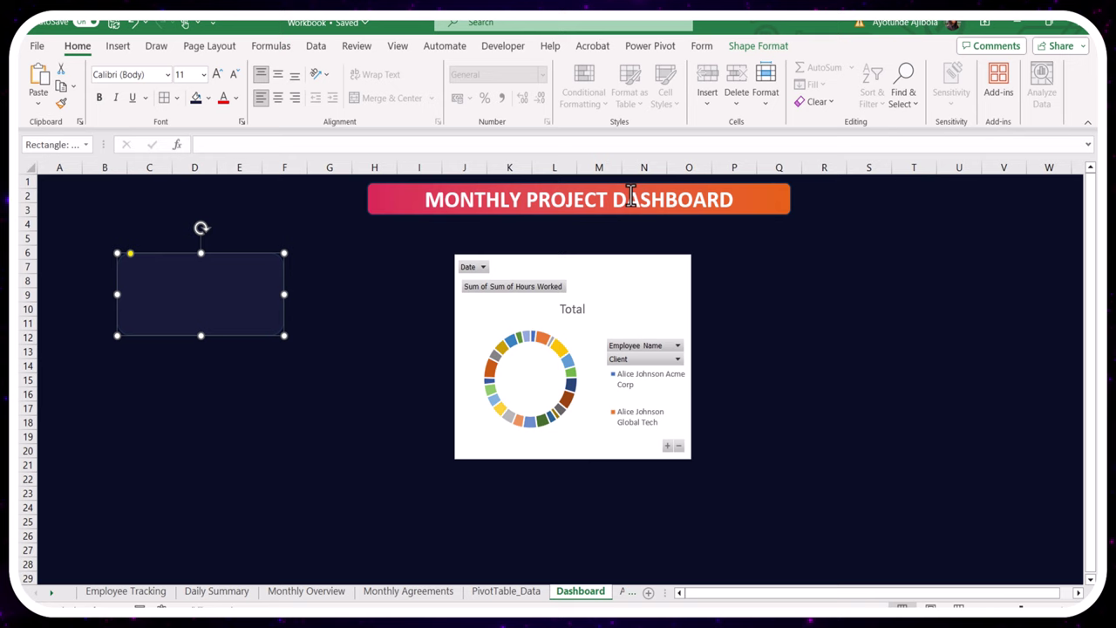
# Position and enlarge the card below the banner, remove its outline, and nudge the chart closer
pyautogui.moveTo(288, 253); pyautogui.dragTo(328, 243)
pyautogui.moveTo(241, 327); pyautogui.dragTo(242, 396)
pyautogui.moveTo(334, 320); pyautogui.dragTo(392, 323)
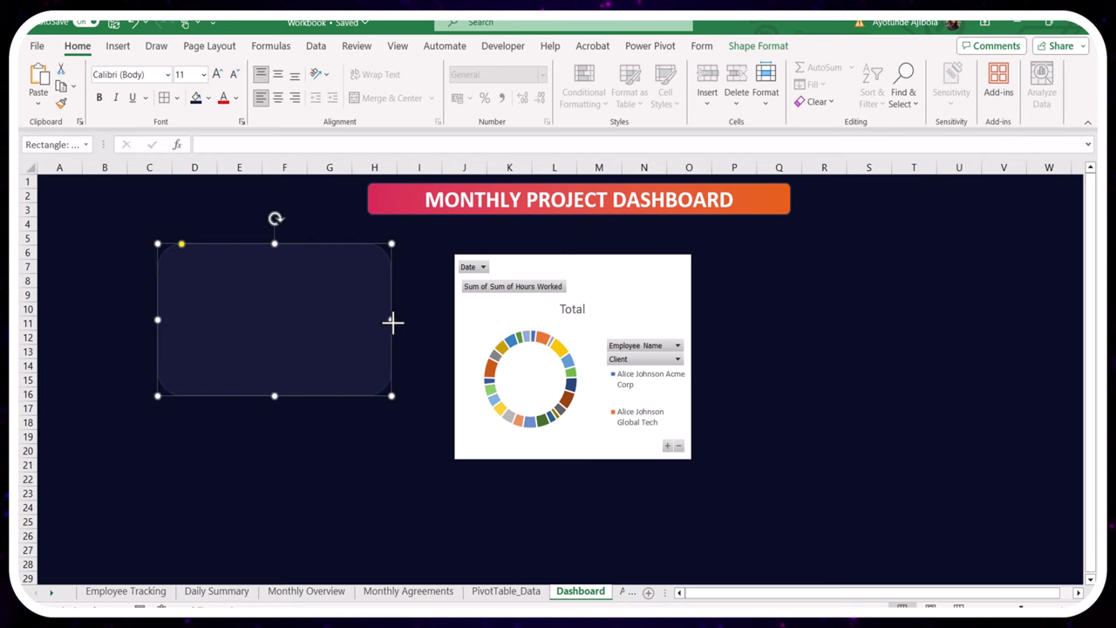
pyautogui.click(771, 47)
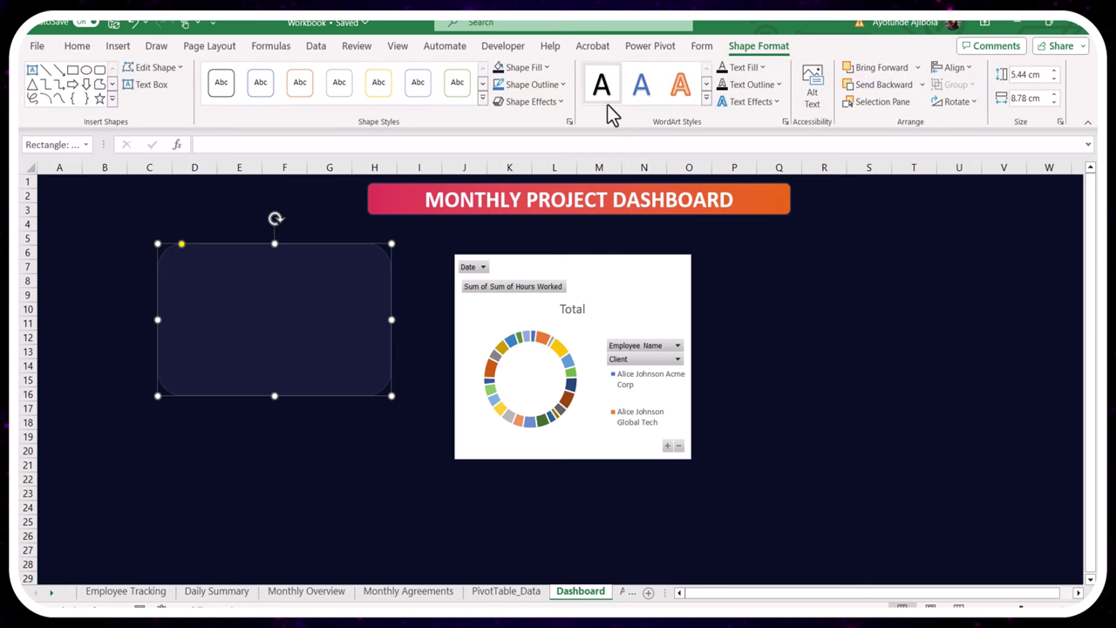
pyautogui.click(560, 88)
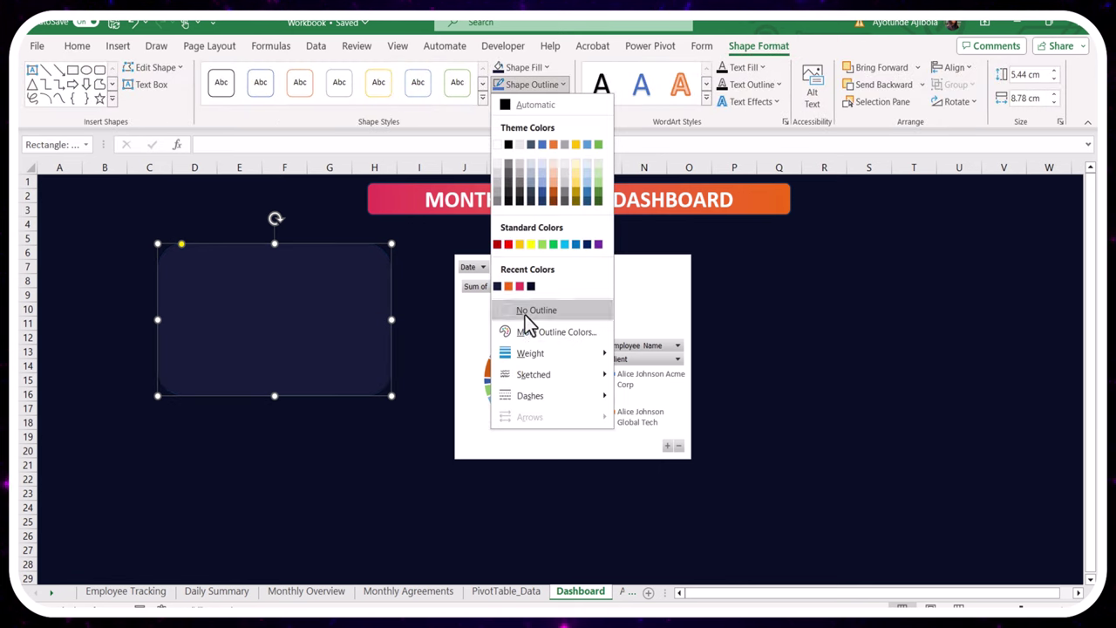
pyautogui.click(526, 316)
pyautogui.moveTo(608, 314); pyautogui.dragTo(548, 339)
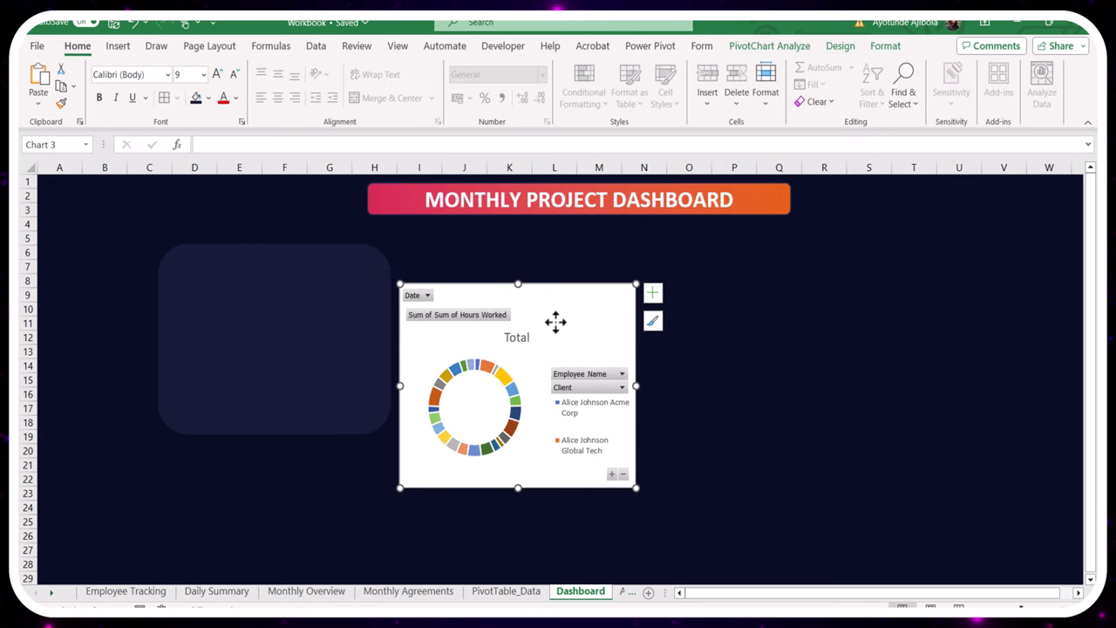
# Bring the doughnut chart to the front and fit it onto the rounded card
pyautogui.rightClick(555, 321)
pyautogui.click(614, 448)
pyautogui.moveTo(568, 351); pyautogui.dragTo(346, 319)
pyautogui.moveTo(296, 456); pyautogui.dragTo(288, 424)
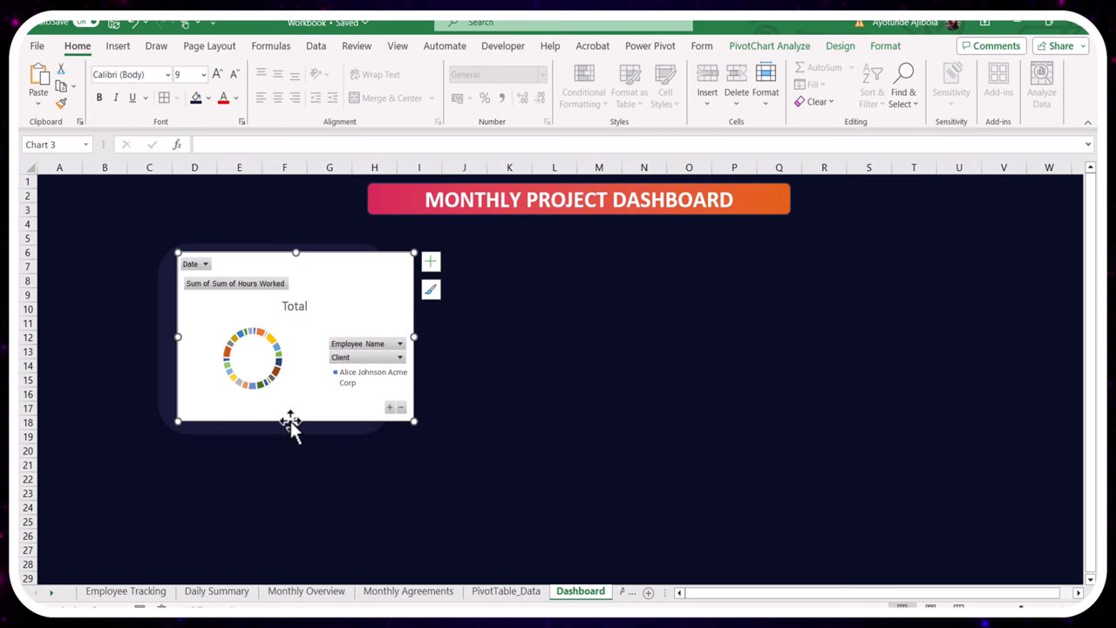
pyautogui.click(663, 349)
pyautogui.click(349, 287)
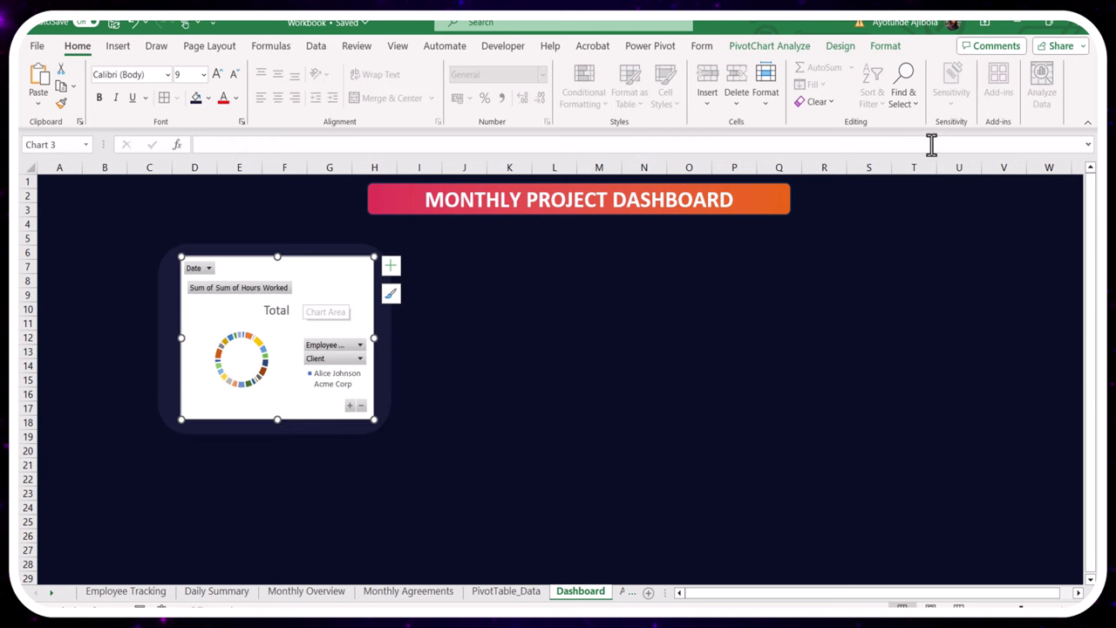
# Give the chart no fill and no outline, then widen and centre it on the card
pyautogui.click(890, 51)
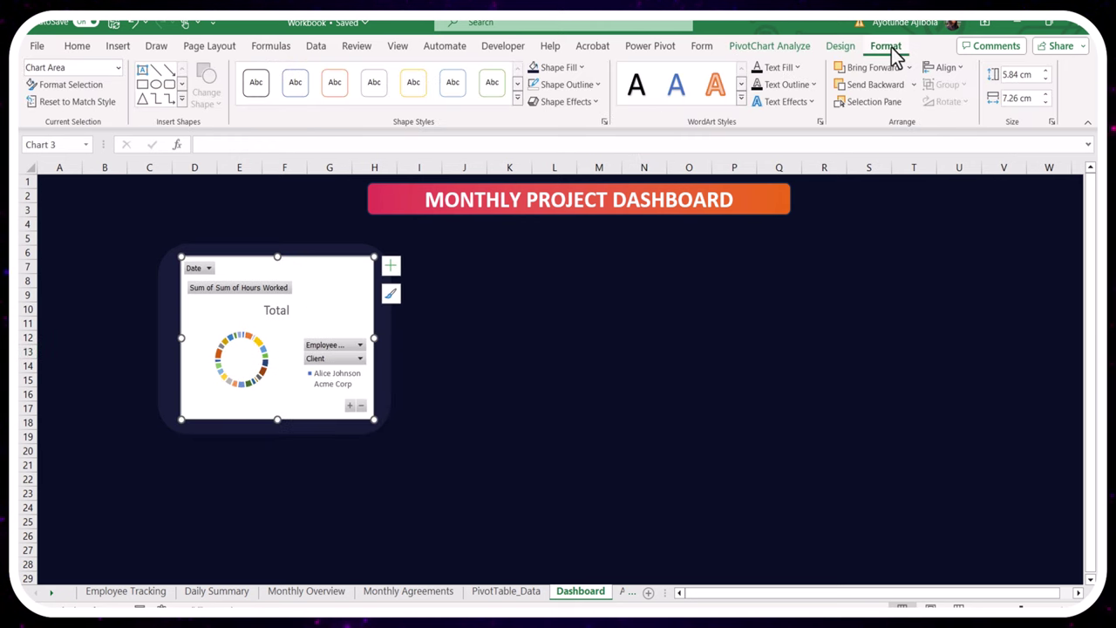
pyautogui.click(581, 68)
pyautogui.click(563, 293)
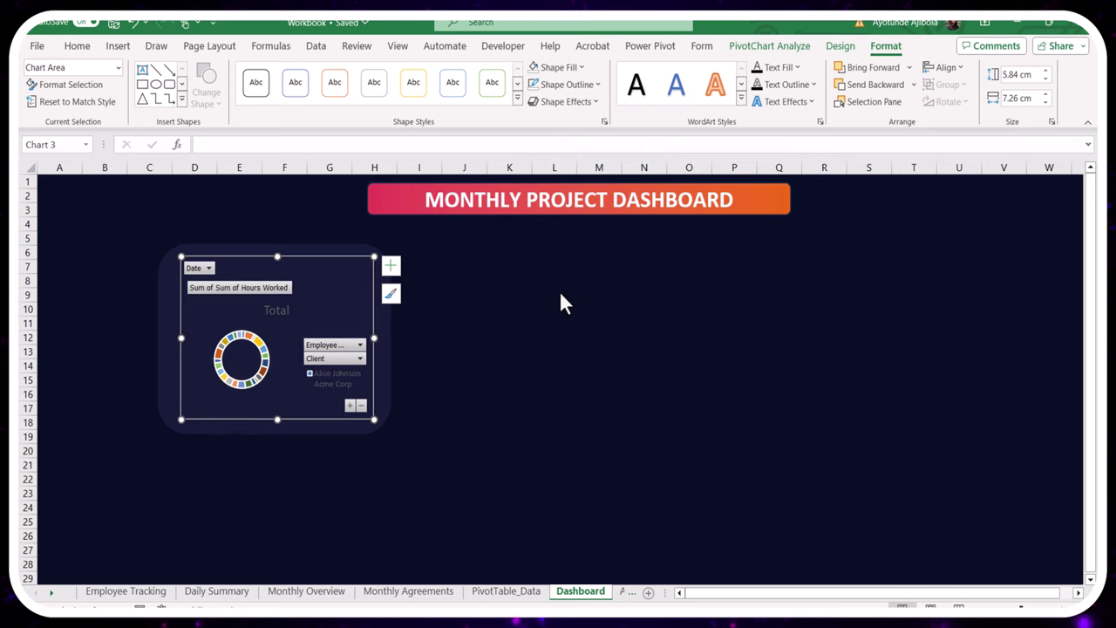
pyautogui.click(583, 80)
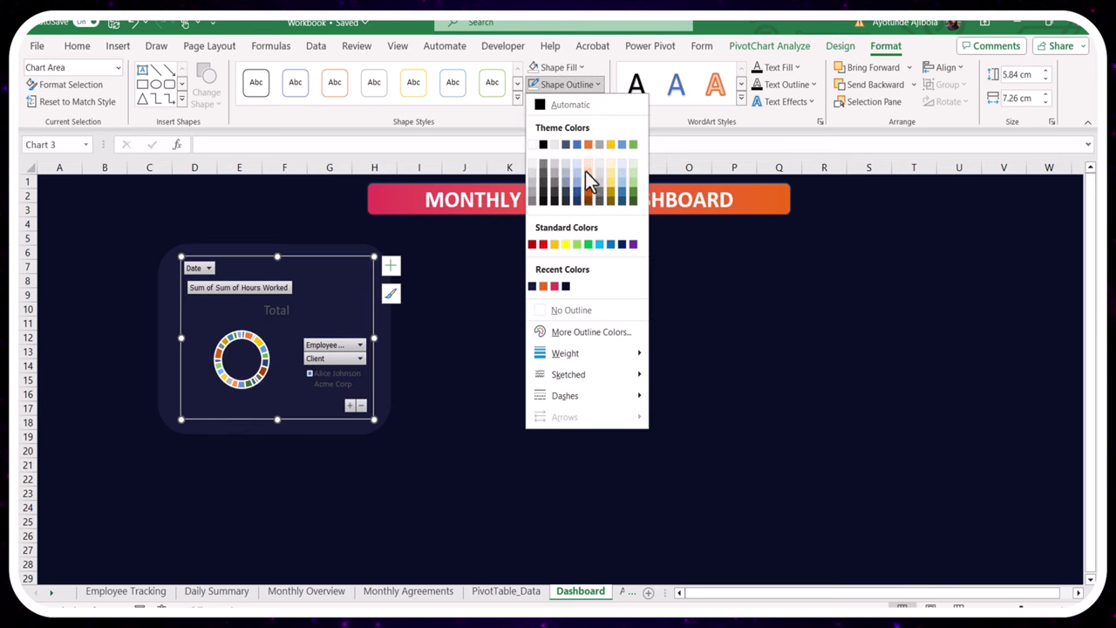
pyautogui.click(571, 311)
pyautogui.click(531, 362)
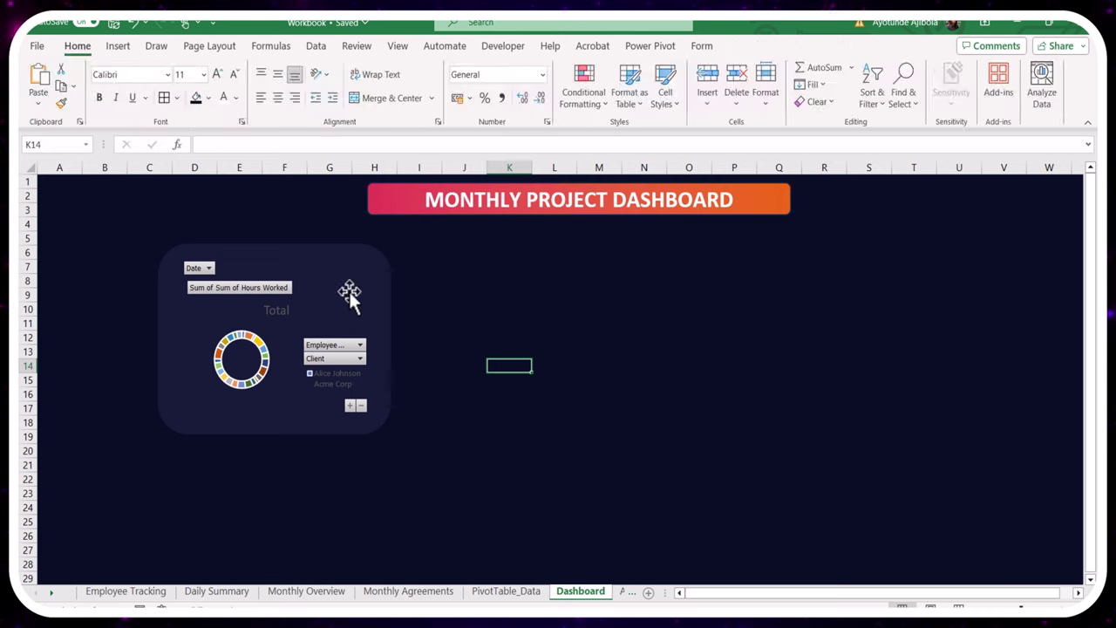
pyautogui.click(349, 291)
pyautogui.moveTo(374, 337); pyautogui.dragTo(419, 337)
pyautogui.moveTo(270, 370); pyautogui.dragTo(234, 370)
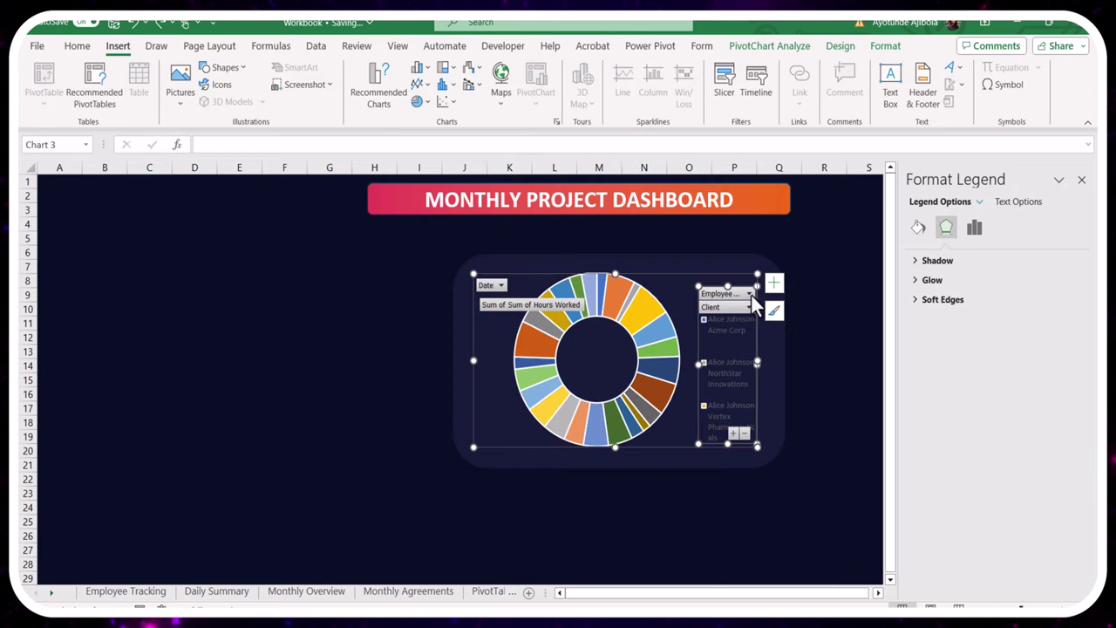
# Filter the chart to a single employee and only the Acme Corp client
pyautogui.click(750, 295)
pyautogui.click(598, 456)
pyautogui.click(598, 468)
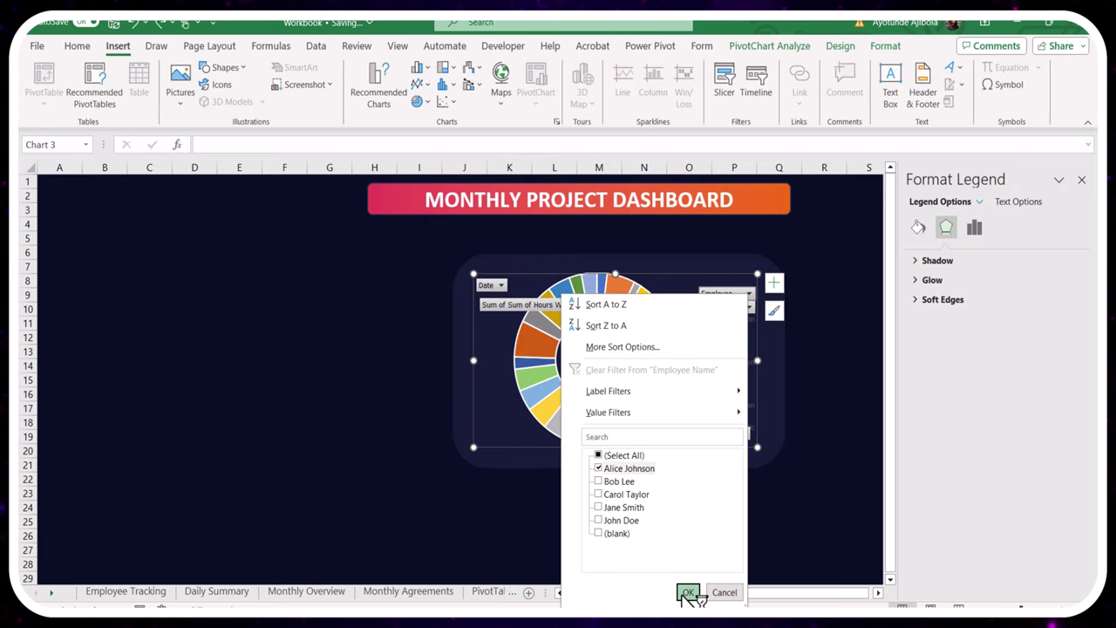
pyautogui.click(688, 592)
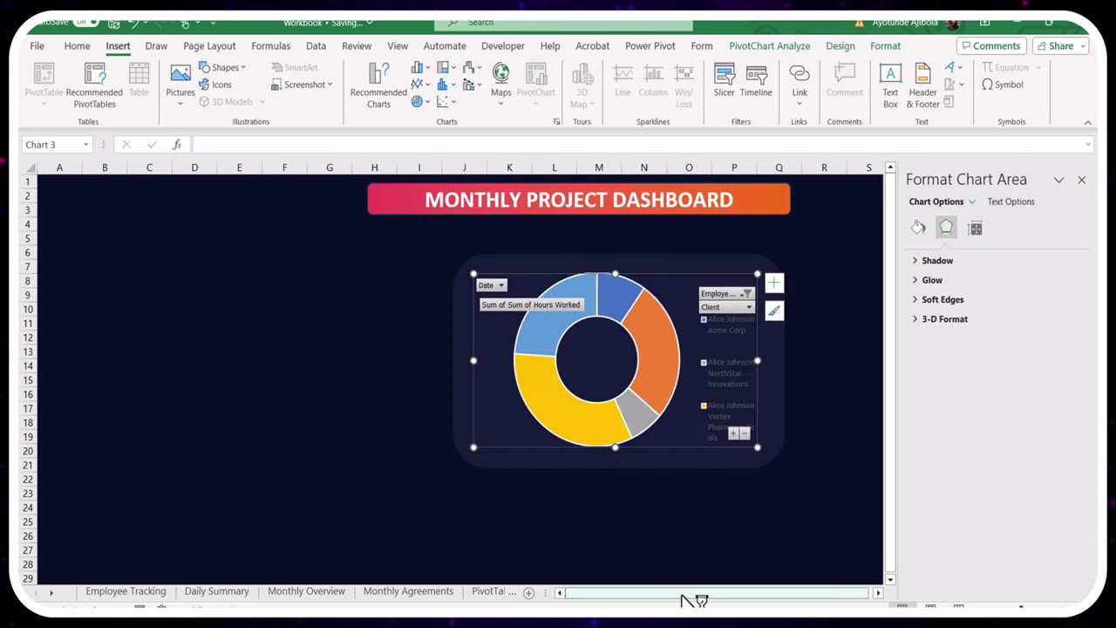
pyautogui.click(761, 308)
pyautogui.click(612, 459)
pyautogui.click(611, 472)
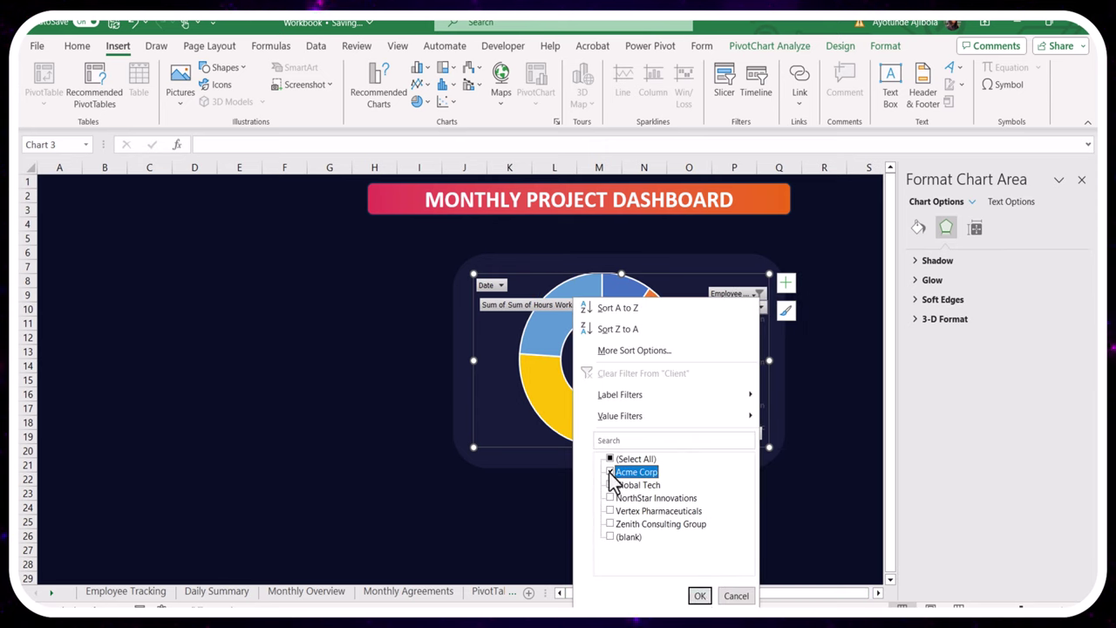
pyautogui.click(700, 595)
# Restore all employees and all clients in the chart filters
pyautogui.click(737, 305)
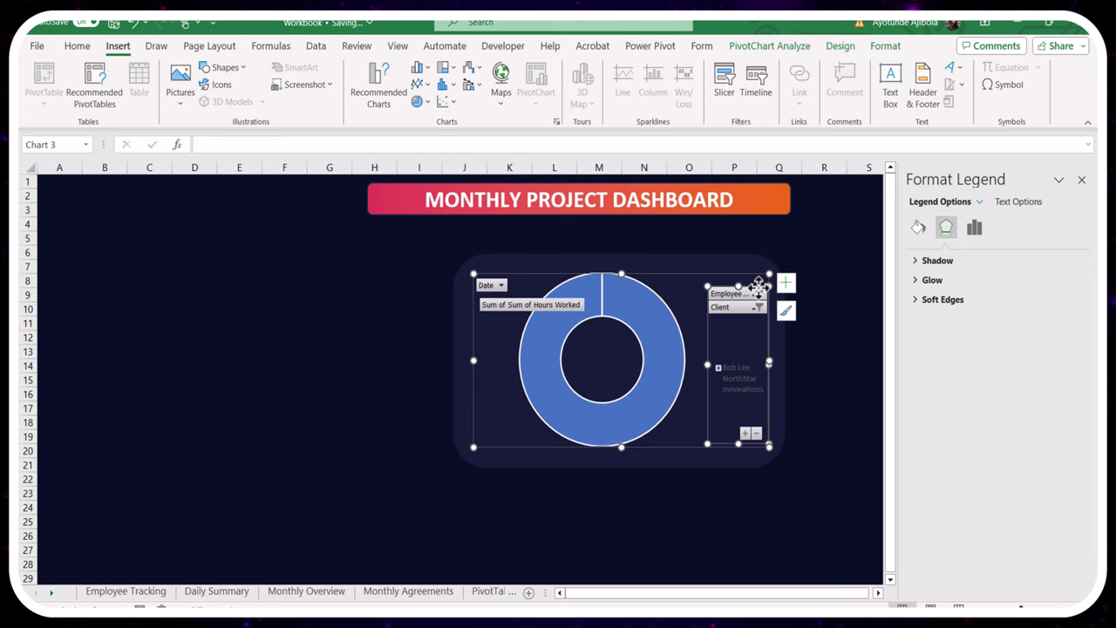
pyautogui.click(758, 295)
pyautogui.click(608, 456)
pyautogui.click(697, 592)
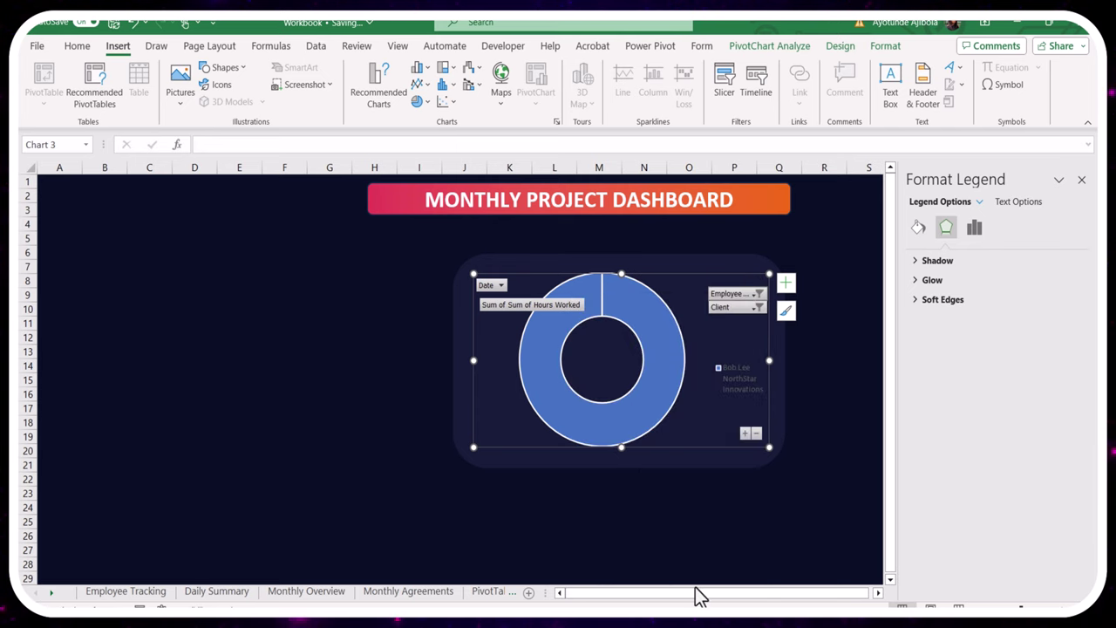
pyautogui.click(757, 307)
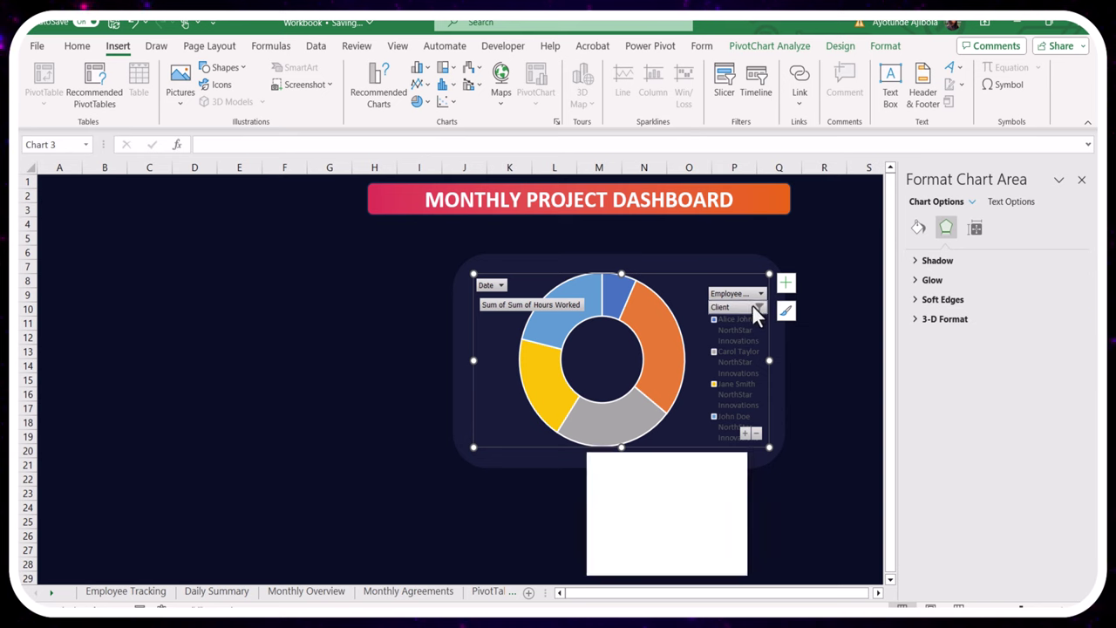
pyautogui.click(604, 459)
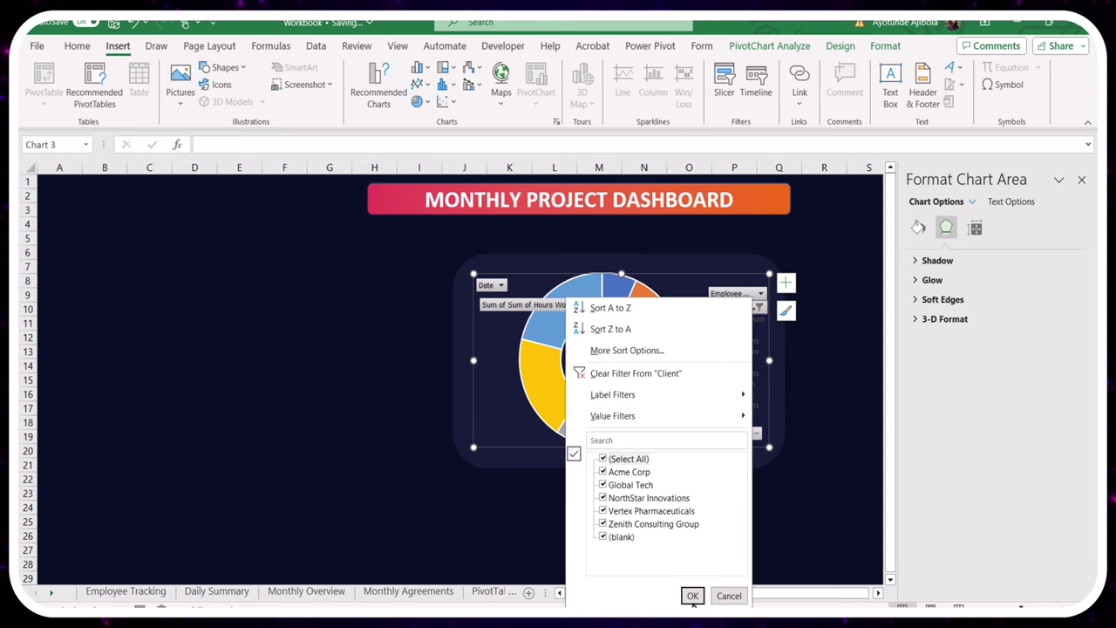
pyautogui.click(693, 596)
# Make the chart legend text white and bold
pyautogui.click(733, 282)
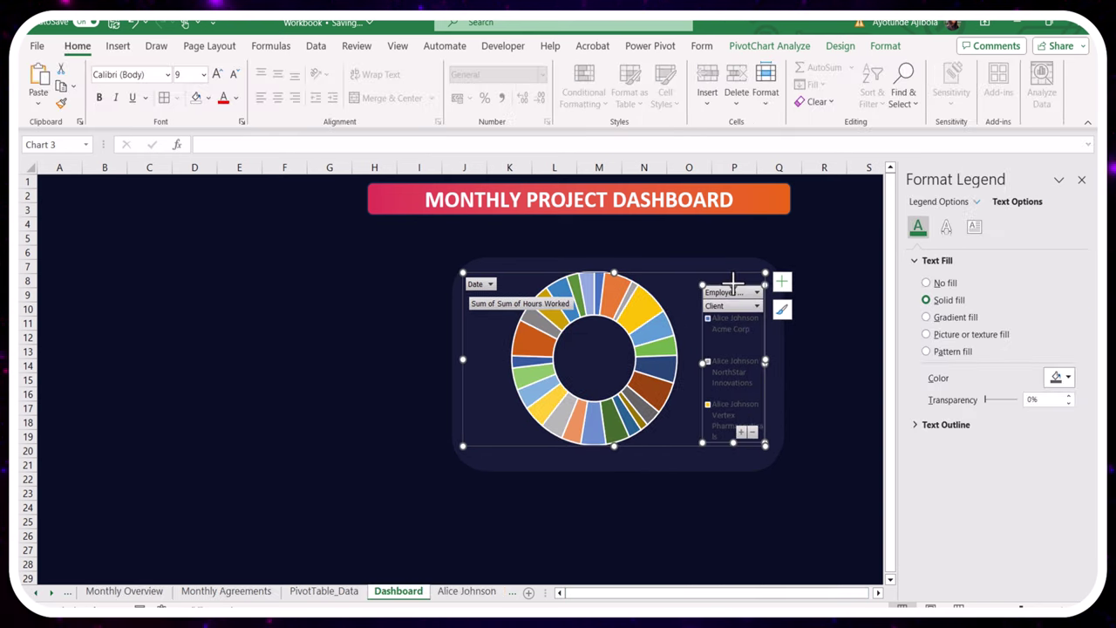
pyautogui.click(236, 97)
pyautogui.click(227, 154)
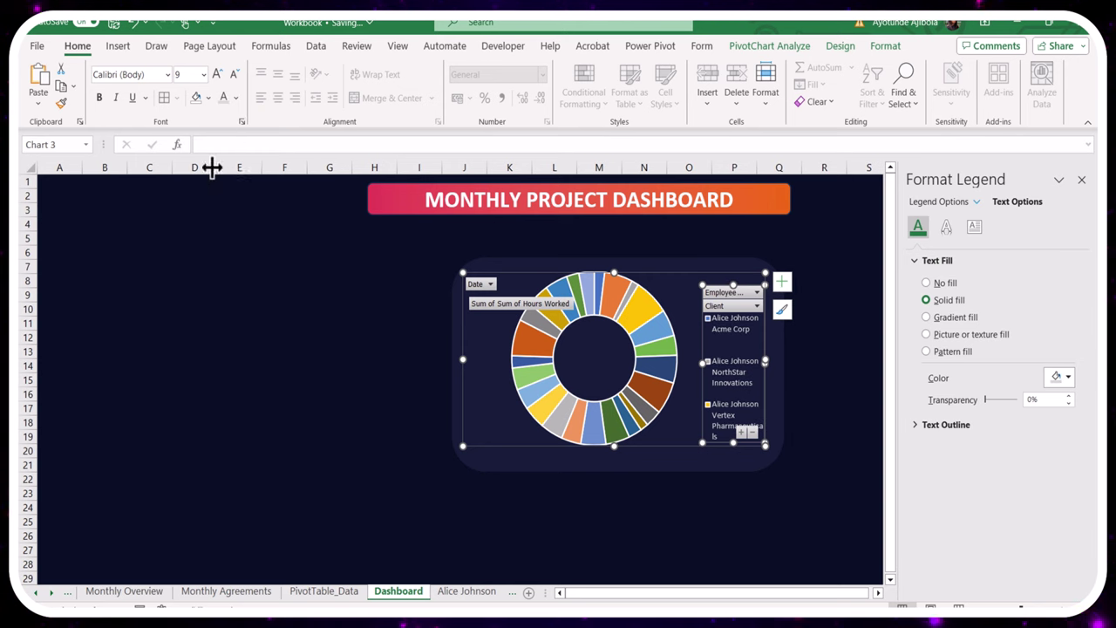
pyautogui.click(99, 98)
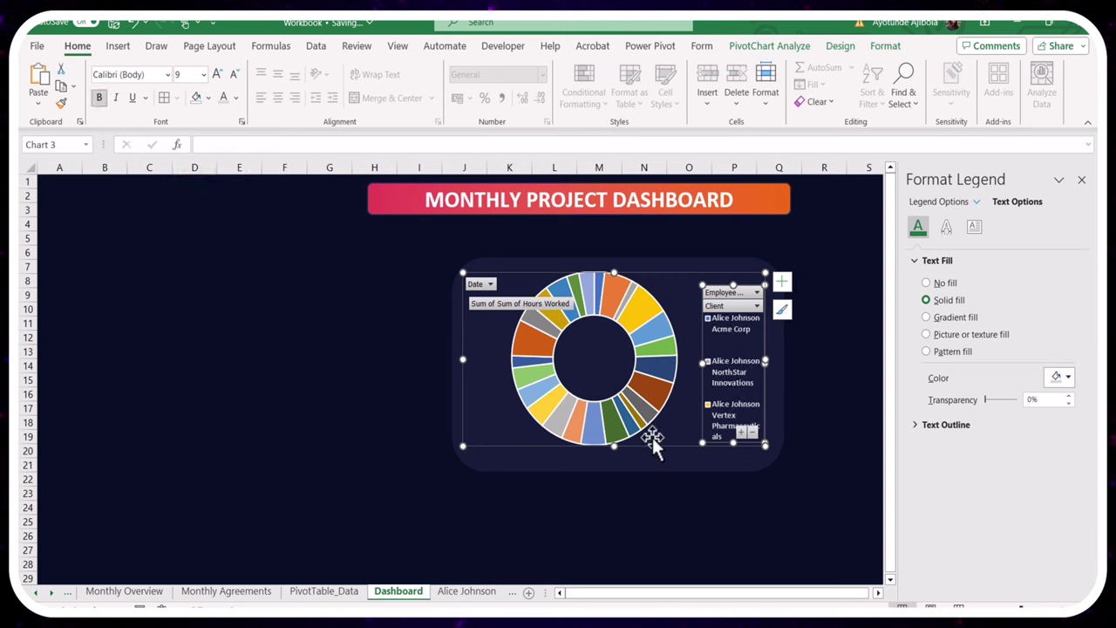
pyautogui.click(683, 480)
# Group the Employee Hours doughnut chart with its dark background card
pyautogui.click(756, 332)
pyautogui.keyDown('ctrl'); pyautogui.click(737, 206); pyautogui.keyUp('ctrl')
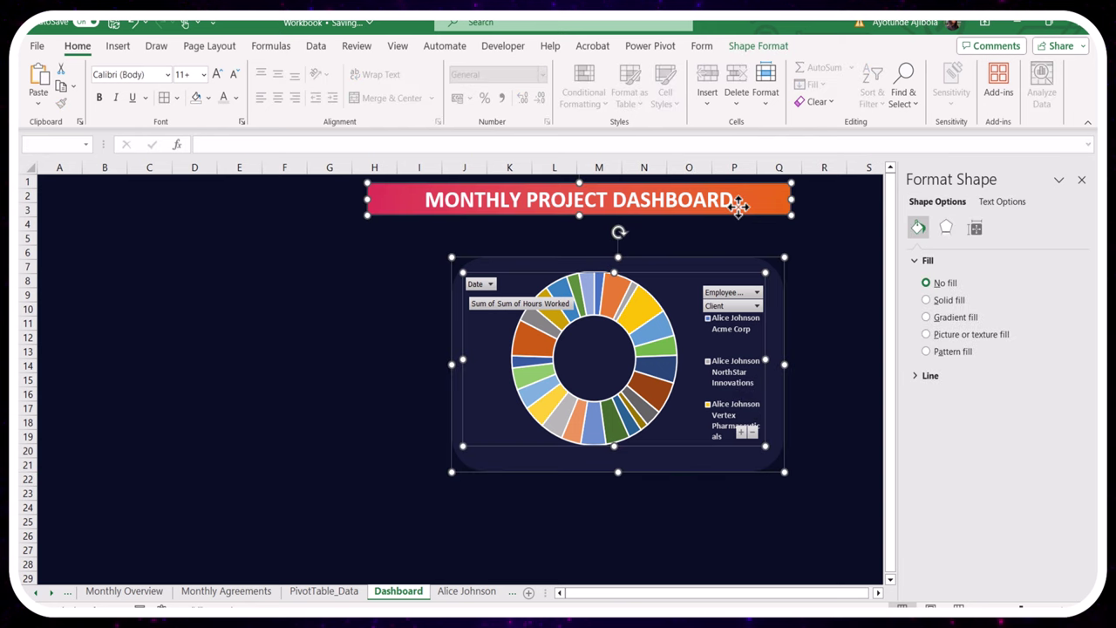
pyautogui.keyDown('ctrl'); pyautogui.click(741, 209); pyautogui.keyUp('ctrl')
pyautogui.rightClick(723, 267)
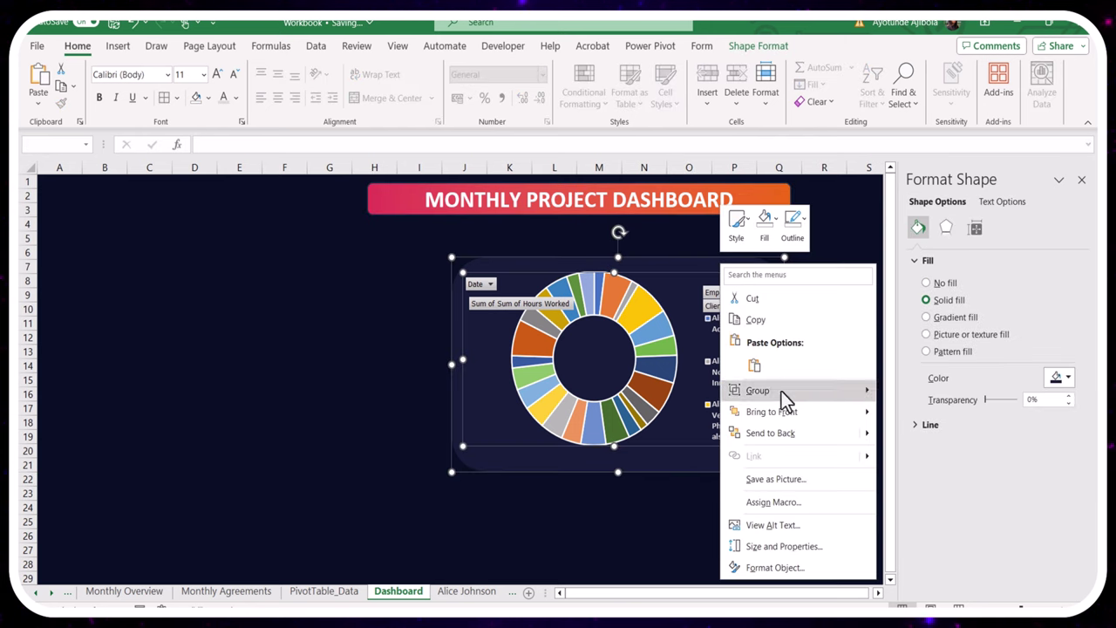
pyautogui.moveTo(776, 393)
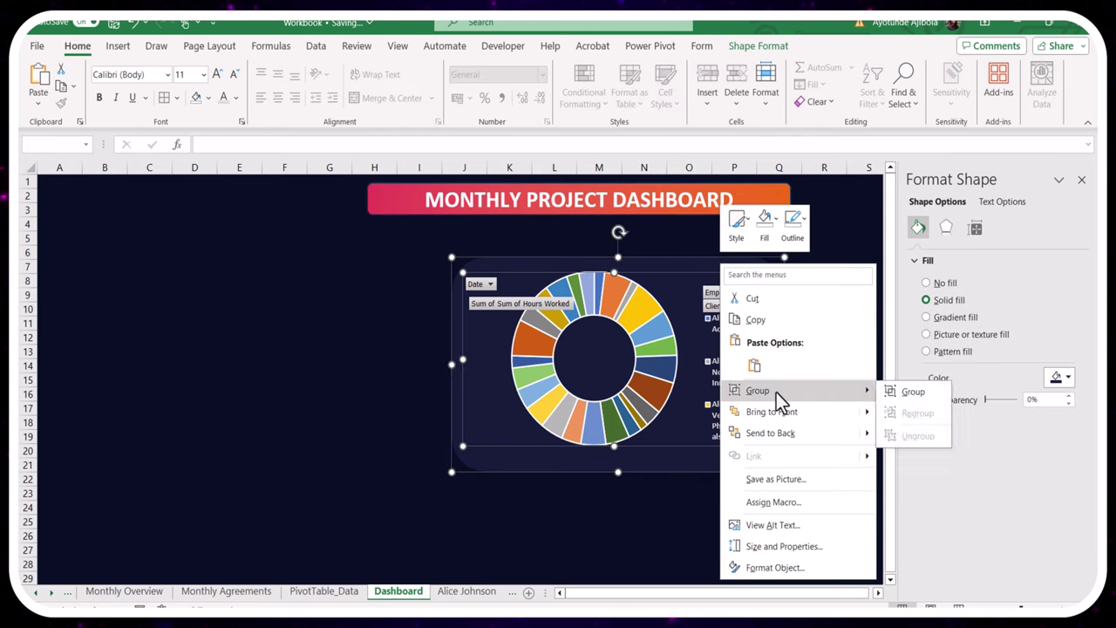
pyautogui.click(916, 397)
pyautogui.click(711, 276)
# Collapse the Client field so the donut shows employee names only
pyautogui.click(759, 433)
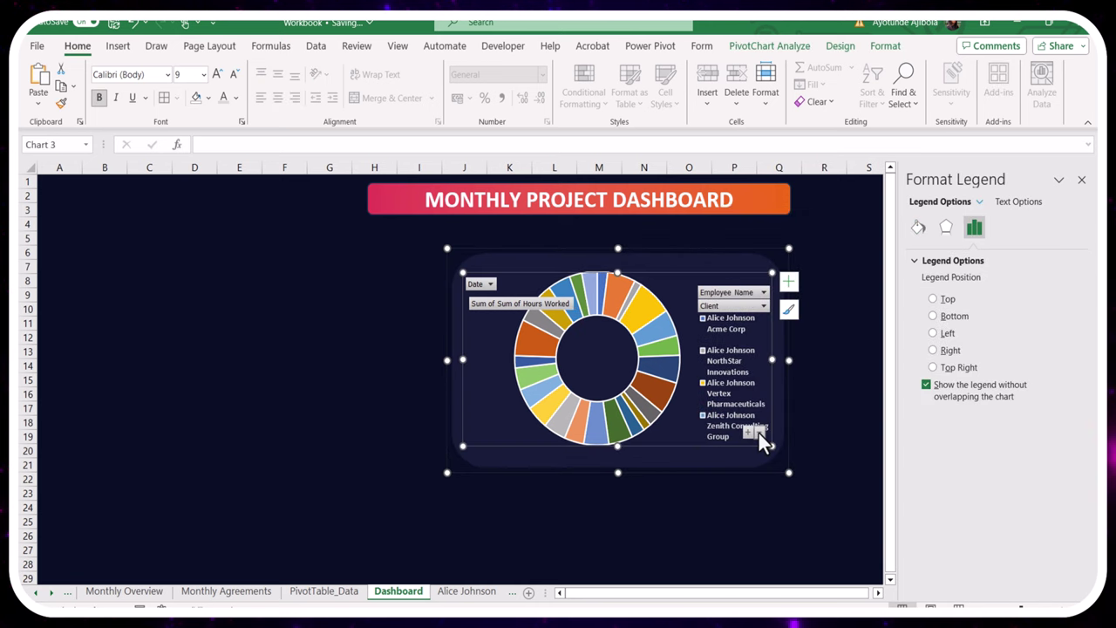
pyautogui.click(759, 432)
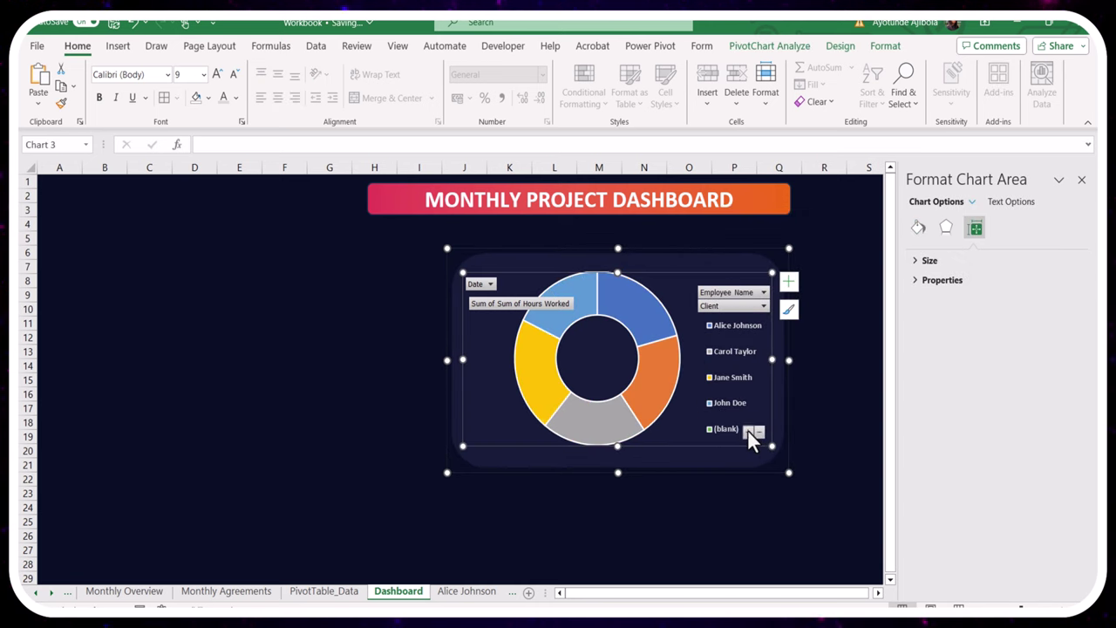
pyautogui.click(748, 432)
pyautogui.click(759, 433)
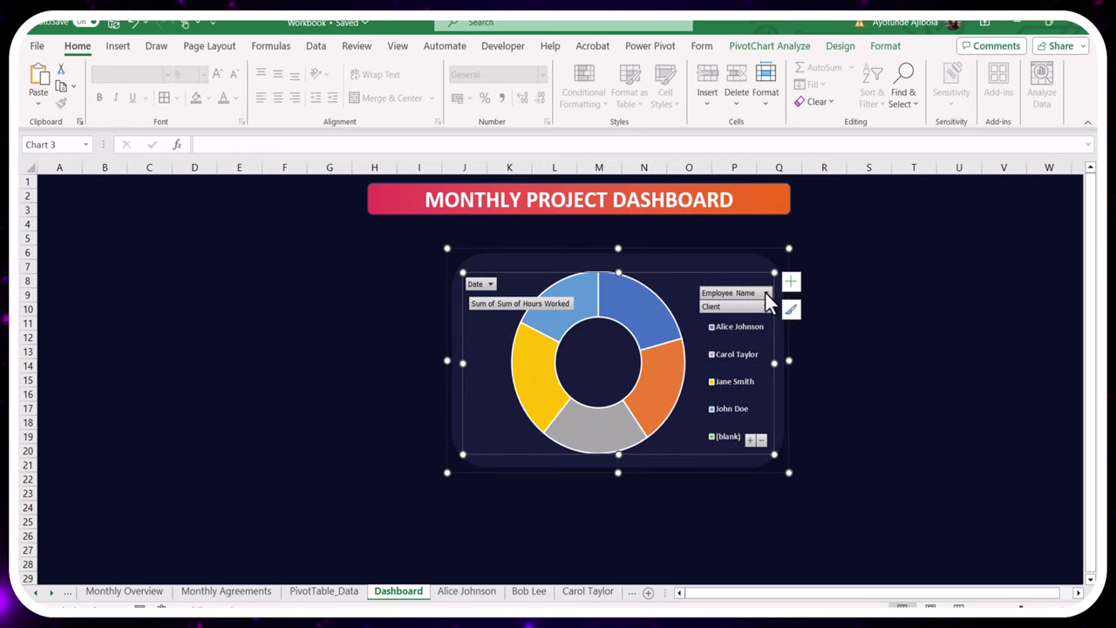
# Exclude the (blank) entry from the Employee Name filter, leaving the four employees
pyautogui.click(767, 294)
pyautogui.click(765, 294)
pyautogui.click(764, 307)
pyautogui.click(743, 591)
pyautogui.click(767, 294)
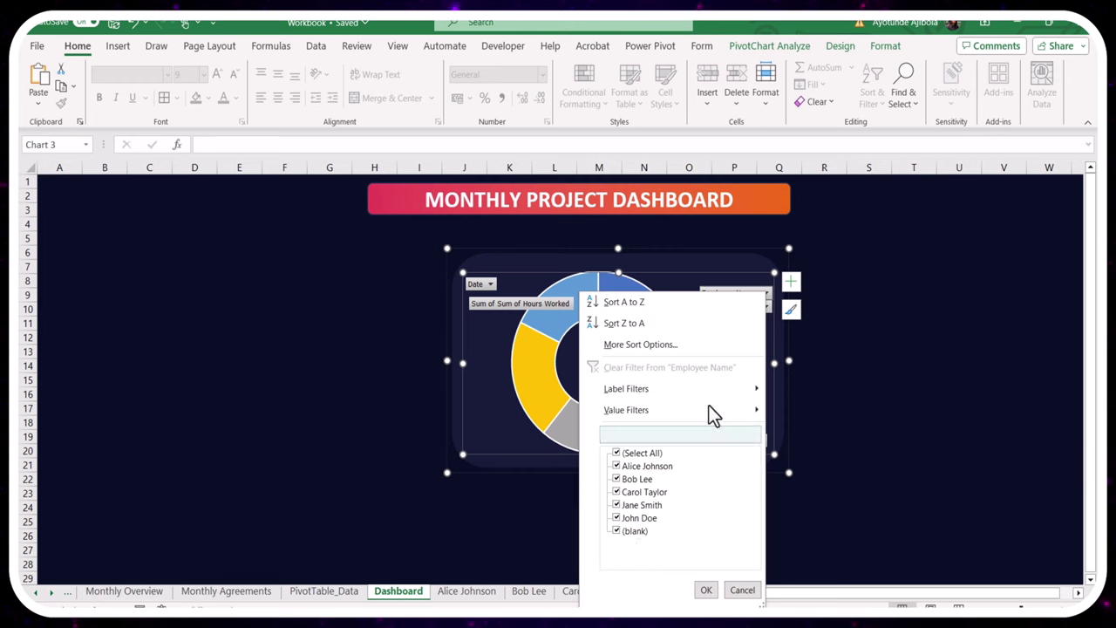
pyautogui.click(616, 531)
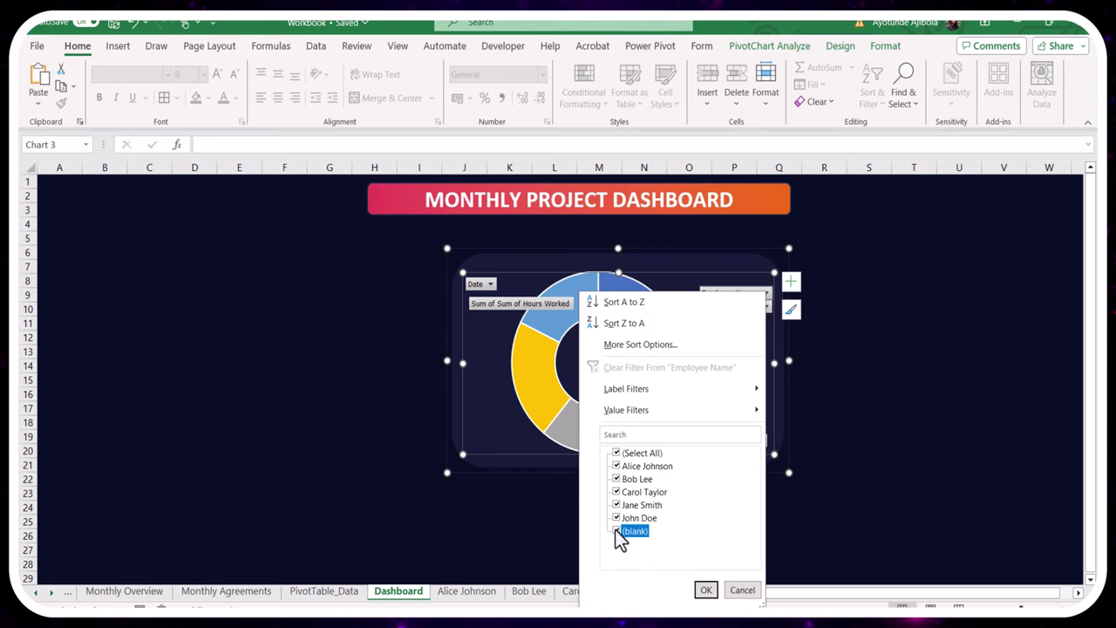
pyautogui.click(706, 590)
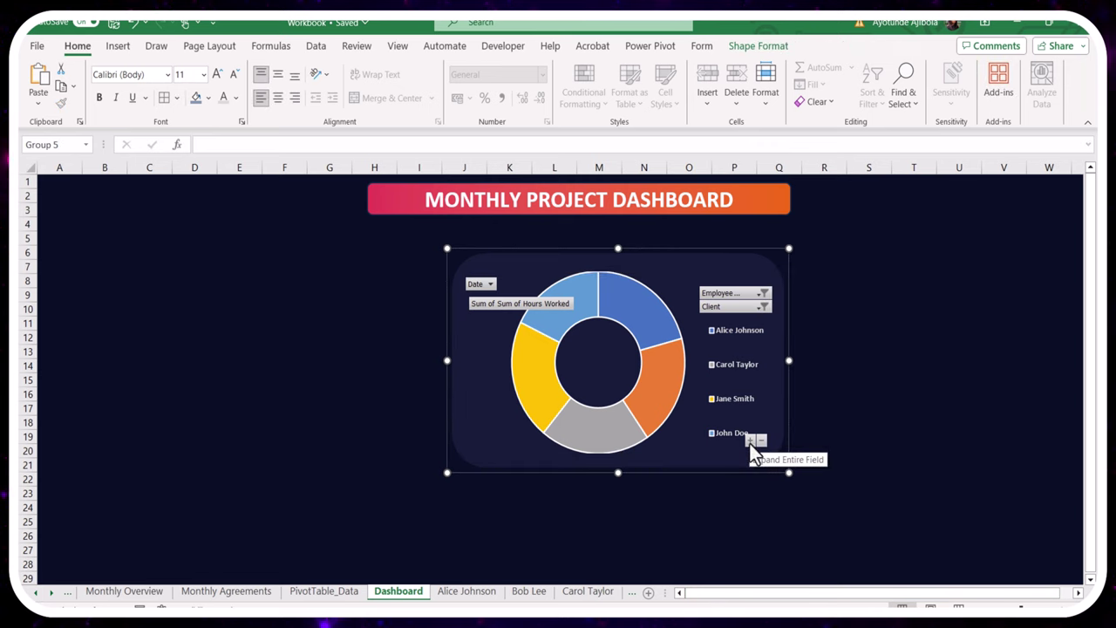
pyautogui.click(749, 441)
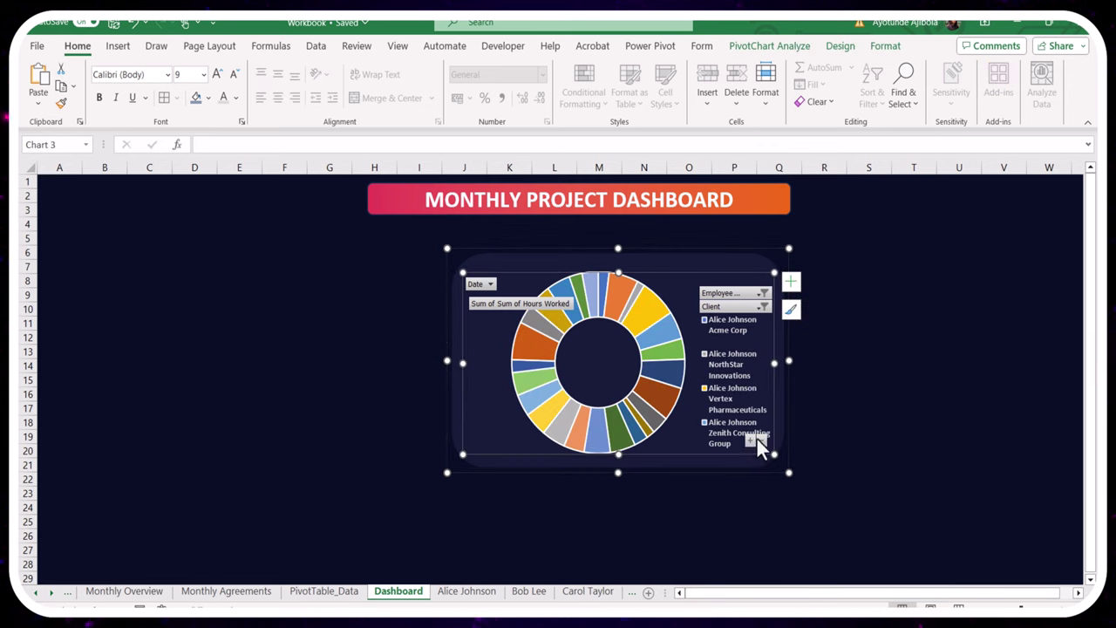
pyautogui.click(761, 439)
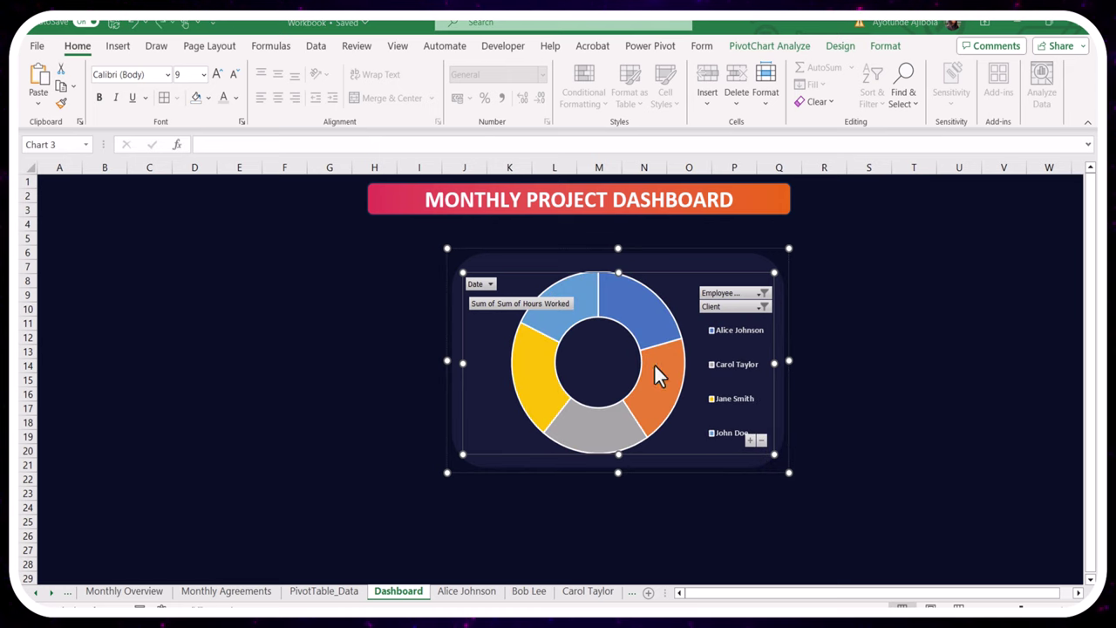
# Apply chart Style 3 to add percentage labels to the donut
pyautogui.click(839, 48)
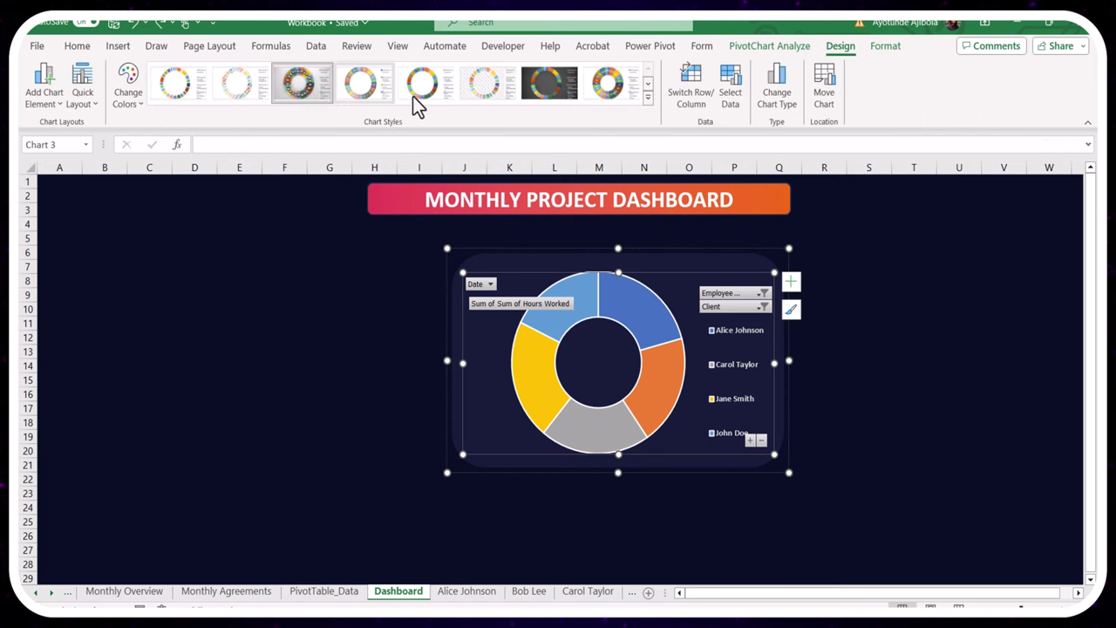
pyautogui.click(302, 87)
pyautogui.click(790, 282)
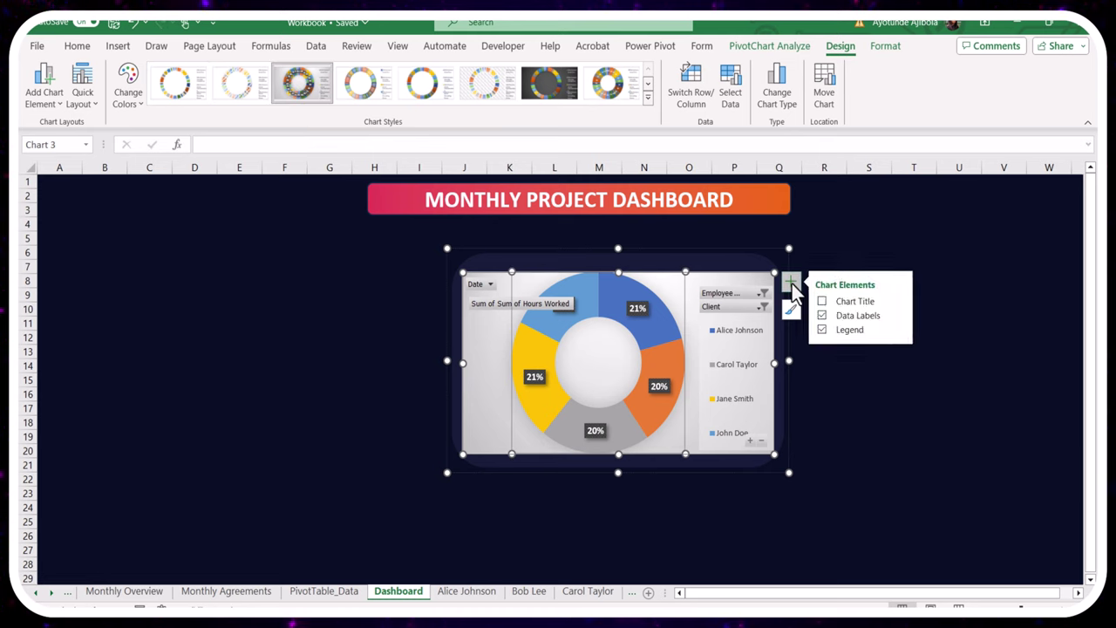
pyautogui.click(550, 288)
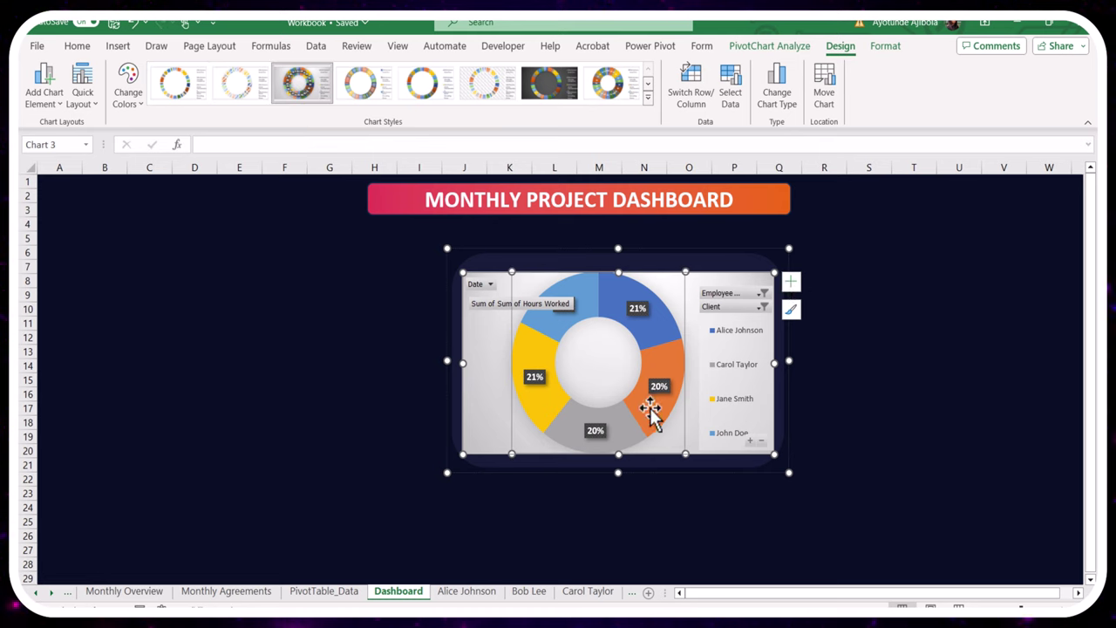
# Set both the chart area and legend fill to No fill
pyautogui.hotkey('ctrl', '1')
pyautogui.click(928, 286)
pyautogui.click(706, 326)
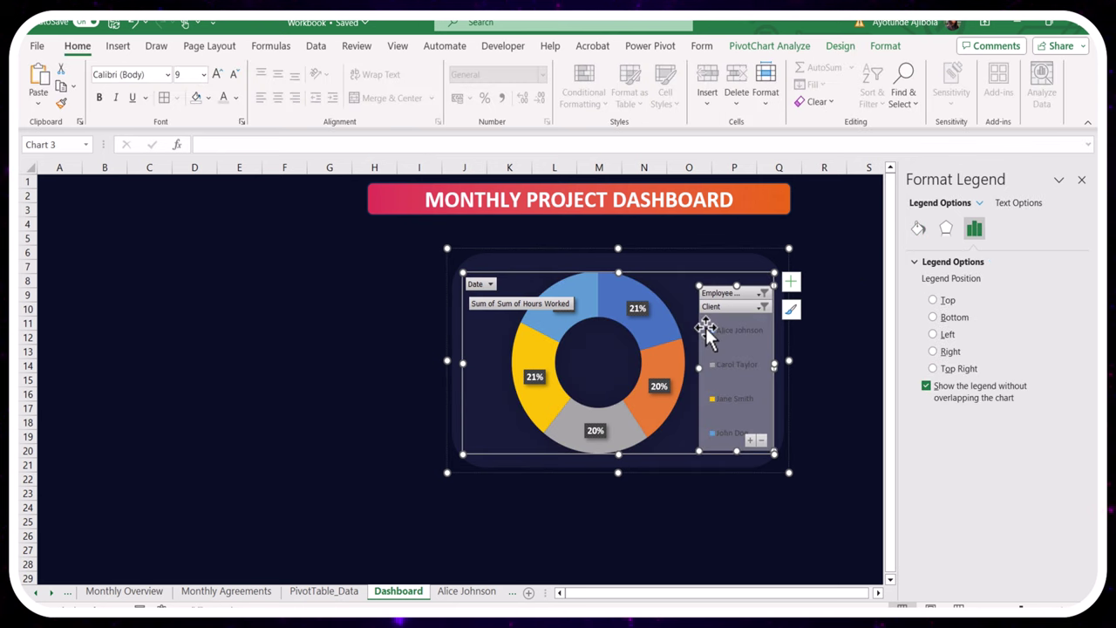
pyautogui.rightClick(711, 342)
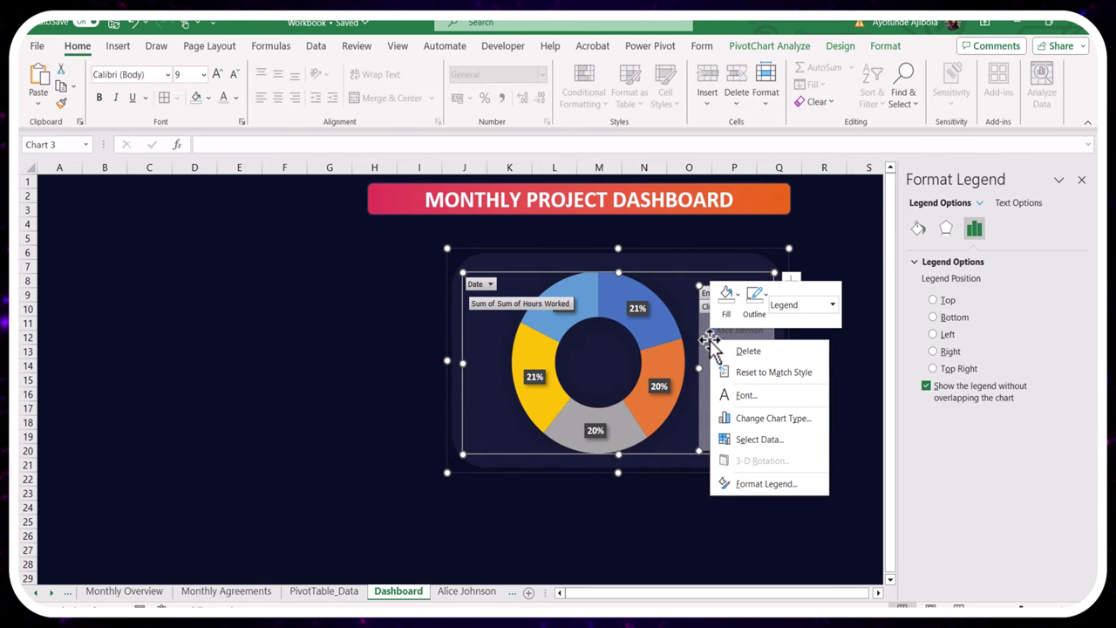
pyautogui.click(755, 481)
pyautogui.click(919, 228)
pyautogui.click(928, 286)
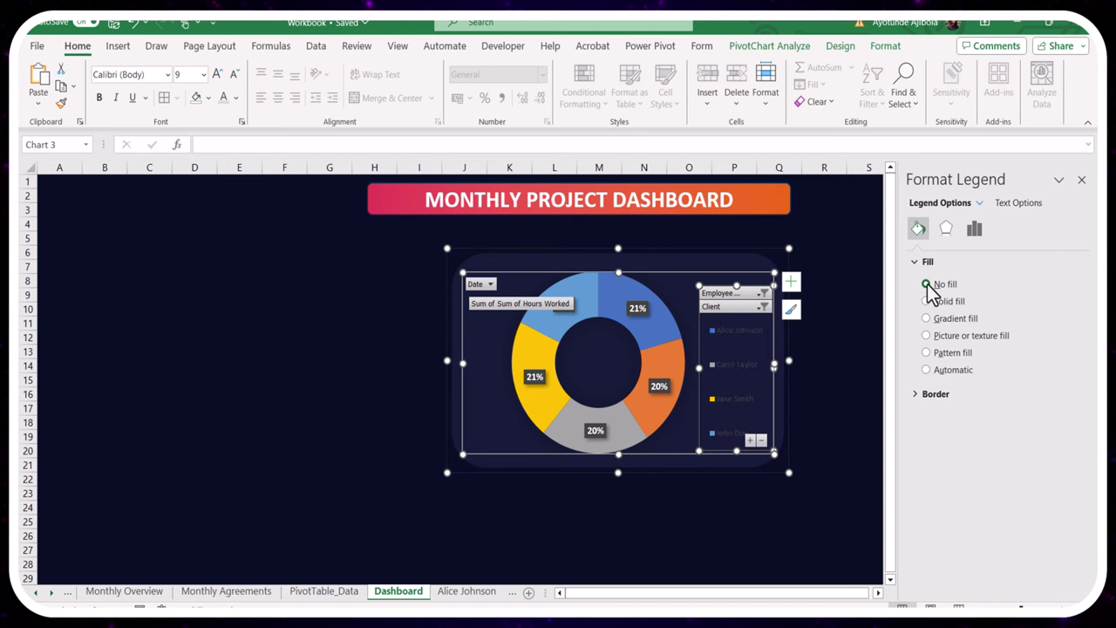
# Make the legend text white
pyautogui.click(236, 98)
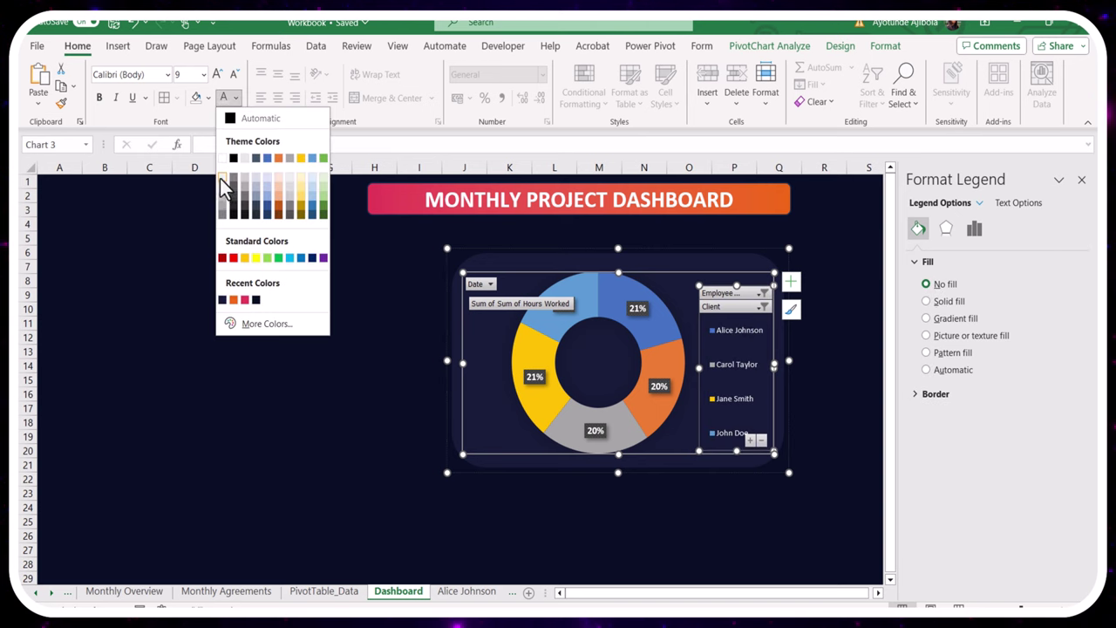
pyautogui.click(223, 180)
pyautogui.click(652, 340)
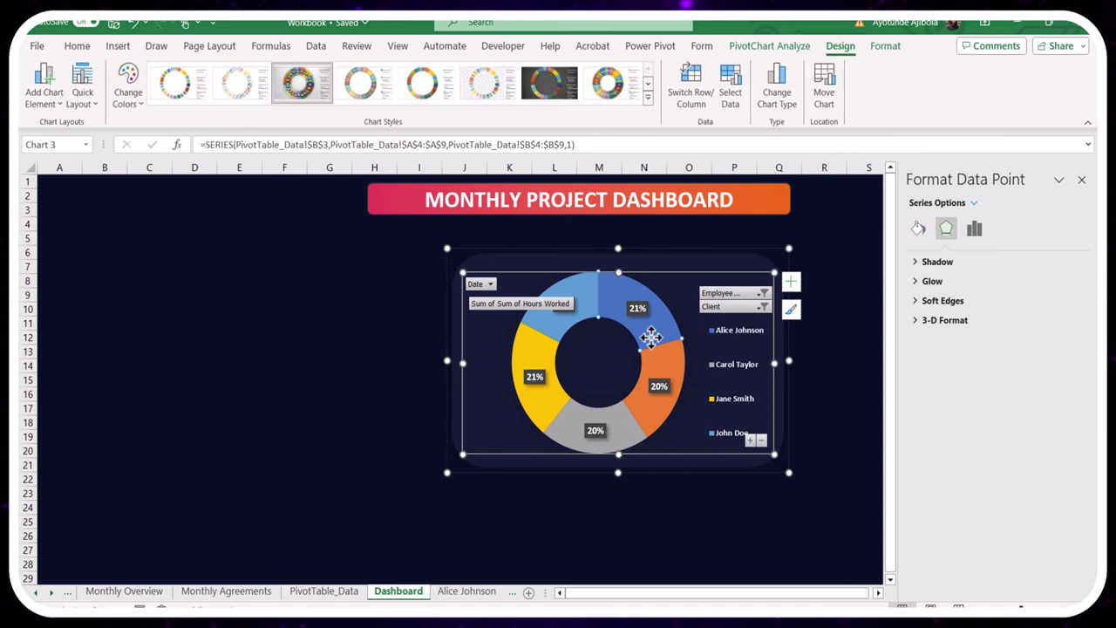
# Colour the Alice Johnson slice pink using a custom fill colour
pyautogui.rightClick(652, 337)
pyautogui.click(668, 295)
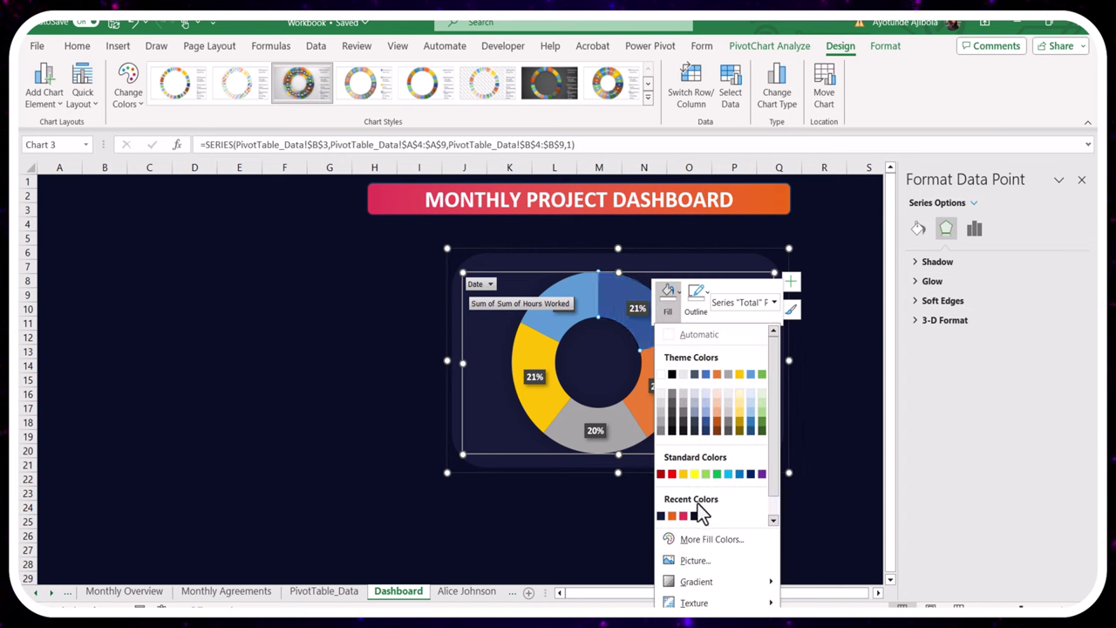
pyautogui.click(676, 476)
pyautogui.click(668, 293)
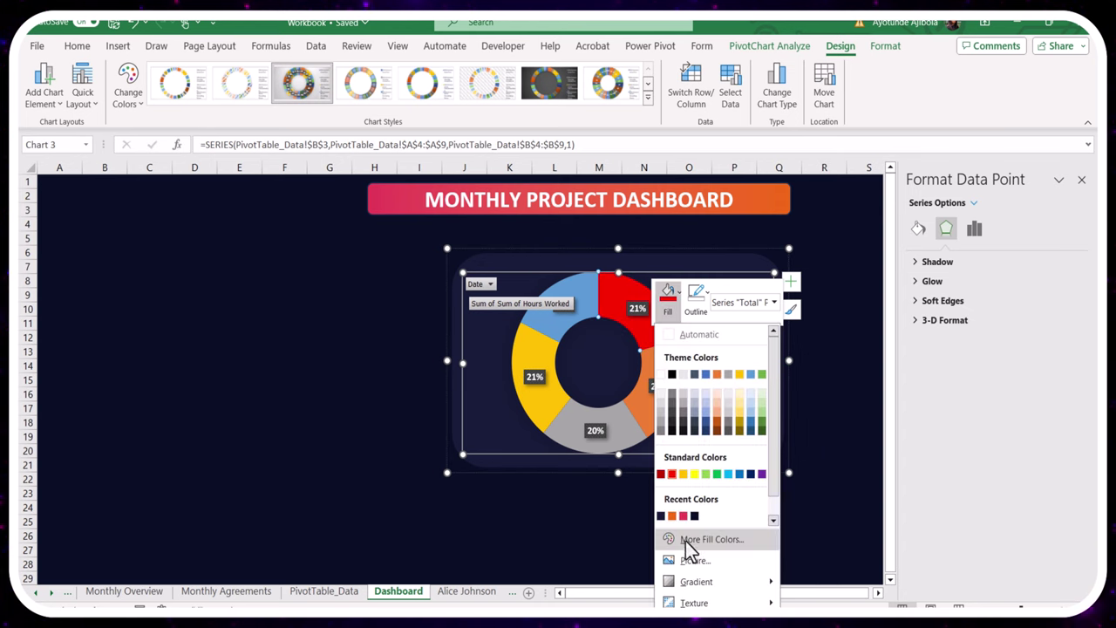
pyautogui.click(685, 537)
pyautogui.click(552, 295)
pyautogui.click(649, 189)
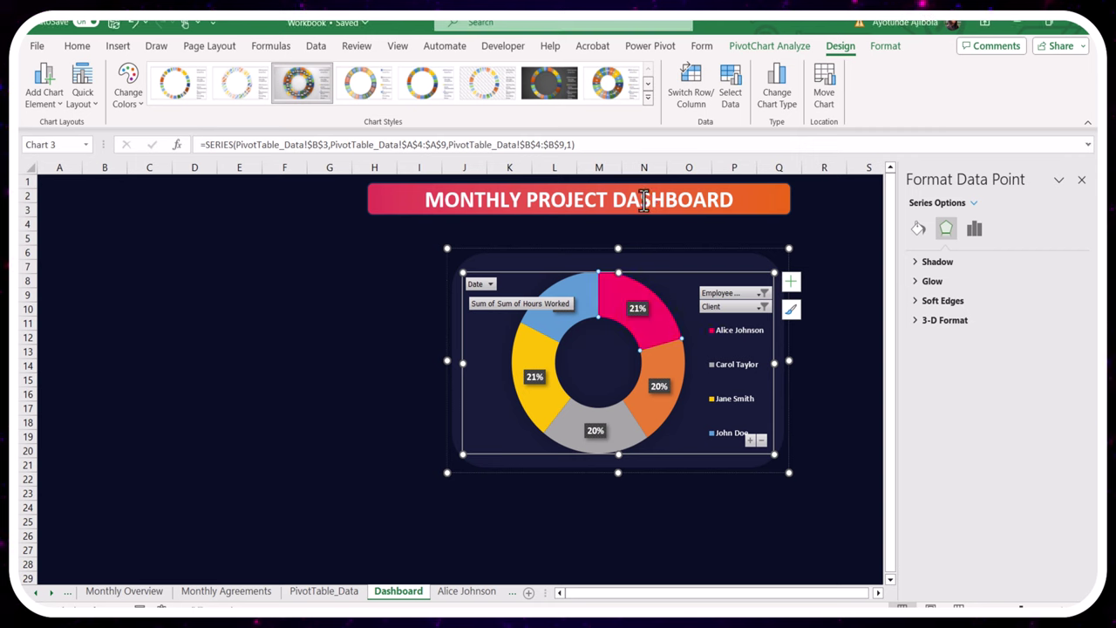
# Colour the Jane Smith slice purple and the John Doe slice green
pyautogui.rightClick(548, 399)
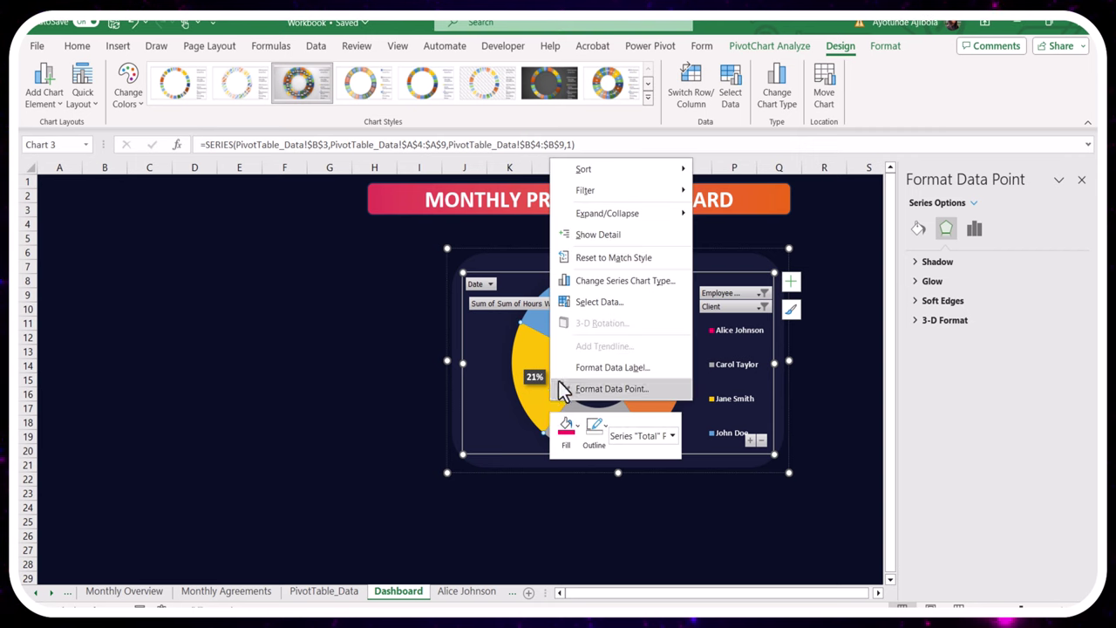
pyautogui.click(568, 332)
pyautogui.click(645, 157)
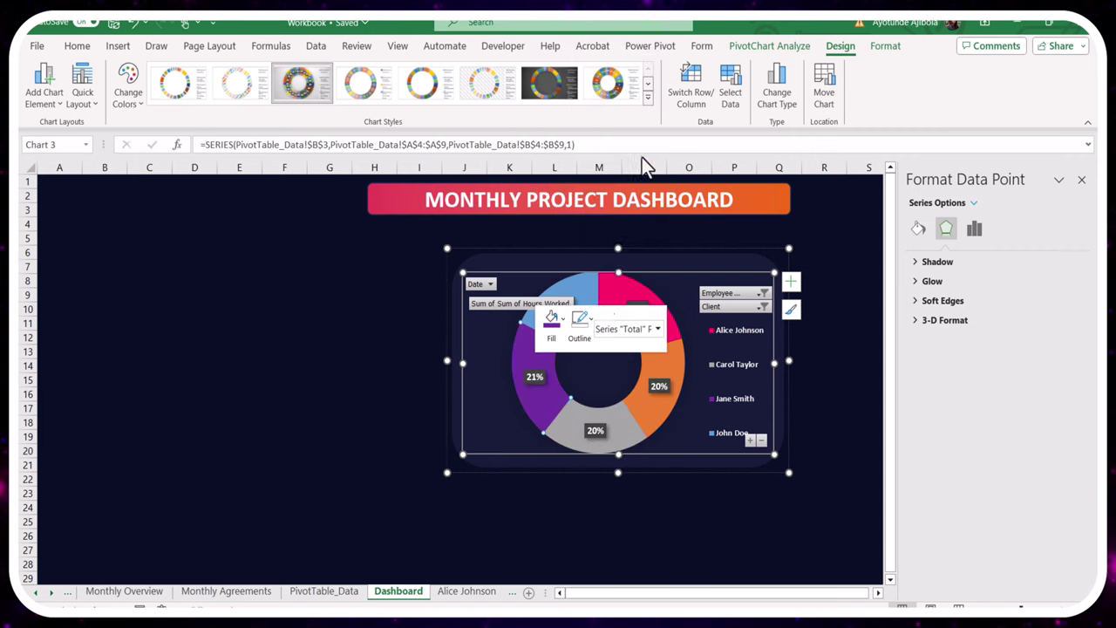
pyautogui.click(613, 429)
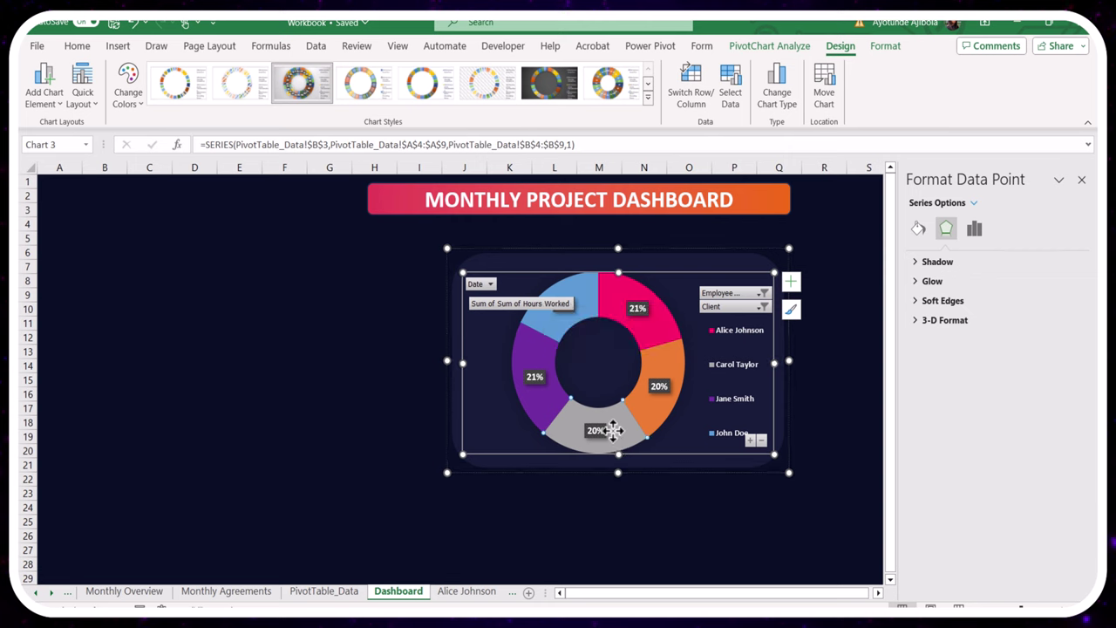
pyautogui.rightClick(570, 294)
pyautogui.click(598, 251)
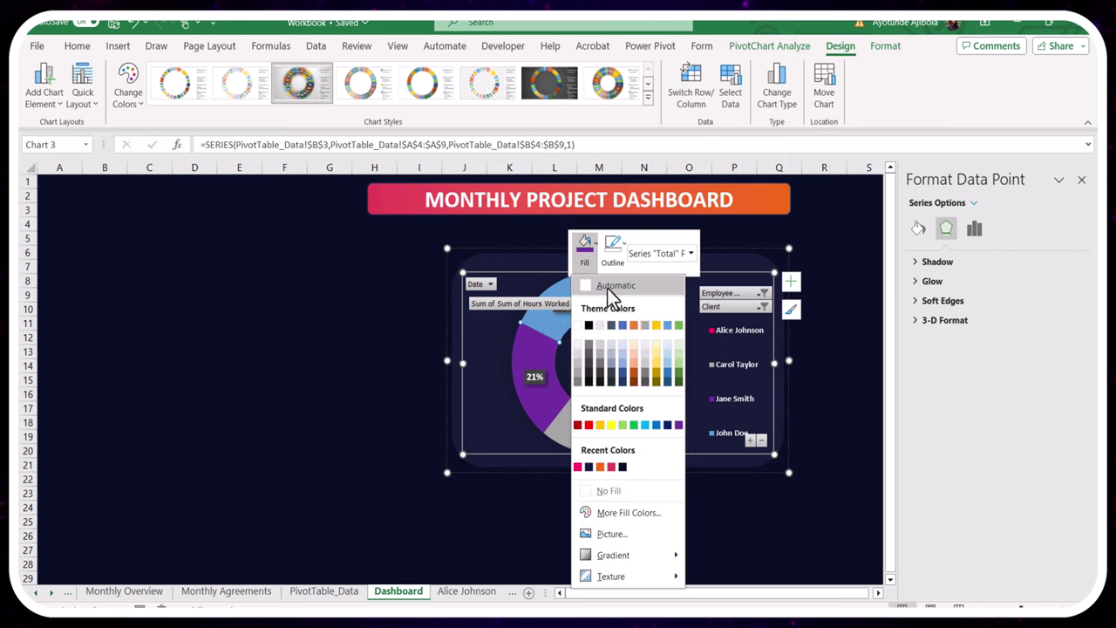
pyautogui.click(665, 328)
pyautogui.click(612, 500)
pyautogui.click(1081, 179)
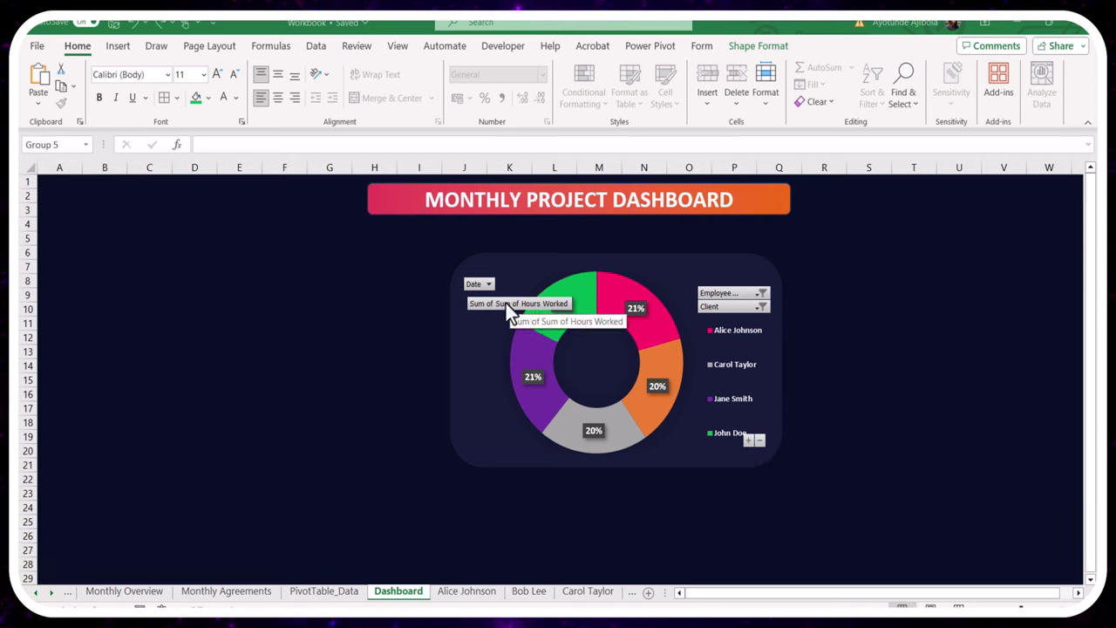
pyautogui.rightClick(506, 303)
# Draw a text box above the donut reading 'Hours Distribution'
pyautogui.click(394, 478)
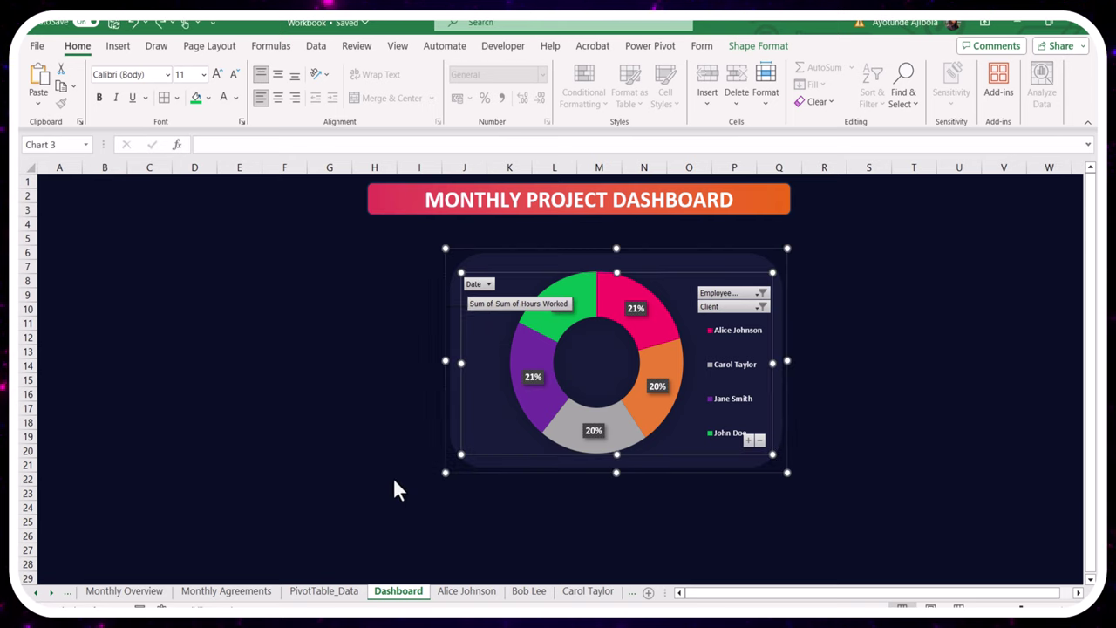
pyautogui.press('Escape')
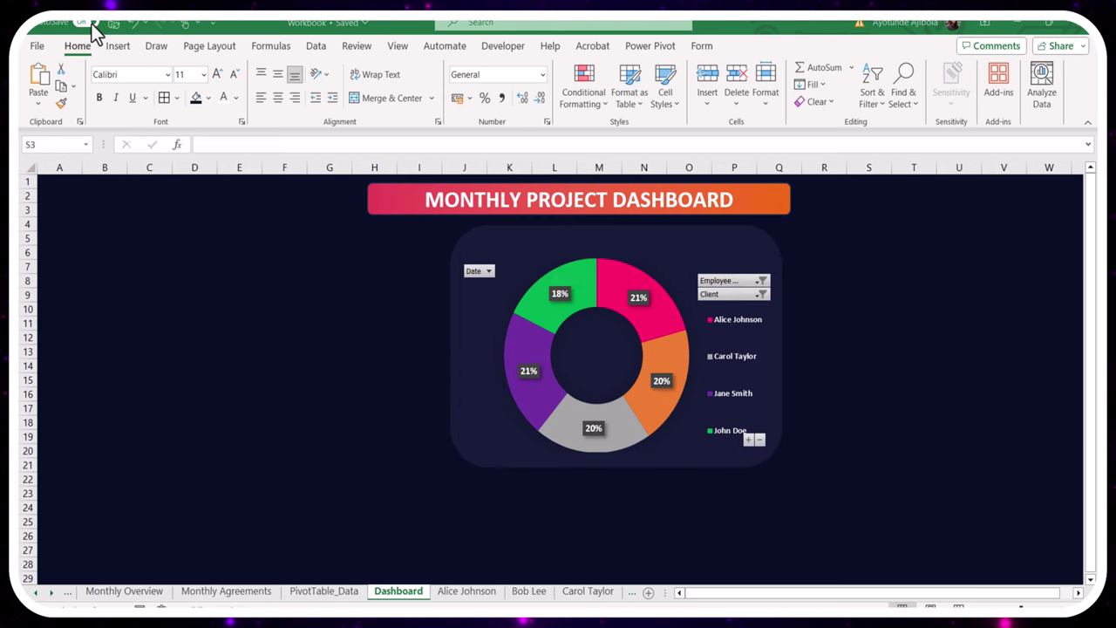
pyautogui.click(119, 47)
pyautogui.click(890, 92)
pyautogui.moveTo(506, 236); pyautogui.dragTo(693, 253)
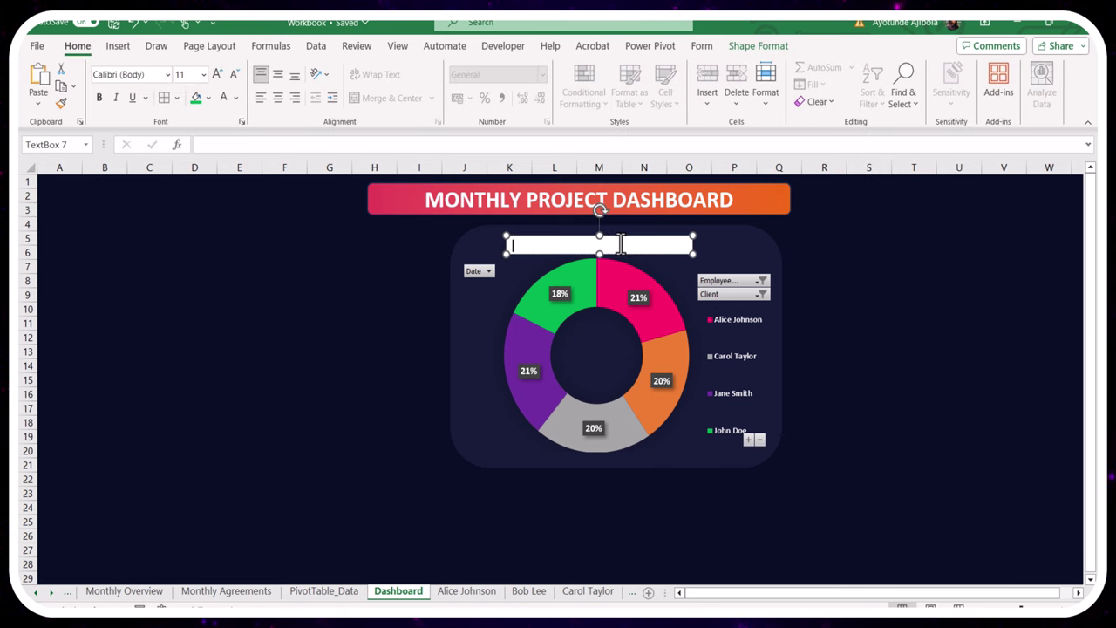
pyautogui.write('Hours Distribution')
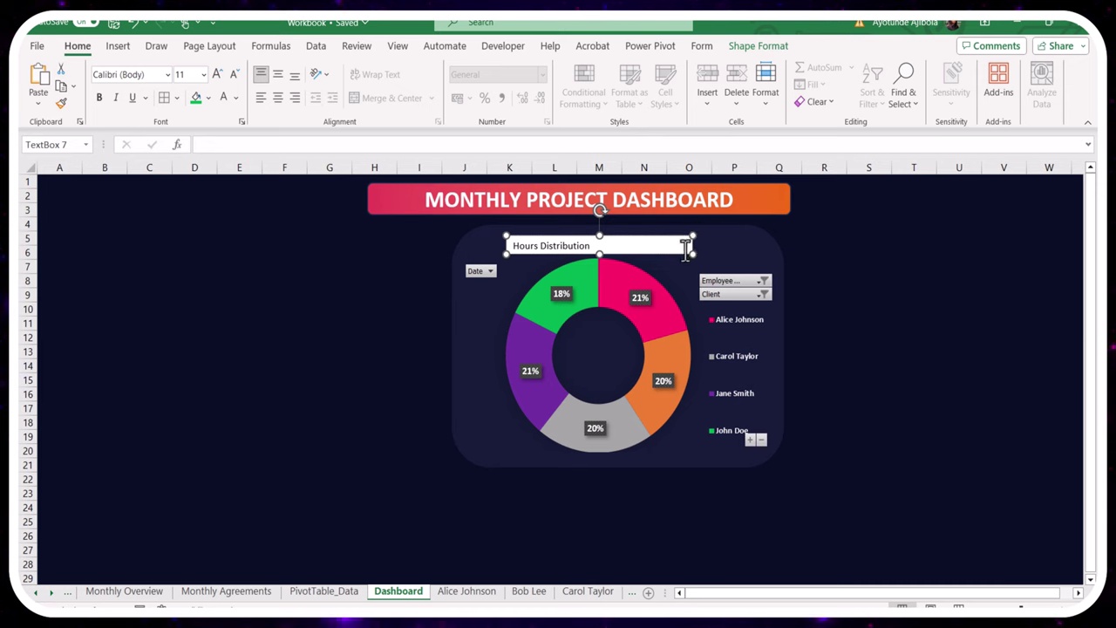
# Give the title text box no fill and no outline
pyautogui.click(758, 45)
pyautogui.click(546, 66)
pyautogui.click(509, 290)
pyautogui.click(561, 85)
pyautogui.click(500, 302)
# Make the title white, bold, 12 pt and move the donut card right
pyautogui.click(77, 45)
pyautogui.click(233, 98)
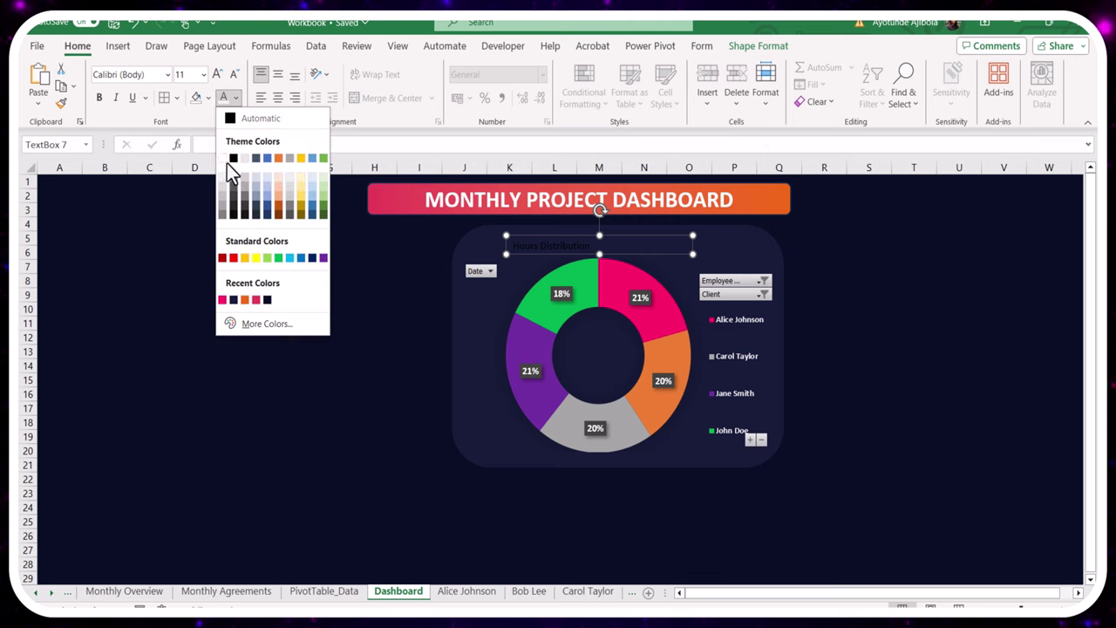
pyautogui.click(224, 161)
pyautogui.click(99, 97)
pyautogui.click(216, 74)
pyautogui.moveTo(766, 244); pyautogui.dragTo(970, 248)
pyautogui.press('Escape')
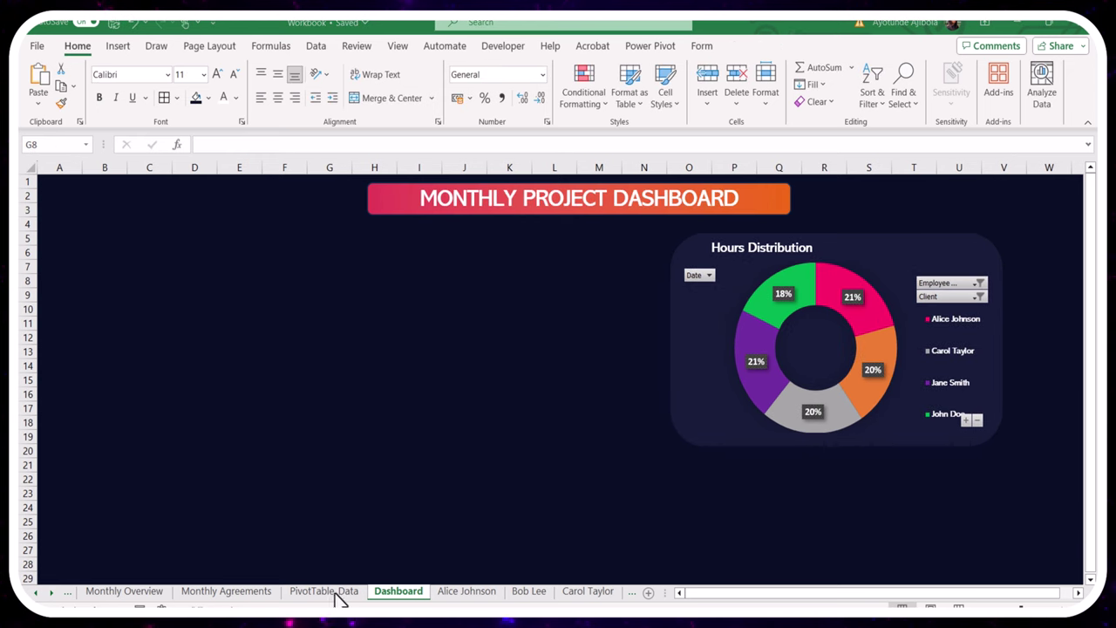
# On PivotTable_Data, start a new PivotTable from a table/range at cell D3
pyautogui.click(337, 593)
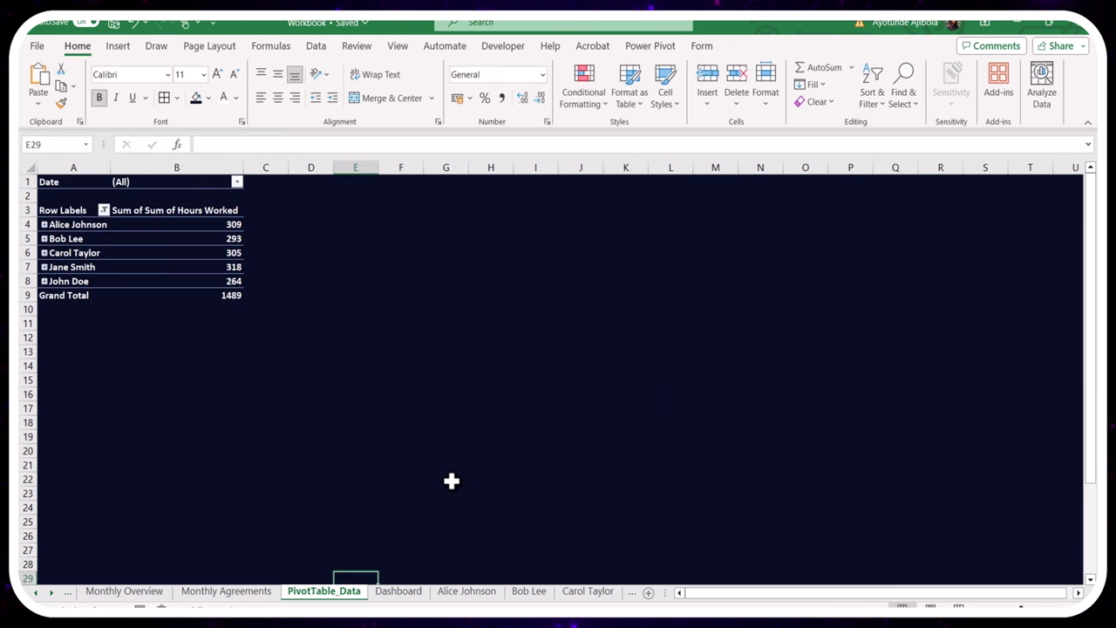
pyautogui.click(77, 225)
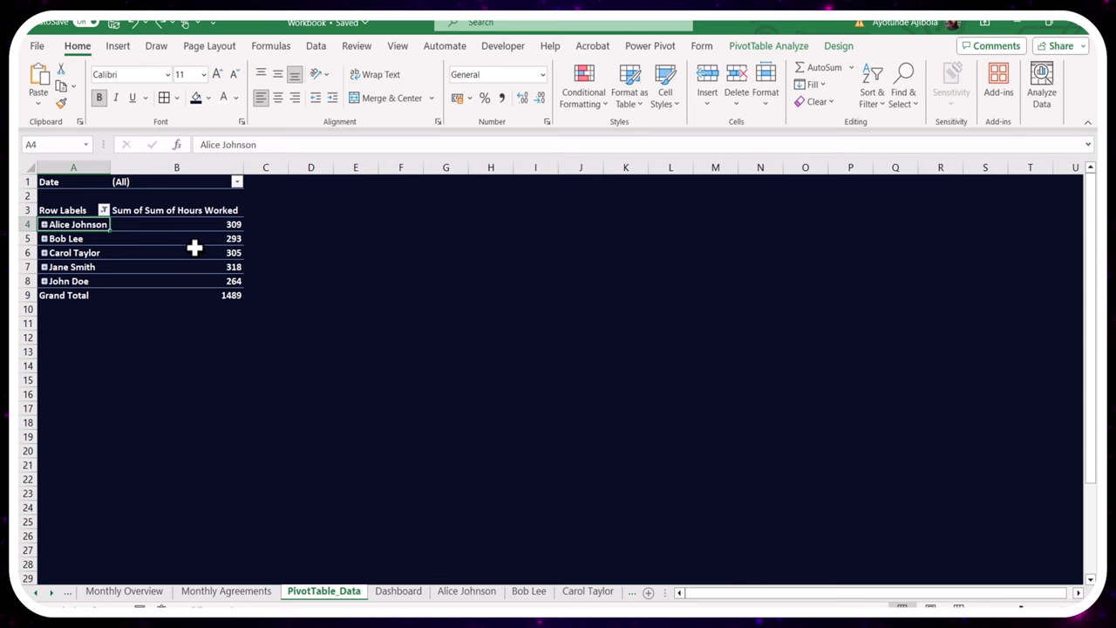
pyautogui.click(310, 209)
pyautogui.click(117, 46)
pyautogui.click(46, 98)
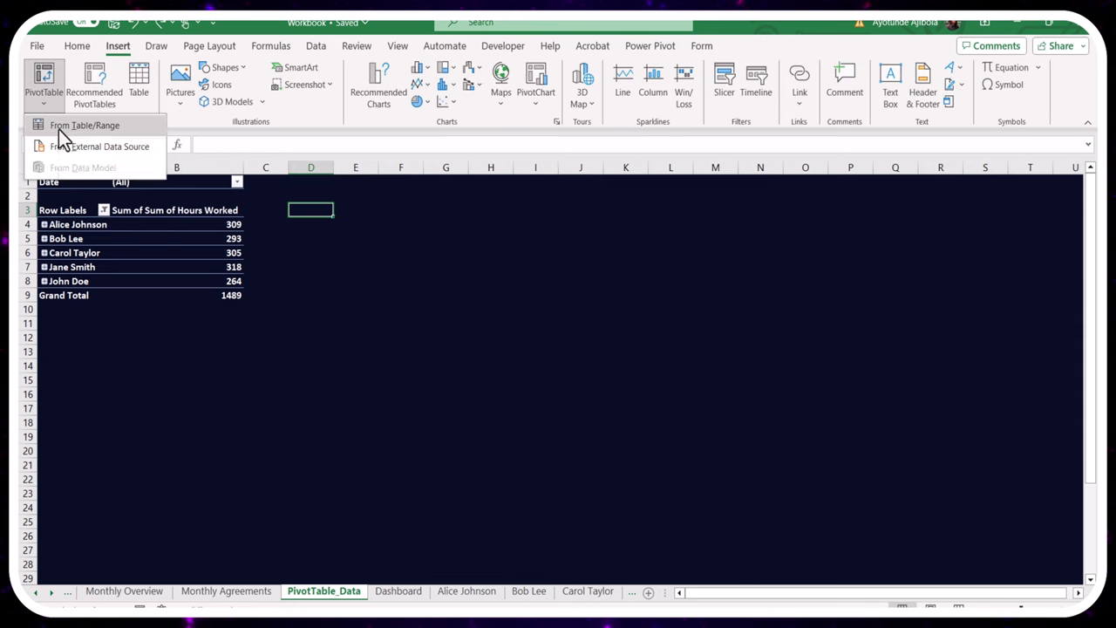
pyautogui.click(58, 125)
# Source it from 'Monthly Agreements'!A:E, with Project as rows and Actual Hours as values
pyautogui.click(226, 591)
pyautogui.moveTo(54, 166); pyautogui.dragTo(480, 257)
pyautogui.click(835, 366)
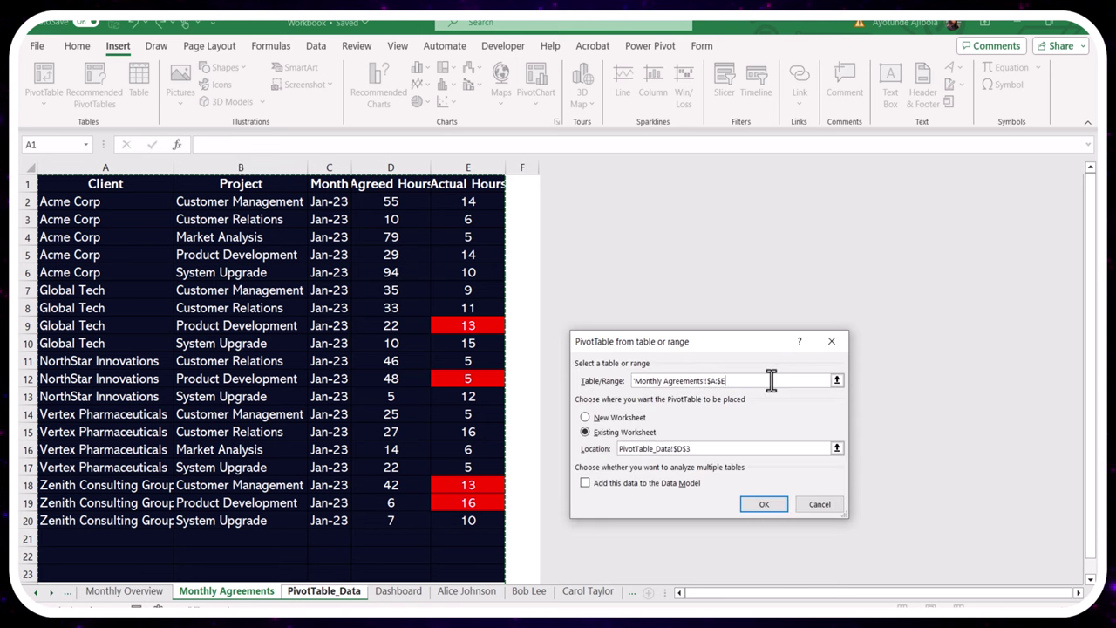
pyautogui.click(763, 505)
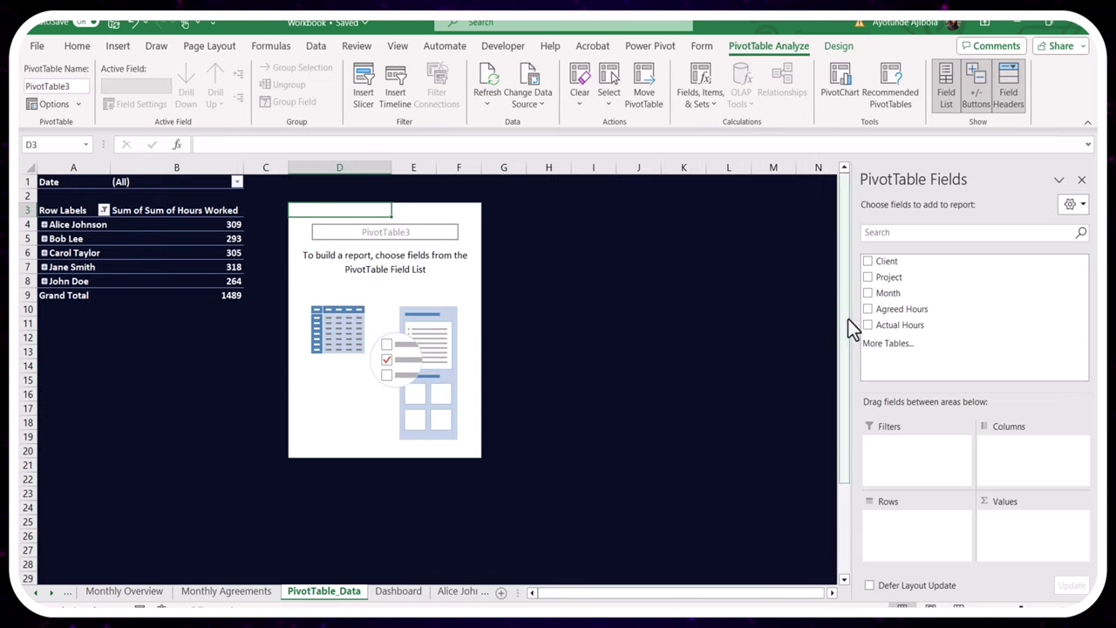
pyautogui.moveTo(888, 277); pyautogui.dragTo(909, 524)
pyautogui.moveTo(898, 324); pyautogui.dragTo(1033, 526)
# Insert a stacked bar PivotChart from D3:E10 and cut it for the Dashboard
pyautogui.moveTo(332, 212); pyautogui.dragTo(450, 310)
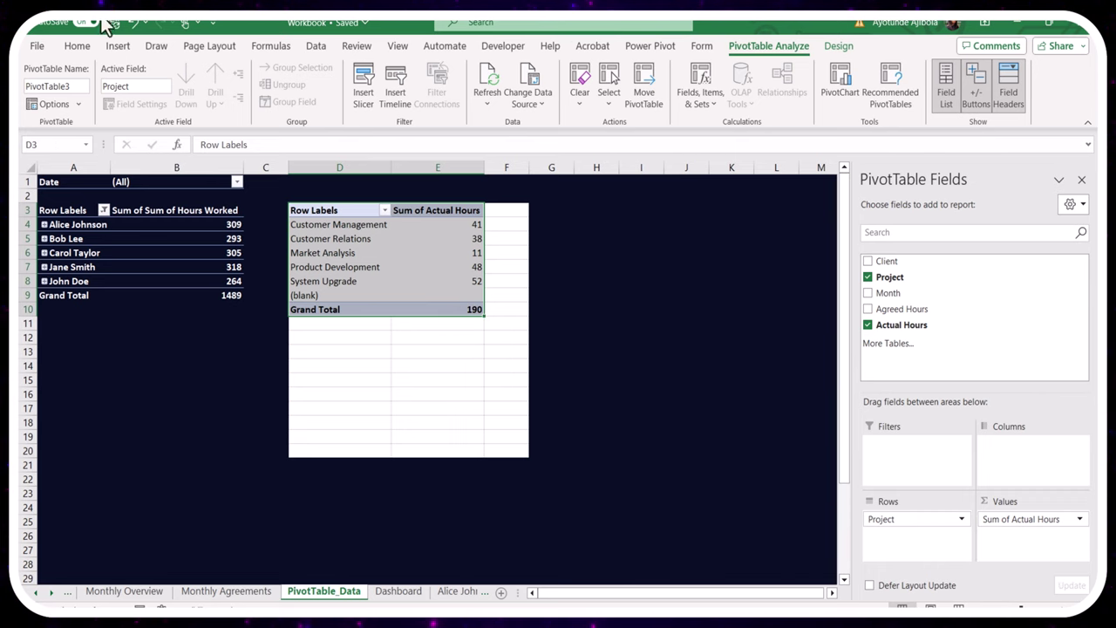
pyautogui.click(119, 48)
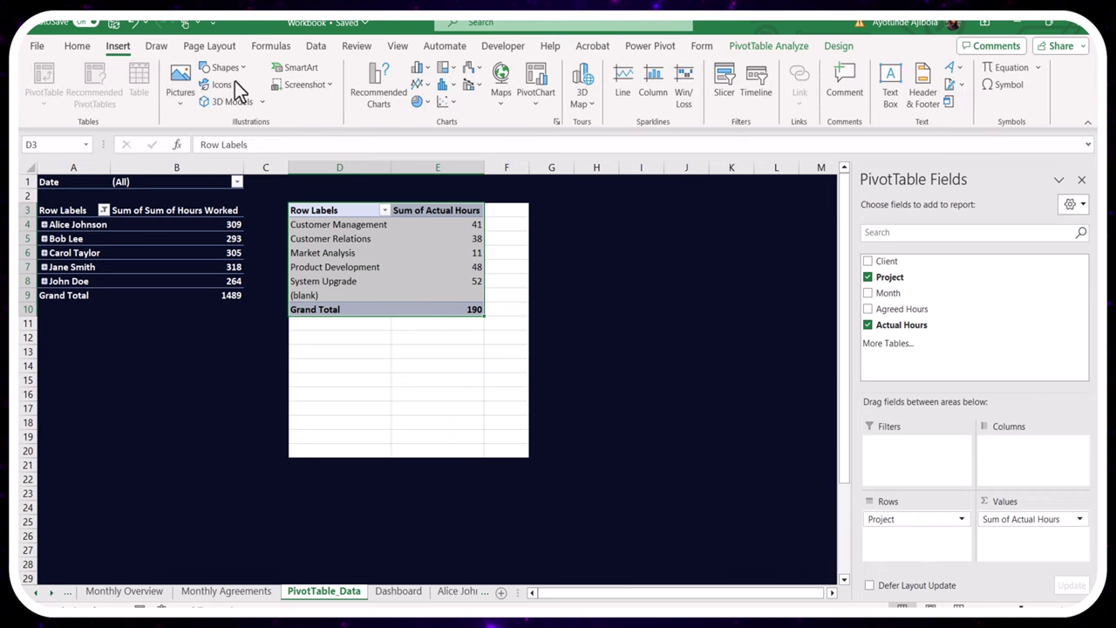
pyautogui.click(558, 124)
pyautogui.click(375, 229)
pyautogui.click(499, 157)
pyautogui.click(696, 518)
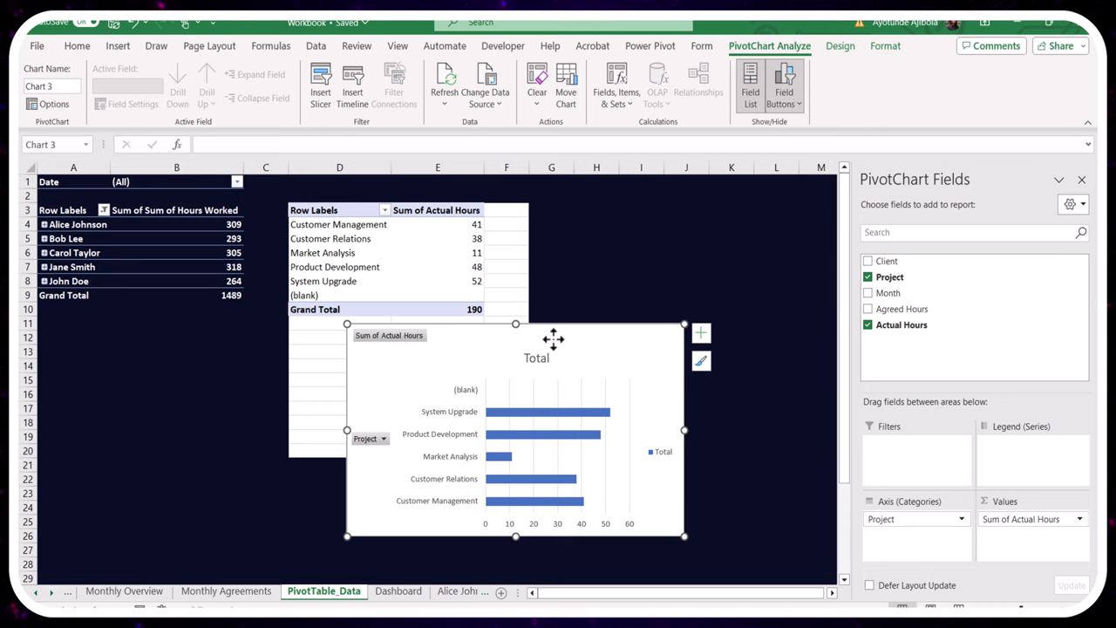
pyautogui.hotkey('ctrl', 'x')
# Paste the bar chart onto Dashboard and duplicate the donut's rounded card to the left
pyautogui.hotkey('ctrl', 'pagedown')
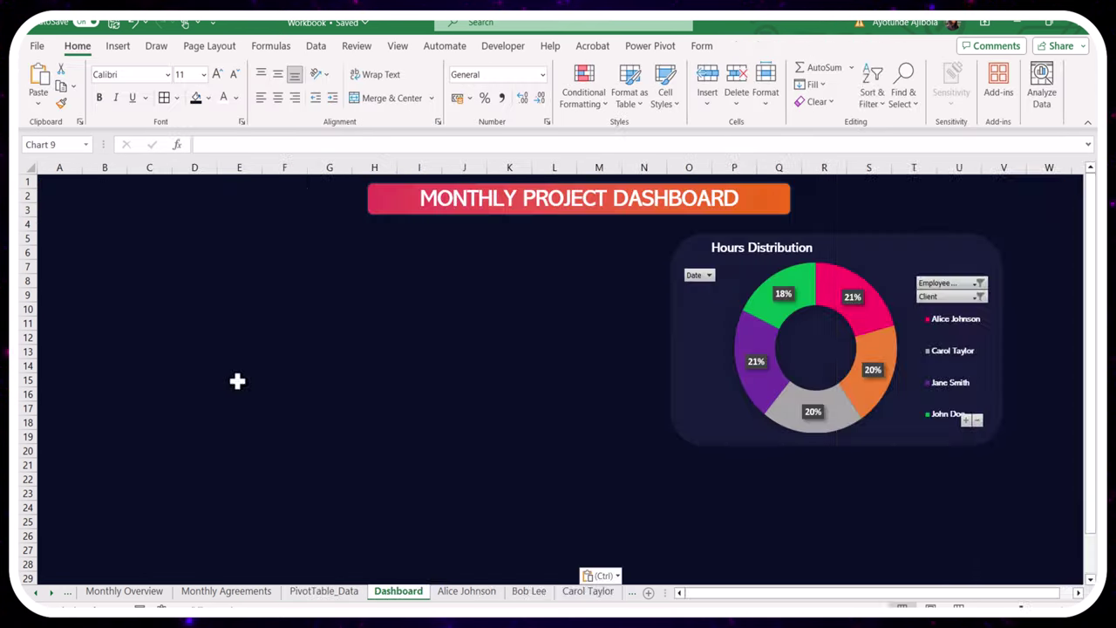
pyautogui.hotkey('ctrl', 'v')
pyautogui.moveTo(312, 382); pyautogui.dragTo(217, 291)
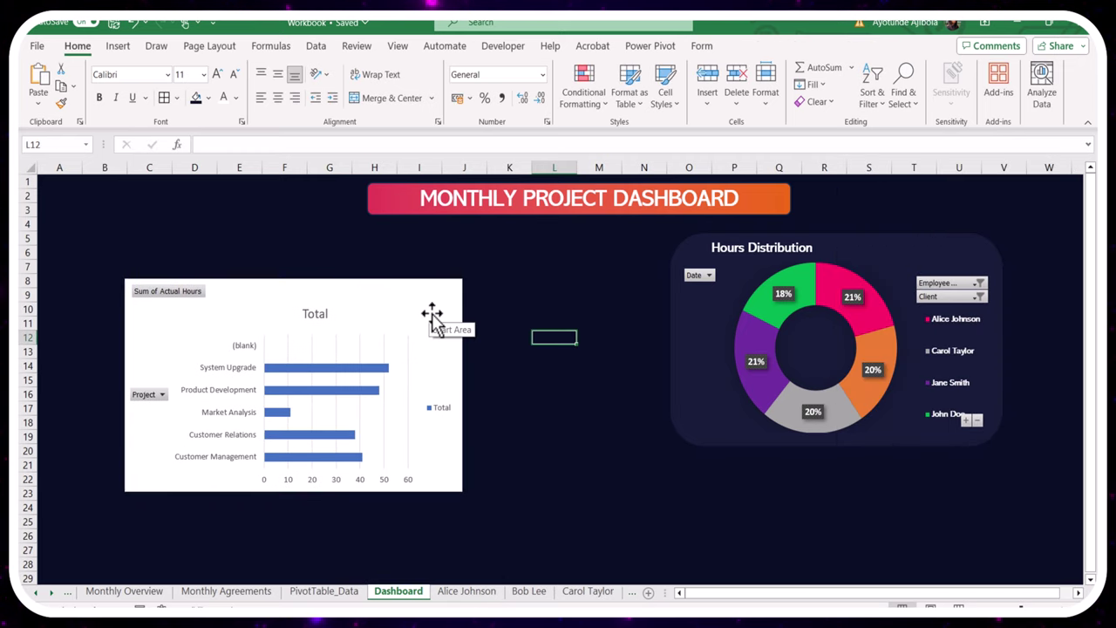
pyautogui.click(688, 308)
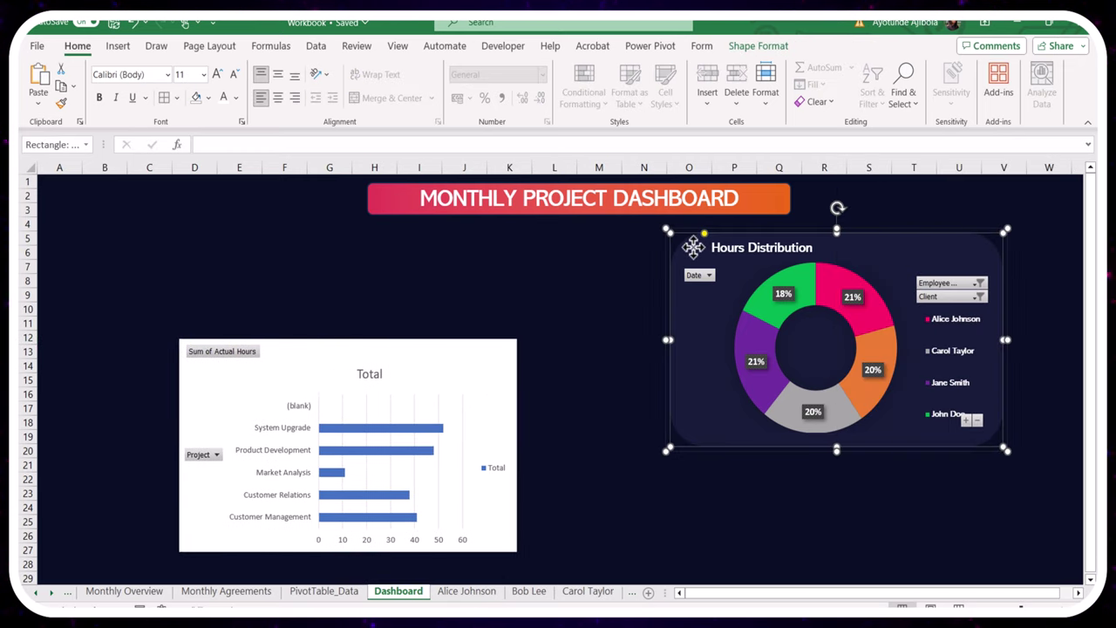
pyautogui.hotkey('ctrl', 'd')
pyautogui.moveTo(693, 247); pyautogui.dragTo(143, 250)
# Bring the bar chart in front of the new card, fit it inside, remove its fill
pyautogui.click(479, 360)
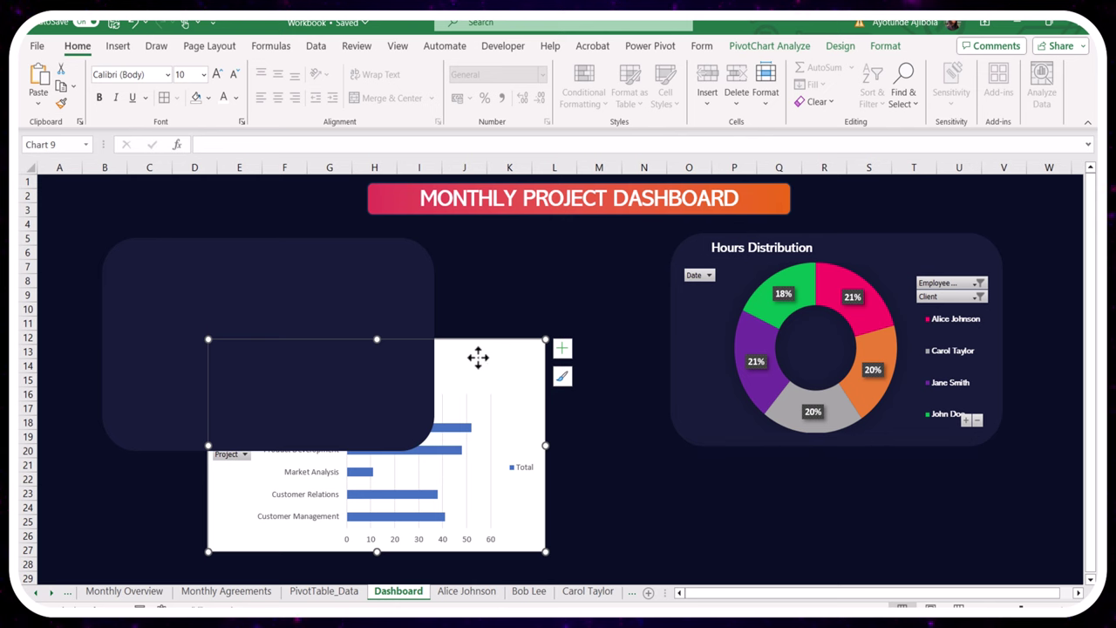
pyautogui.rightClick(478, 357)
pyautogui.click(546, 445)
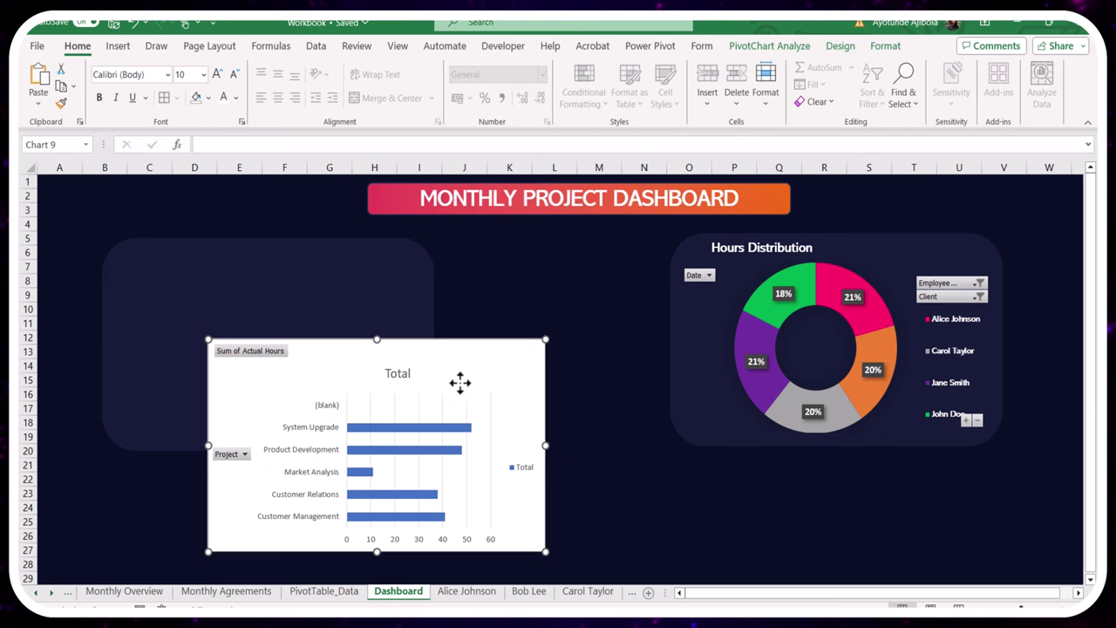
pyautogui.moveTo(460, 381); pyautogui.dragTo(364, 292)
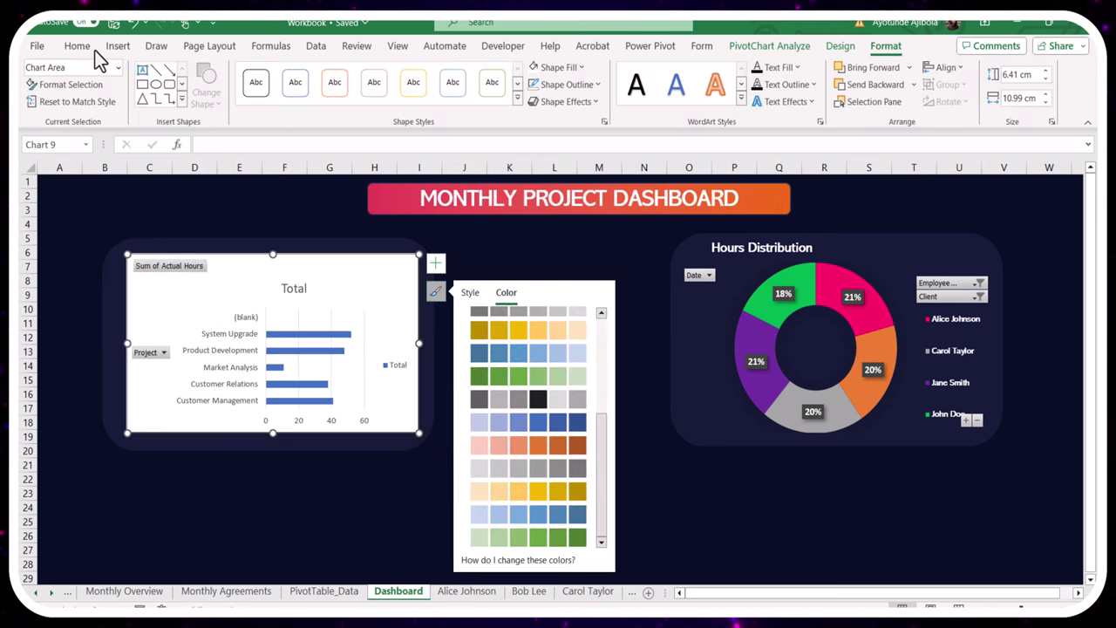
pyautogui.click(91, 50)
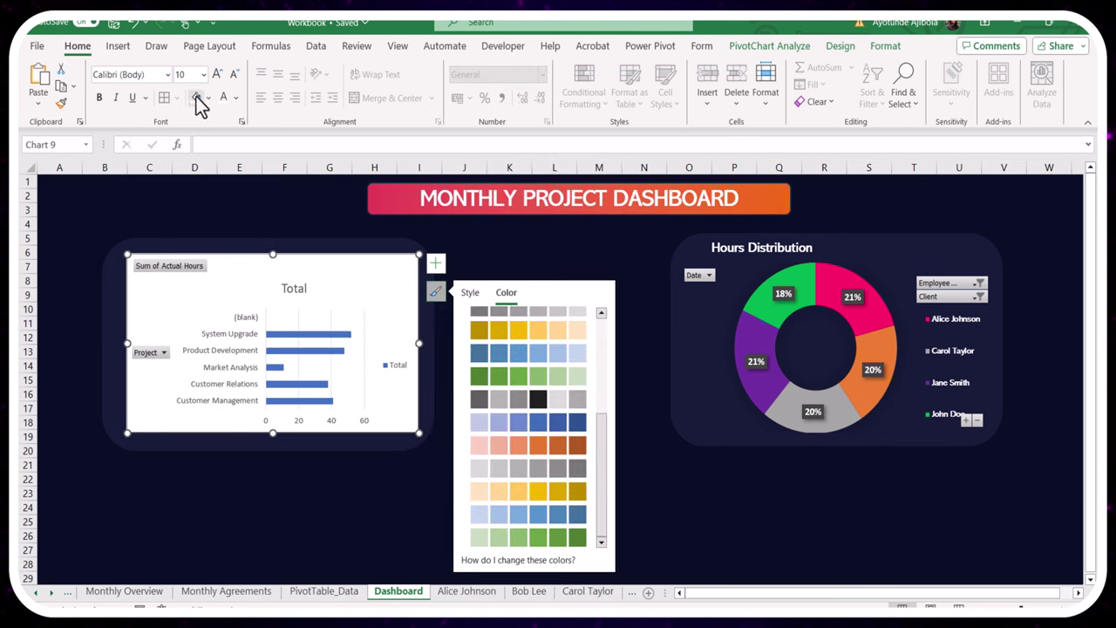
pyautogui.click(211, 98)
pyautogui.click(235, 323)
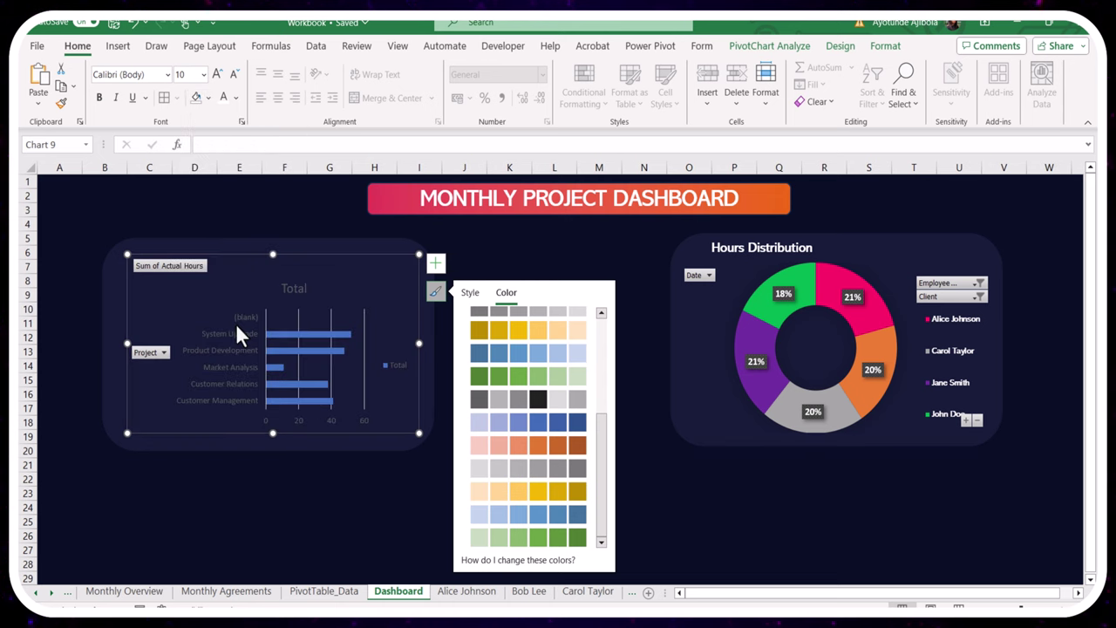
# Apply a dark chart style, keep the background transparent and delete the legend
pyautogui.click(840, 47)
pyautogui.click(615, 82)
pyautogui.moveTo(393, 267); pyautogui.dragTo(395, 269)
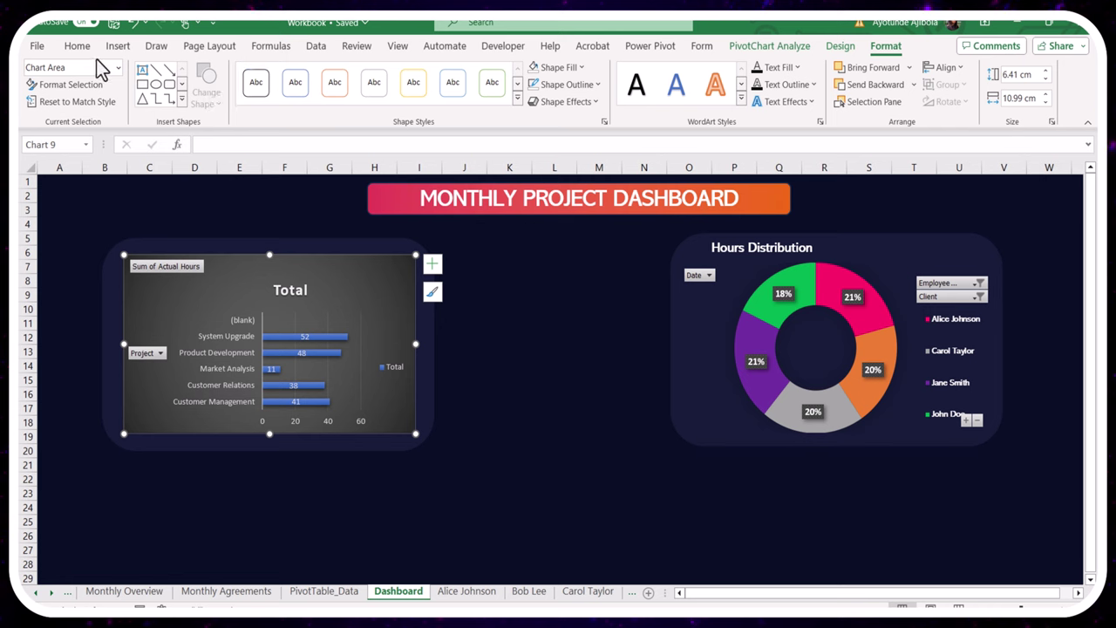
pyautogui.click(78, 46)
pyautogui.click(203, 98)
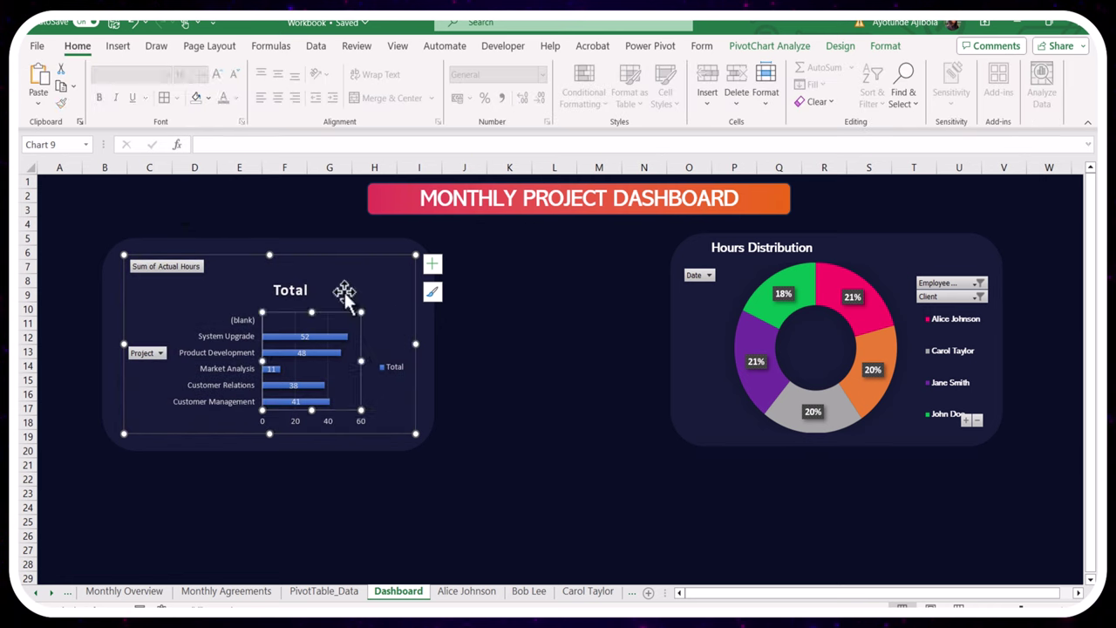
pyautogui.press('Escape')
pyautogui.click(160, 353)
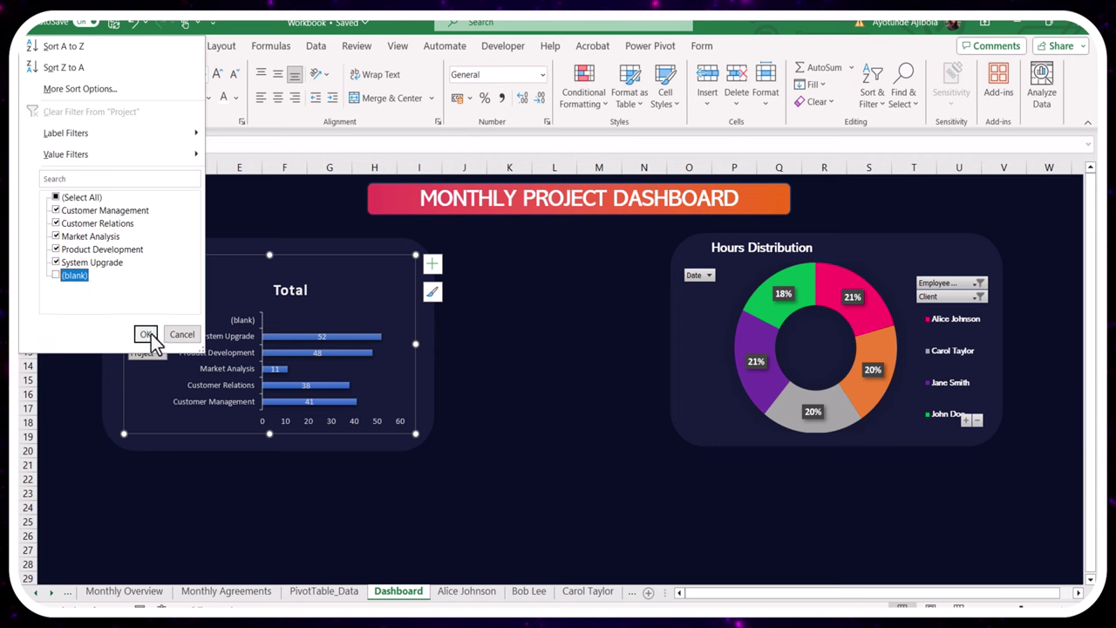
# Exclude the (blank) project and hide all field buttons on the chart
pyautogui.click(146, 334)
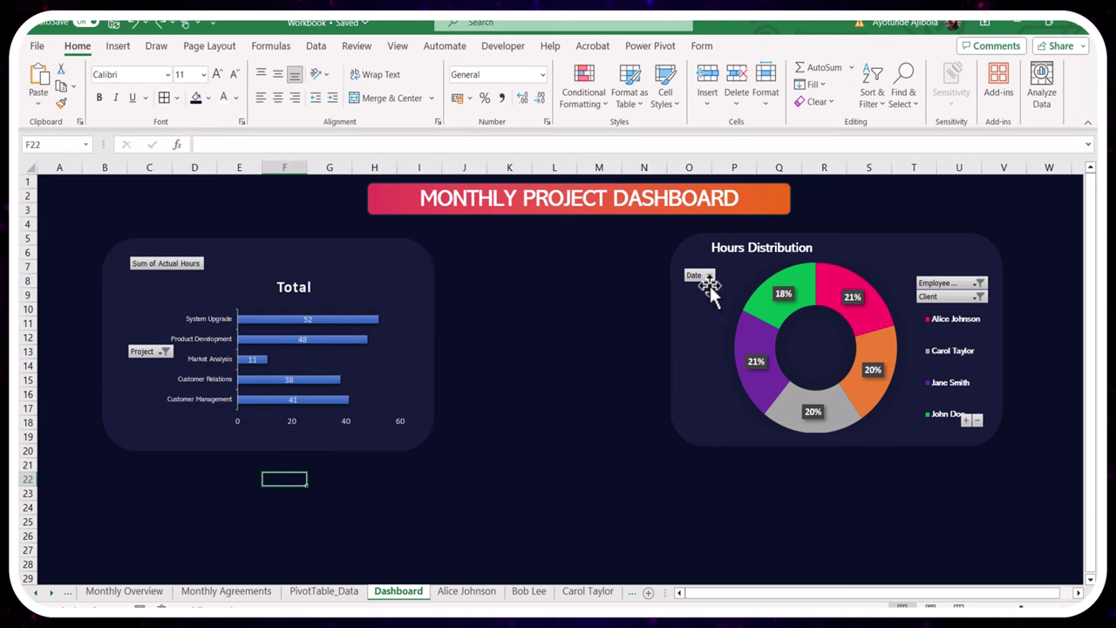
pyautogui.rightClick(141, 351)
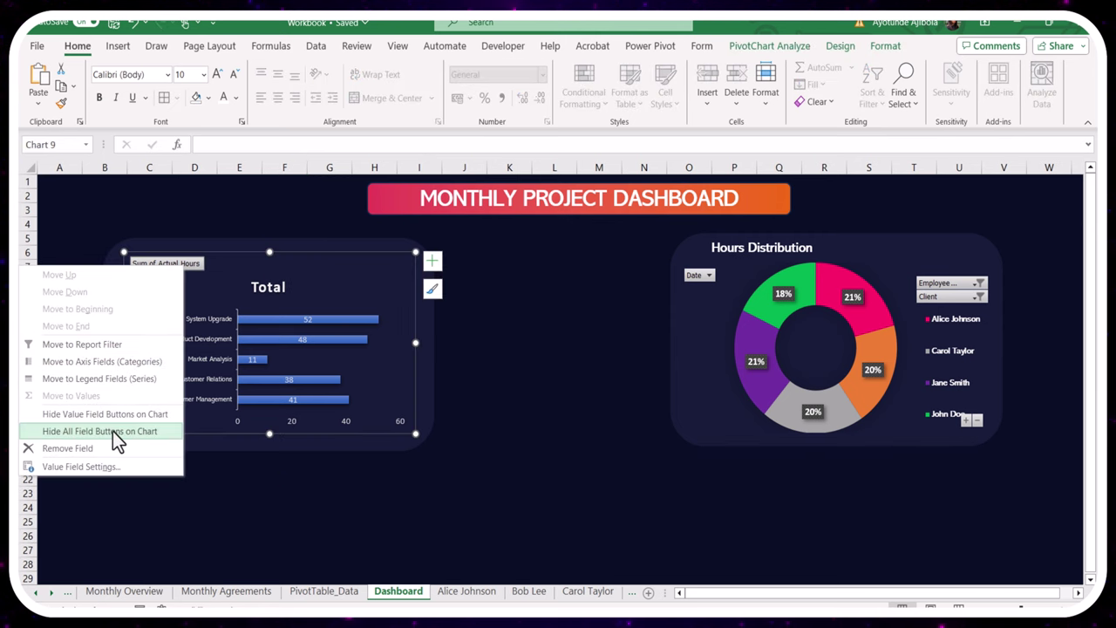
pyautogui.click(114, 416)
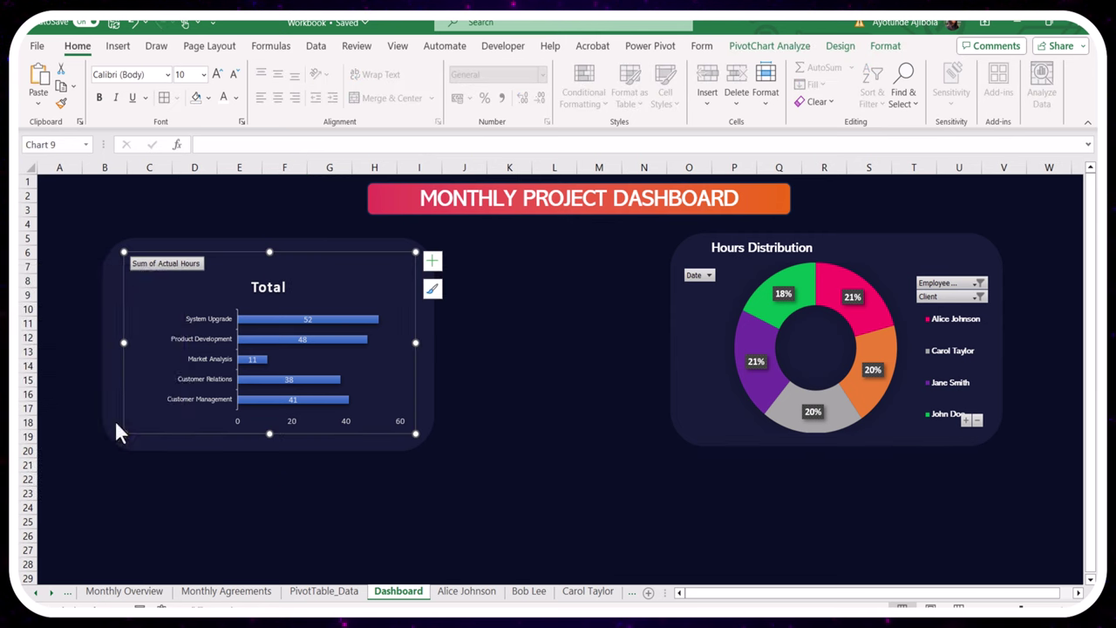
# Colour the System Upgrade bar green
pyautogui.click(298, 288)
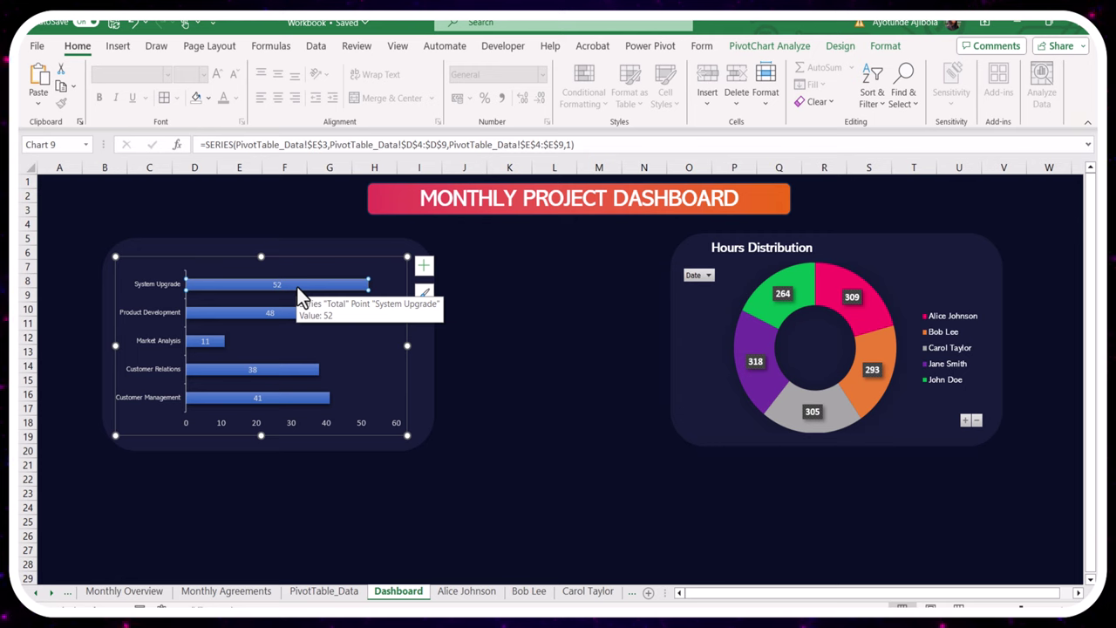
pyautogui.rightClick(297, 292)
pyautogui.click(314, 244)
# Colour the System Upgrade bar green and the Product Development bar pink-red
pyautogui.click(364, 422)
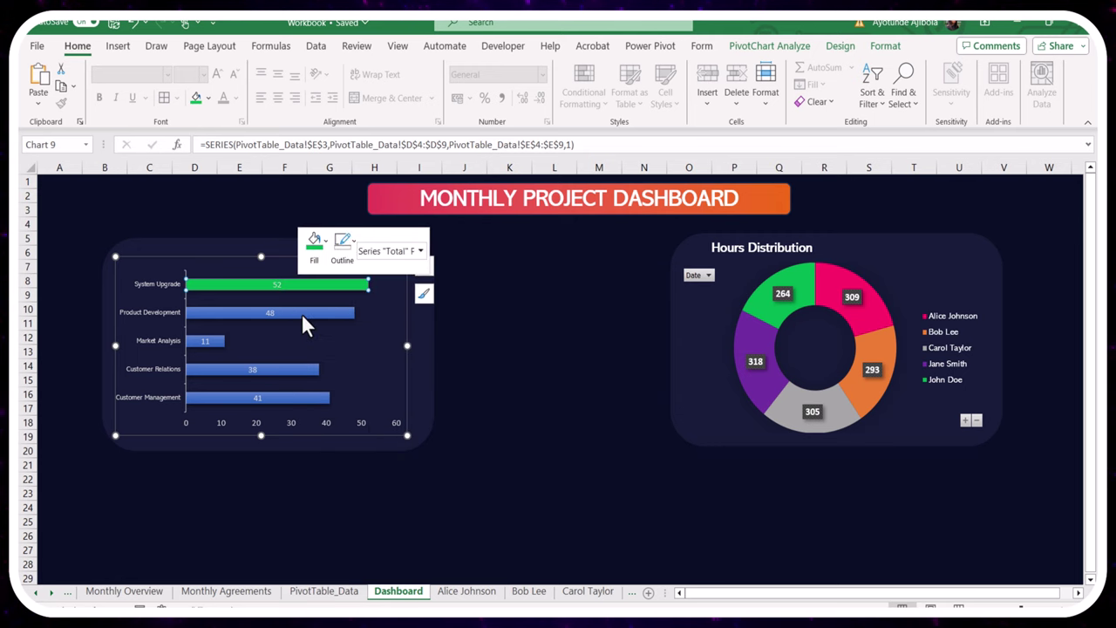
pyautogui.rightClick(302, 314)
pyautogui.click(322, 275)
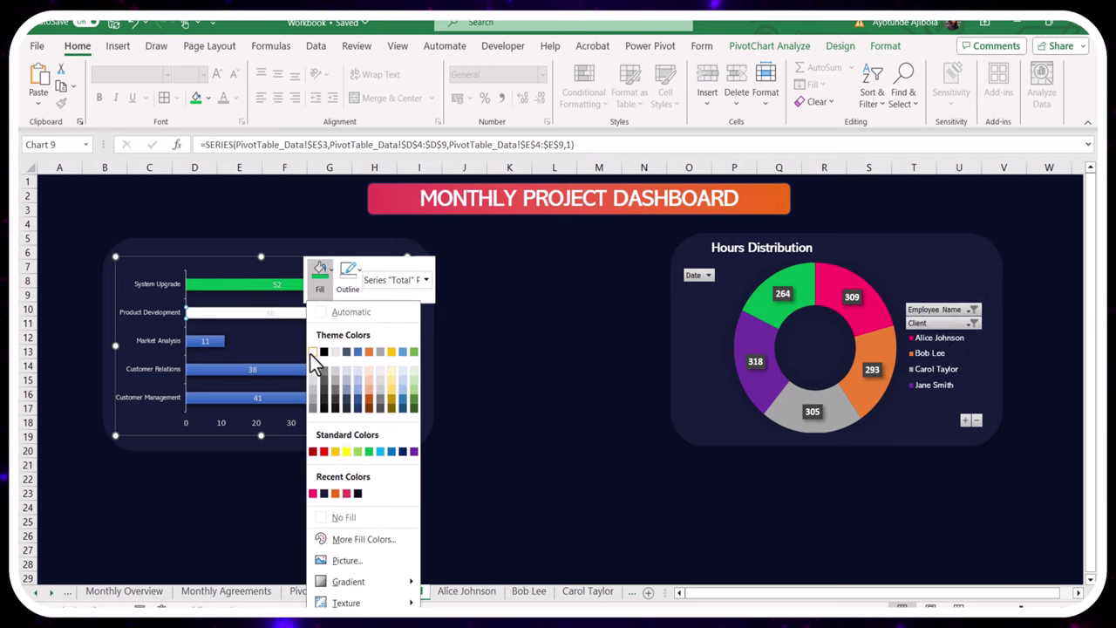
pyautogui.click(311, 353)
pyautogui.click(320, 292)
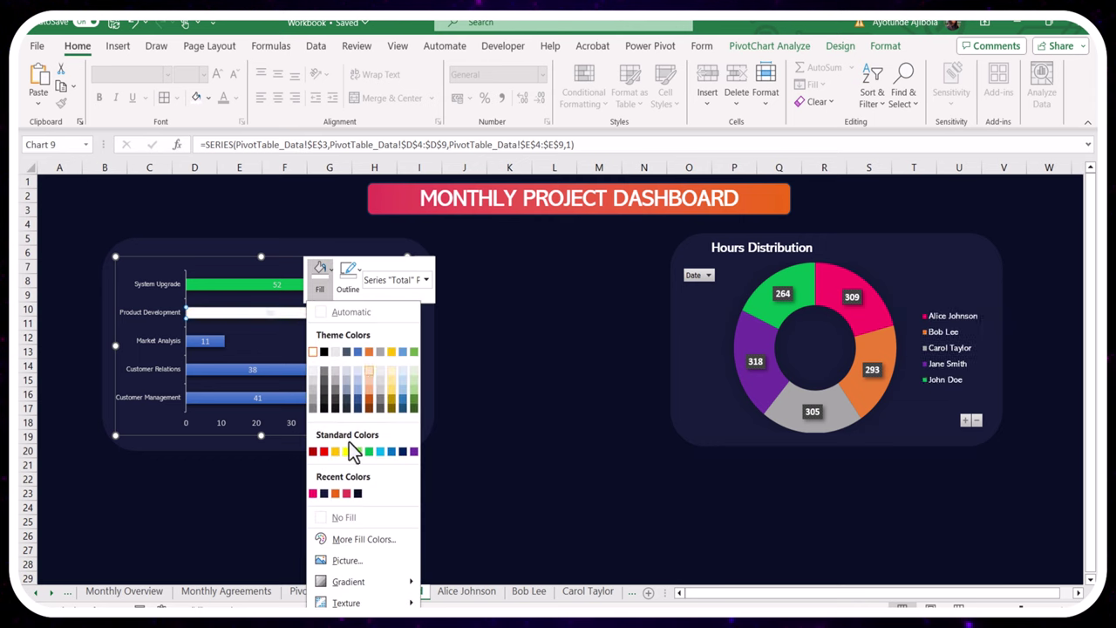
pyautogui.click(346, 493)
pyautogui.click(449, 381)
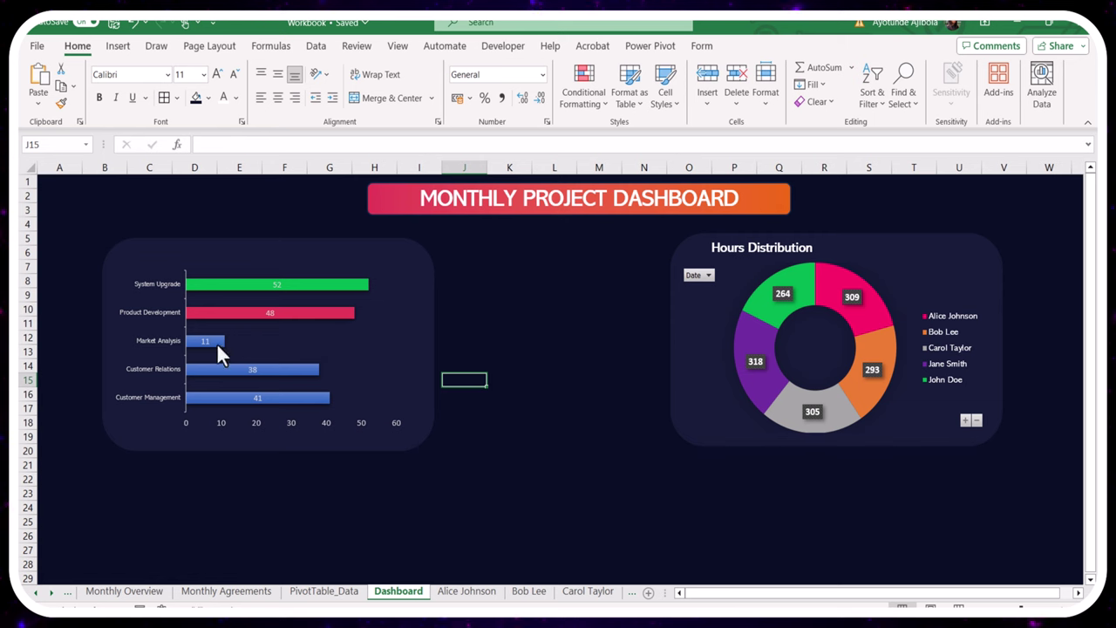
# Colour the Market Analysis bar white and the Customer Relations bar gold
pyautogui.click(217, 342)
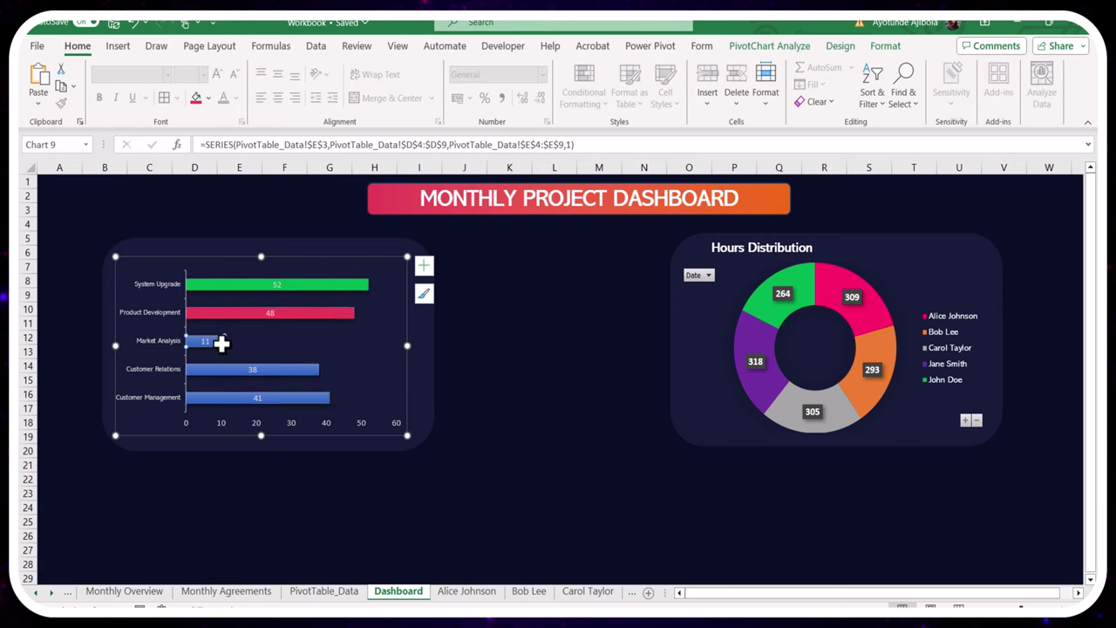
pyautogui.rightClick(218, 341)
pyautogui.click(240, 301)
pyautogui.click(255, 380)
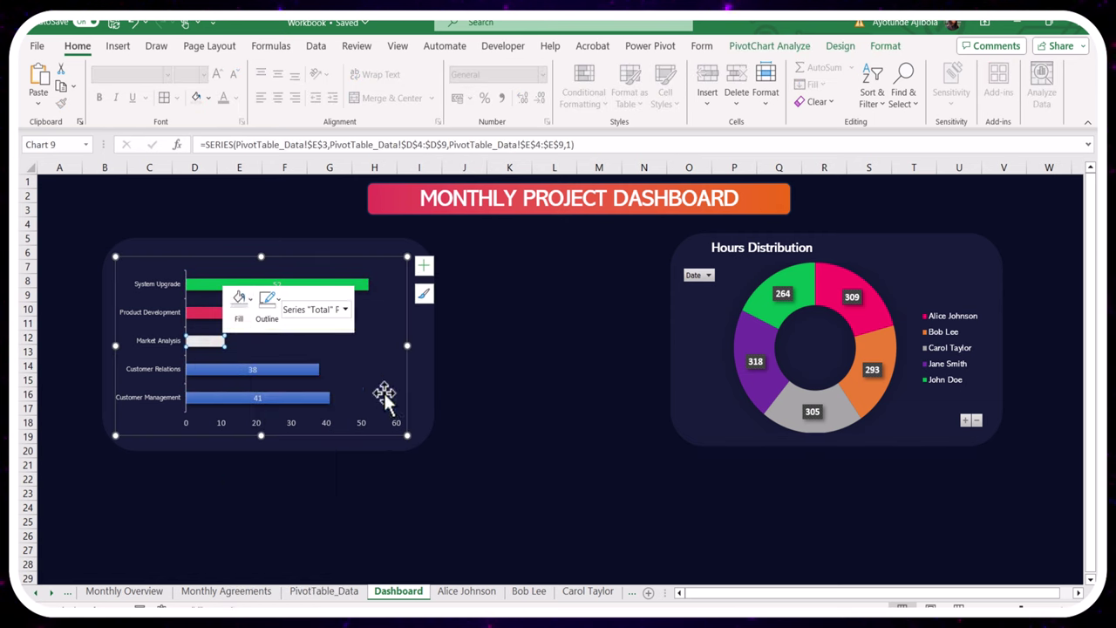
pyautogui.press('Escape')
pyautogui.click(287, 376)
pyautogui.click(282, 370)
pyautogui.rightClick(281, 370)
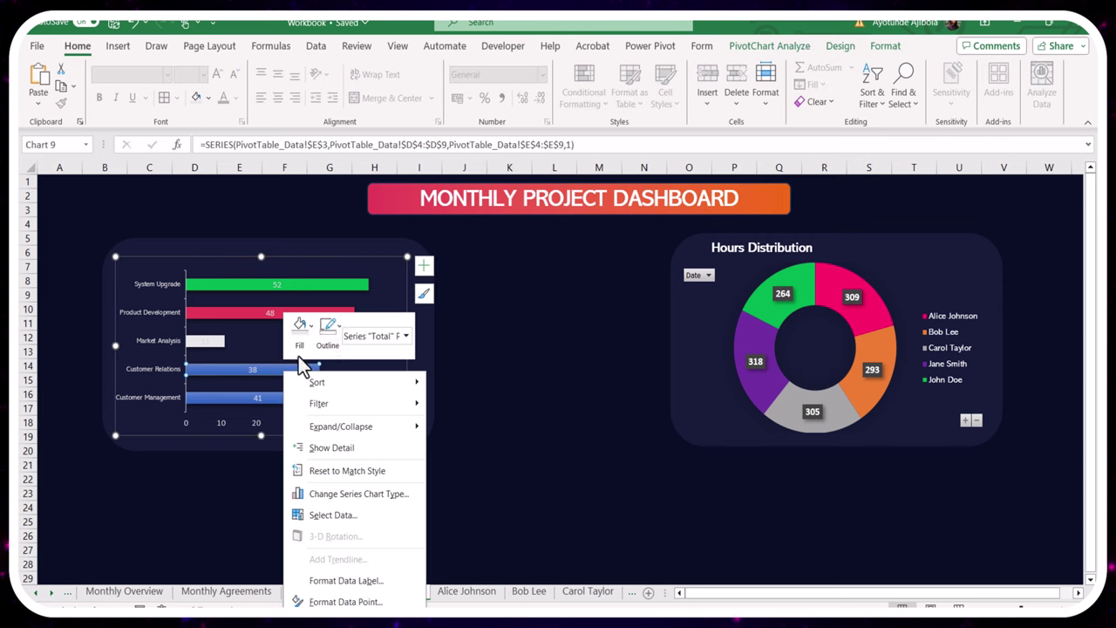
pyautogui.click(307, 330)
pyautogui.click(315, 160)
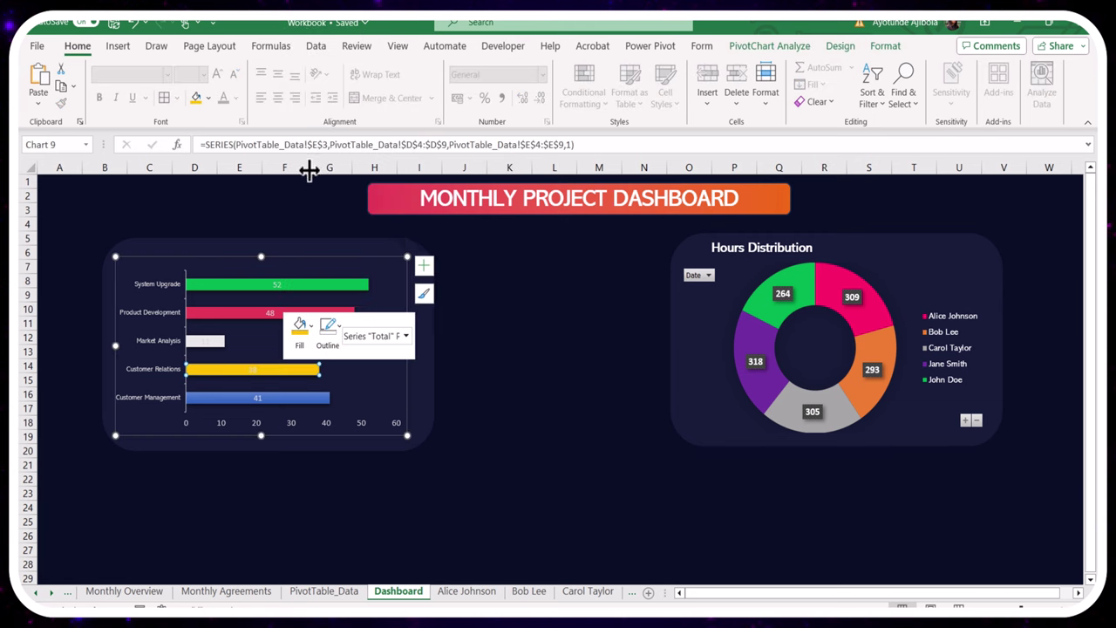
# Make the Customer Management bar blue
pyautogui.click(225, 398)
pyautogui.rightClick(223, 398)
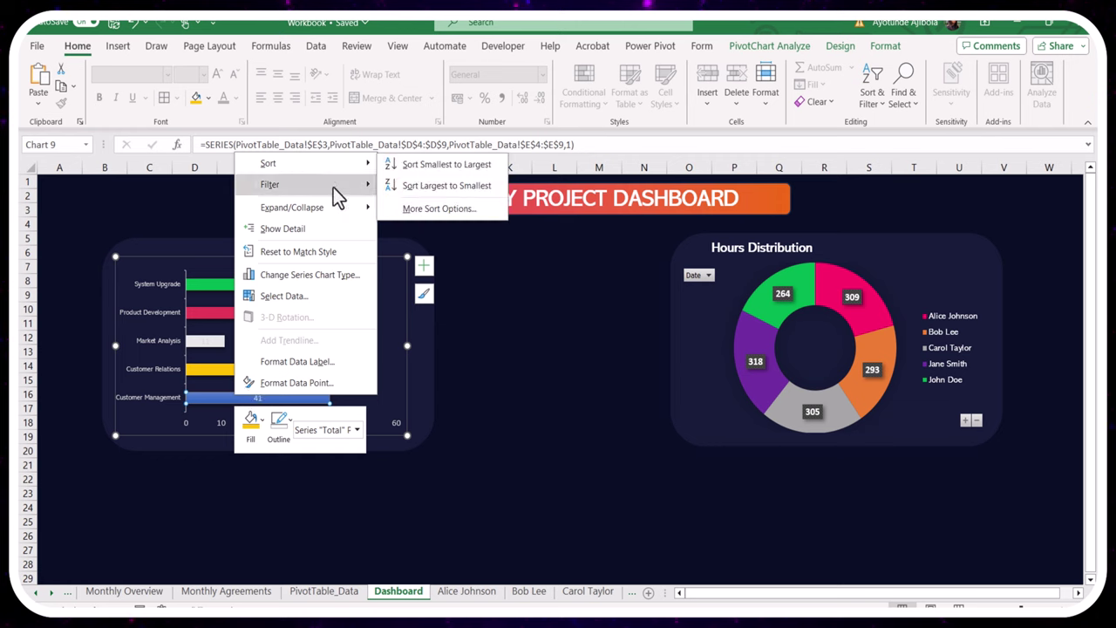
pyautogui.click(259, 419)
pyautogui.click(322, 245)
# Set the chart font to Abadi, remove the bar data labels, and select the project-name axis
pyautogui.click(168, 74)
pyautogui.click(138, 181)
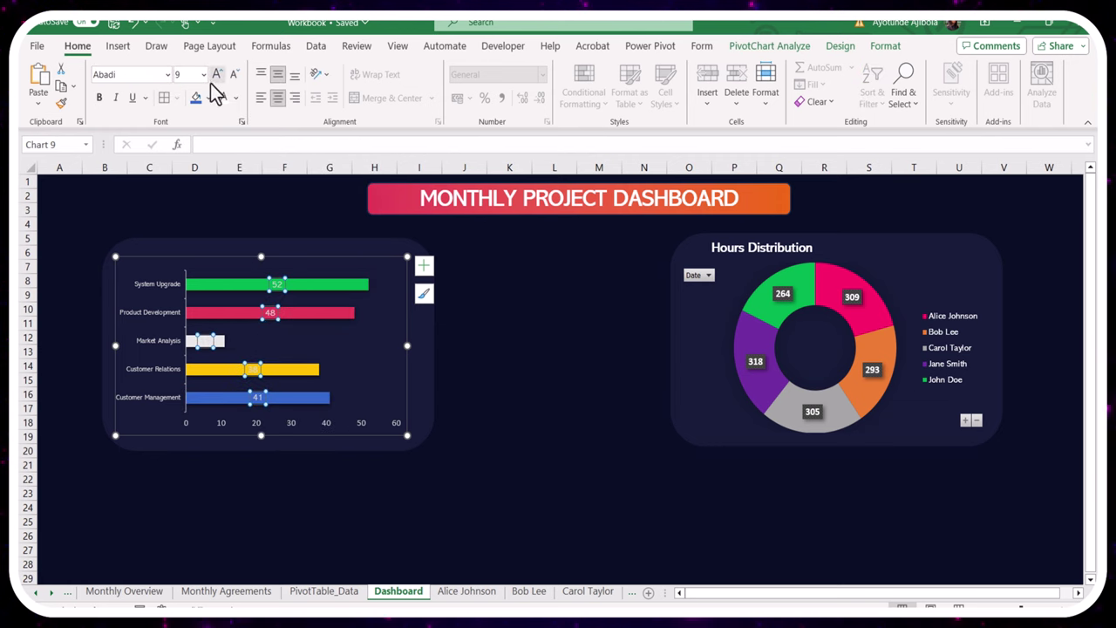
pyautogui.click(424, 267)
pyautogui.click(454, 326)
pyautogui.click(558, 406)
pyautogui.click(384, 338)
pyautogui.click(147, 307)
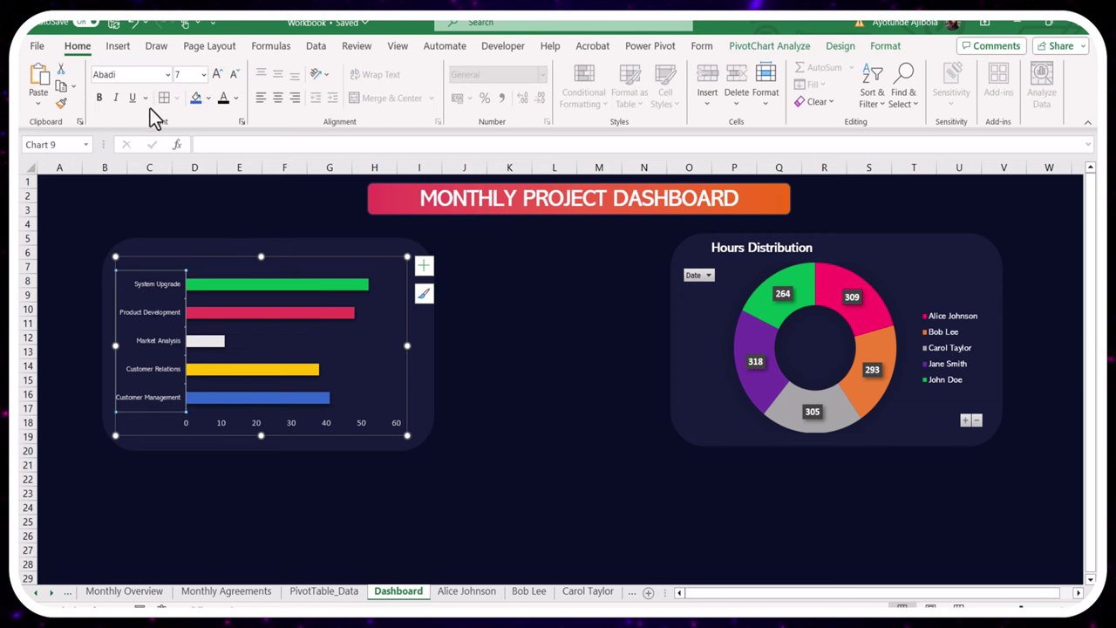
# Make the project-name axis labels bold Abadi at size 8
pyautogui.rightClick(168, 286)
pyautogui.click(231, 555)
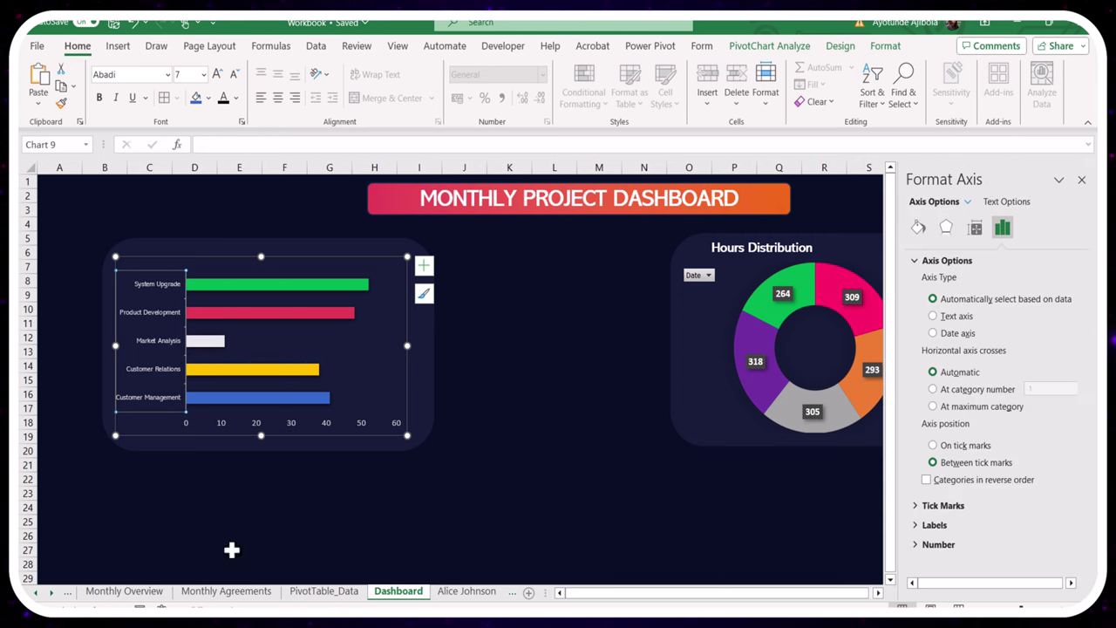
pyautogui.click(168, 75)
pyautogui.click(140, 180)
pyautogui.click(99, 98)
pyautogui.click(217, 75)
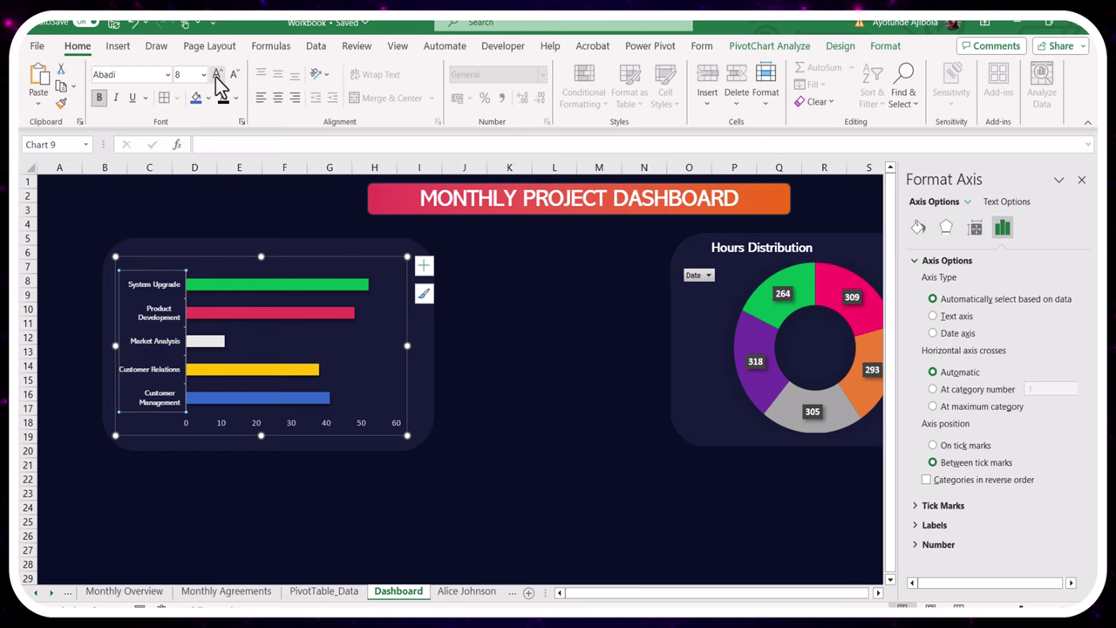
# Copy the donut card's title onto the bar card and retitle it 'Project Hours Distribution'
pyautogui.click(698, 247)
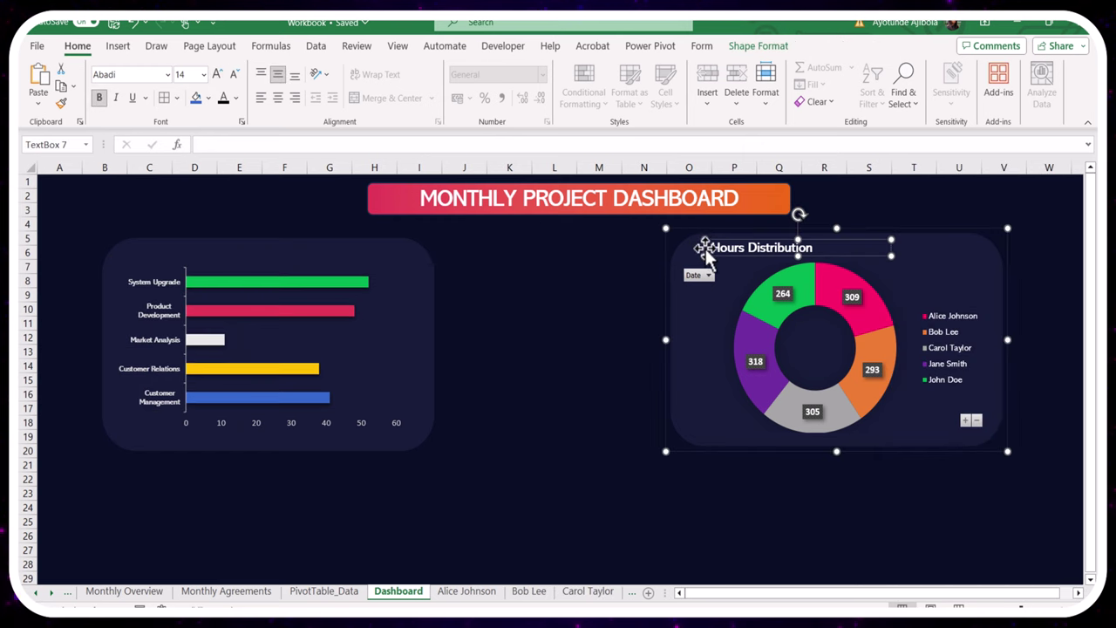
pyautogui.hotkey('ctrl', 'c')
pyautogui.click(192, 252)
pyautogui.hotkey('ctrl', 'v')
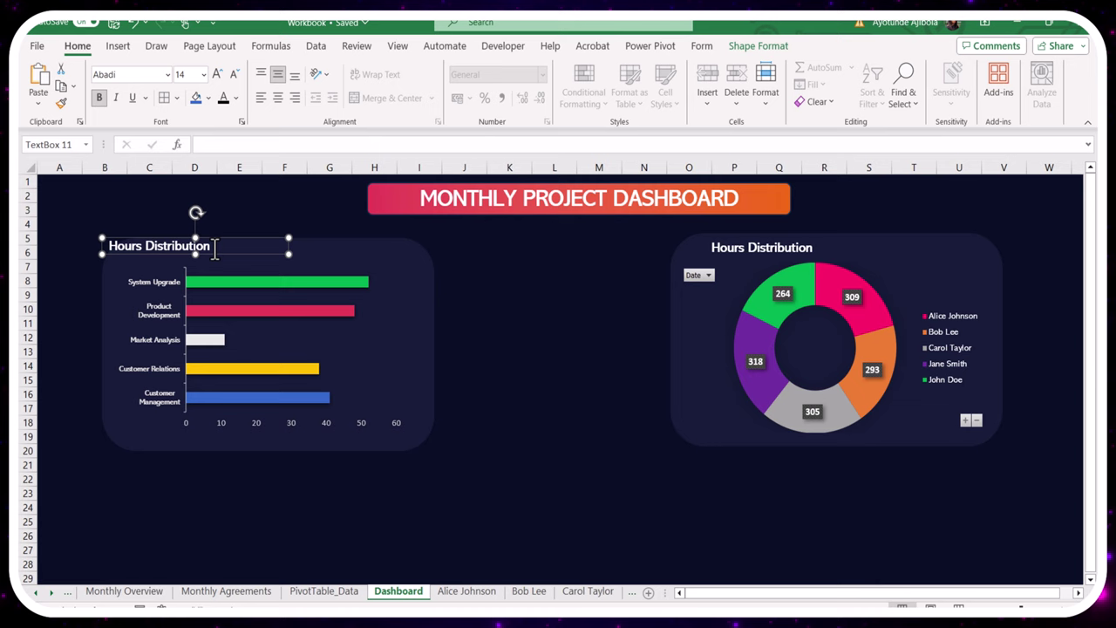
pyautogui.moveTo(288, 242); pyautogui.dragTo(313, 250)
pyautogui.write('Project')
pyautogui.click(508, 279)
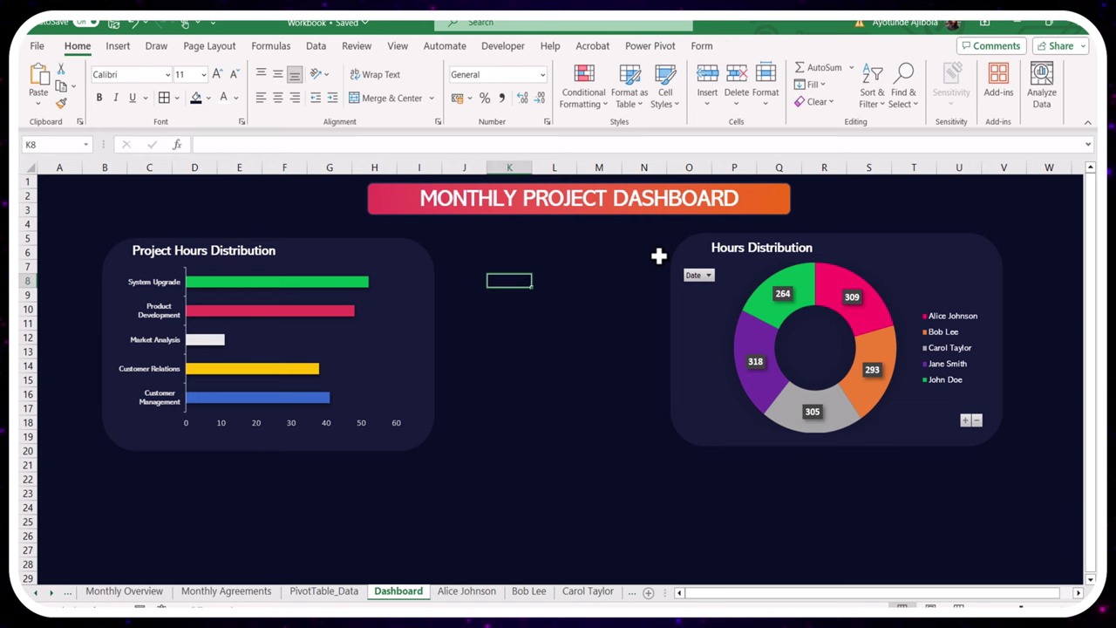
# Retitle the donut card 'Employee Hours Distribution'
pyautogui.click(718, 250)
pyautogui.write('Employee')
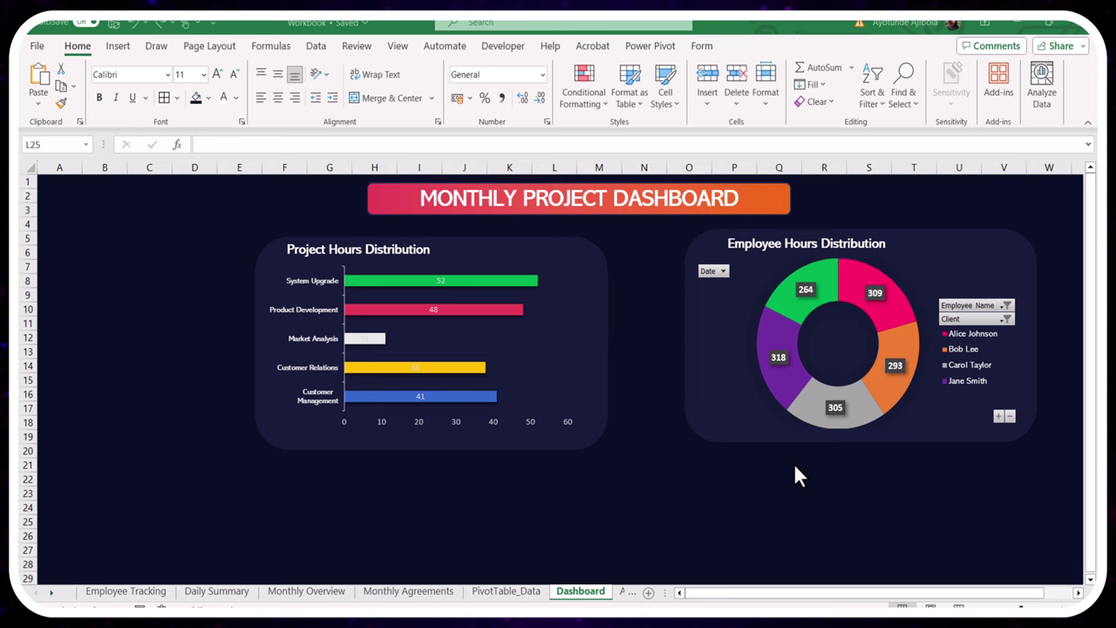
pyautogui.hotkey('alt', 'n')
pyautogui.click(650, 480)
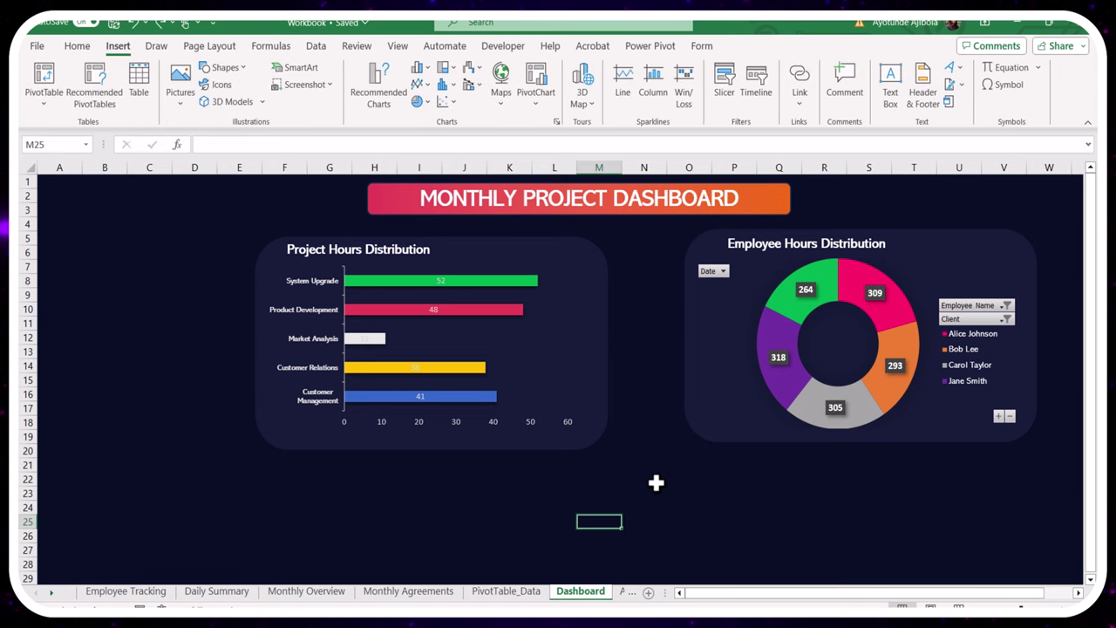
# On PivotTable_Data, start a PivotTable sourced from 'Monthly Overview' columns A to F
pyautogui.click(508, 592)
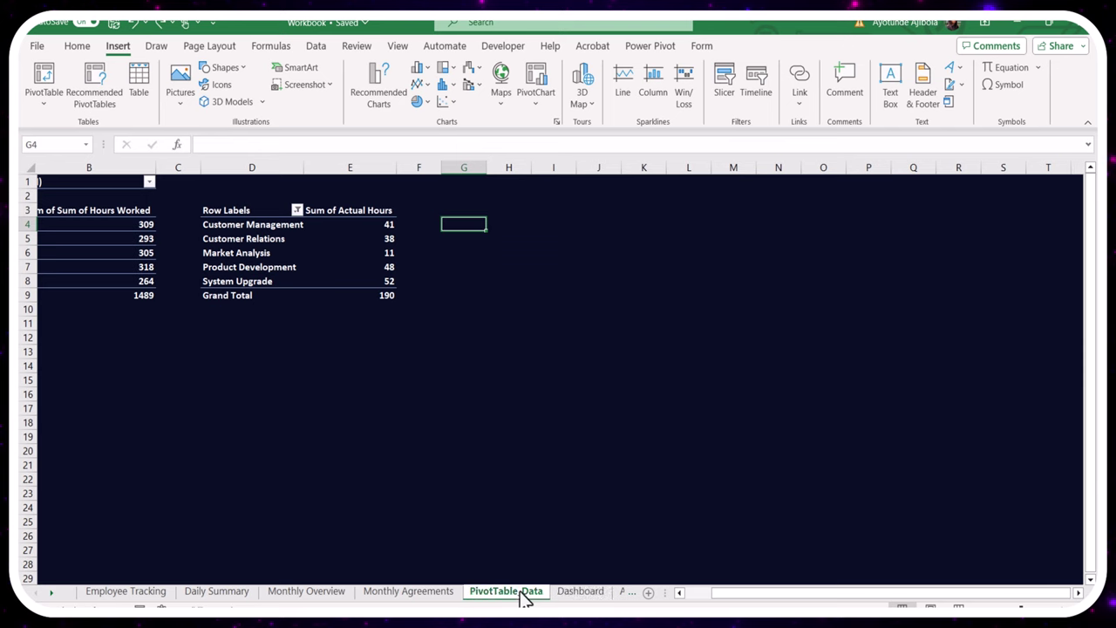
pyautogui.click(43, 102)
pyautogui.click(58, 124)
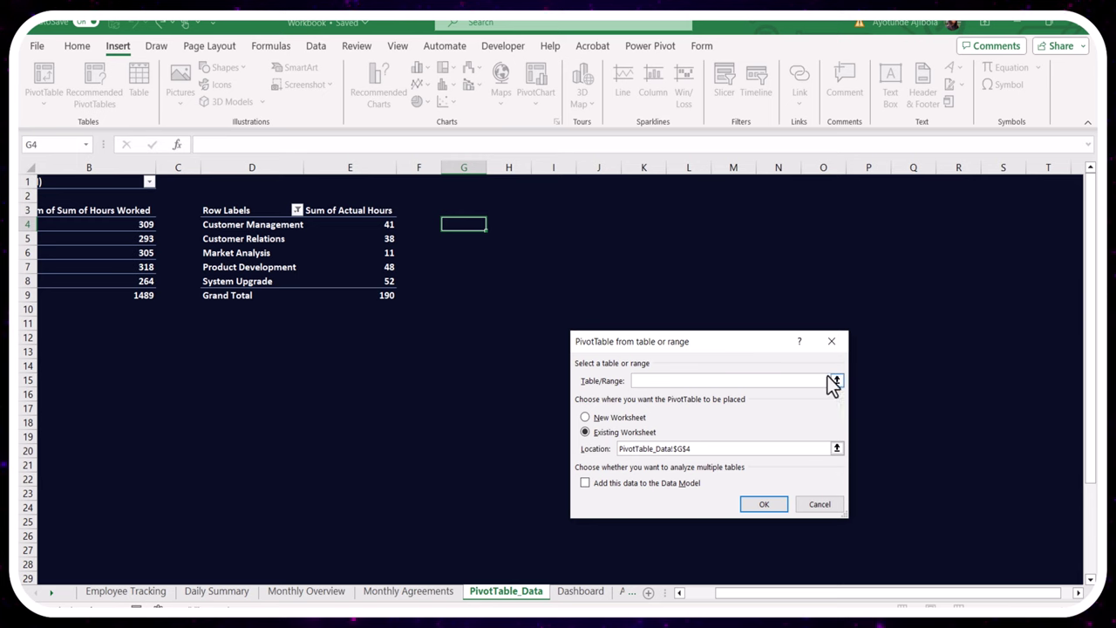
pyautogui.click(836, 381)
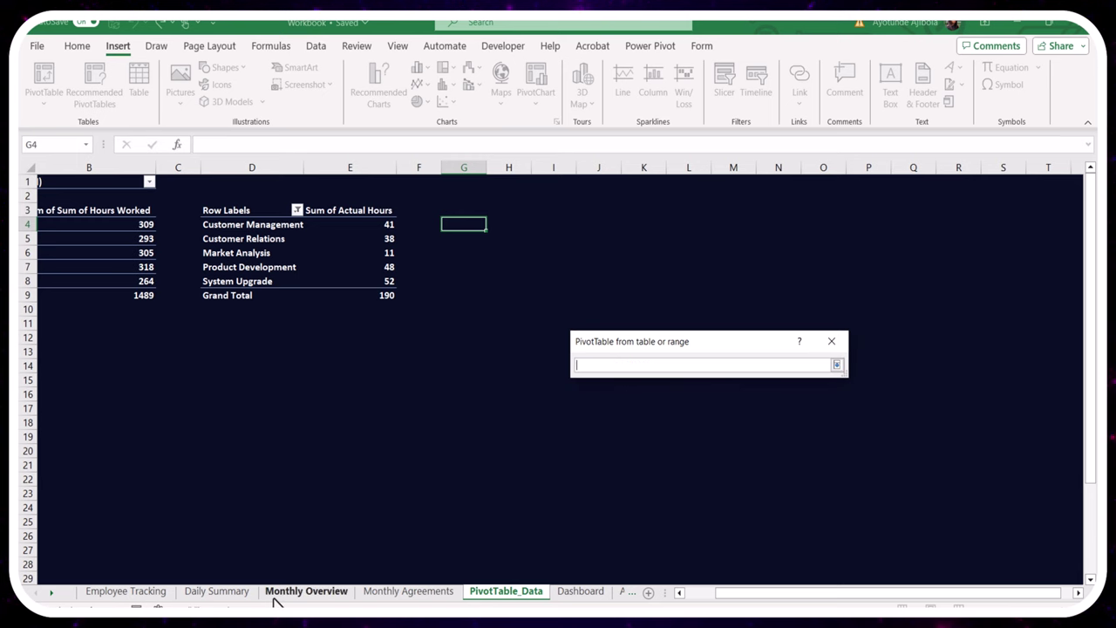
pyautogui.click(307, 591)
pyautogui.moveTo(112, 167); pyautogui.dragTo(634, 249)
pyautogui.moveTo(750, 248); pyautogui.dragTo(750, 249)
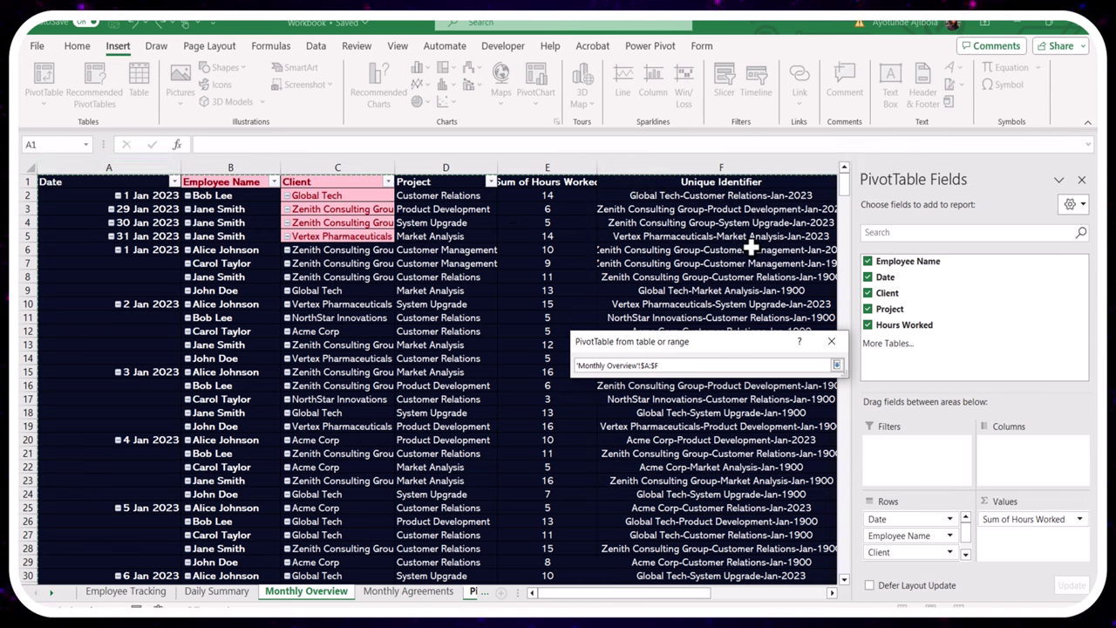
pyautogui.click(837, 365)
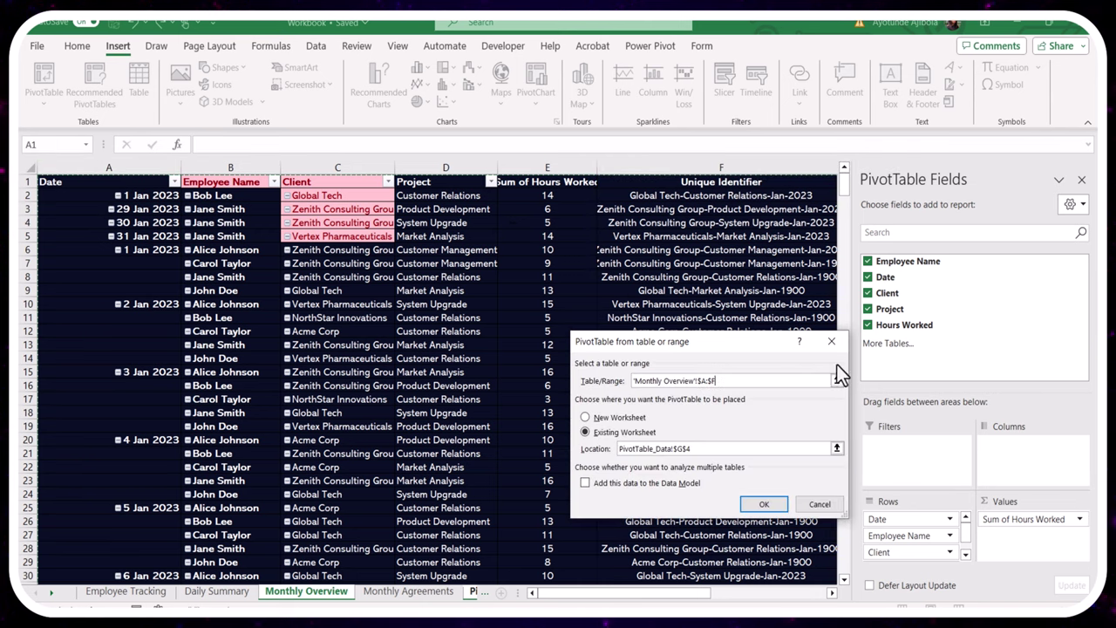
# Place the pivot table at G4 with Employee Name in Rows and count of Project in Values
pyautogui.click(763, 505)
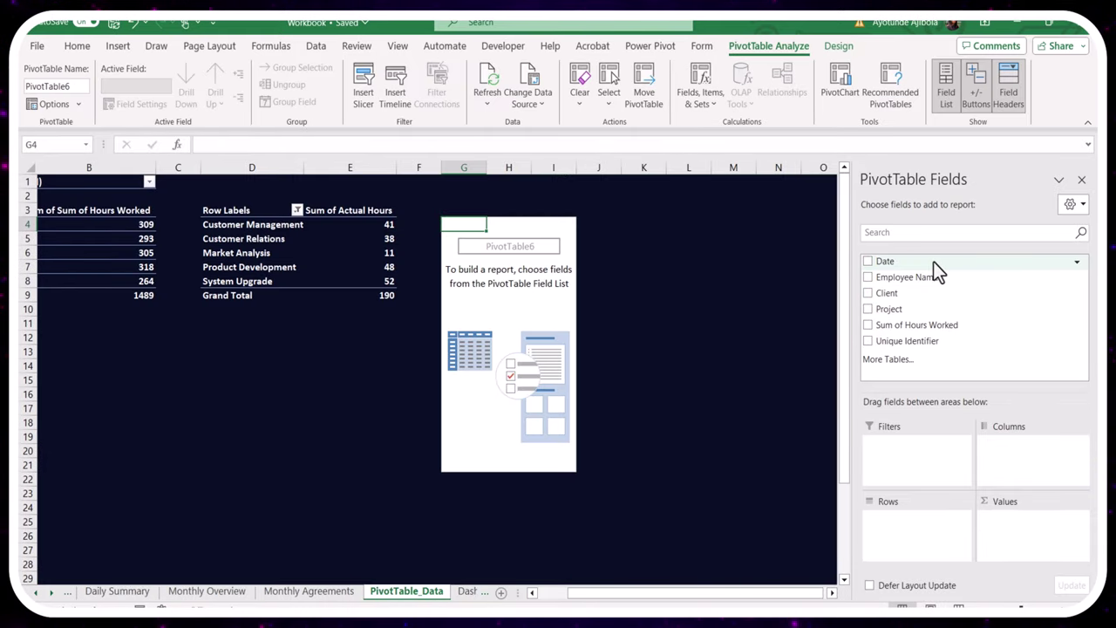
pyautogui.click(930, 281)
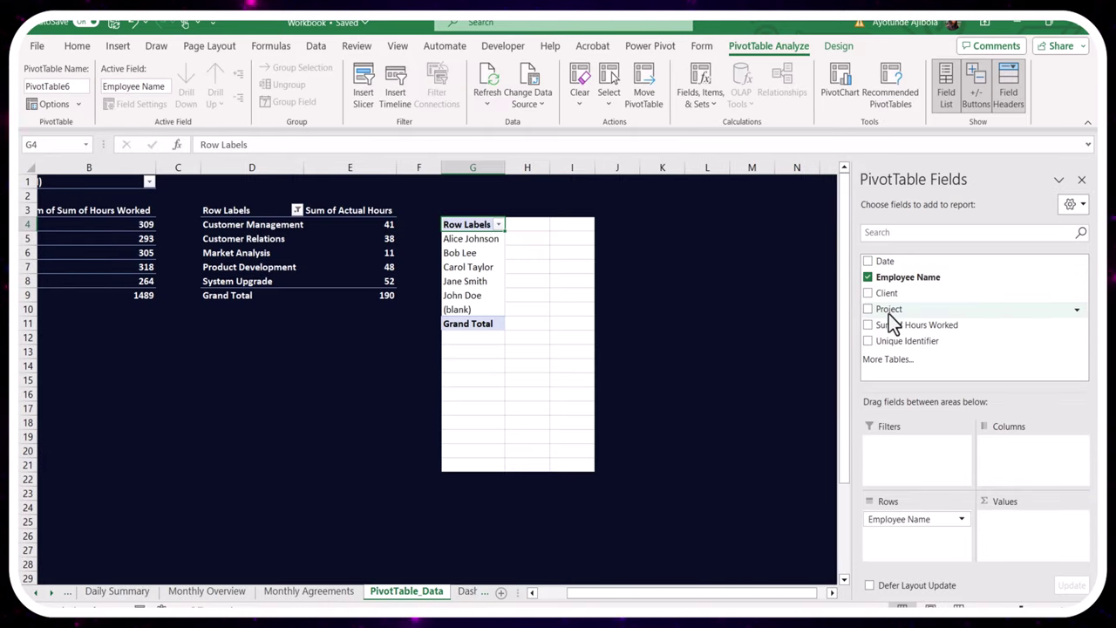
pyautogui.moveTo(892, 317); pyautogui.dragTo(1051, 558)
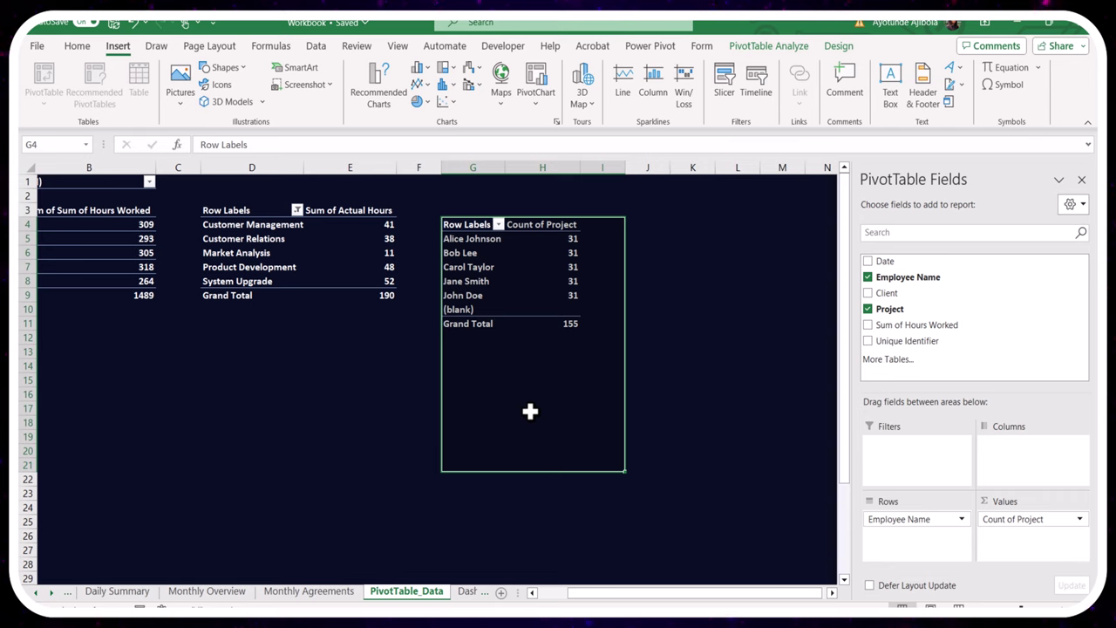
# Insert a Stacked Column PivotChart of the per-employee project counts
pyautogui.click(558, 122)
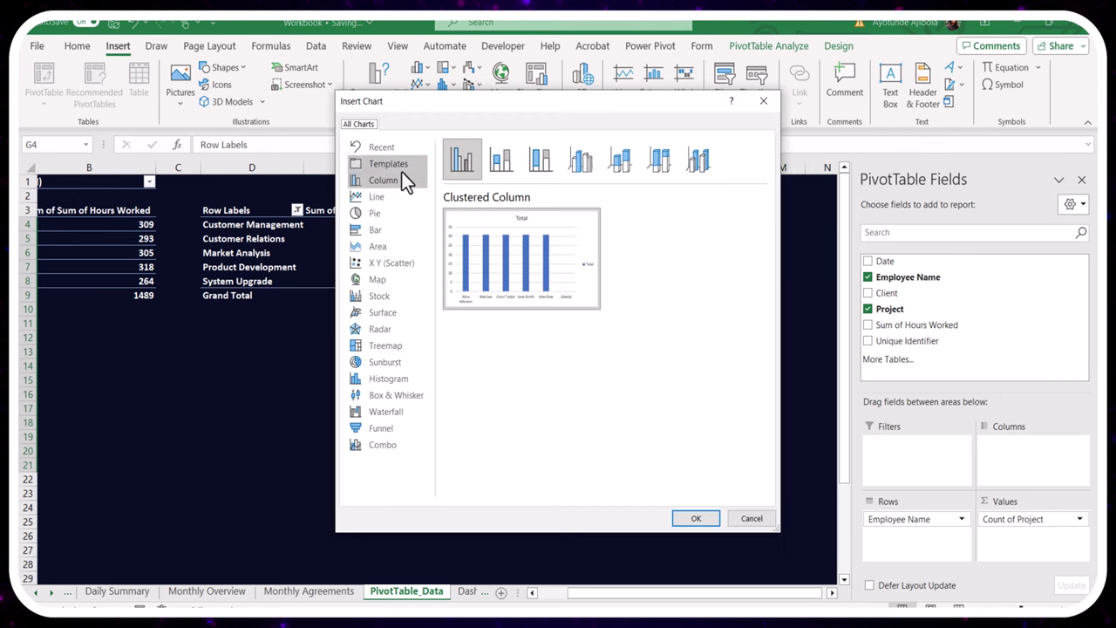
pyautogui.click(502, 158)
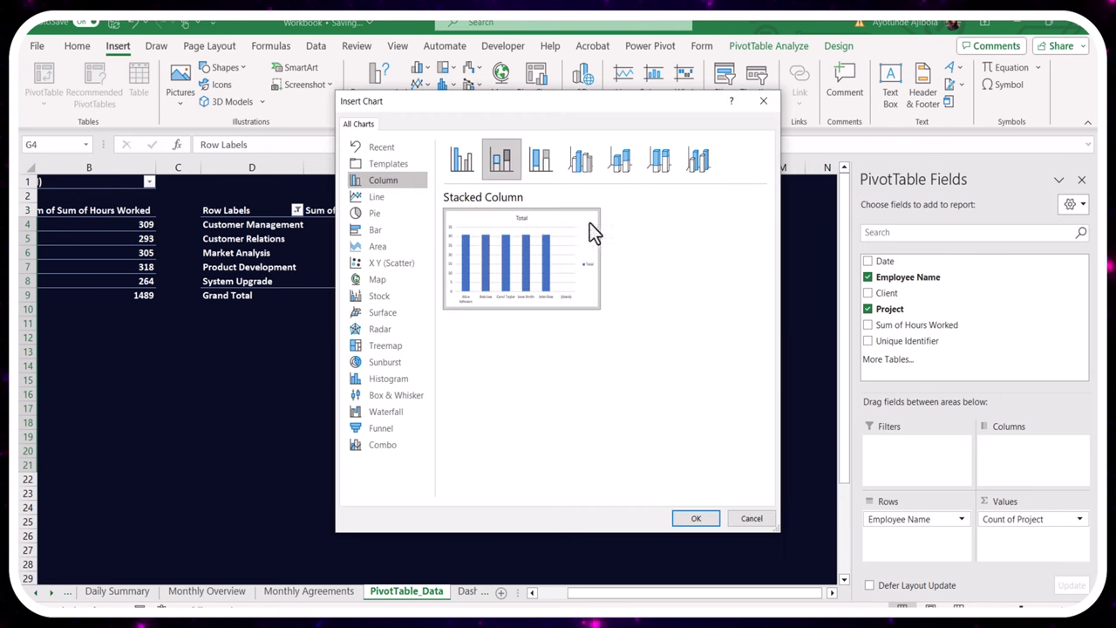
pyautogui.click(696, 518)
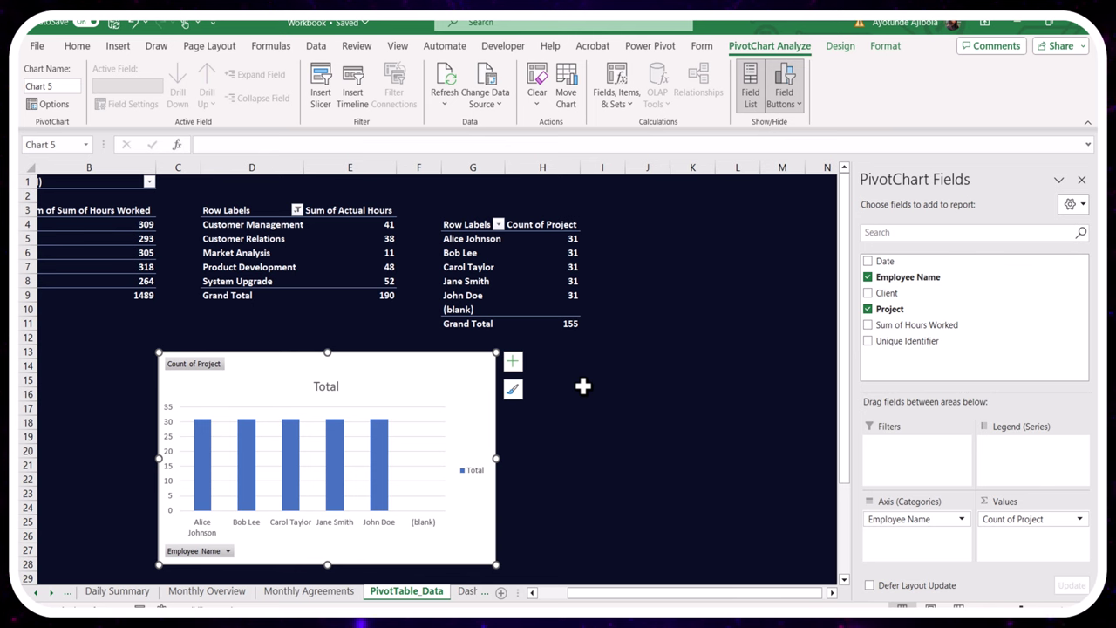
# Create a PivotTable at I15 from 'Monthly Overview'!$A:$F with Client rows and Count of Project values
pyautogui.click(583, 385)
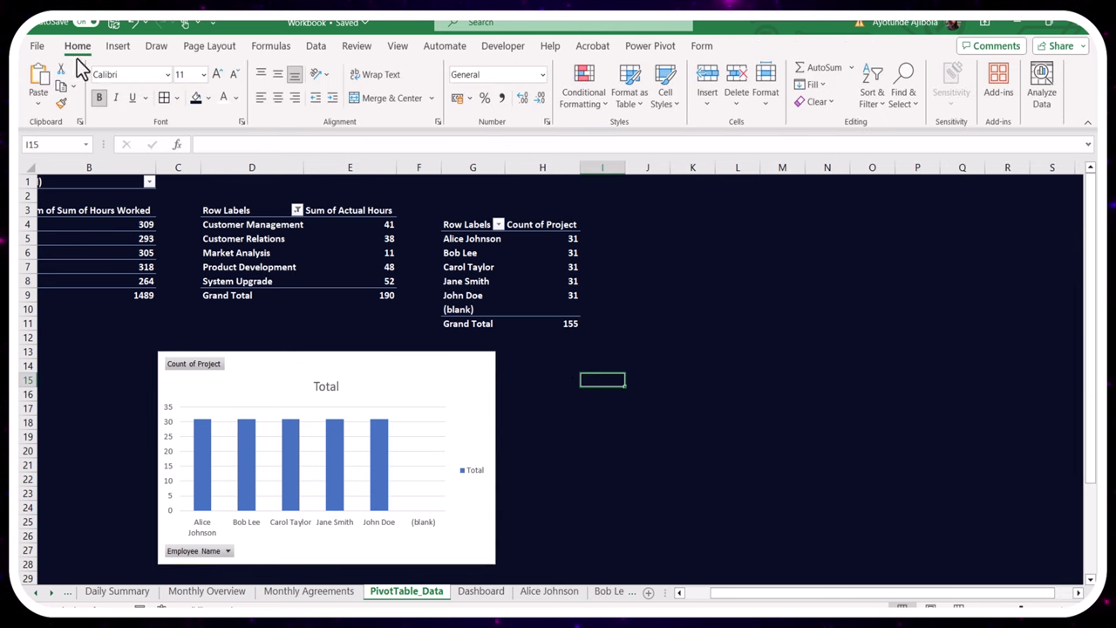
pyautogui.click(118, 46)
pyautogui.click(42, 102)
pyautogui.click(74, 127)
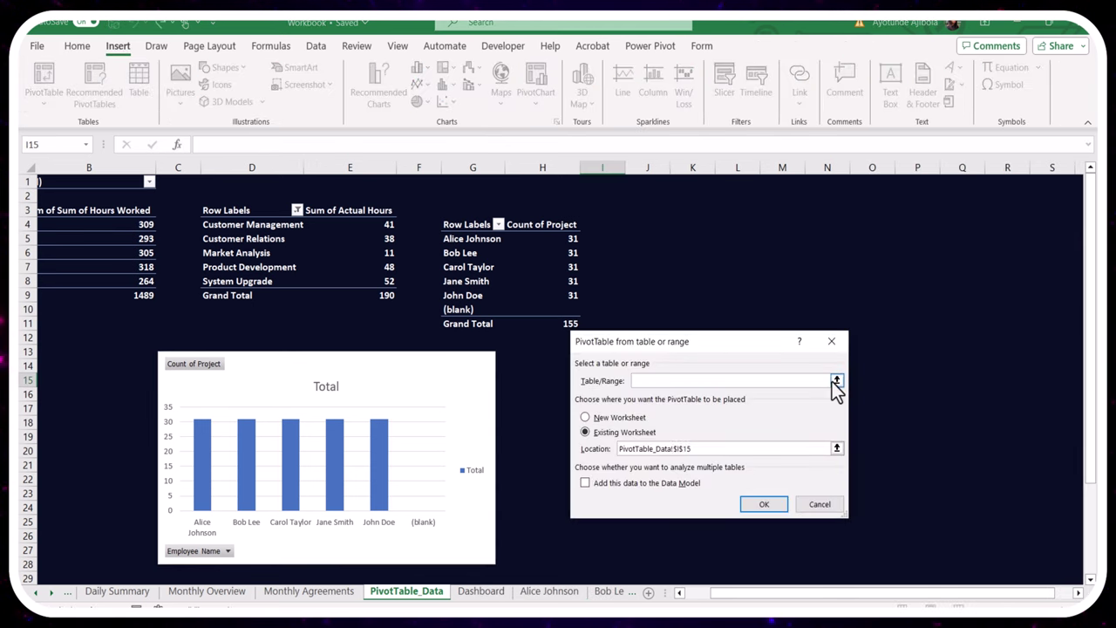
pyautogui.click(836, 381)
pyautogui.click(202, 593)
pyautogui.moveTo(105, 168); pyautogui.dragTo(617, 263)
pyautogui.click(836, 365)
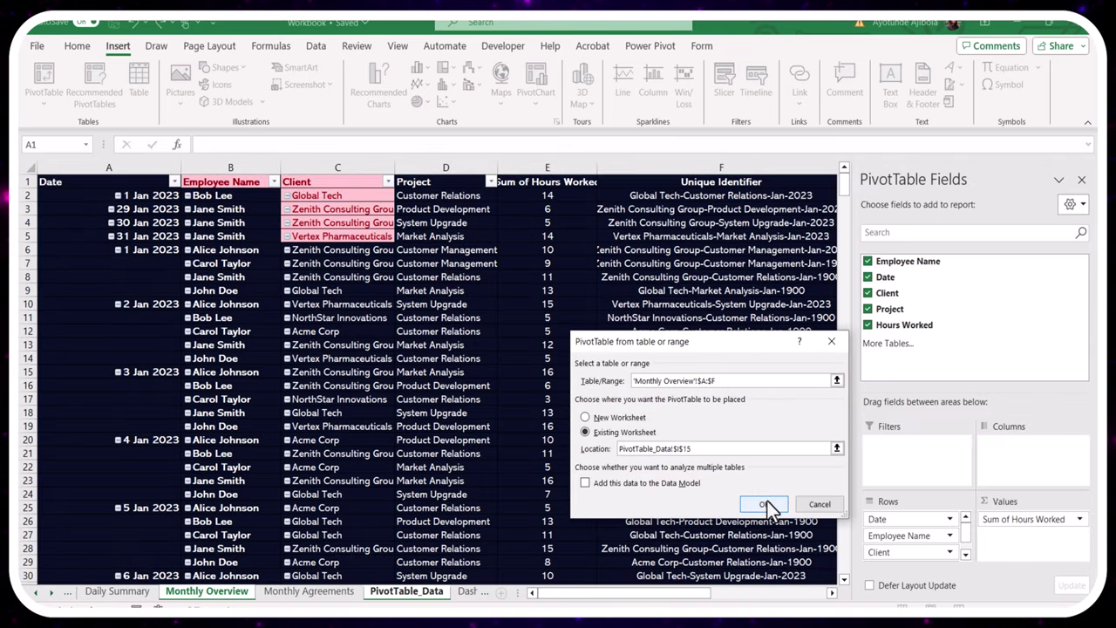
pyautogui.click(767, 504)
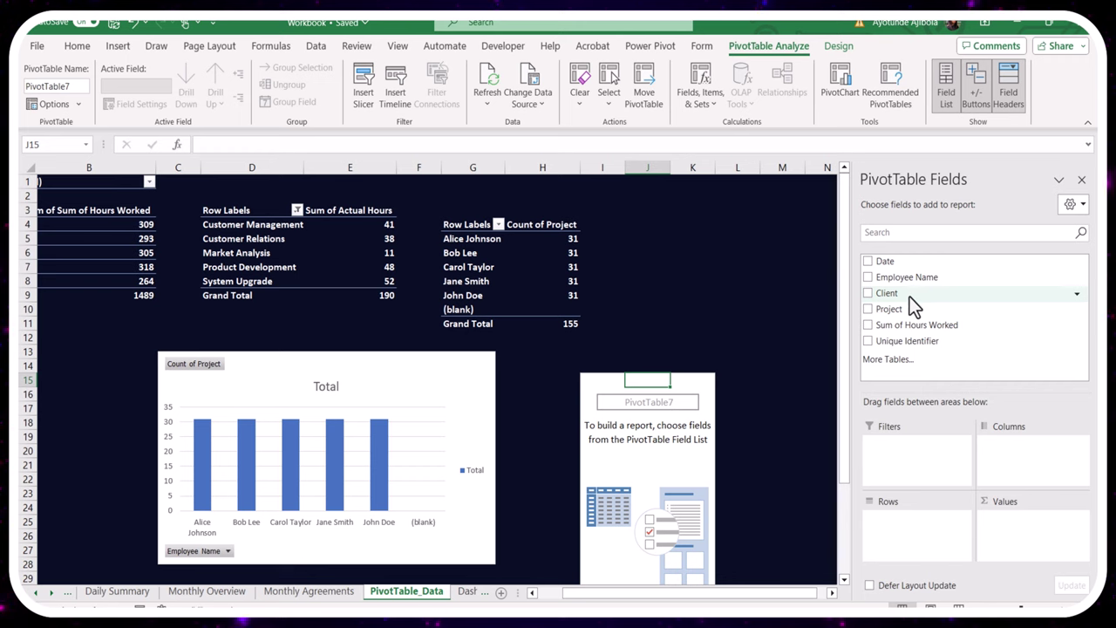
pyautogui.moveTo(901, 292); pyautogui.dragTo(921, 528)
pyautogui.moveTo(901, 314); pyautogui.dragTo(1038, 532)
# Insert a Line PivotChart of project counts by client
pyautogui.moveTo(704, 482)
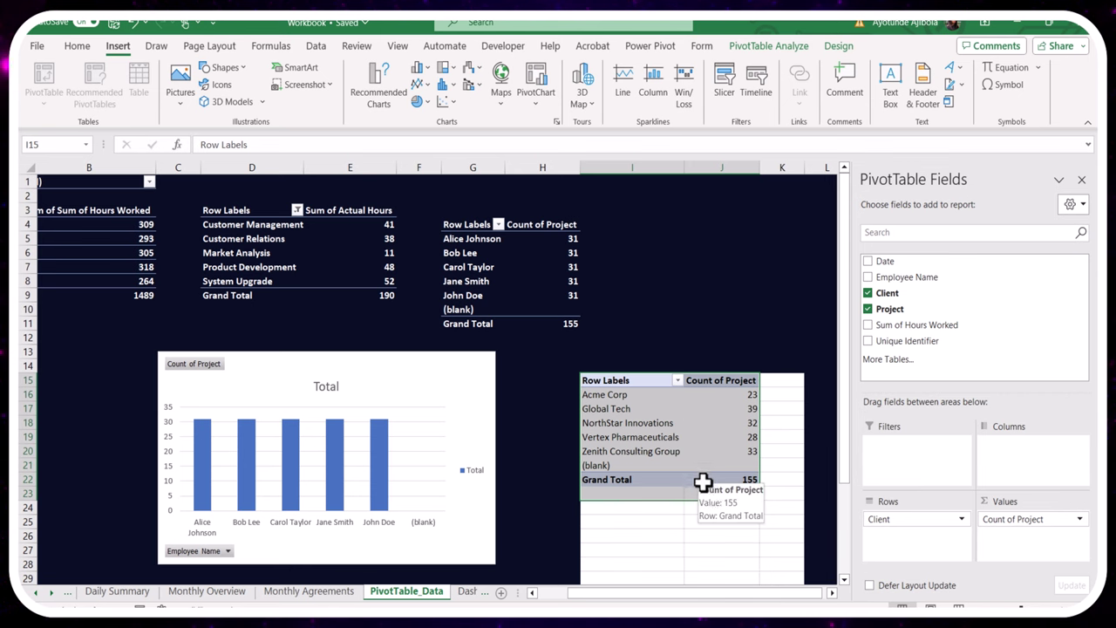
pyautogui.click(556, 122)
pyautogui.click(377, 200)
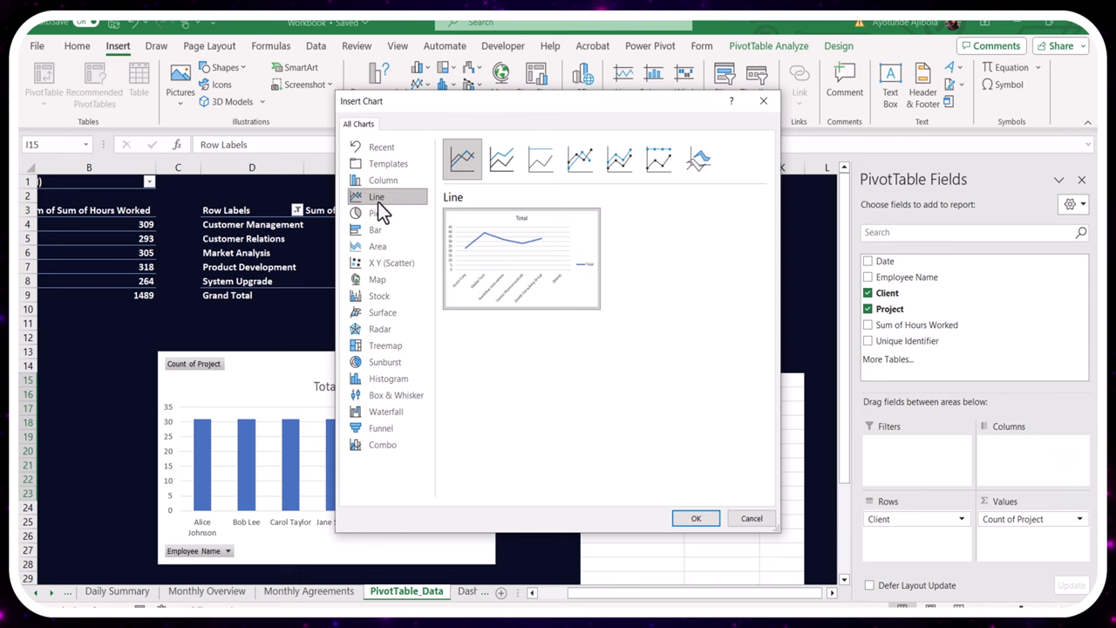
pyautogui.click(697, 518)
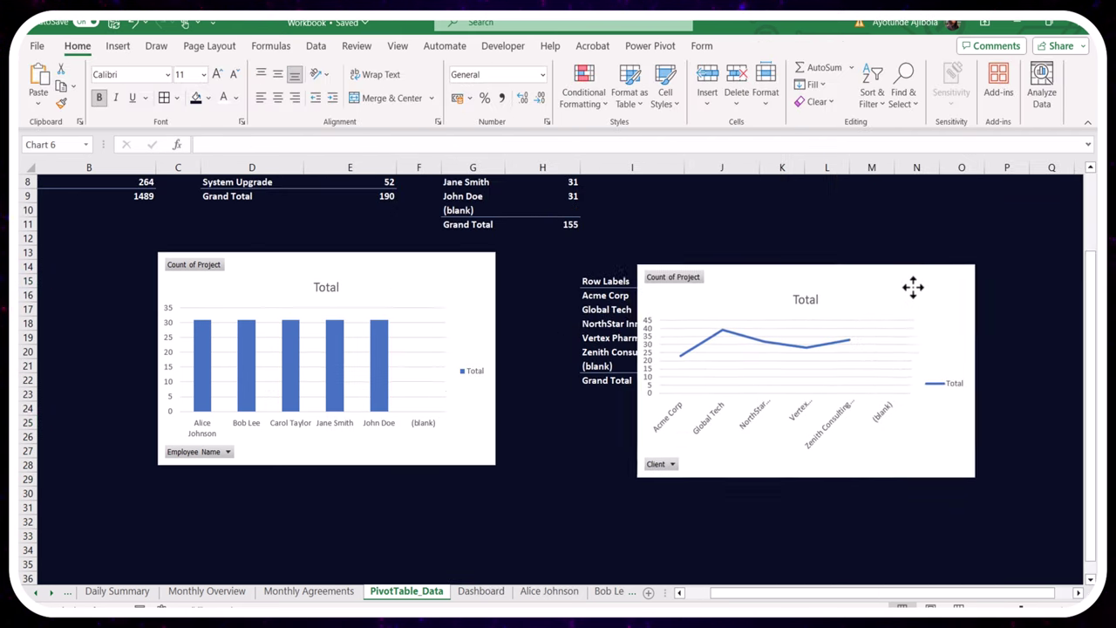
# Close the field list and paste both pivot charts onto the Dashboard sheet
pyautogui.moveTo(912, 287)
pyautogui.mouseDown()
pyautogui.moveTo(918, 306)
pyautogui.moveTo(909, 305)
pyautogui.mouseUp()
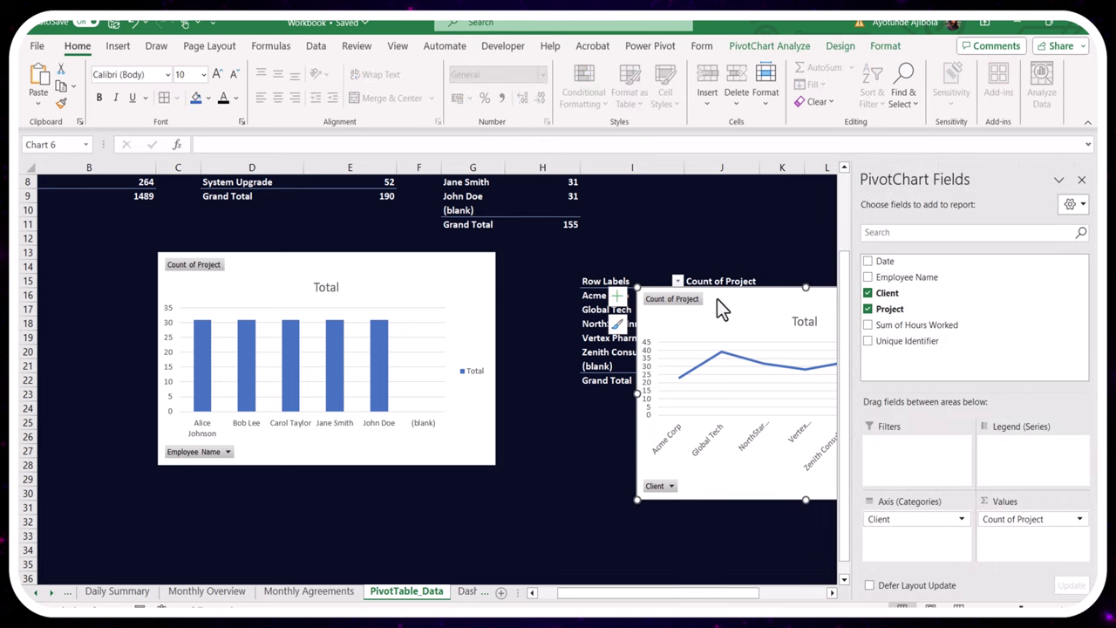
pyautogui.click(1083, 181)
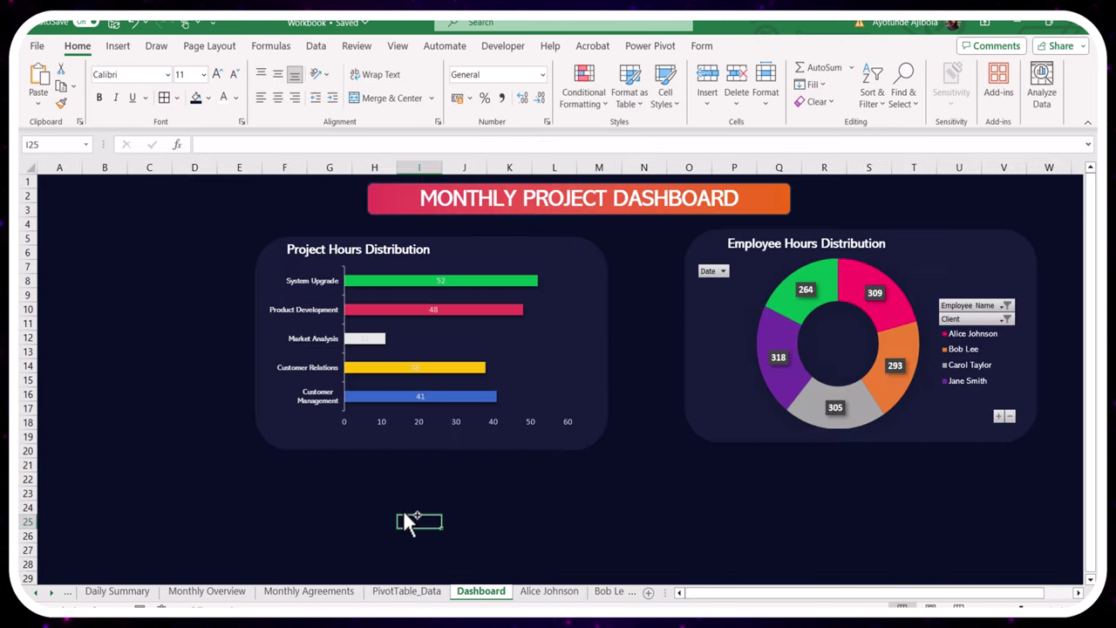
pyautogui.hotkey('ctrl', 'v')
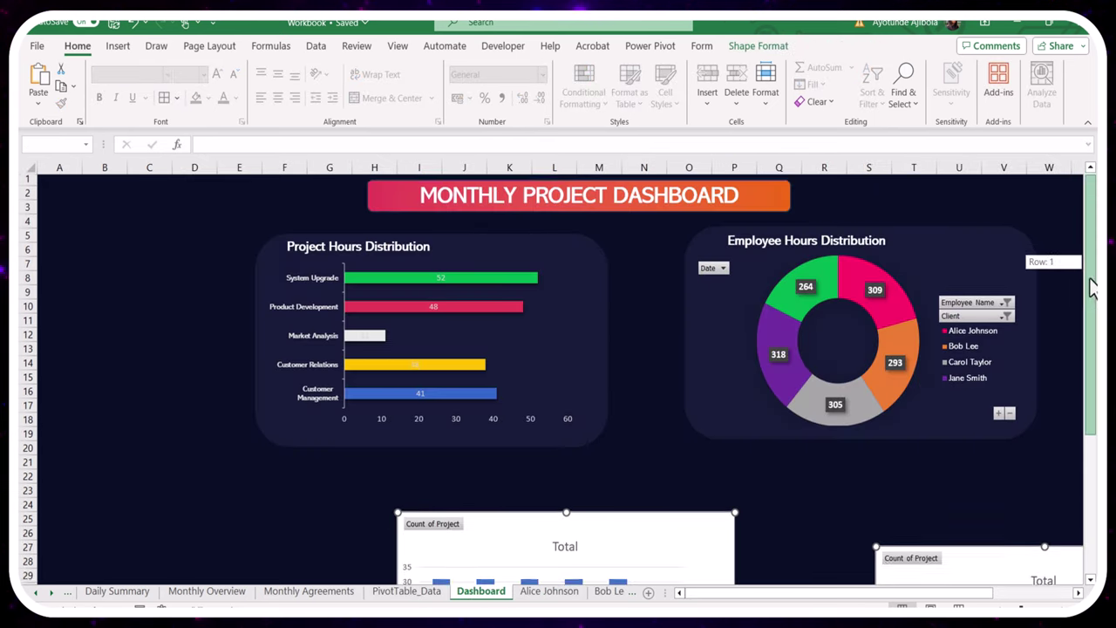
# Duplicate the dark rounded background panel and move the copy to the left
pyautogui.scroll(-4, 1090, 287)
pyautogui.click(274, 284)
pyautogui.click(245, 379)
pyautogui.hotkey('ctrl', 'v')
pyautogui.moveTo(323, 424); pyautogui.dragTo(224, 386)
# Bring the column pivot chart to front and fit it onto the new panel
pyautogui.click(615, 376)
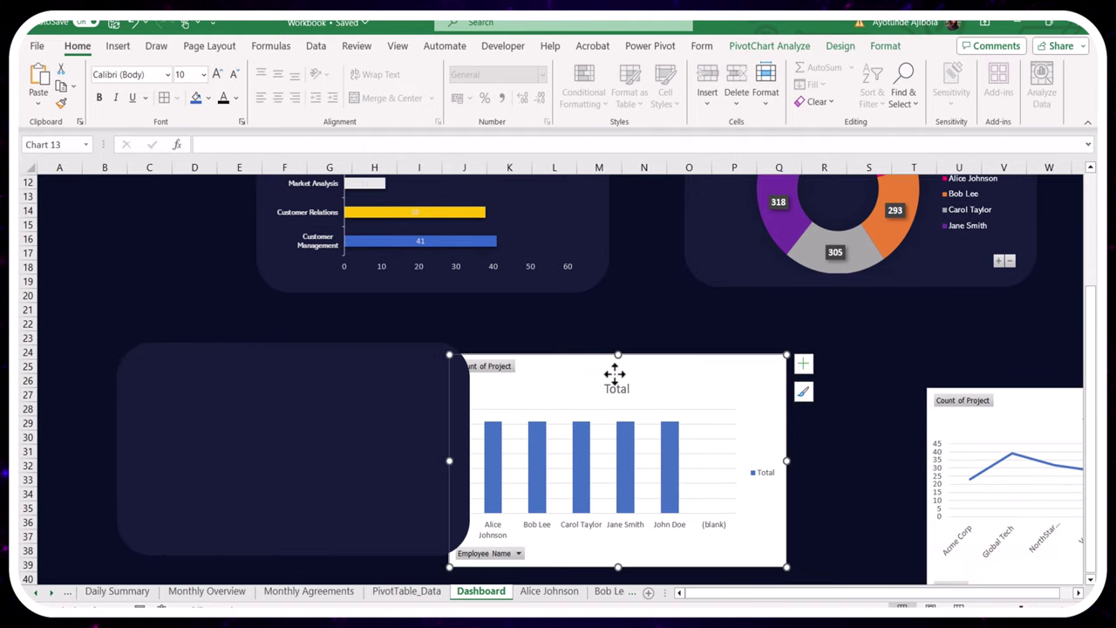
pyautogui.rightClick(616, 375)
pyautogui.click(674, 447)
pyautogui.moveTo(654, 398); pyautogui.dragTo(340, 392)
pyautogui.moveTo(478, 459); pyautogui.dragTo(444, 460)
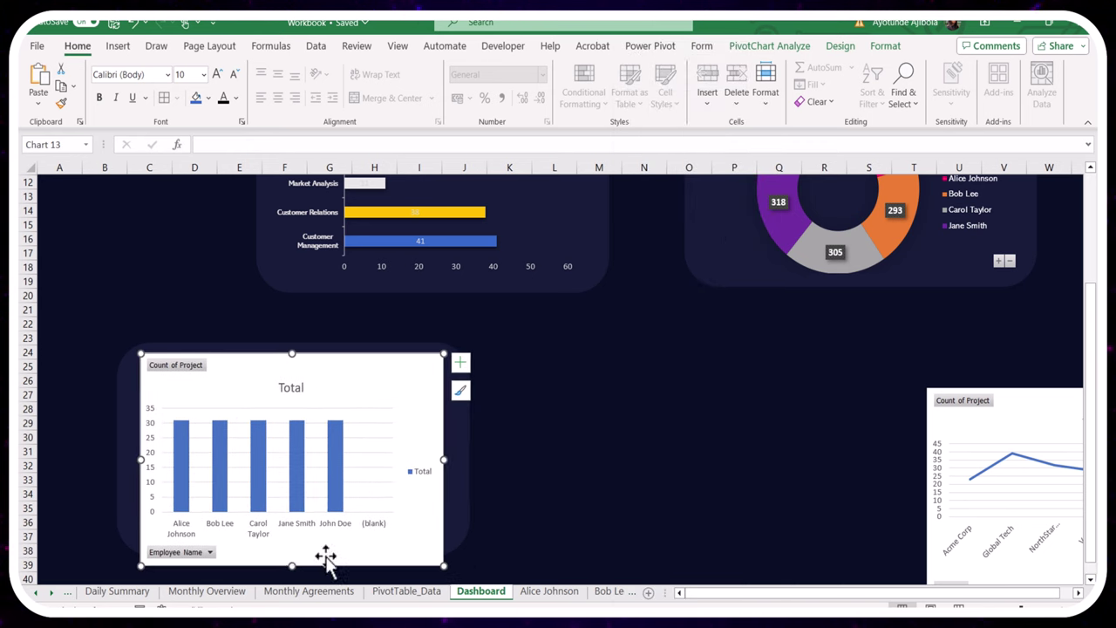
# Give the column chart a dark navy fill and a recent outline colour
pyautogui.click(208, 98)
pyautogui.click(225, 299)
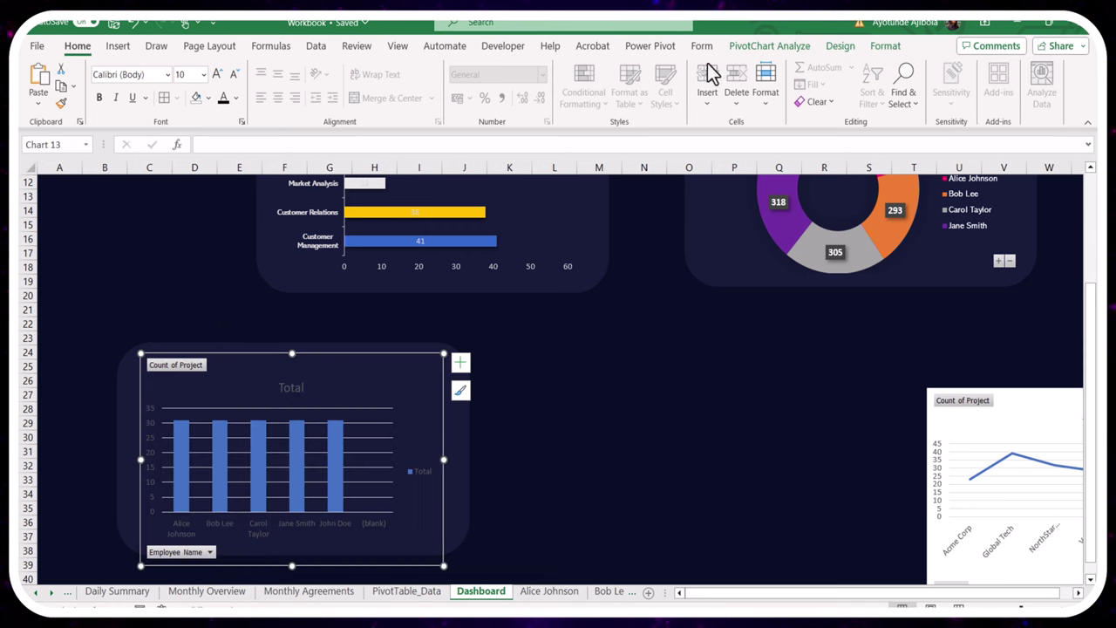
pyautogui.click(840, 45)
pyautogui.click(885, 45)
pyautogui.click(593, 84)
pyautogui.click(567, 286)
pyautogui.click(553, 422)
# Turn off the column chart's legend and gridlines
pyautogui.click(443, 379)
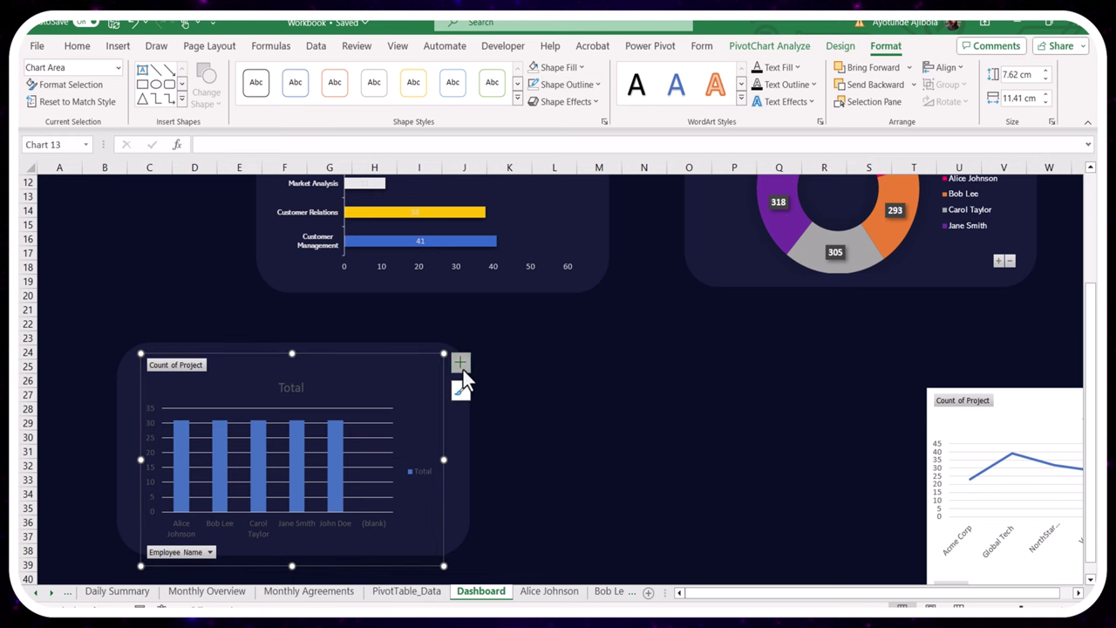
pyautogui.click(460, 363)
pyautogui.click(485, 480)
pyautogui.click(491, 466)
pyautogui.click(478, 451)
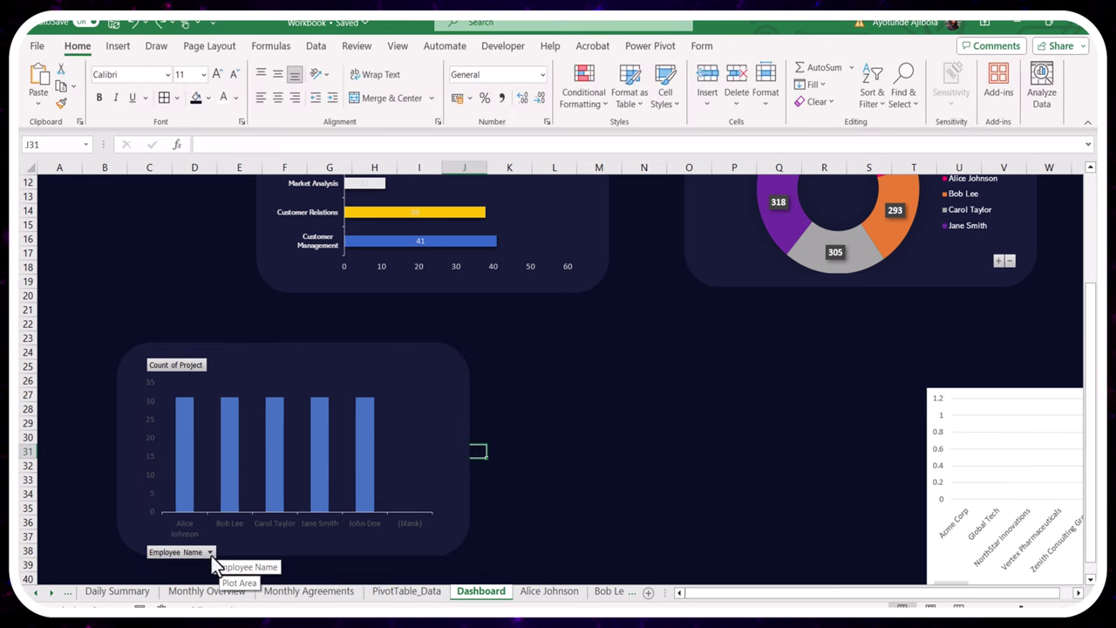
# Filter the (blank) employee out of the Employee Name field
pyautogui.click(210, 553)
pyautogui.click(84, 476)
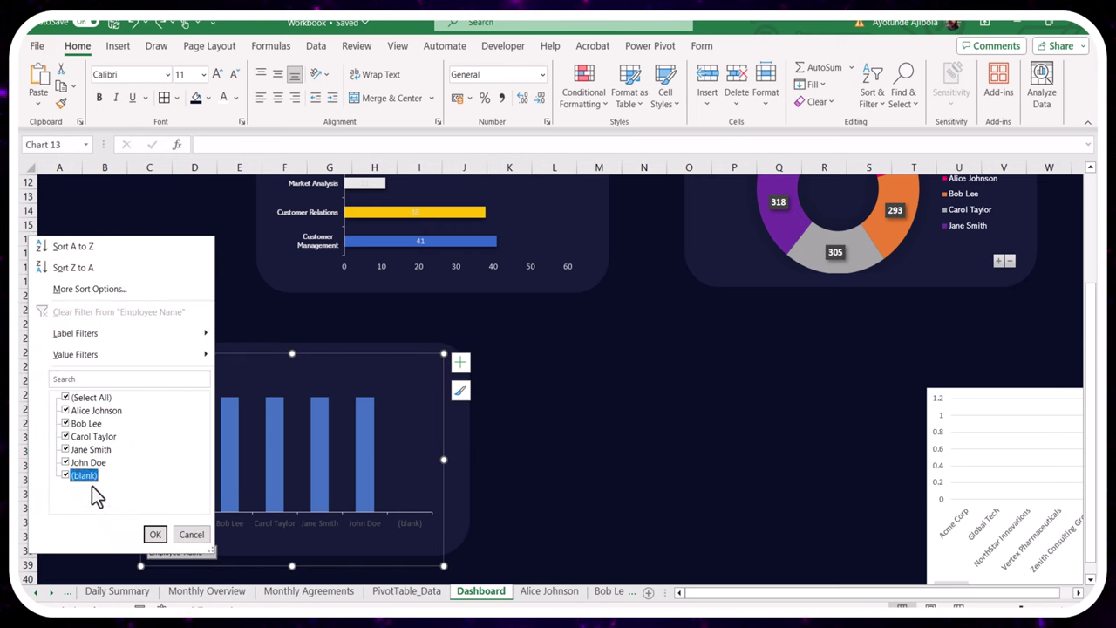
pyautogui.click(154, 536)
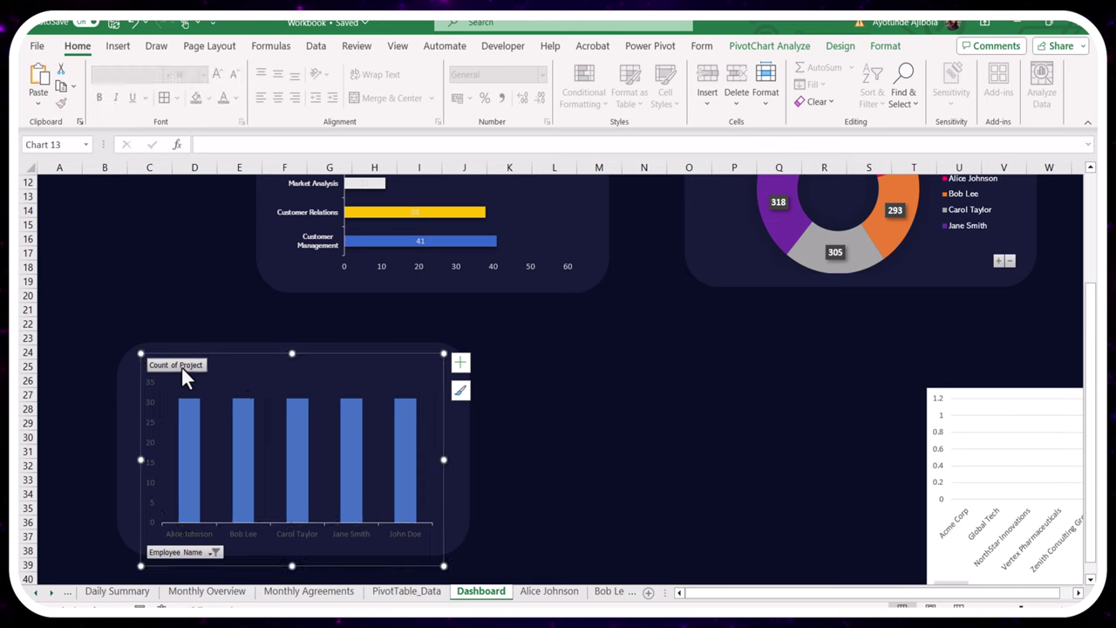
# Hide the Employee Name and Count of Project field buttons on the chart
pyautogui.click(306, 393)
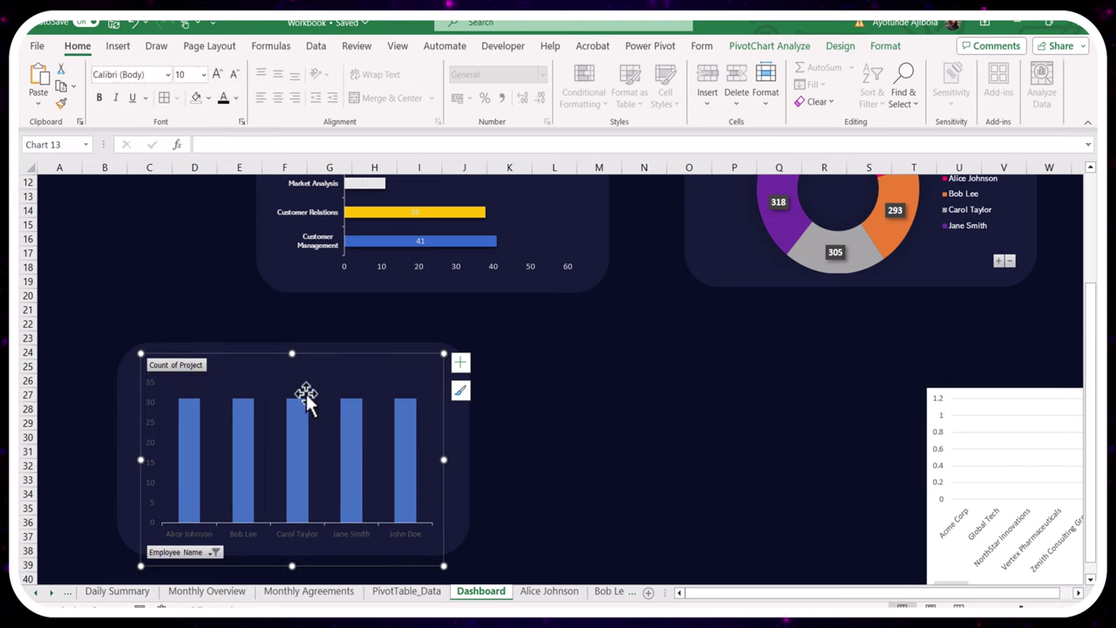
pyautogui.rightClick(199, 551)
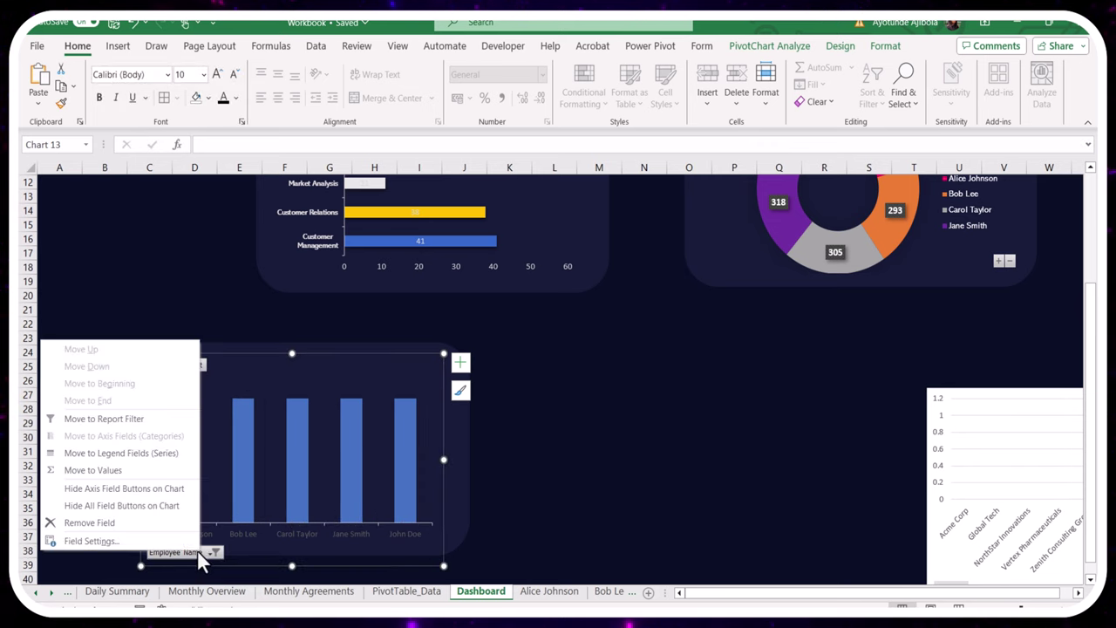
pyautogui.click(127, 491)
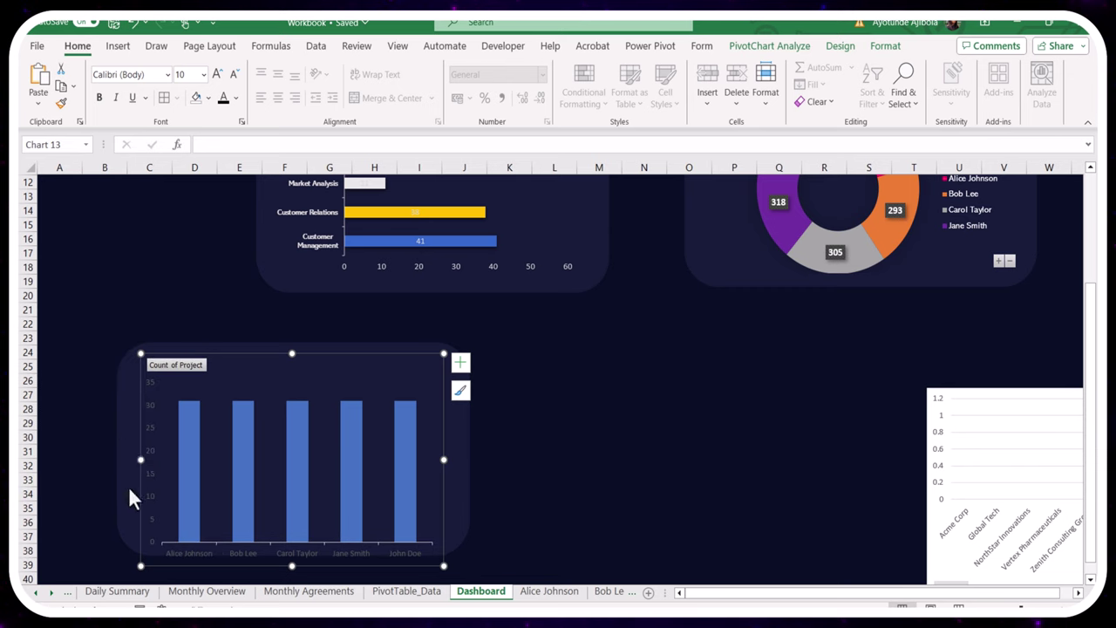
pyautogui.rightClick(183, 367)
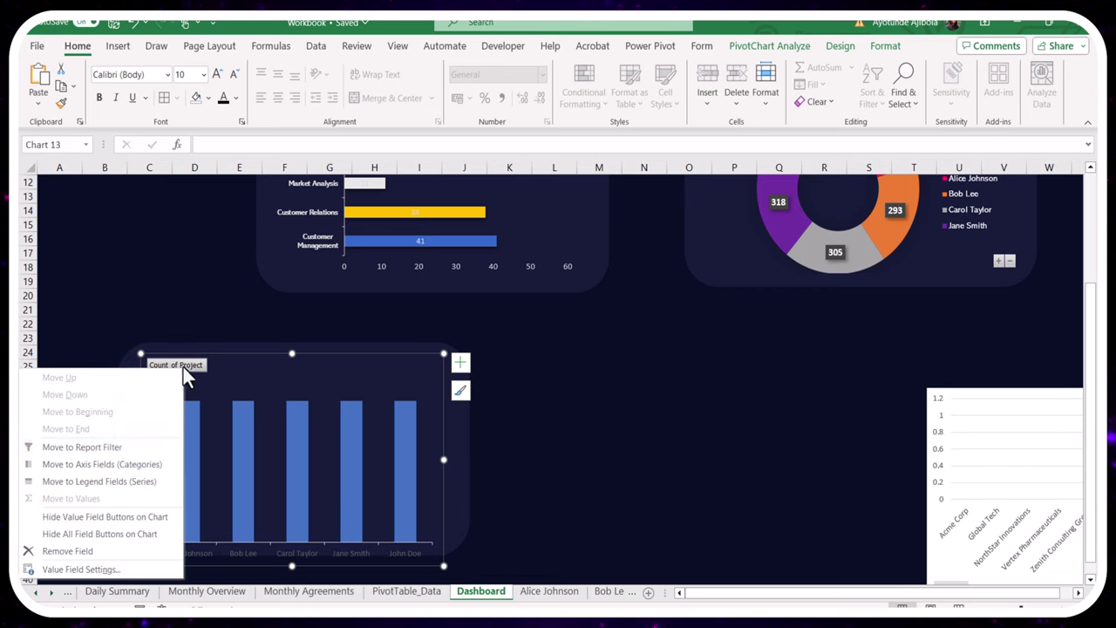
pyautogui.click(89, 516)
pyautogui.click(553, 453)
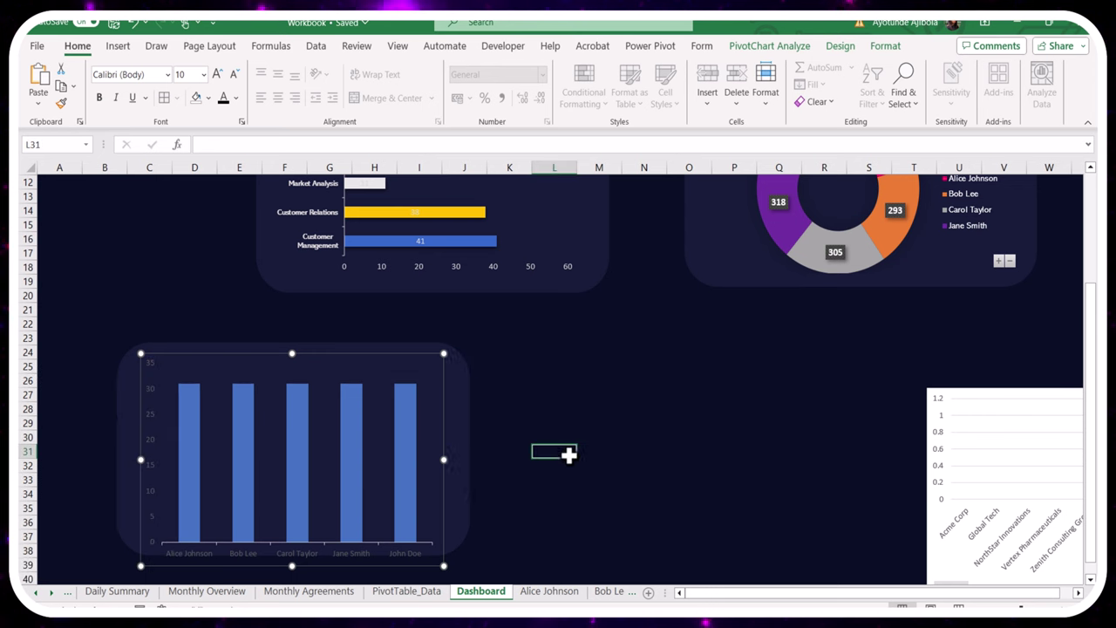
# Colour the John Doe bar pink and the Alice Johnson bar purple
pyautogui.rightClick(403, 432)
pyautogui.click(420, 464)
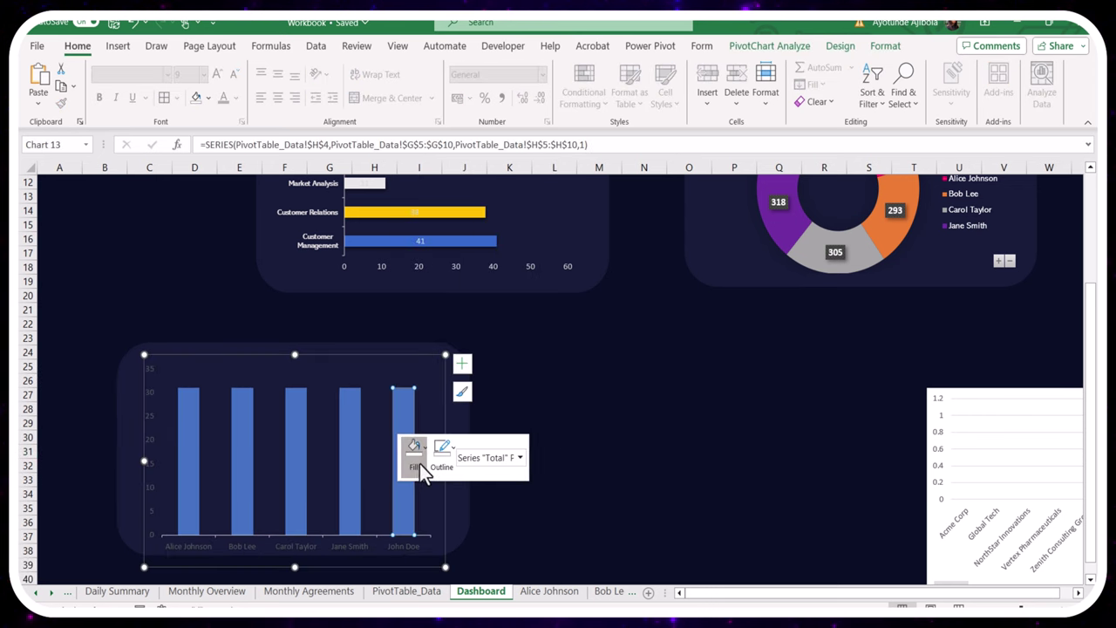
pyautogui.click(428, 316)
pyautogui.click(574, 390)
pyautogui.click(188, 453)
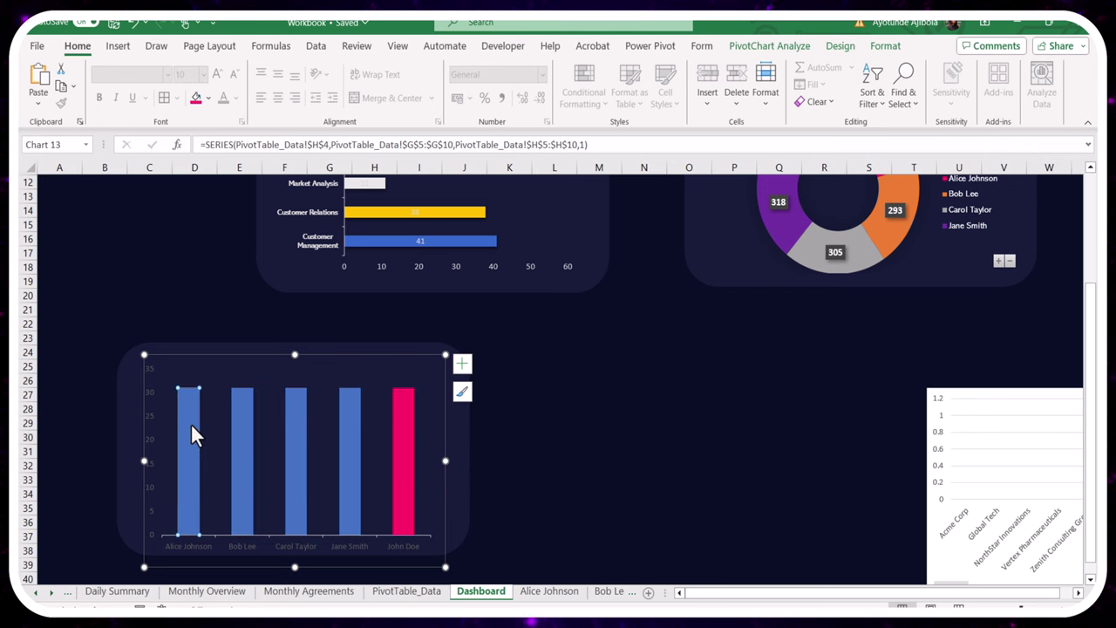
pyautogui.rightClick(191, 424)
pyautogui.click(209, 452)
pyautogui.click(247, 316)
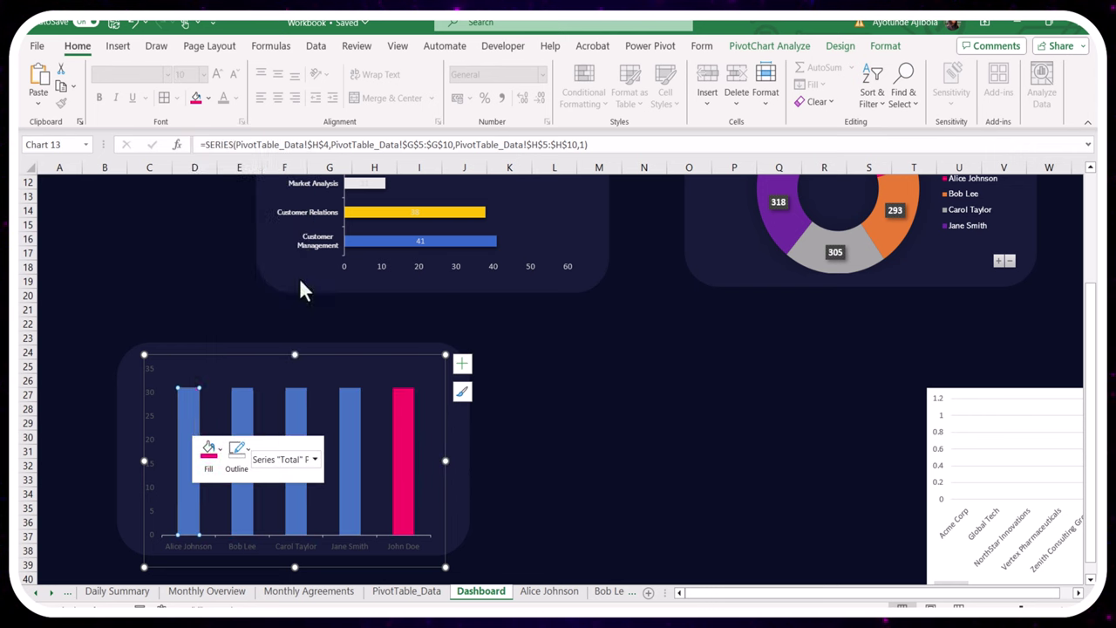
pyautogui.click(524, 380)
pyautogui.click(245, 425)
pyautogui.click(245, 425)
pyautogui.rightClick(245, 424)
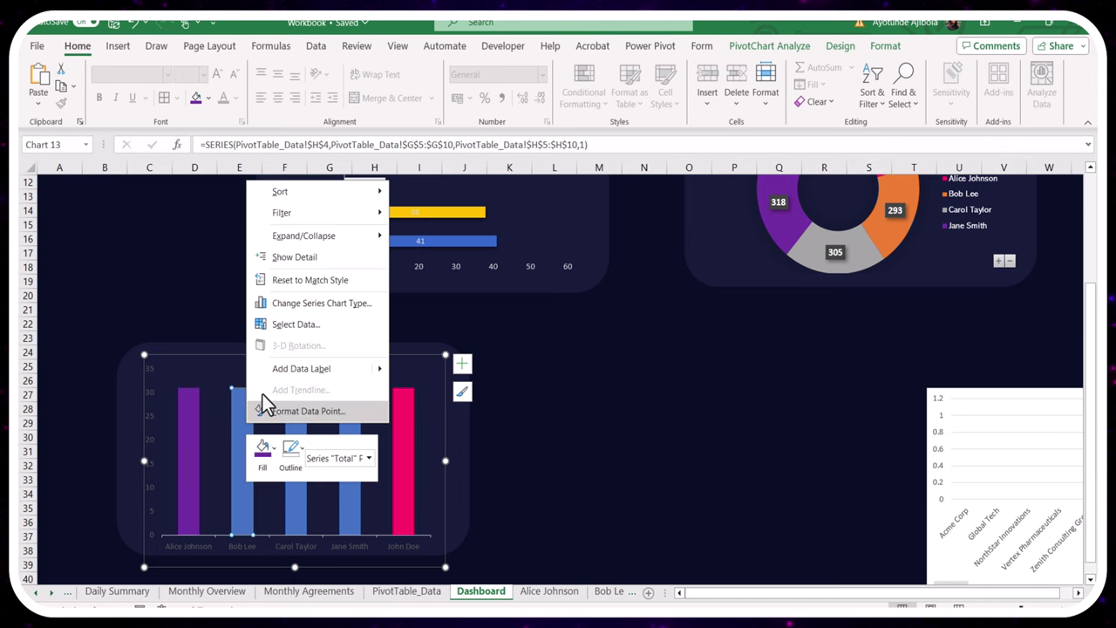
pyautogui.click(264, 450)
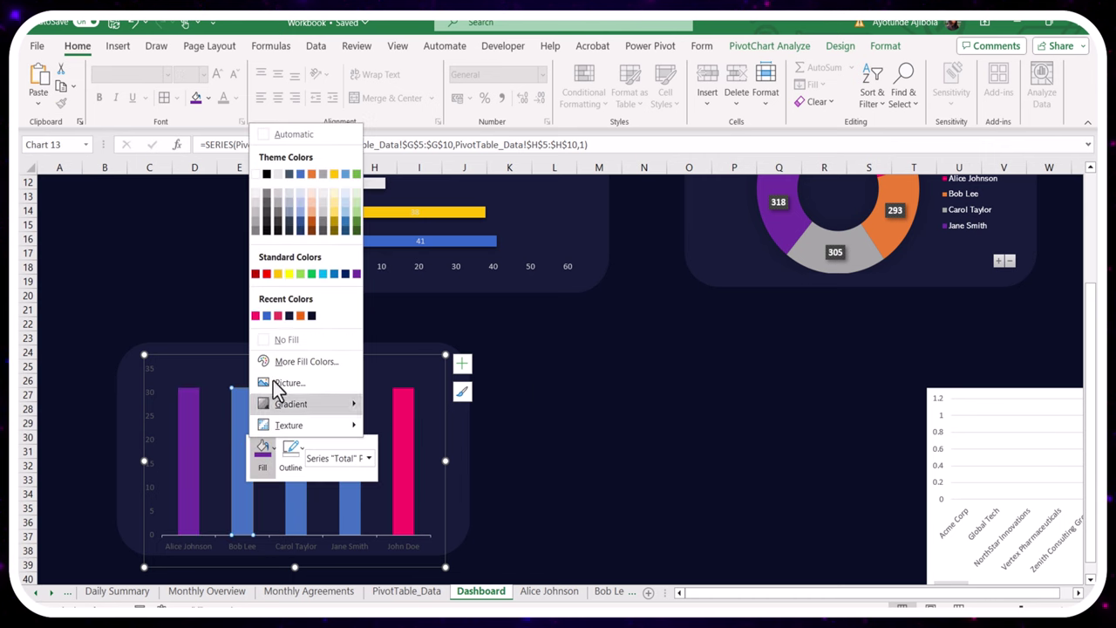
pyautogui.click(311, 173)
pyautogui.click(602, 368)
pyautogui.click(297, 435)
pyautogui.doubleClick(297, 436)
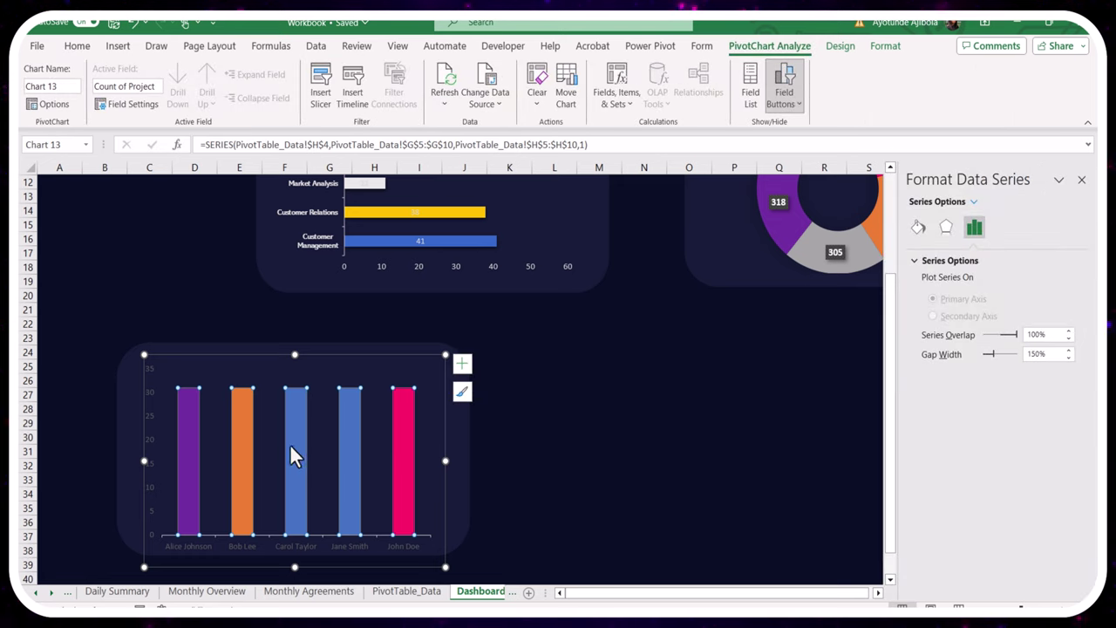
pyautogui.rightClick(290, 444)
pyautogui.click(310, 480)
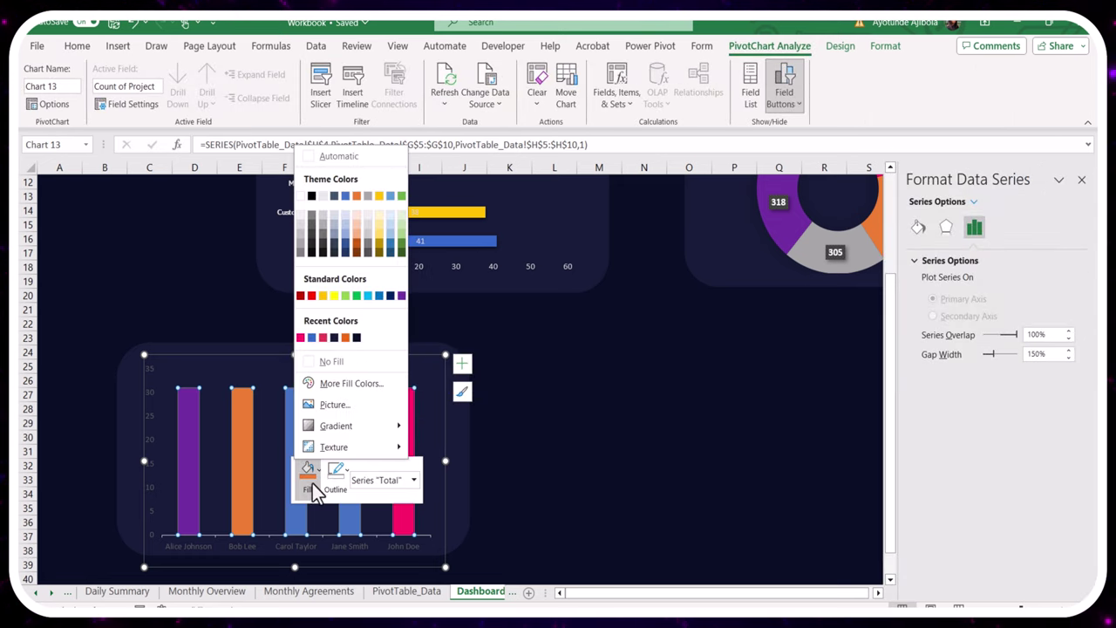
pyautogui.click(334, 296)
pyautogui.click(677, 521)
pyautogui.hotkey('ctrl', 'z')
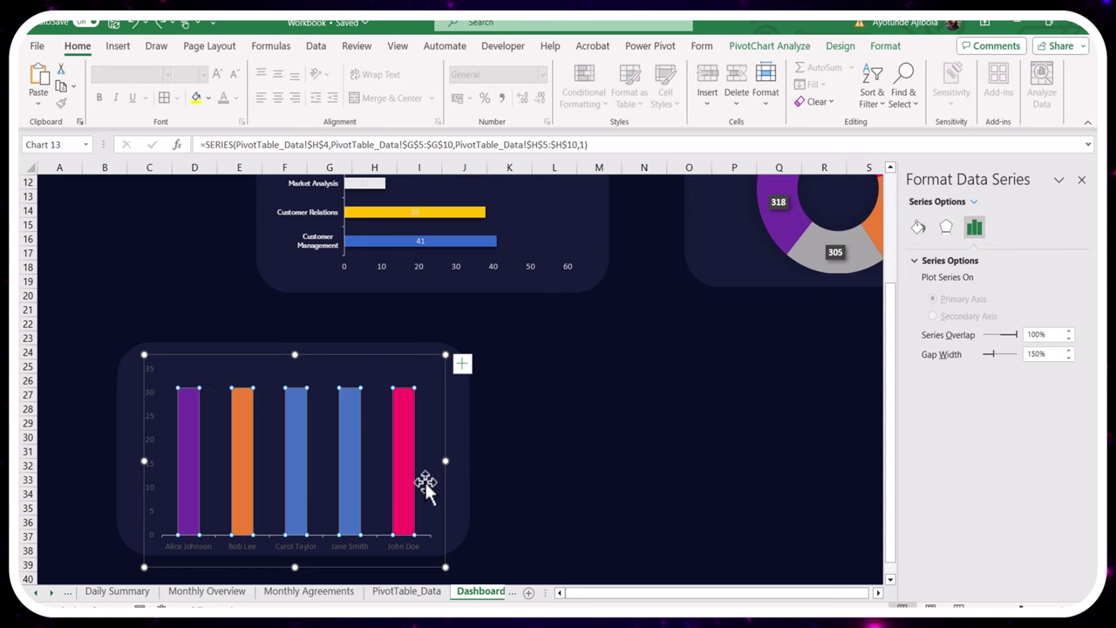
pyautogui.click(300, 424)
pyautogui.rightClick(300, 424)
pyautogui.click(330, 452)
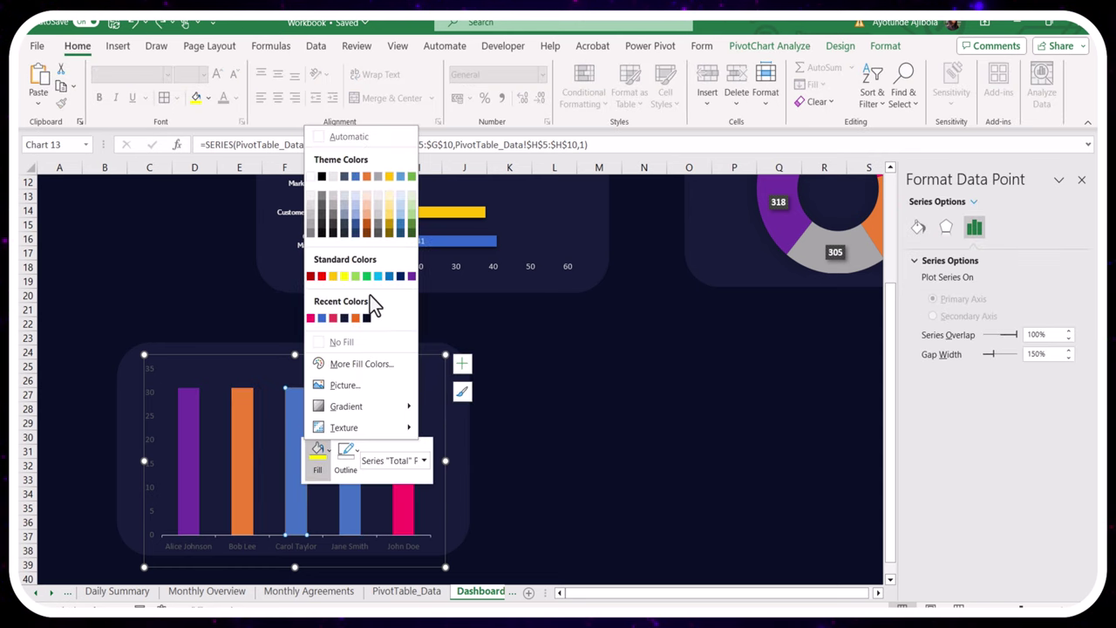
pyautogui.click(344, 279)
pyautogui.click(559, 387)
# Colour the Jane Smith bar gold
pyautogui.click(353, 417)
pyautogui.click(353, 416)
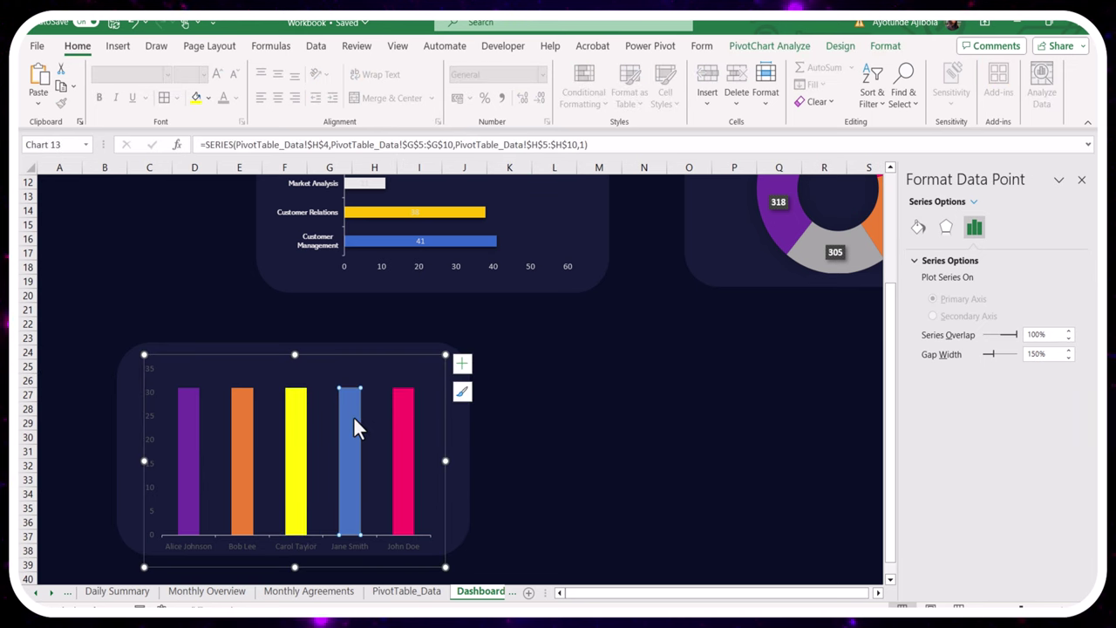
pyautogui.rightClick(353, 416)
pyautogui.click(371, 445)
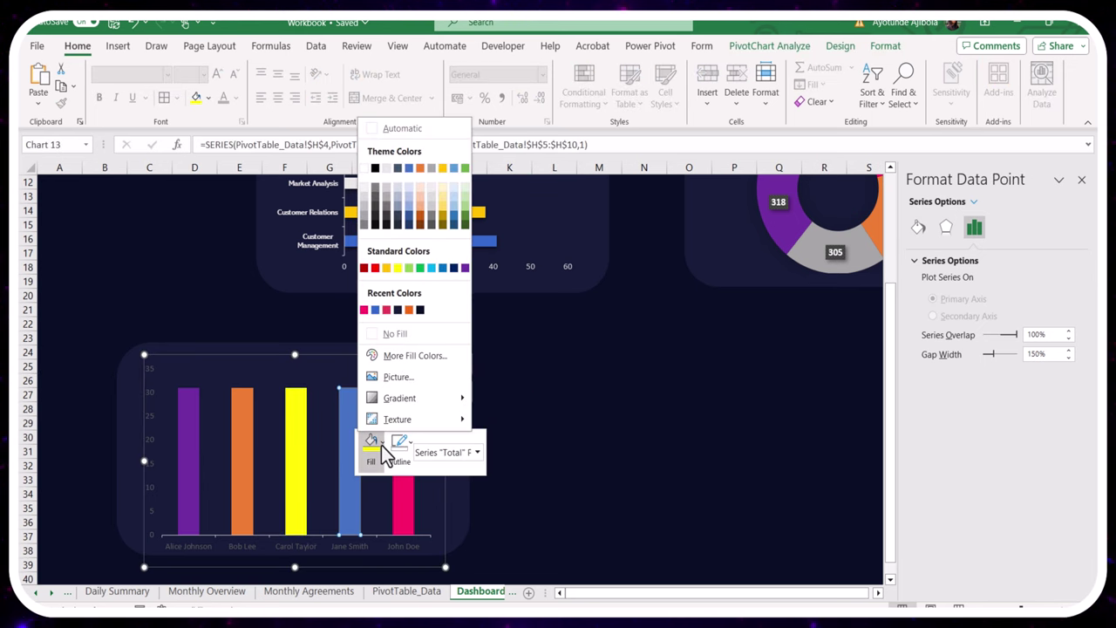
pyautogui.click(445, 214)
pyautogui.click(645, 369)
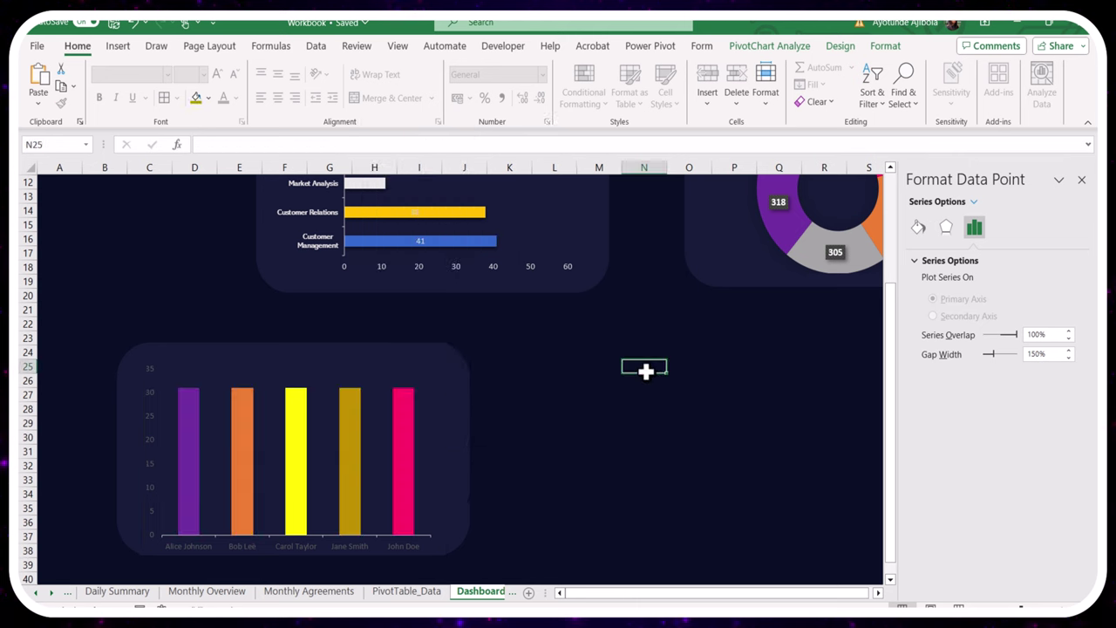
# Browse the employee chart's element and style options
pyautogui.click(436, 366)
pyautogui.click(582, 497)
pyautogui.rightClick(150, 425)
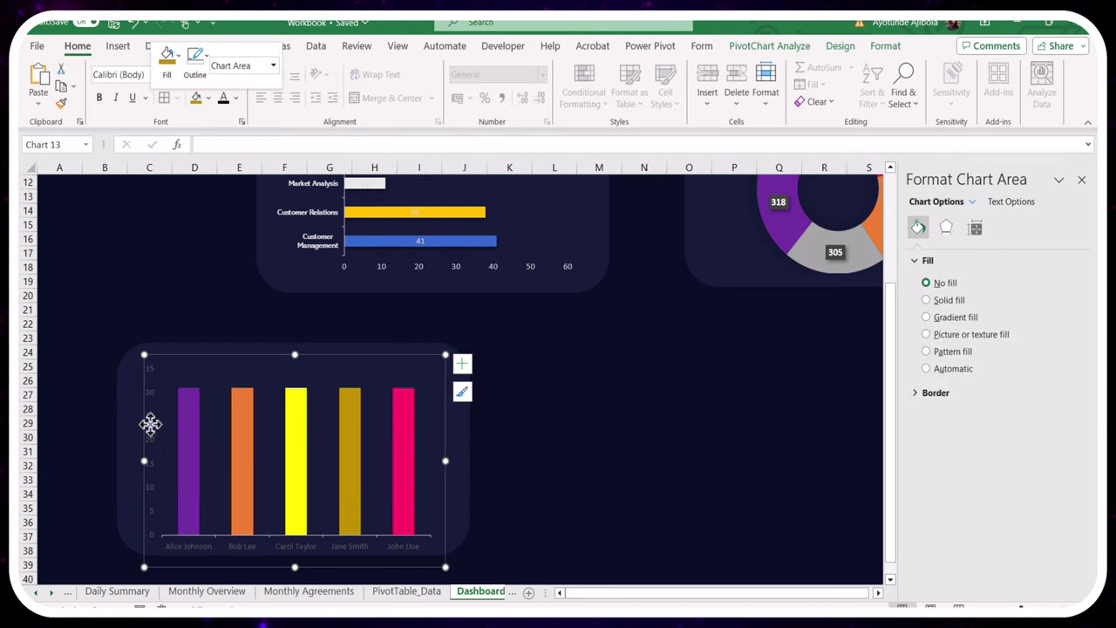
pyautogui.press('Escape')
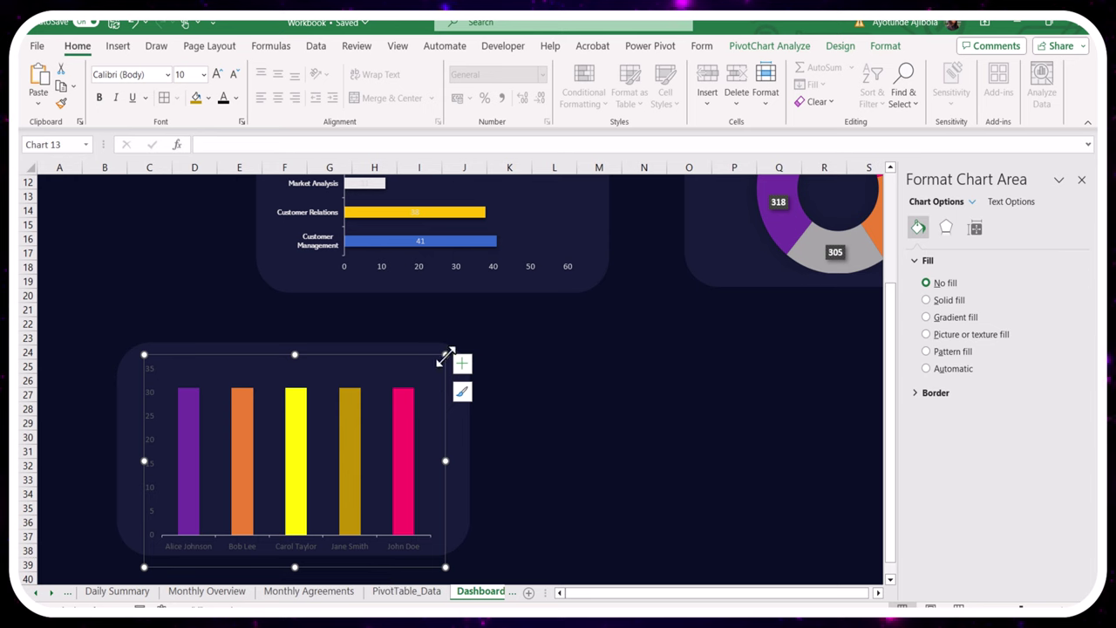
pyautogui.click(463, 363)
pyautogui.click(464, 392)
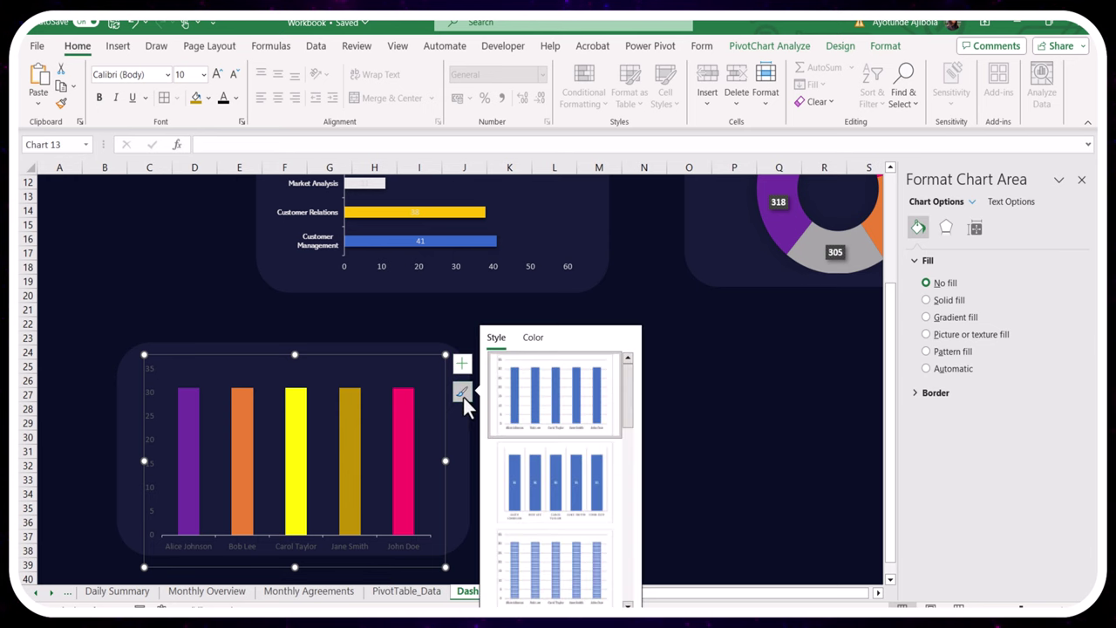
pyautogui.click(775, 313)
# Make the employee-name axis labels bold white Abadi
pyautogui.click(401, 366)
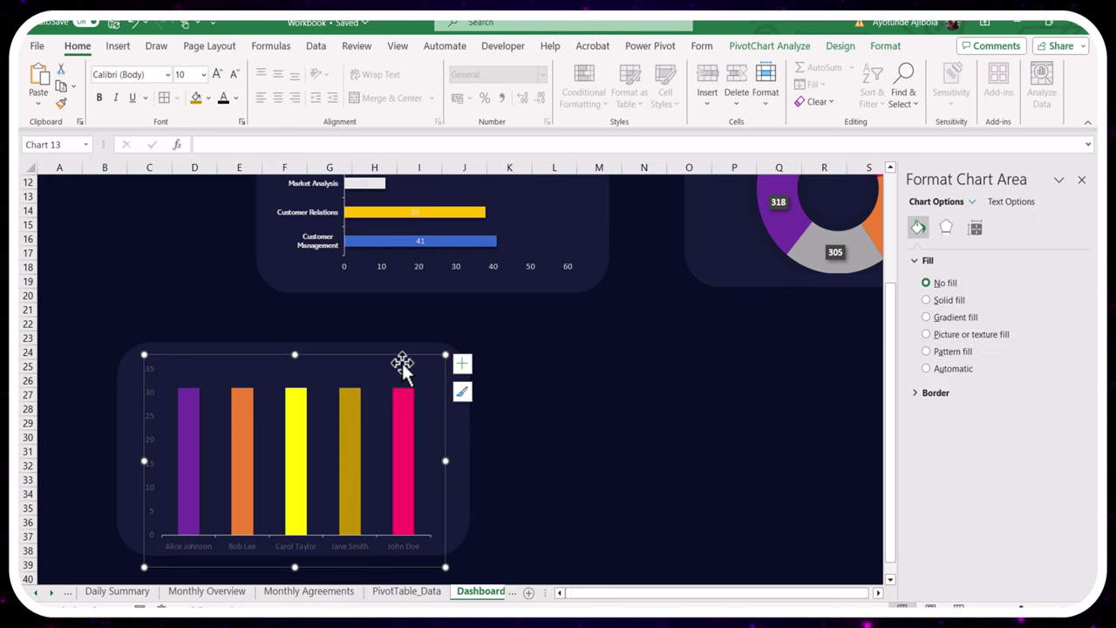
pyautogui.click(155, 415)
pyautogui.click(223, 551)
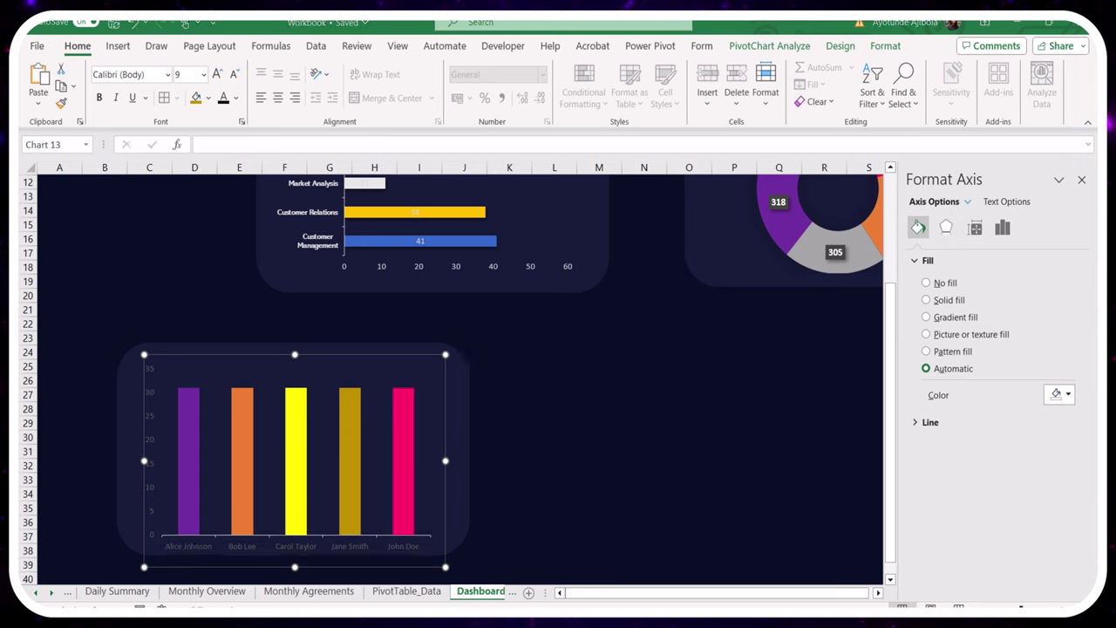
pyautogui.click(463, 367)
pyautogui.click(463, 368)
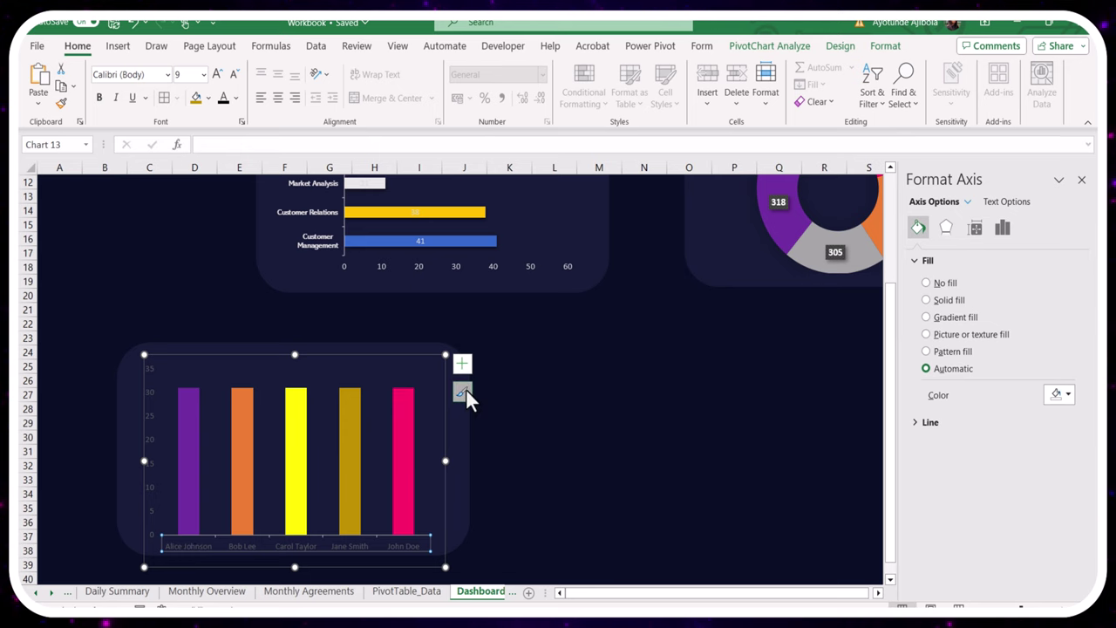
pyautogui.rightClick(415, 548)
pyautogui.click(445, 532)
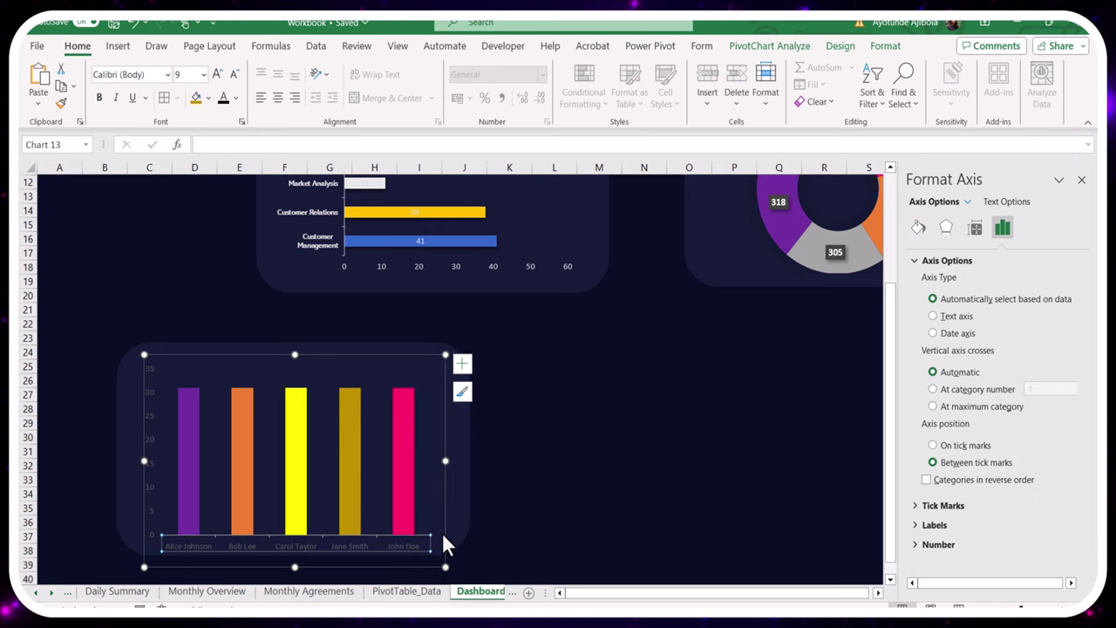
pyautogui.click(169, 75)
pyautogui.click(137, 174)
pyautogui.click(99, 97)
pyautogui.click(235, 98)
pyautogui.click(230, 159)
# Set the vertical value axis font to Abadi
pyautogui.press('Escape')
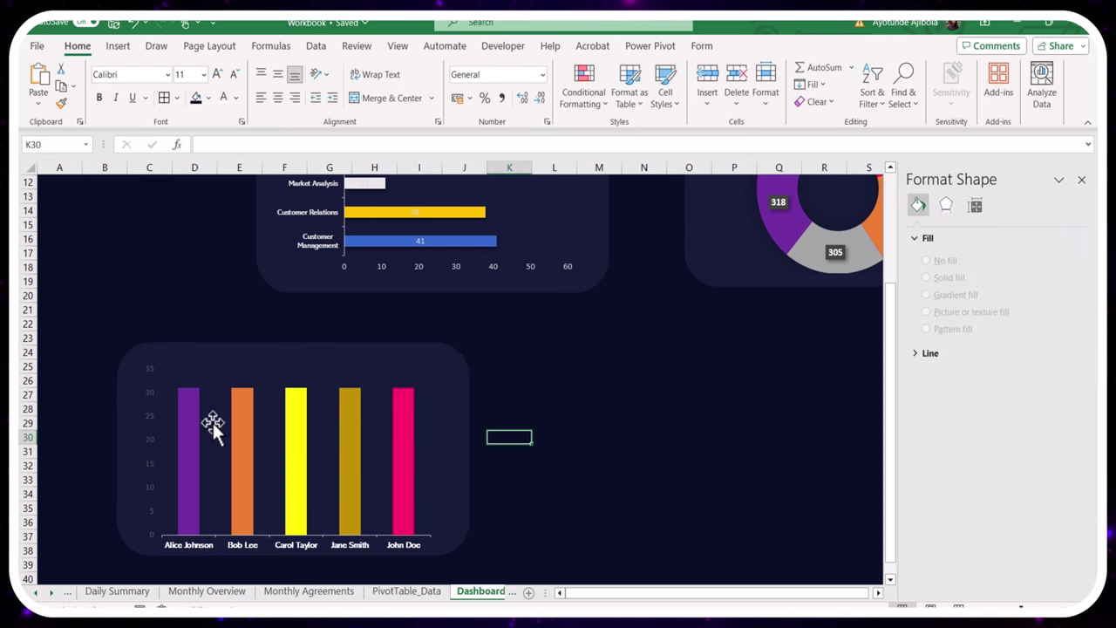
pyautogui.click(146, 436)
pyautogui.click(154, 411)
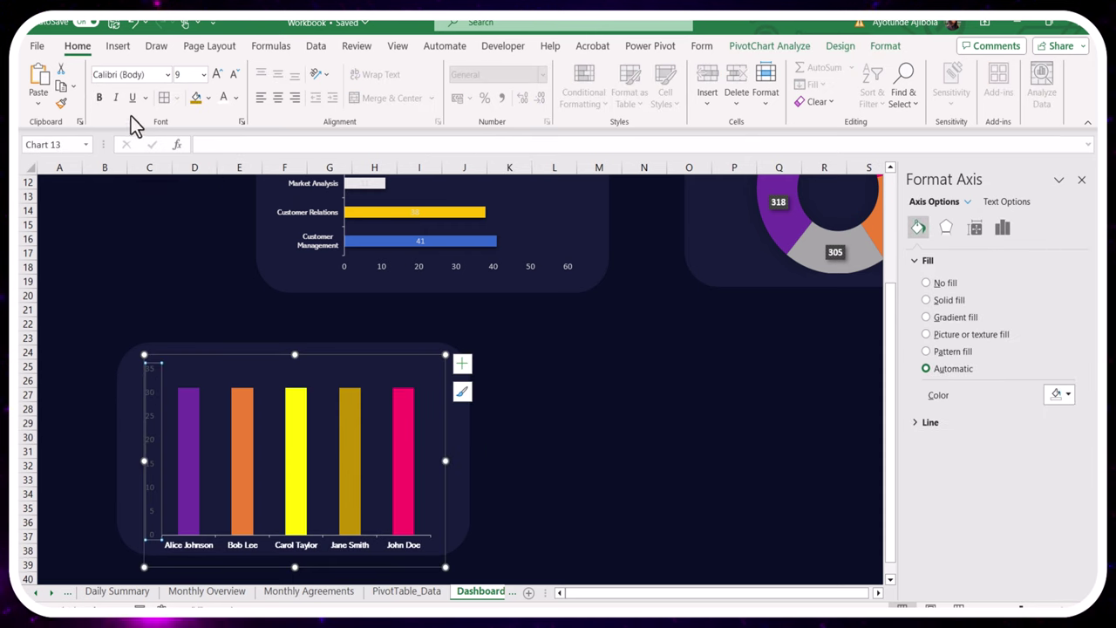
pyautogui.click(168, 75)
pyautogui.click(123, 177)
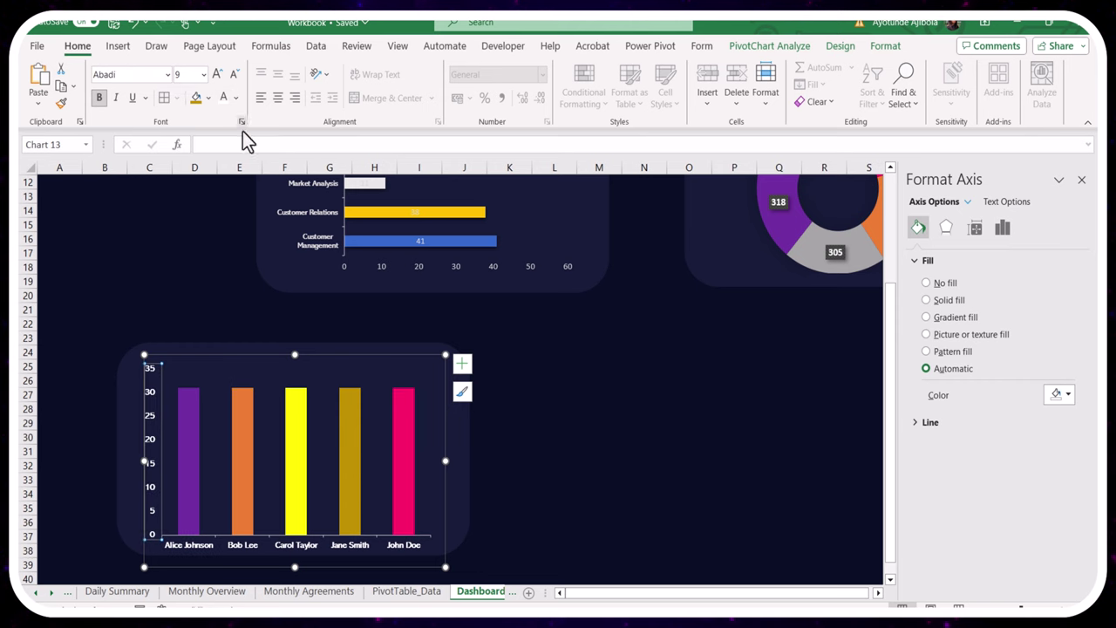
# Group the chart with its background panel and move the group right
pyautogui.keyDown('ctrl'); pyautogui.click(305, 351); pyautogui.keyUp('ctrl')
pyautogui.rightClick(311, 367)
pyautogui.moveTo(357, 172)
pyautogui.click(502, 174)
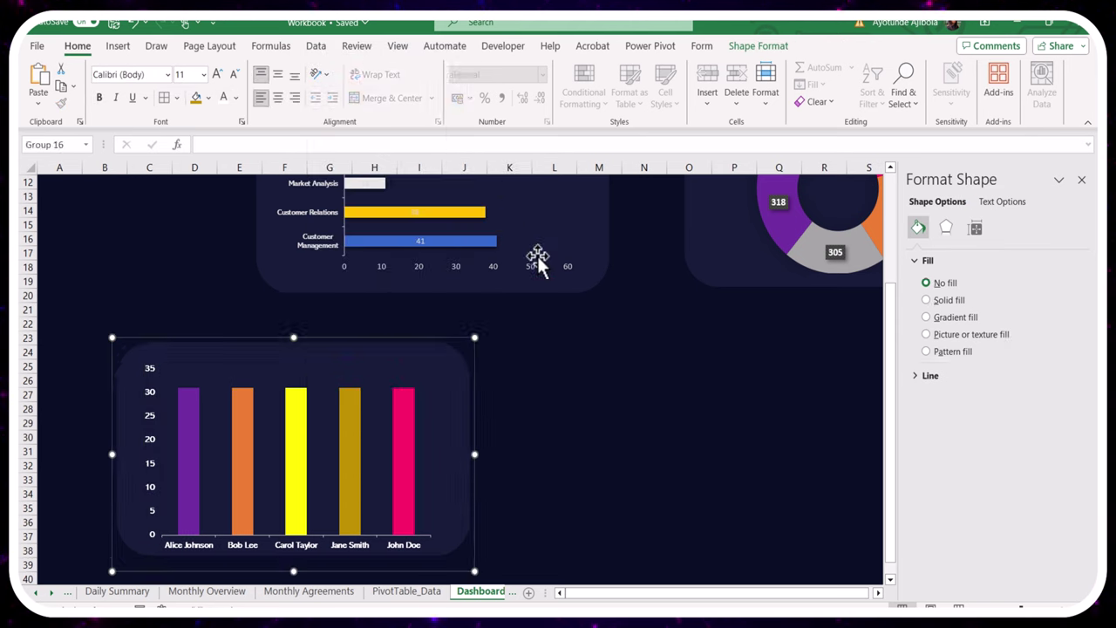
pyautogui.moveTo(398, 367); pyautogui.dragTo(538, 354)
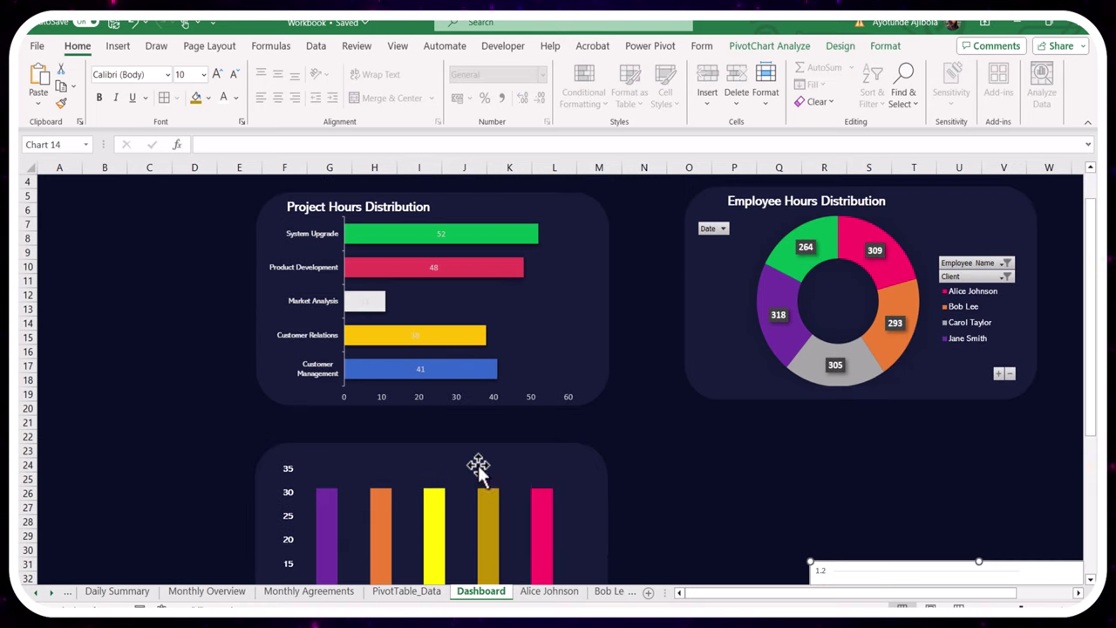
# Paste a copy of the Project Hours Distribution title onto the lower bar chart and reposition it
pyautogui.click(386, 209)
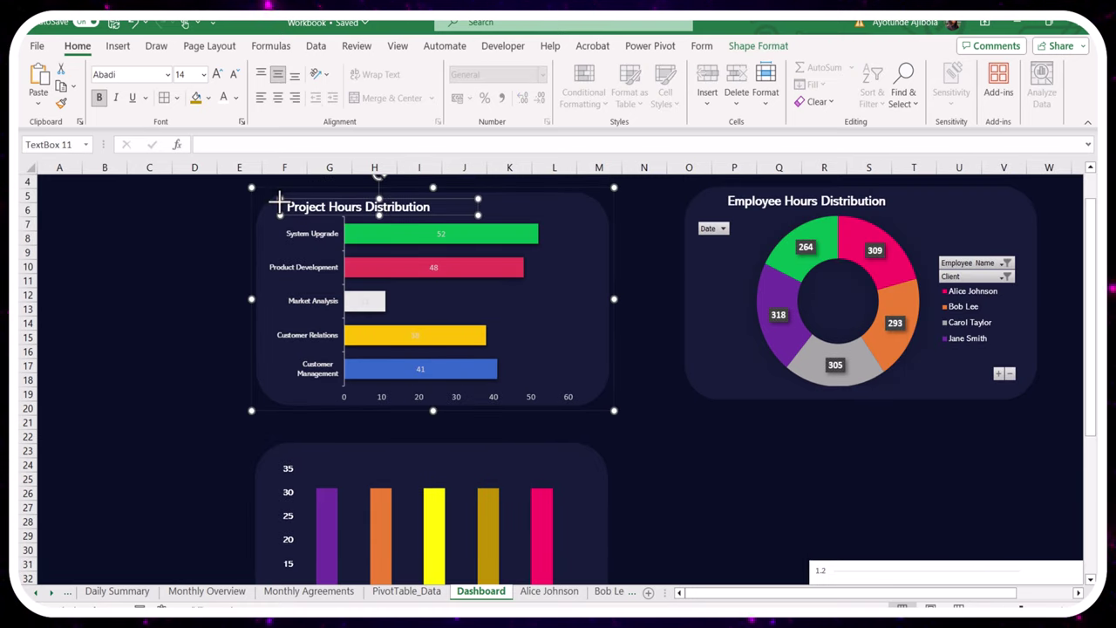
pyautogui.rightClick(277, 202)
pyautogui.click(323, 258)
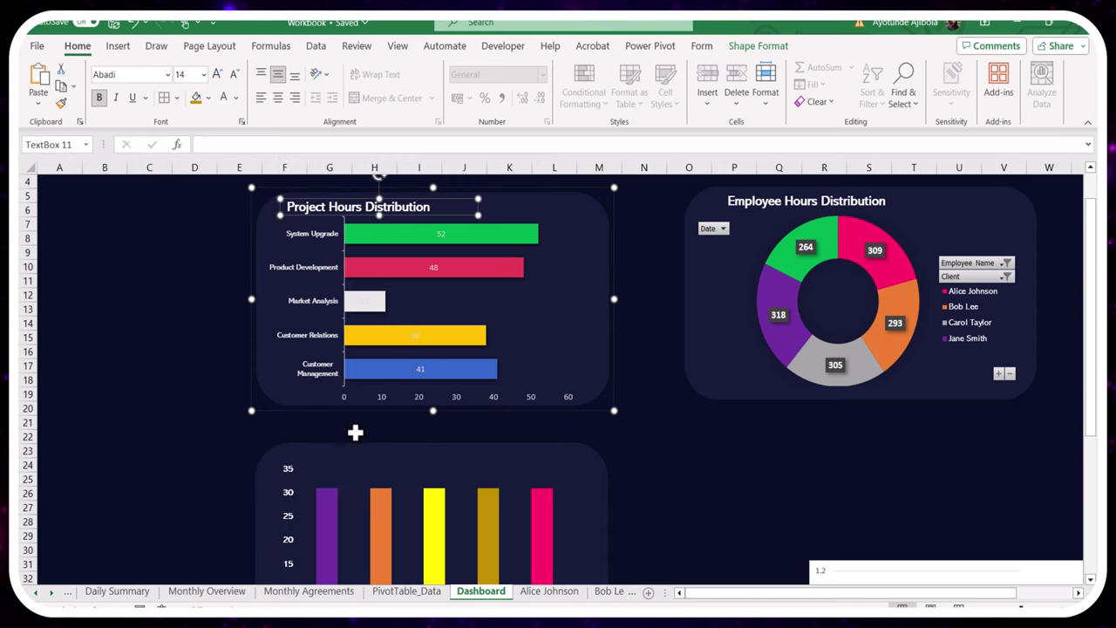
pyautogui.click(367, 463)
pyautogui.hotkey('ctrl', 'v')
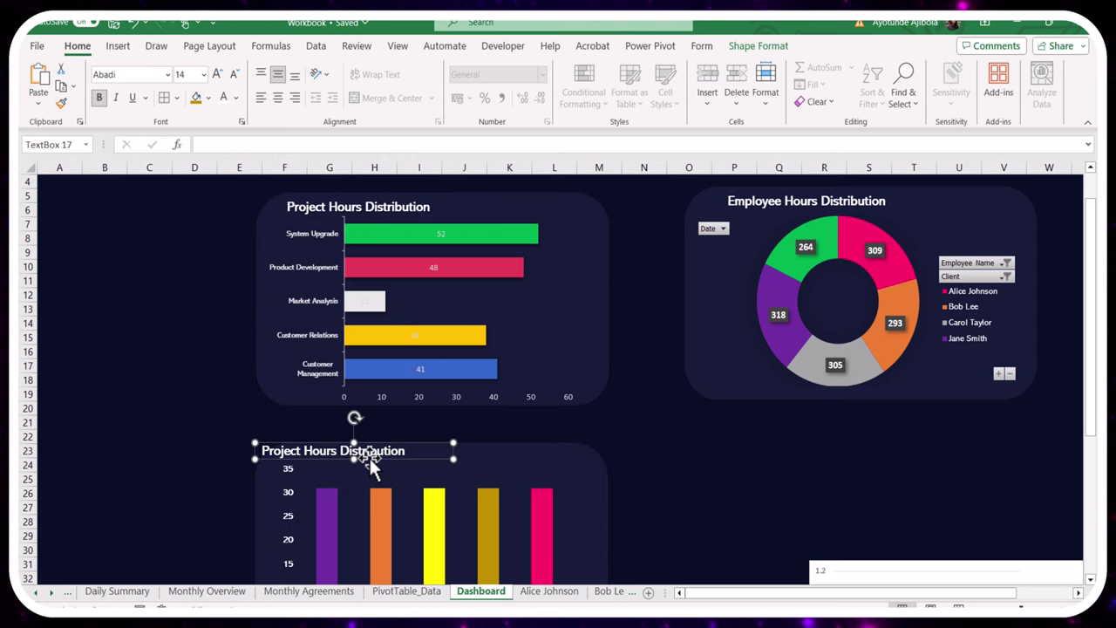
pyautogui.moveTo(370, 467); pyautogui.dragTo(367, 433)
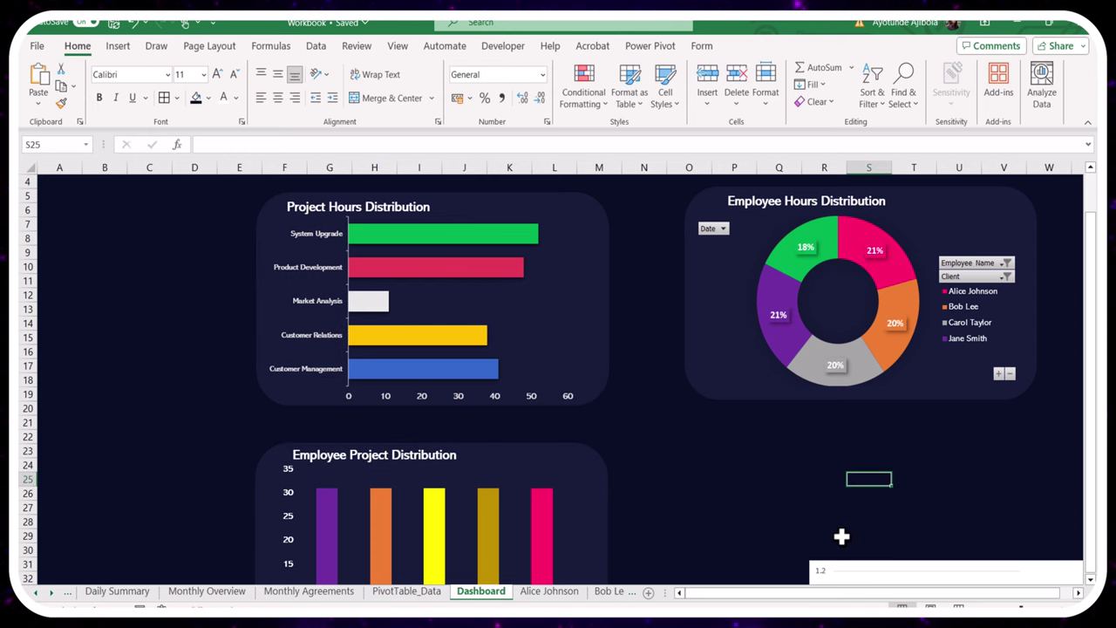
pyautogui.moveTo(864, 567); pyautogui.dragTo(733, 424)
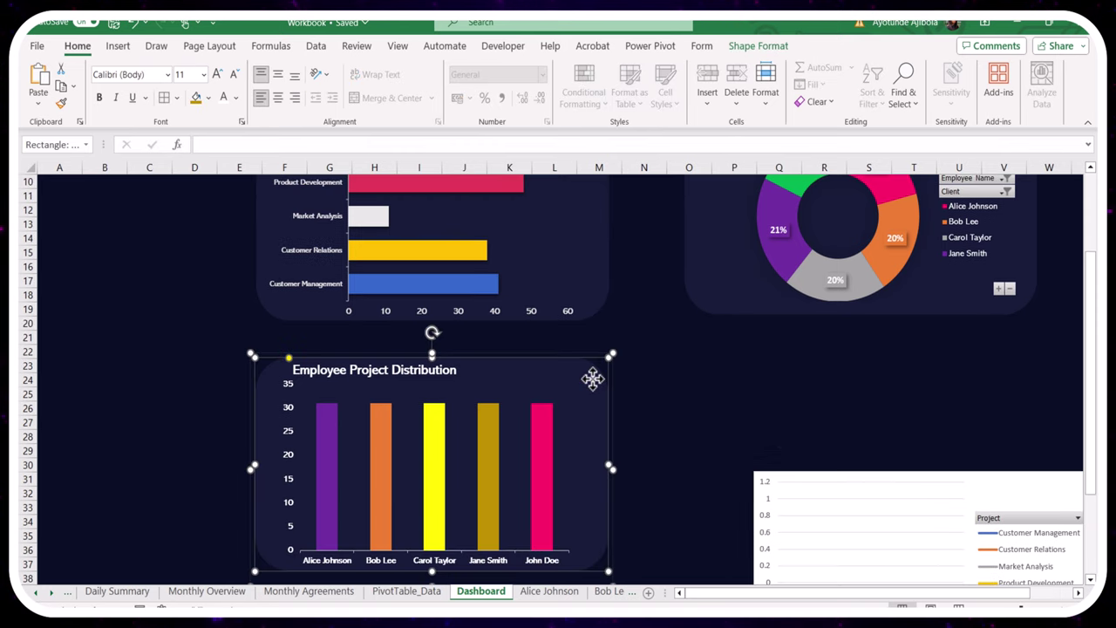
# Paste a copy of the dark panel and bring the line pivot chart in front of it
pyautogui.rightClick(592, 378)
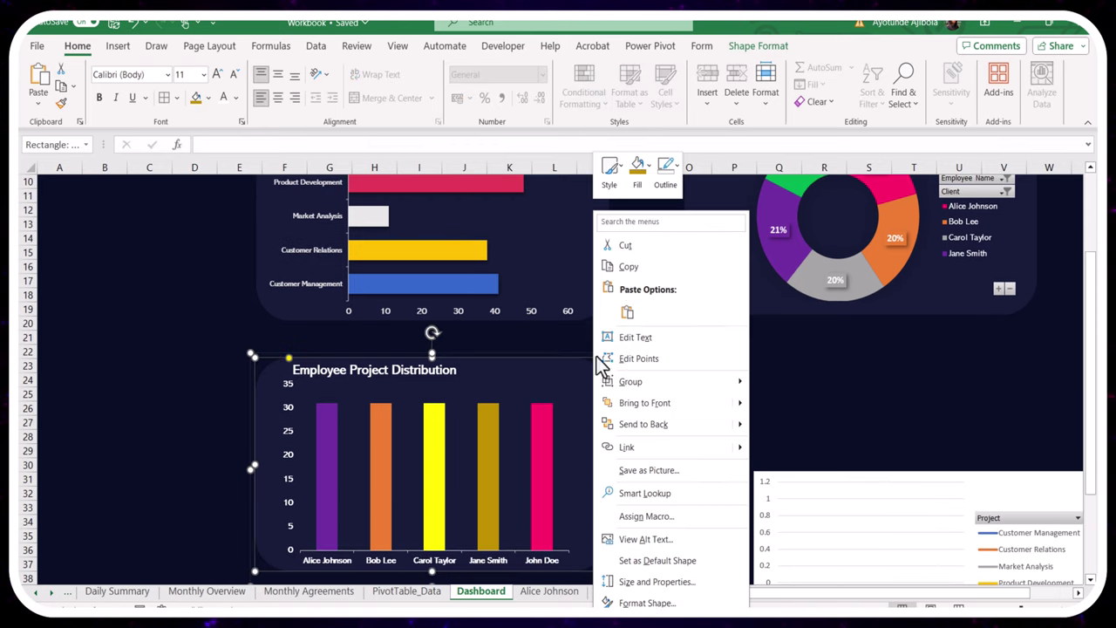
pyautogui.click(621, 265)
pyautogui.click(704, 374)
pyautogui.hotkey('ctrl', 'v')
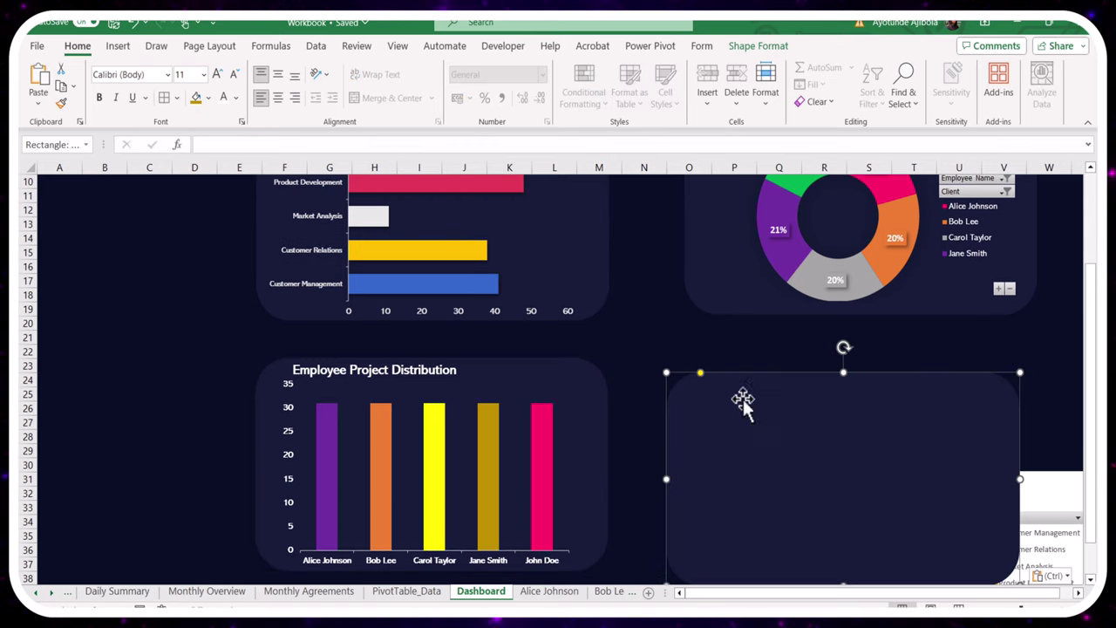
pyautogui.moveTo(1034, 469); pyautogui.dragTo(1027, 406)
pyautogui.rightClick(1028, 405)
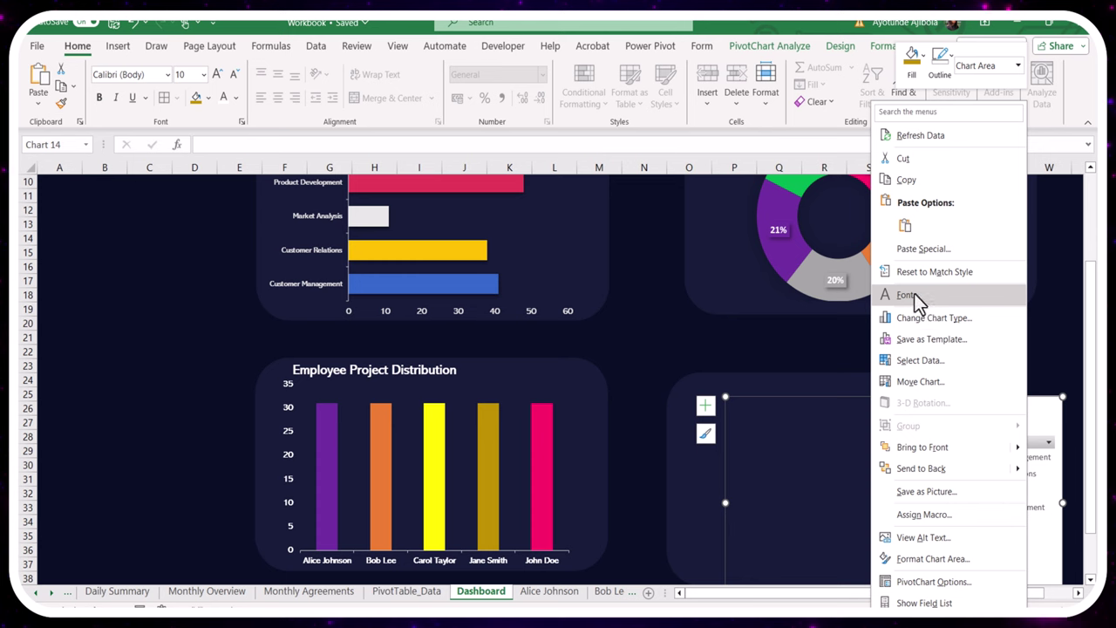
pyautogui.click(954, 450)
pyautogui.moveTo(847, 397); pyautogui.dragTo(799, 387)
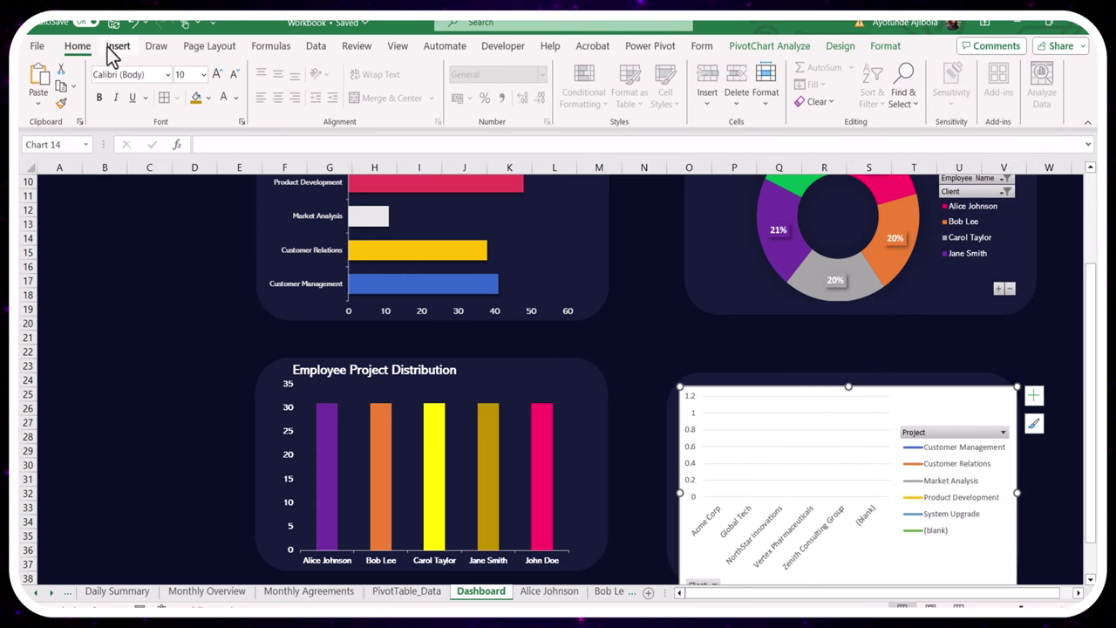
# Remove the line chart's gridlines, legend and Total title
pyautogui.click(207, 98)
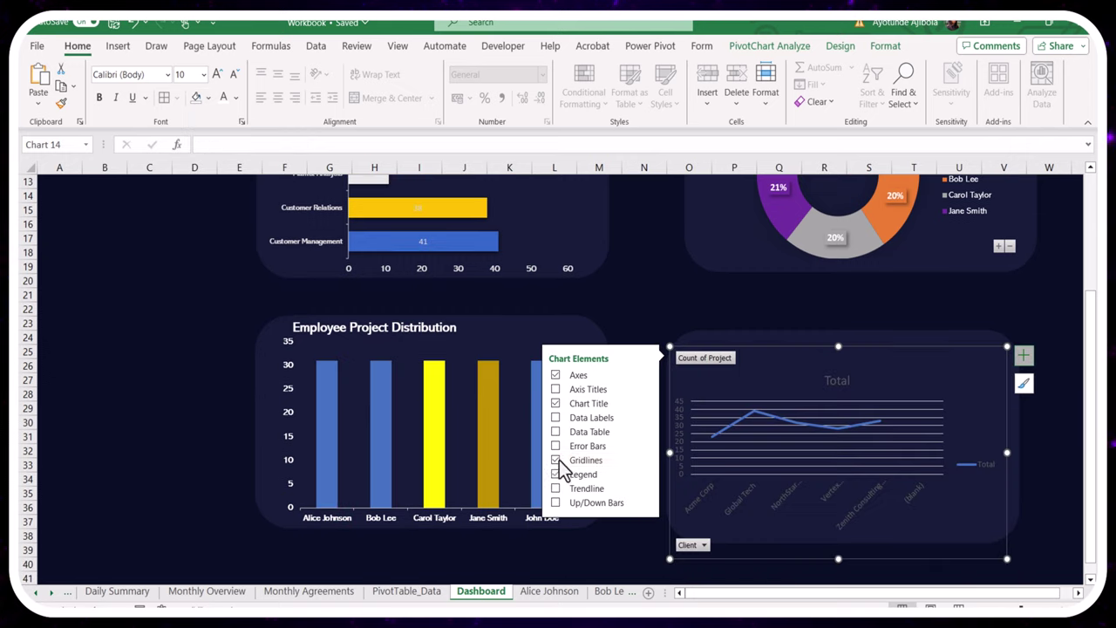
pyautogui.click(556, 460)
pyautogui.click(555, 472)
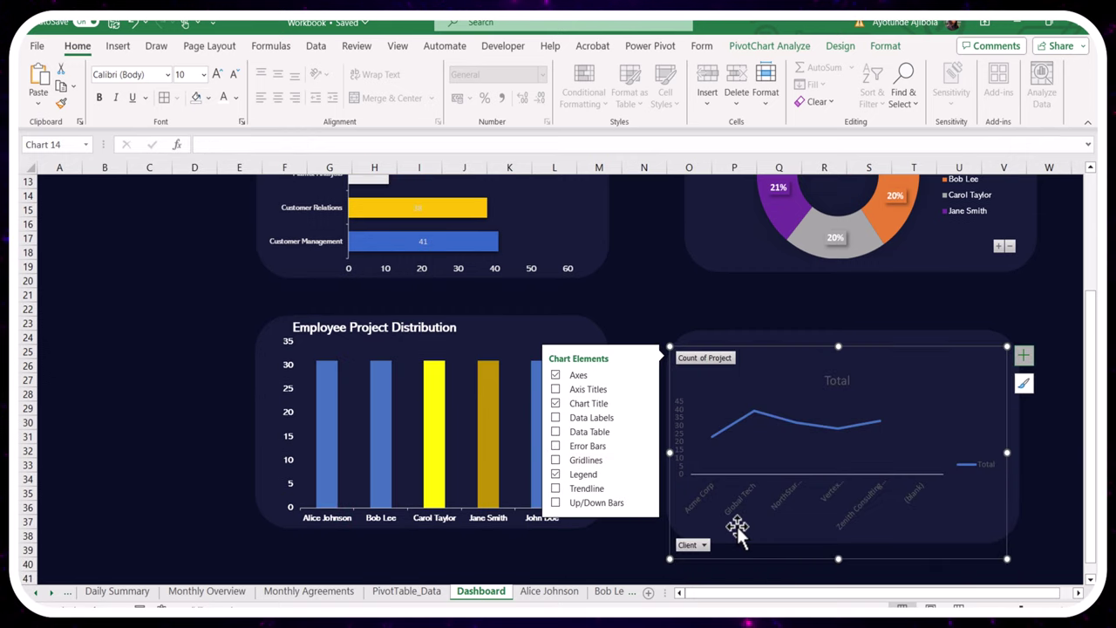
pyautogui.click(556, 403)
pyautogui.press('Escape')
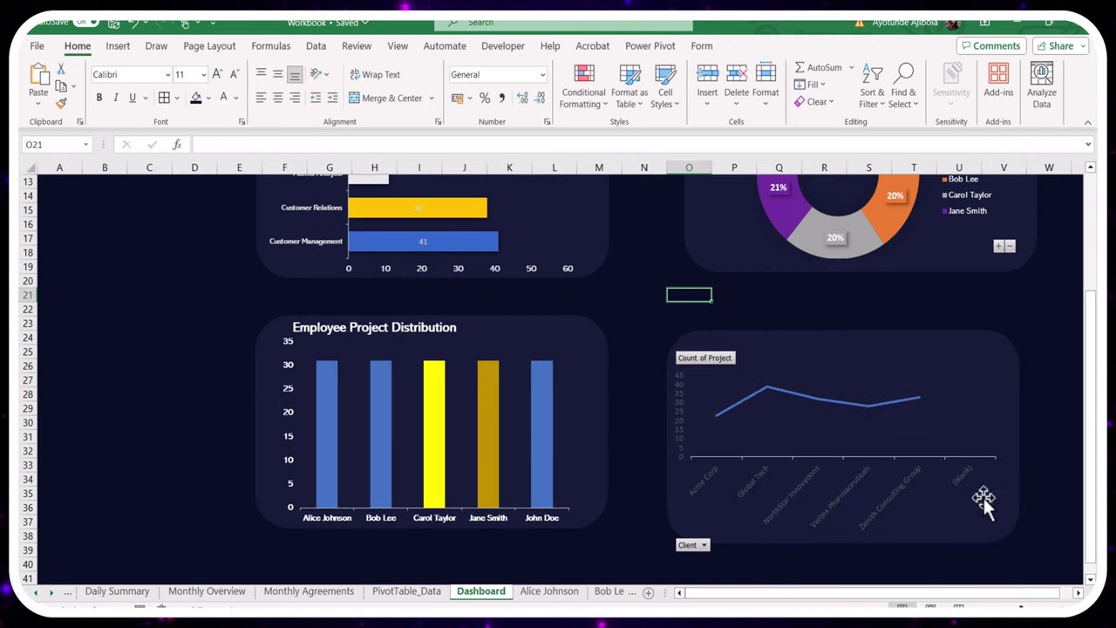
# Exclude blank clients using the line chart's Client filter
pyautogui.click(705, 545)
pyautogui.click(646, 524)
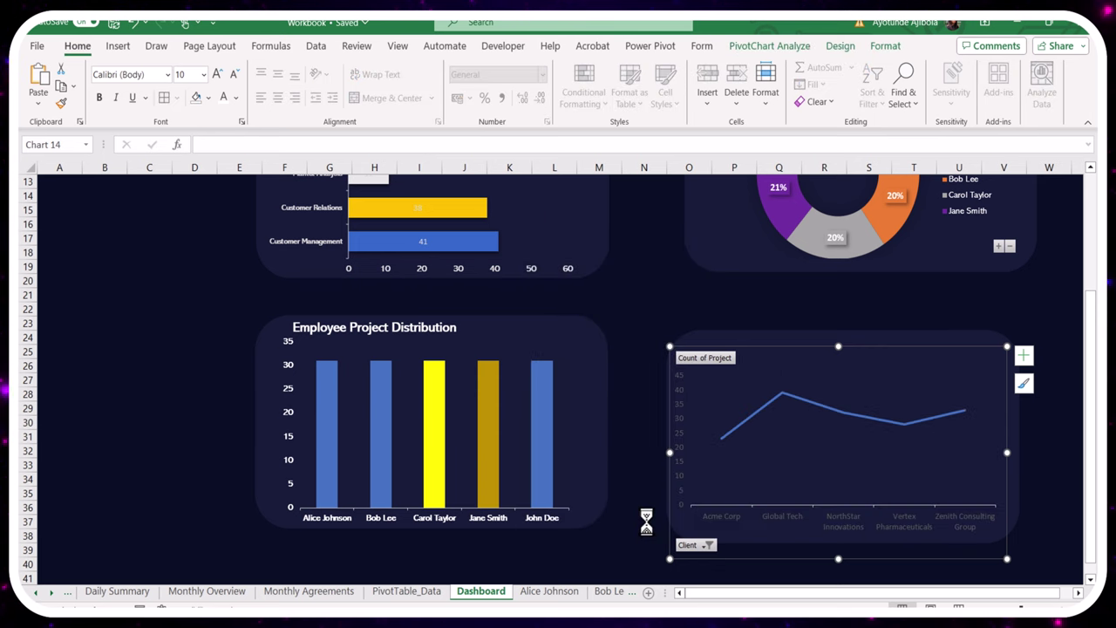
pyautogui.rightClick(704, 362)
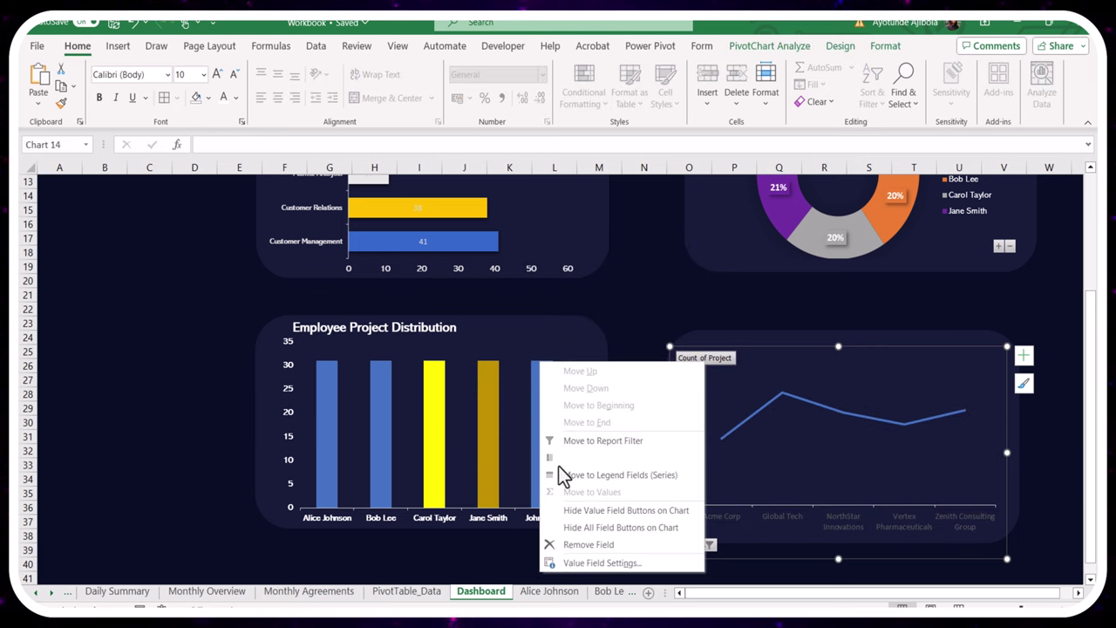
# Hide the line chart's field buttons and make its value axis font white Abadi
pyautogui.click(610, 527)
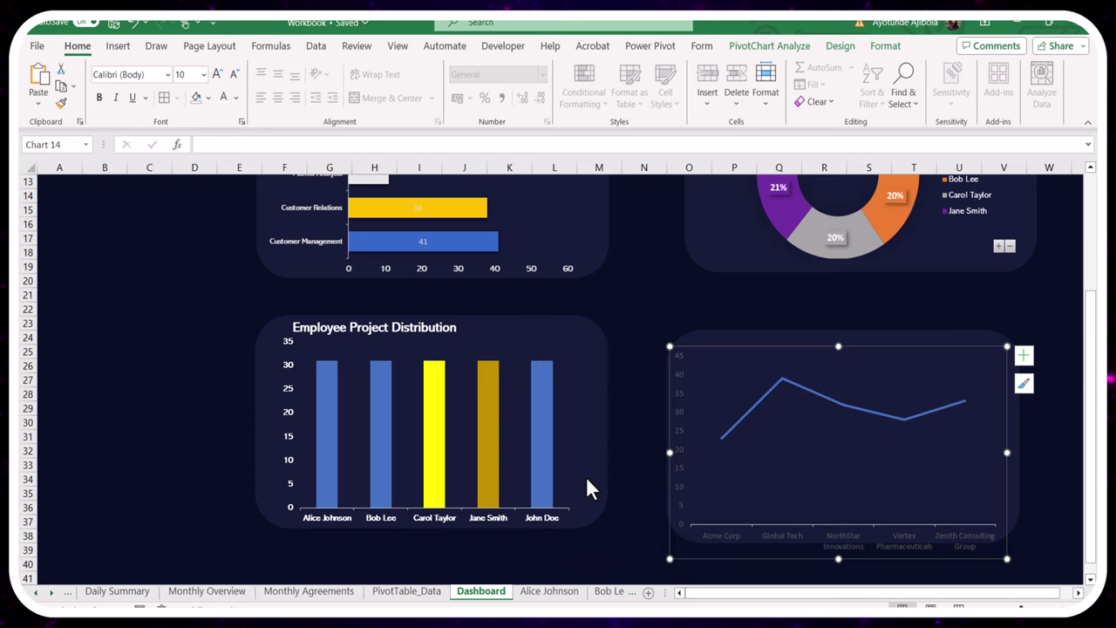
pyautogui.click(722, 416)
pyautogui.click(677, 404)
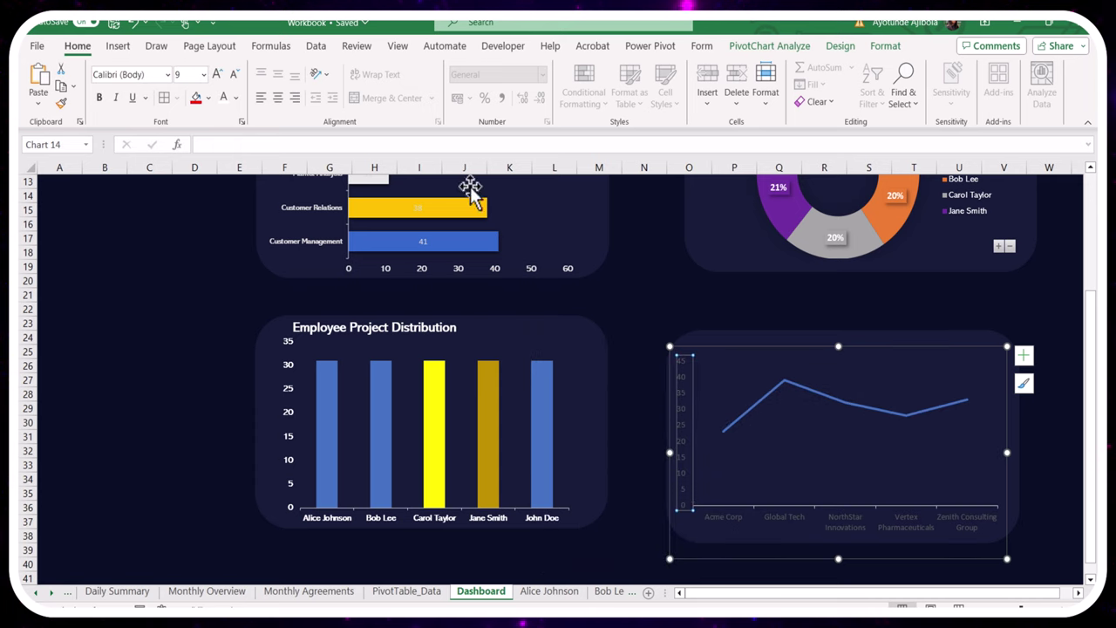
pyautogui.click(167, 74)
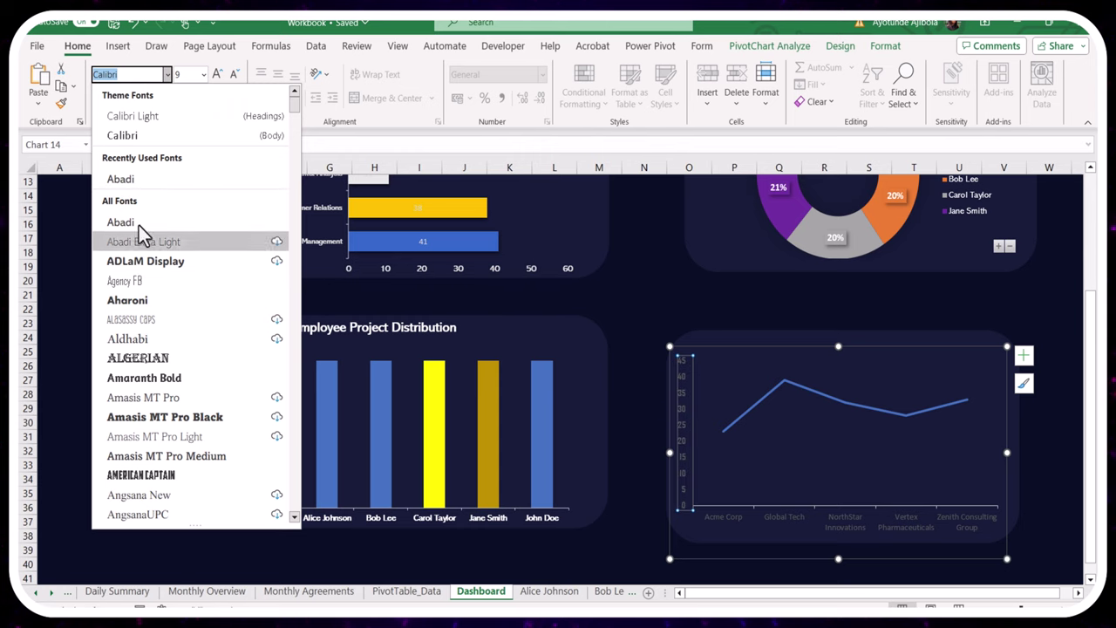
pyautogui.click(138, 178)
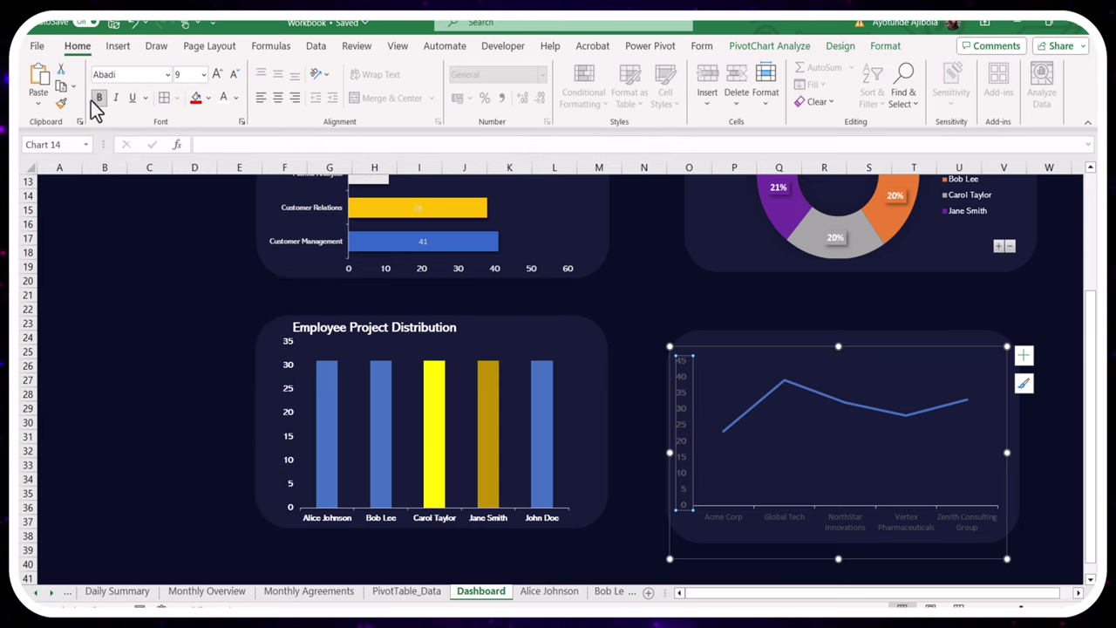
pyautogui.click(223, 99)
# Make the client-name axis labels bold Calibri
pyautogui.click(792, 528)
pyautogui.click(791, 528)
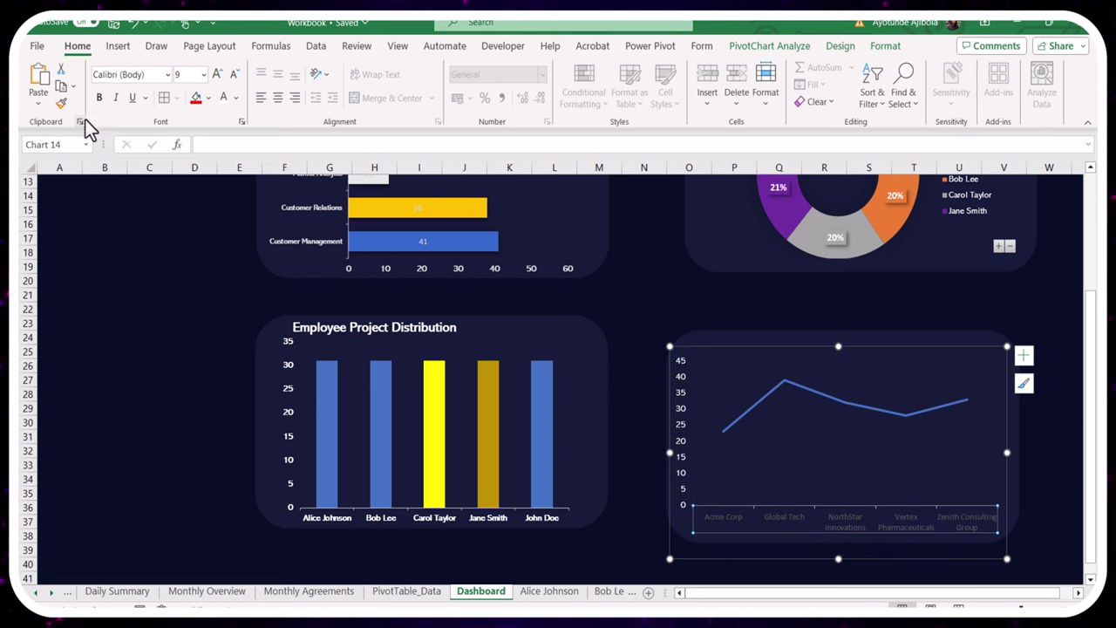
pyautogui.click(101, 99)
pyautogui.click(167, 74)
pyautogui.click(122, 178)
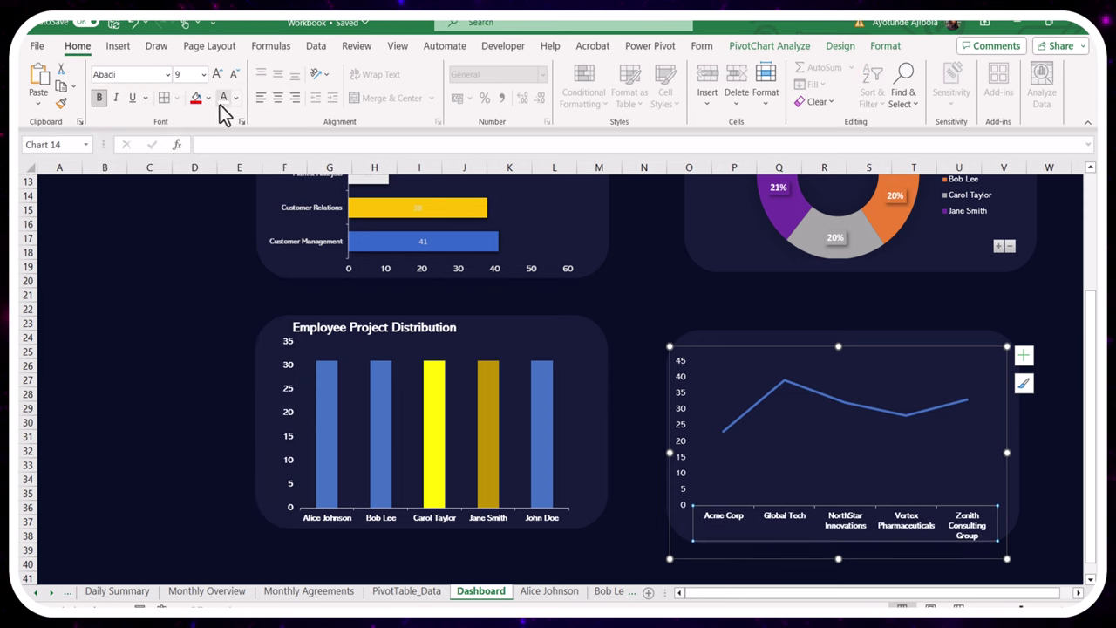
# Apply chart style 2 with data labels and set the chart fill to No Fill
pyautogui.click(1058, 401)
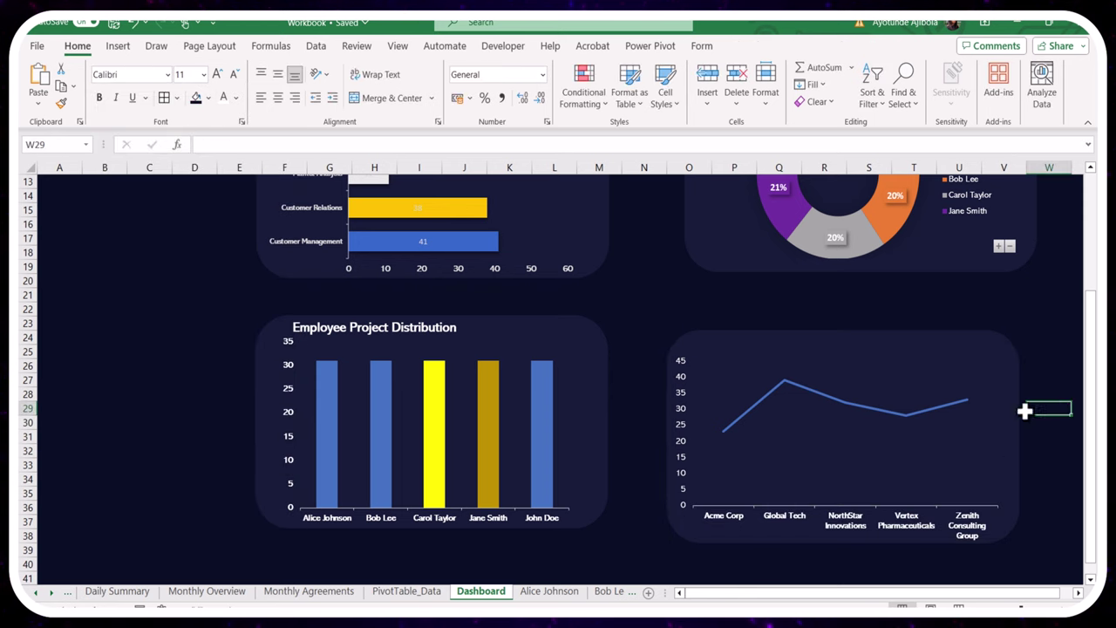
pyautogui.click(852, 403)
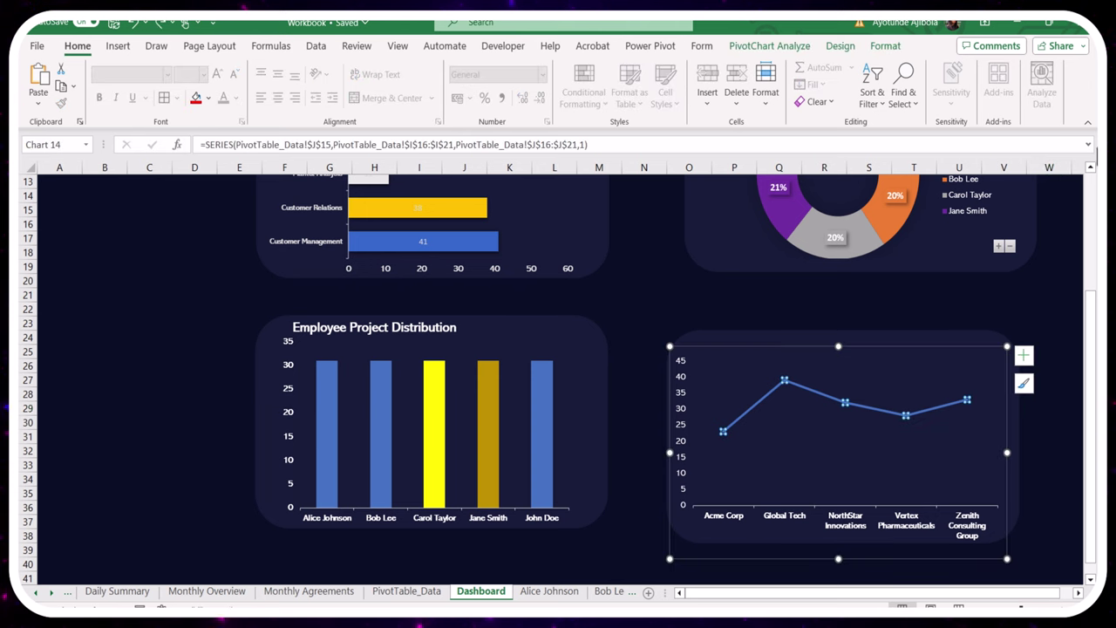
pyautogui.click(1026, 384)
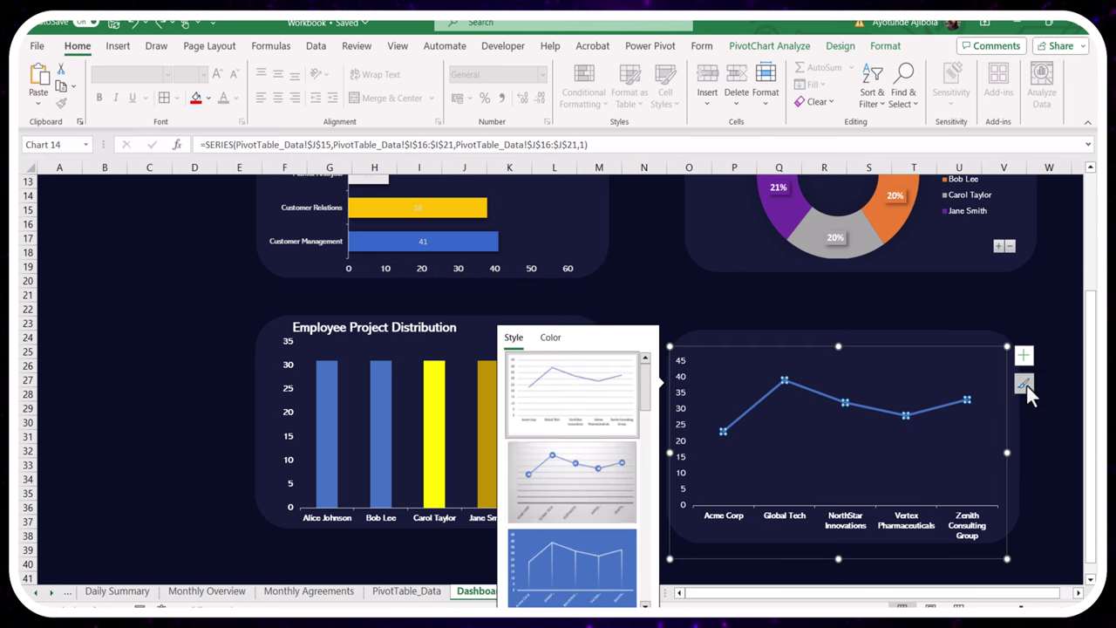
pyautogui.click(570, 470)
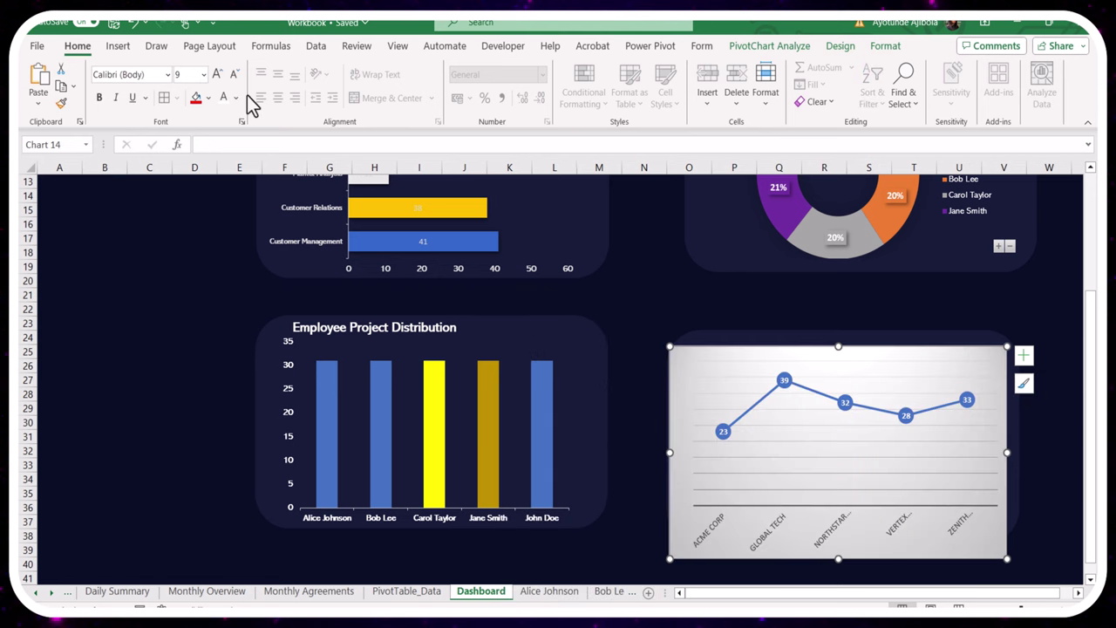
pyautogui.click(208, 98)
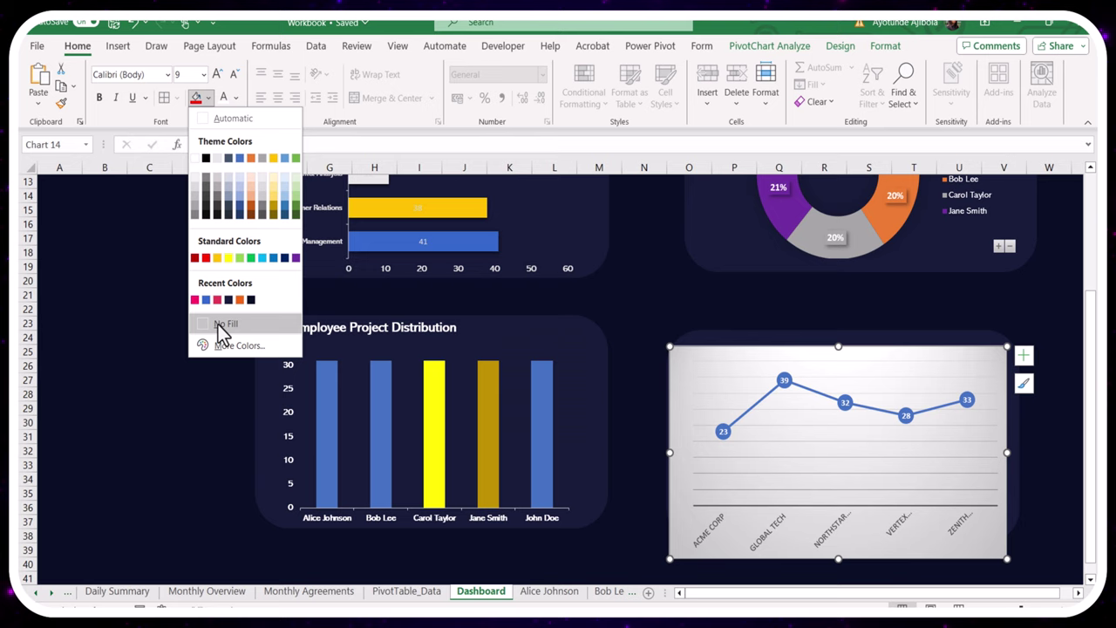
pyautogui.click(217, 322)
# Remove the chart outline, align the chart onto its dark card, and untick Gridlines
pyautogui.click(1049, 309)
pyautogui.moveTo(970, 352); pyautogui.dragTo(981, 352)
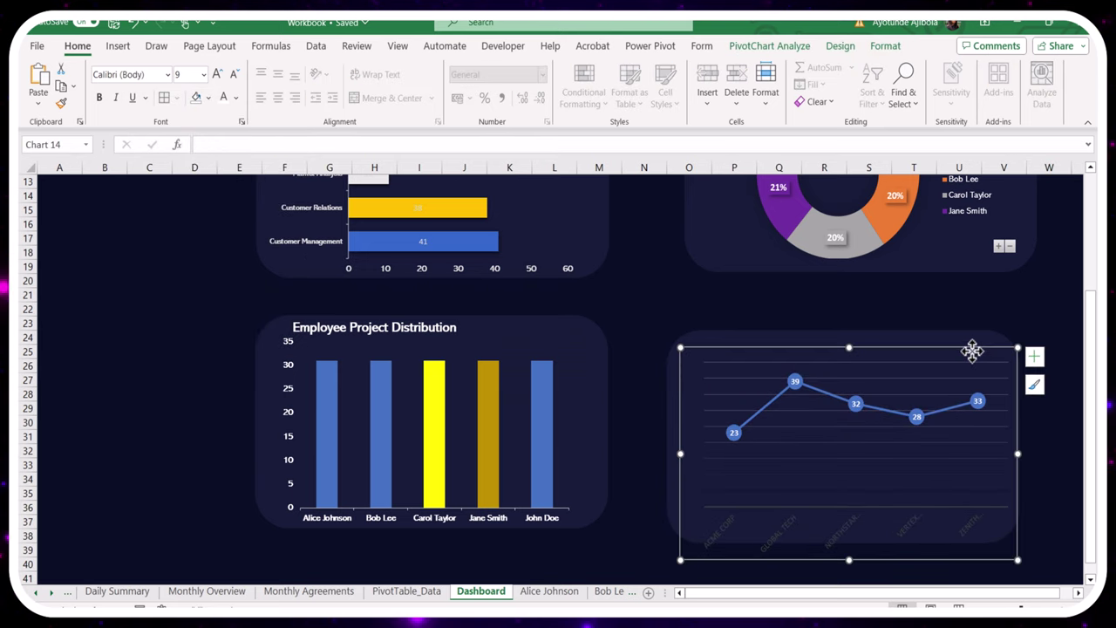
pyautogui.click(885, 47)
pyautogui.click(571, 85)
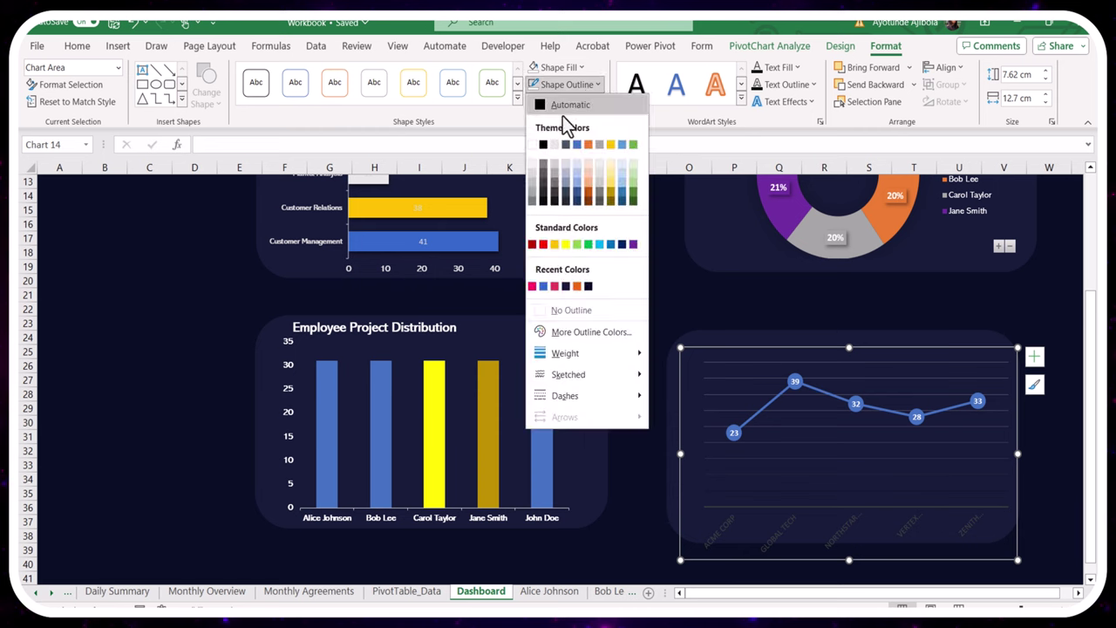
pyautogui.click(554, 312)
pyautogui.moveTo(941, 373); pyautogui.dragTo(937, 367)
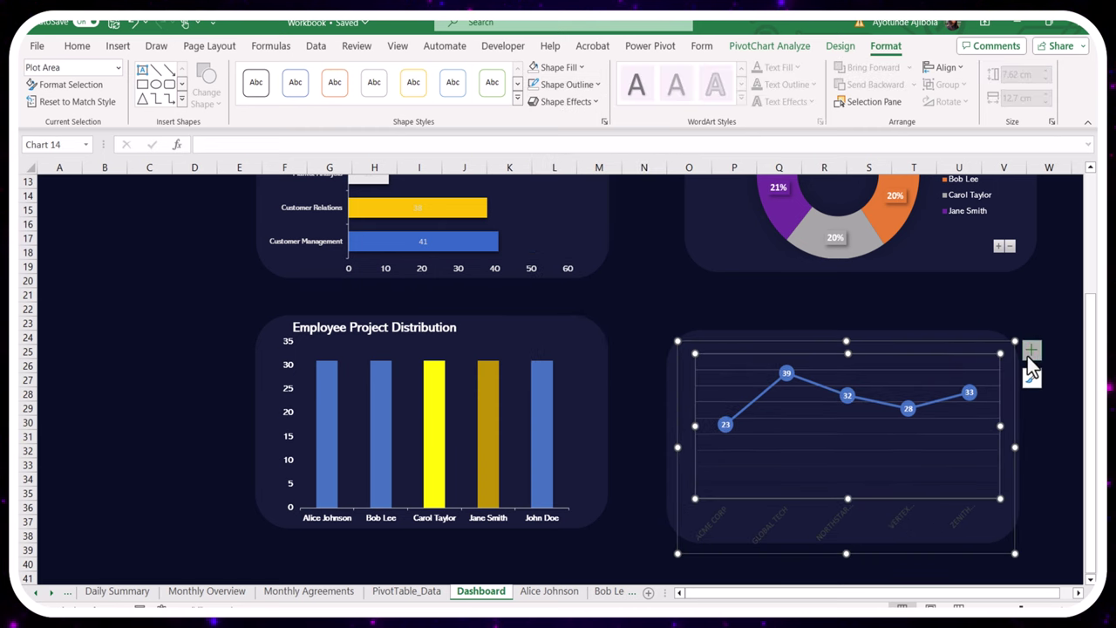
pyautogui.click(1031, 353)
pyautogui.click(568, 454)
# Make the data labels round shapes and fill the 23 label red
pyautogui.press('Escape')
pyautogui.scroll(1, 757, 493)
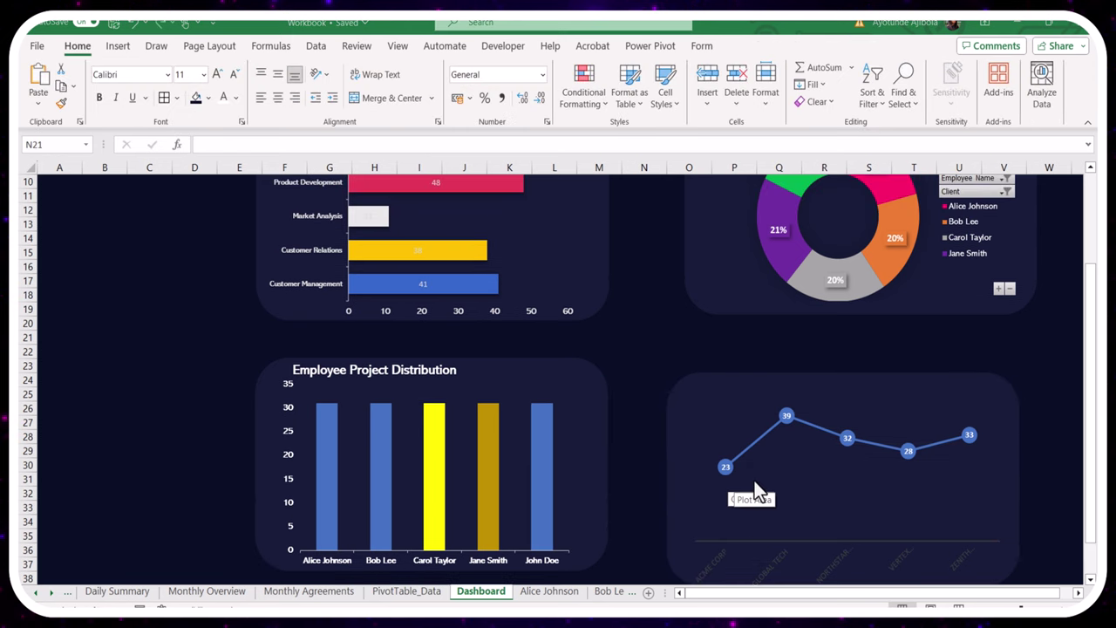
pyautogui.rightClick(725, 467)
pyautogui.moveTo(802, 438)
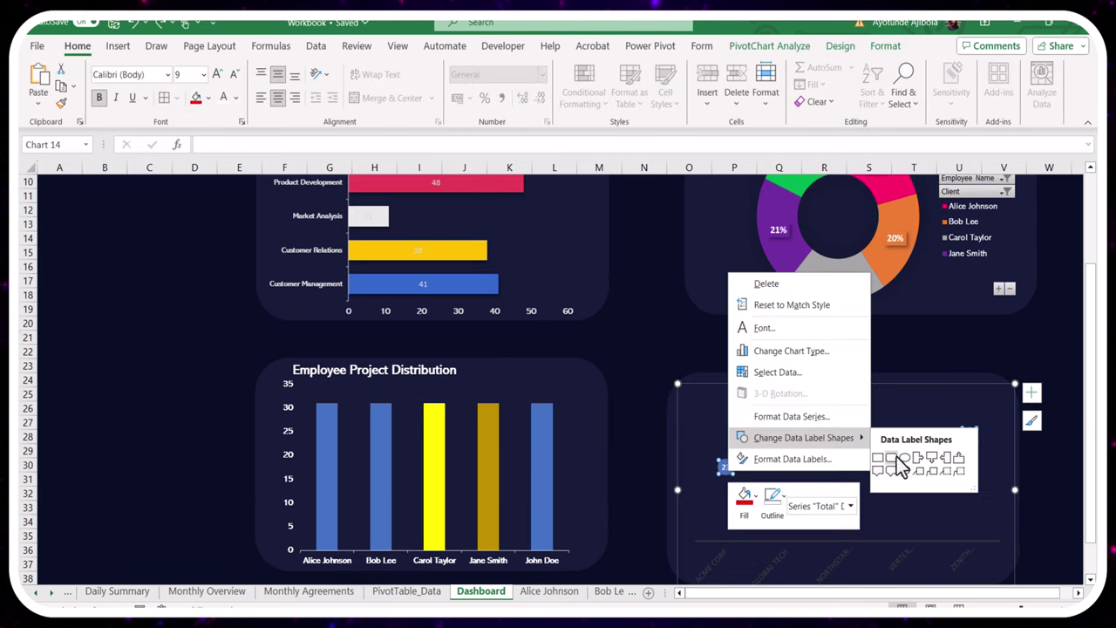
pyautogui.click(906, 460)
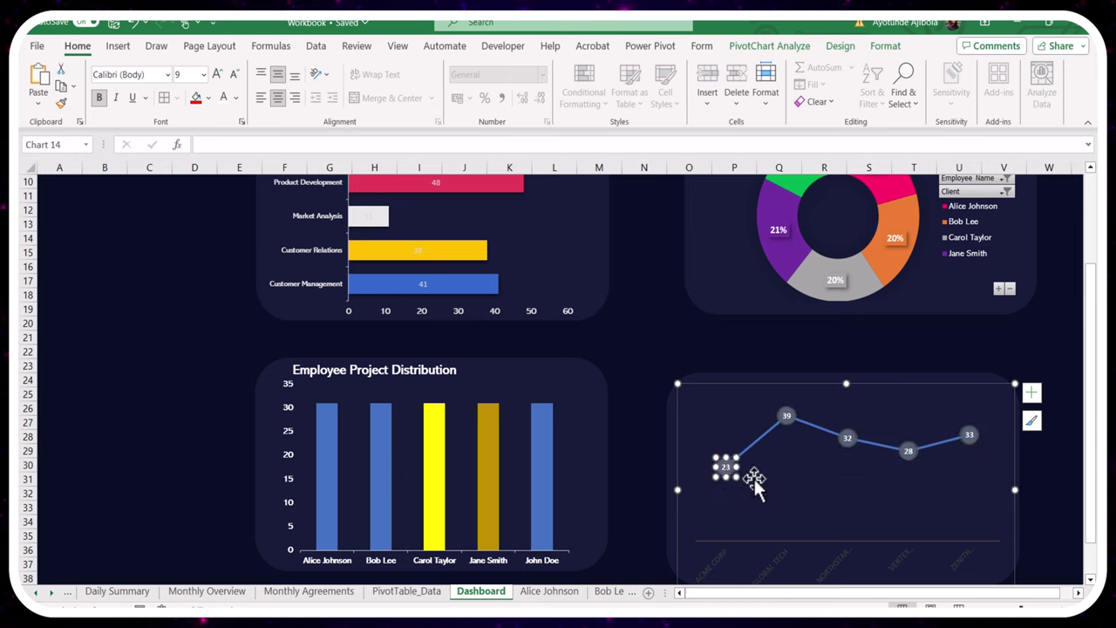
pyautogui.rightClick(726, 467)
pyautogui.click(769, 501)
pyautogui.click(773, 322)
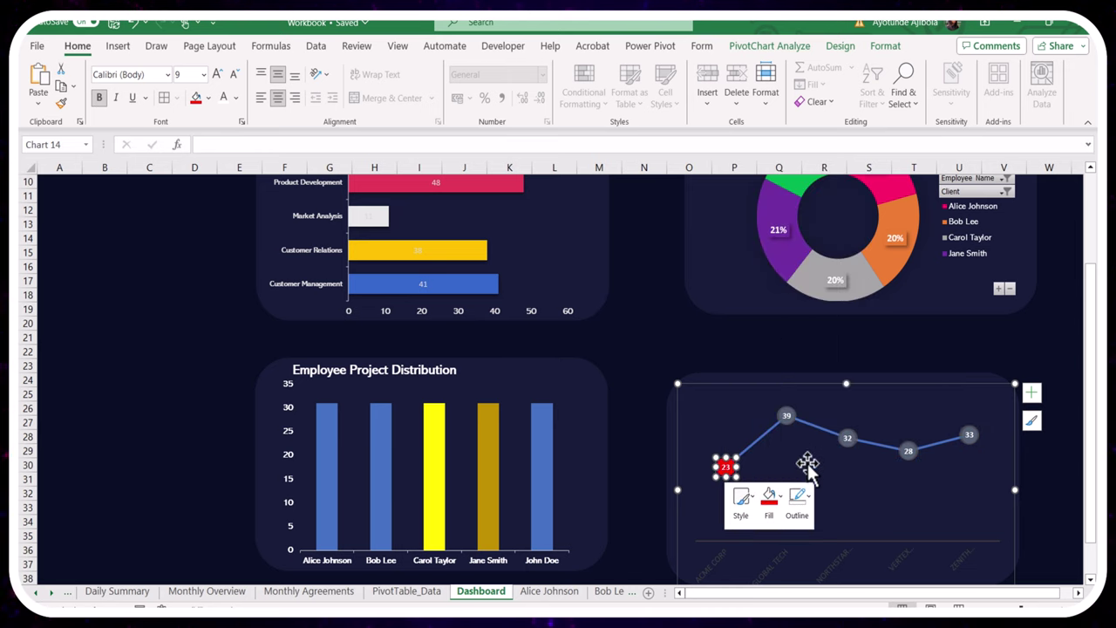
# Fill the 39 data label gold
pyautogui.rightClick(789, 418)
pyautogui.press('Escape')
pyautogui.click(788, 416)
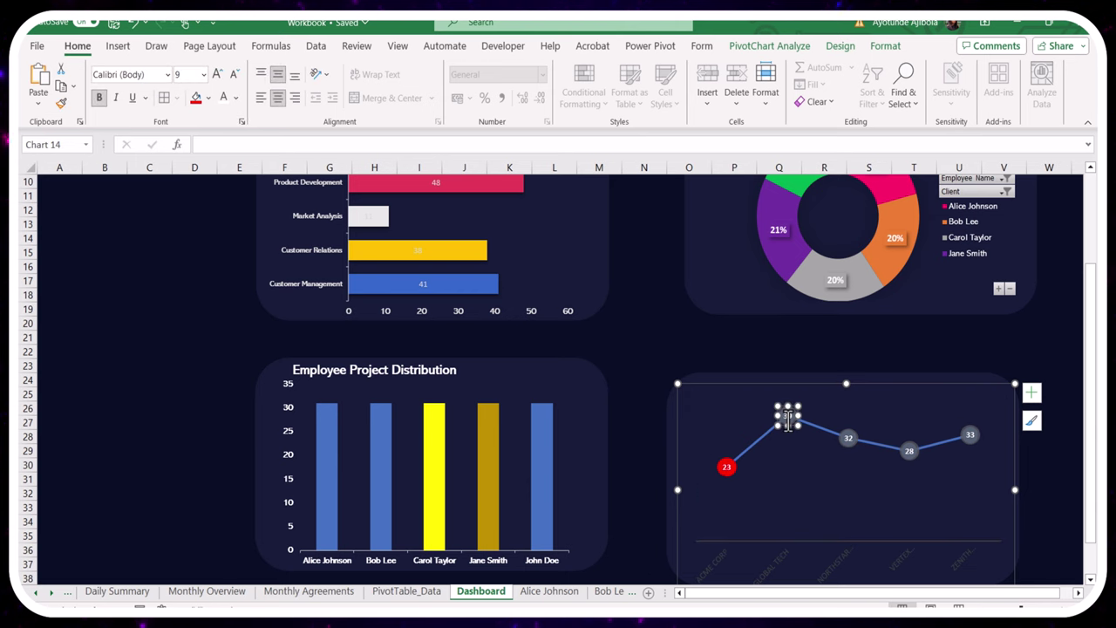
pyautogui.rightClick(787, 417)
pyautogui.click(844, 449)
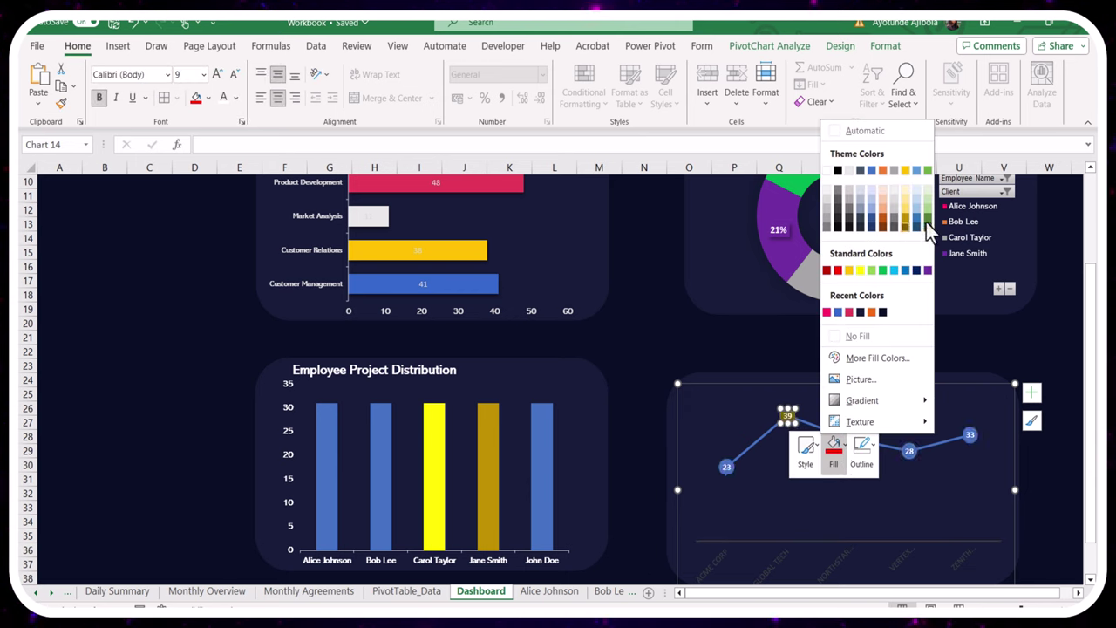
pyautogui.click(904, 173)
# Fill the 32 data label purple
pyautogui.click(847, 438)
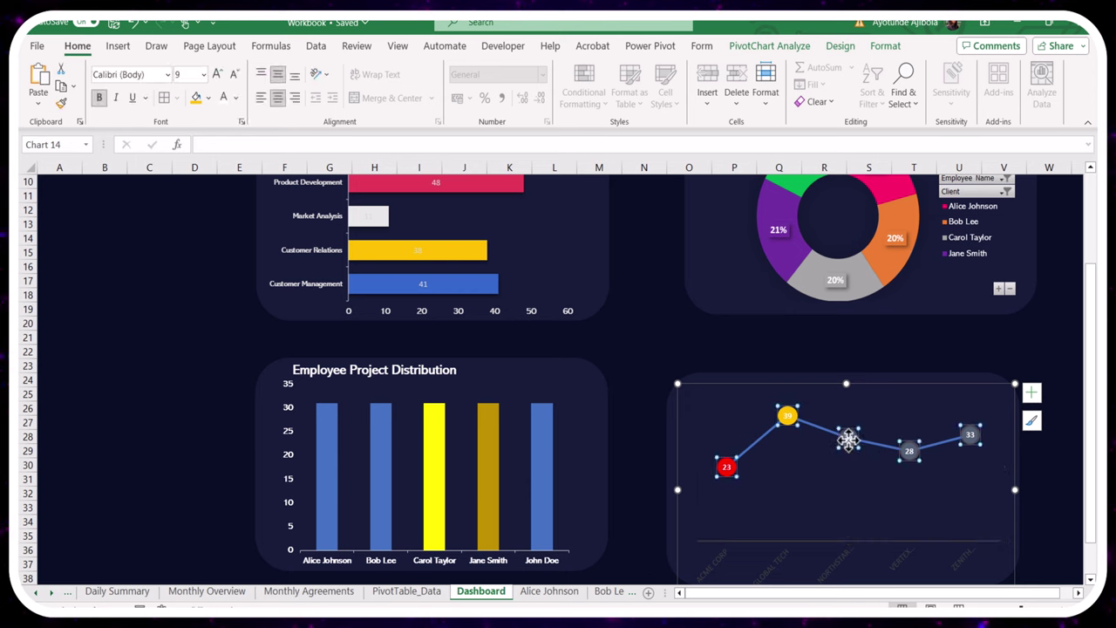
pyautogui.click(847, 438)
pyautogui.rightClick(847, 438)
pyautogui.click(898, 469)
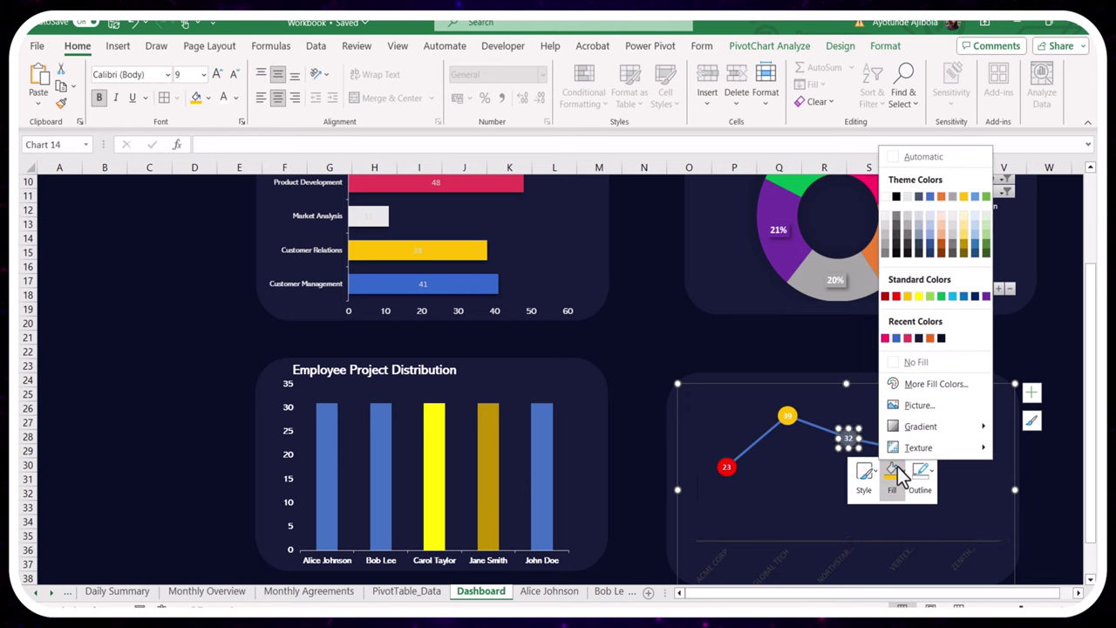
pyautogui.click(986, 296)
pyautogui.click(872, 473)
pyautogui.click(909, 452)
pyautogui.click(907, 452)
# Fill the 28 data label dark red
pyautogui.rightClick(905, 456)
pyautogui.click(953, 445)
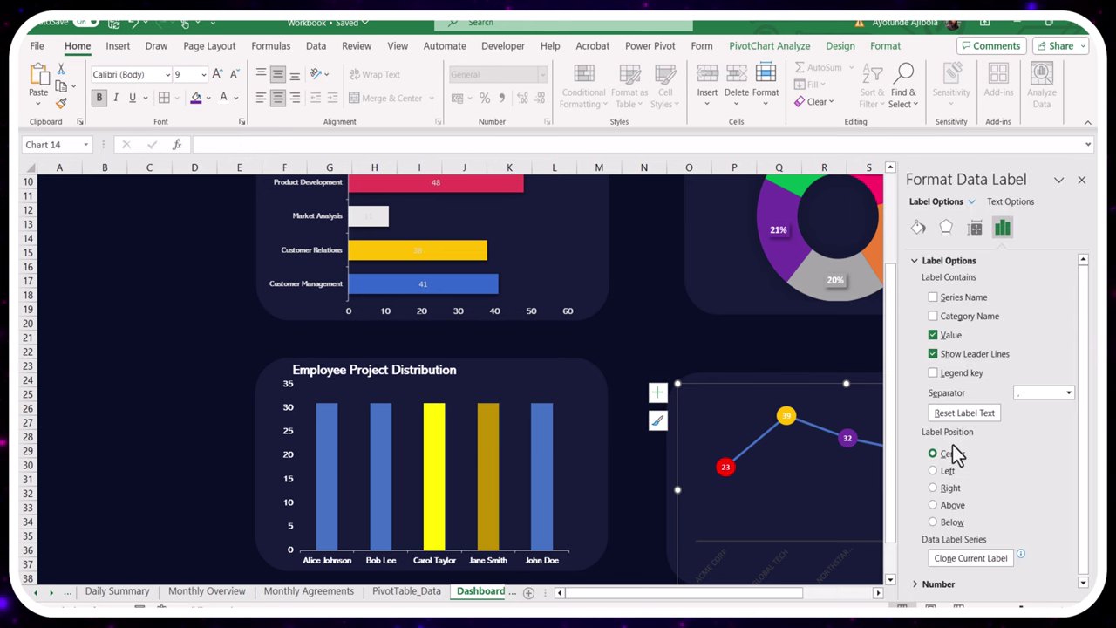
pyautogui.click(1081, 179)
pyautogui.rightClick(925, 441)
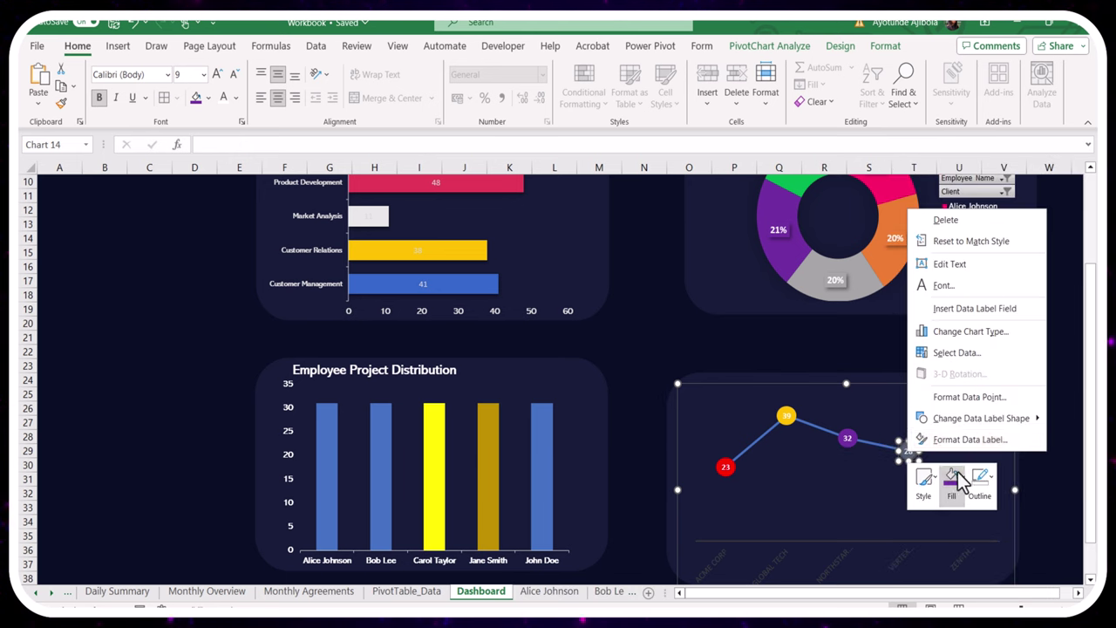
pyautogui.click(955, 478)
pyautogui.click(945, 302)
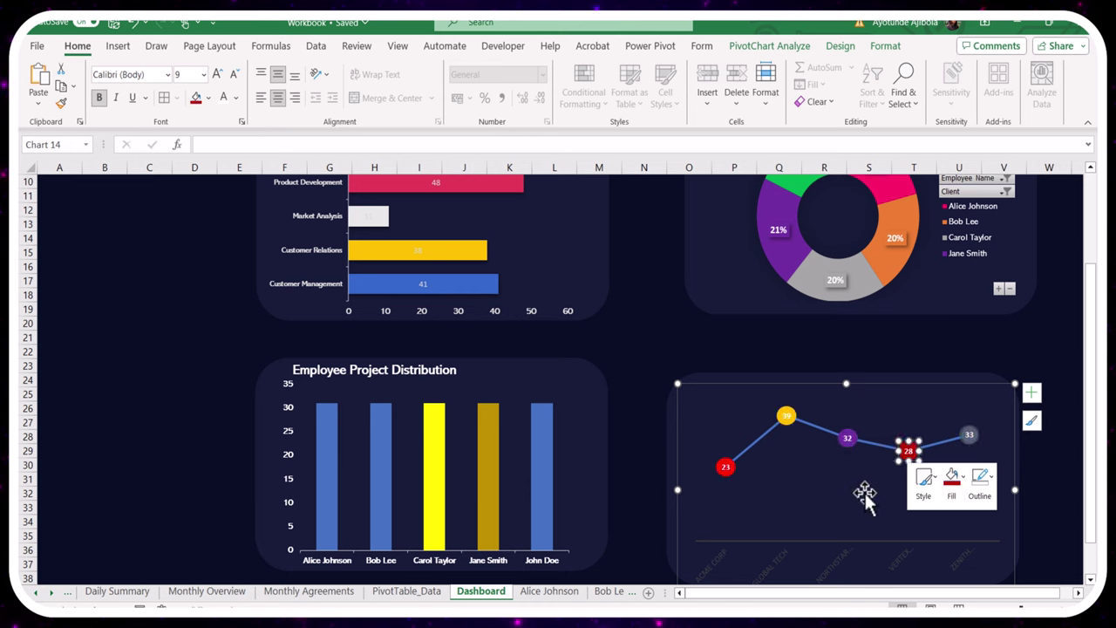
# Fill the 33 data label orange, then reselect the client line chart
pyautogui.click(867, 491)
pyautogui.click(967, 436)
pyautogui.click(967, 436)
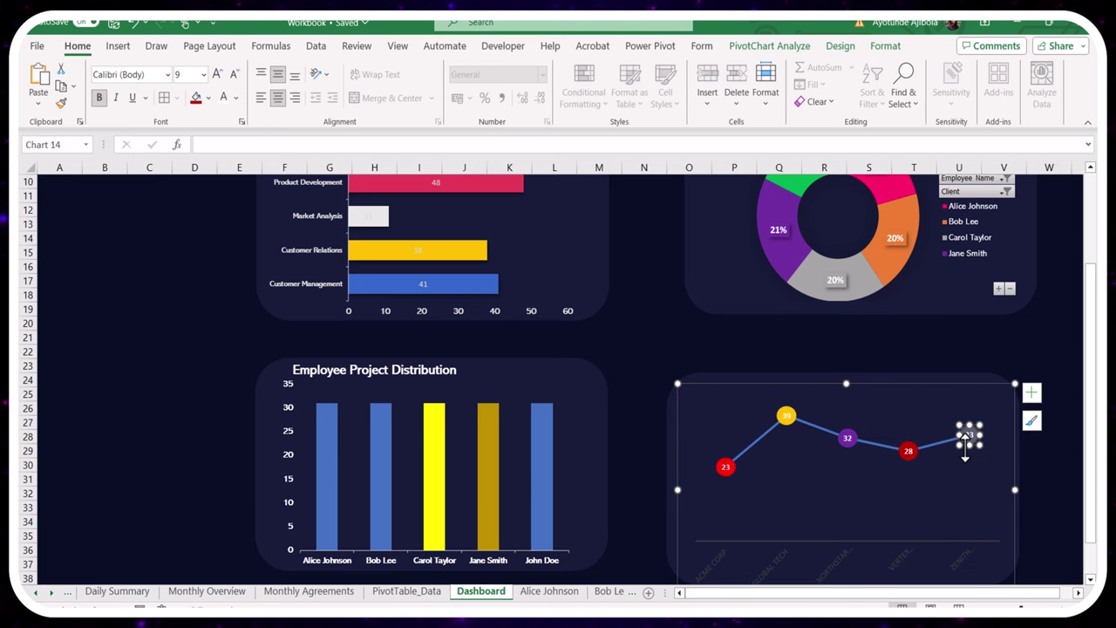
pyautogui.rightClick(965, 443)
pyautogui.click(930, 480)
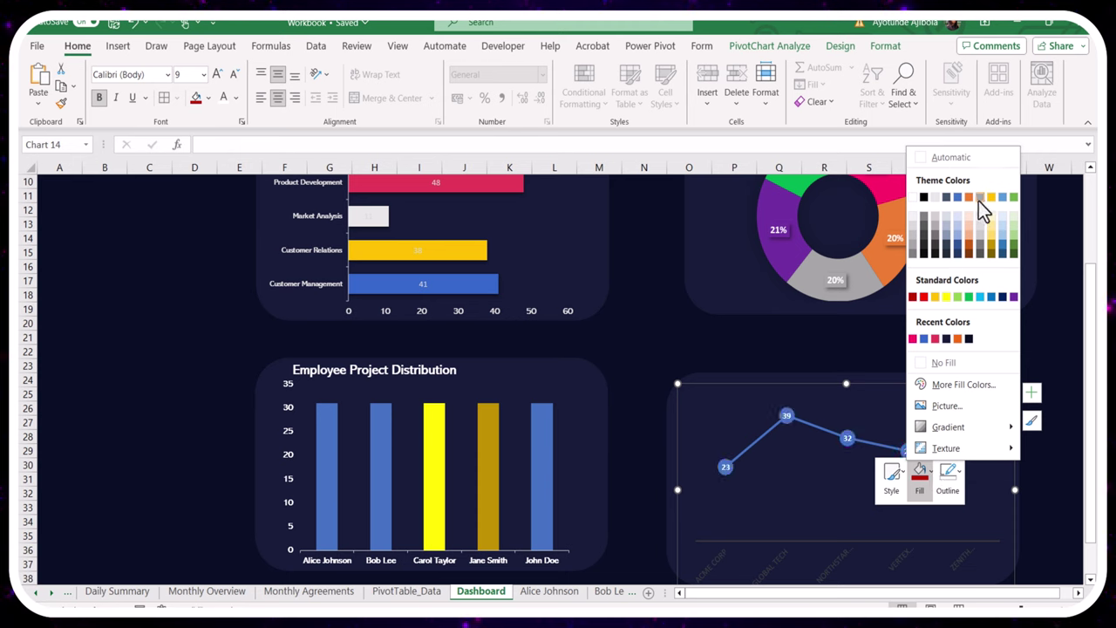
pyautogui.click(969, 197)
pyautogui.click(819, 487)
pyautogui.click(1036, 475)
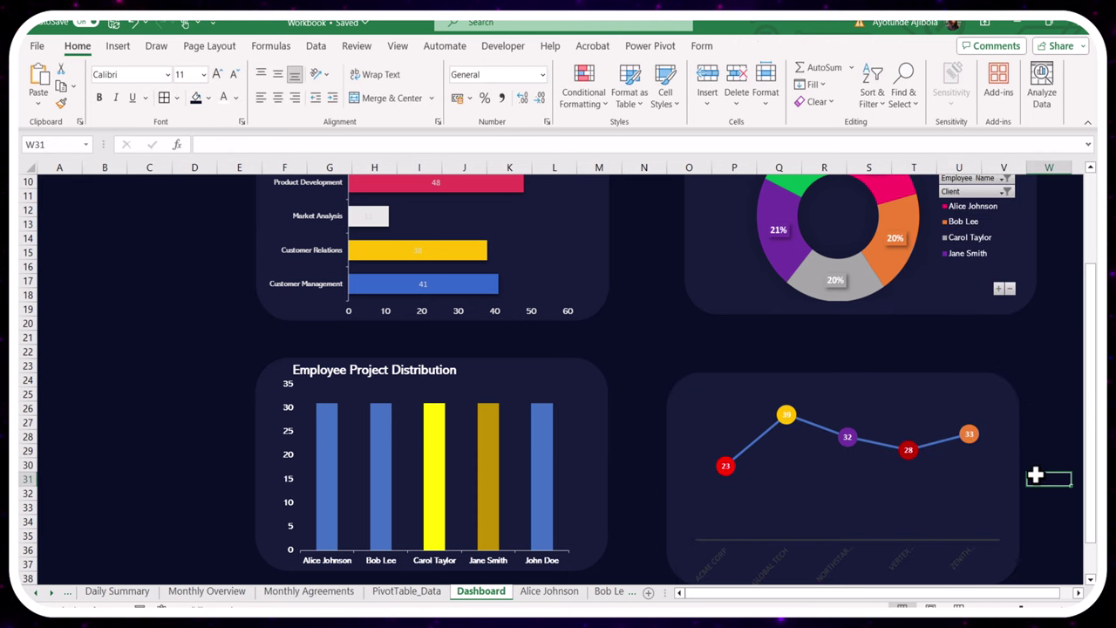
pyautogui.click(788, 569)
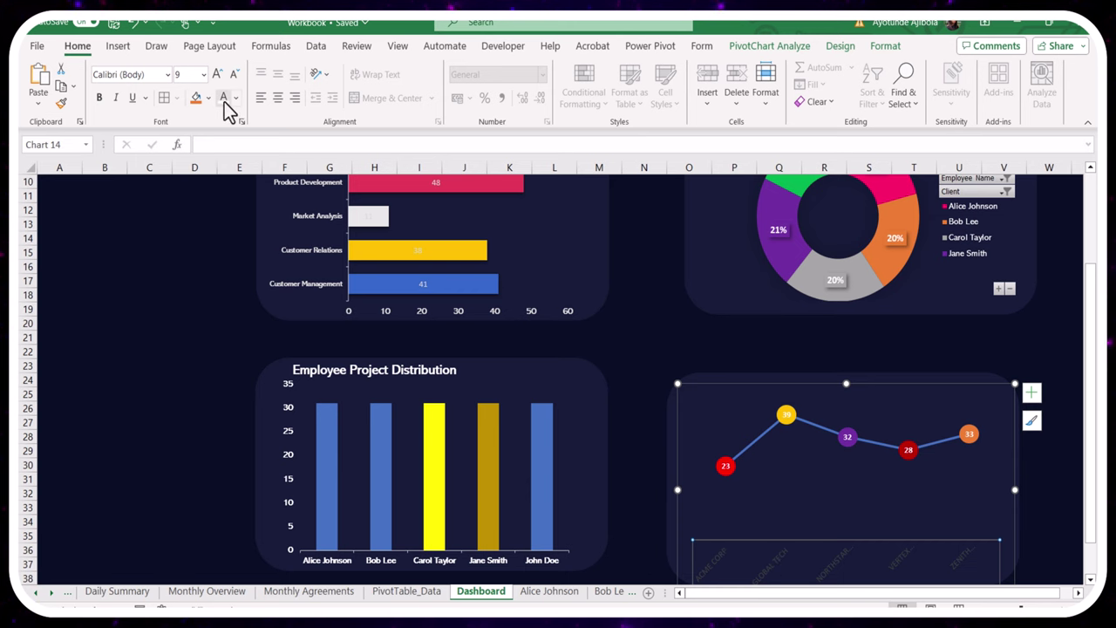
# Set the line chart font to Abadi and paste a title edited to 'Project Hours by Client'
pyautogui.click(167, 75)
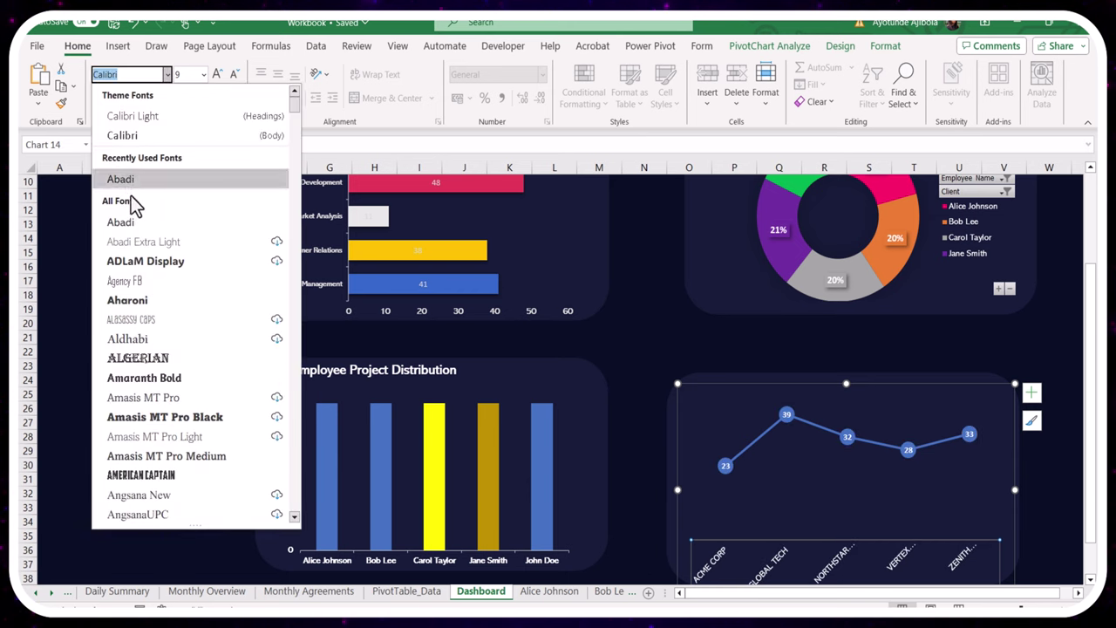
pyautogui.click(131, 182)
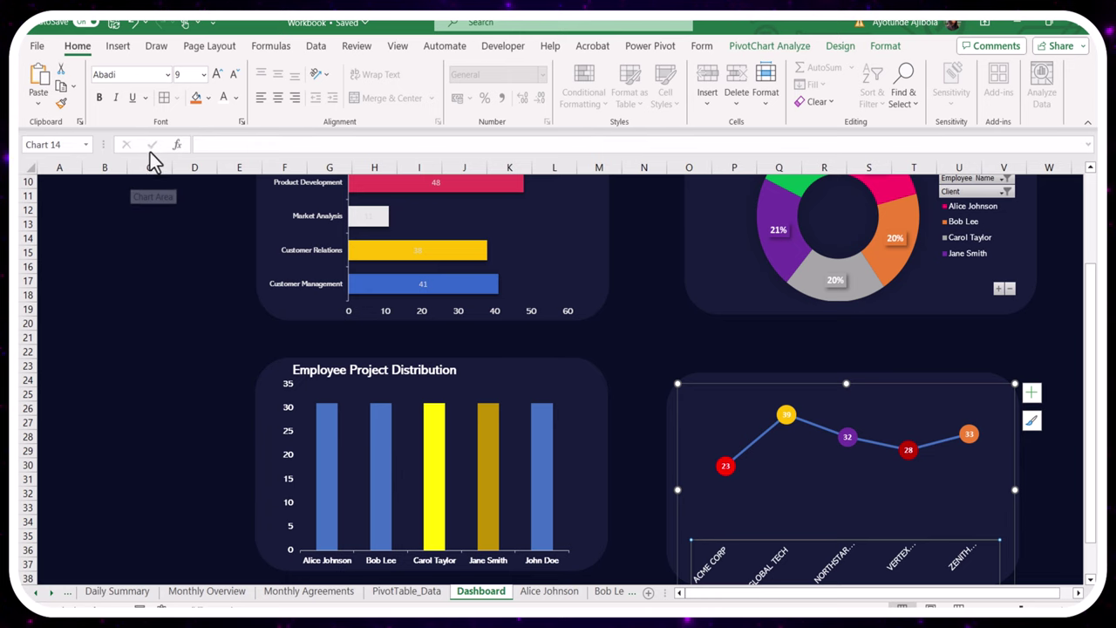
pyautogui.scroll(-1, 471, 349)
pyautogui.click(471, 315)
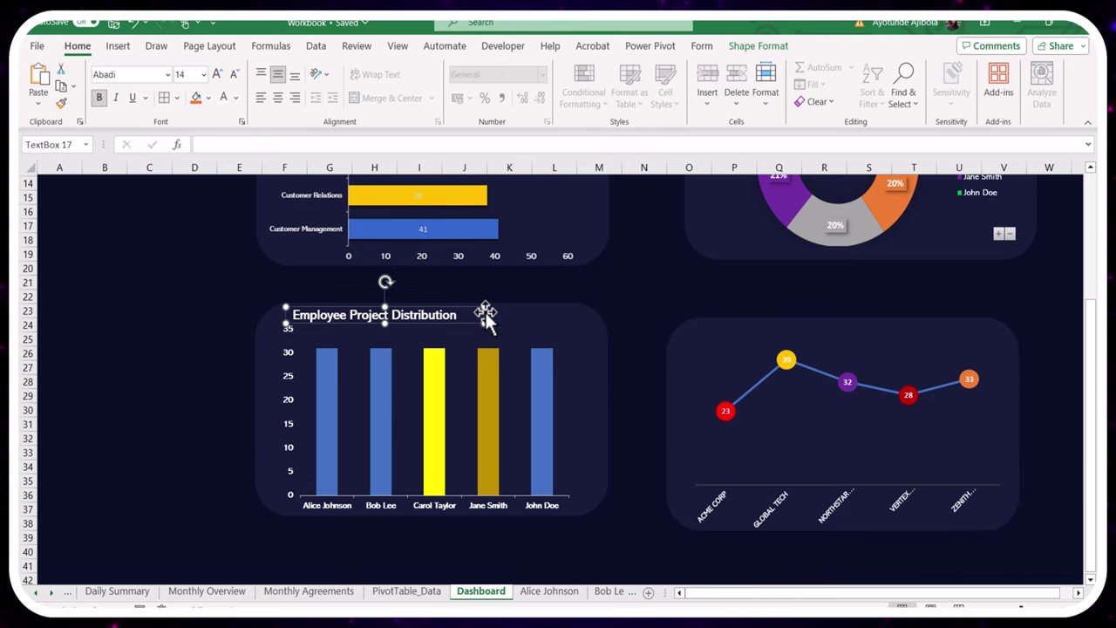
pyautogui.click(728, 342)
pyautogui.hotkey('ctrl', 'v')
pyautogui.hotkey('ctrl', 'BackSpace')
pyautogui.write('Hours by Client')
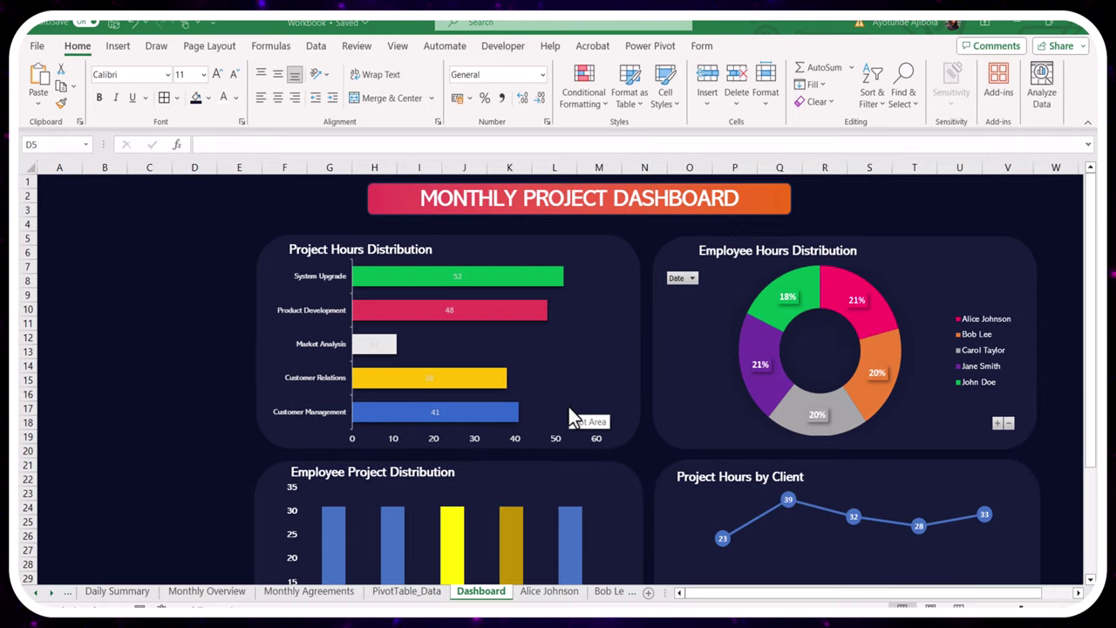
# Insert Employee Name, Client and Project slicers from the hours pivot table and cut all three
pyautogui.click(390, 592)
pyautogui.click(251, 363)
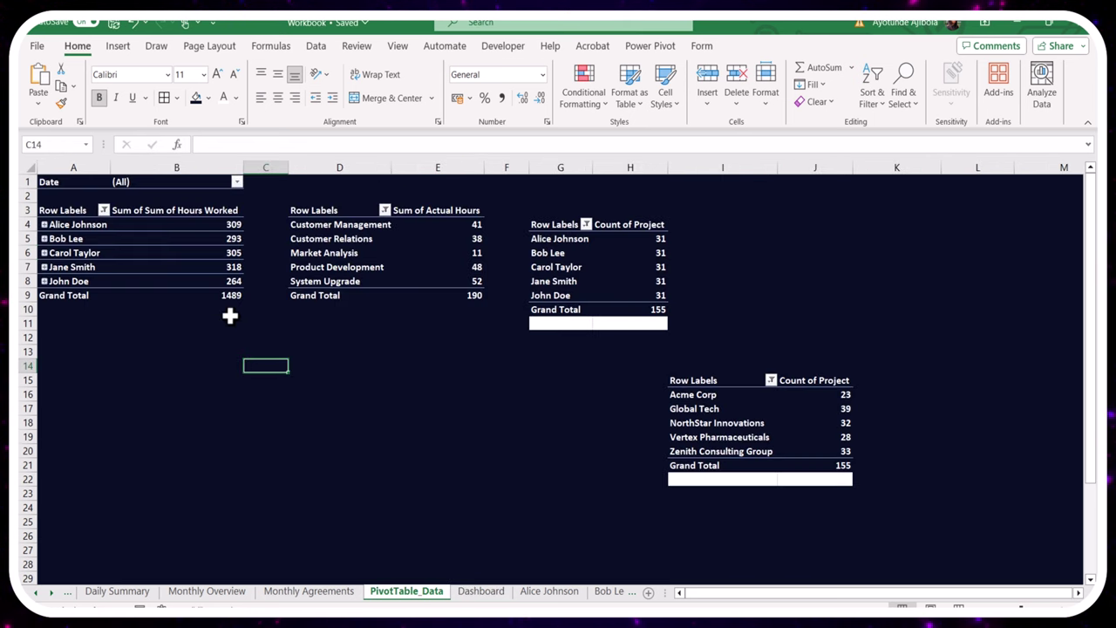
pyautogui.click(121, 253)
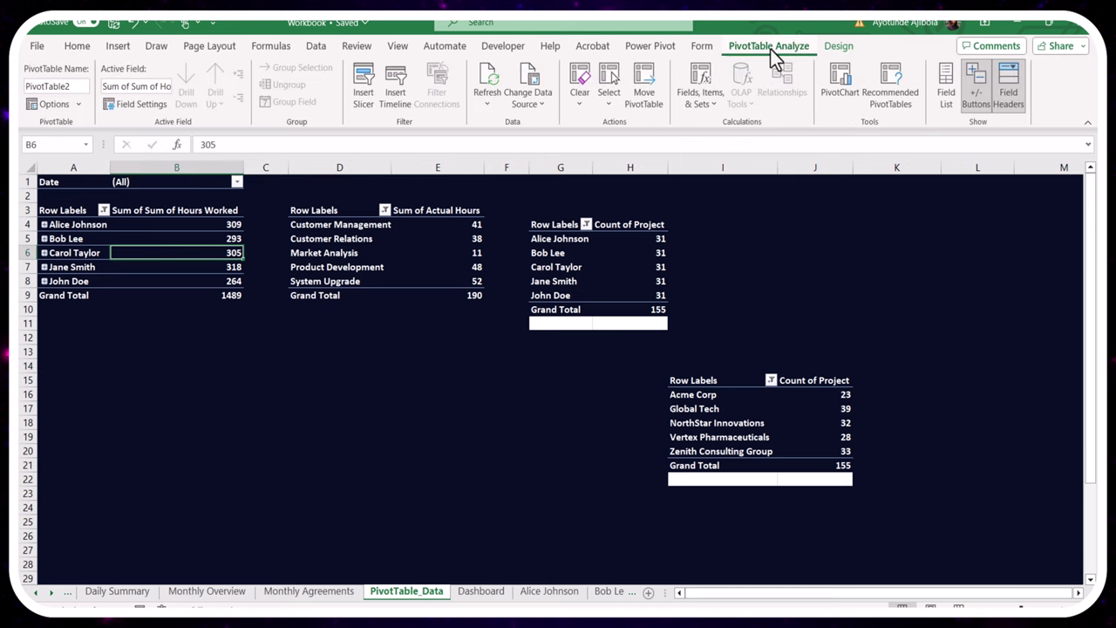
pyautogui.click(363, 96)
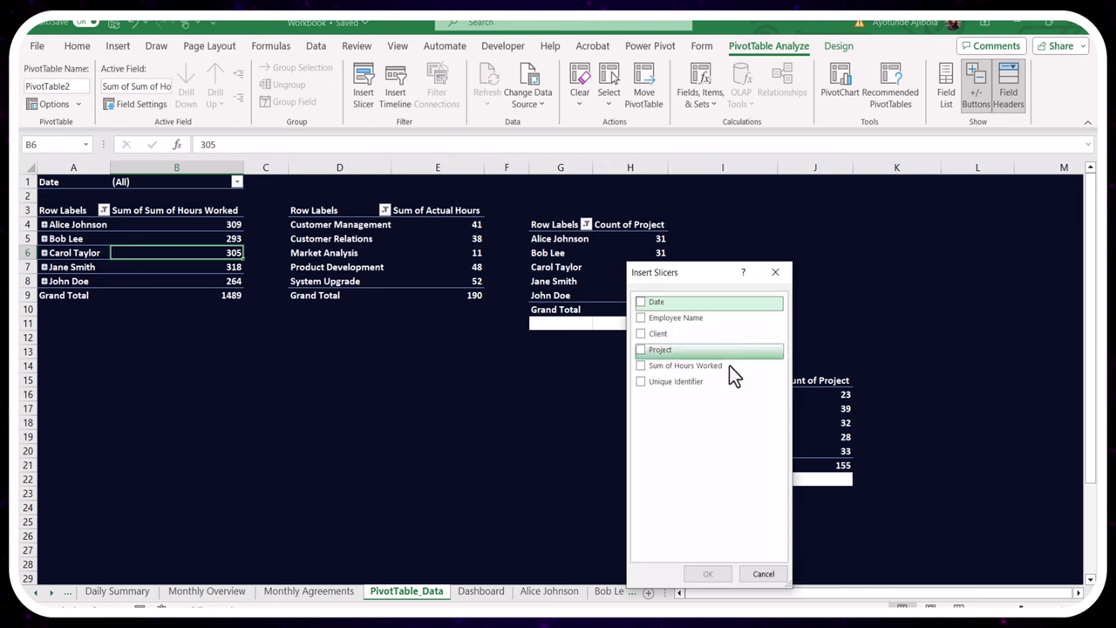
pyautogui.click(643, 334)
pyautogui.click(644, 350)
pyautogui.click(642, 318)
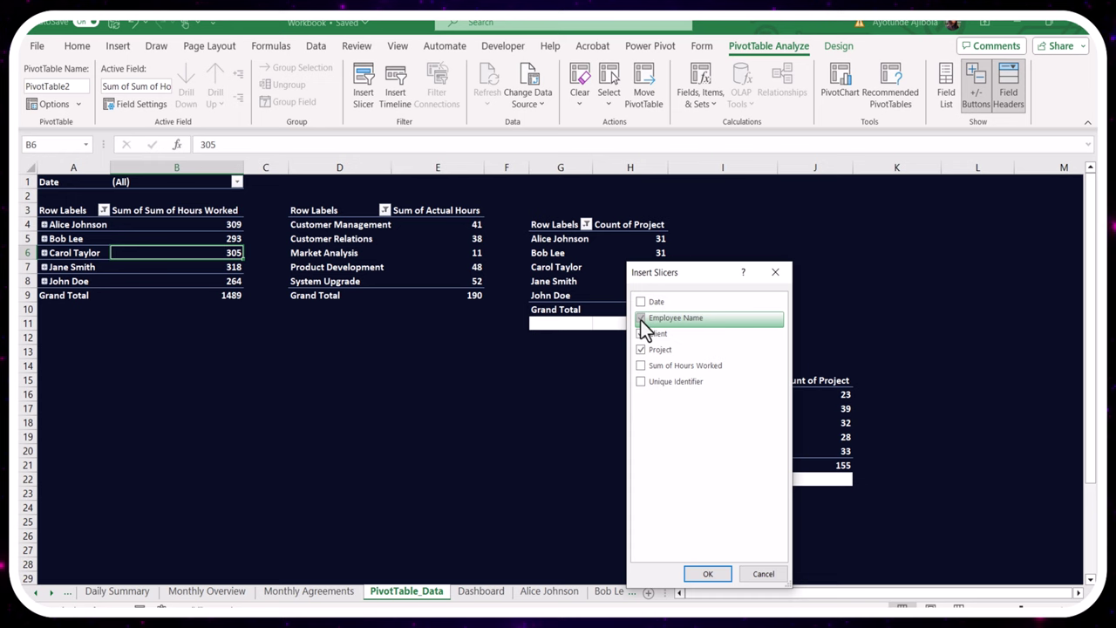
pyautogui.click(706, 574)
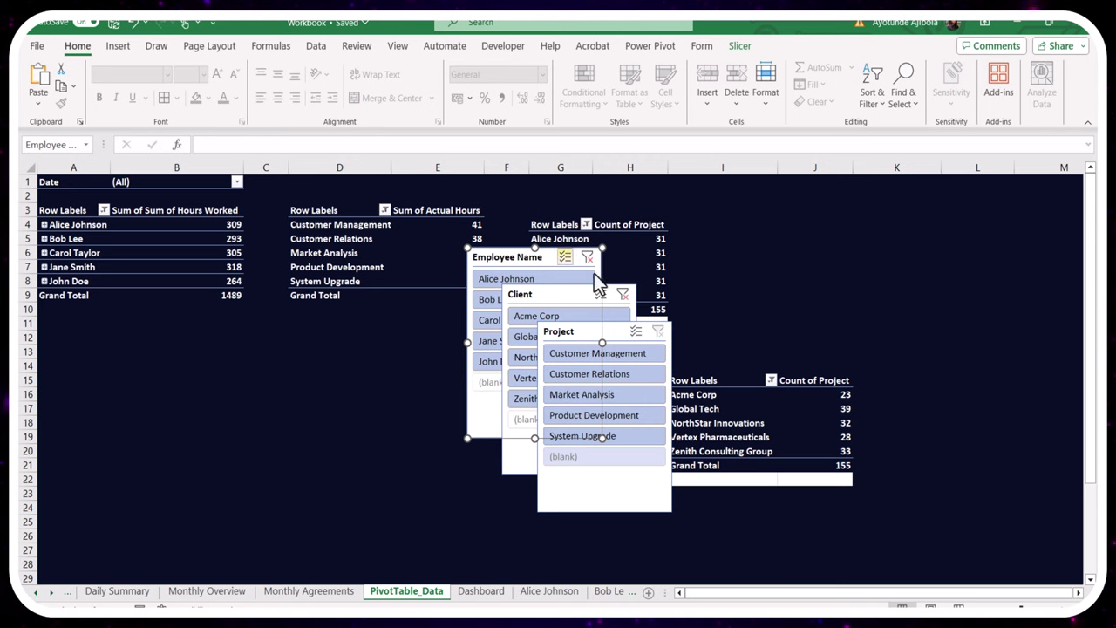
pyautogui.click(581, 297)
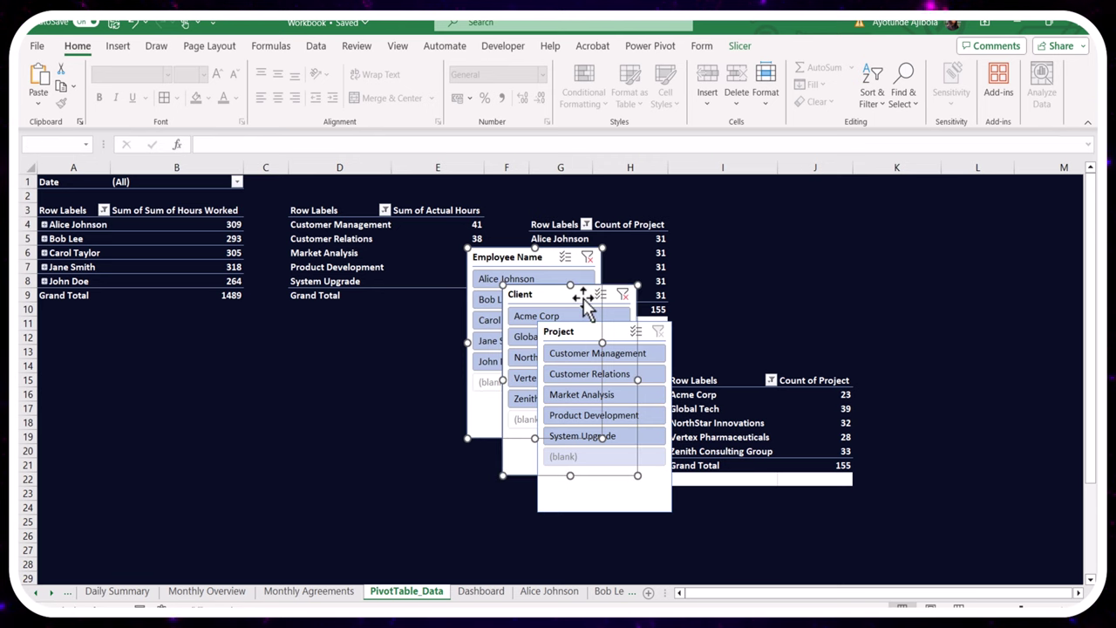
pyautogui.keyDown('ctrl'); pyautogui.click(608, 339); pyautogui.keyUp('ctrl')
pyautogui.hotkey('ctrl', 'x')
# Paste the slicers and a dark rounded rectangle onto the Dashboard, moving the slicers aside
pyautogui.hotkey('ctrl', 'pagedown')
pyautogui.hotkey('ctrl', 'v')
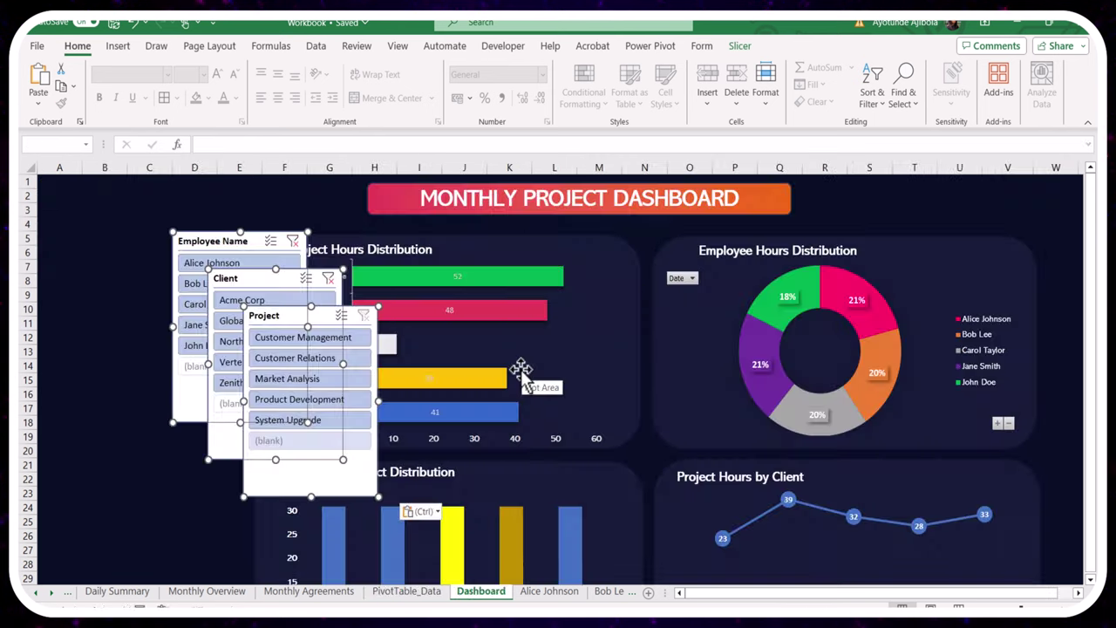
pyautogui.press('Escape')
pyautogui.scroll(-1, 253, 209)
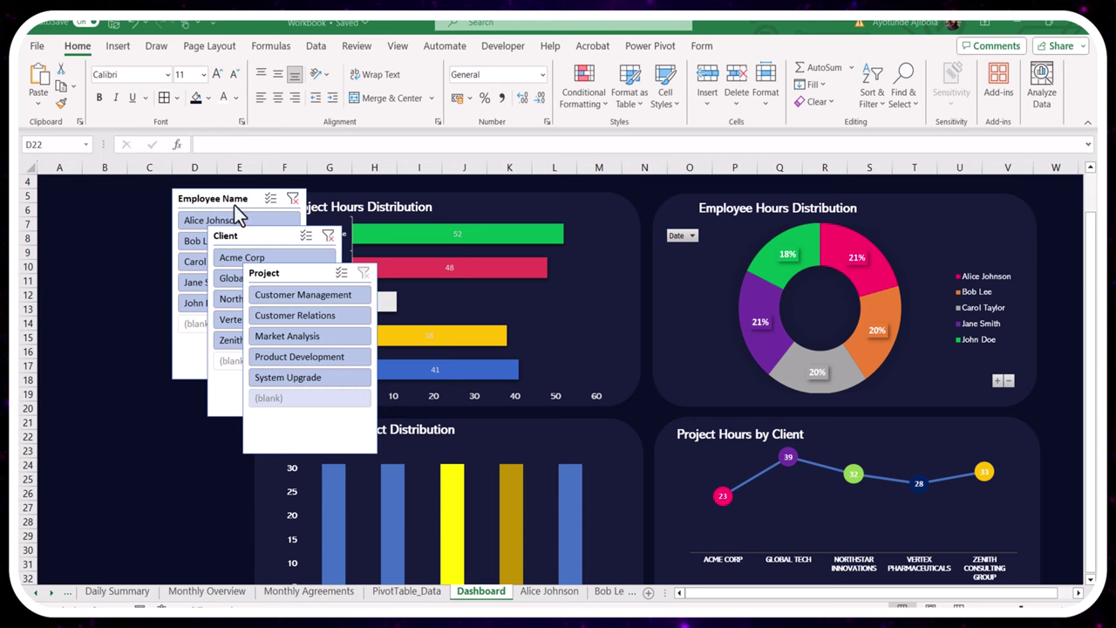
pyautogui.hotkey('ctrl', 'v')
pyautogui.moveTo(456, 324); pyautogui.dragTo(172, 277)
pyautogui.click(251, 200)
pyautogui.moveTo(251, 200); pyautogui.dragTo(431, 237)
# Resize the rectangle into a tall left panel and paste a 'Slicers' title box onto it
pyautogui.click(113, 244)
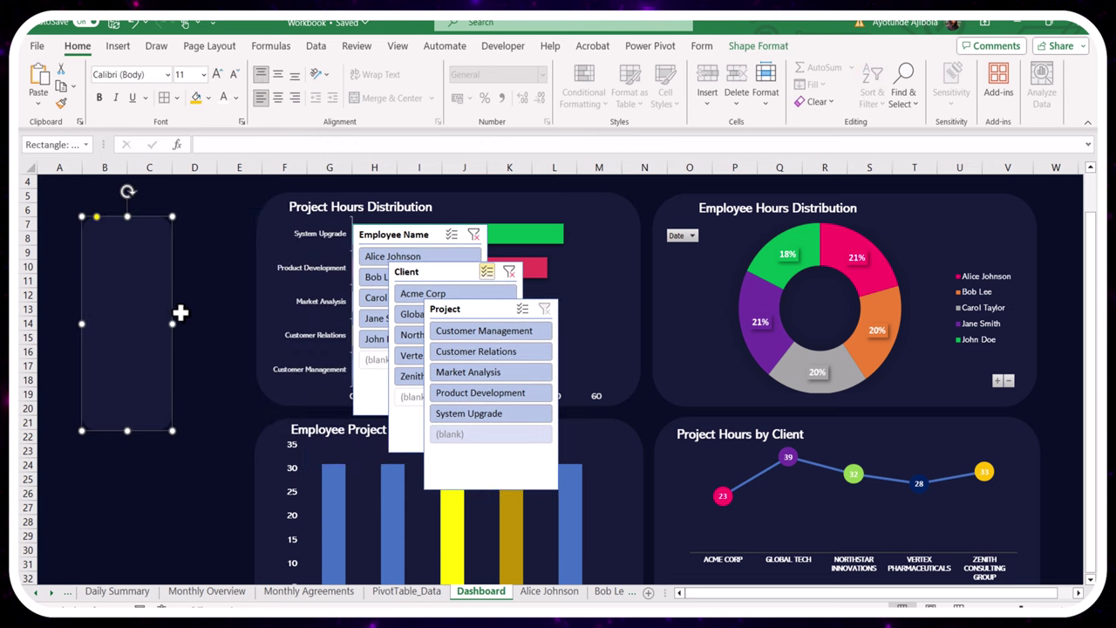
pyautogui.moveTo(173, 324); pyautogui.dragTo(234, 324)
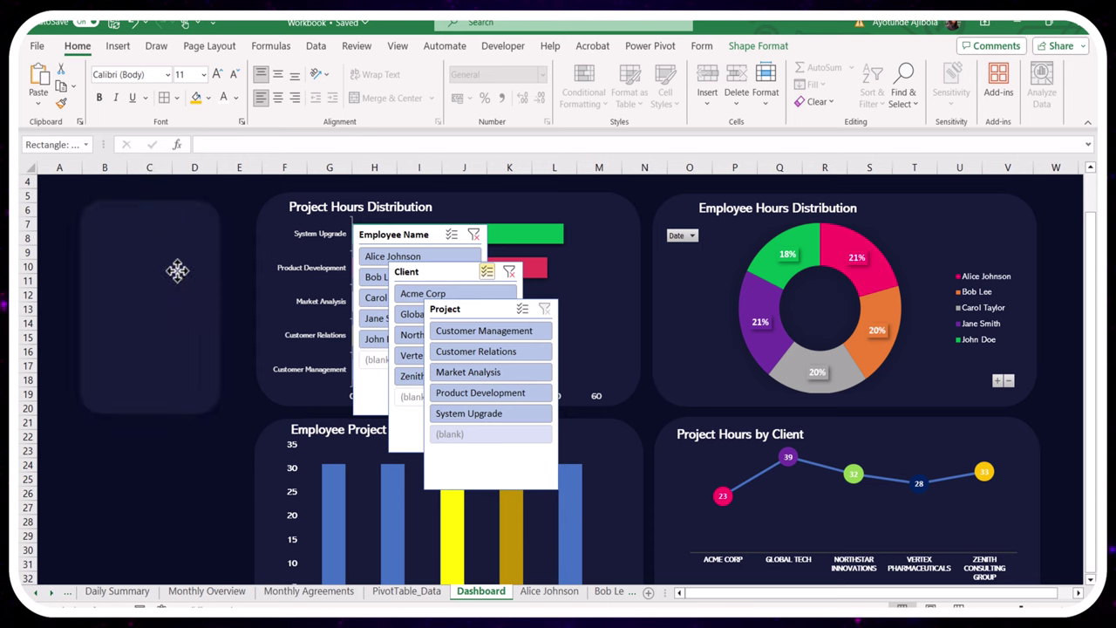
pyautogui.moveTo(142, 436)
pyautogui.mouseDown()
pyautogui.moveTo(136, 602)
pyautogui.moveTo(145, 458)
pyautogui.mouseUp()
pyautogui.hotkey('ctrl', 'v')
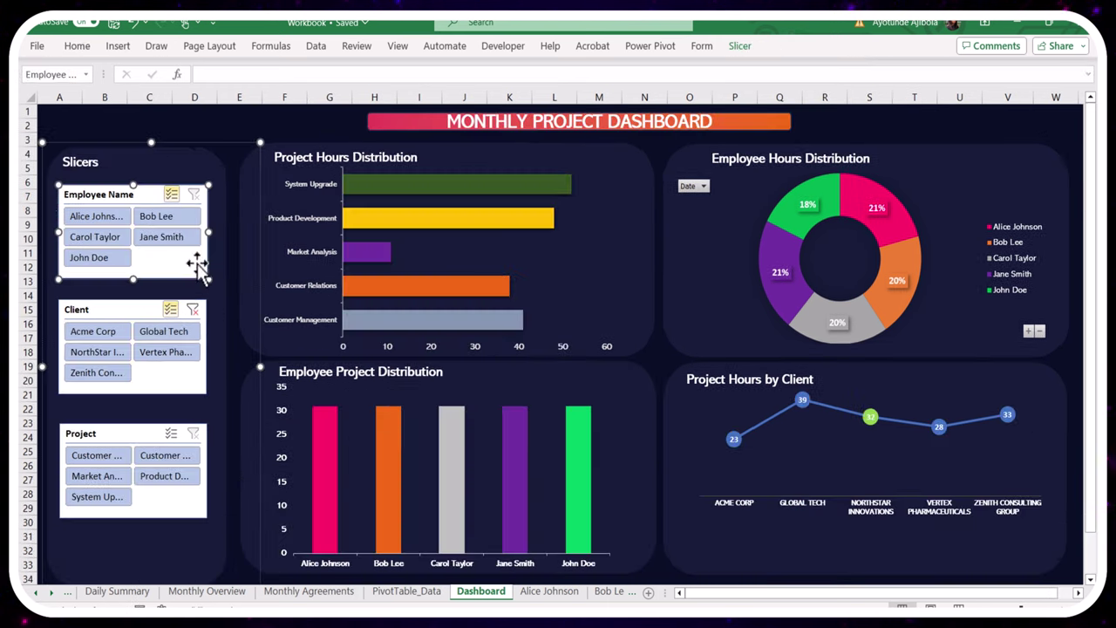
pyautogui.click(188, 267)
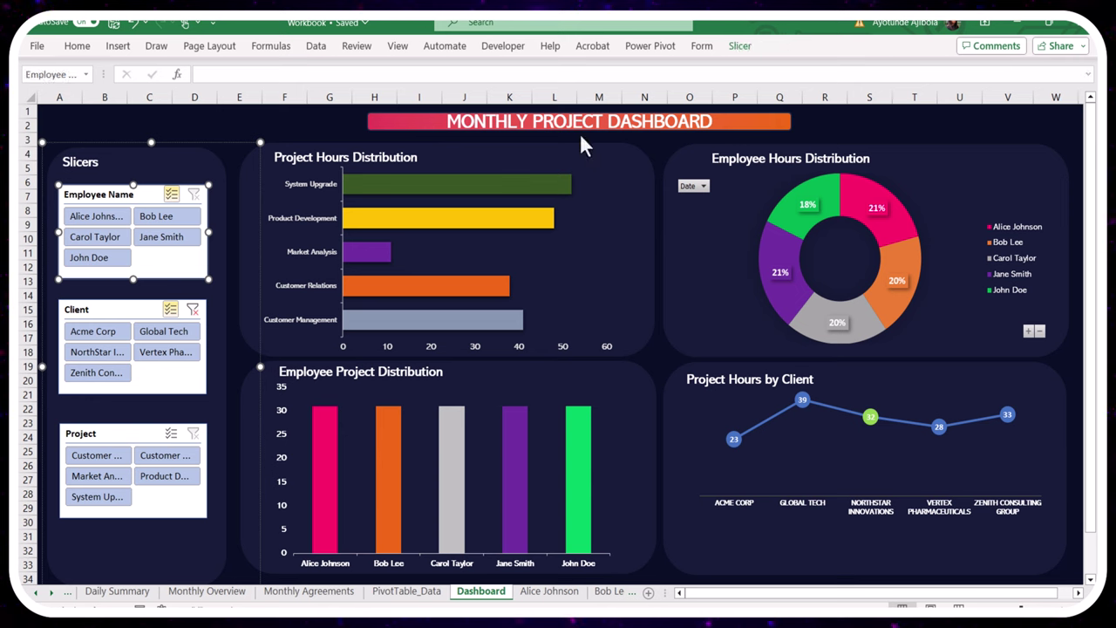
pyautogui.click(737, 48)
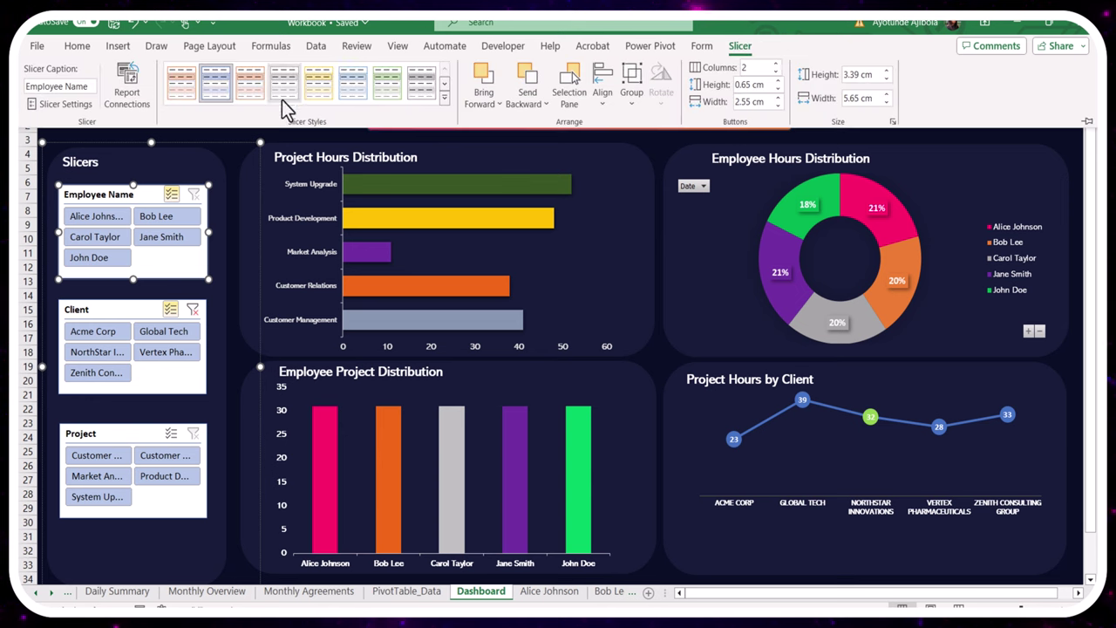
# Duplicate the second slicer style as SLICER and give the whole slicer white Abadi text
pyautogui.rightClick(214, 92)
pyautogui.click(237, 113)
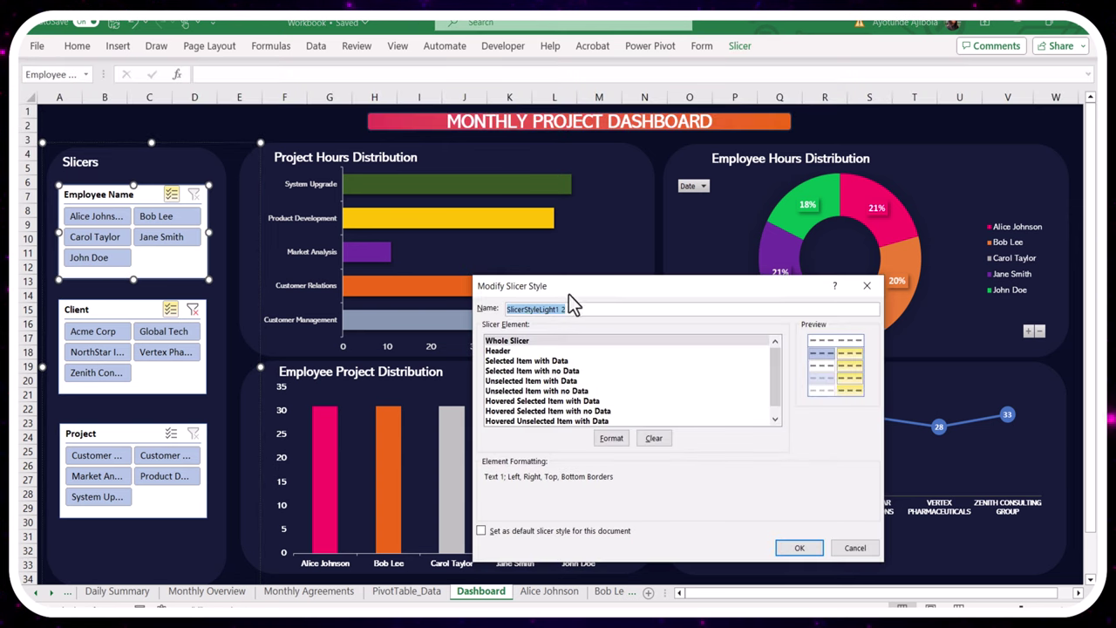
pyautogui.write('s')
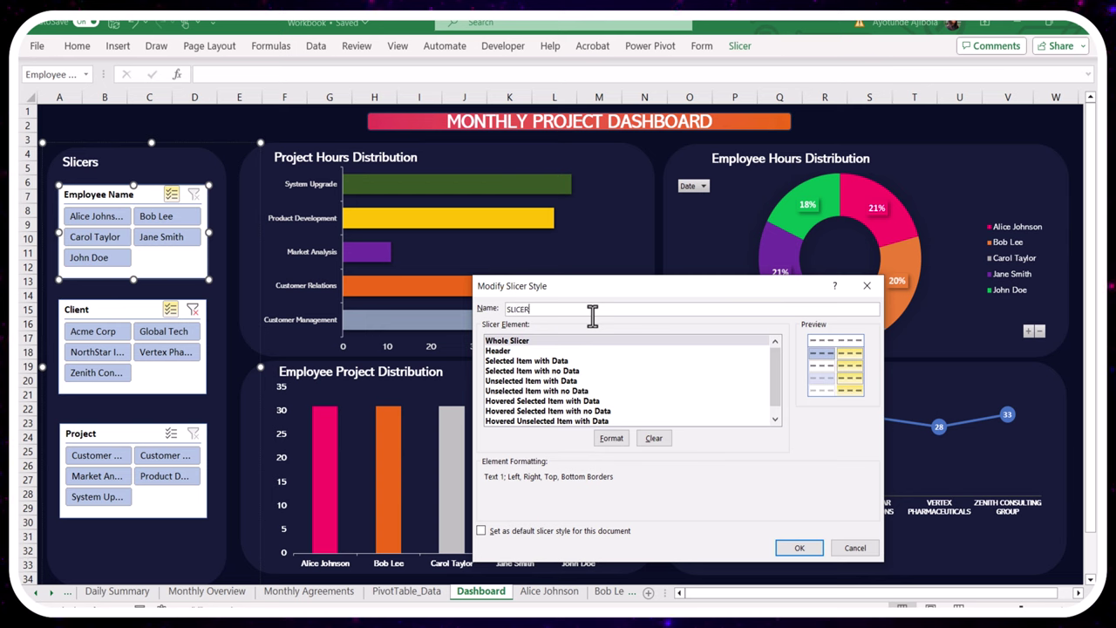
pyautogui.click(521, 350)
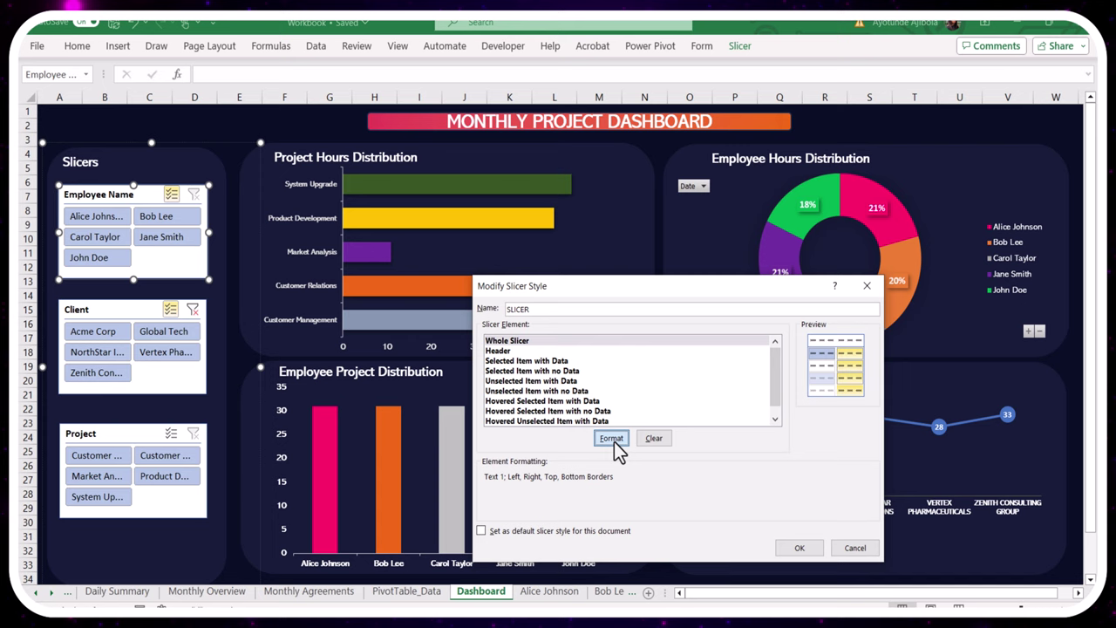
pyautogui.click(611, 438)
pyautogui.click(515, 251)
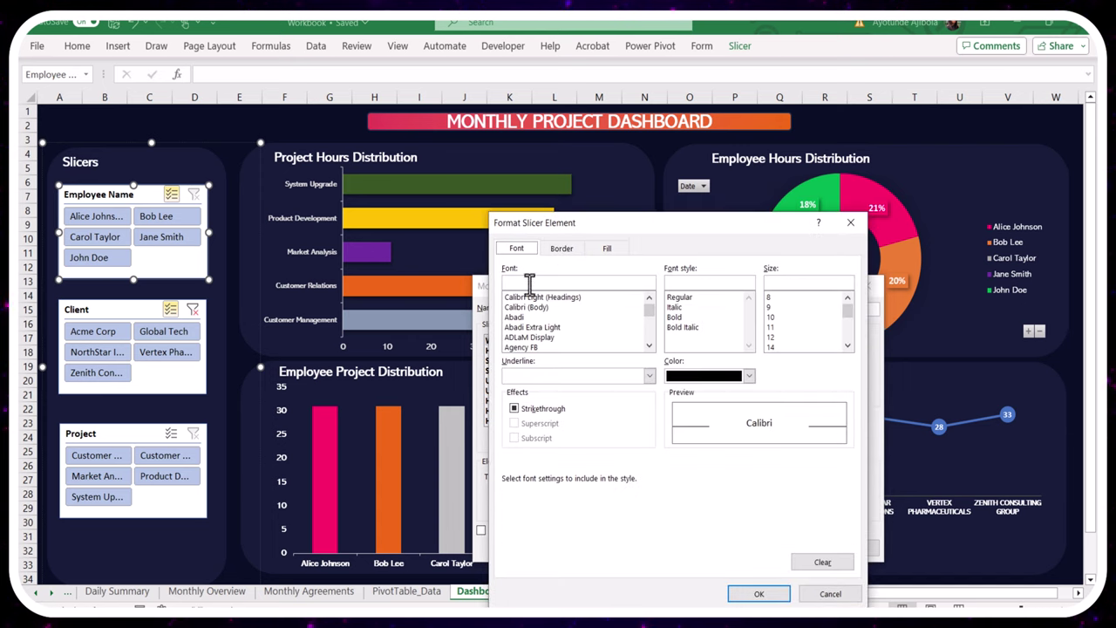
pyautogui.click(521, 317)
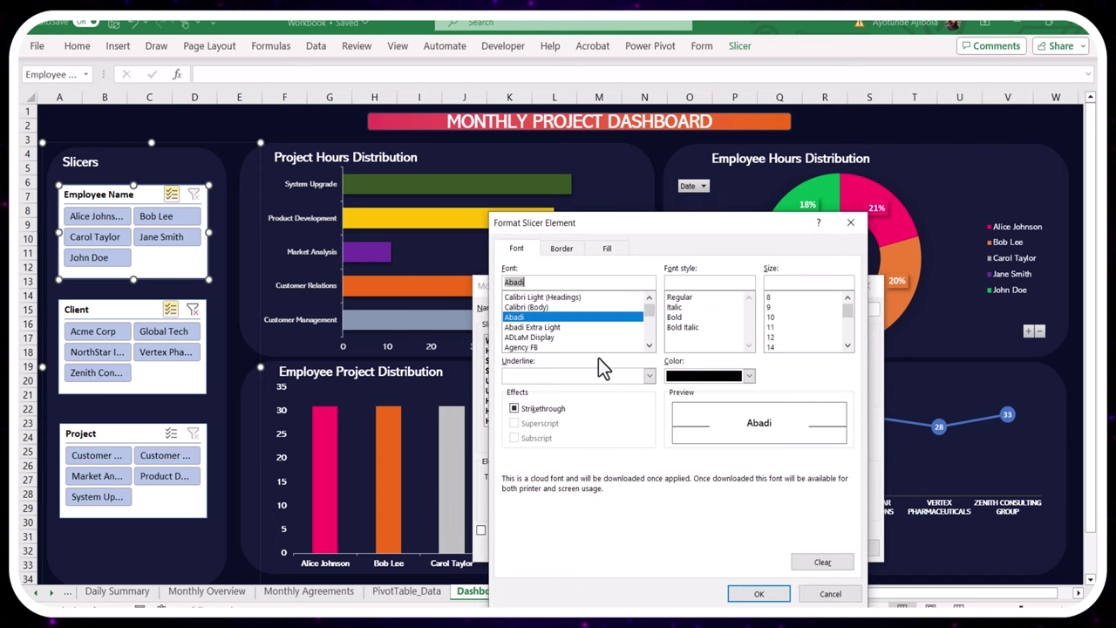
pyautogui.click(749, 377)
pyautogui.click(671, 440)
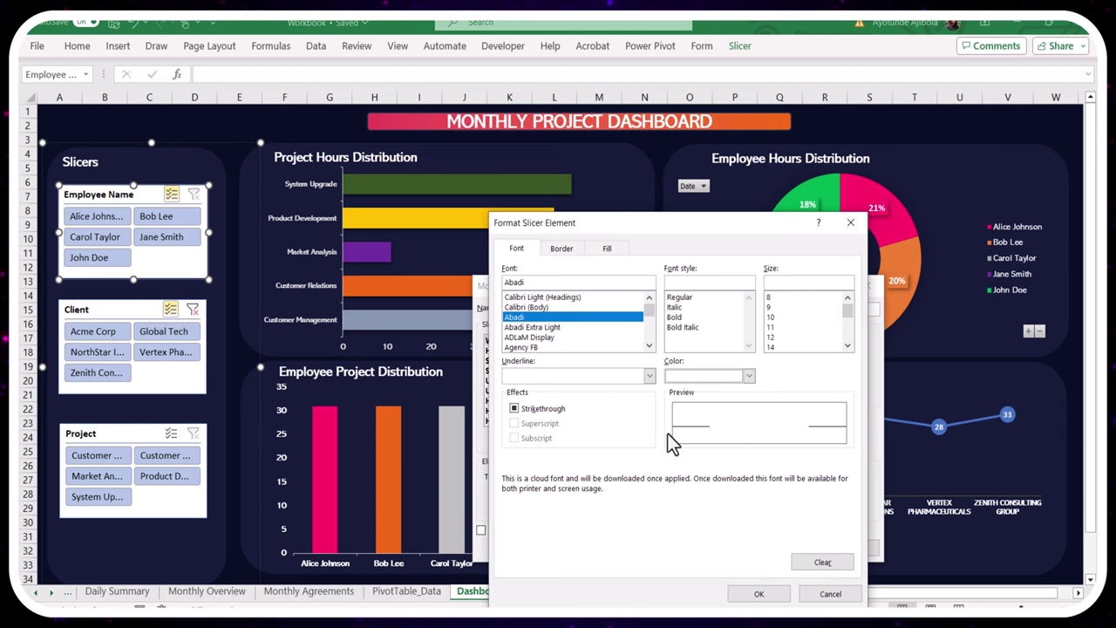
# Give the whole slicer no borders and a custom #181C3A dark navy fill
pyautogui.click(561, 249)
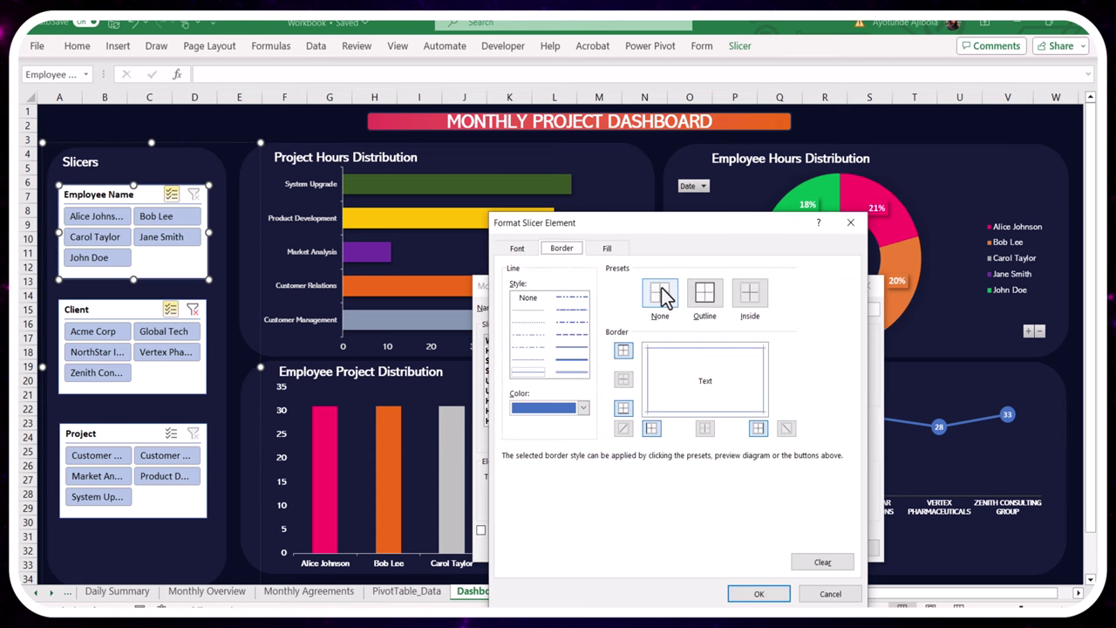
pyautogui.click(613, 256)
pyautogui.click(588, 417)
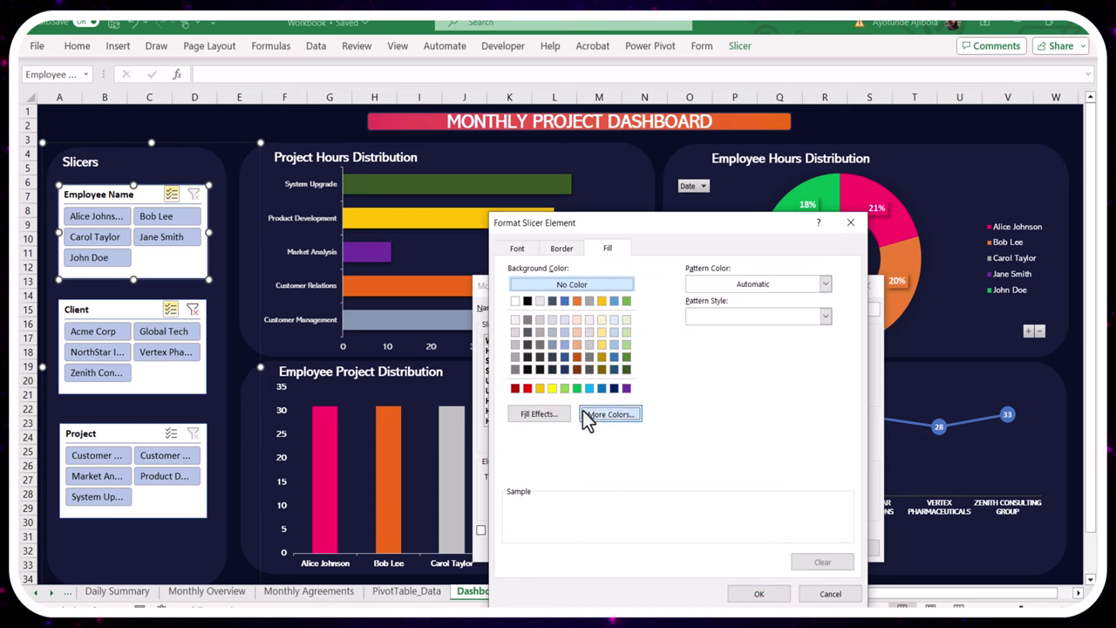
pyautogui.click(640, 325)
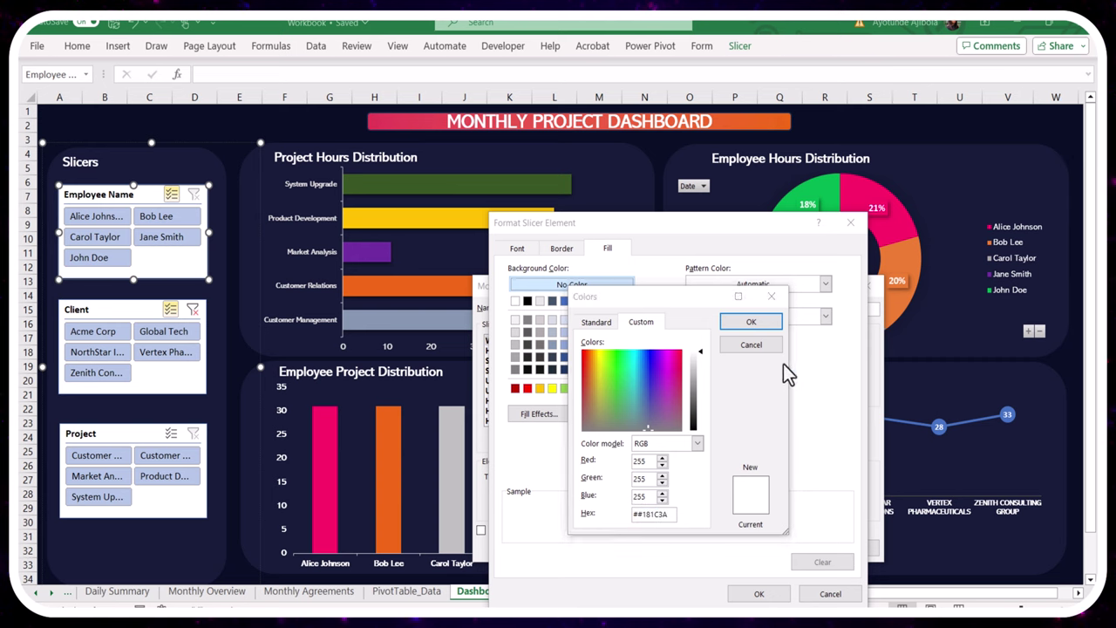
pyautogui.click(750, 323)
pyautogui.click(762, 595)
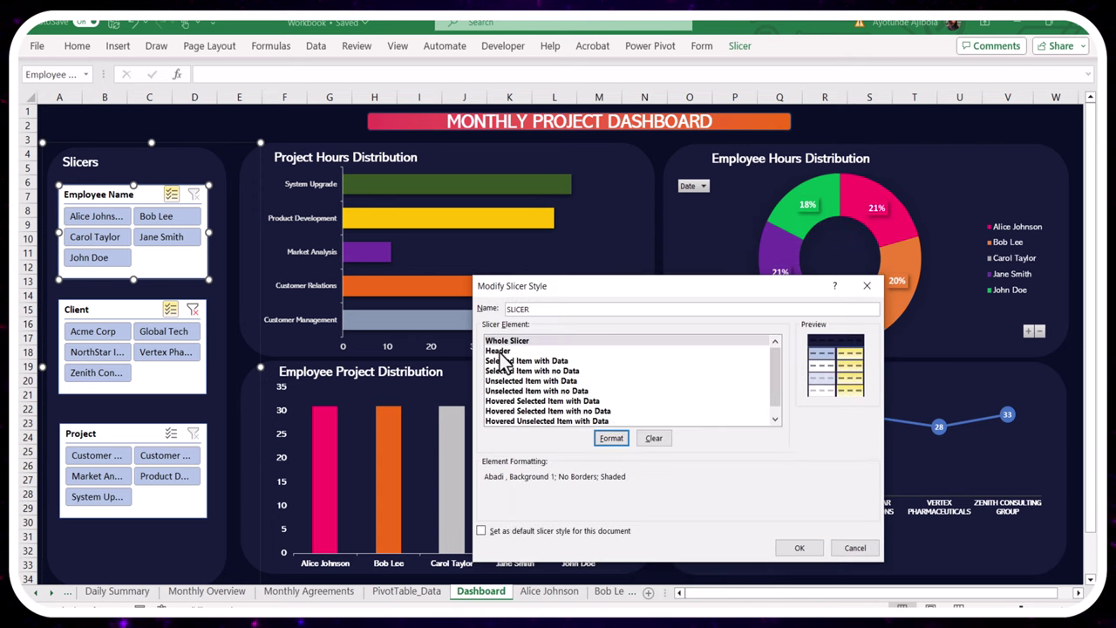
# Format the slicer Header with bold white text on a #181C3A fill
pyautogui.click(501, 353)
pyautogui.click(612, 438)
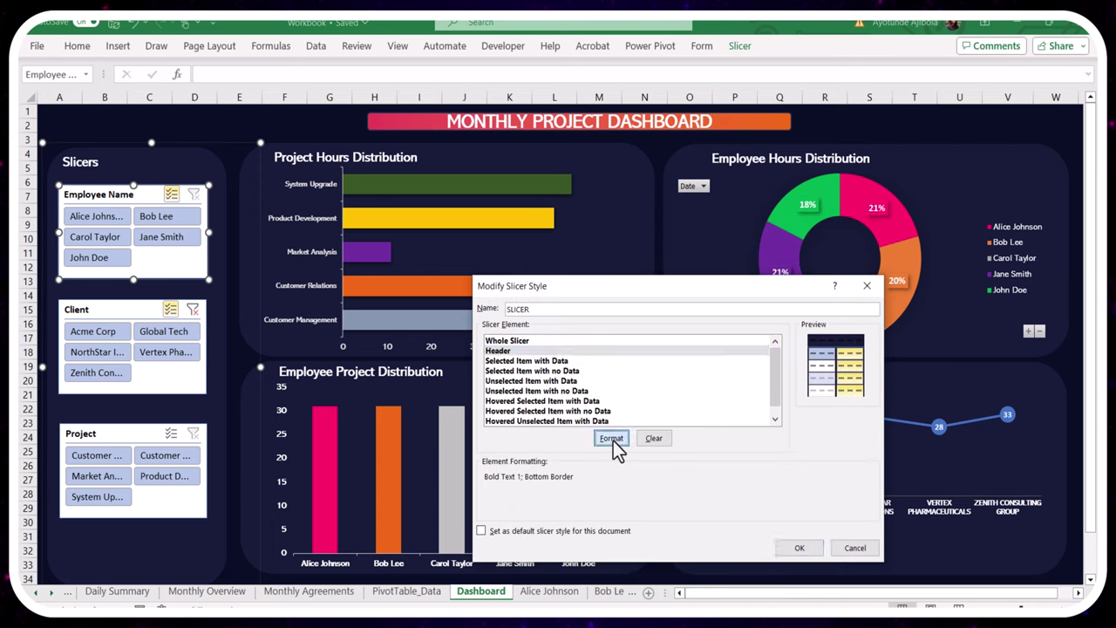
pyautogui.click(517, 249)
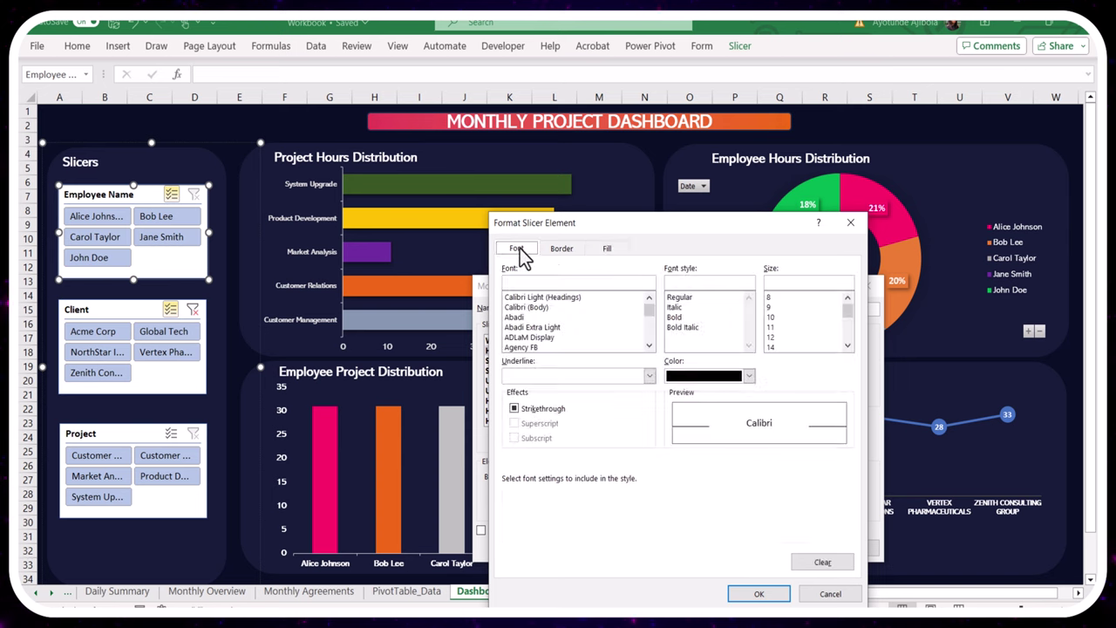
pyautogui.click(749, 376)
pyautogui.click(671, 435)
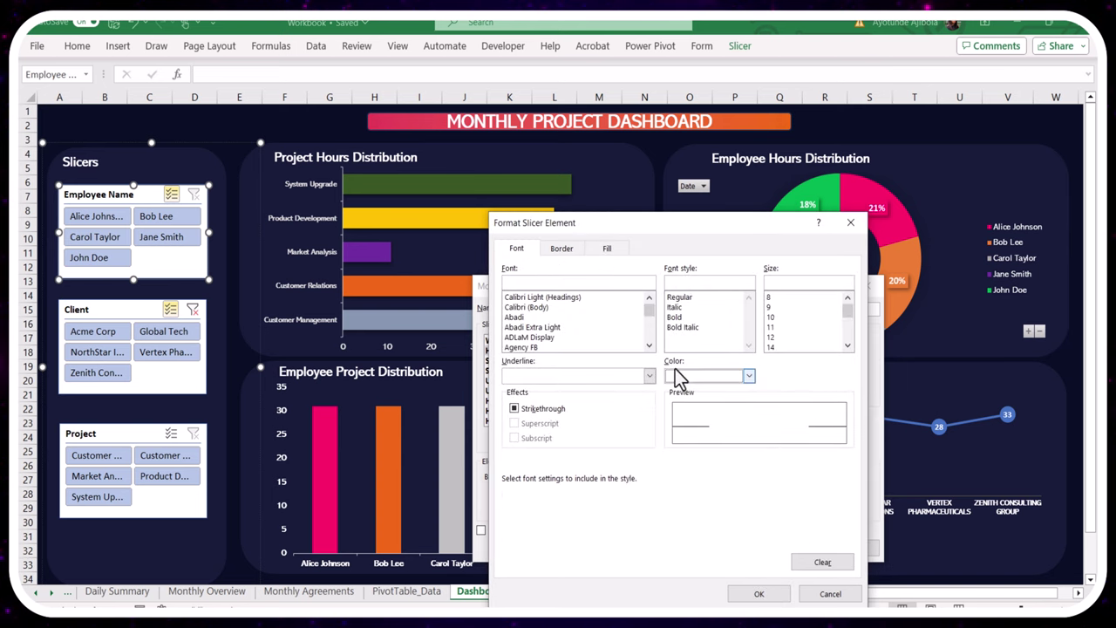
pyautogui.click(676, 317)
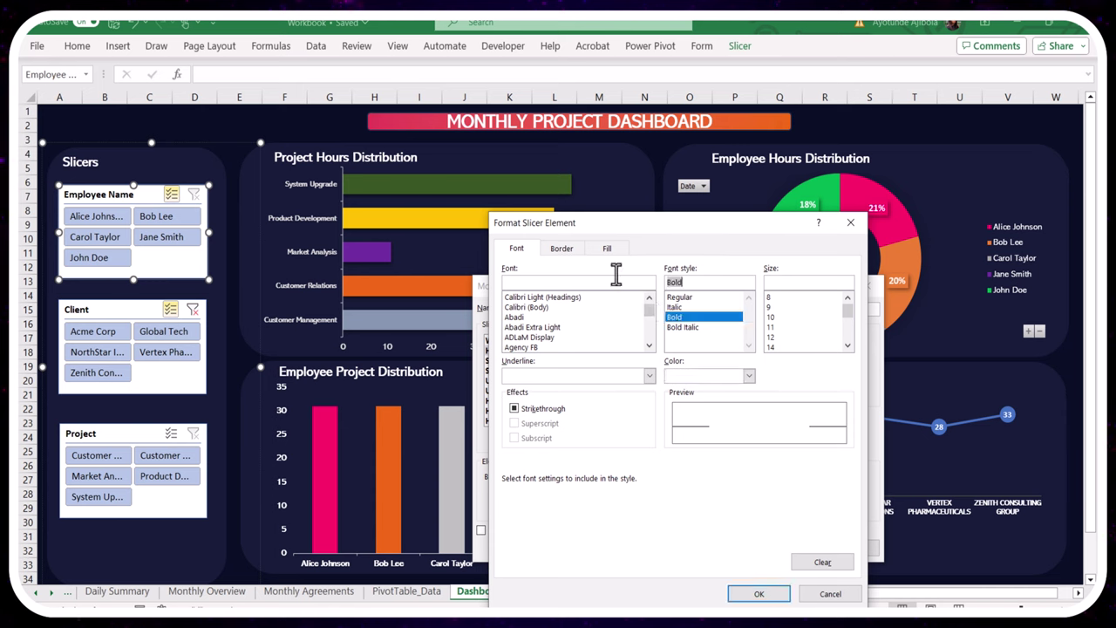
pyautogui.click(606, 251)
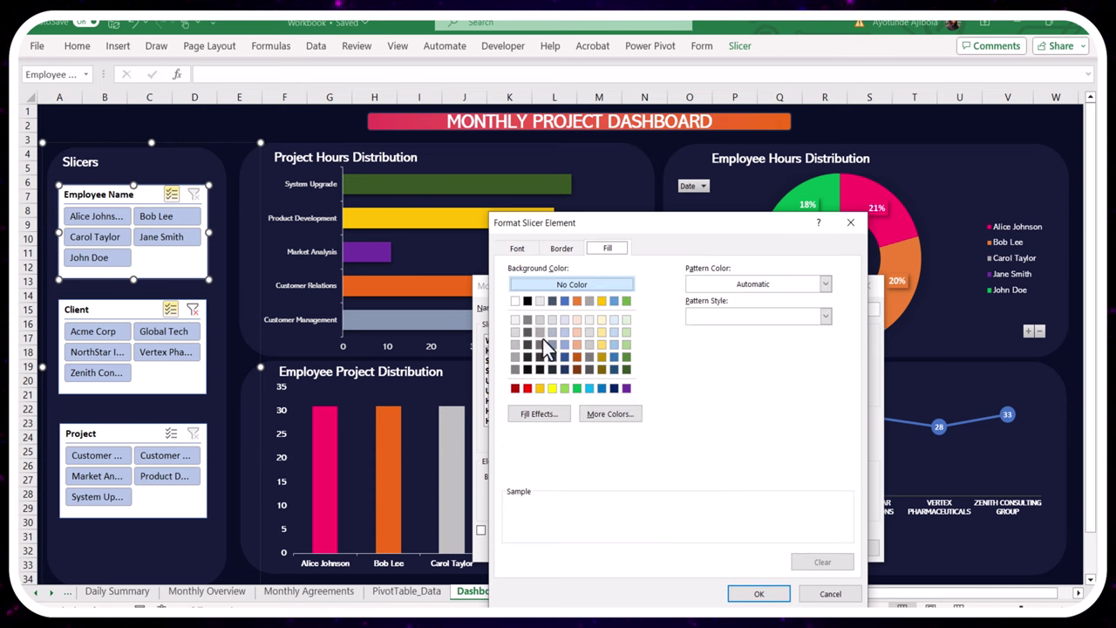
pyautogui.click(609, 414)
pyautogui.click(648, 325)
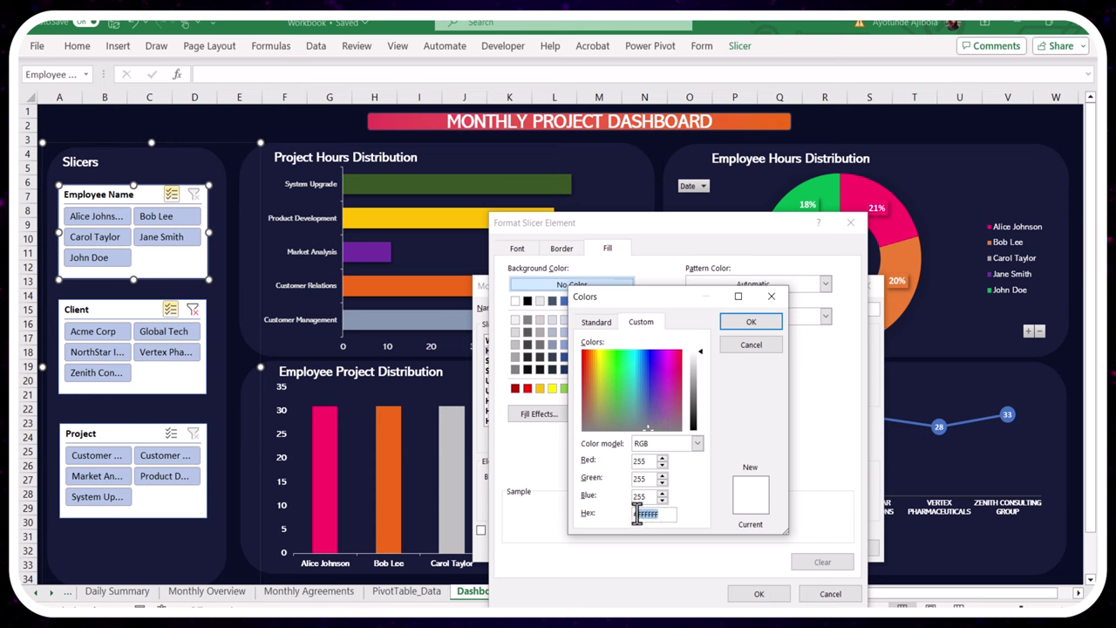
pyautogui.write('#181C3A')
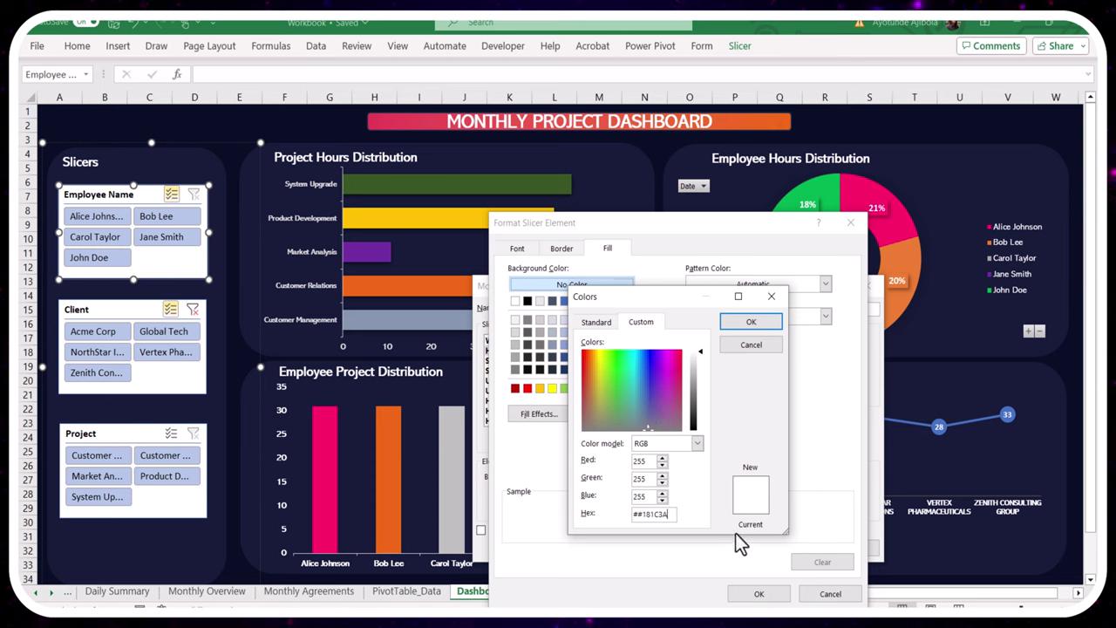
pyautogui.click(751, 322)
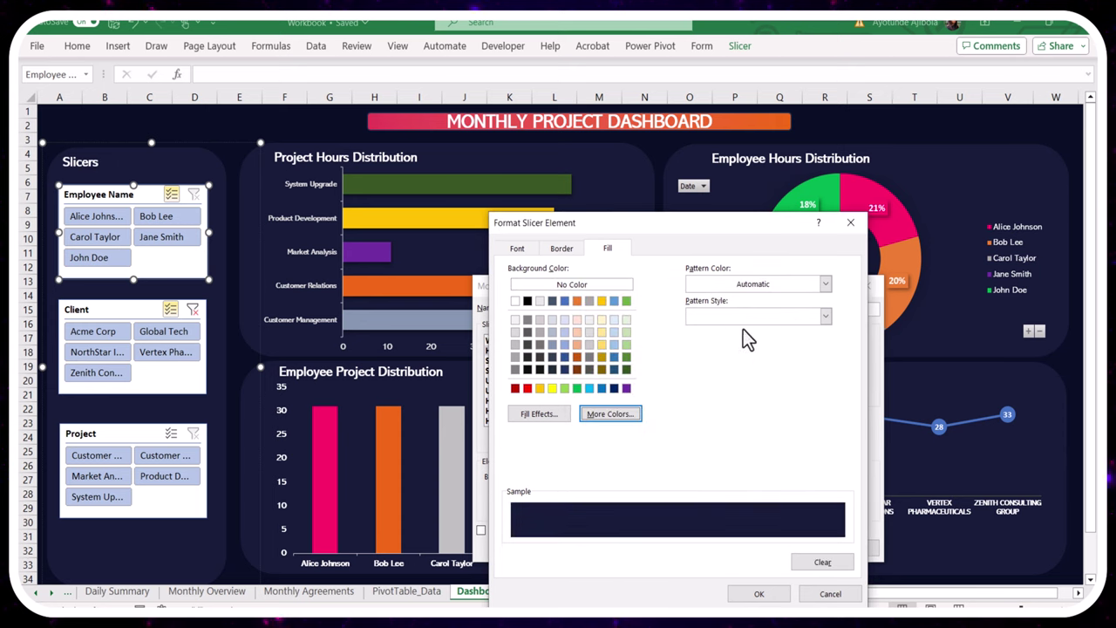
pyautogui.click(758, 593)
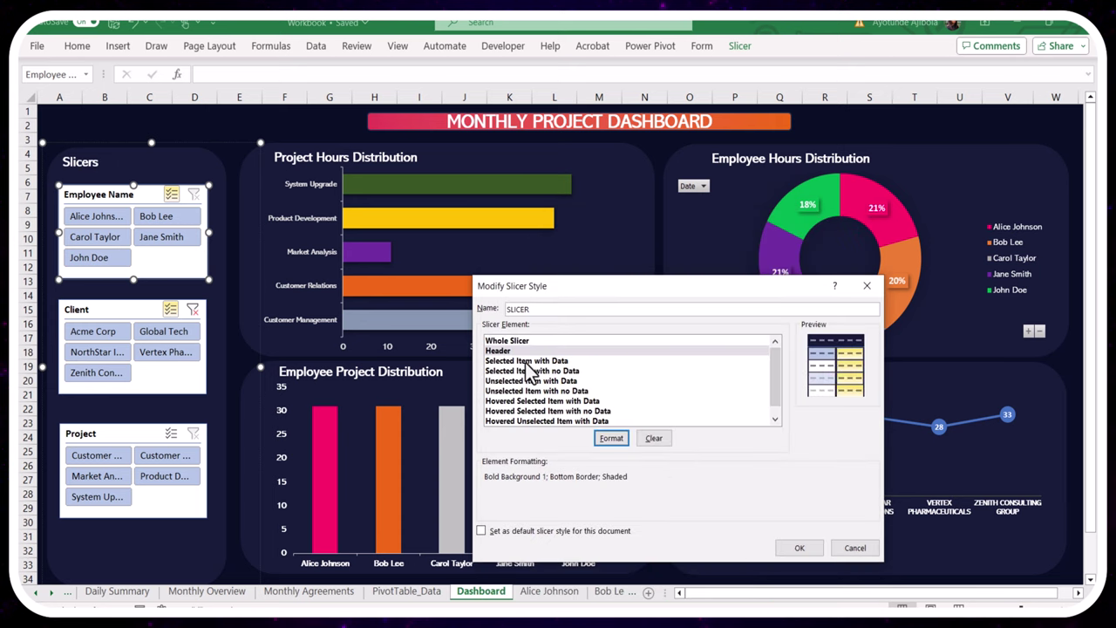
# Give the Selected Item with Data element the same #181C3A fill
pyautogui.click(527, 360)
pyautogui.click(611, 438)
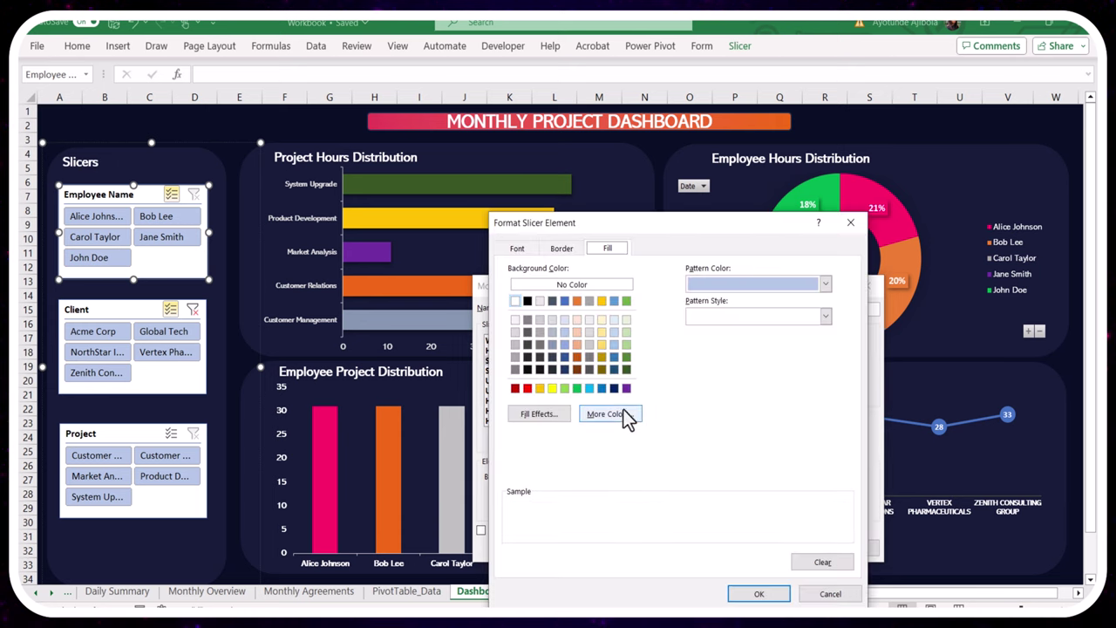
pyautogui.click(615, 417)
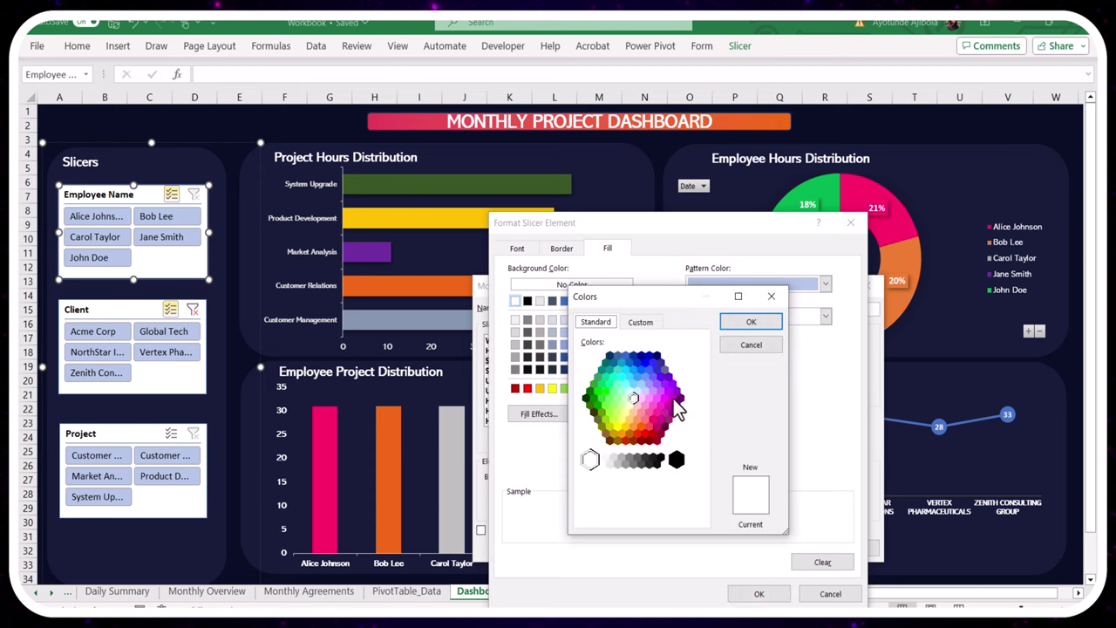
pyautogui.click(641, 322)
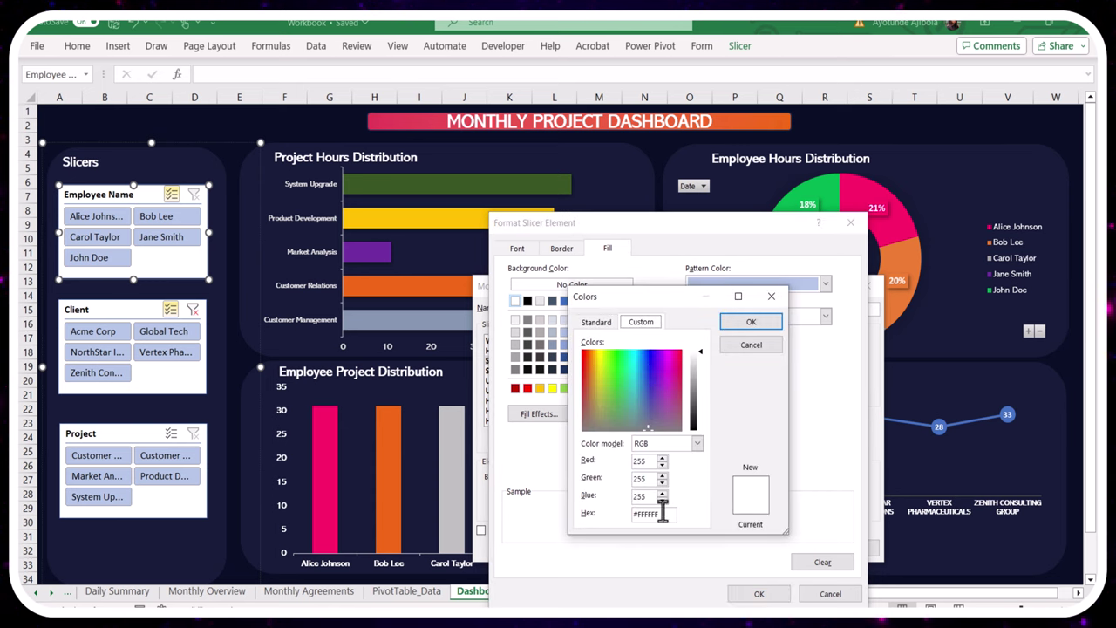
pyautogui.moveTo(661, 515); pyautogui.dragTo(641, 503)
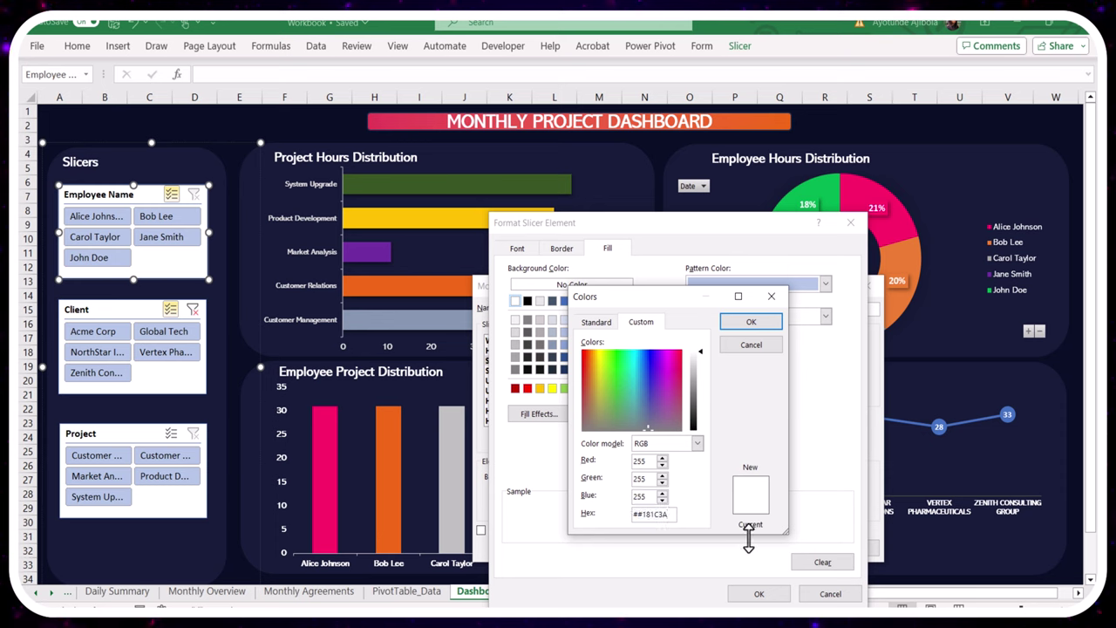
pyautogui.click(743, 323)
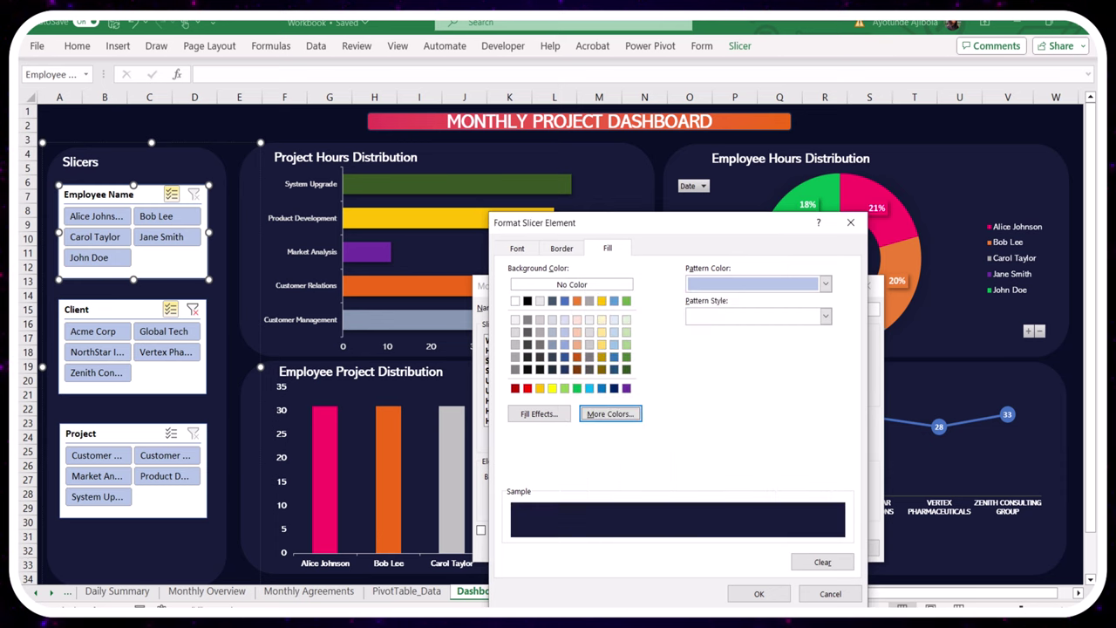
pyautogui.click(755, 594)
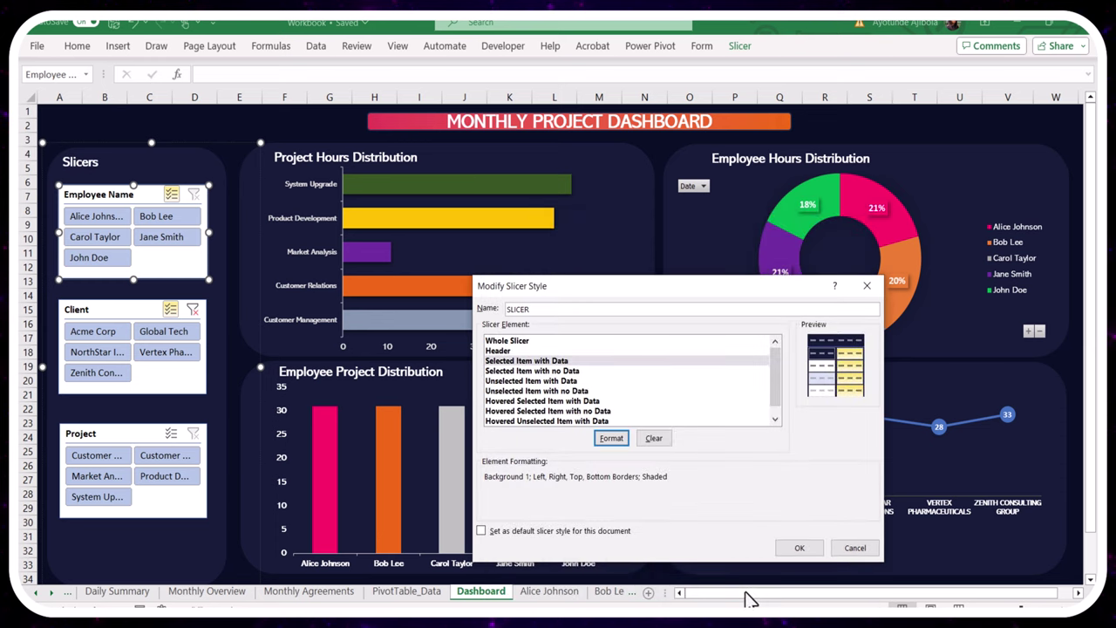
# Give the Hovered Selected Item with Data element an orange Accent 2 font colour
pyautogui.click(534, 403)
pyautogui.click(613, 439)
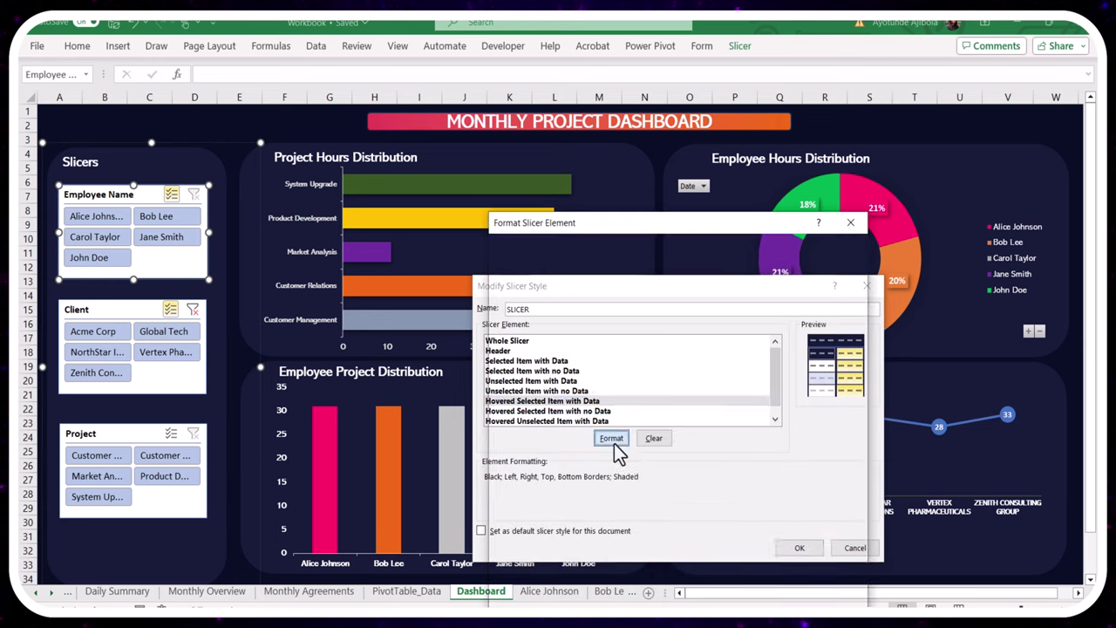
pyautogui.click(516, 250)
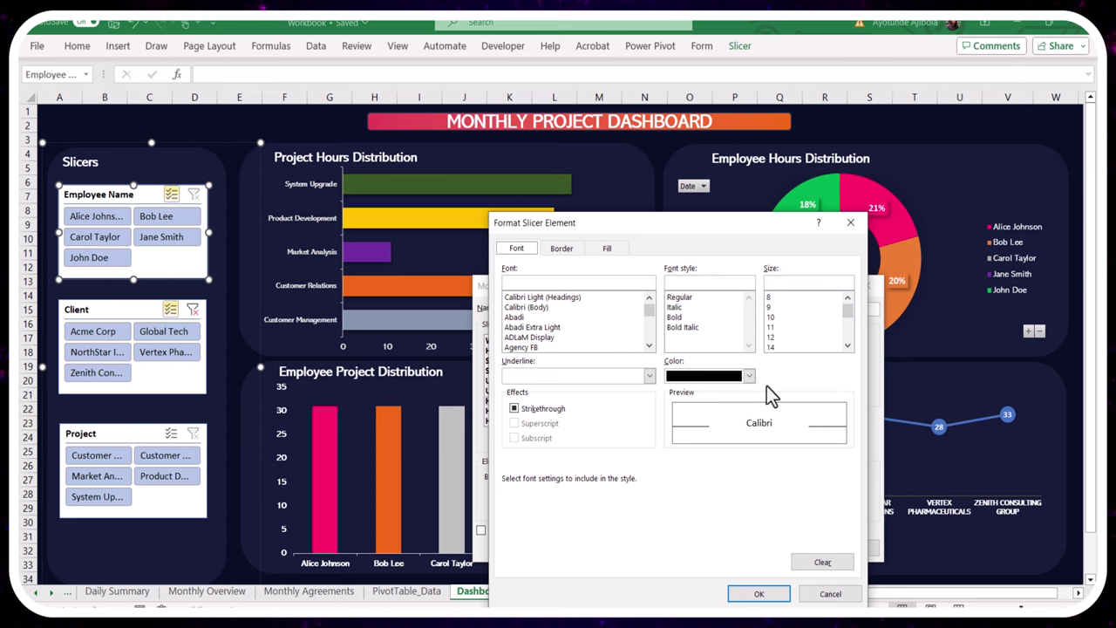
pyautogui.click(750, 377)
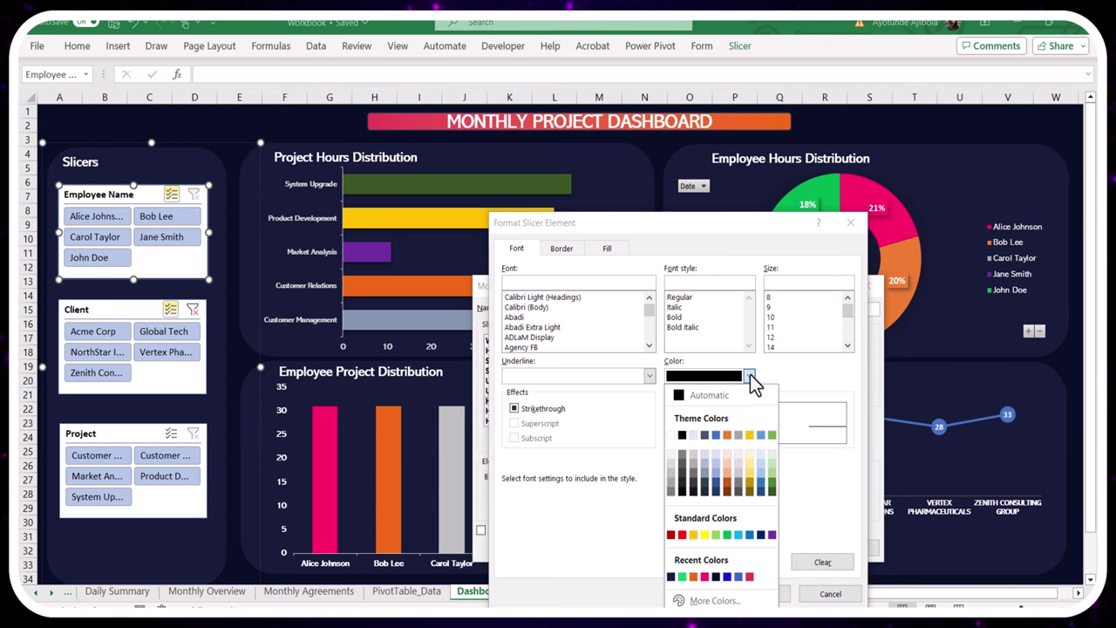
pyautogui.click(730, 434)
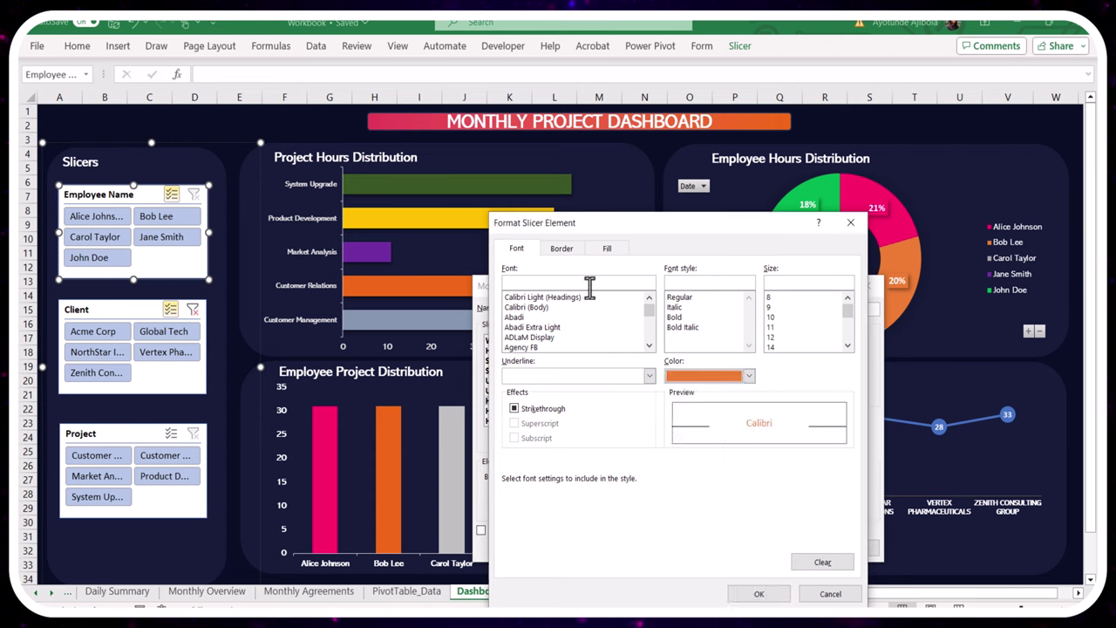
pyautogui.click(574, 252)
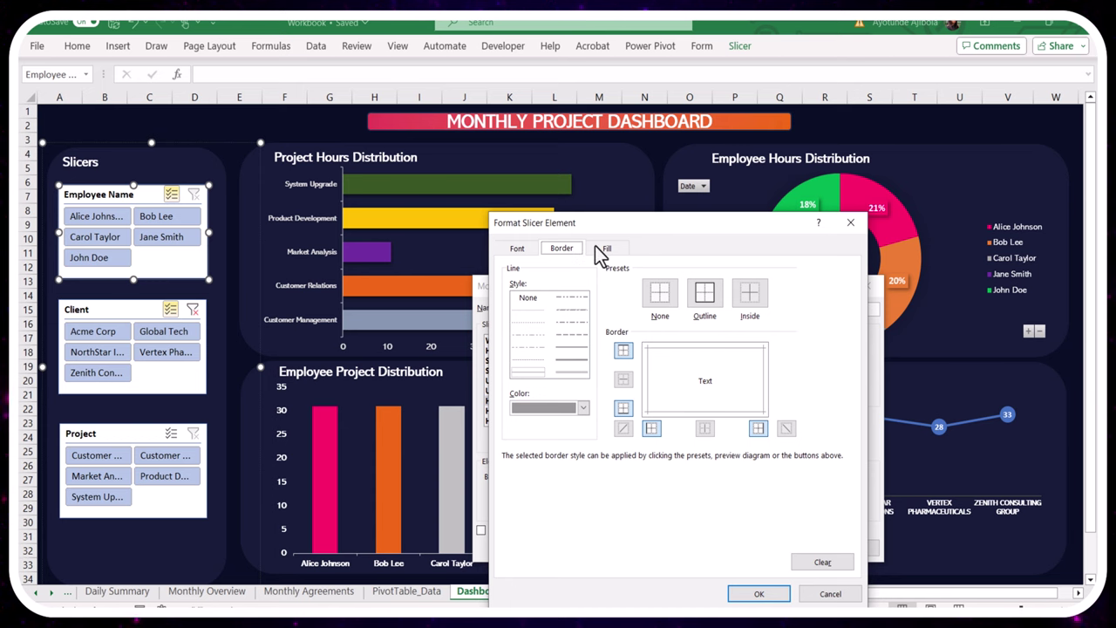
pyautogui.click(596, 249)
pyautogui.click(749, 593)
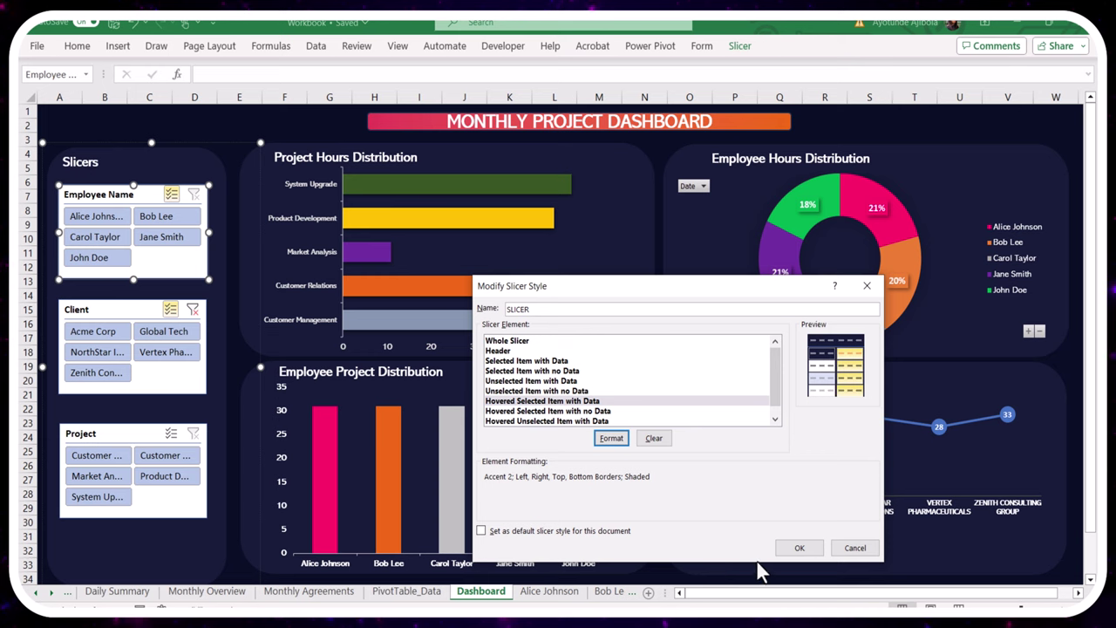
# Save the custom dark slicer style and apply it to the Employee Name slicer
pyautogui.click(797, 547)
pyautogui.click(740, 46)
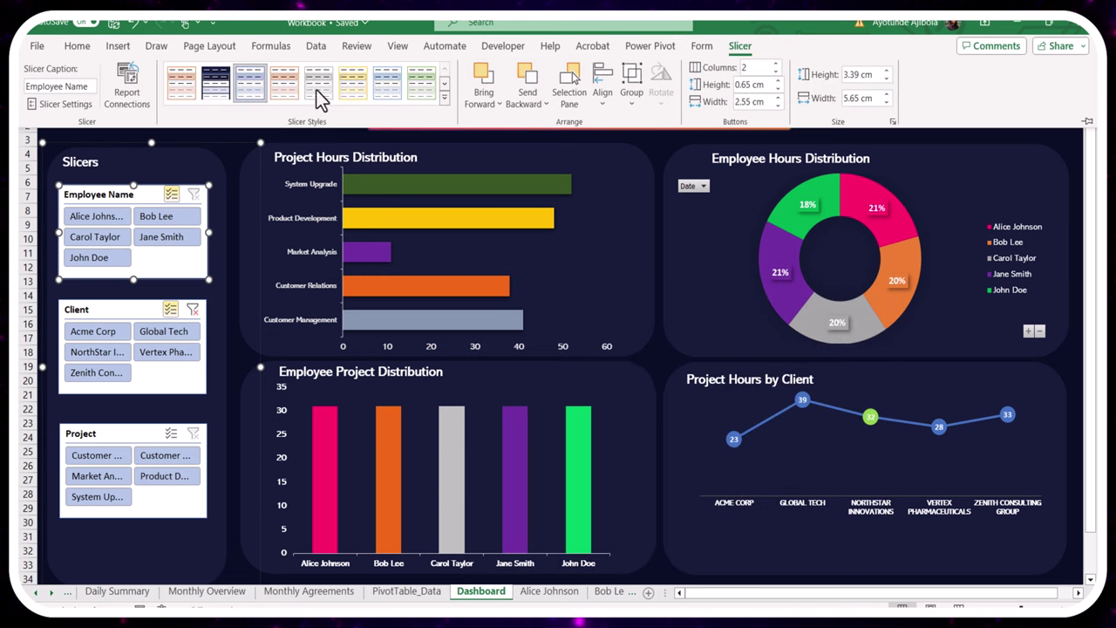
pyautogui.click(444, 97)
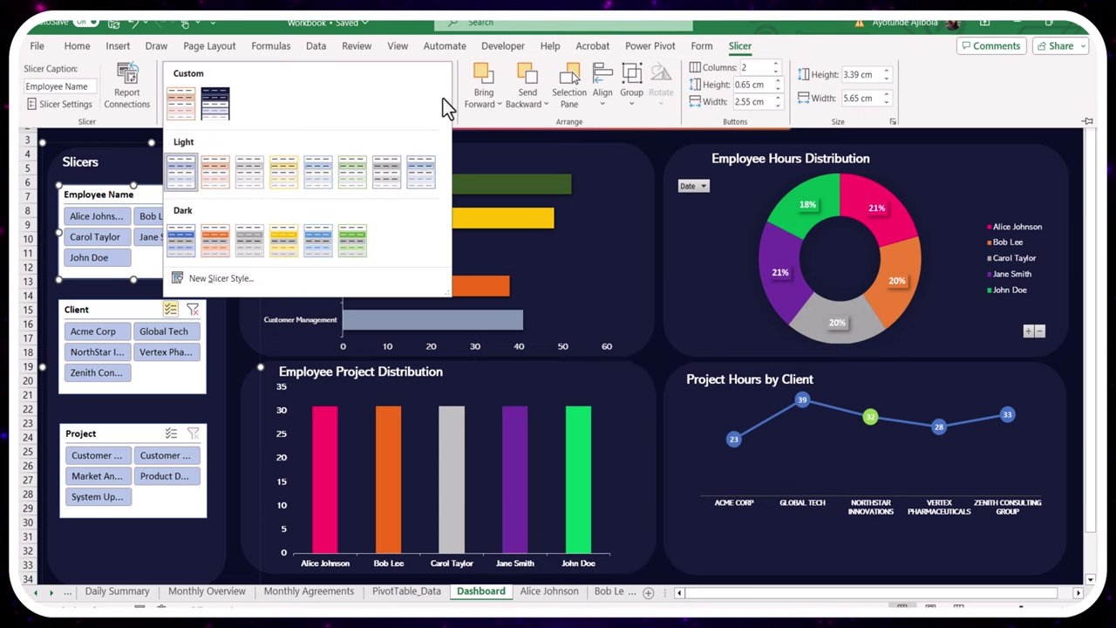
pyautogui.click(214, 109)
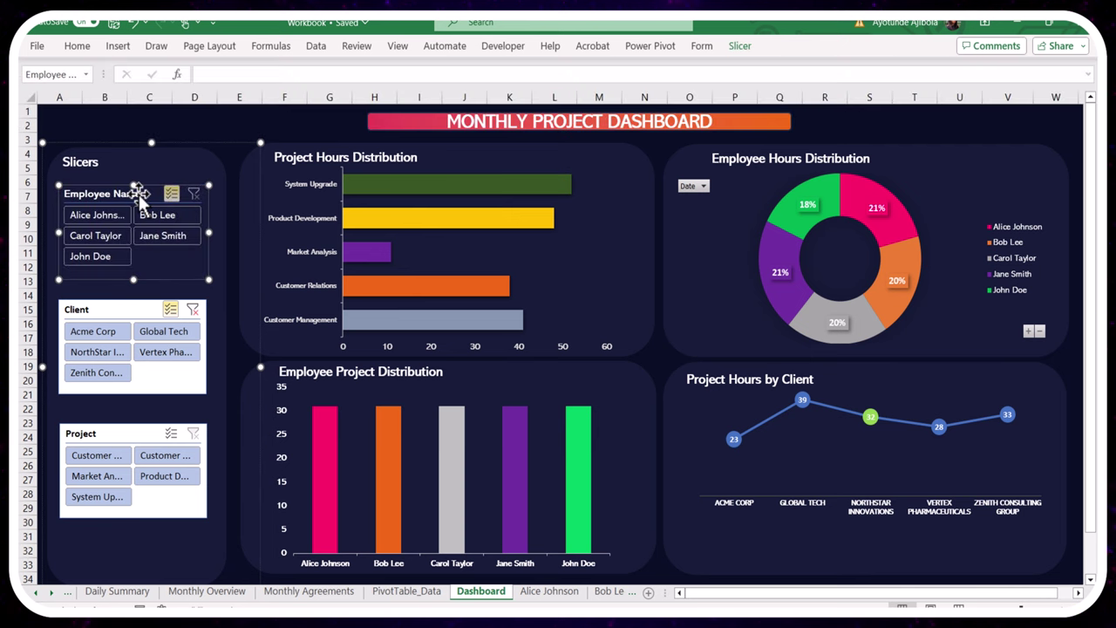
# Apply the same custom dark style to the Client and Project slicers together
pyautogui.click(118, 306)
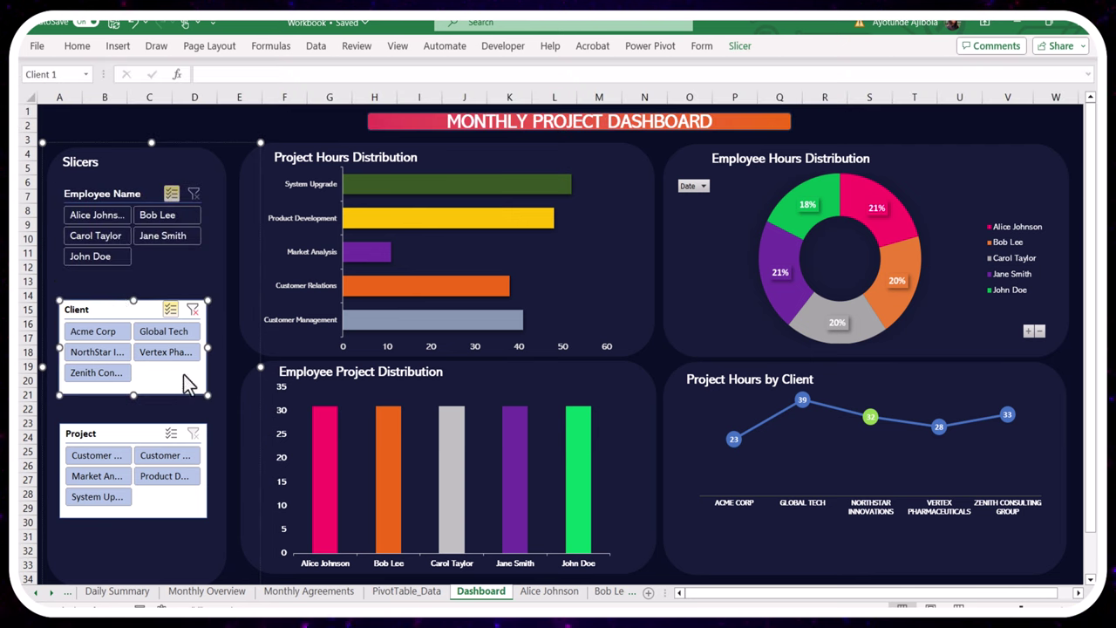
pyautogui.keyDown('ctrl'); pyautogui.click(148, 445); pyautogui.keyUp('ctrl')
pyautogui.click(740, 45)
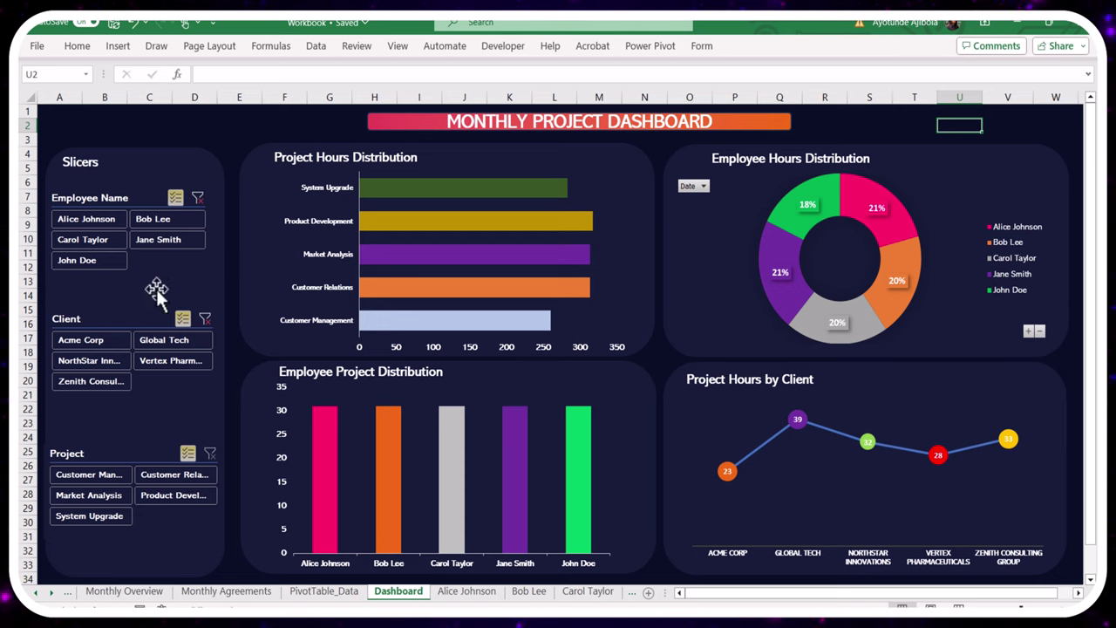
# After a quick filter test, connect the Employee Name slicer to PivotTable2, PivotTable7 and PivotTable9
pyautogui.click(93, 220)
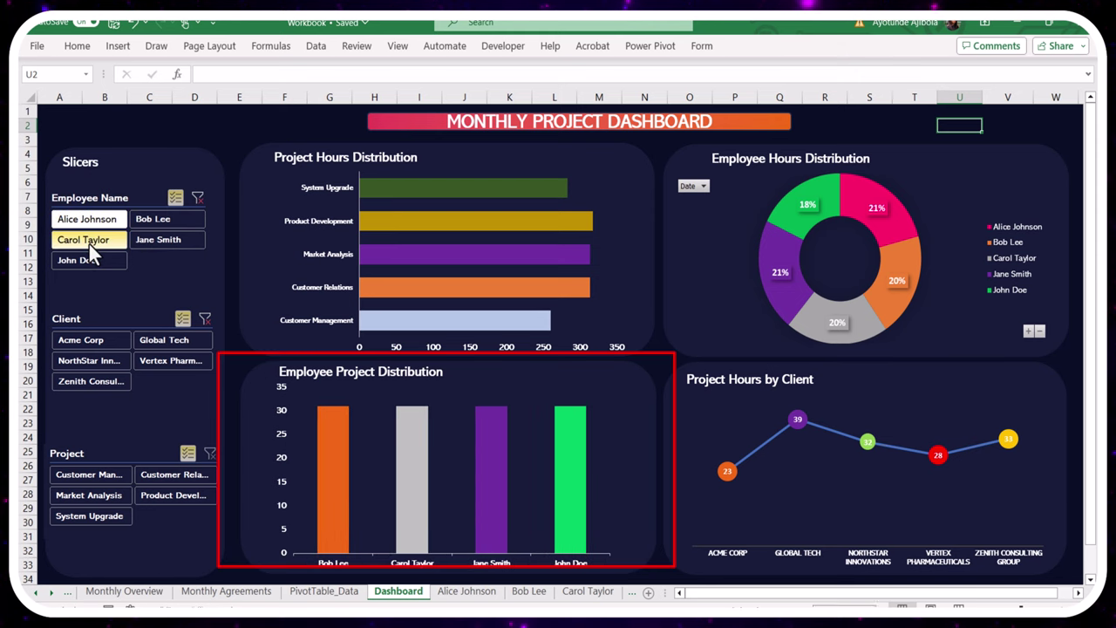
pyautogui.click(87, 241)
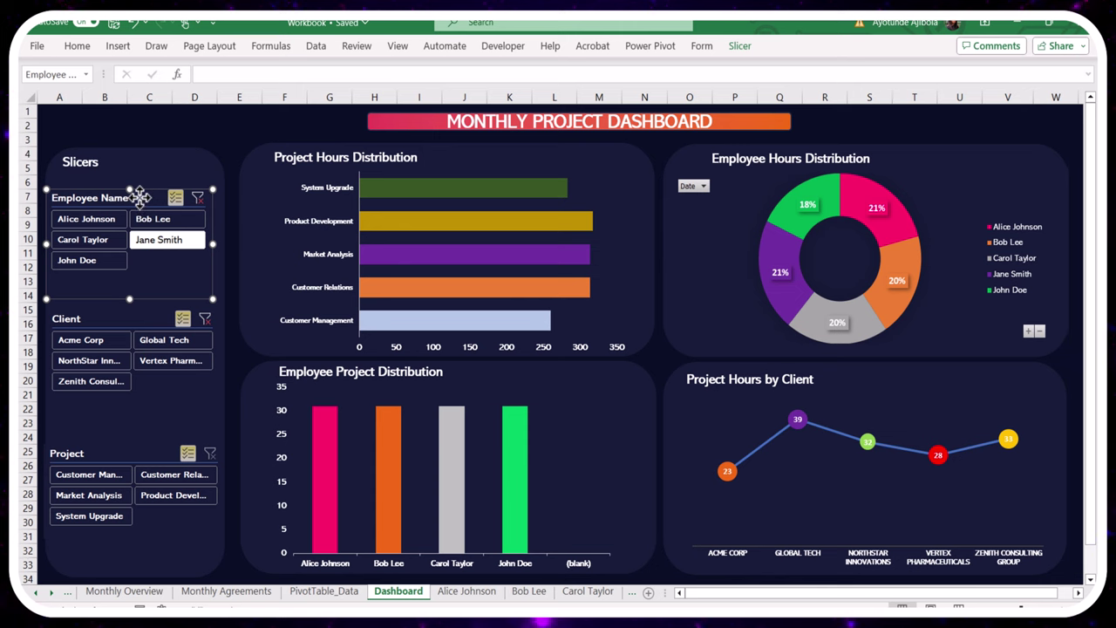
pyautogui.rightClick(140, 197)
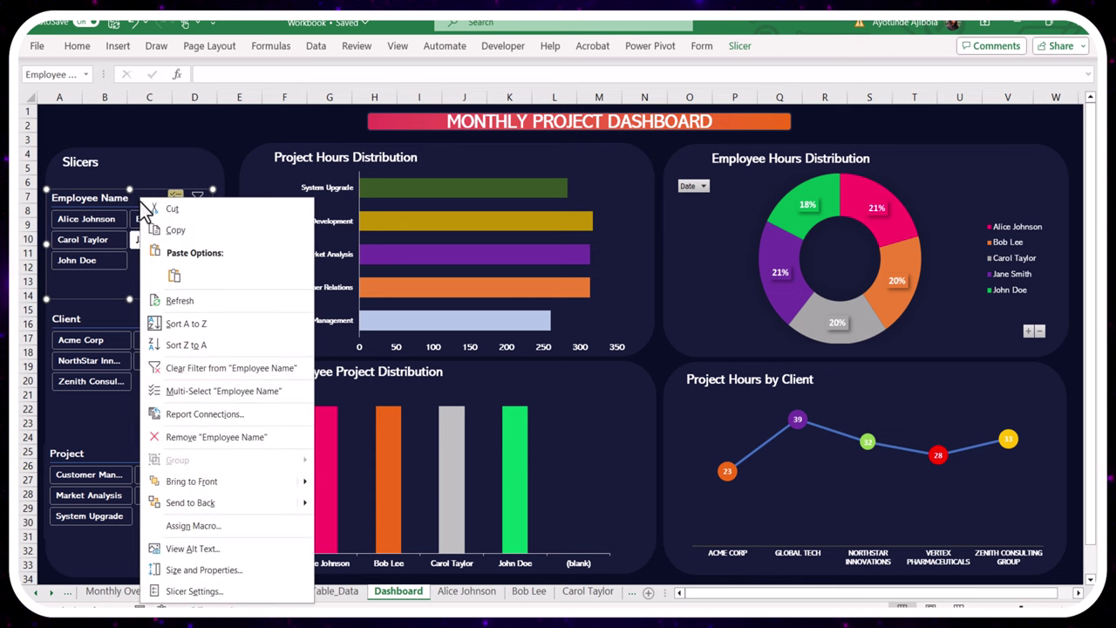
pyautogui.click(170, 414)
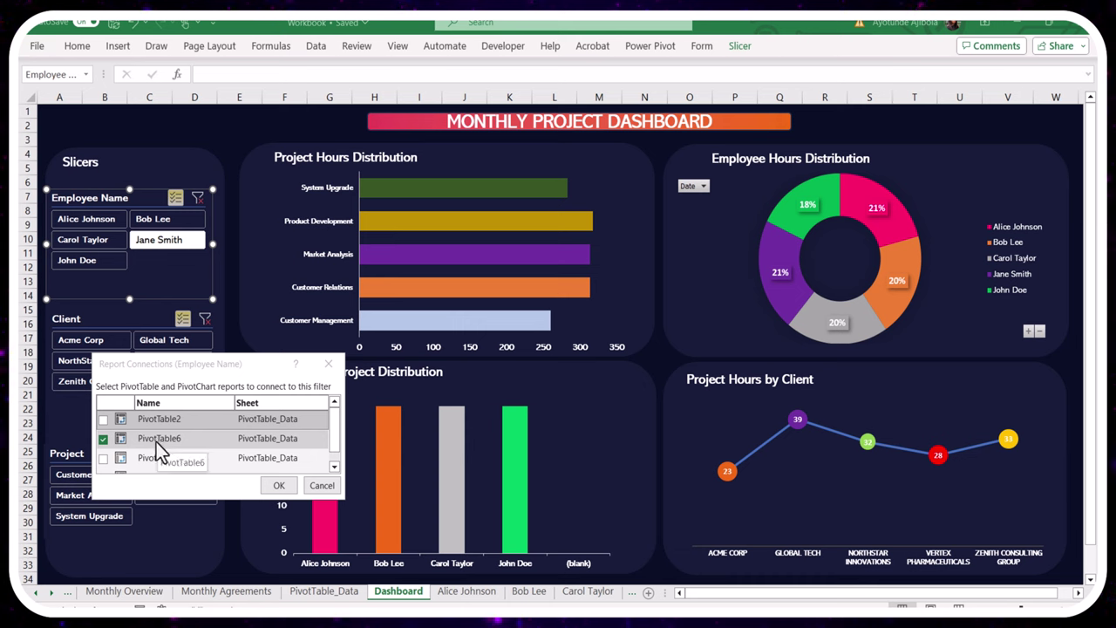
pyautogui.click(105, 420)
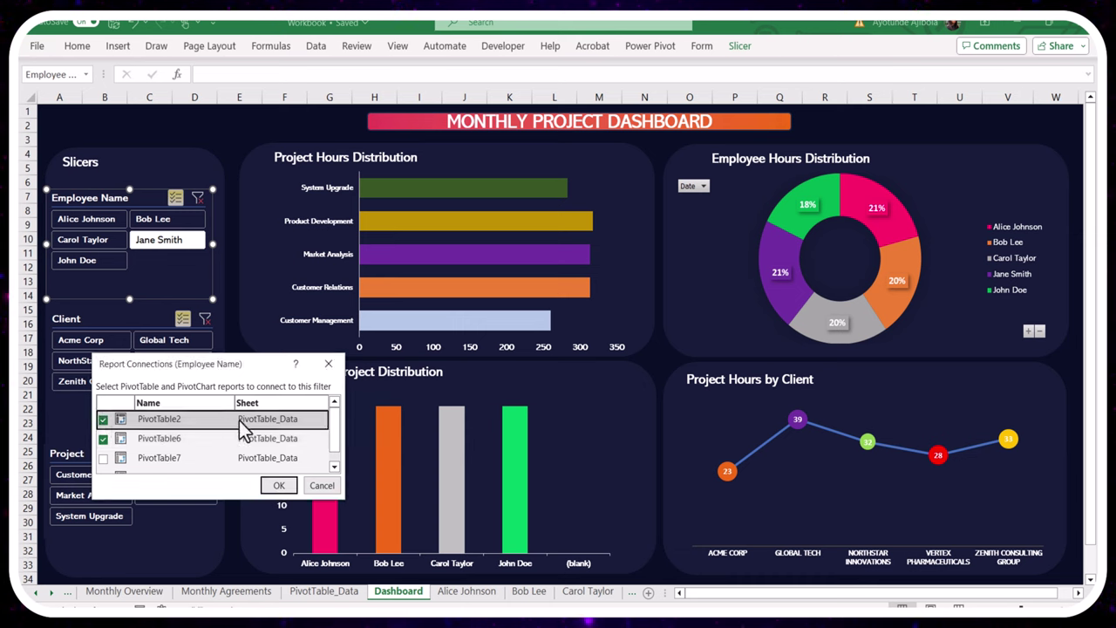
pyautogui.scroll(-1, 337, 430)
pyautogui.click(103, 443)
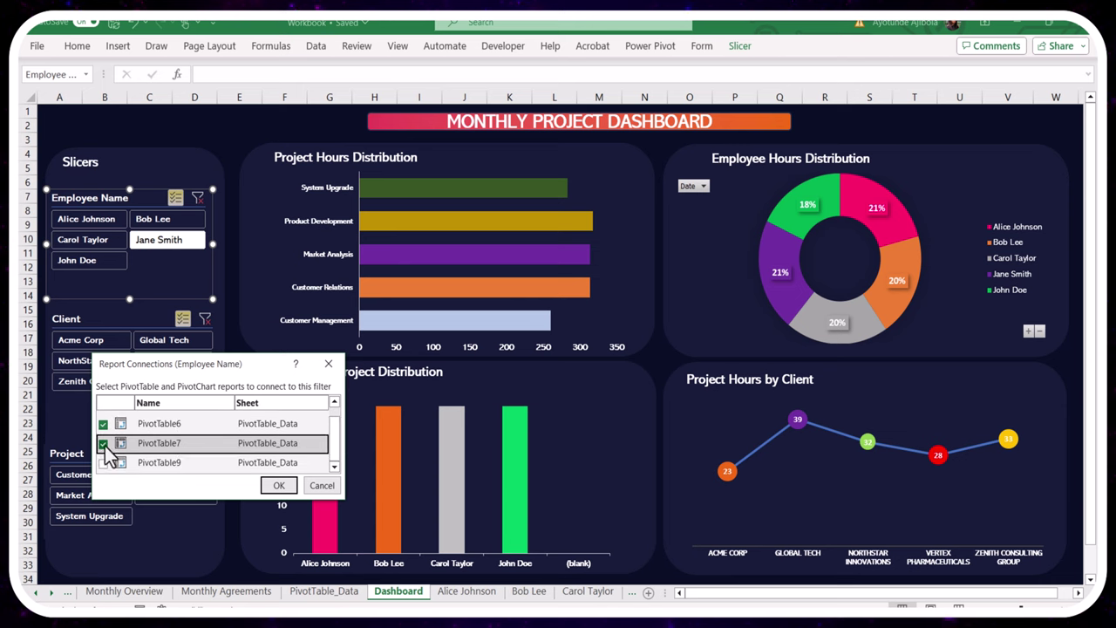
pyautogui.click(104, 463)
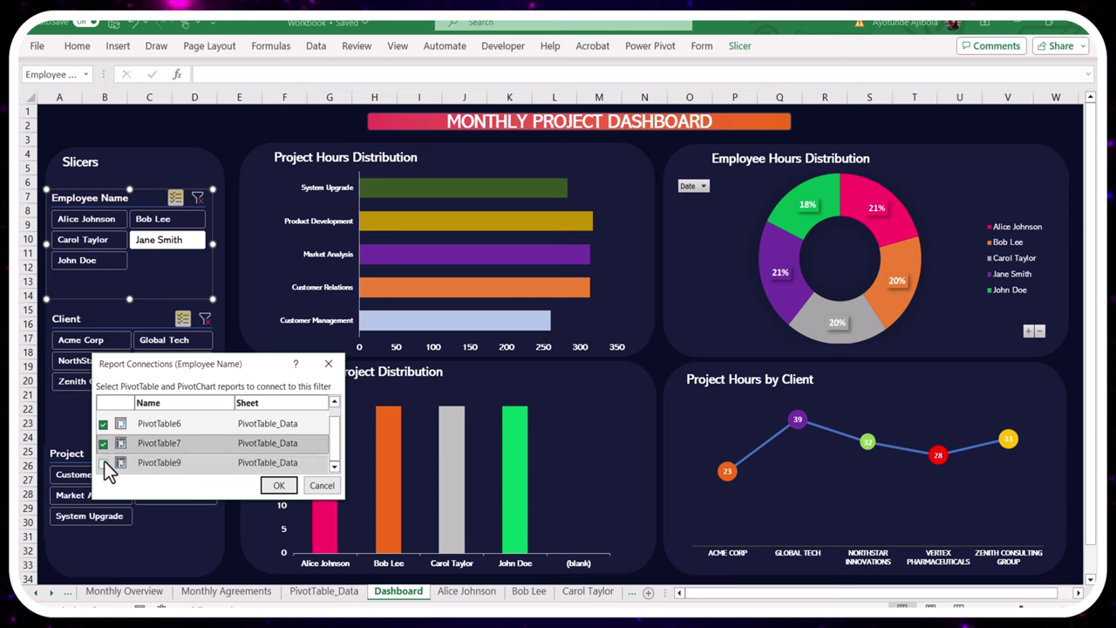
pyautogui.click(274, 486)
# Connect the Client slicer to the remaining pivot table
pyautogui.click(137, 345)
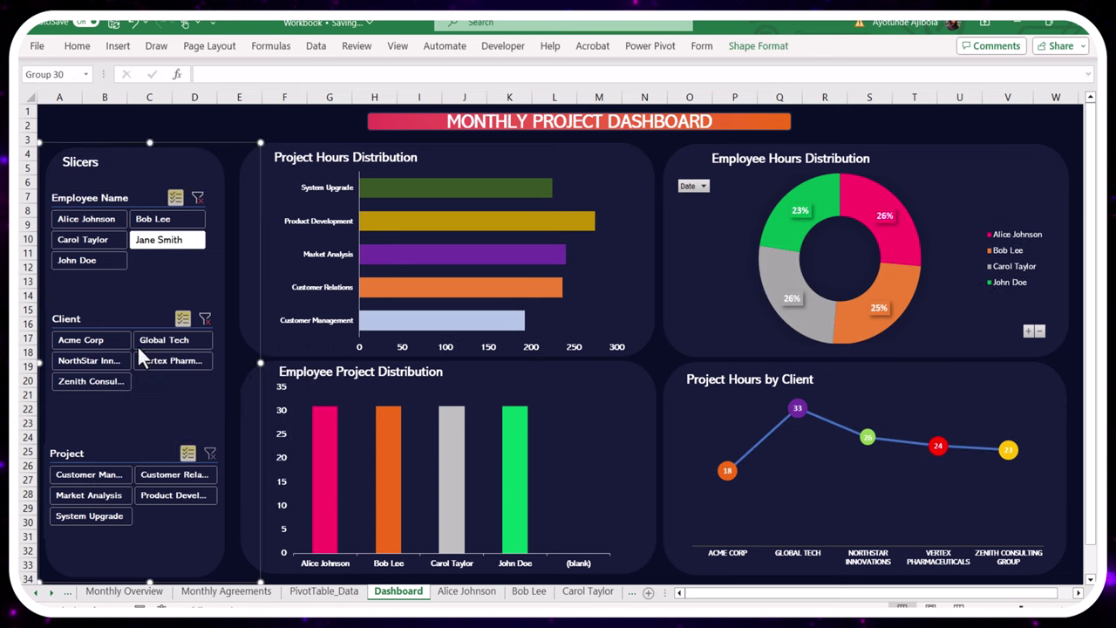
pyautogui.click(139, 318)
pyautogui.rightClick(157, 318)
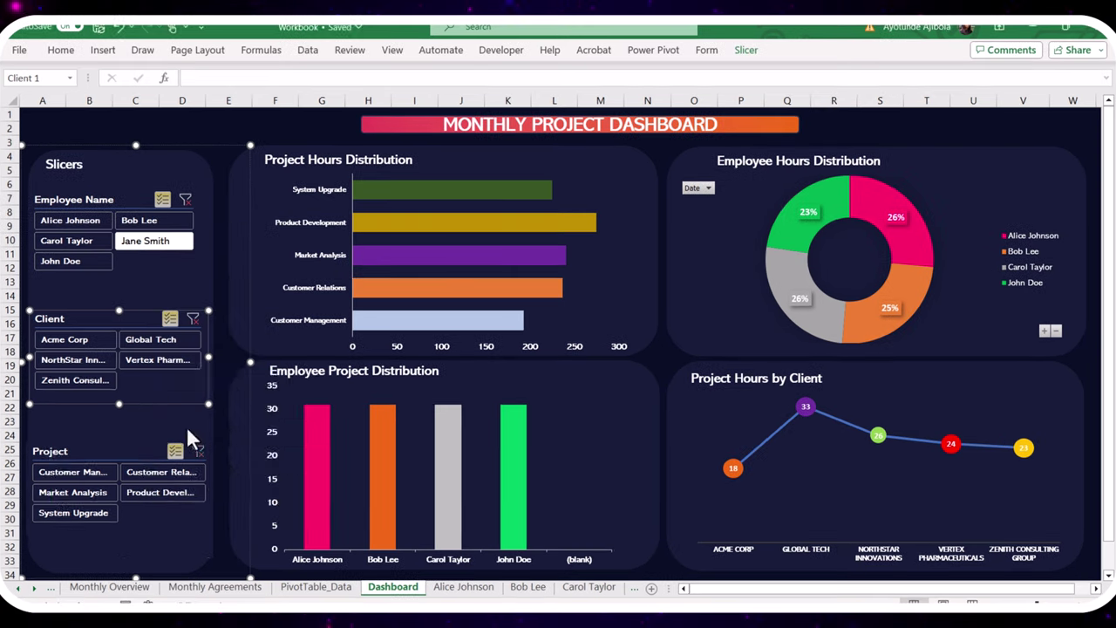
pyautogui.click(63, 486)
pyautogui.click(242, 501)
# Connect the Project slicer to PivotTable6 and PivotTable7
pyautogui.click(91, 443)
pyautogui.rightClick(110, 448)
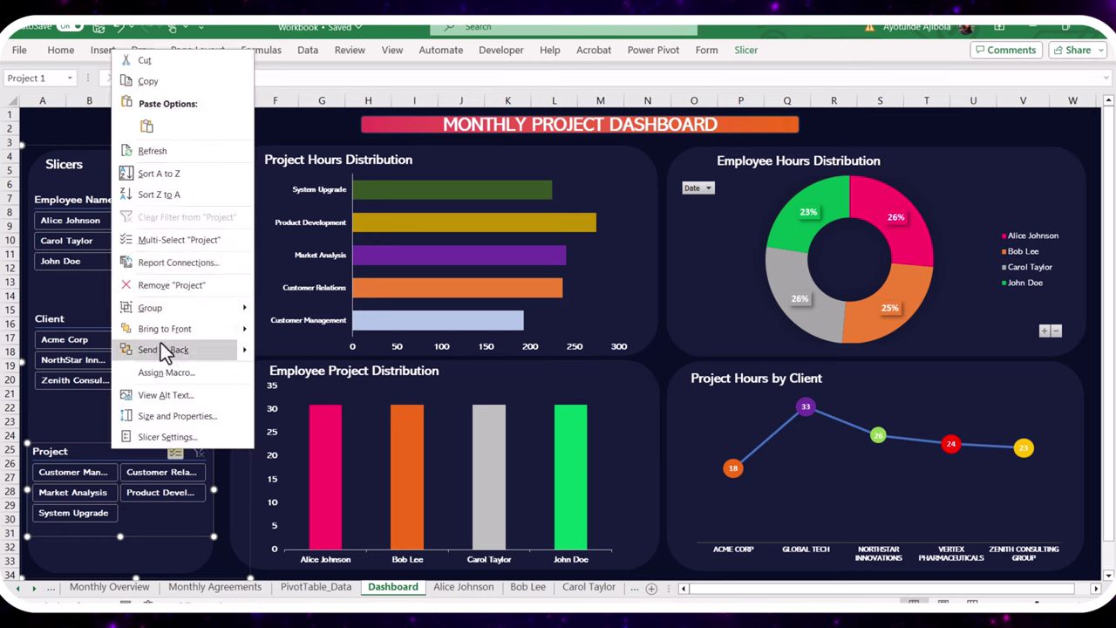
pyautogui.click(160, 342)
pyautogui.click(50, 293)
pyautogui.click(50, 312)
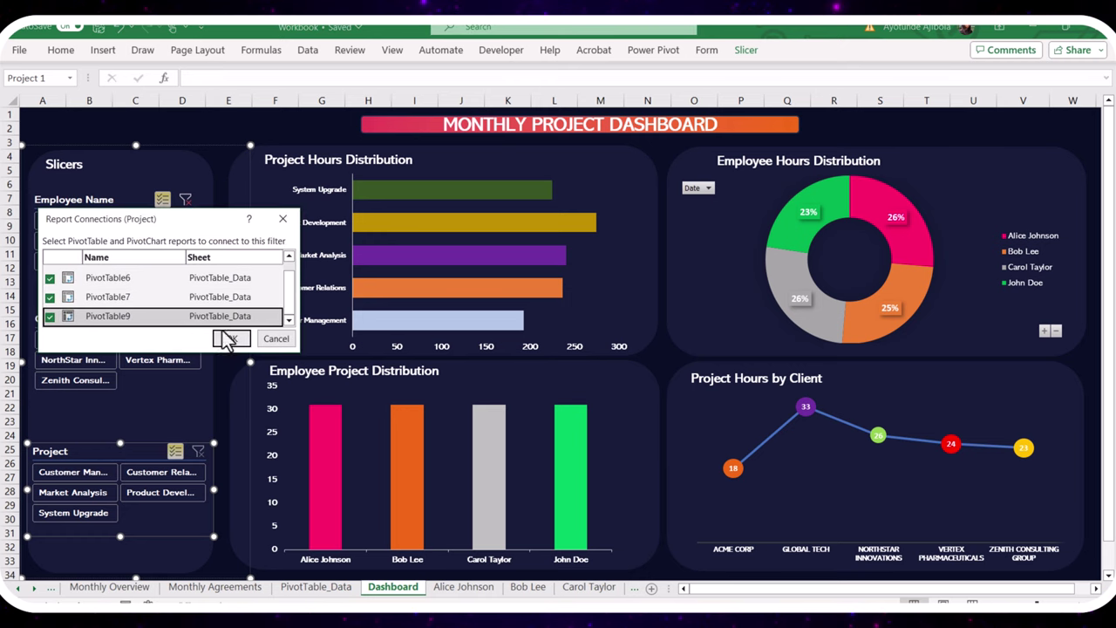
pyautogui.click(231, 338)
# Filter employees down to Alice Johnson only, then clear the employee filter
pyautogui.click(145, 223)
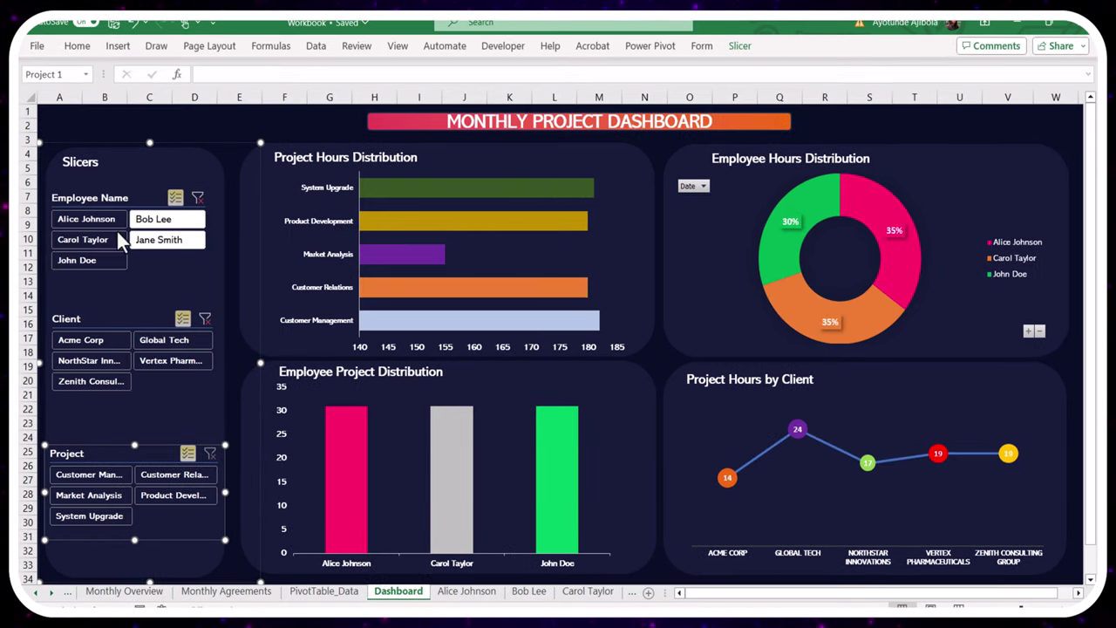
pyautogui.click(102, 236)
pyautogui.click(87, 260)
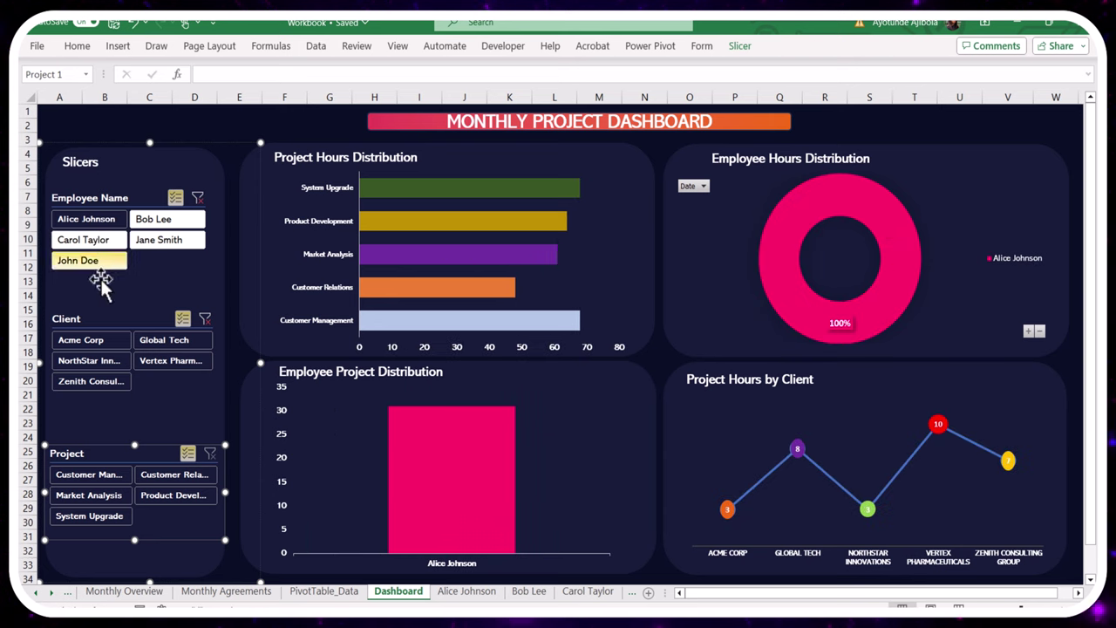
pyautogui.click(198, 198)
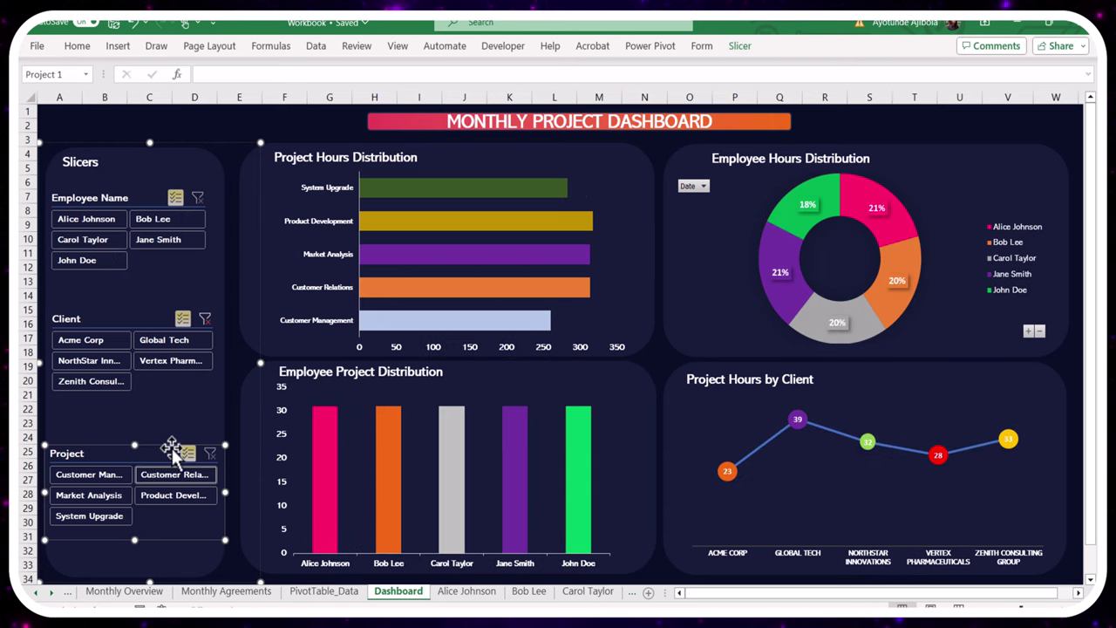
# Check the sorting options for project counts on PivotTable_Data, then go back to Dashboard
pyautogui.click(328, 593)
pyautogui.rightClick(672, 181)
pyautogui.moveTo(706, 302)
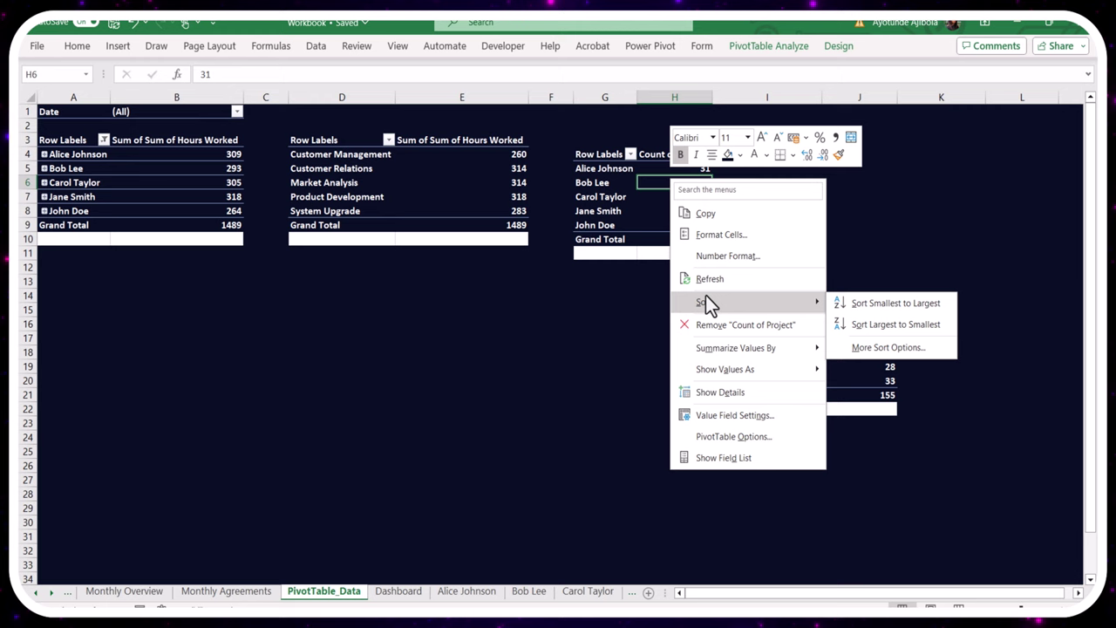
pyautogui.press('Escape')
pyautogui.click(398, 592)
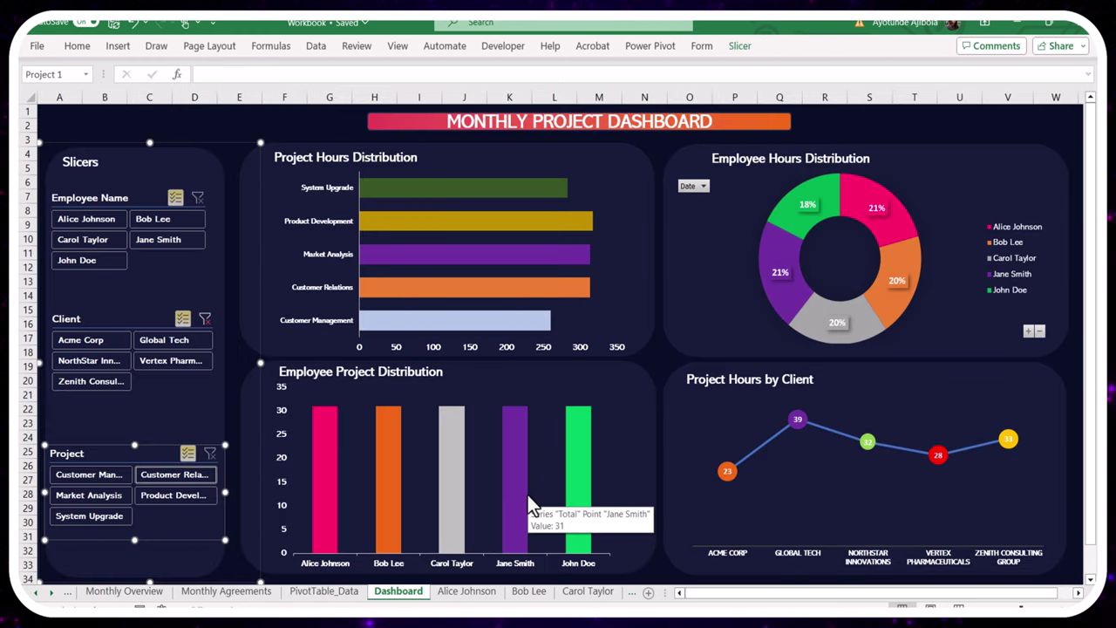
# Exclude Alice Johnson, Carol Taylor and John Doe in the Employee Name slicer
pyautogui.click(112, 227)
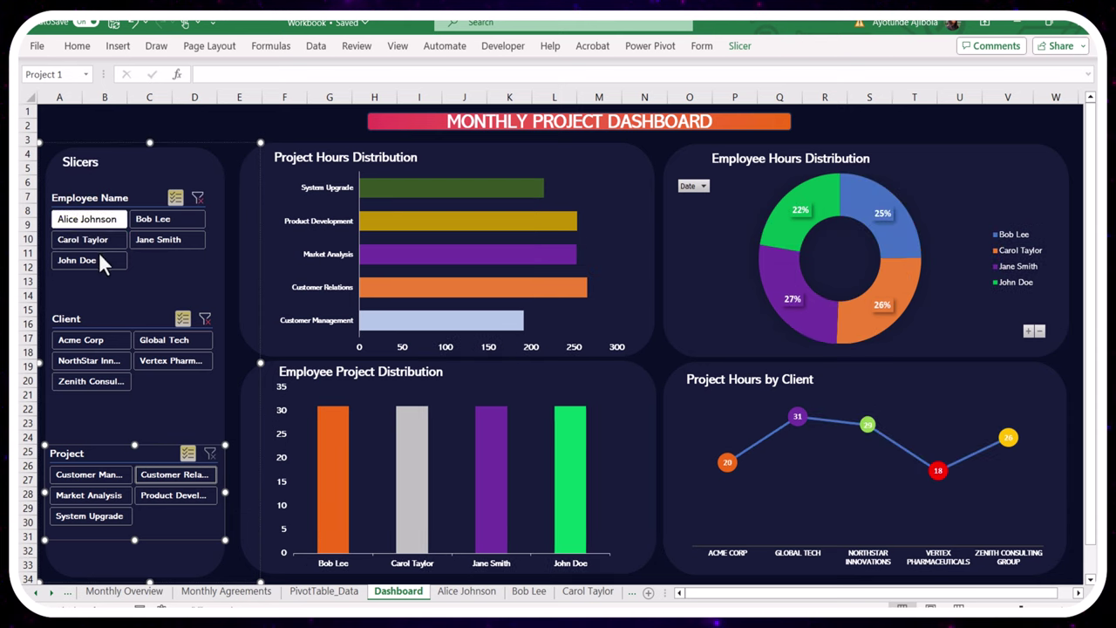
pyautogui.click(99, 260)
pyautogui.click(171, 360)
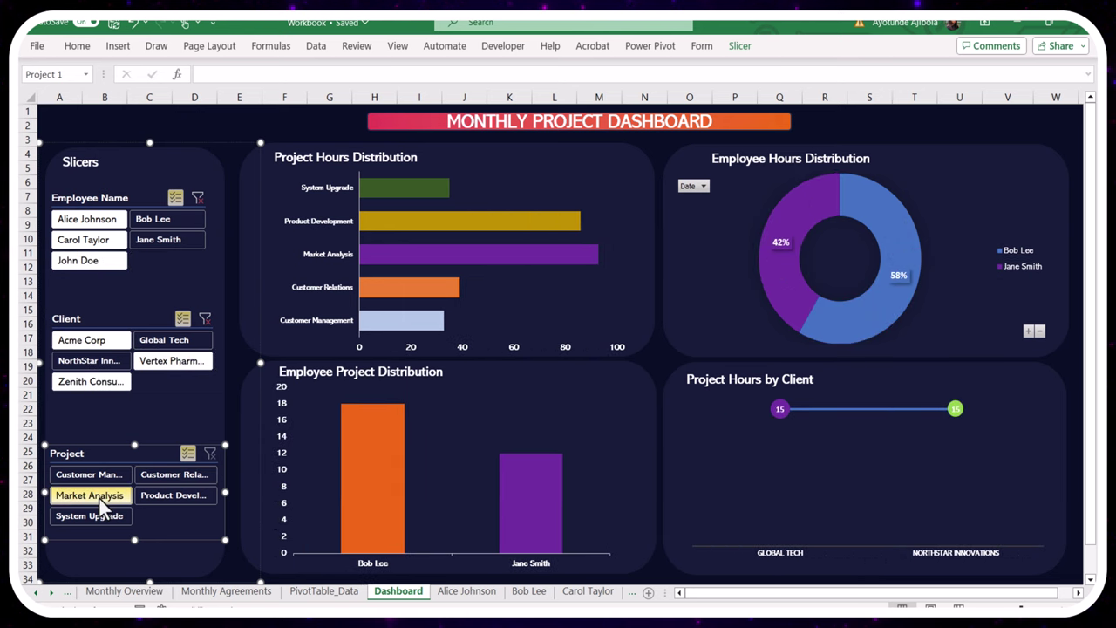
# Filter projects to Customer Management only and toggle Vertex Pharmaceuticals in the Client slicer
pyautogui.click(99, 500)
pyautogui.click(168, 494)
pyautogui.click(172, 475)
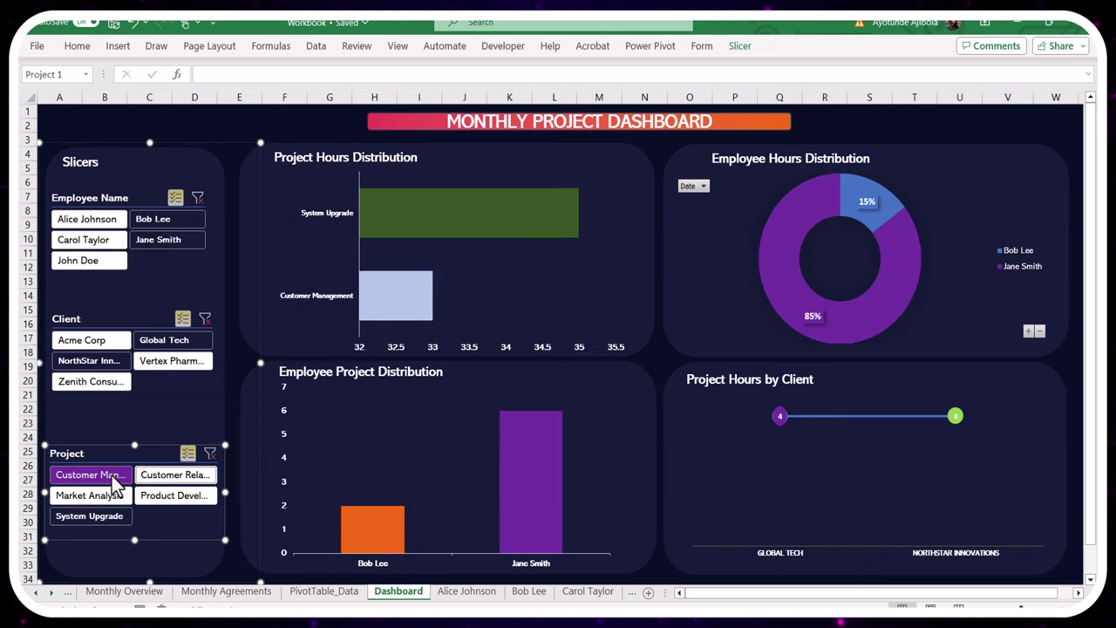
pyautogui.click(83, 480)
pyautogui.click(83, 480)
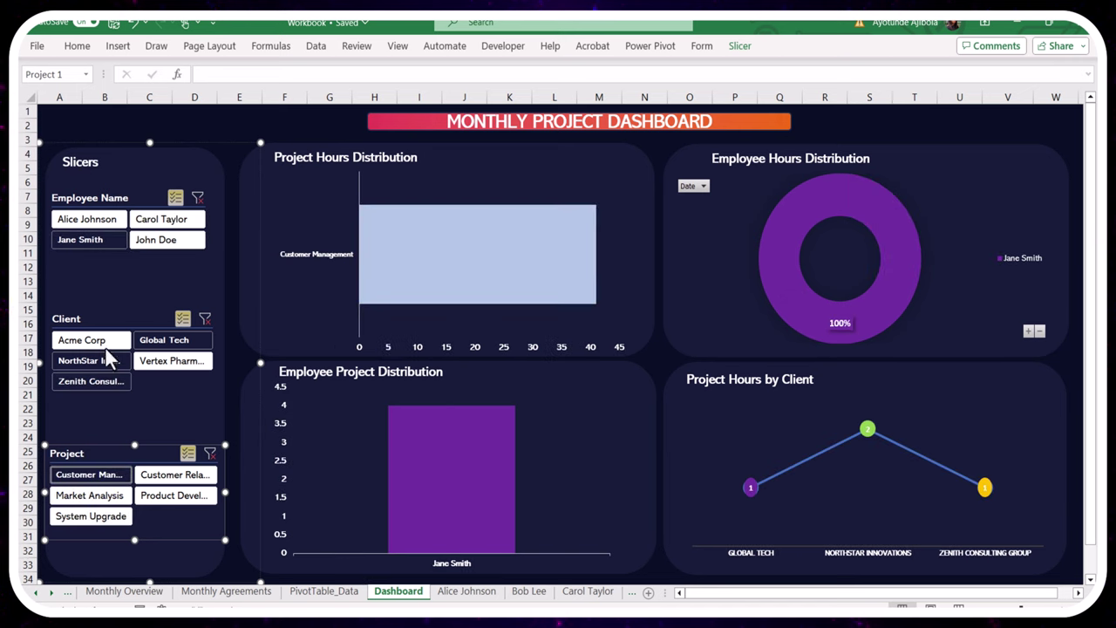
pyautogui.click(170, 360)
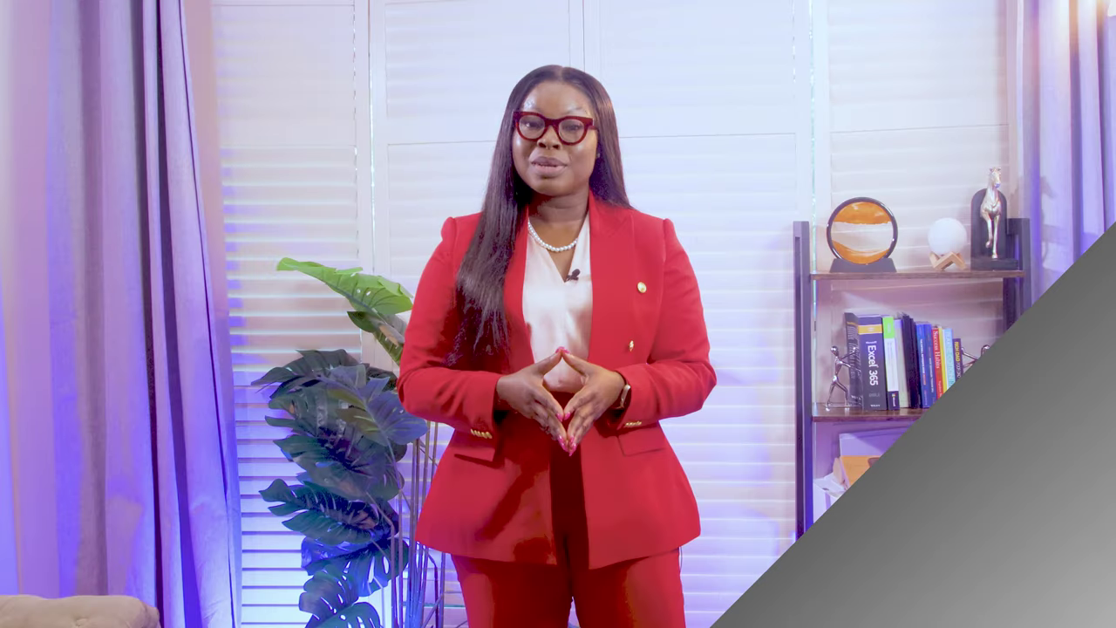